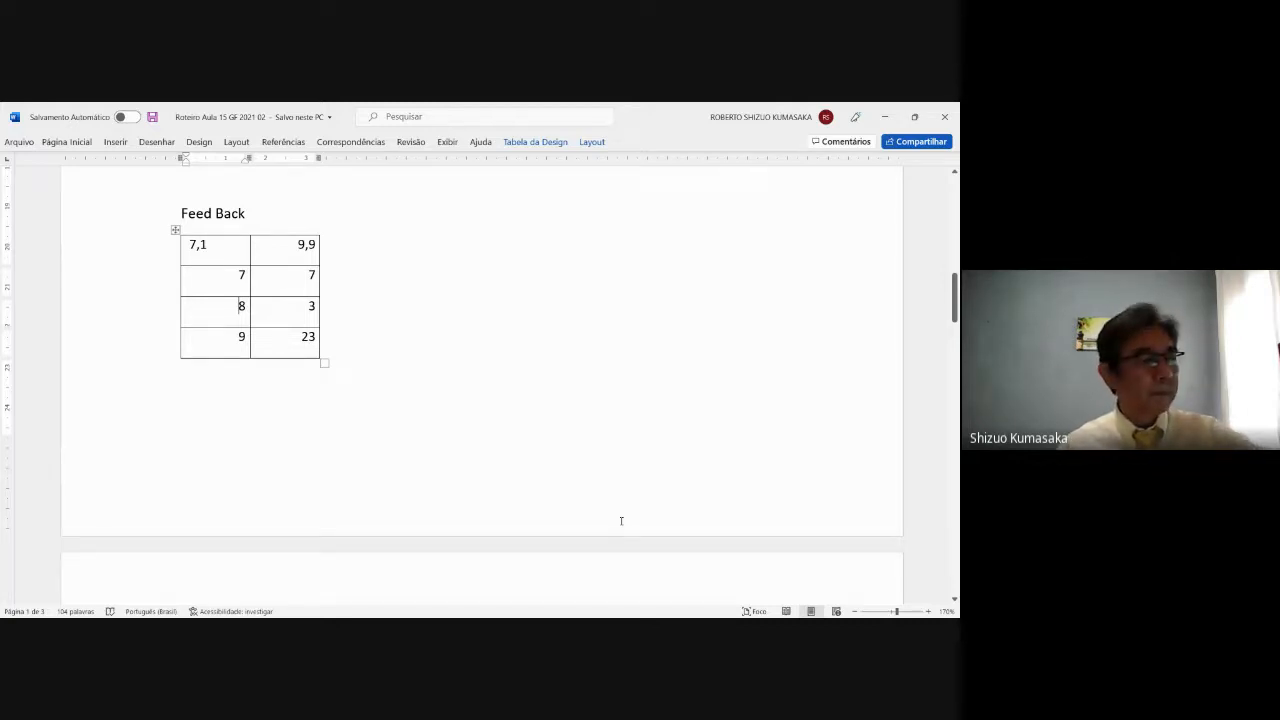
Step: Review the lesson outline through its closing page, then close it and switch to the Excel workbook
key("Page_Down")
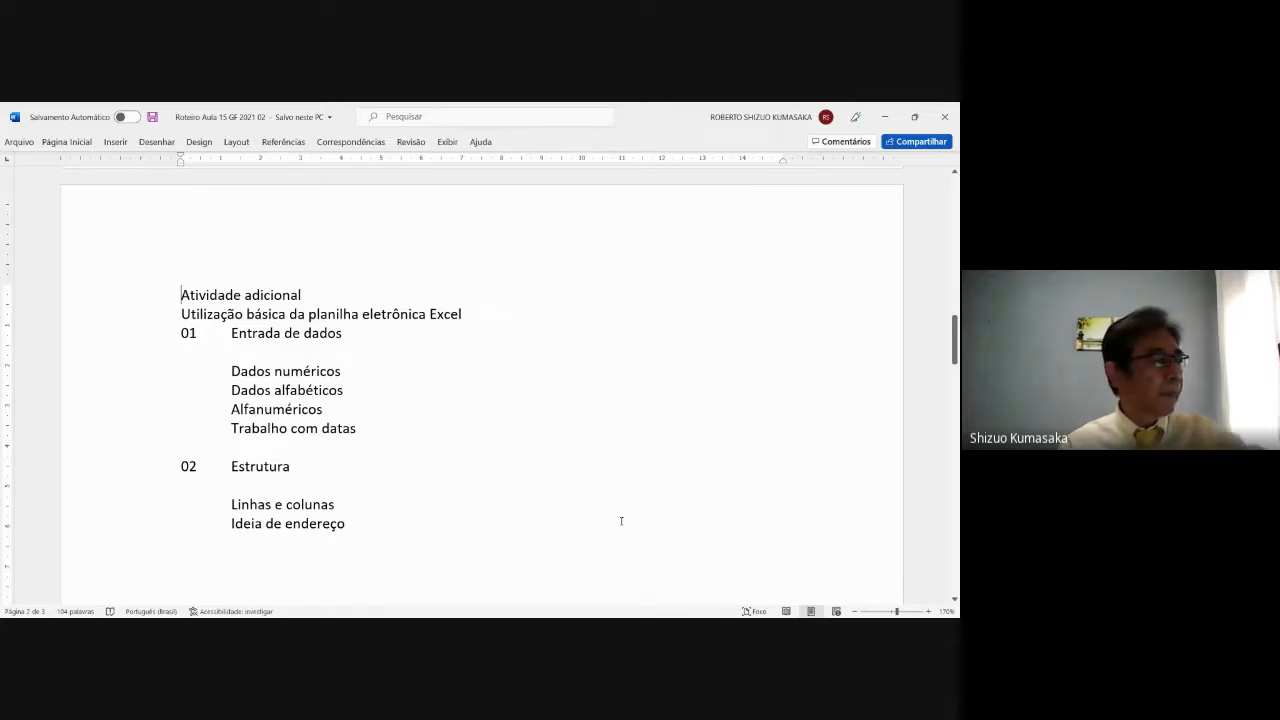
key("Page_Down")
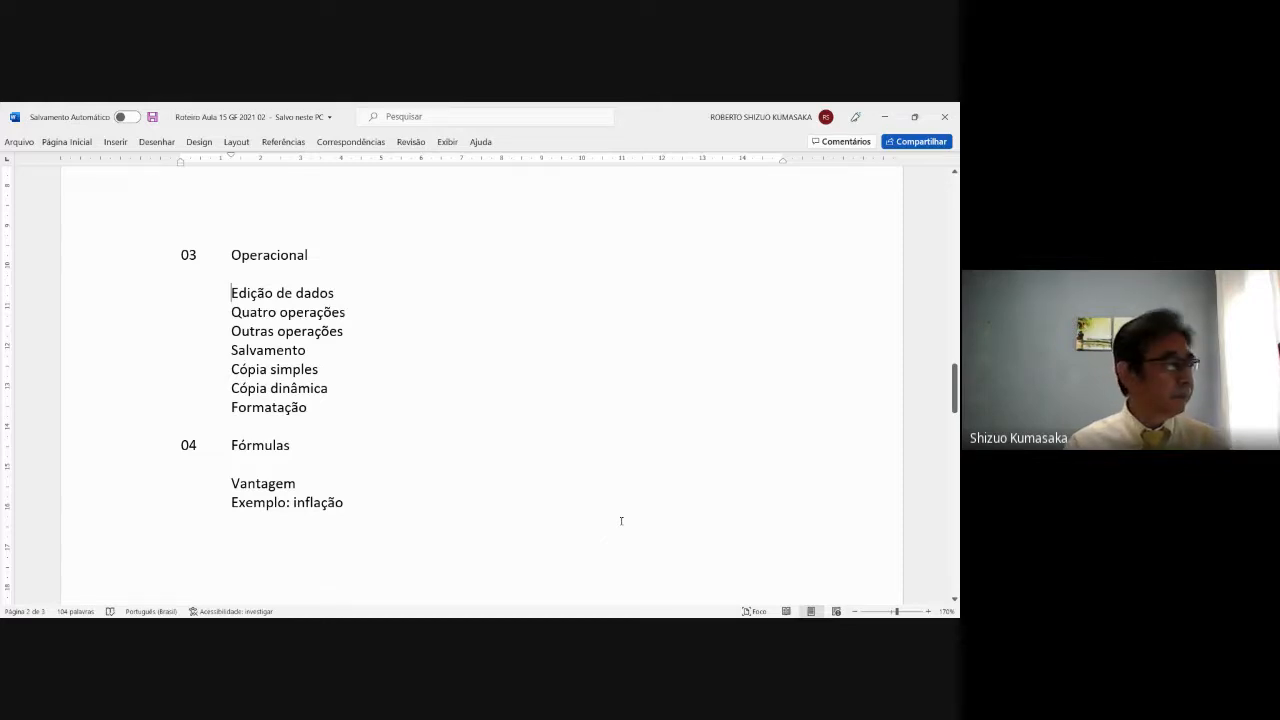
scroll(621, 521, "down", 5)
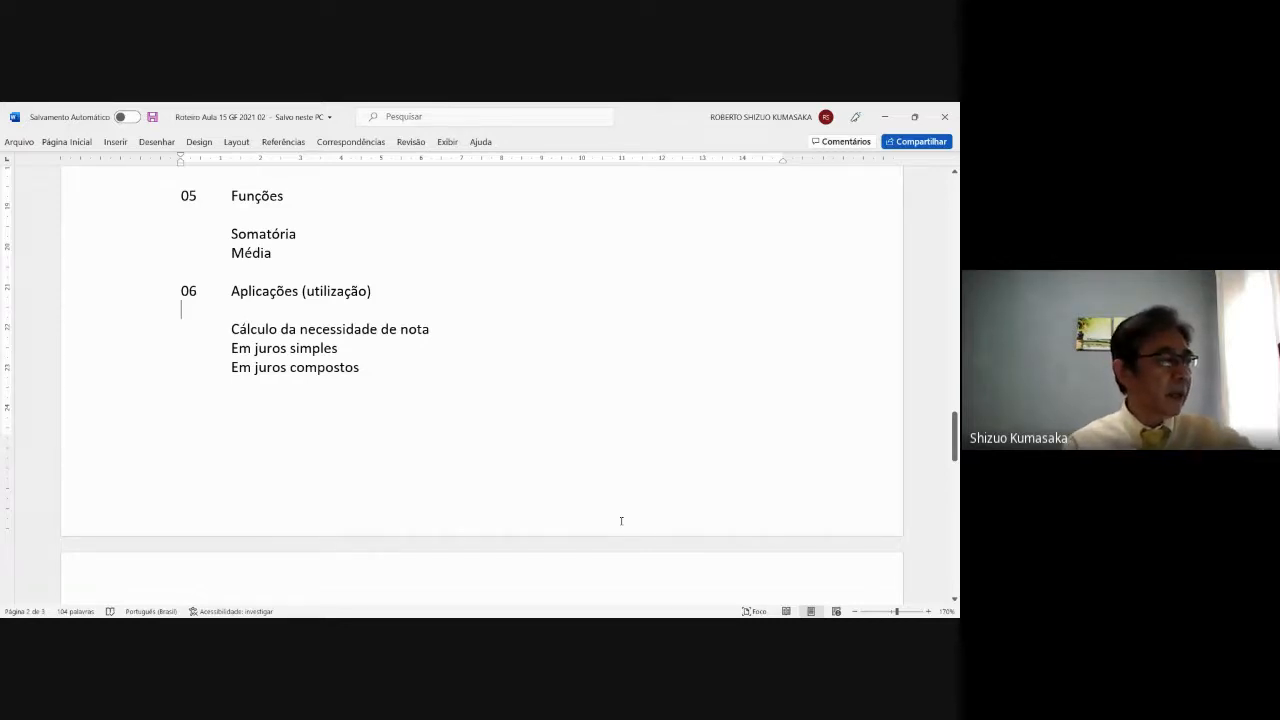
key("Page_Down")
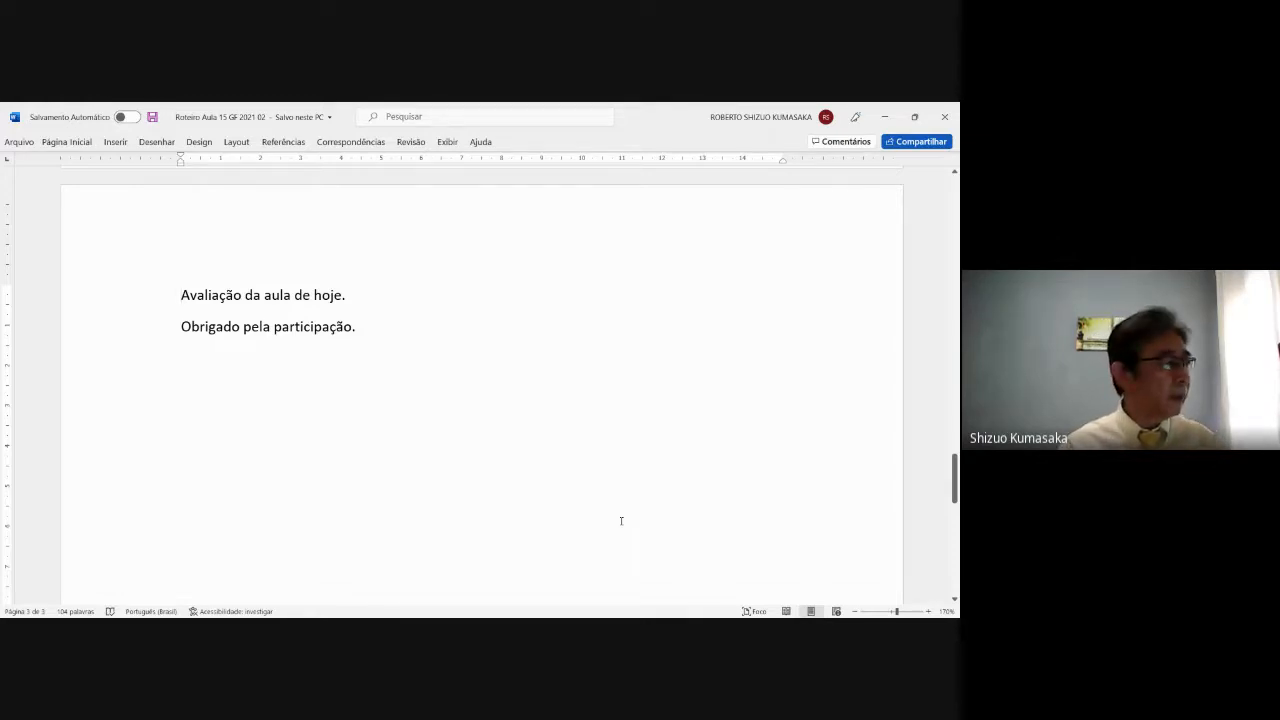
left_click(945, 118)
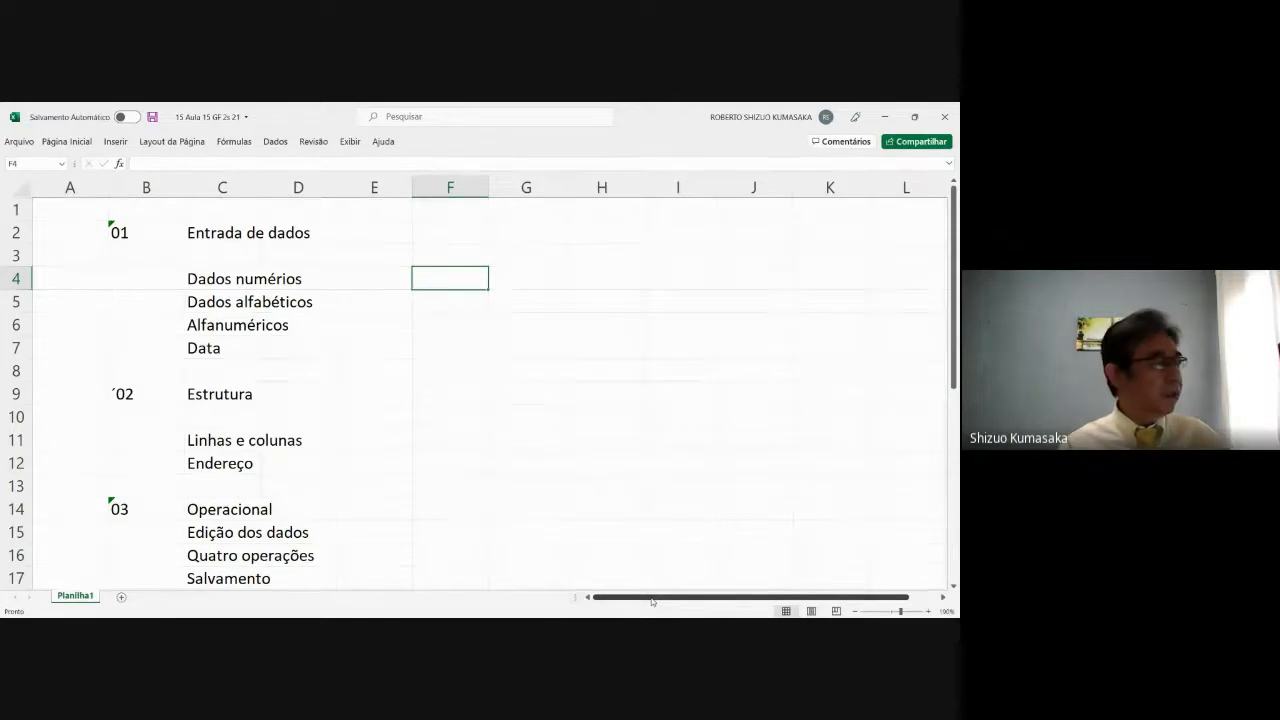
Step: Enter 123 in F4 as the numeric example and abc in F5 as the alphabetic example
type("123")
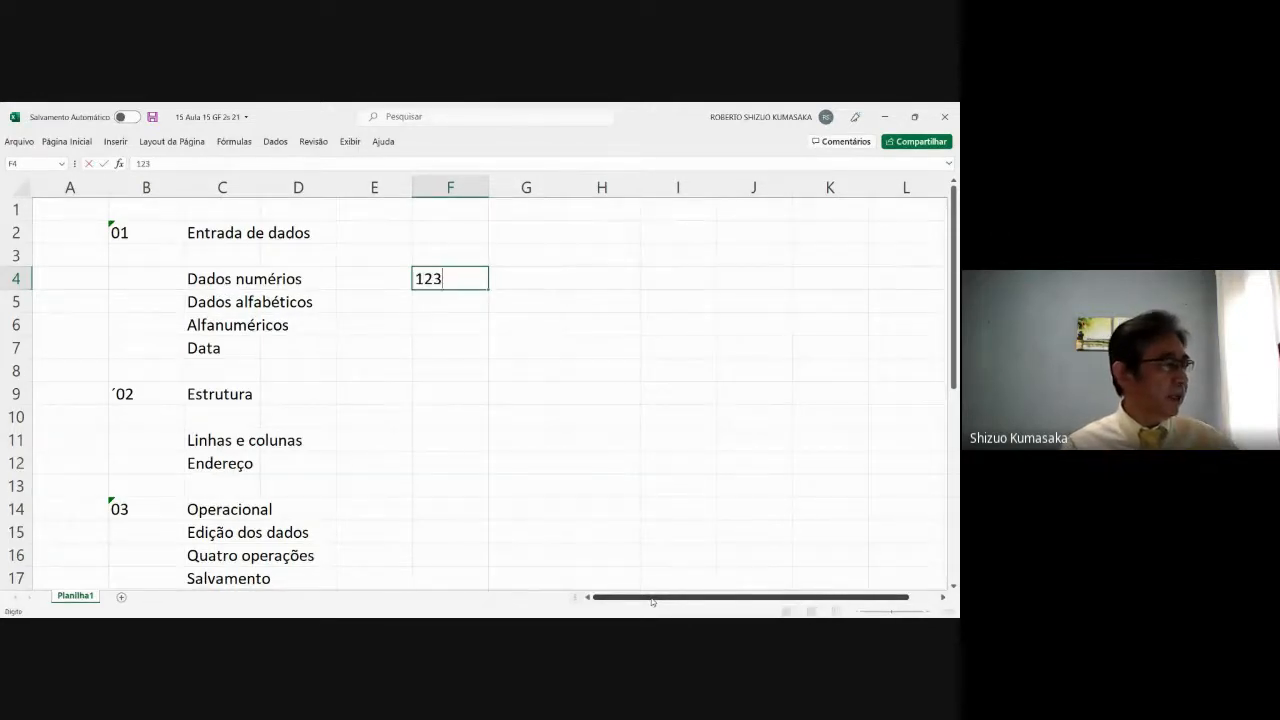
key("Return")
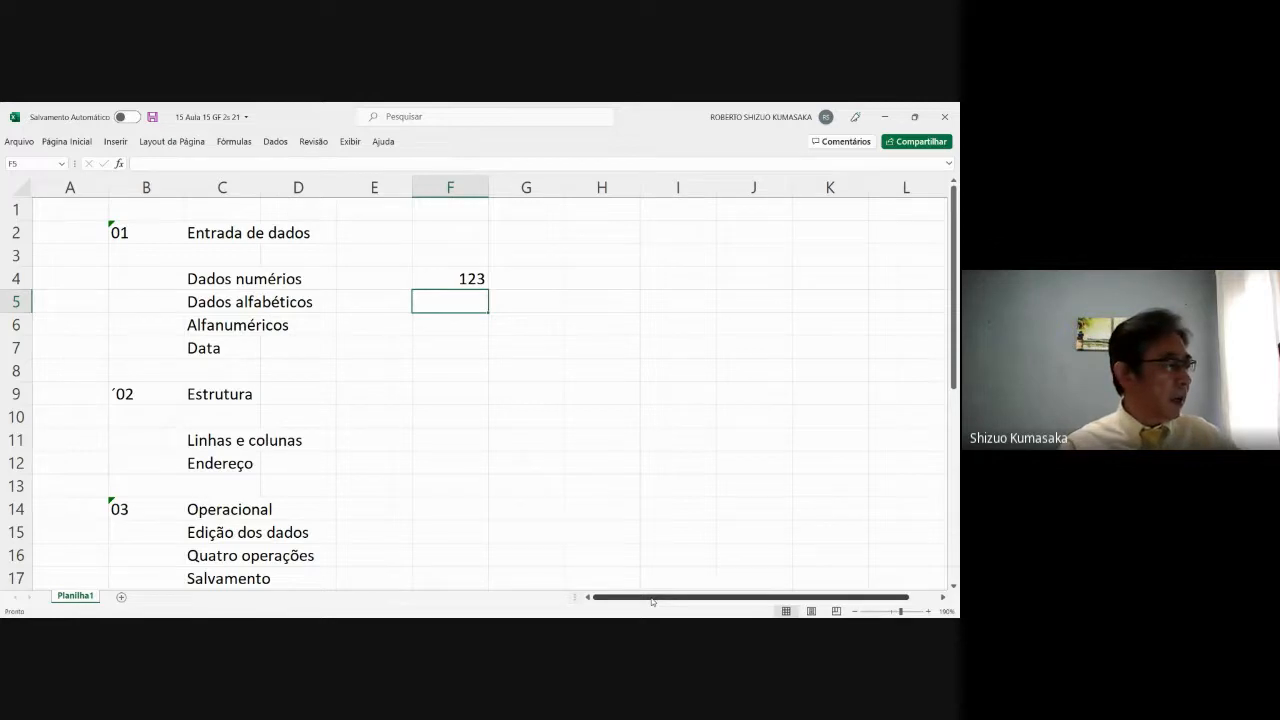
type("abc")
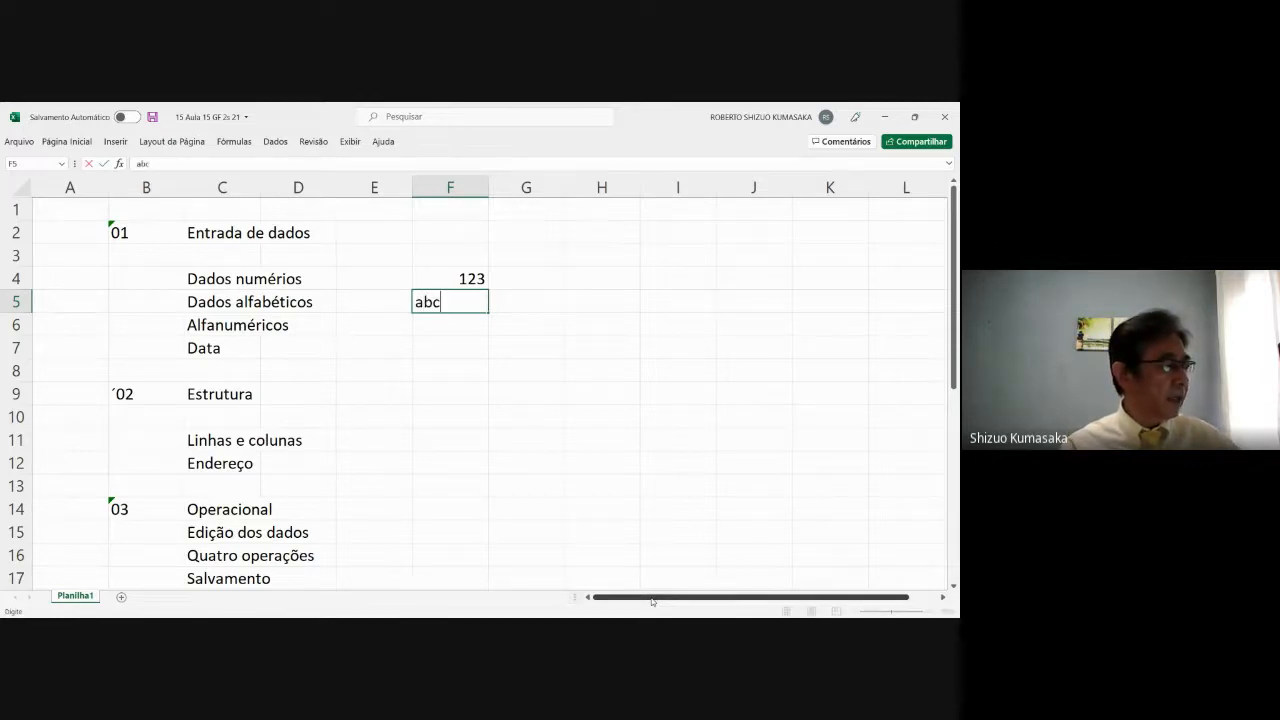
key("Return")
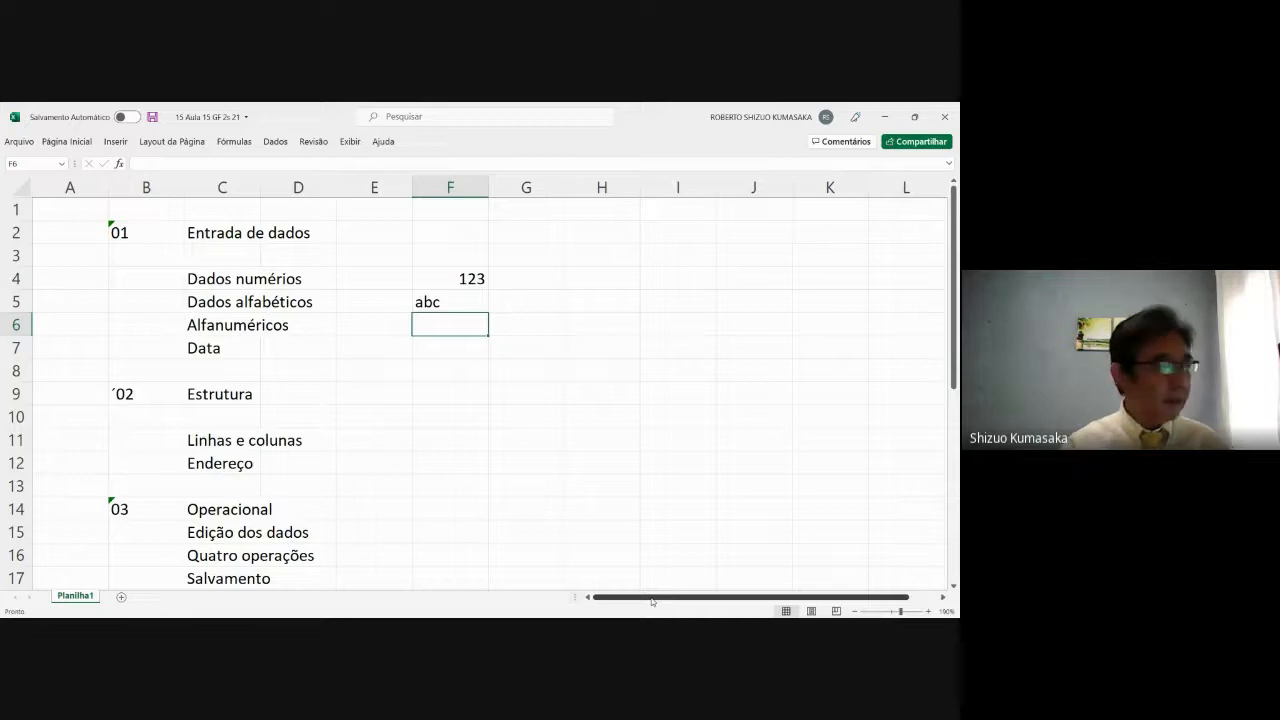
Step: Check how 01 is stored in B2 and try entering plain 01 in F6
left_click(140, 234)
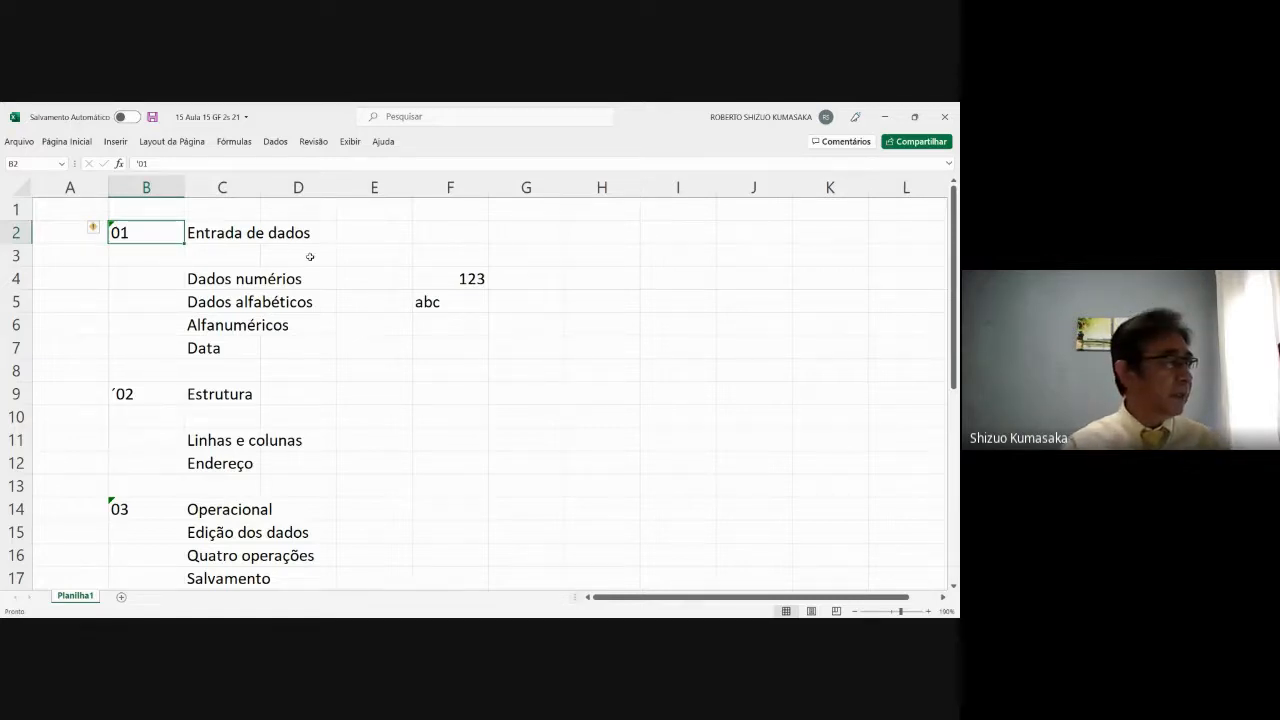
left_click(460, 322)
type("01")
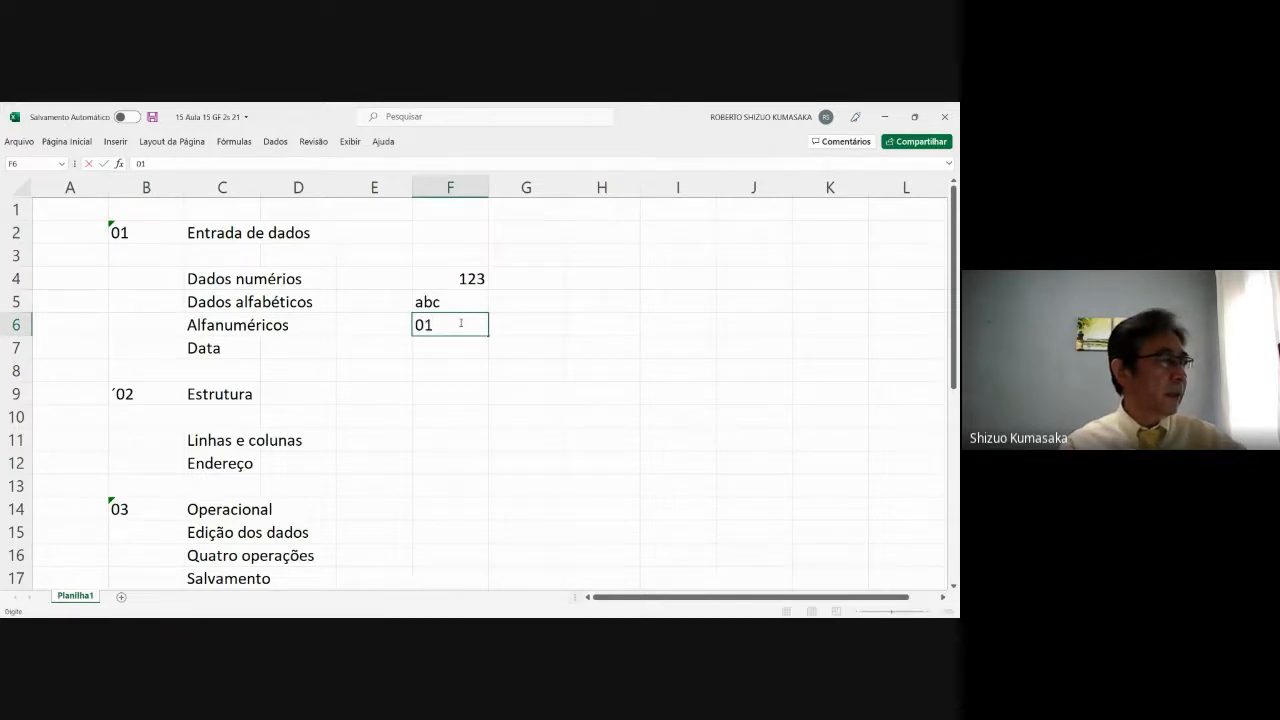
key("Return")
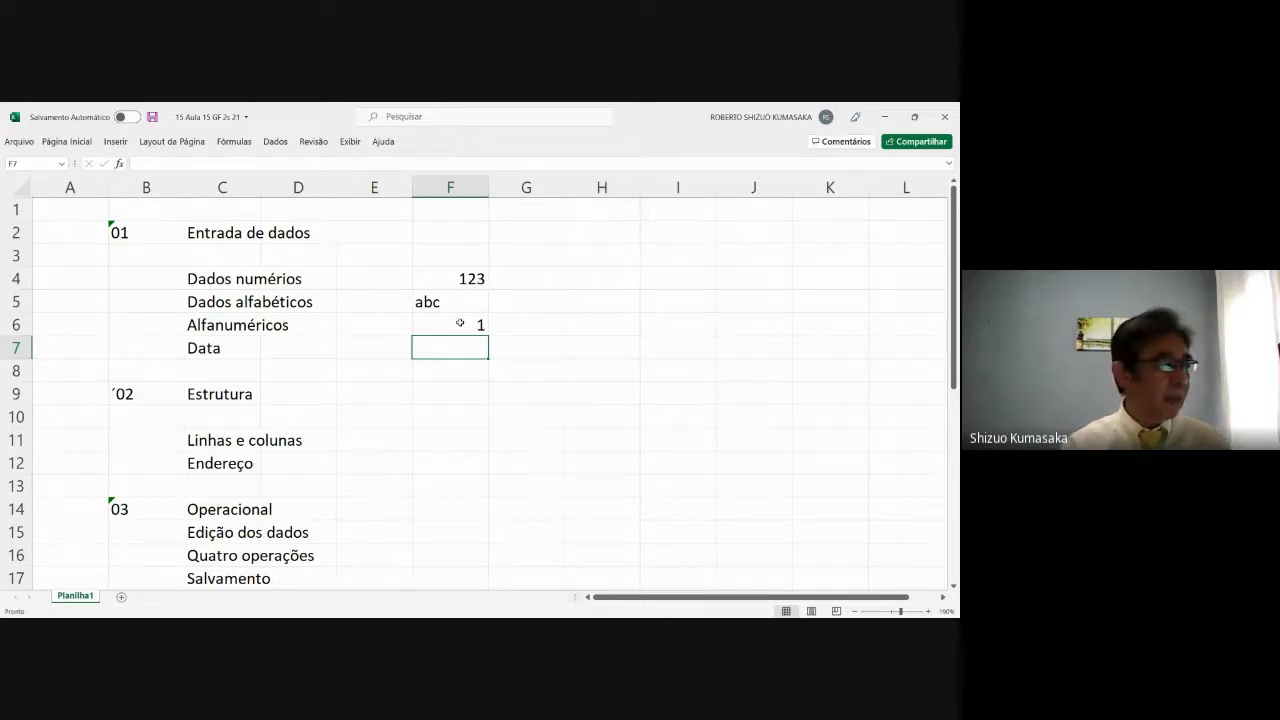
Step: Replace the F6 entry with '01 so that it is stored as text with its leading zero
left_click(460, 322)
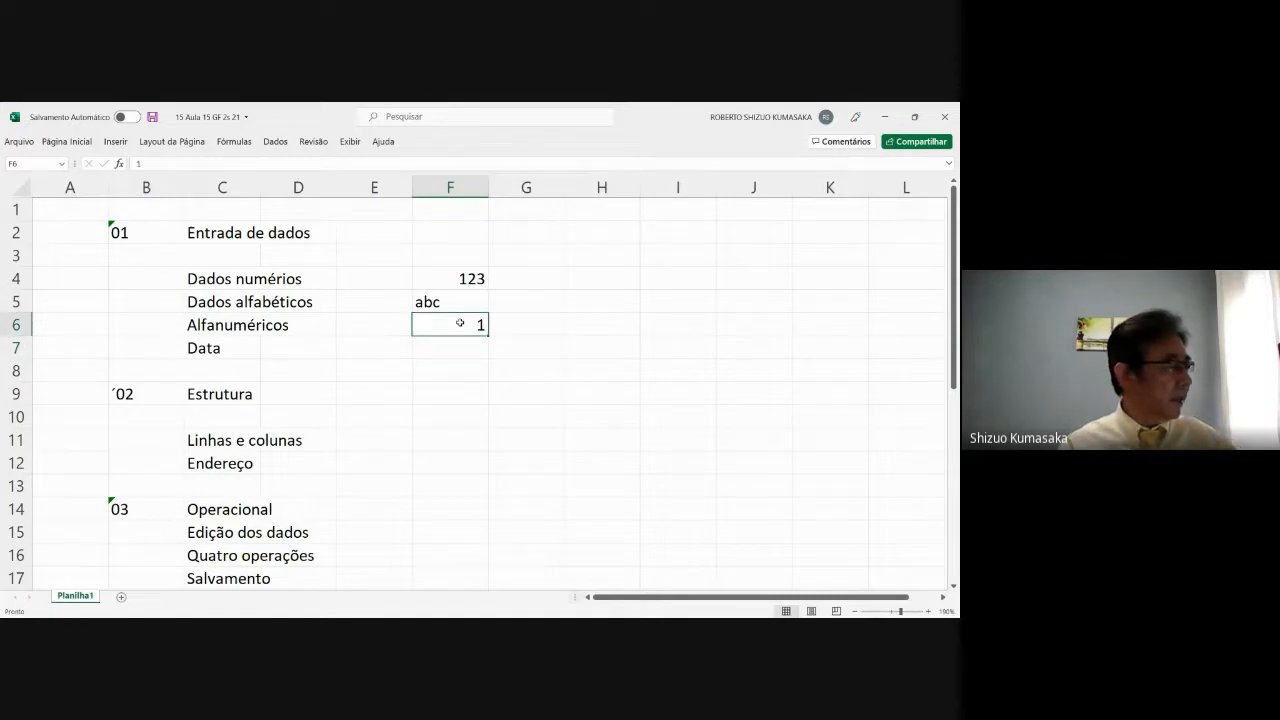
type("'")
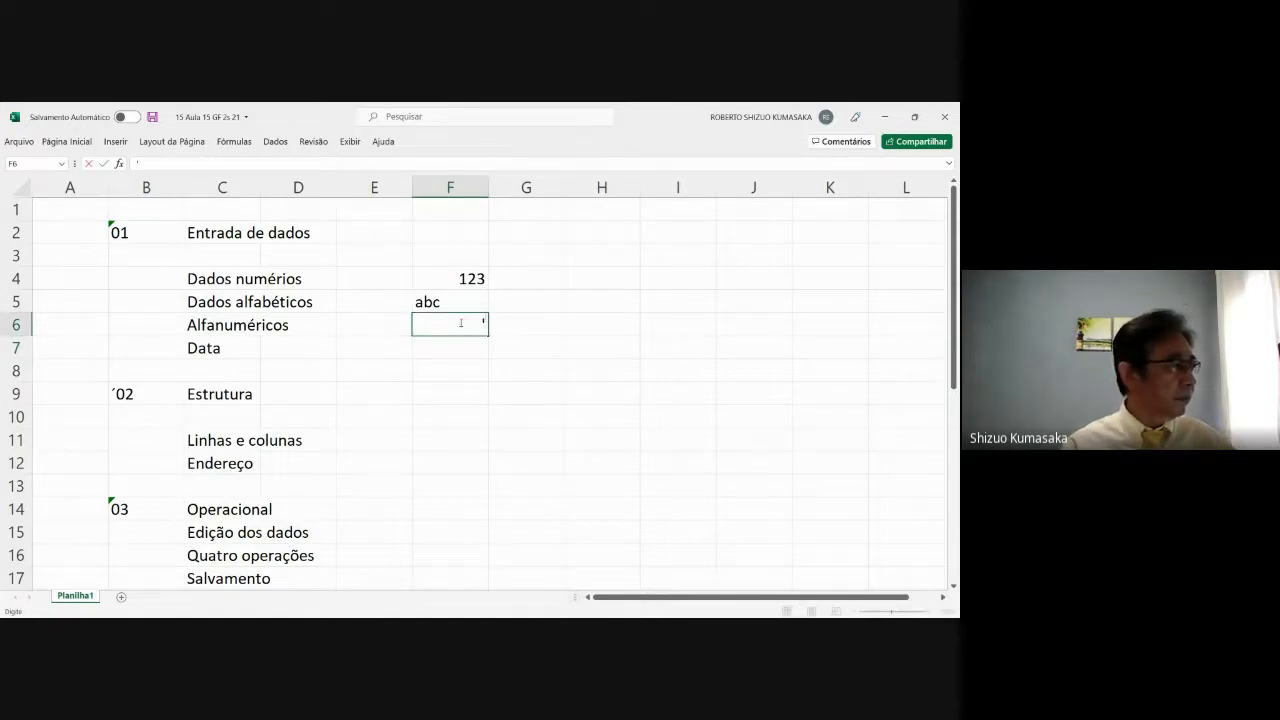
type("0")
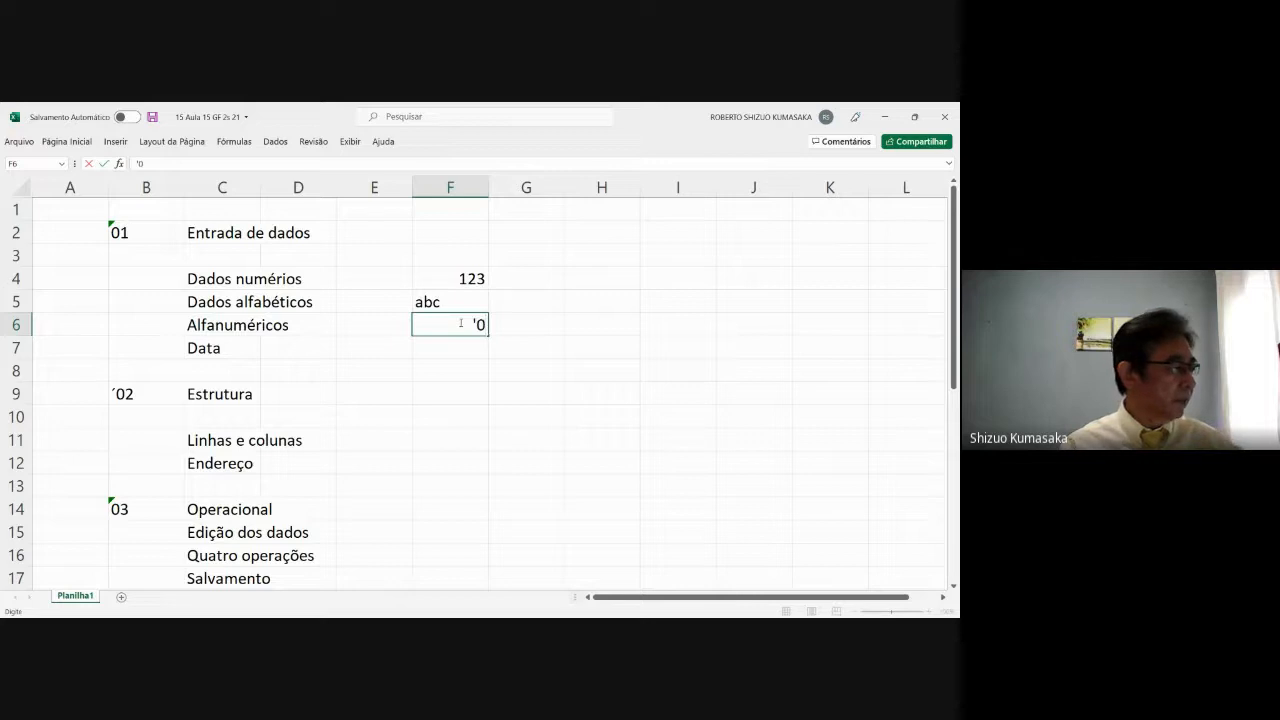
type("1")
key("Return")
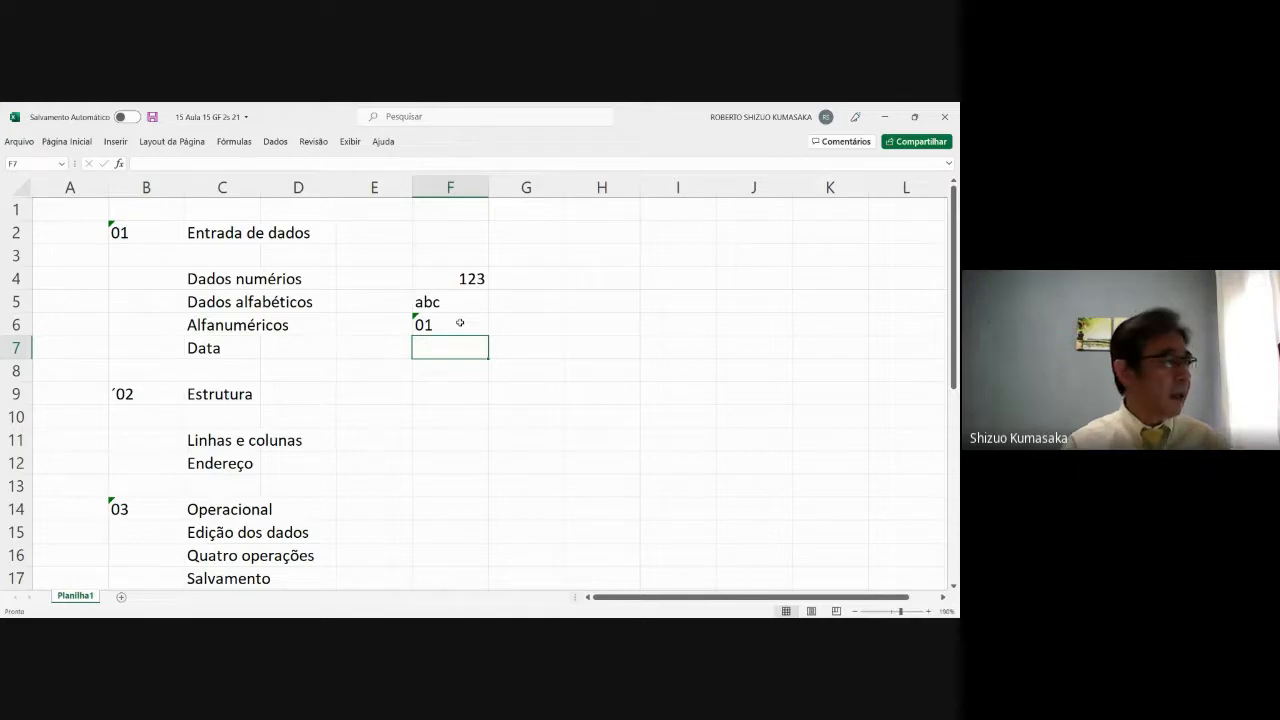
Step: Enter 1.3 with a point in H6 and 1,3 with a comma in H4
left_click(598, 327)
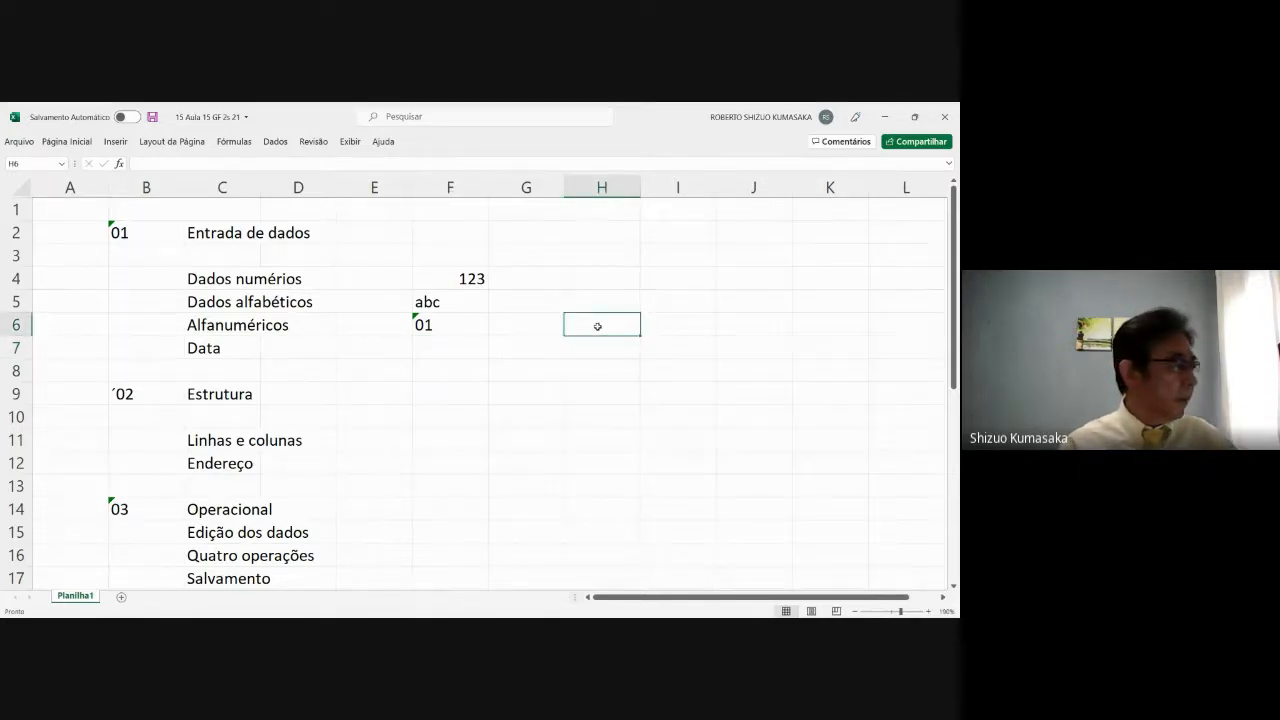
type("1.3")
key("Return")
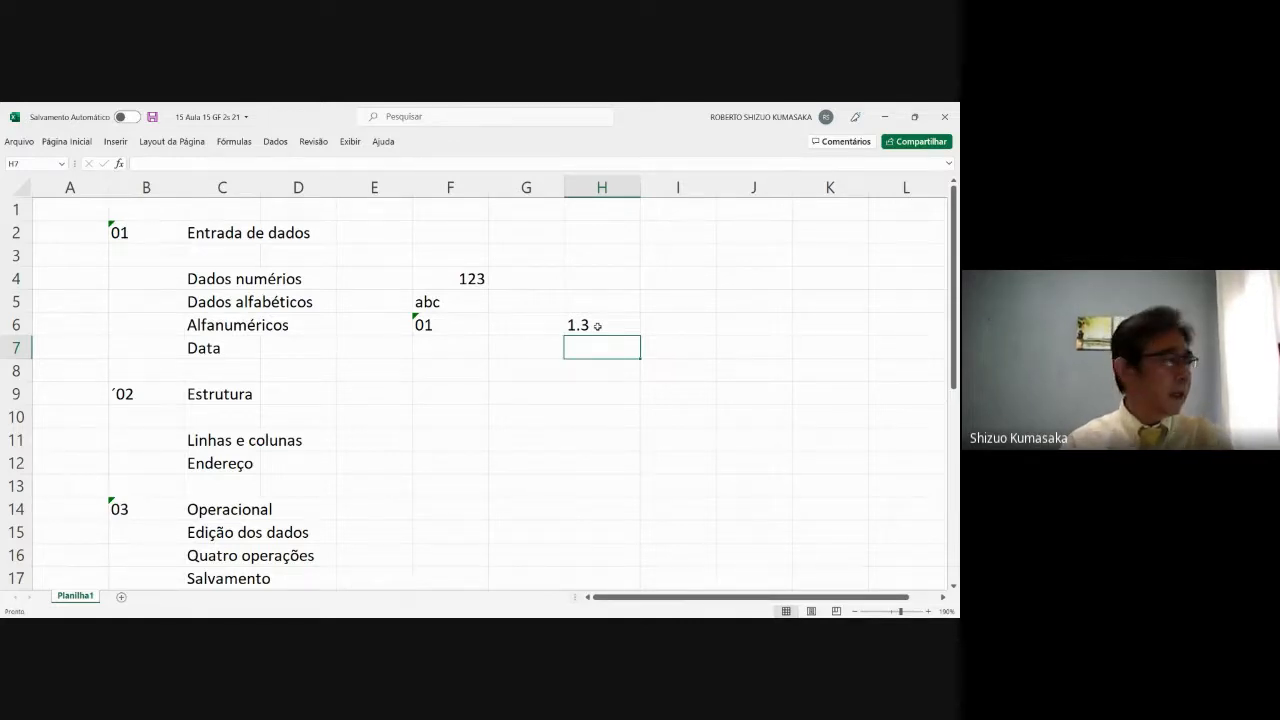
left_click(598, 272)
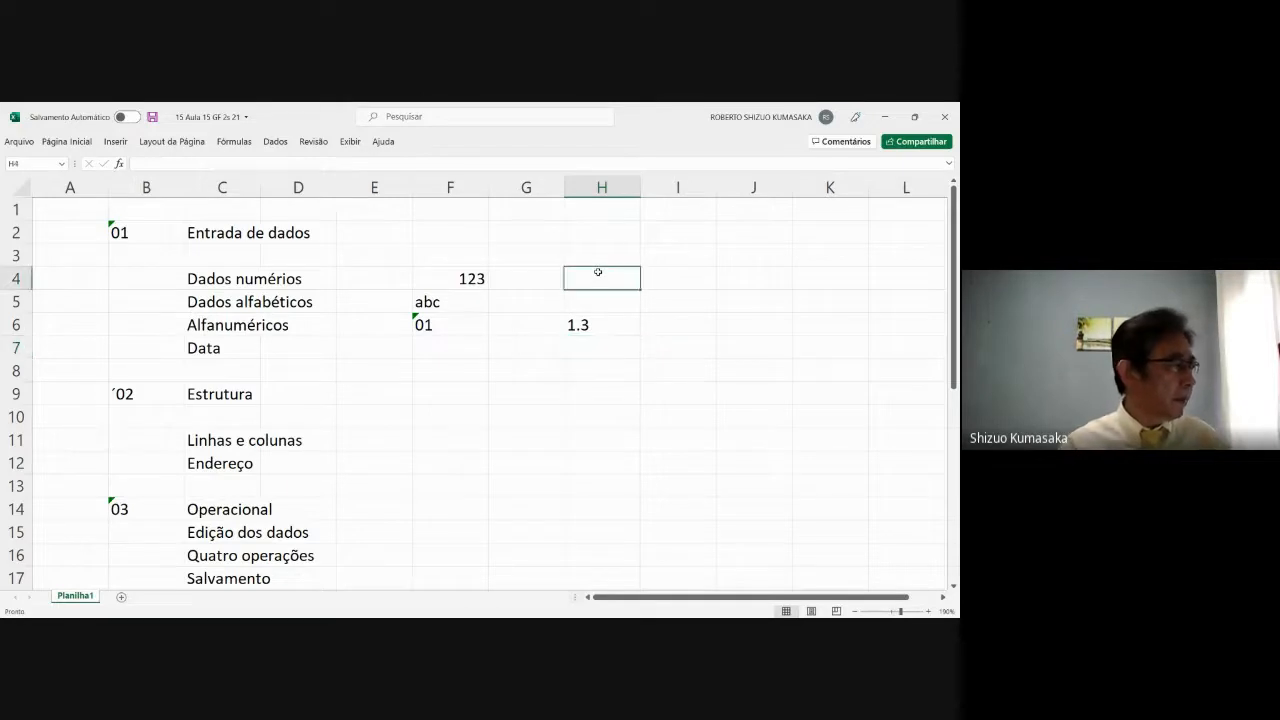
type("1,3")
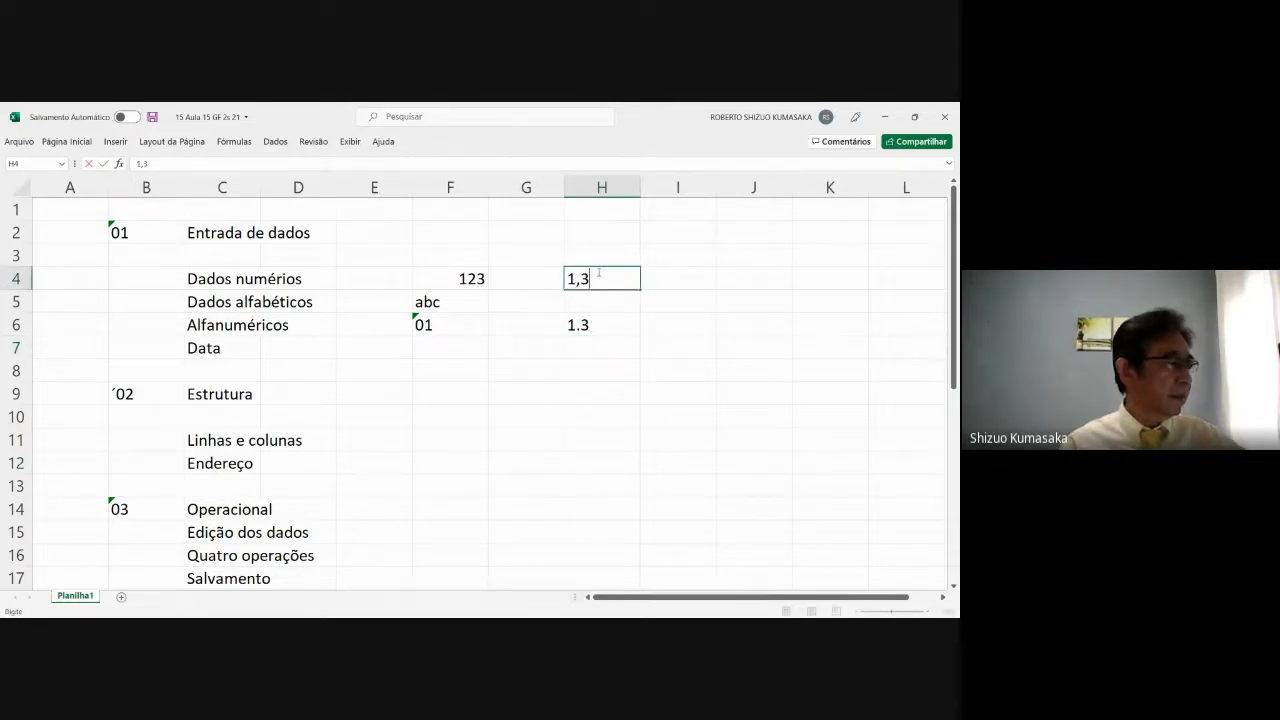
key("Return")
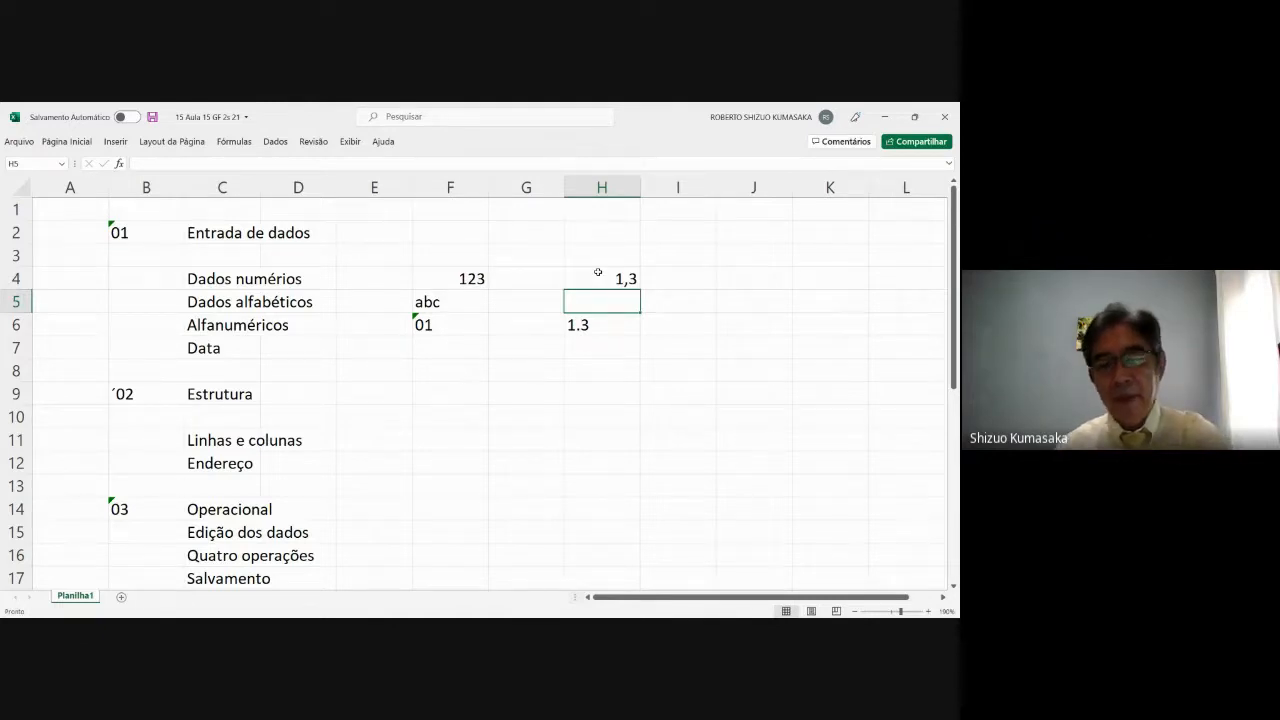
Step: Enter the date 18/11 in F7 beside the Data label
left_click(438, 344)
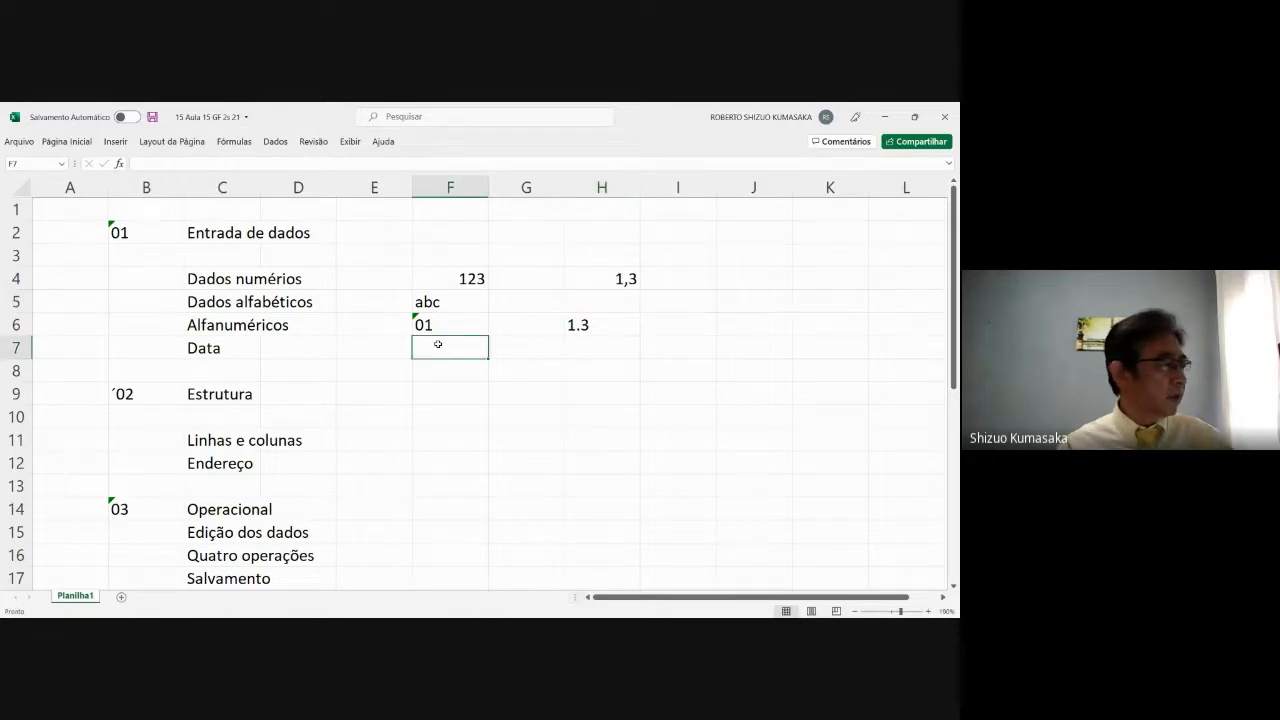
type("18")
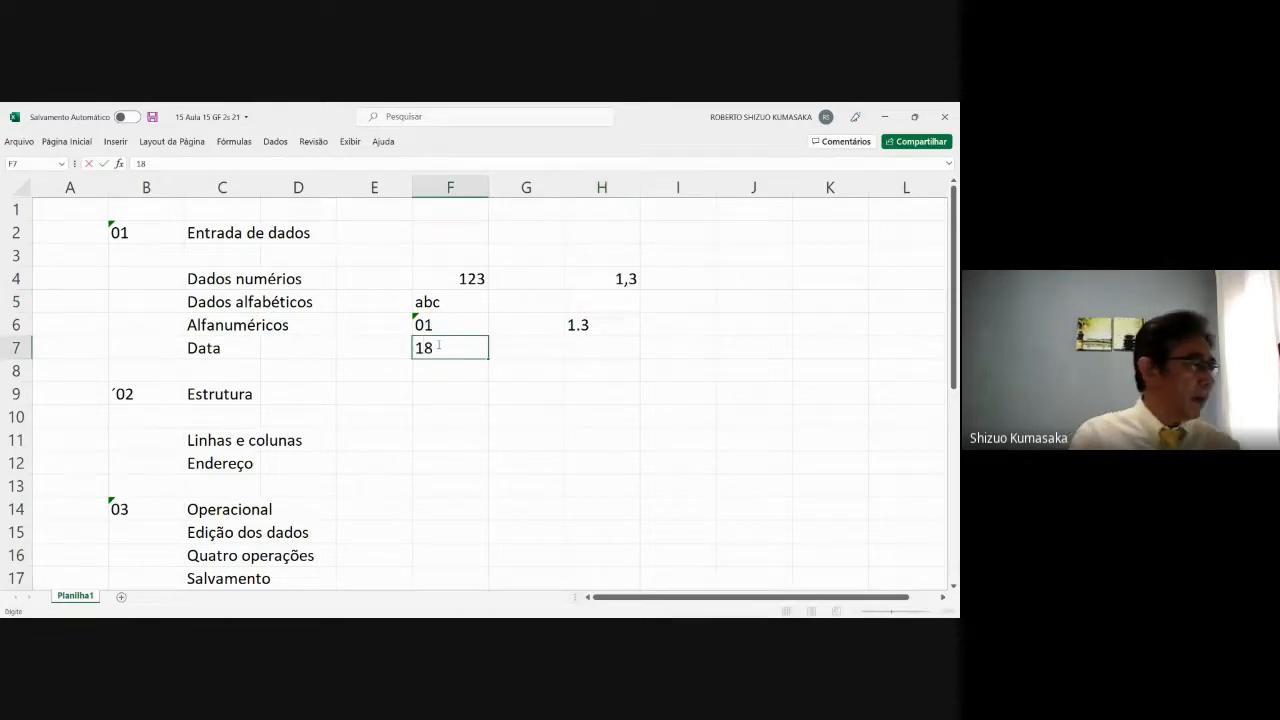
type("Q")
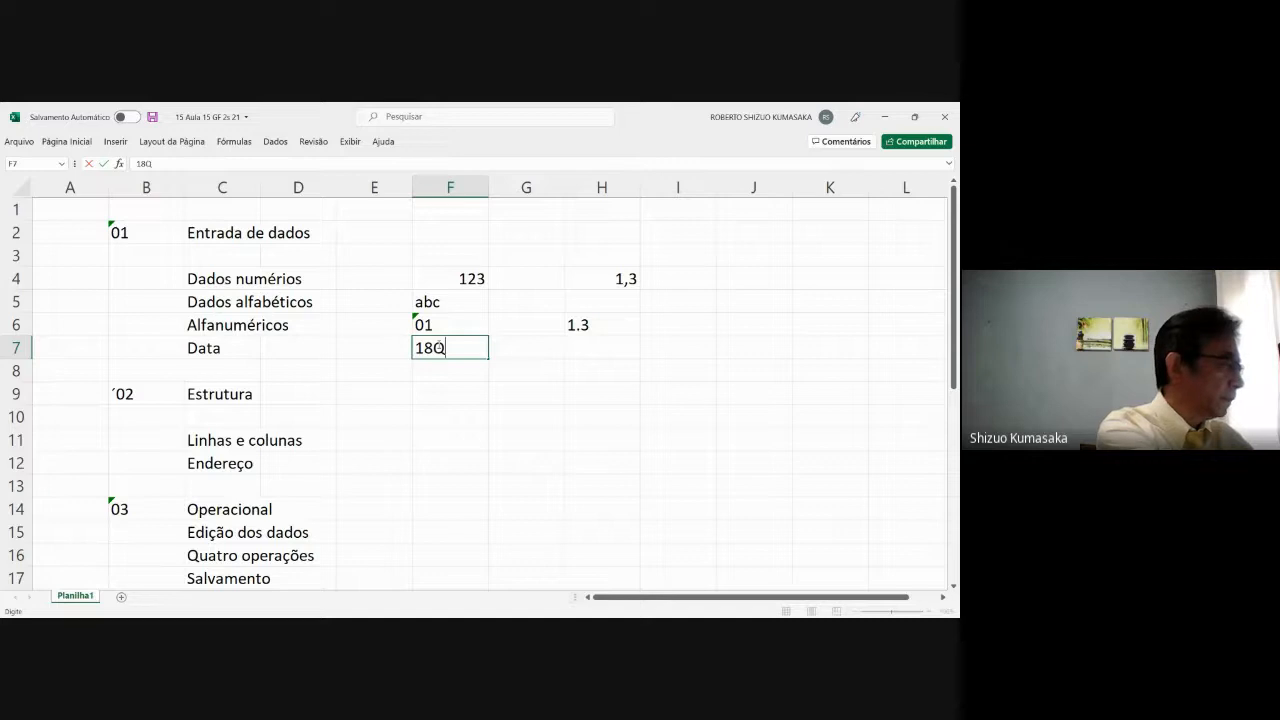
key("BackSpace")
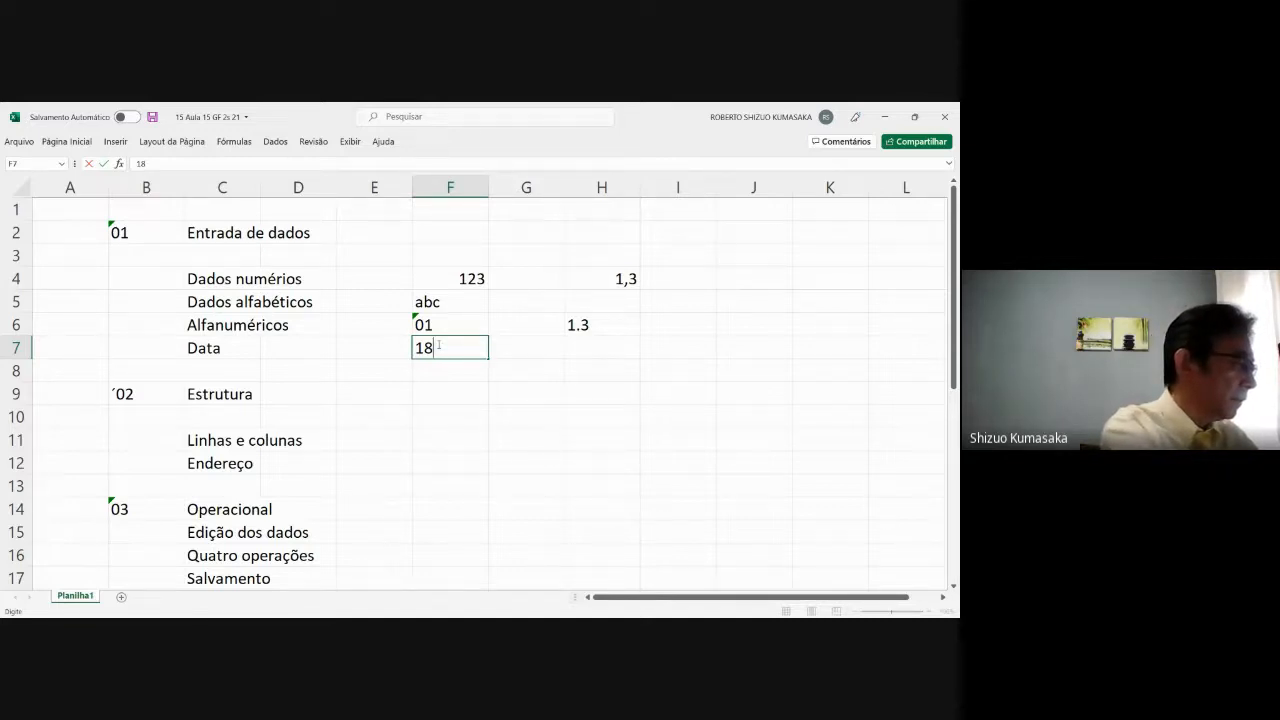
type("/11")
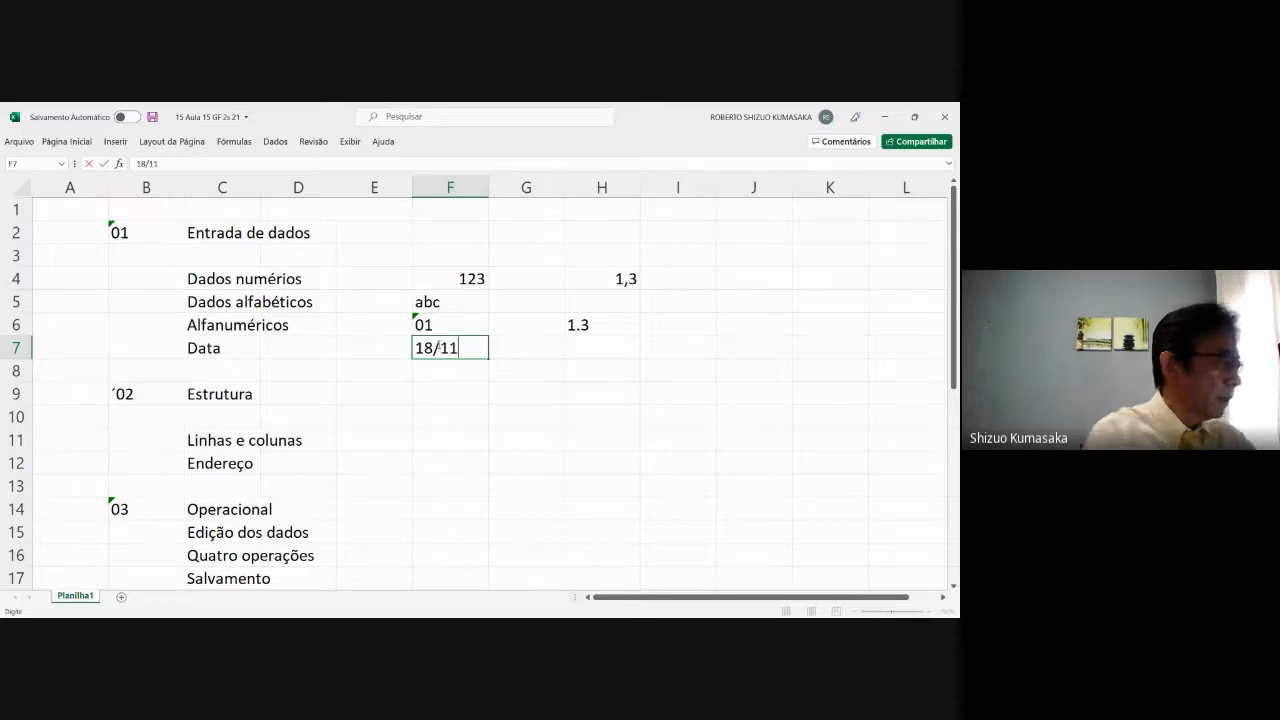
key("Return")
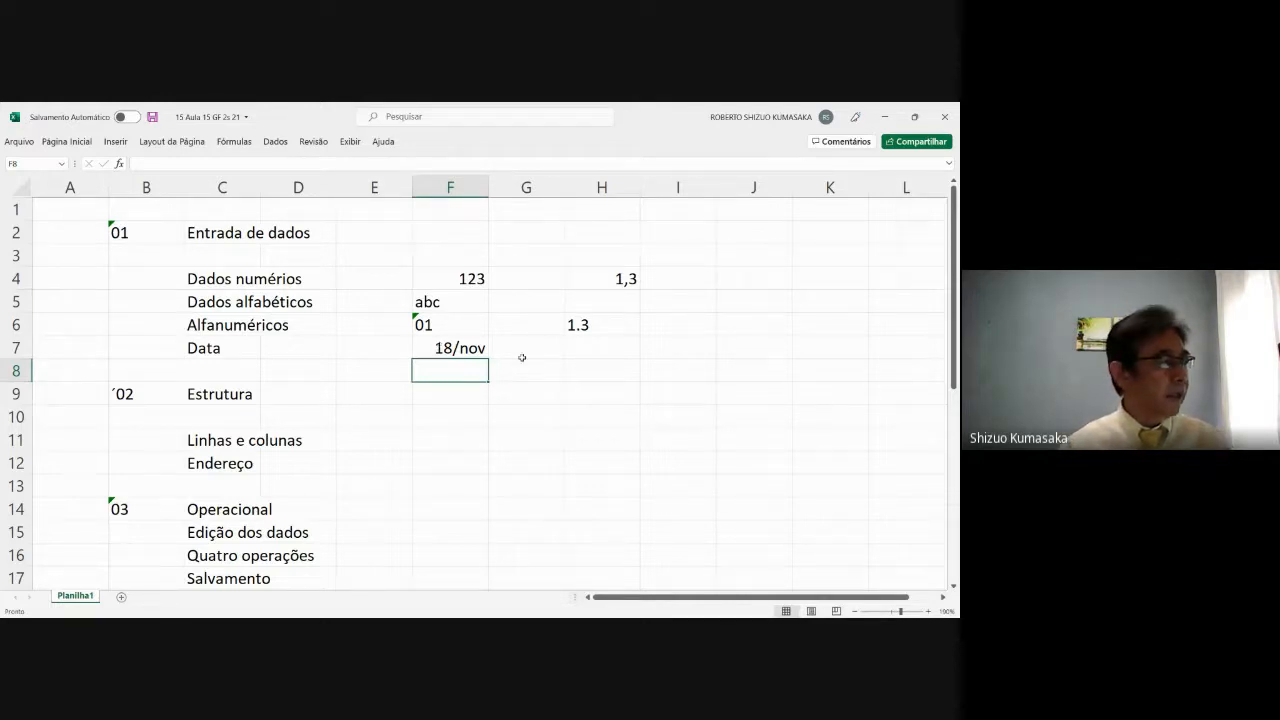
Step: Examine the stored contents of the numeric entries in F4 and H4 and the date in F7
left_click(361, 372)
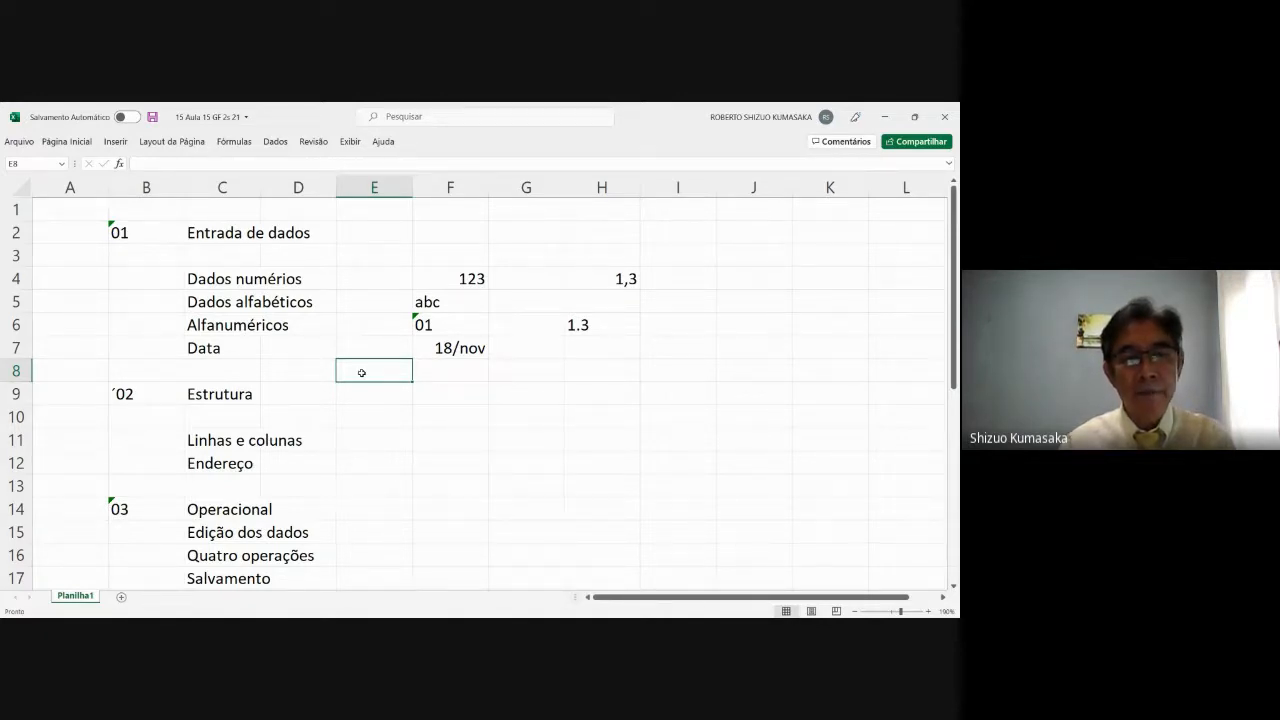
double_click(362, 373)
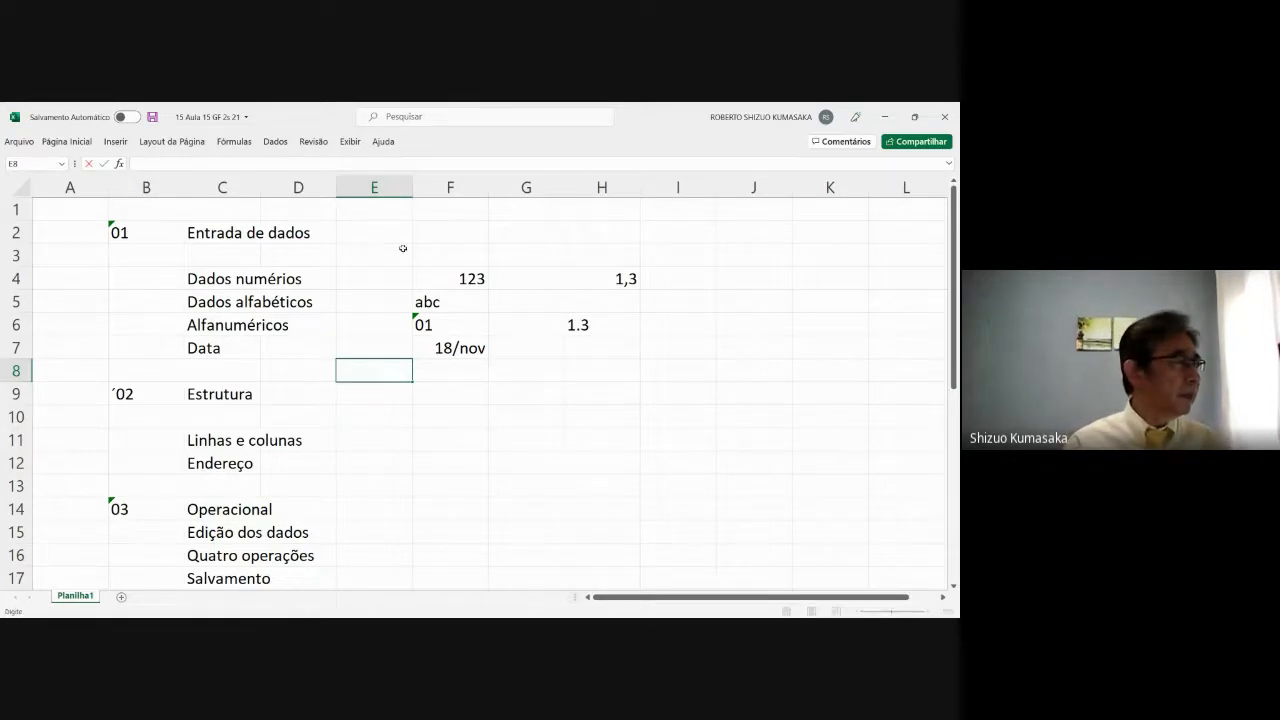
left_click(455, 278)
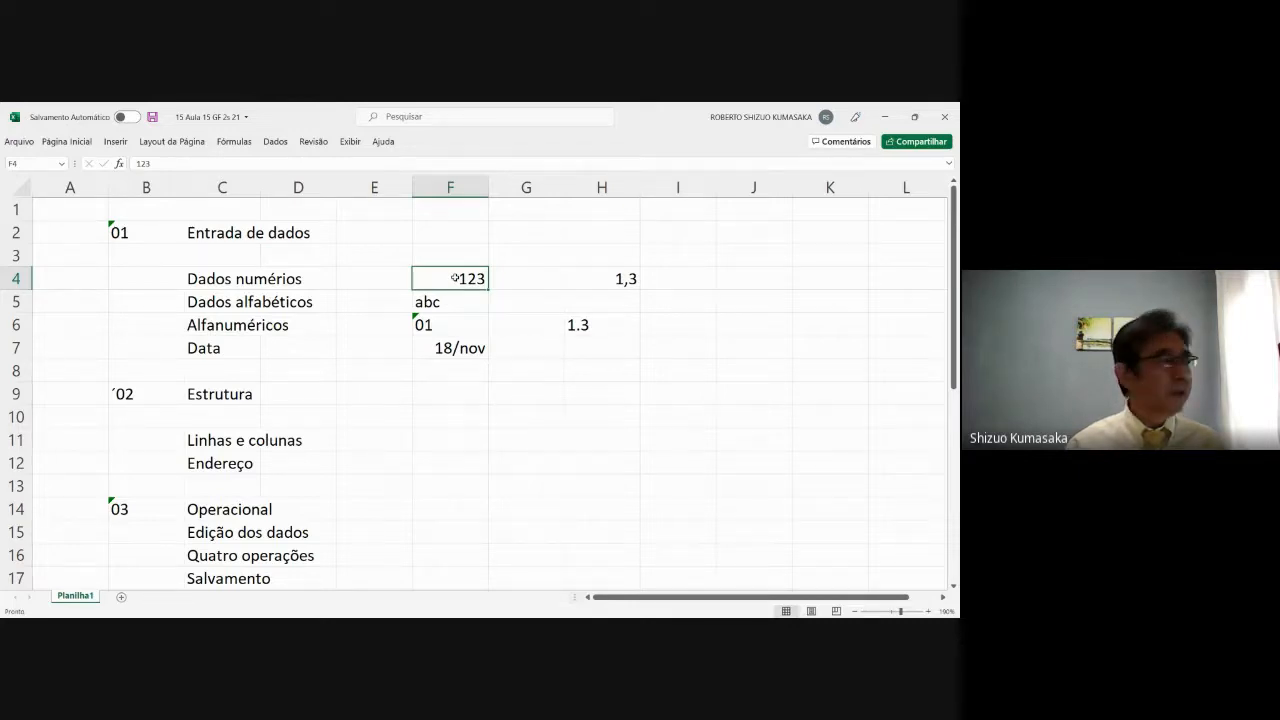
left_click(618, 279)
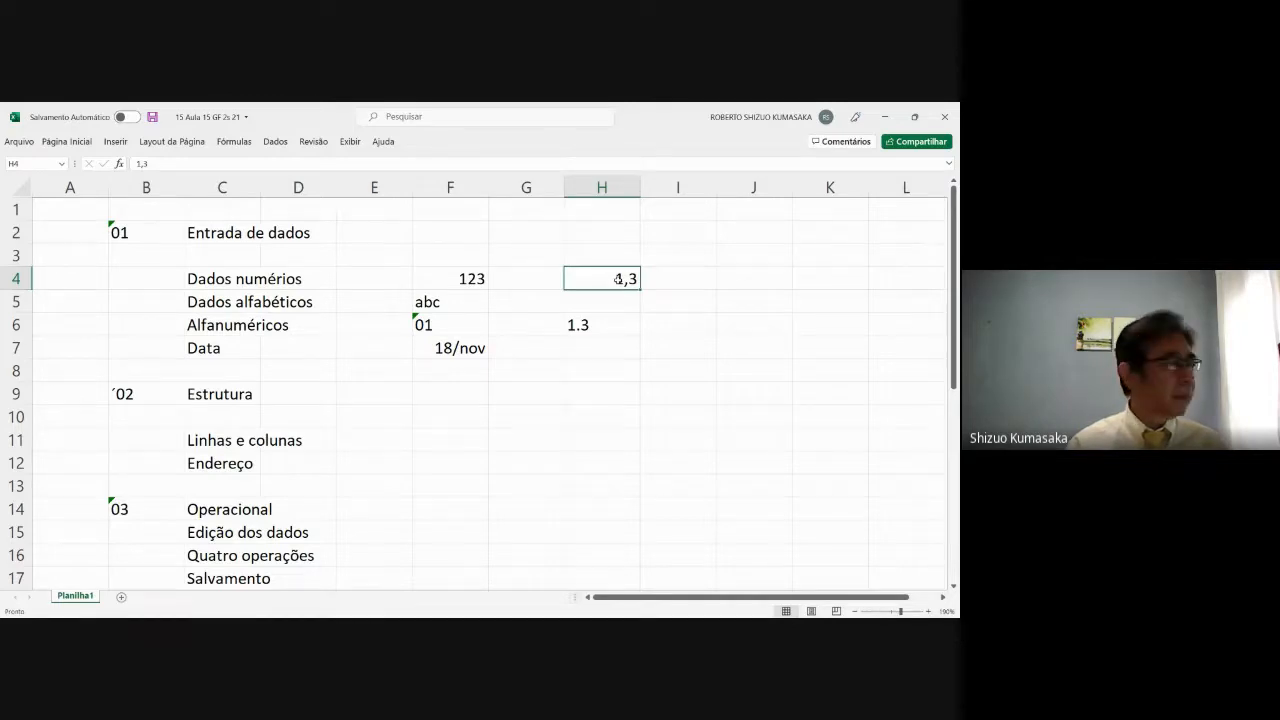
left_click(467, 349)
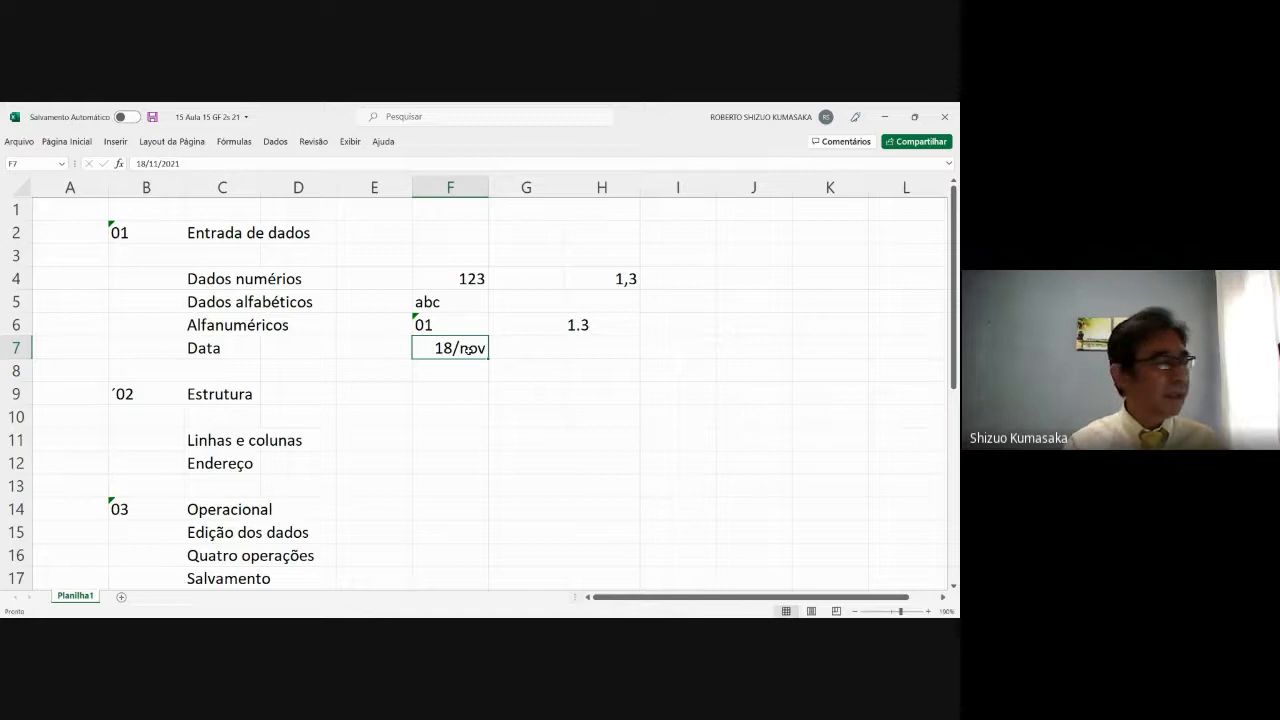
Step: Go to the last row of the worksheet in column F to examine how far the rows extend
left_click(443, 462)
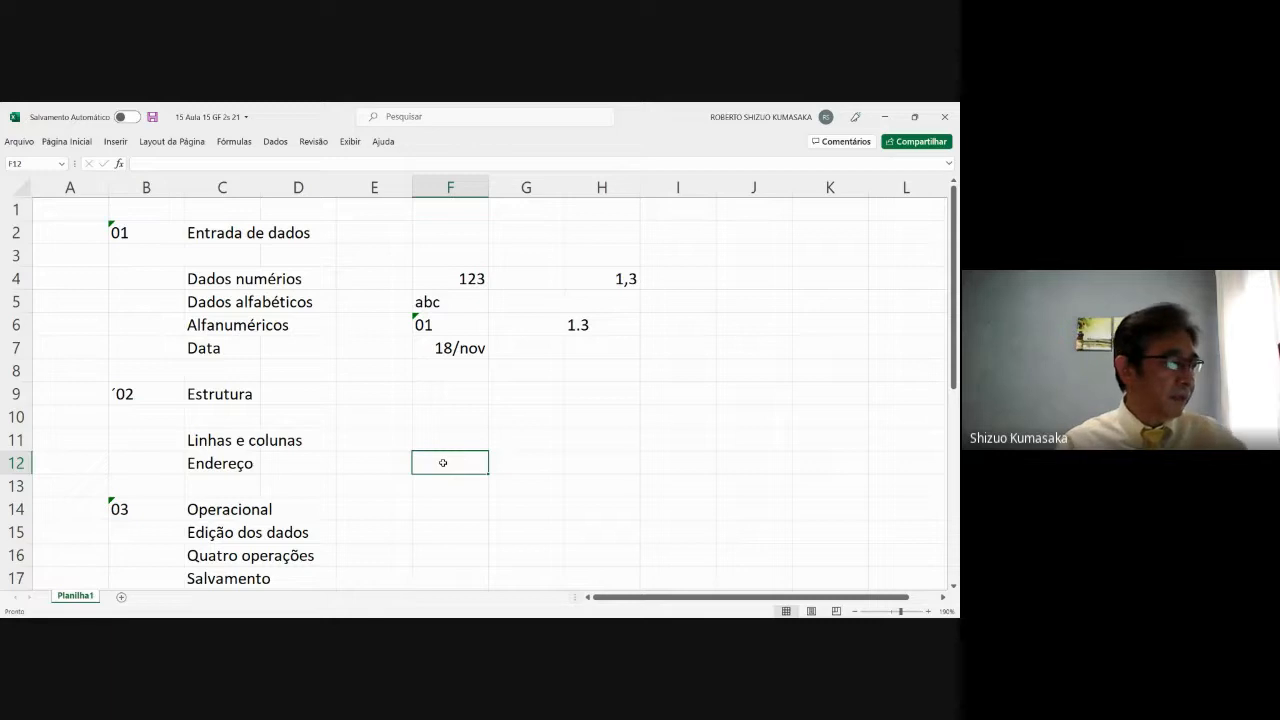
key("Return")
key("End")
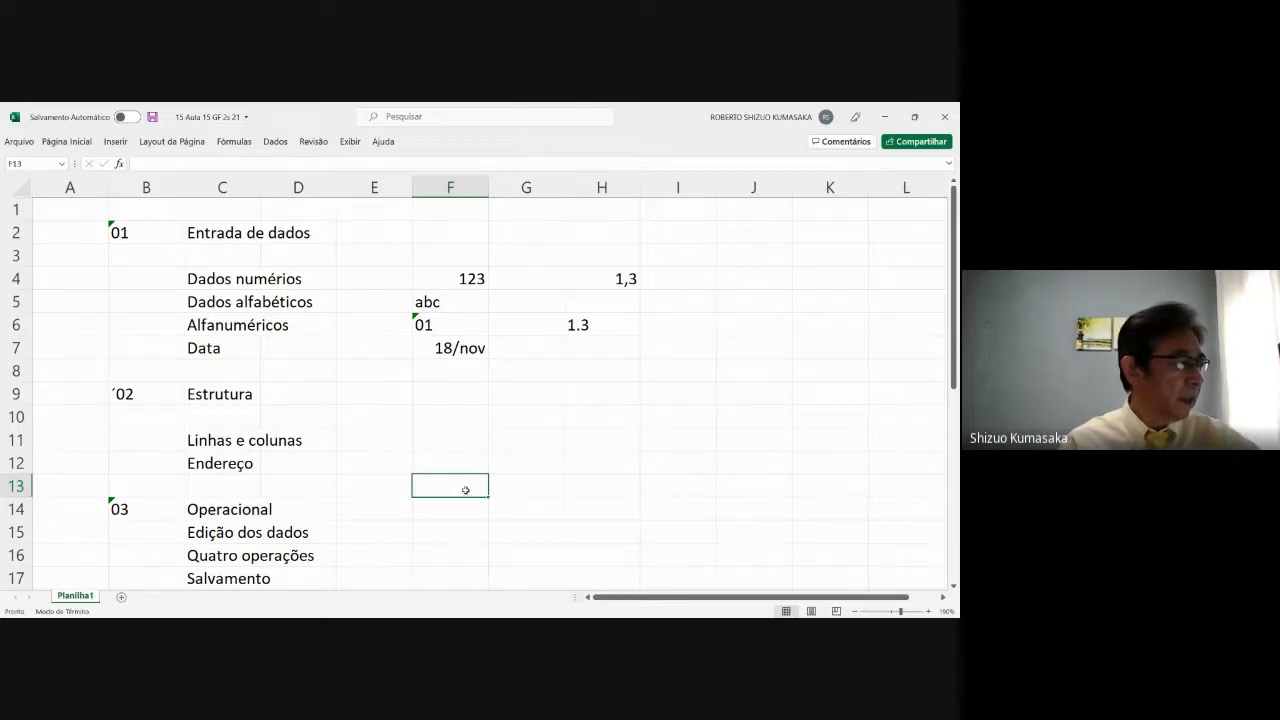
key("End")
key("Down")
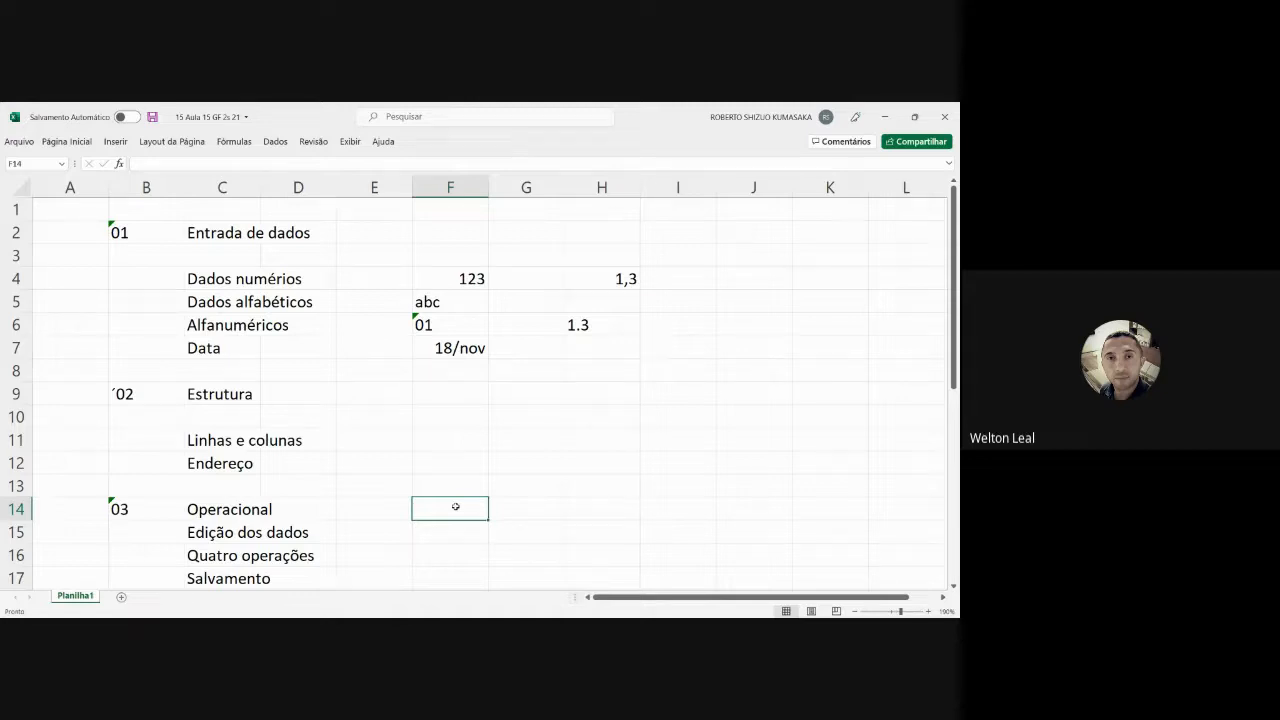
key("Return")
key("End")
key("Down")
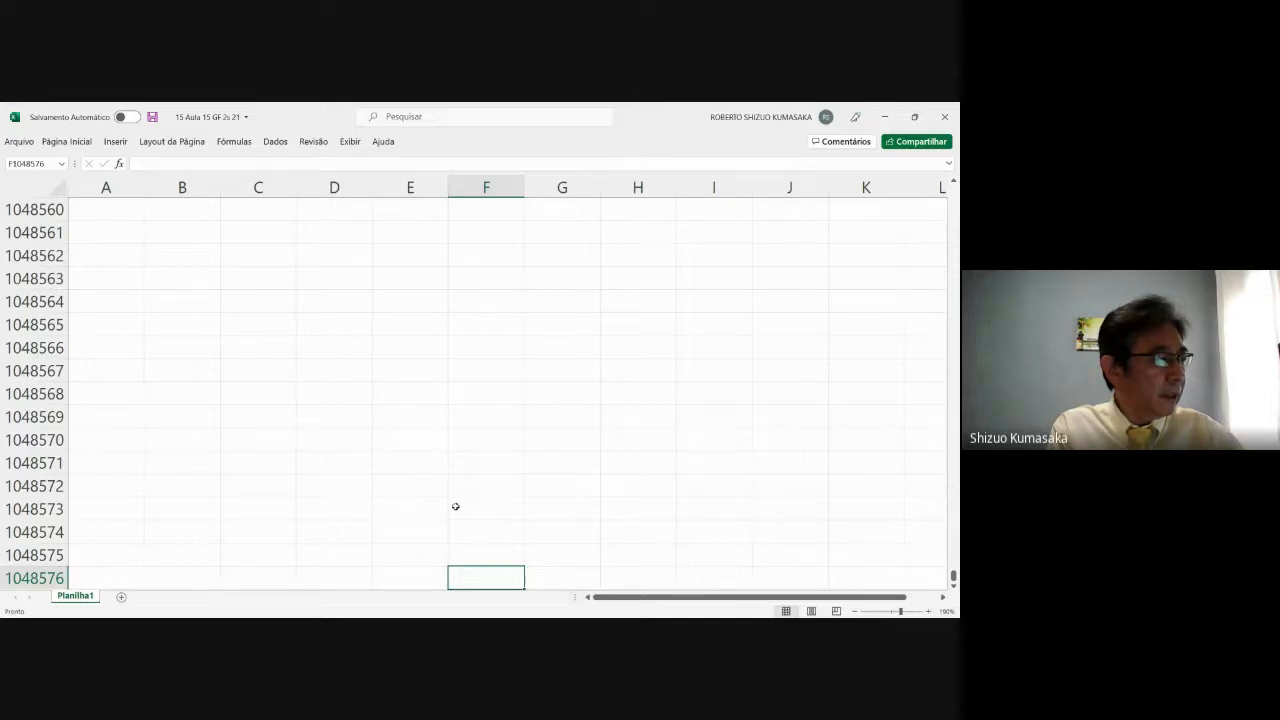
key("Up")
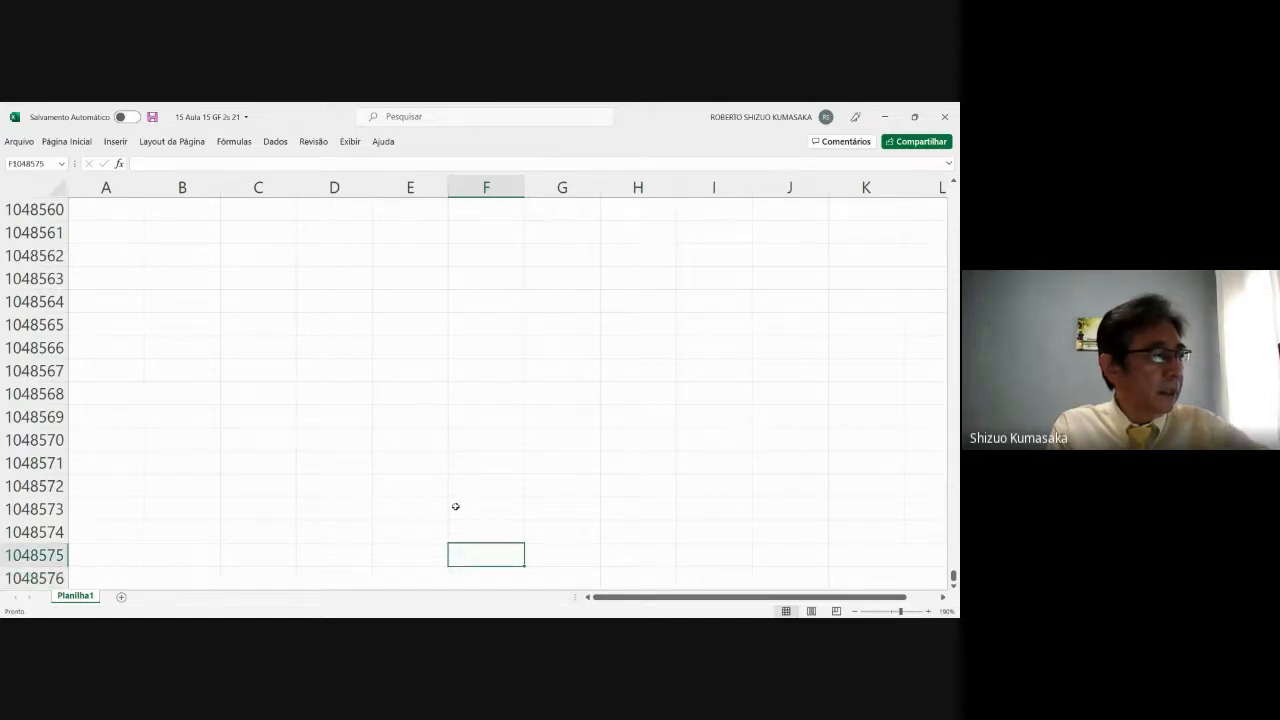
key("Down")
key("Up")
key("Down")
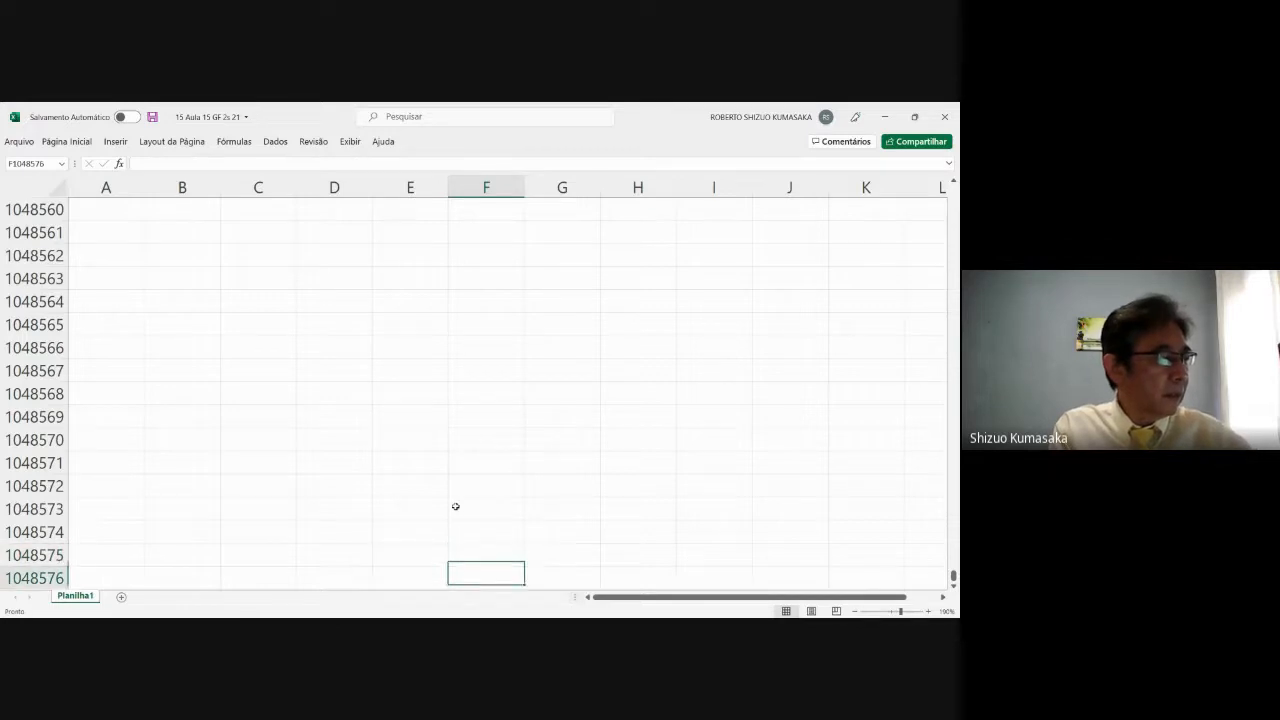
Step: Jump from the last row back up to the date in F7, and on to the first row in column J
key("End")
key("Up")
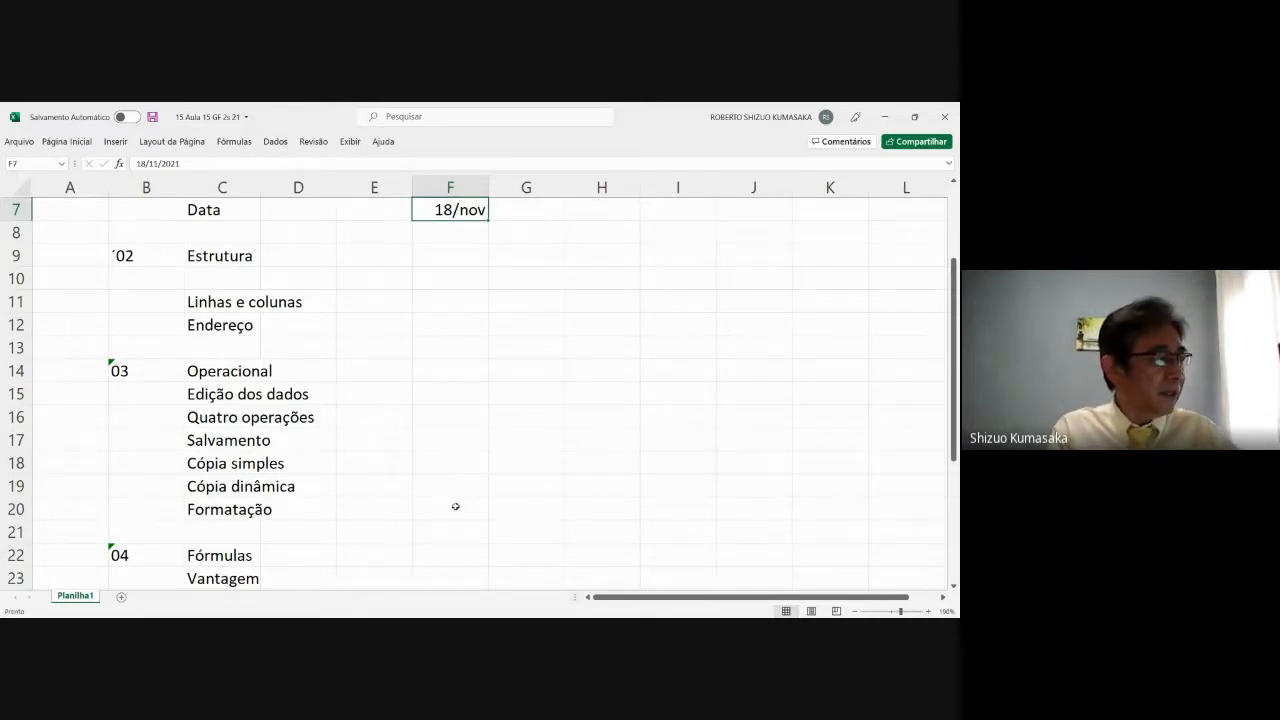
key("Down")
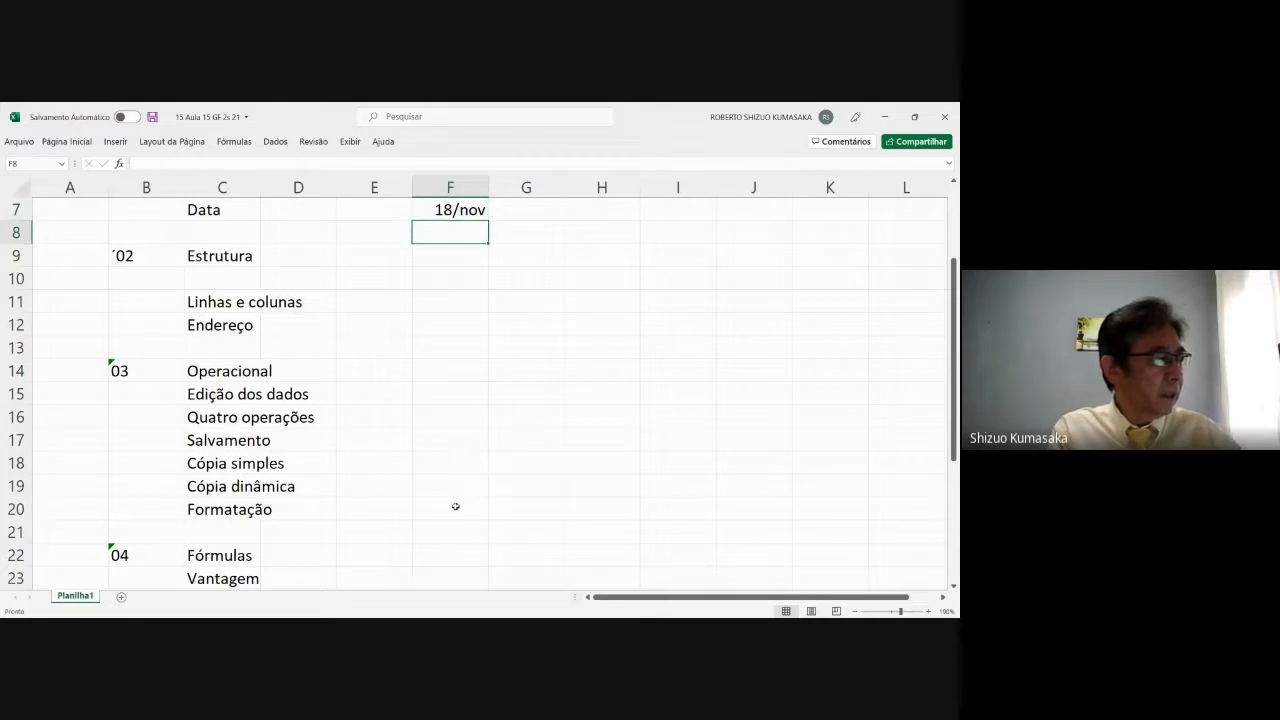
key("Right")
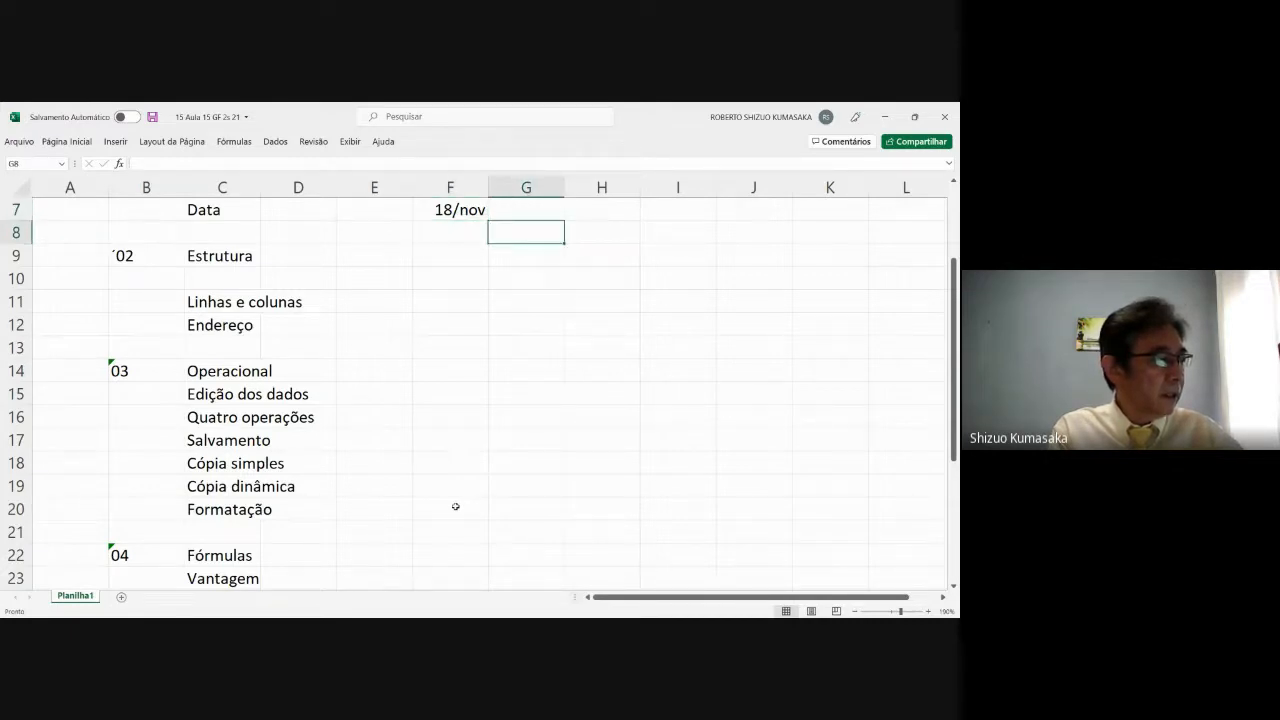
key("Right")
key("Right")
key("Right")
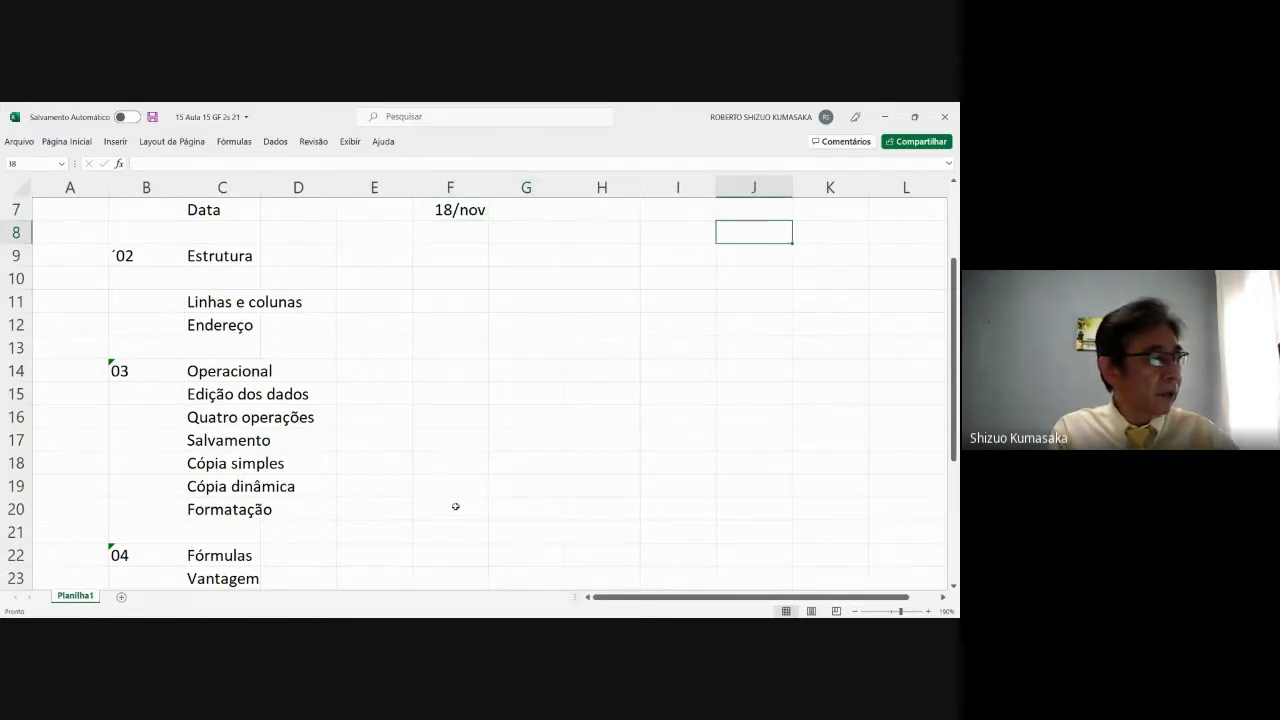
key("End")
key("Up")
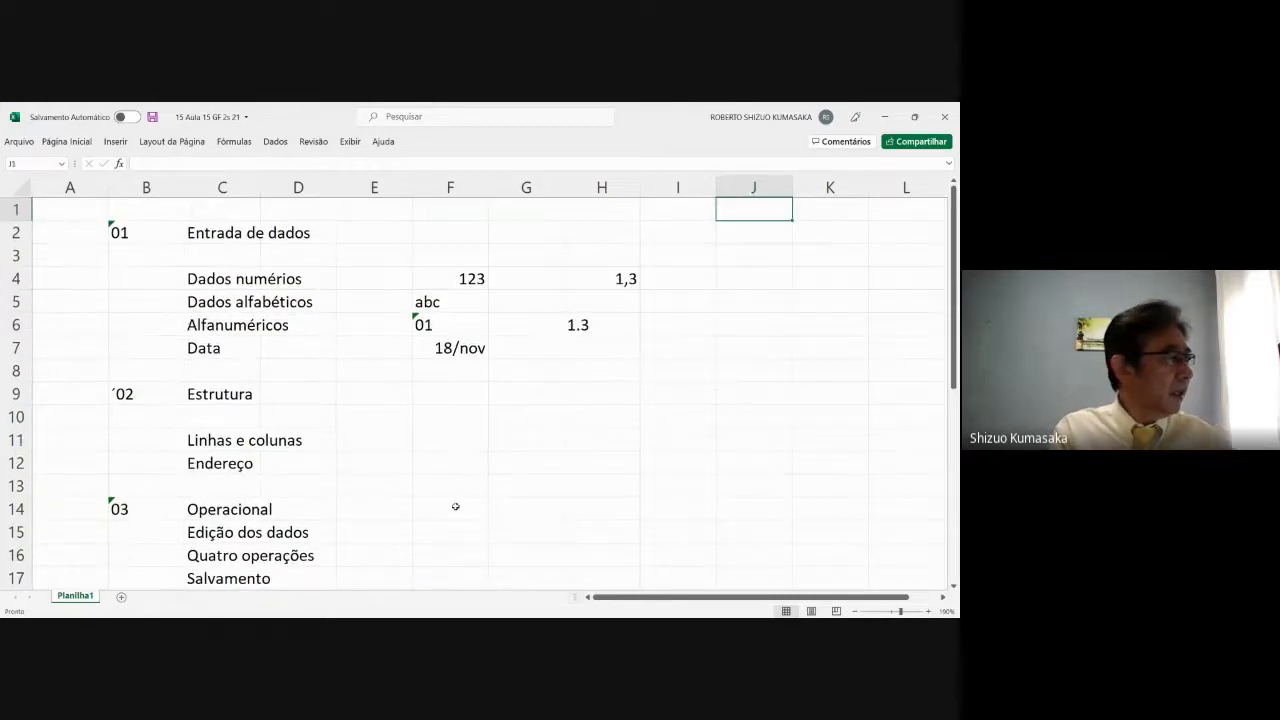
Step: Examine the worksheet's limits at its last row and last column, and return to cell A1
key("alt+Tab")
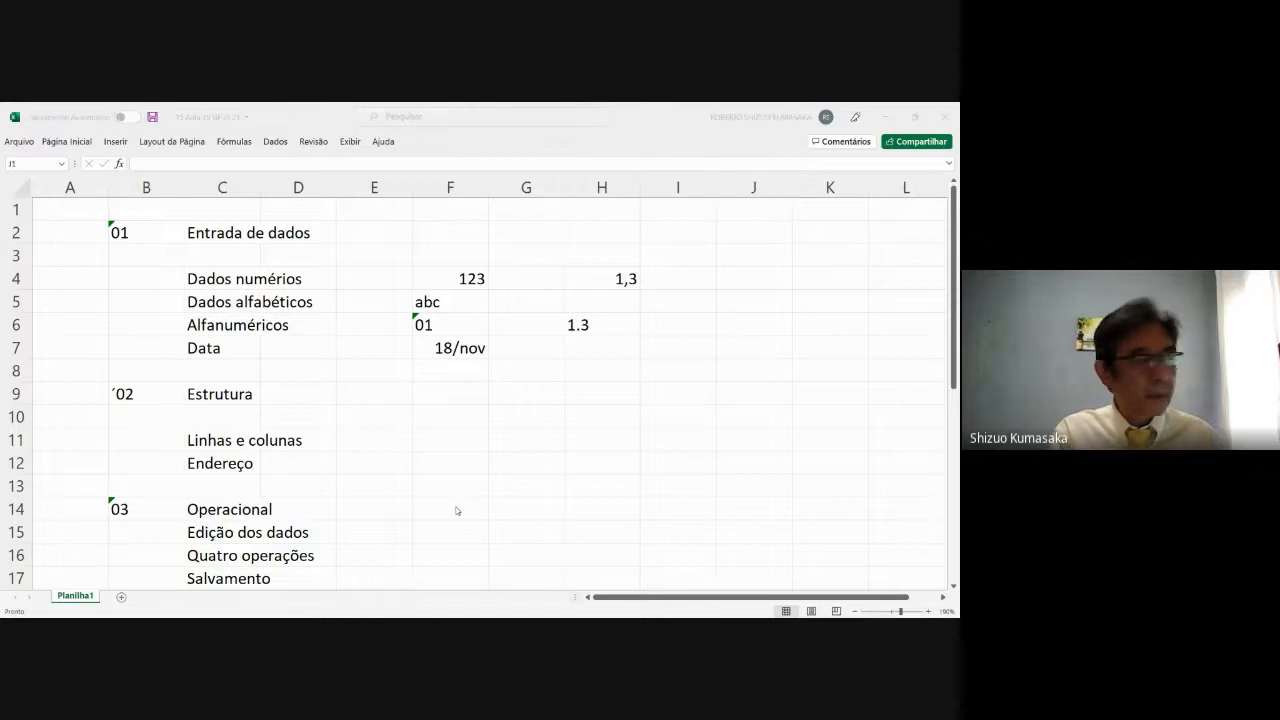
key("alt+Tab")
key("End")
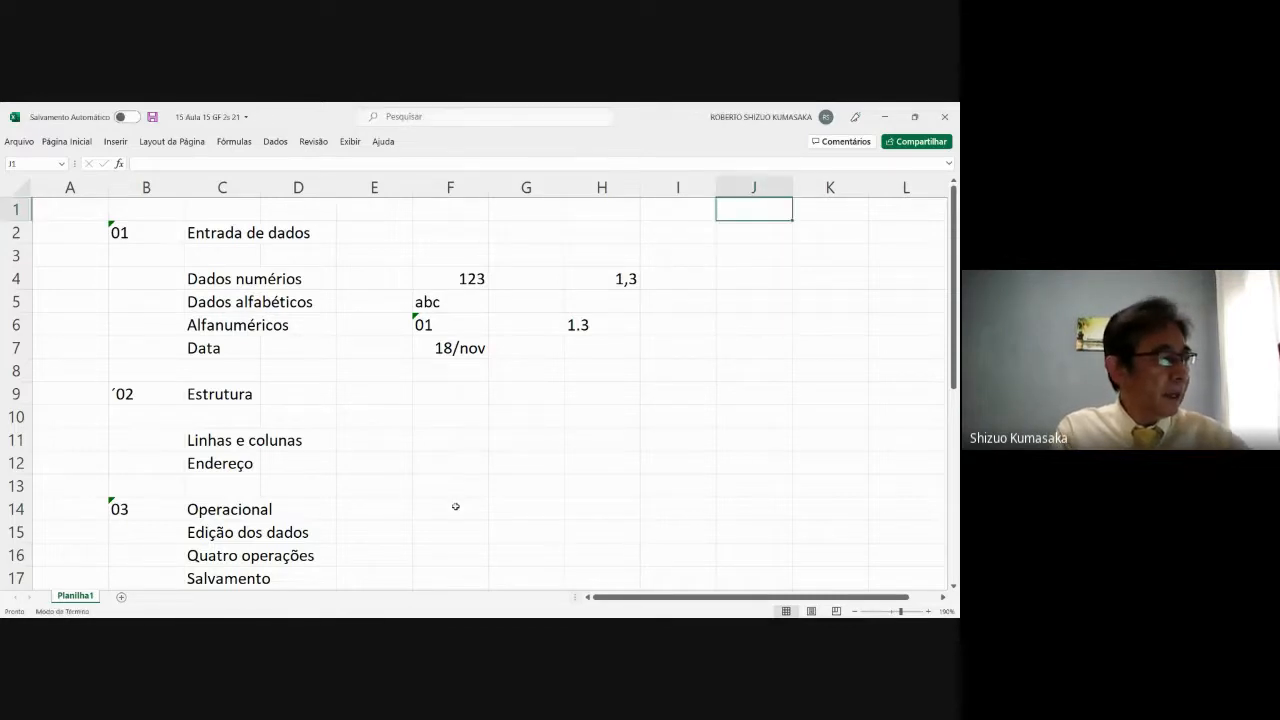
key("Down")
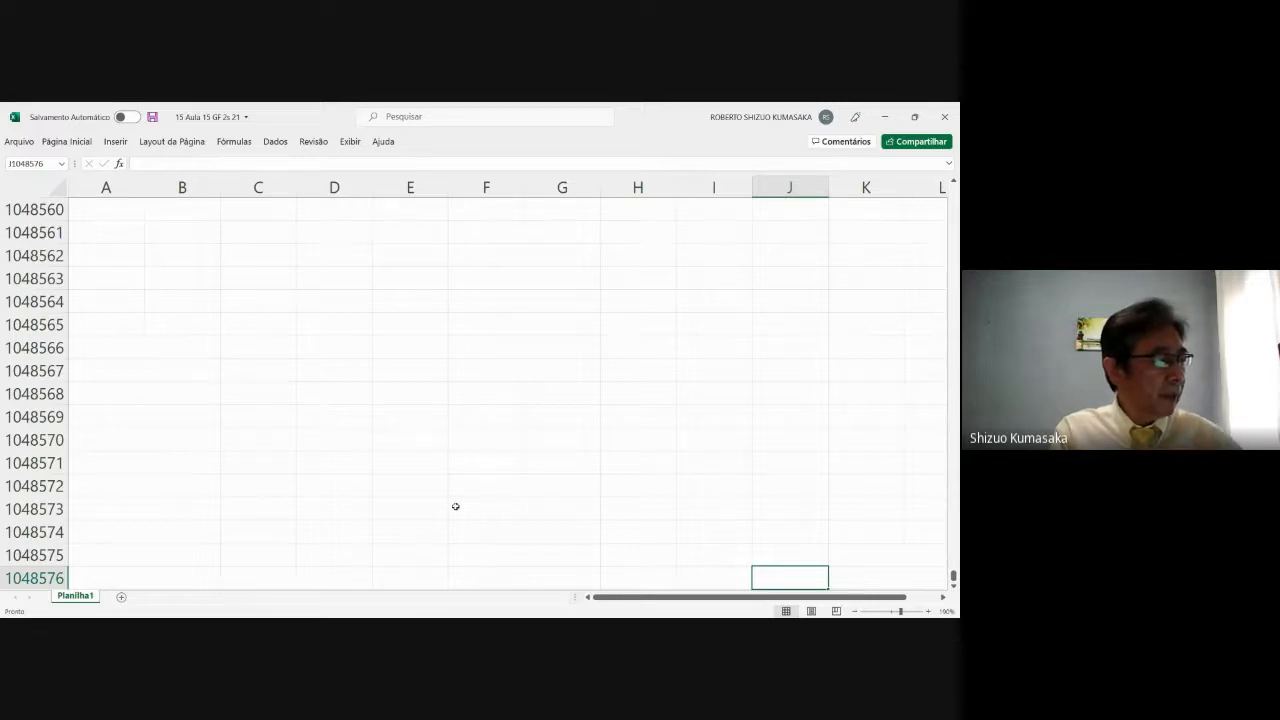
key("End")
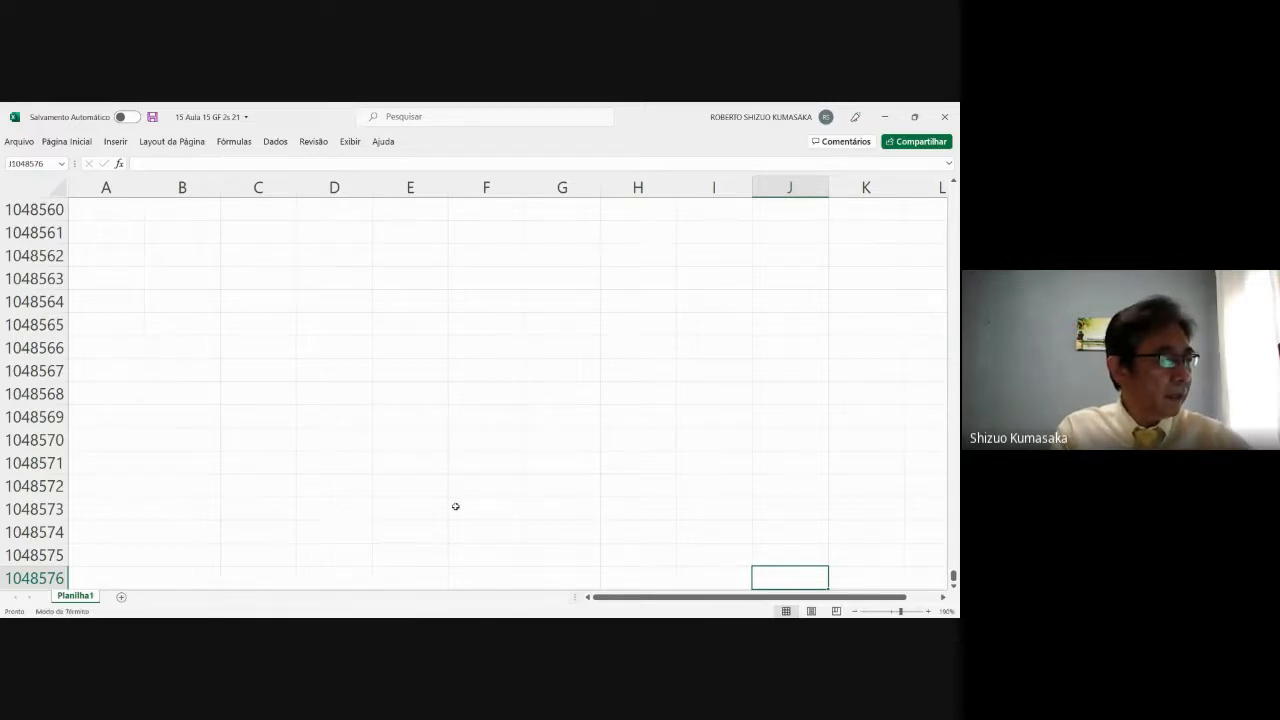
key("Right")
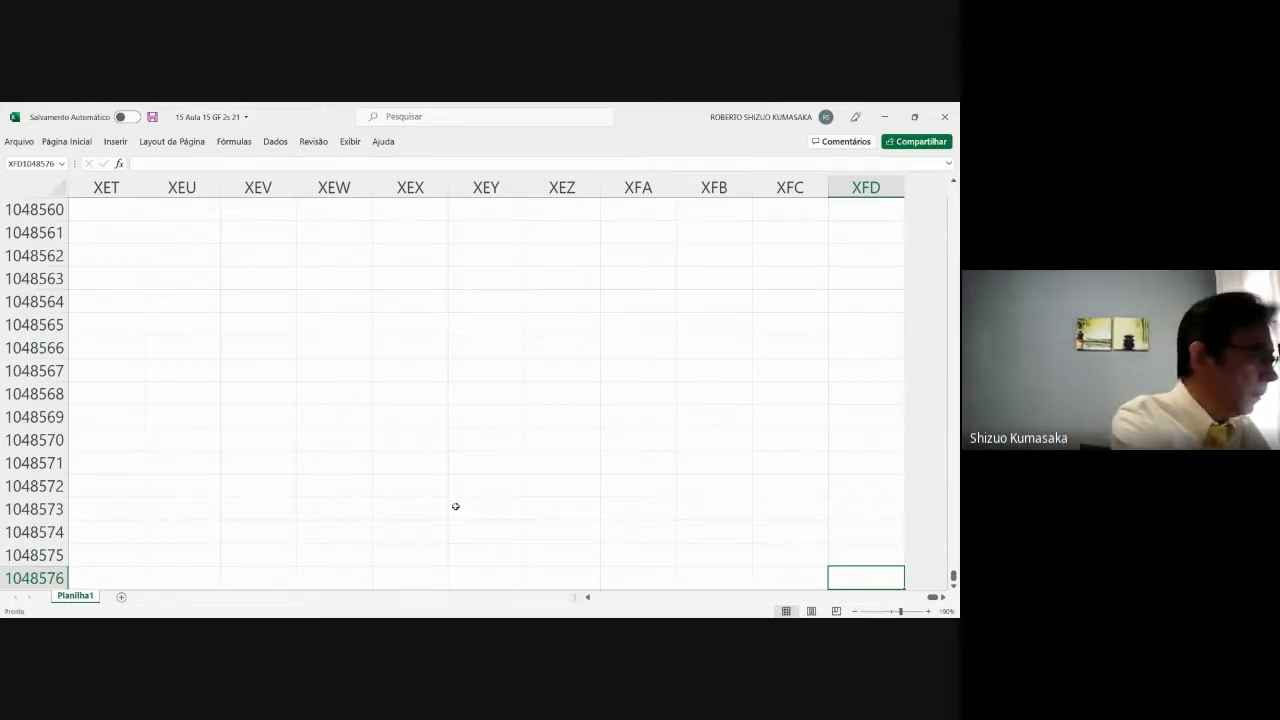
key("ctrl+Home")
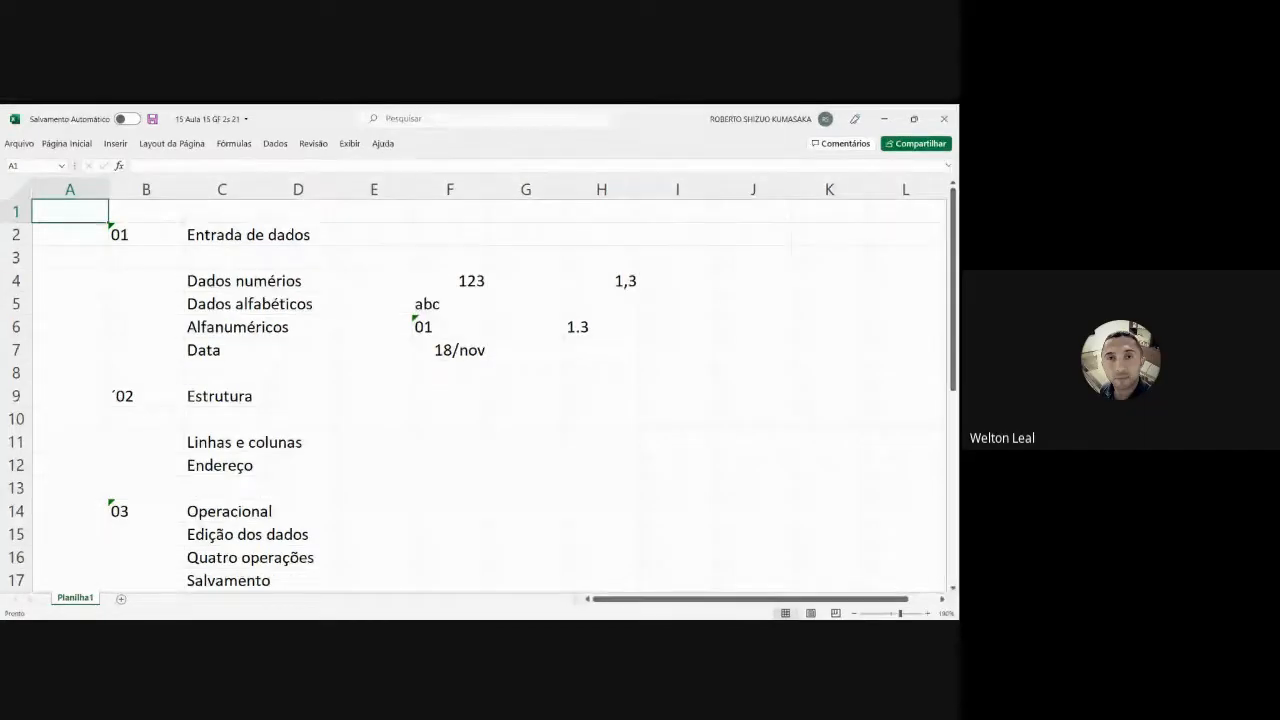
Step: Add two new worksheets to the workbook and return to Planilha1
left_click(122, 601)
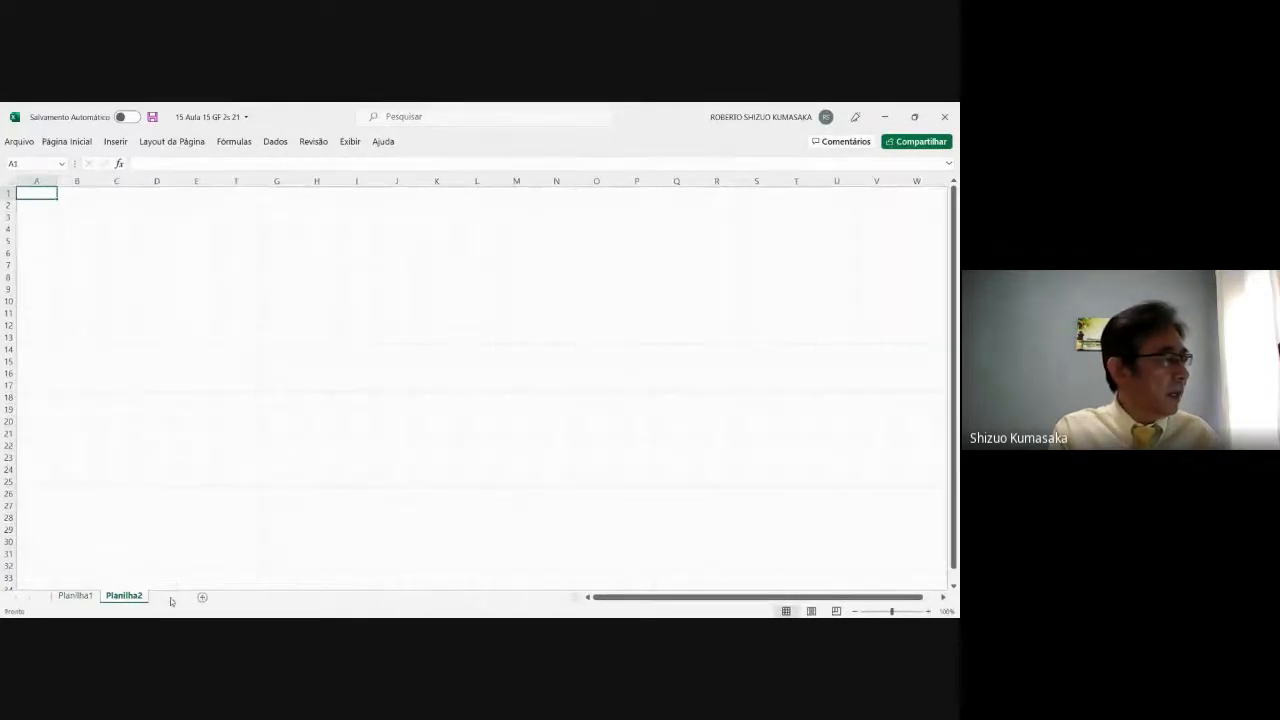
left_click(170, 598)
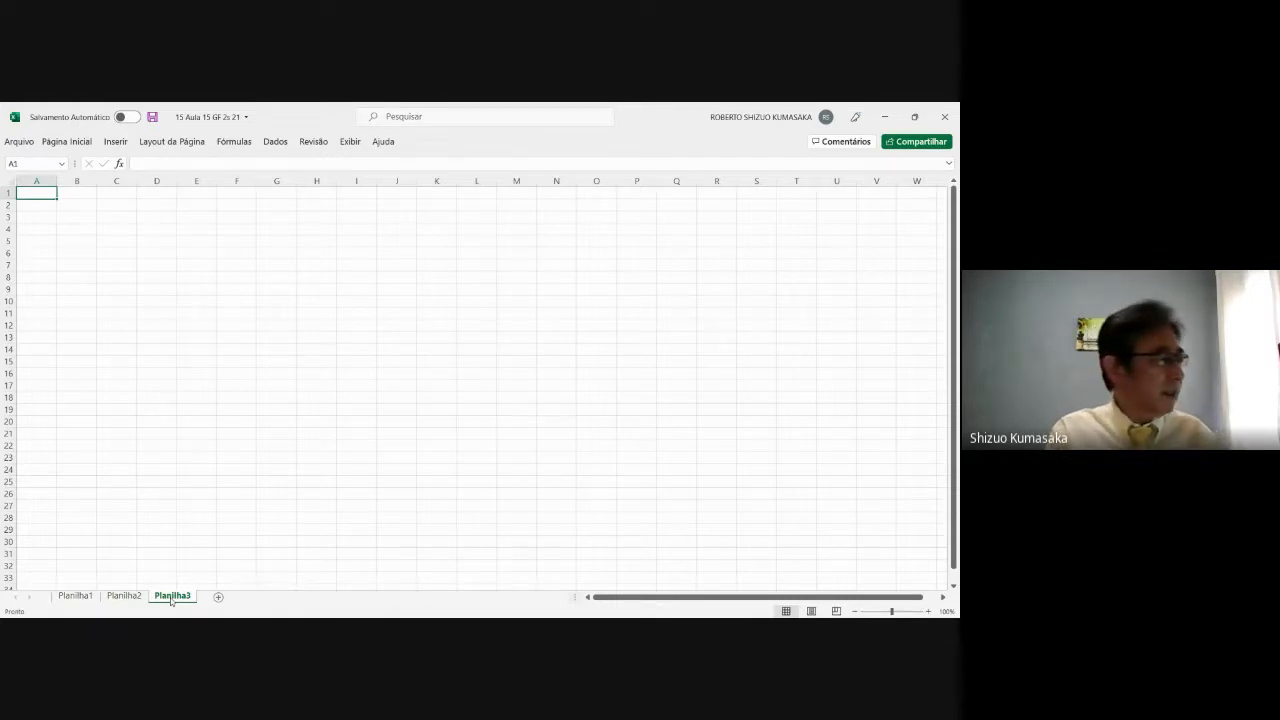
left_click(74, 598)
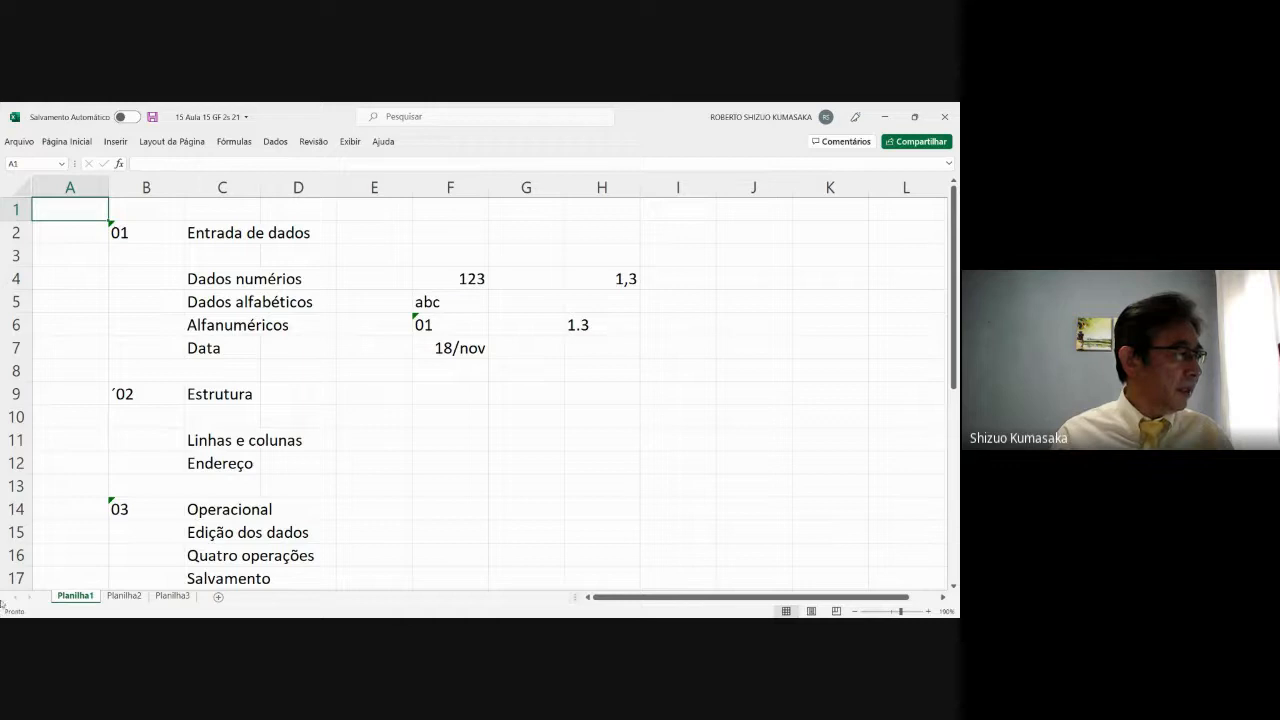
Step: Enter 234 in F14 beside the Operacional heading and clear the cell again
left_click(455, 506)
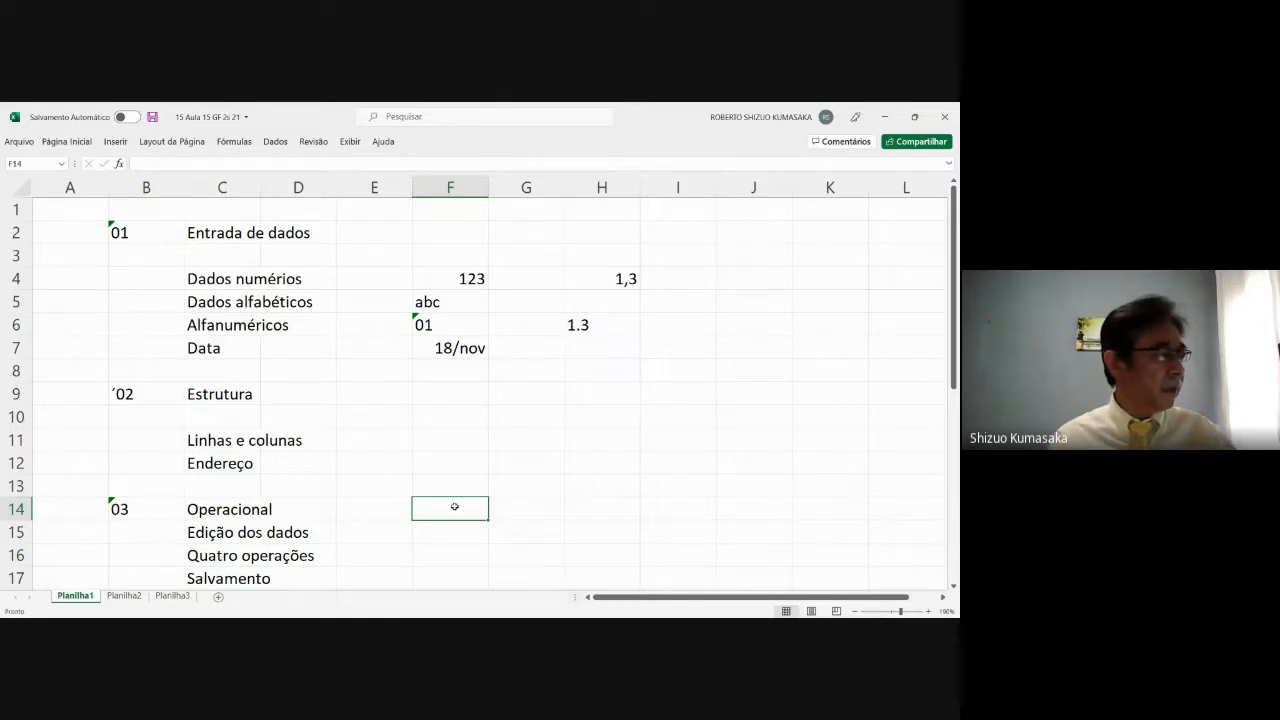
type("234")
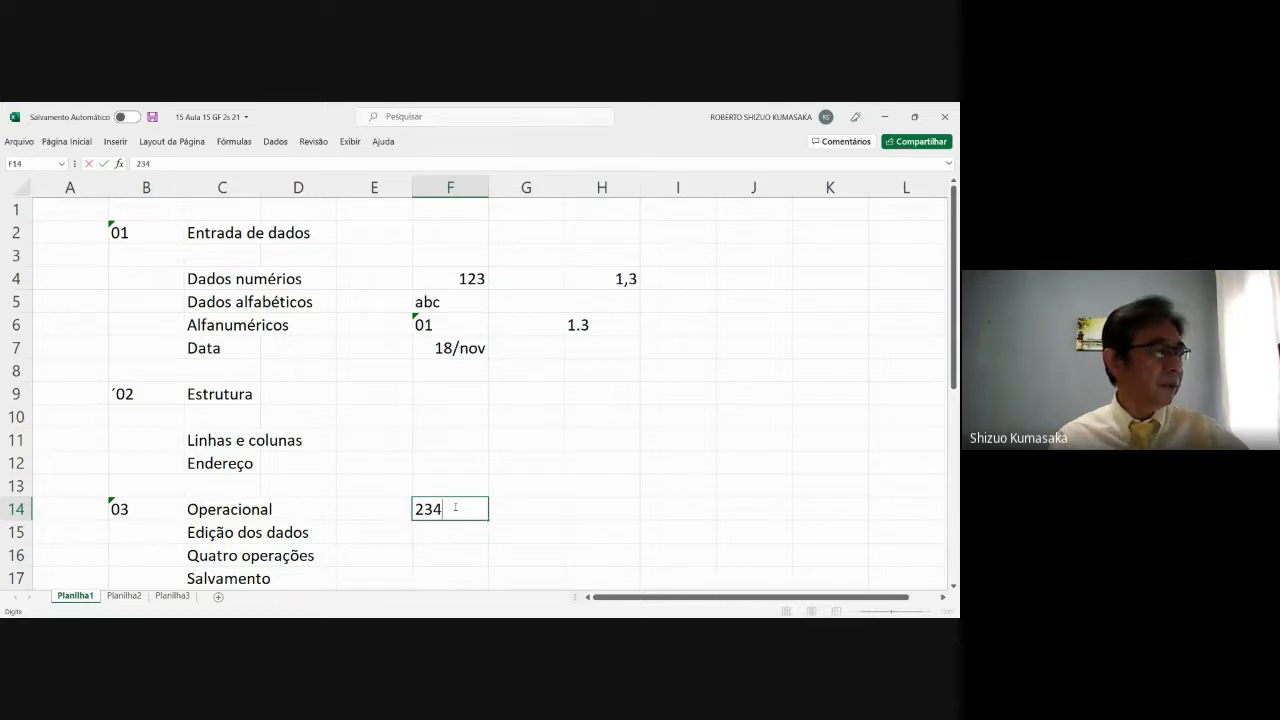
key("Return")
left_click(454, 507)
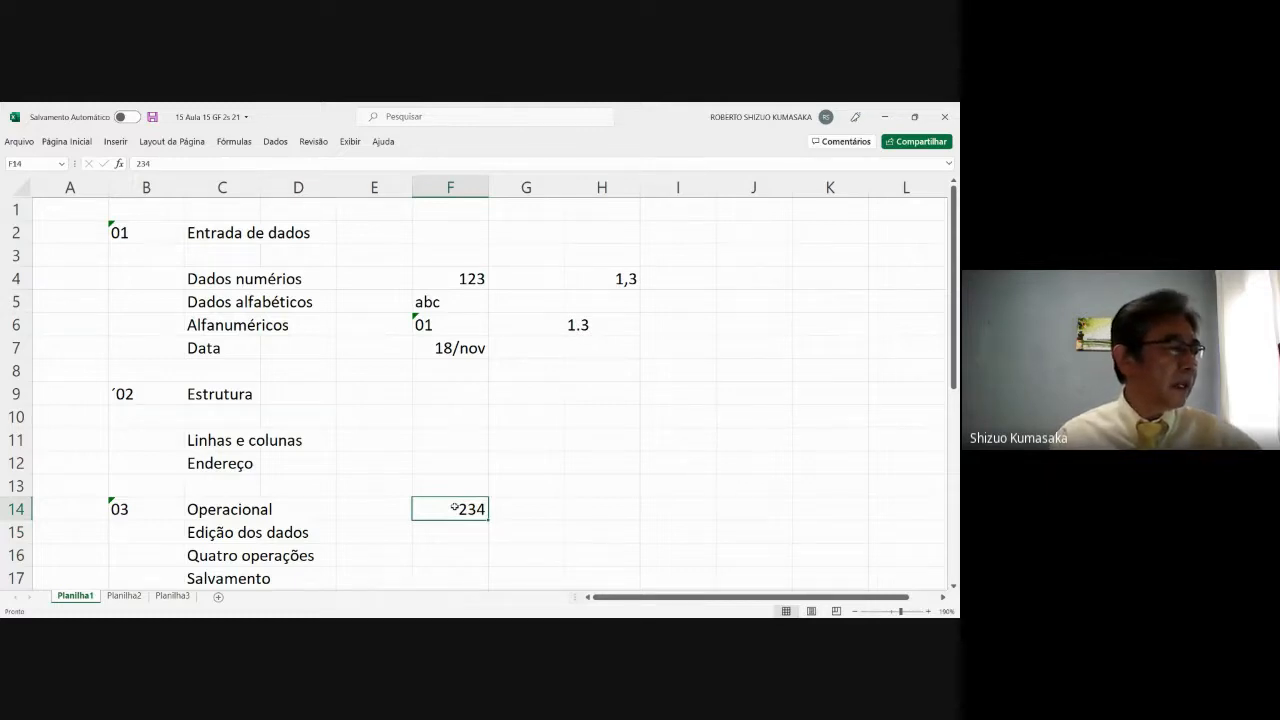
key("Delete")
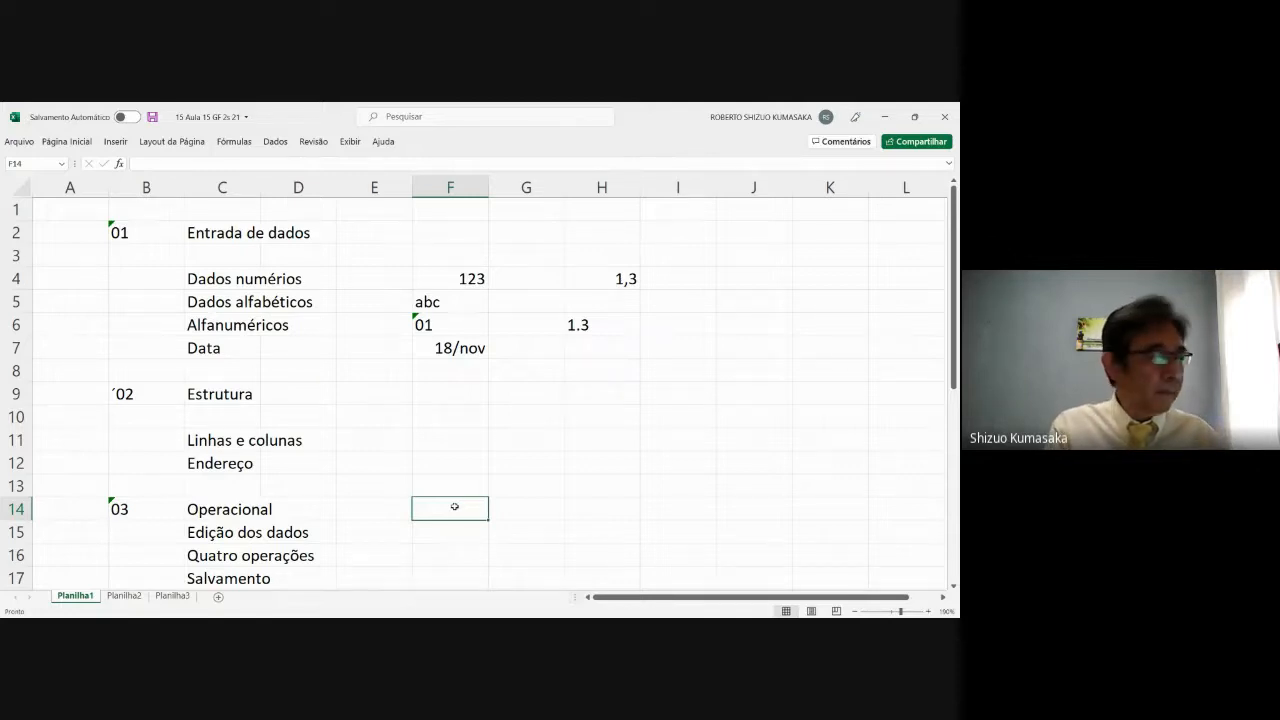
Step: Enter 123 in F15 beside the Edição dos dados label
key("Down")
key("Down")
key("Down")
key("Down")
key("Down")
key("Down")
key("Down")
key("Down")
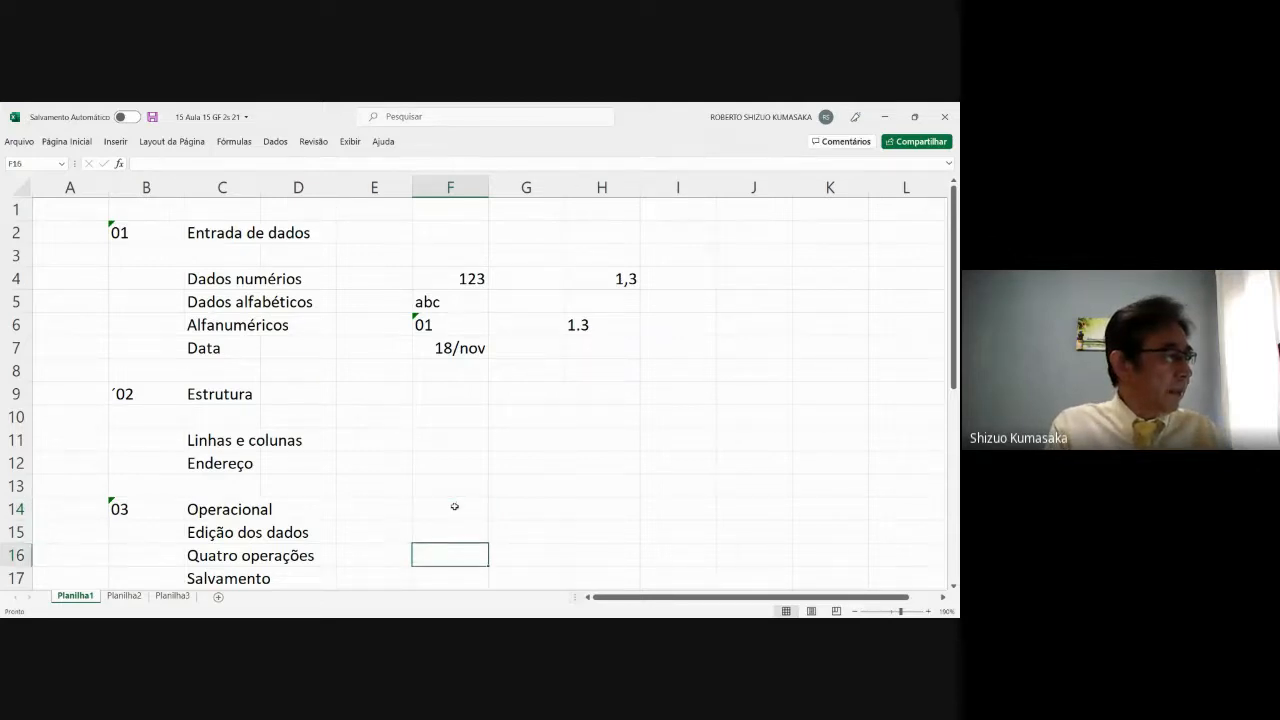
key("Down")
key("Down")
key("Down")
key("Down")
key("Down")
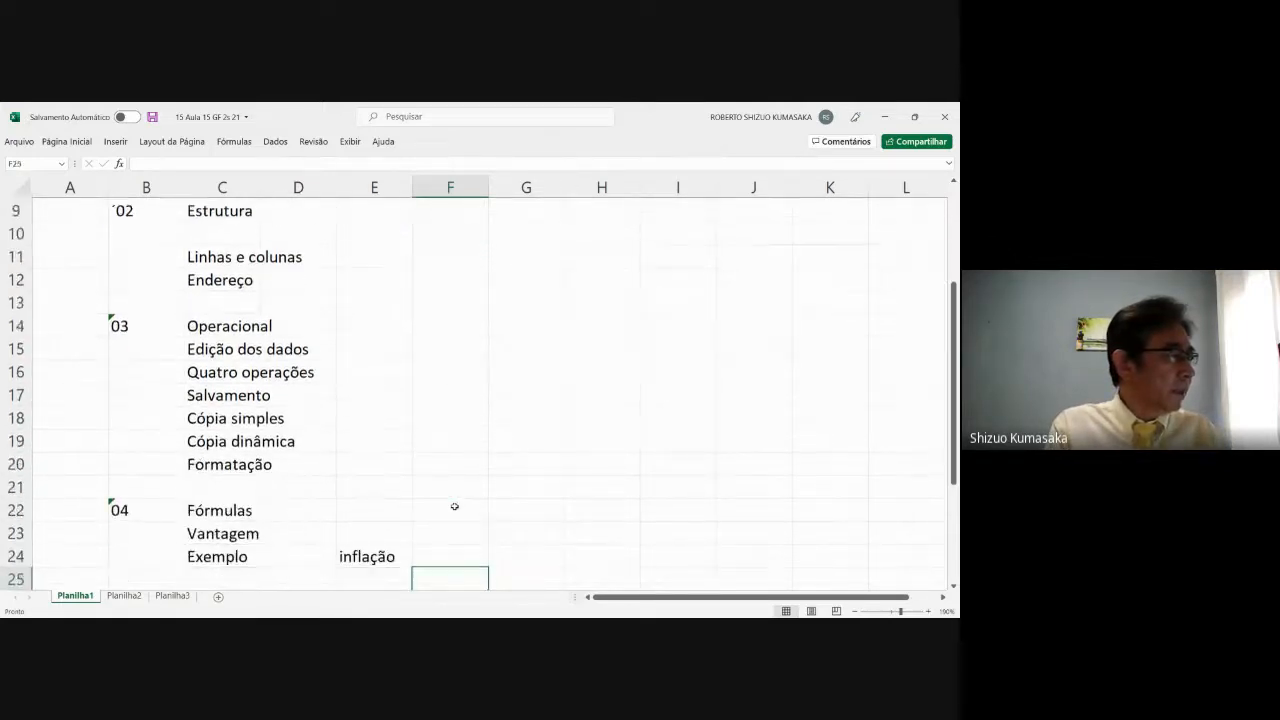
left_click(451, 302)
type("123")
key("Return")
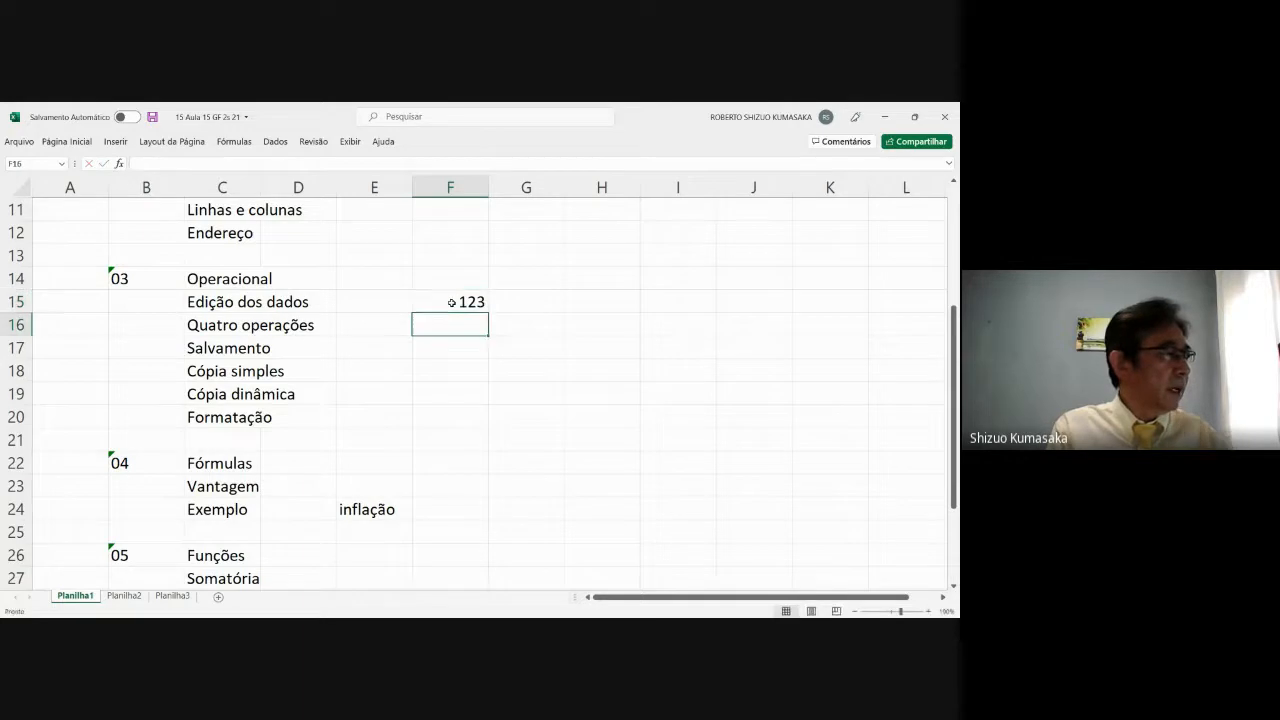
Step: Expand the formula bar and apply the thousands separator number style to F15
left_click(452, 302)
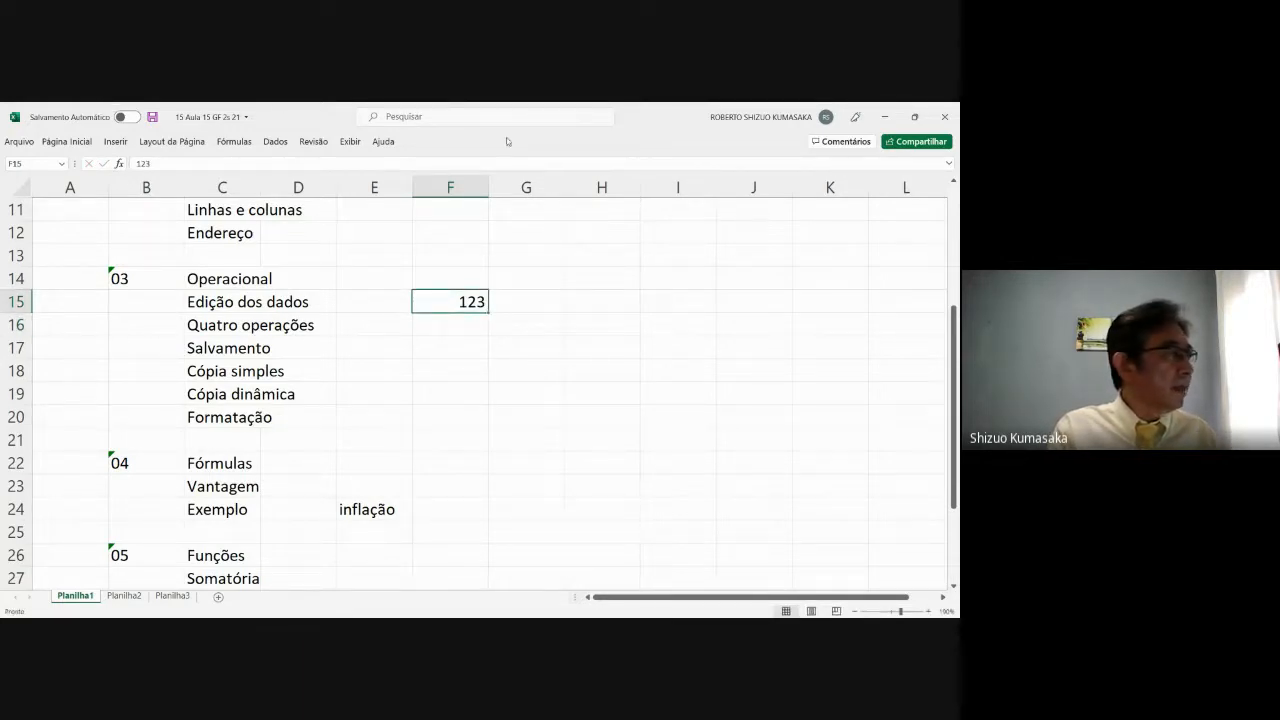
left_click(950, 168)
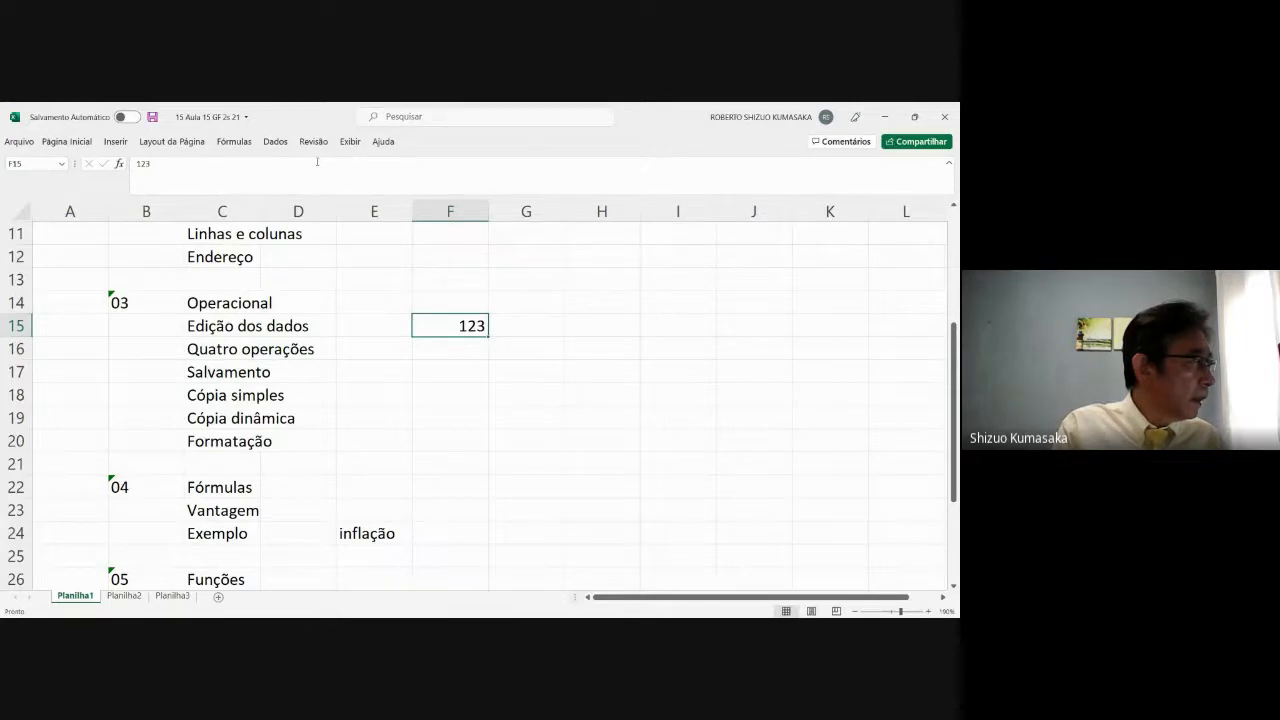
left_click(79, 145)
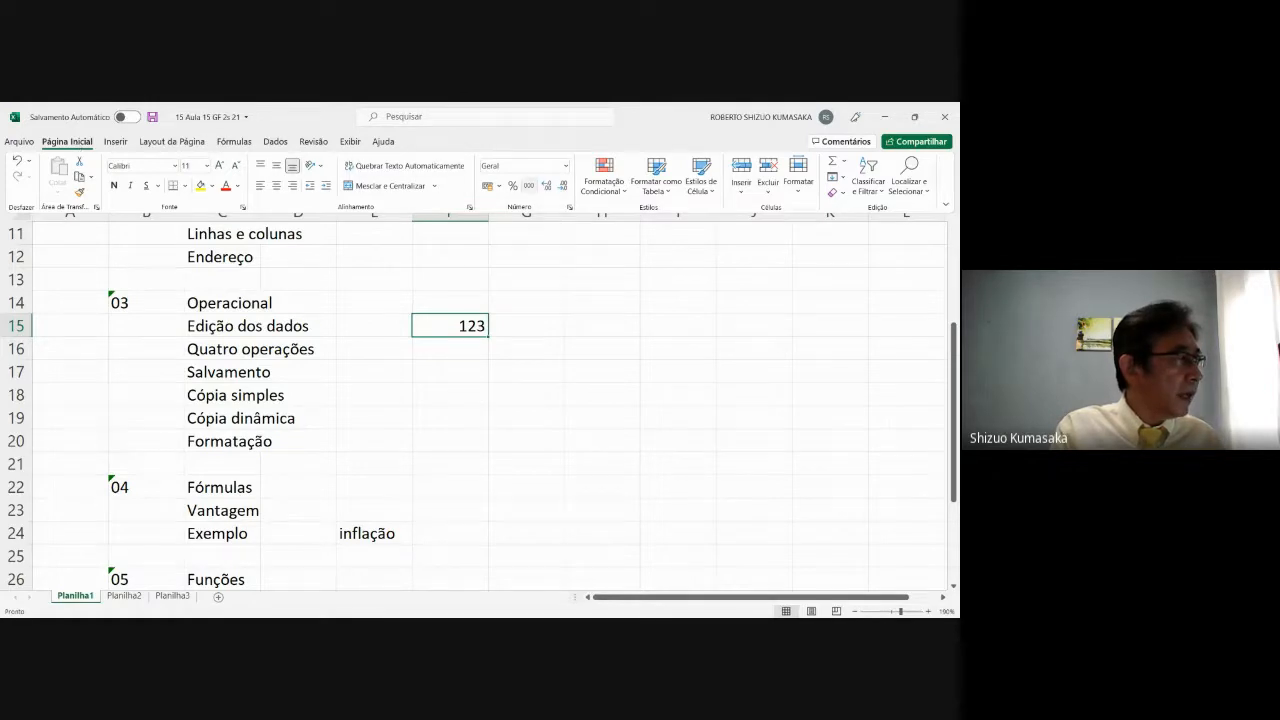
left_click(529, 188)
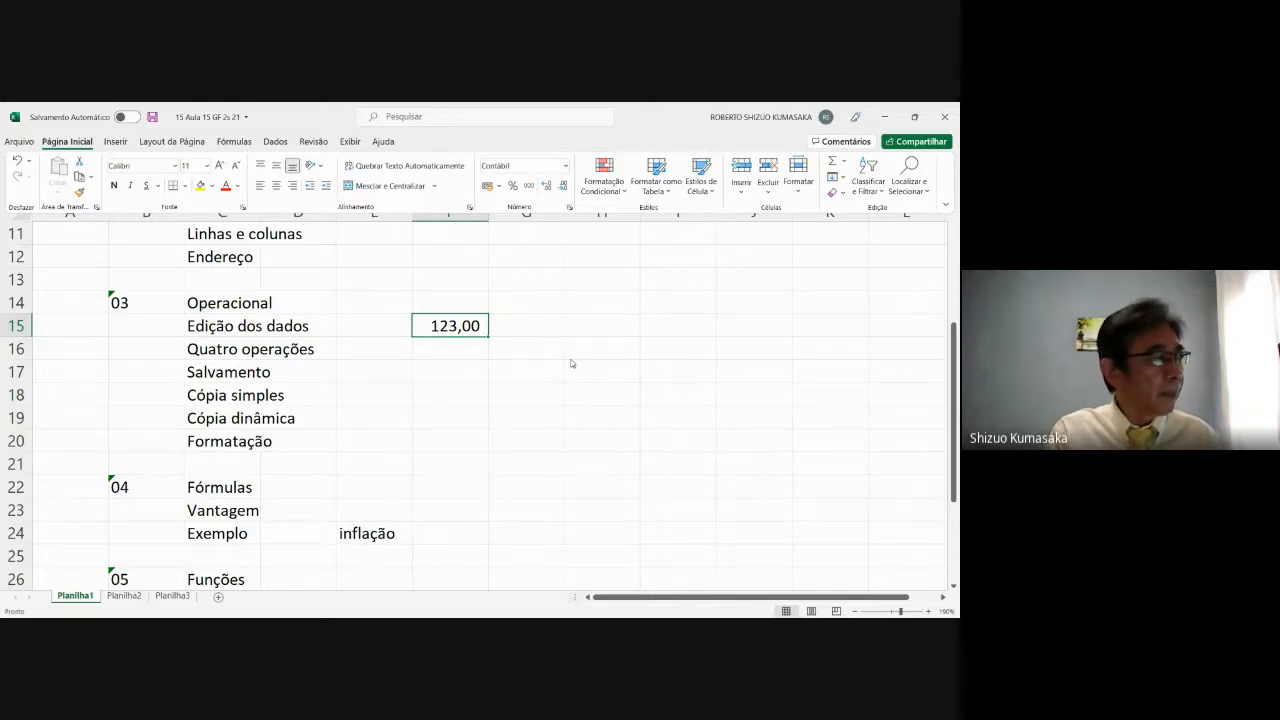
Step: Try one and three decimal places on F15 and bring it back to two
left_click(562, 190)
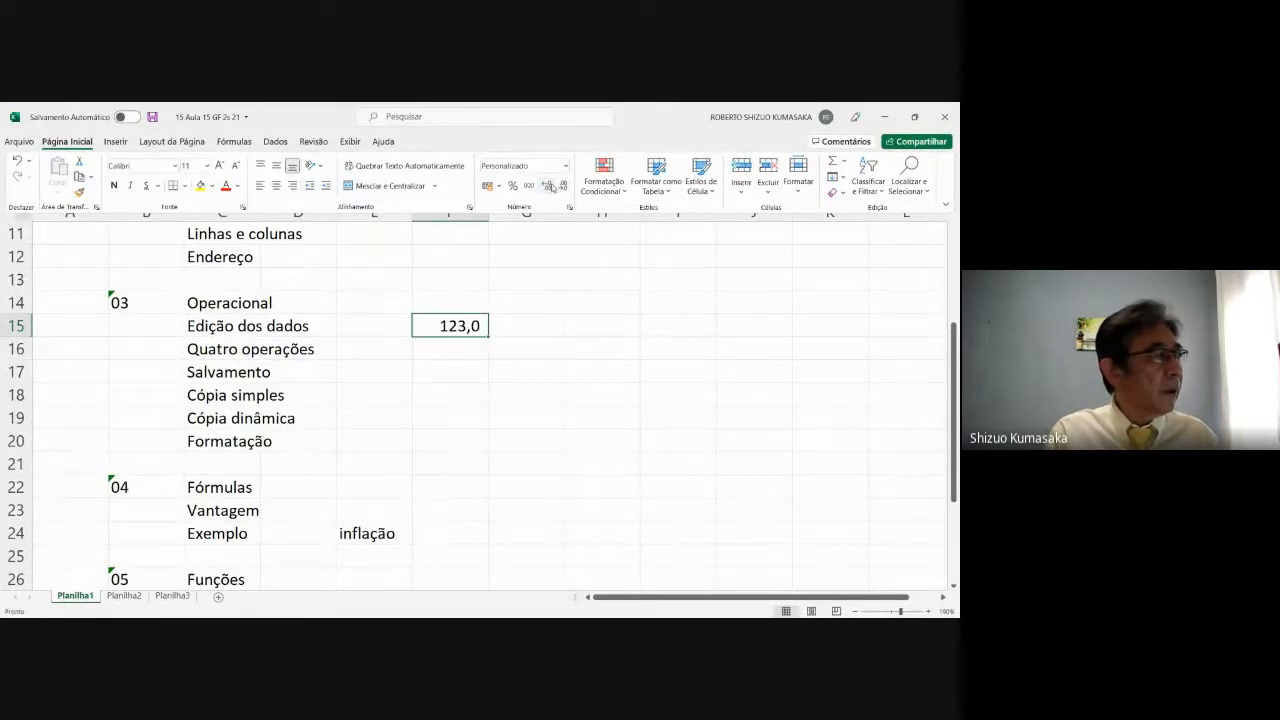
left_click(549, 187)
left_click(549, 187)
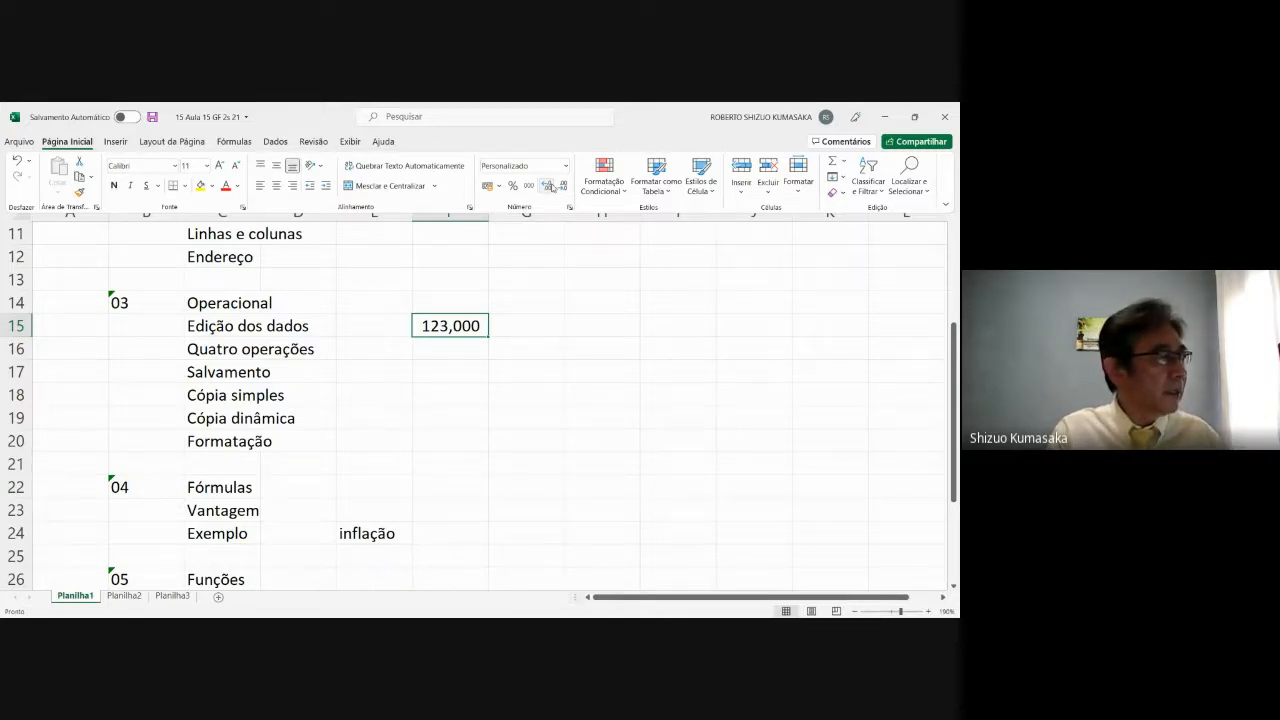
left_click(548, 186)
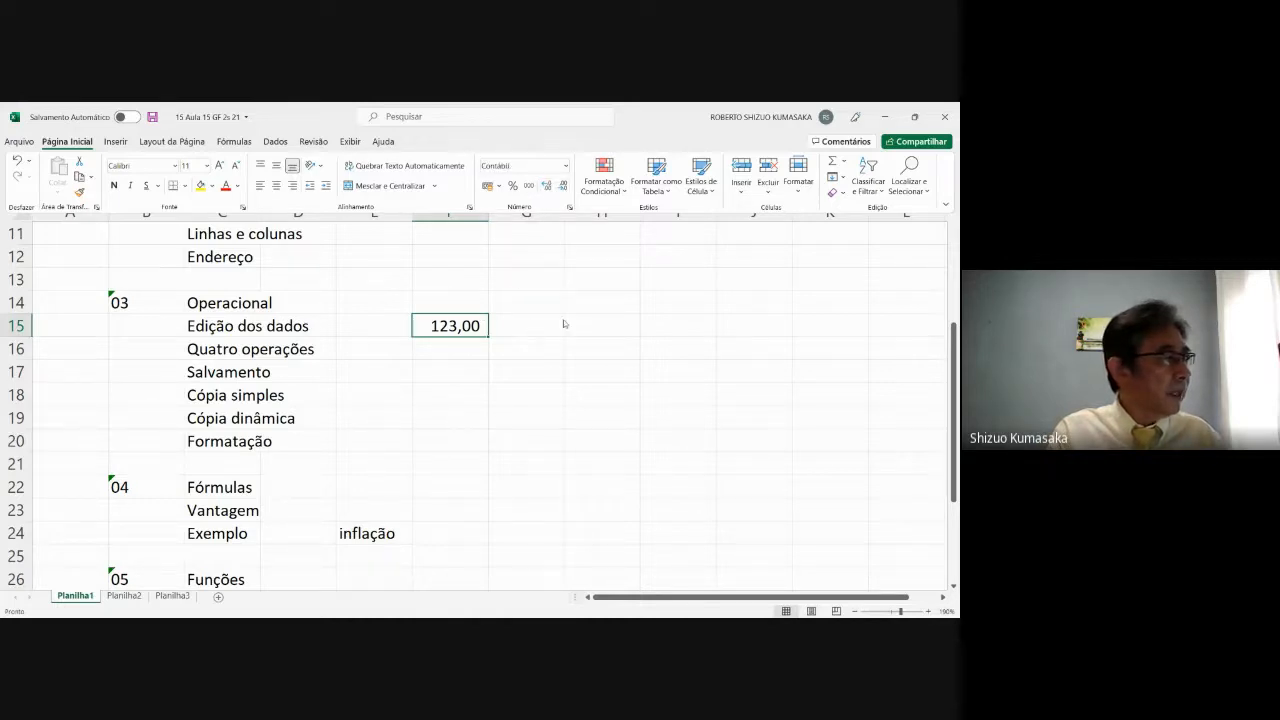
left_click(595, 325)
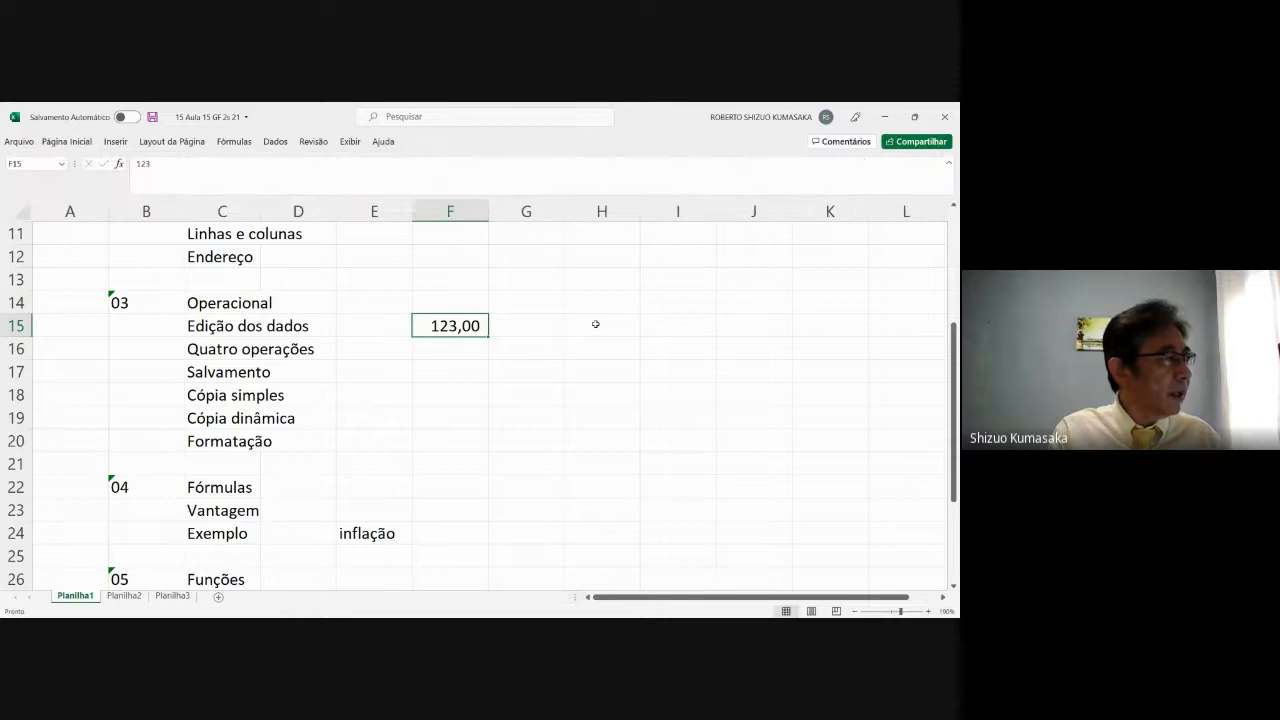
Step: Enter 345 in H15, apply the thousands separator number style to it, and collapse the ribbon again
left_click(595, 325)
type("345")
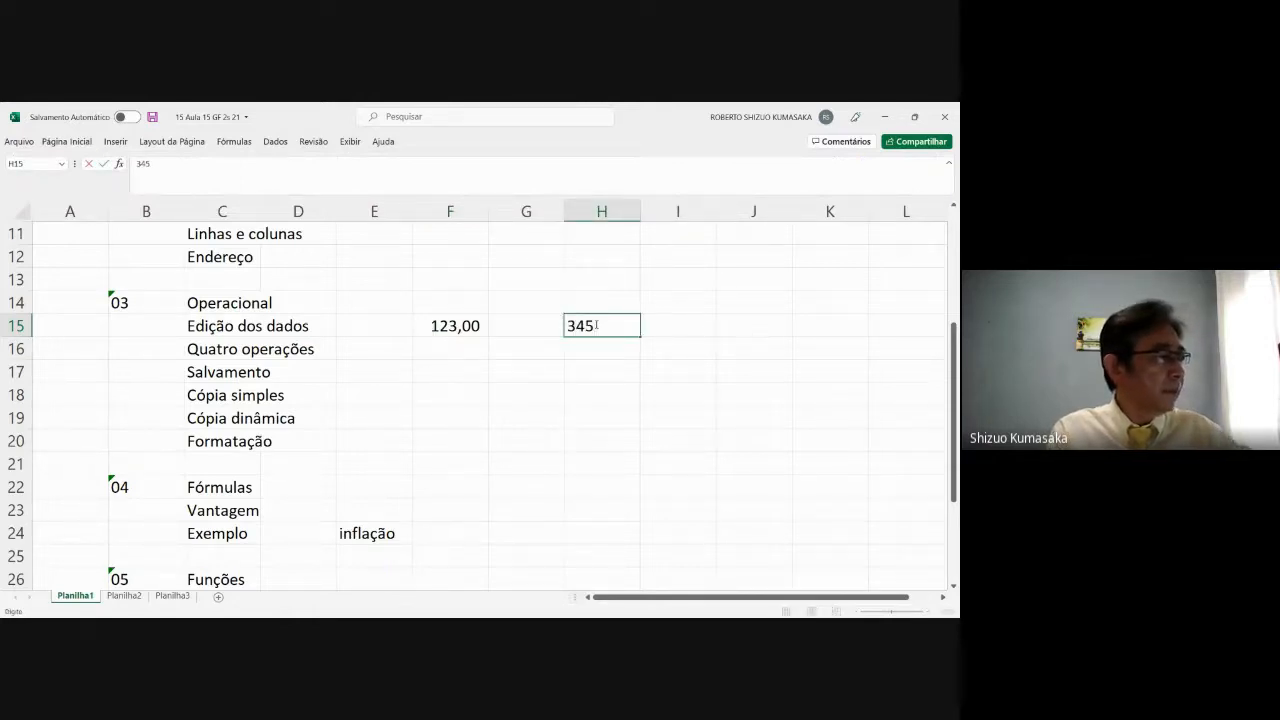
key("Return")
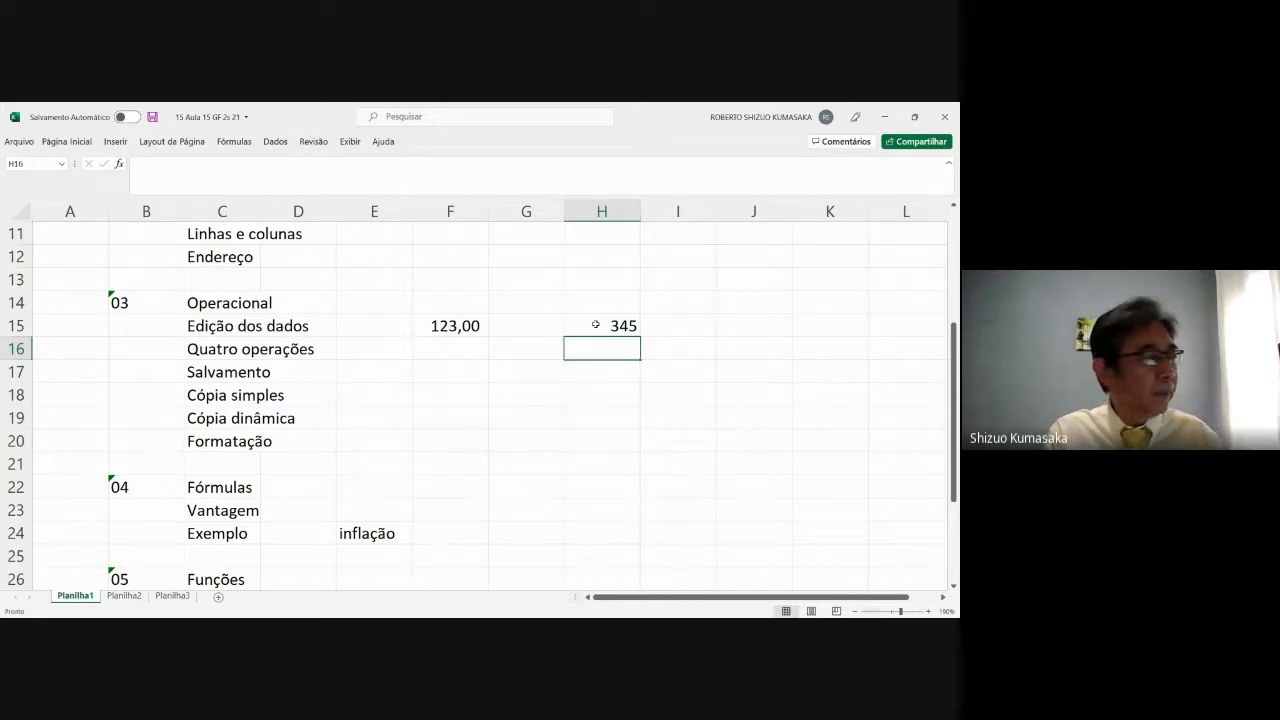
left_click(595, 324)
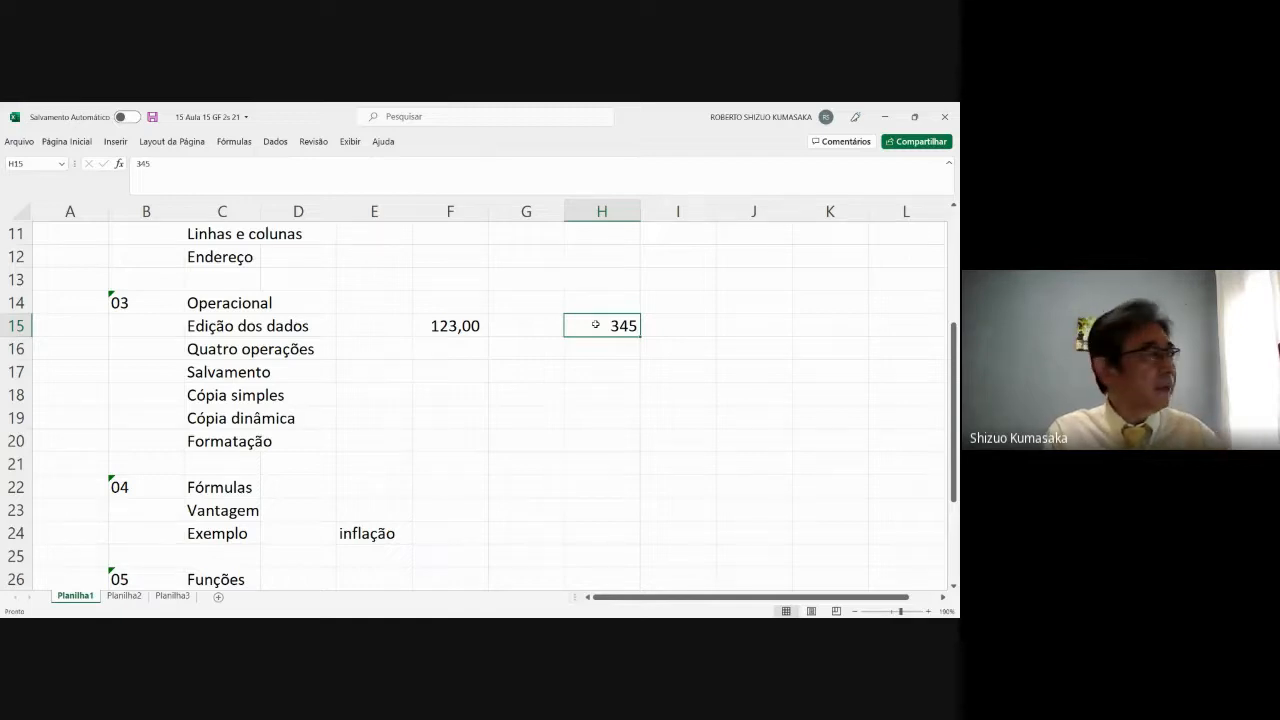
left_click(89, 142)
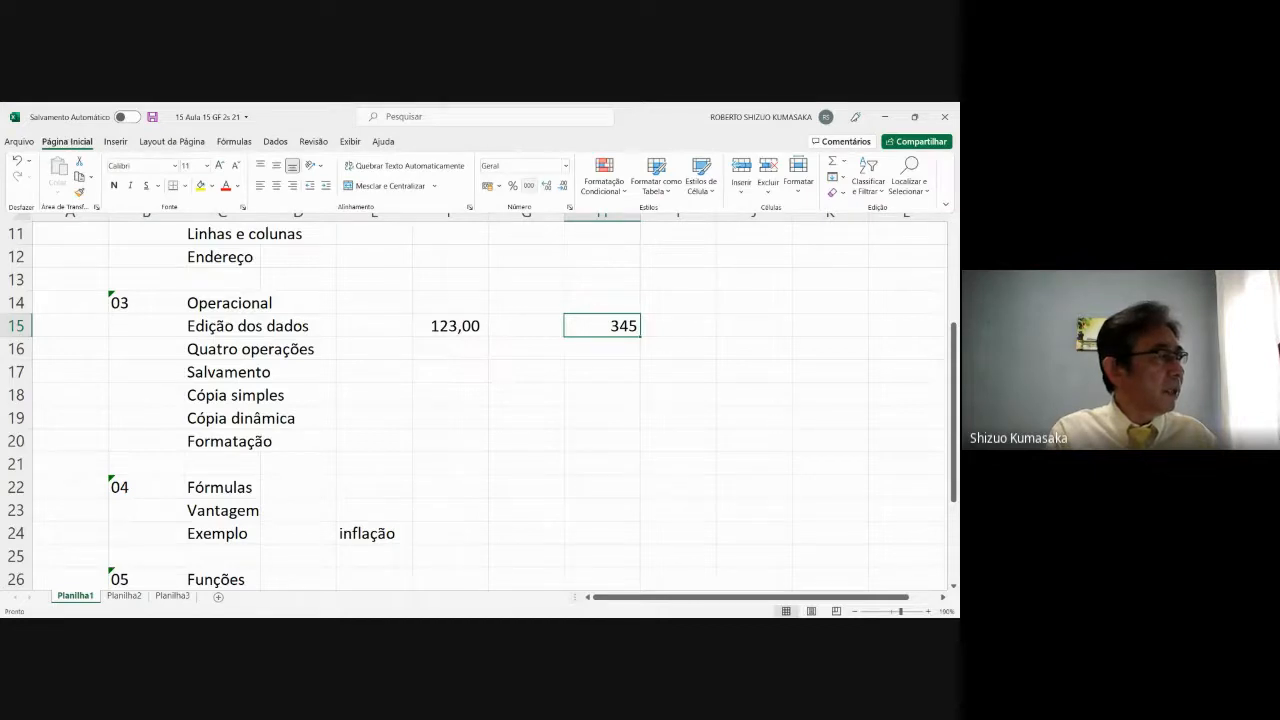
left_click(529, 185)
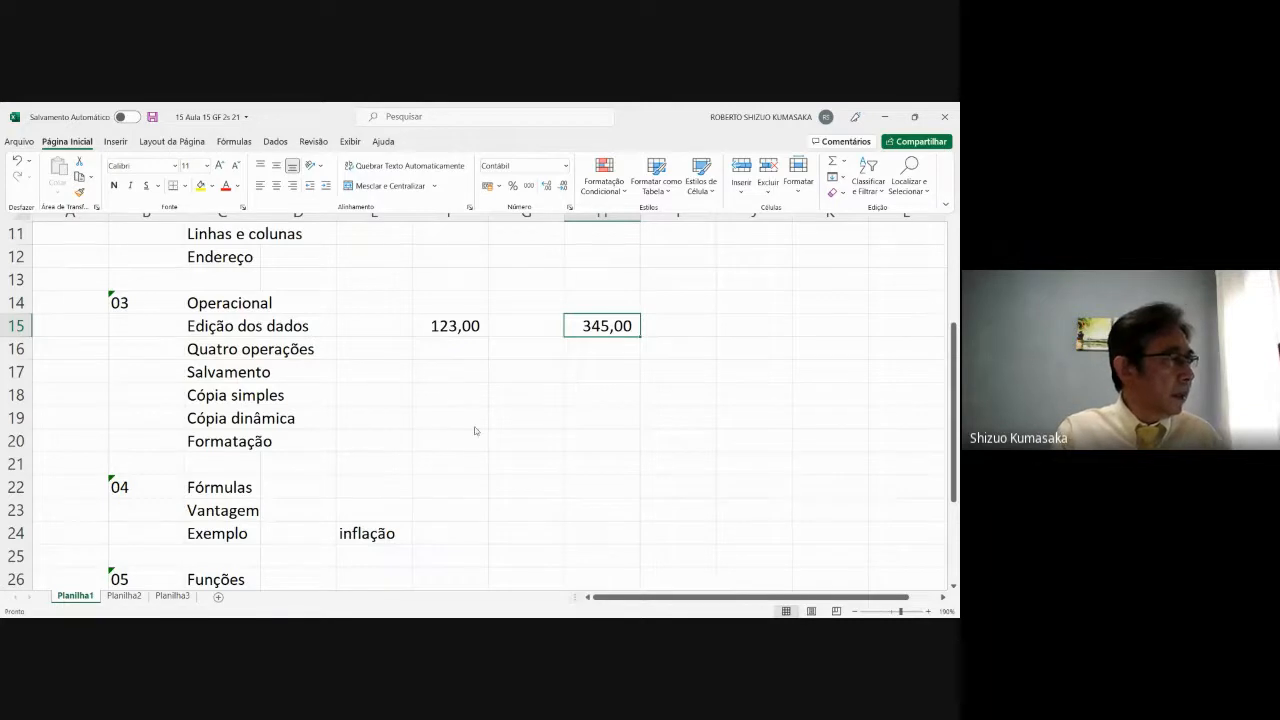
key("ctrl+F1")
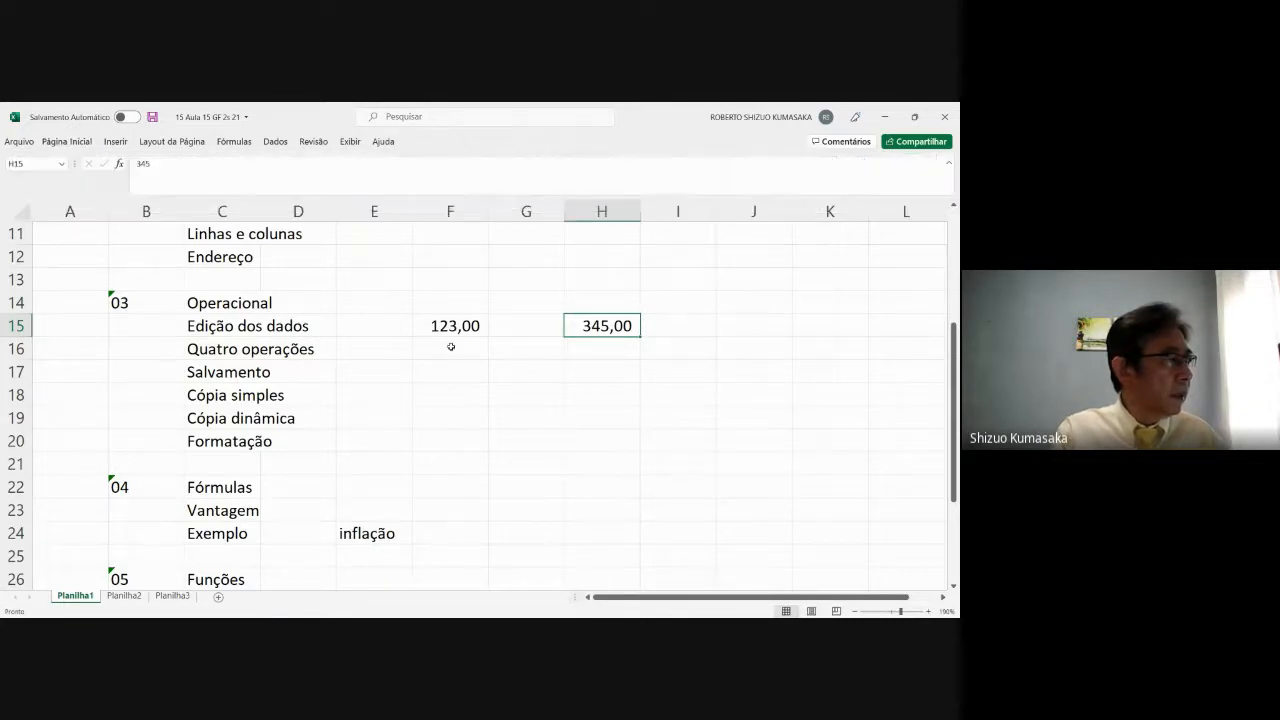
Step: Enter the addition formula =2+3 in F16 on the Quatro operações row
left_click(437, 347)
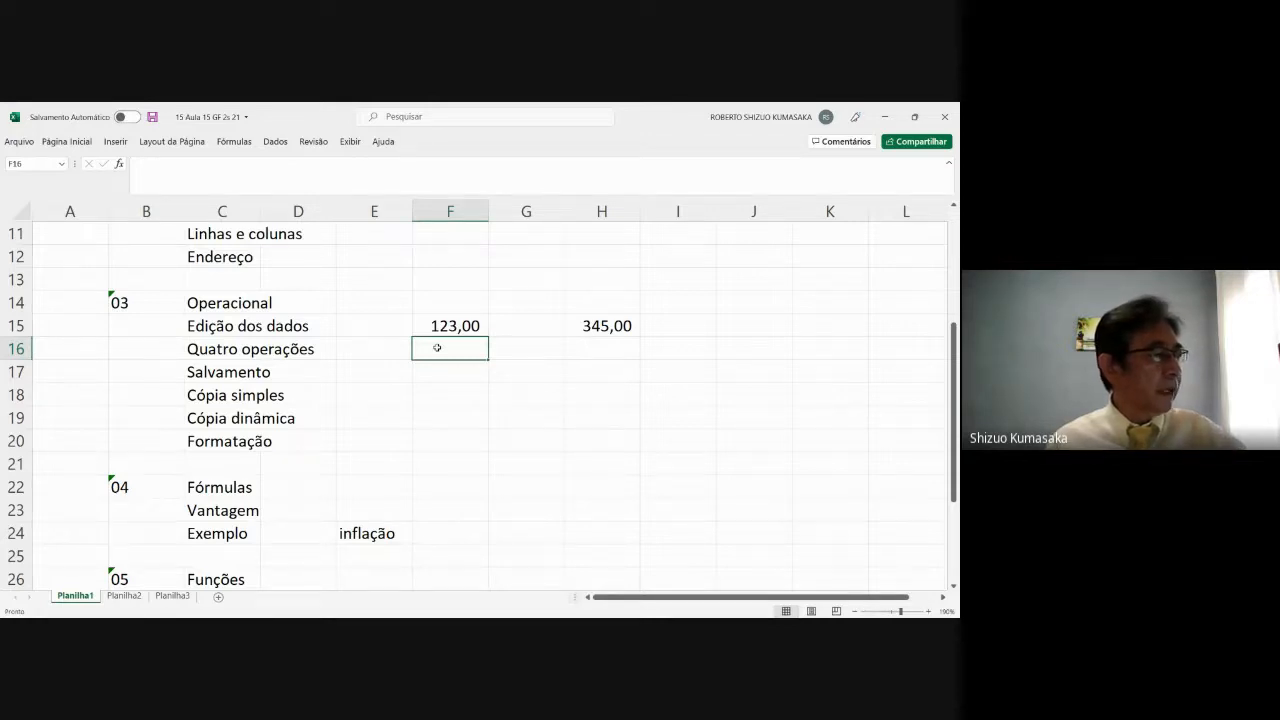
type("=")
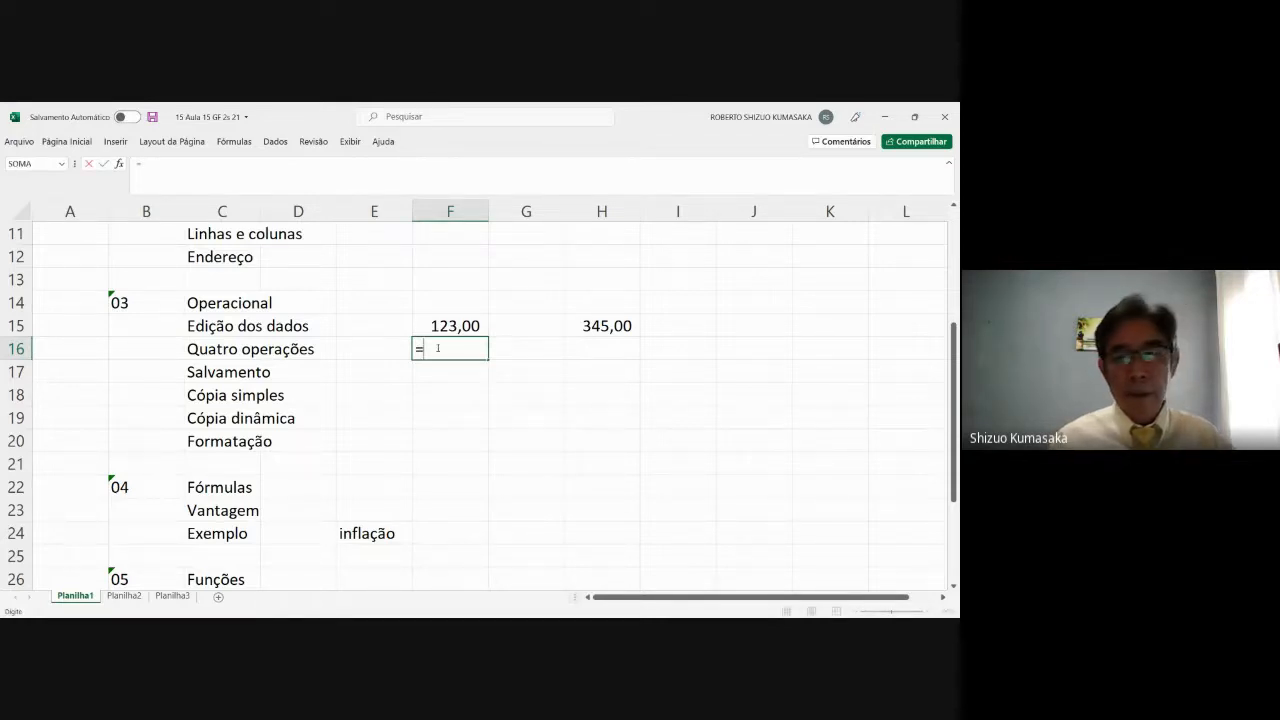
type("2")
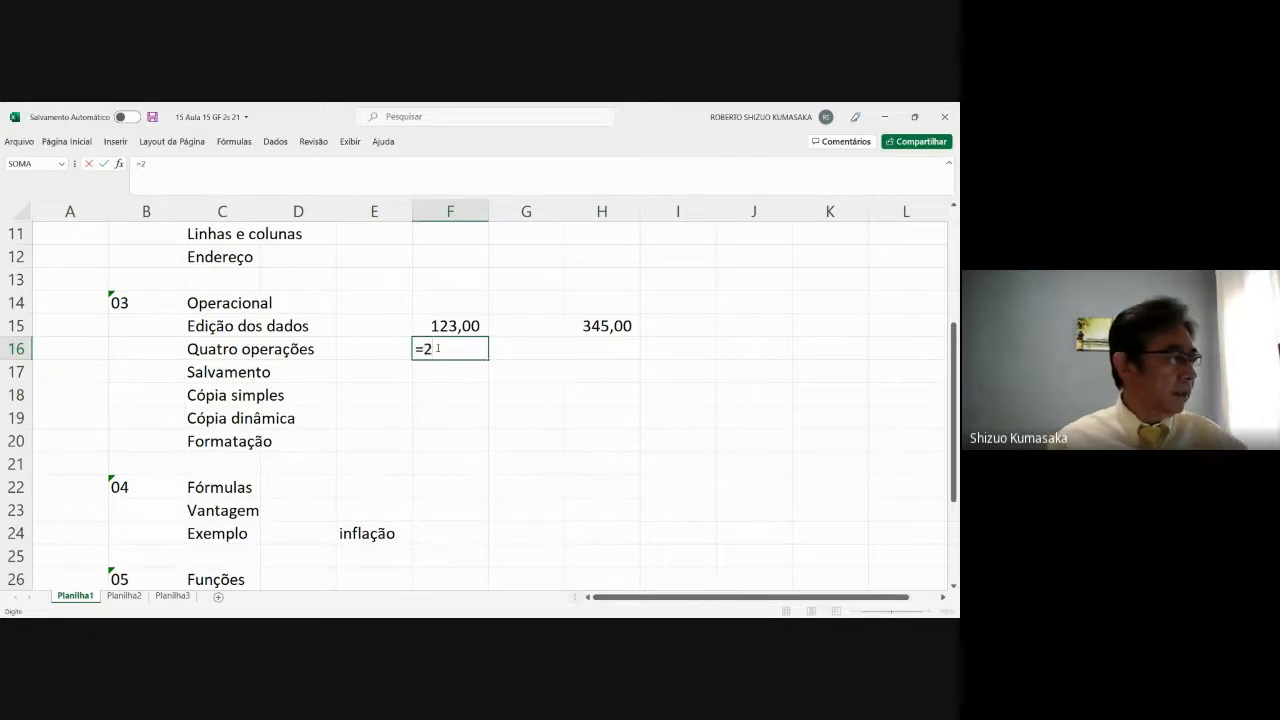
type("+")
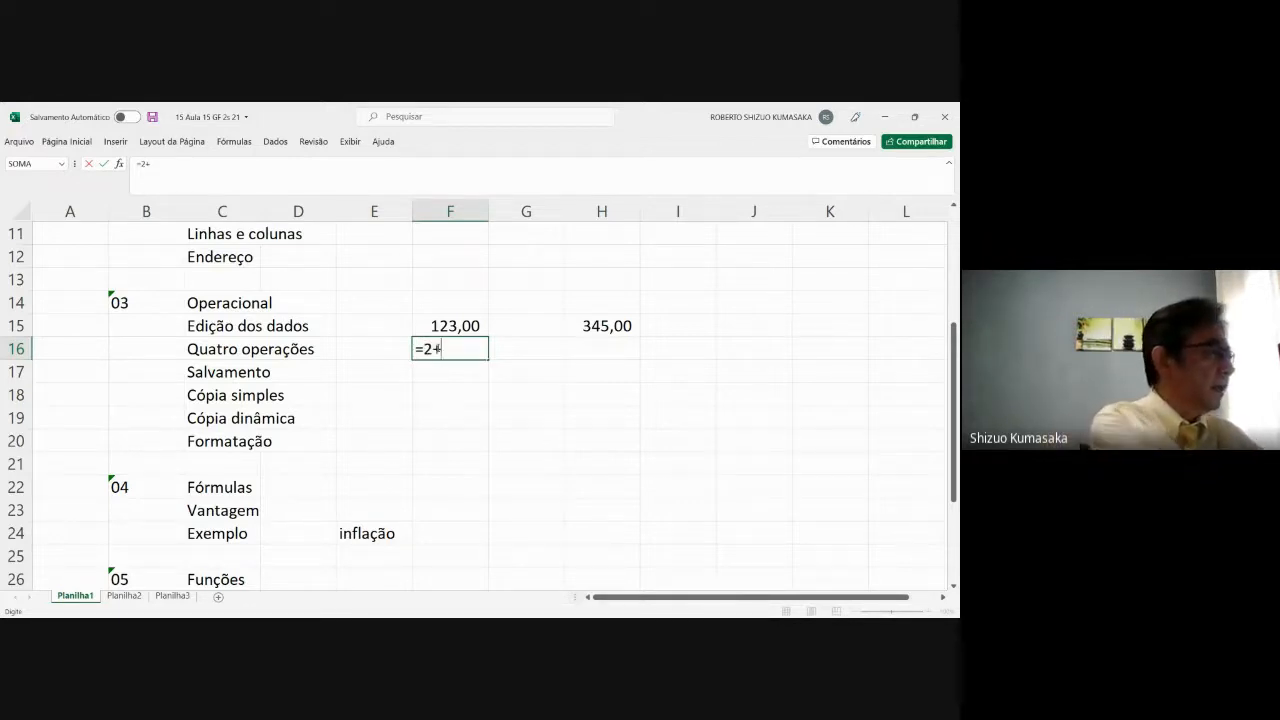
type("3")
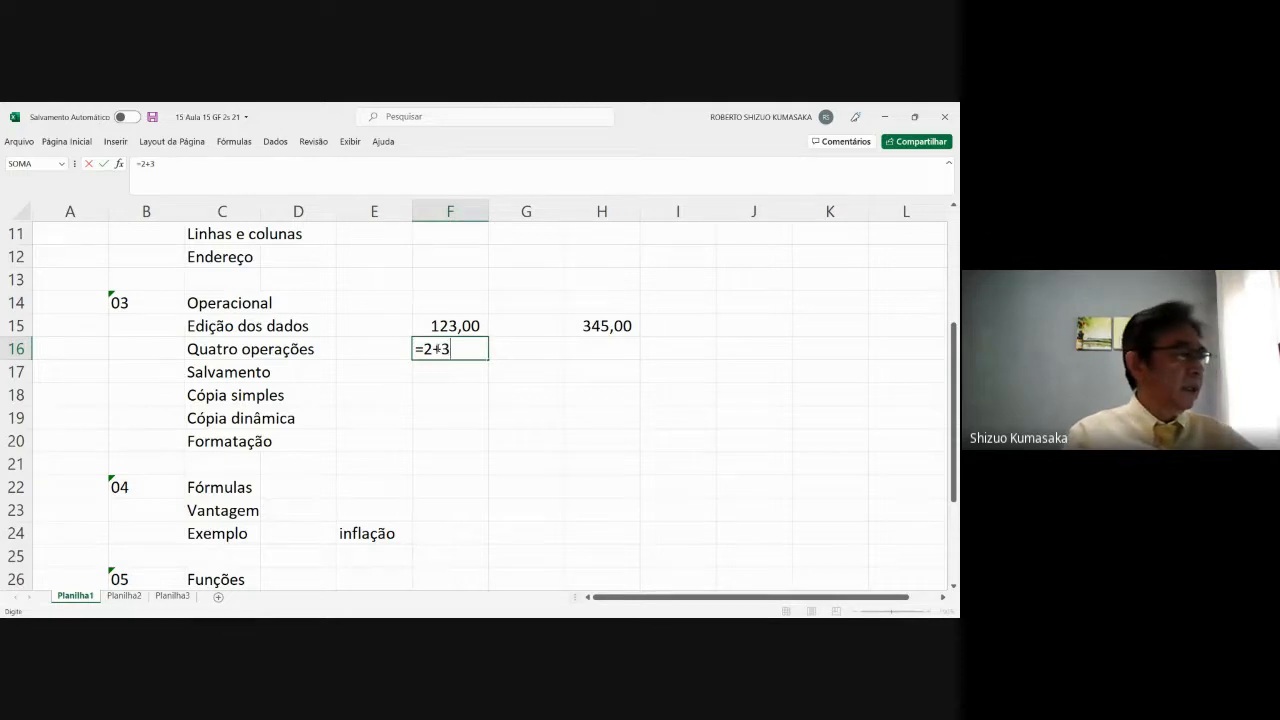
key("Return")
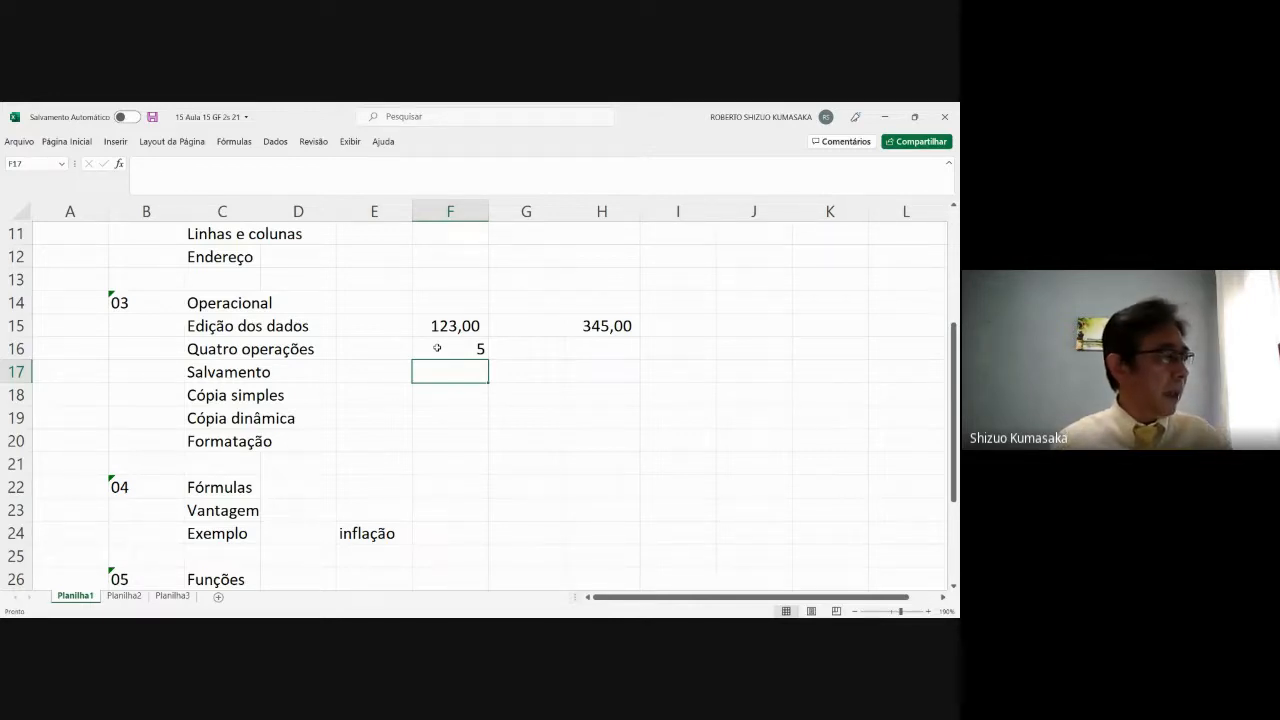
Step: Enter the subtraction formula =7-4 in H16 on the Quatro operações row
left_click(437, 347)
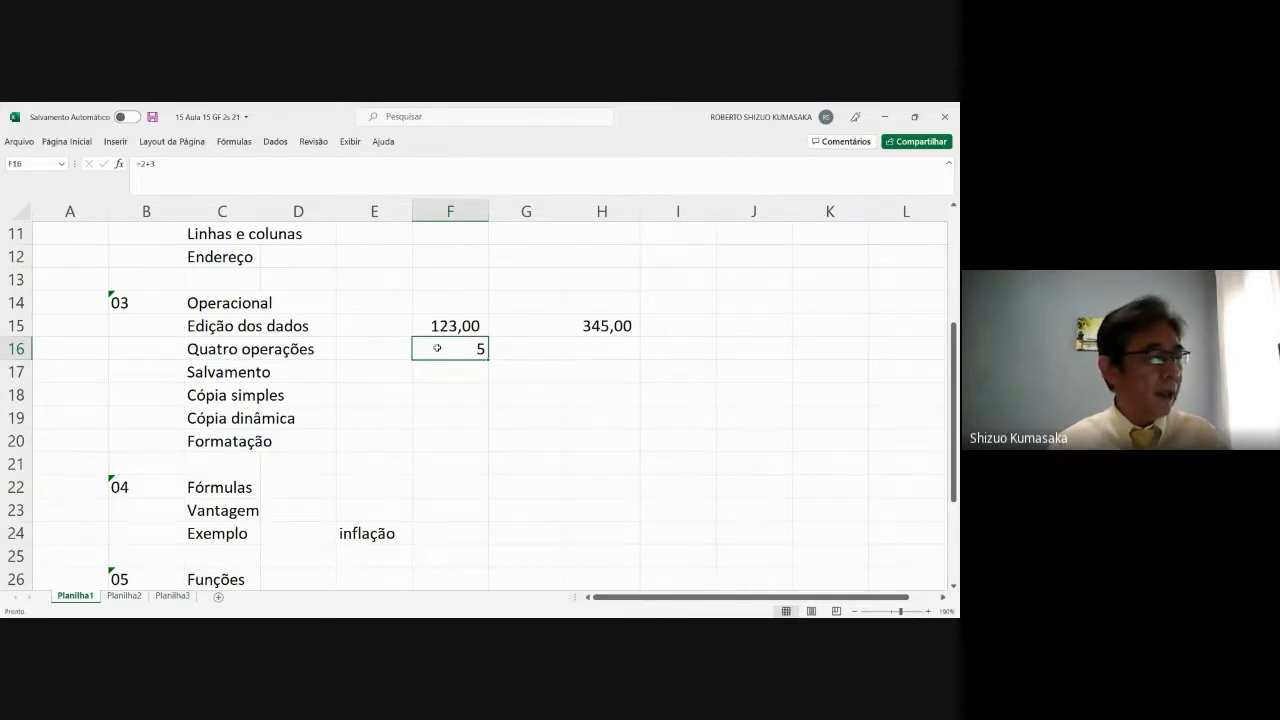
key("Right")
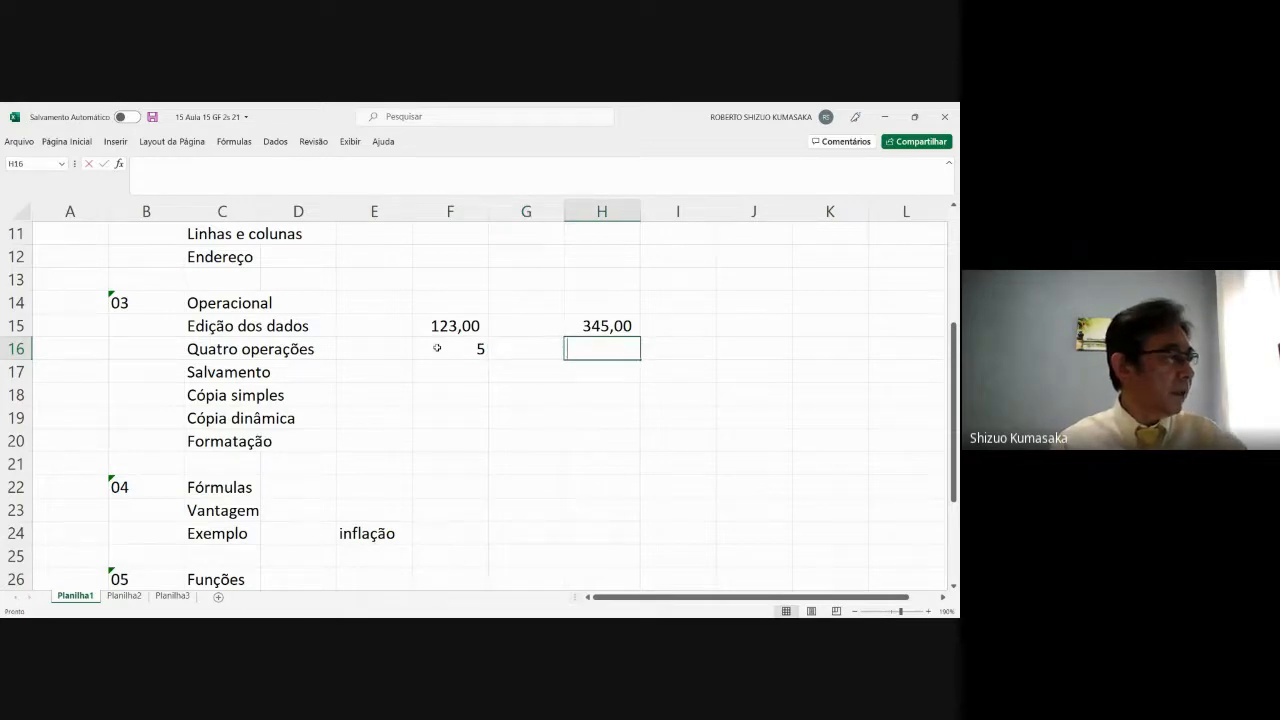
type("=7-4")
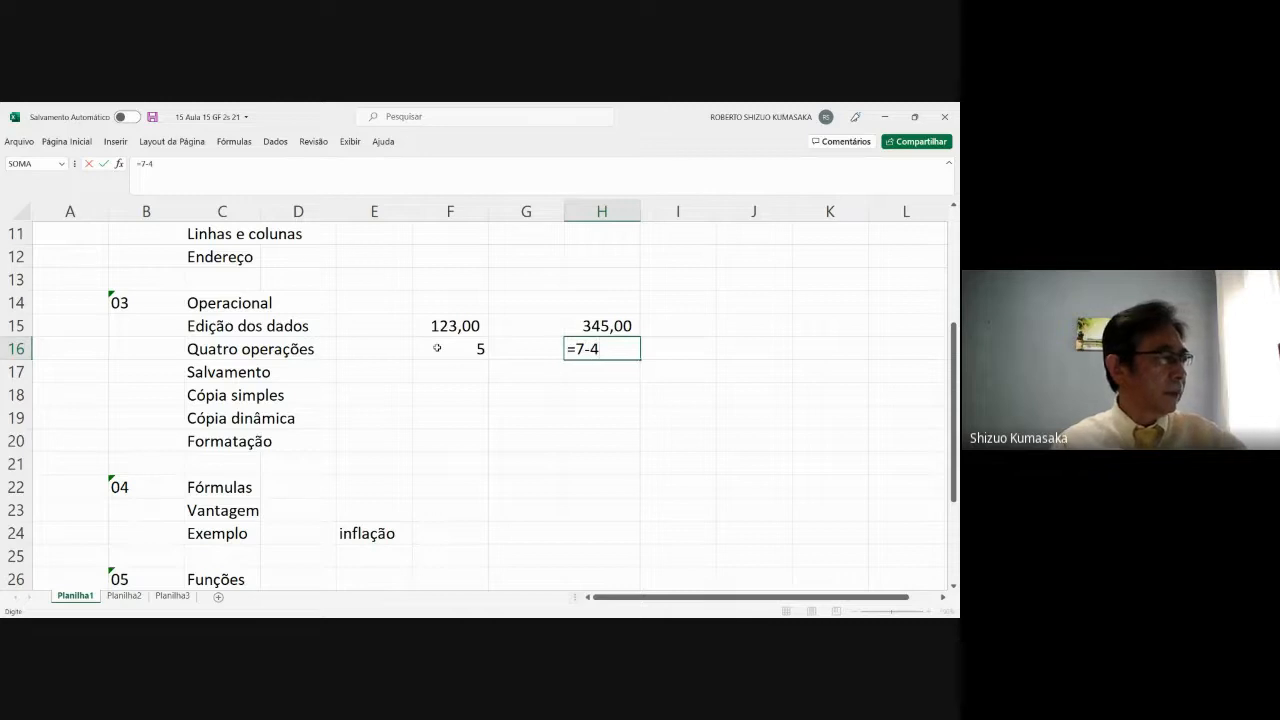
key("Return")
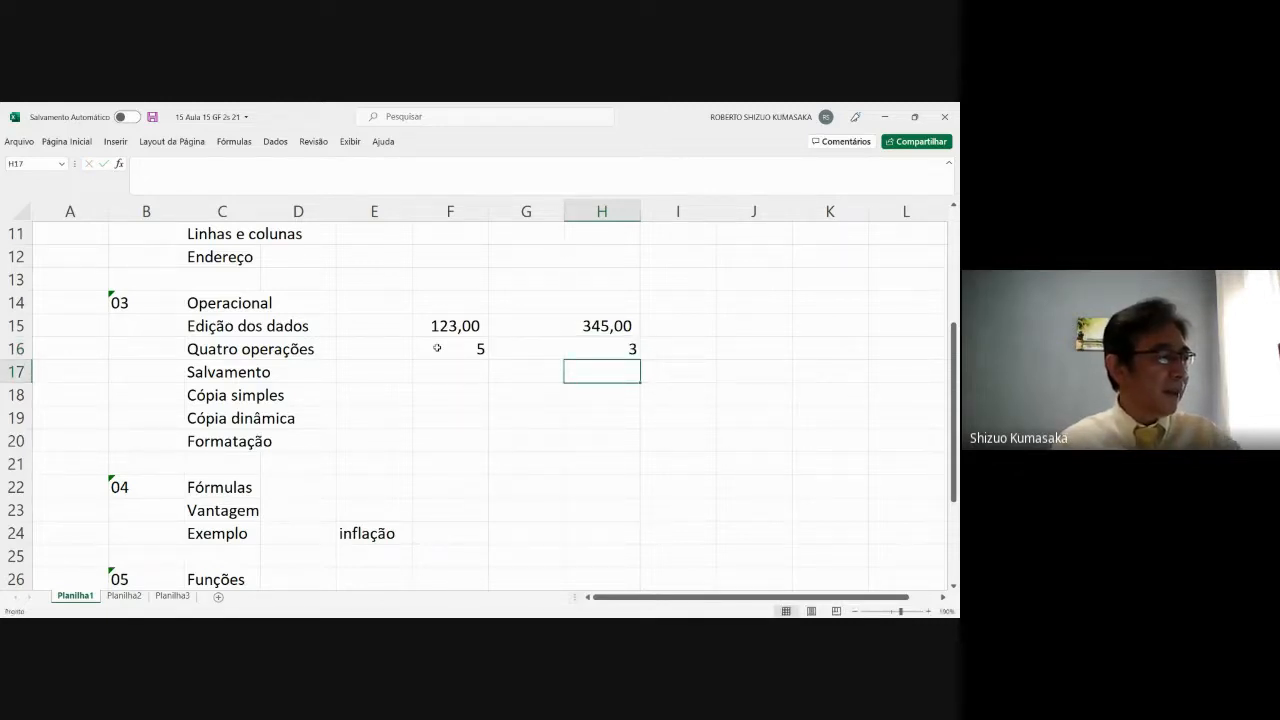
Step: Enter the multiplication formula =4*5 in J16 on the Quatro operações row
key("Up")
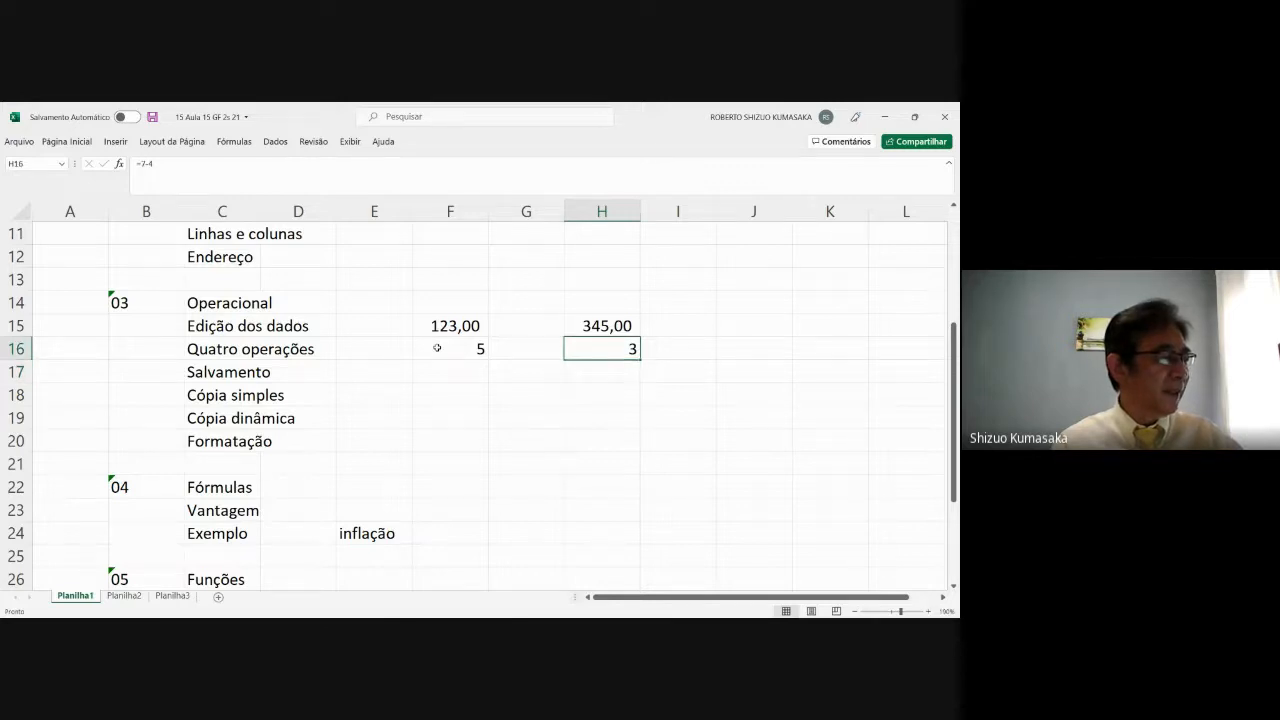
key("Right")
key("Right")
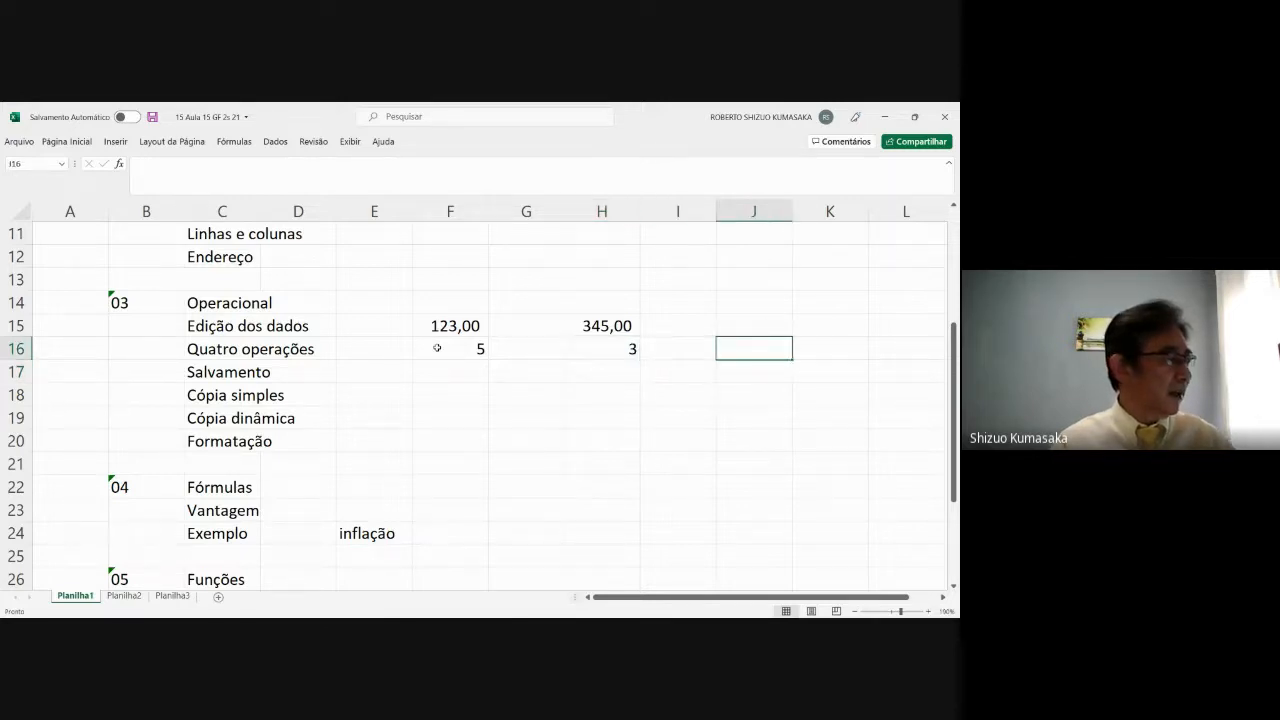
type("=4")
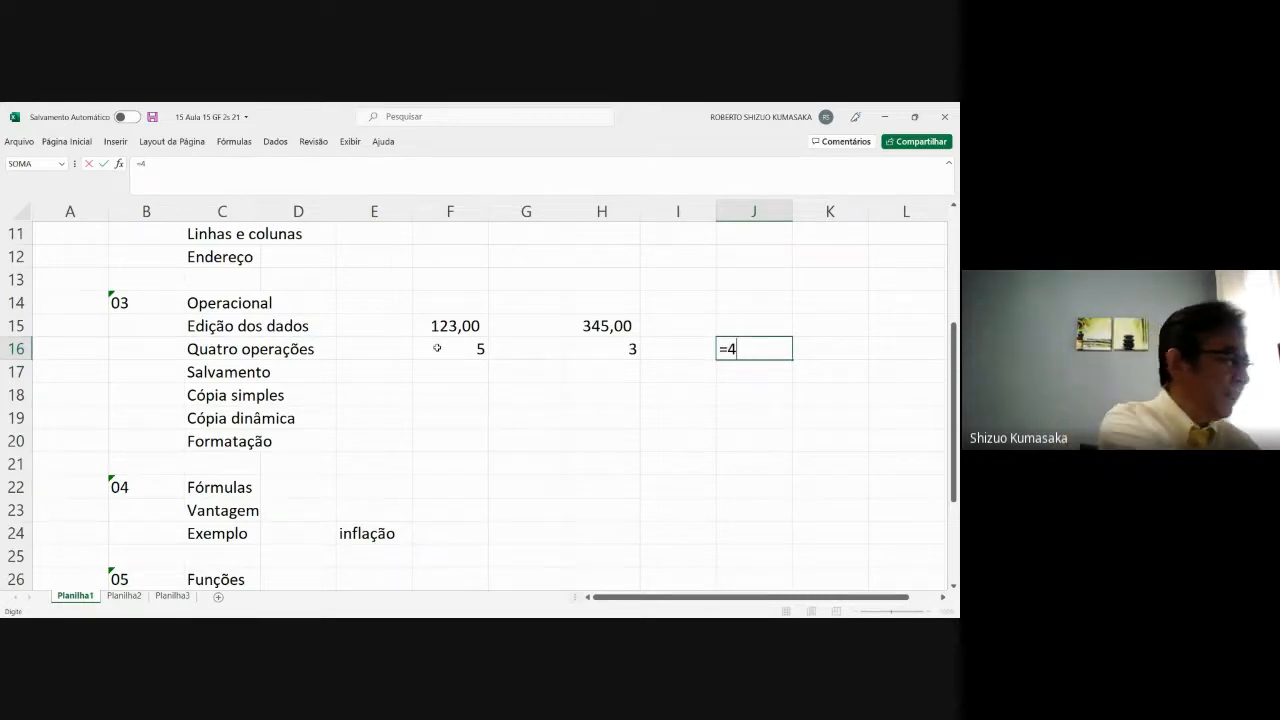
type("*5")
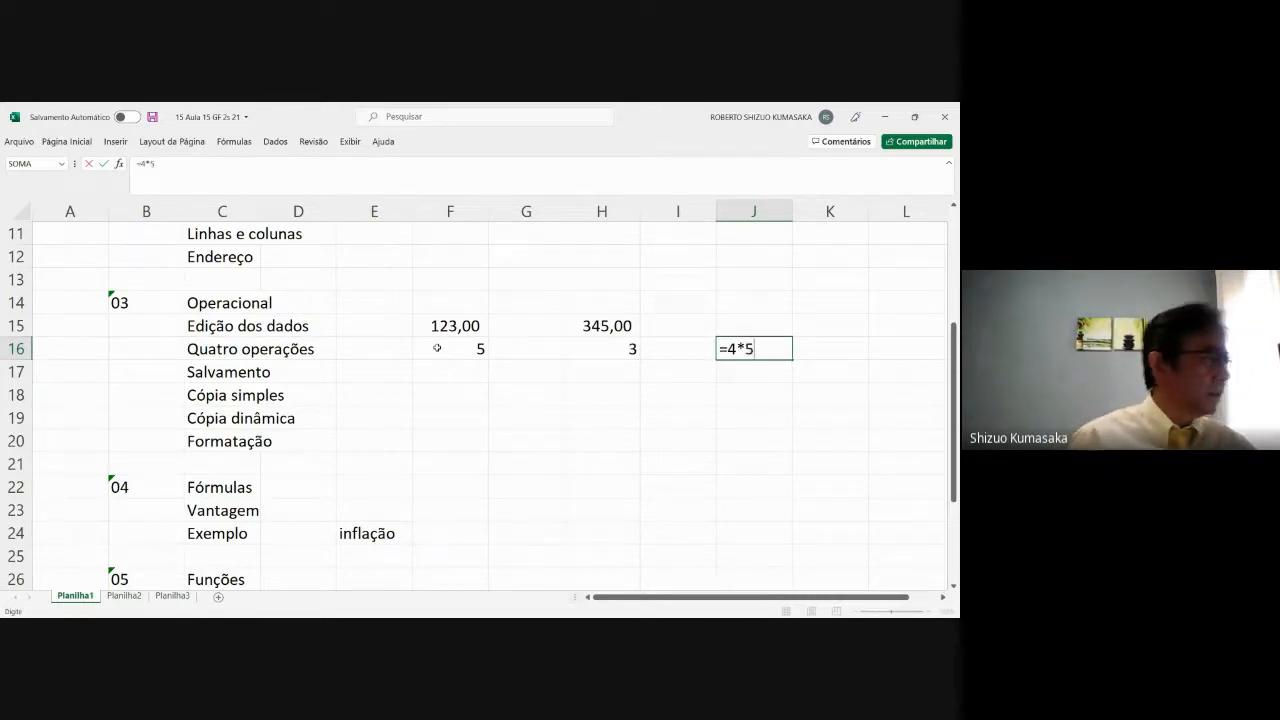
key("Return")
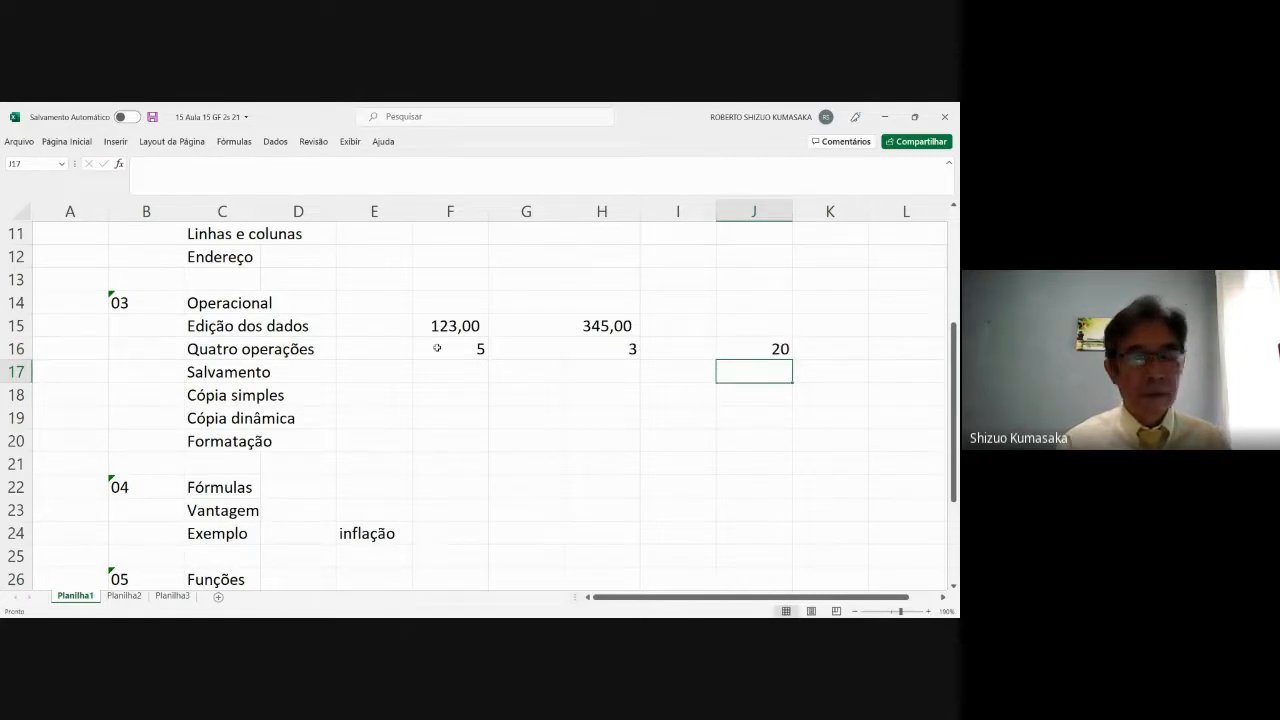
Step: Enter the division formula =16/4 in L16 on the Quatro operações row
left_click(880, 351)
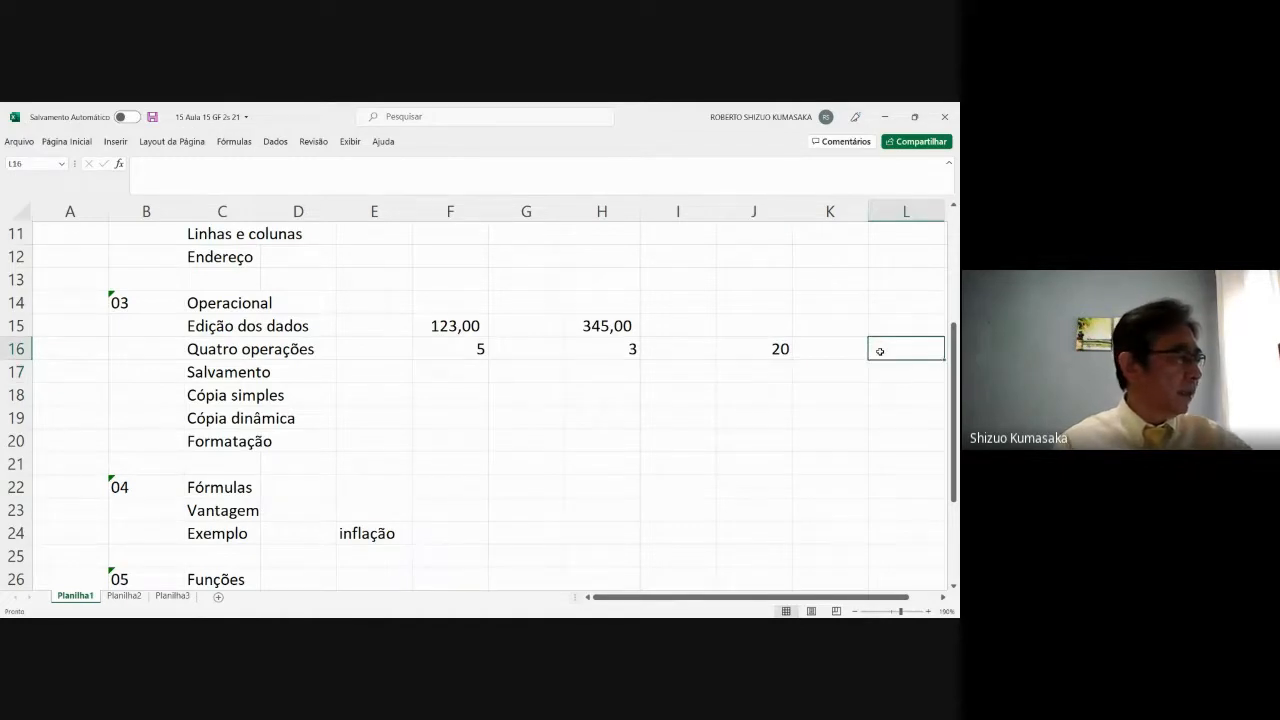
type("=16")
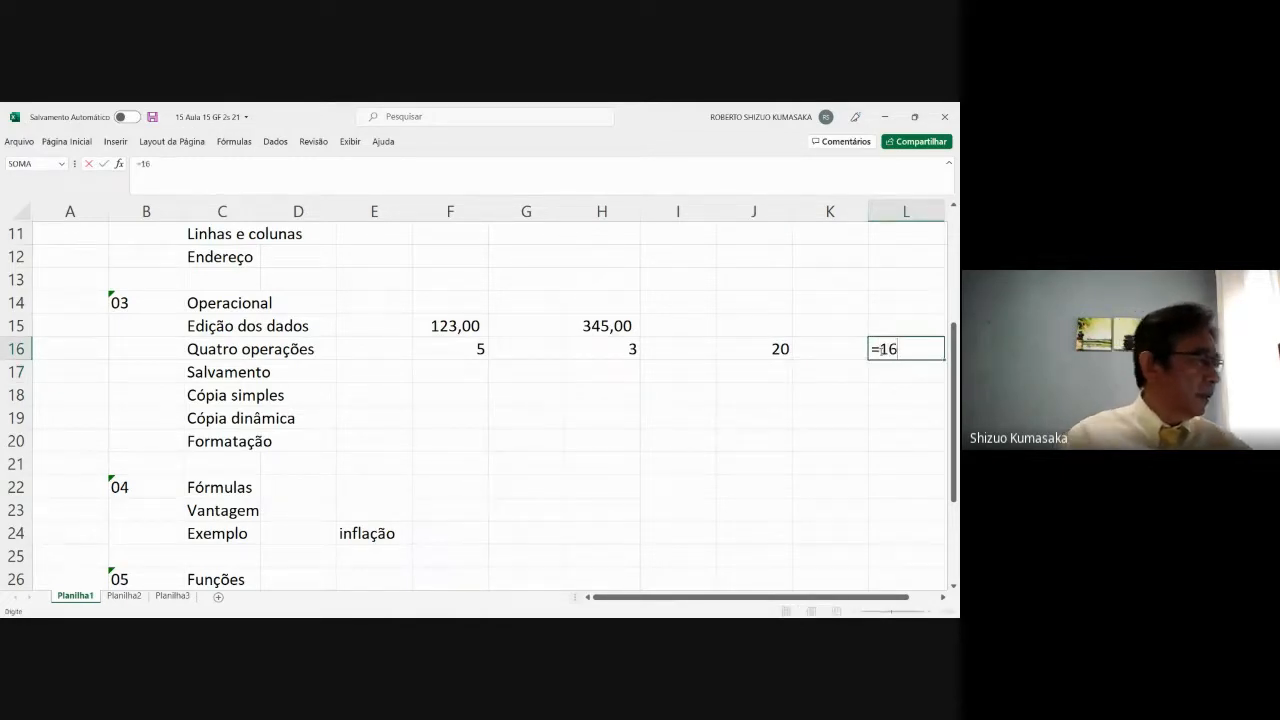
type("/4")
key("Return")
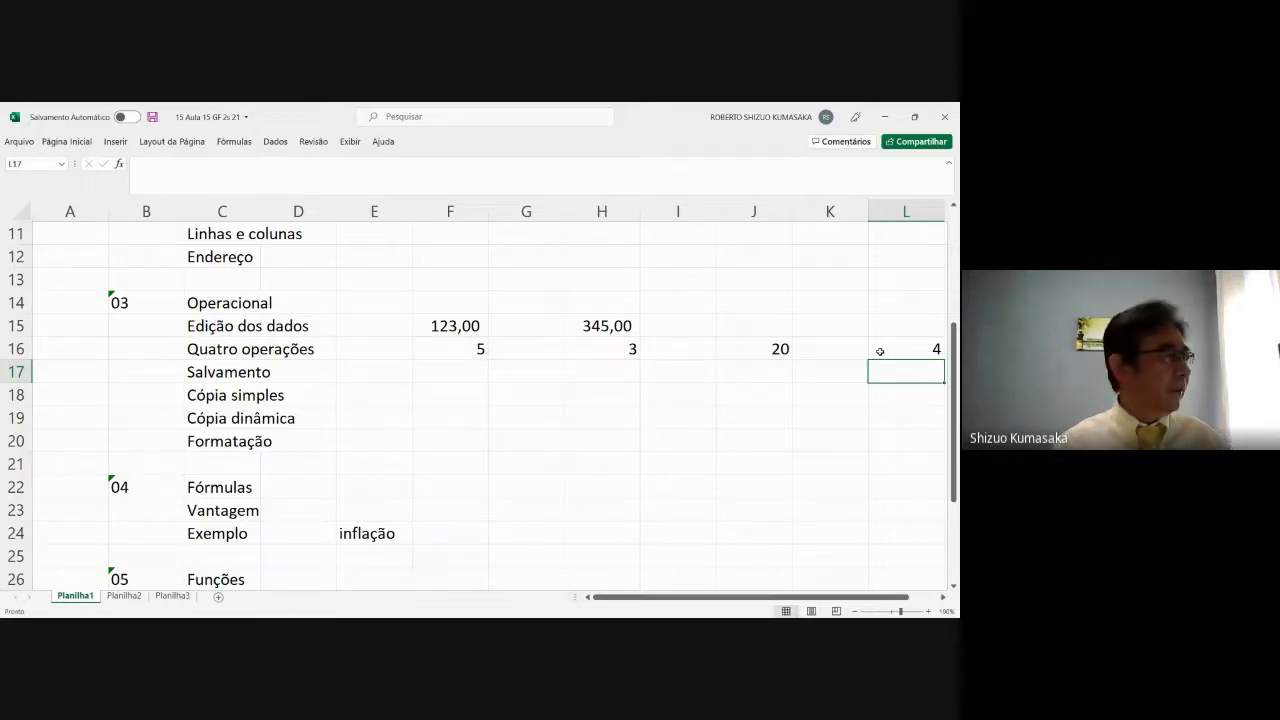
Step: Select F17 beside the Salvamento label and save the workbook under its existing name
left_click(466, 369)
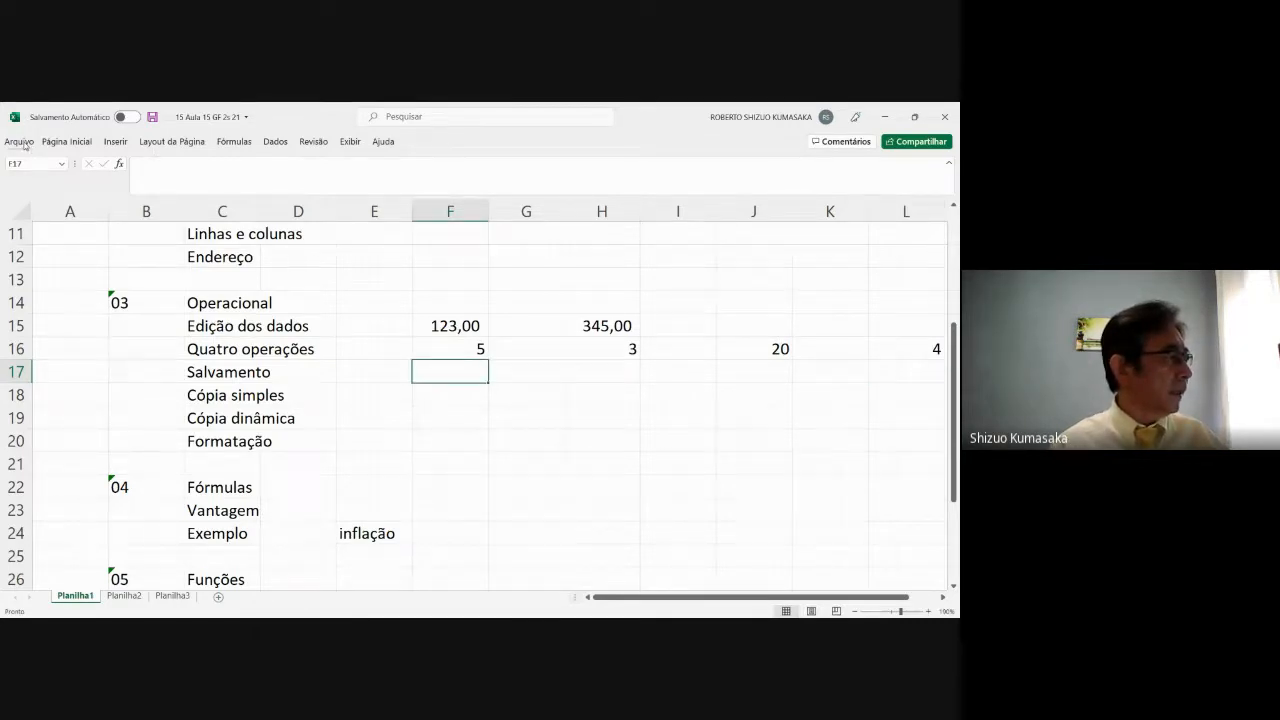
left_click(22, 143)
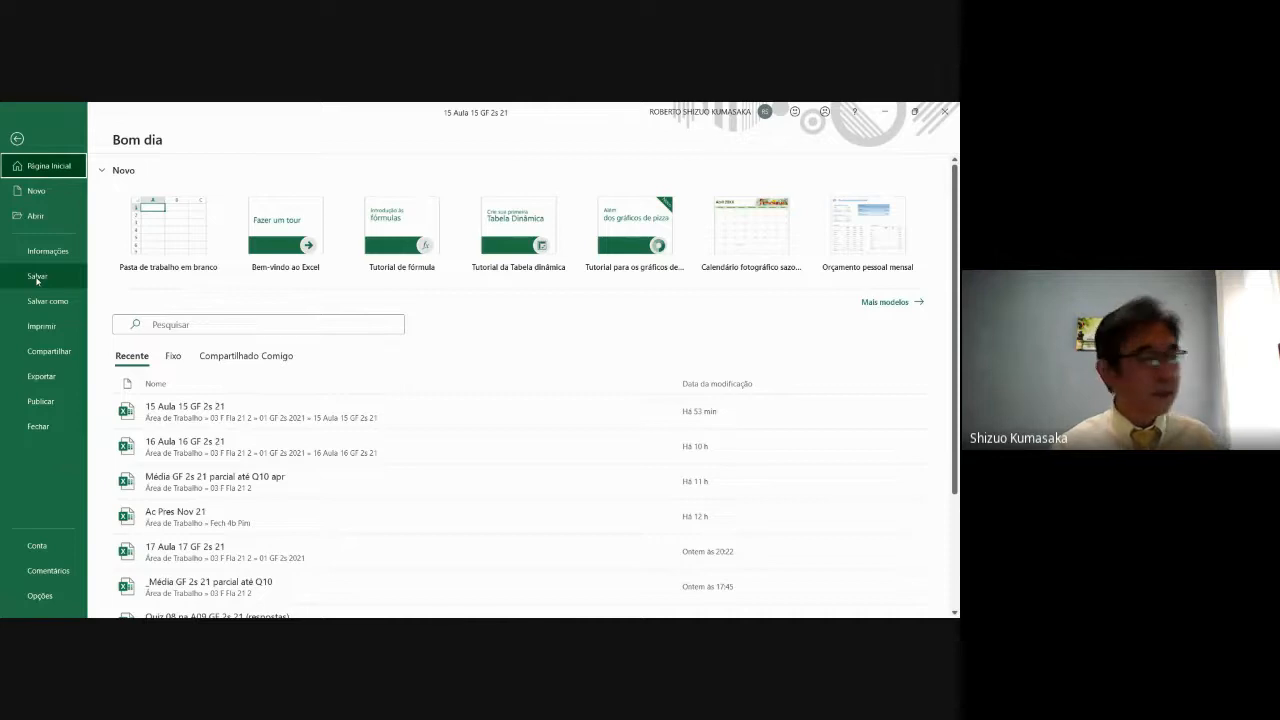
left_click(37, 278)
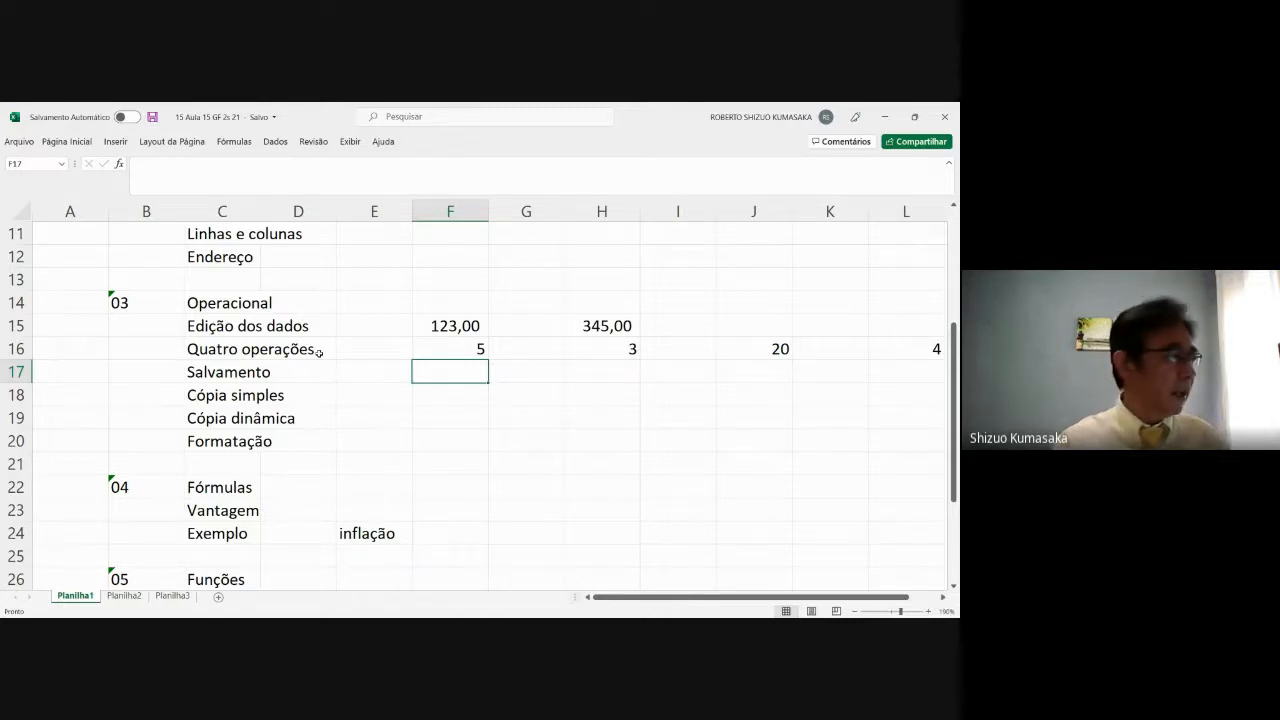
Step: Enter horas, moeda and peso in cells I20 to I22 beside the Formatação row
left_click(663, 438)
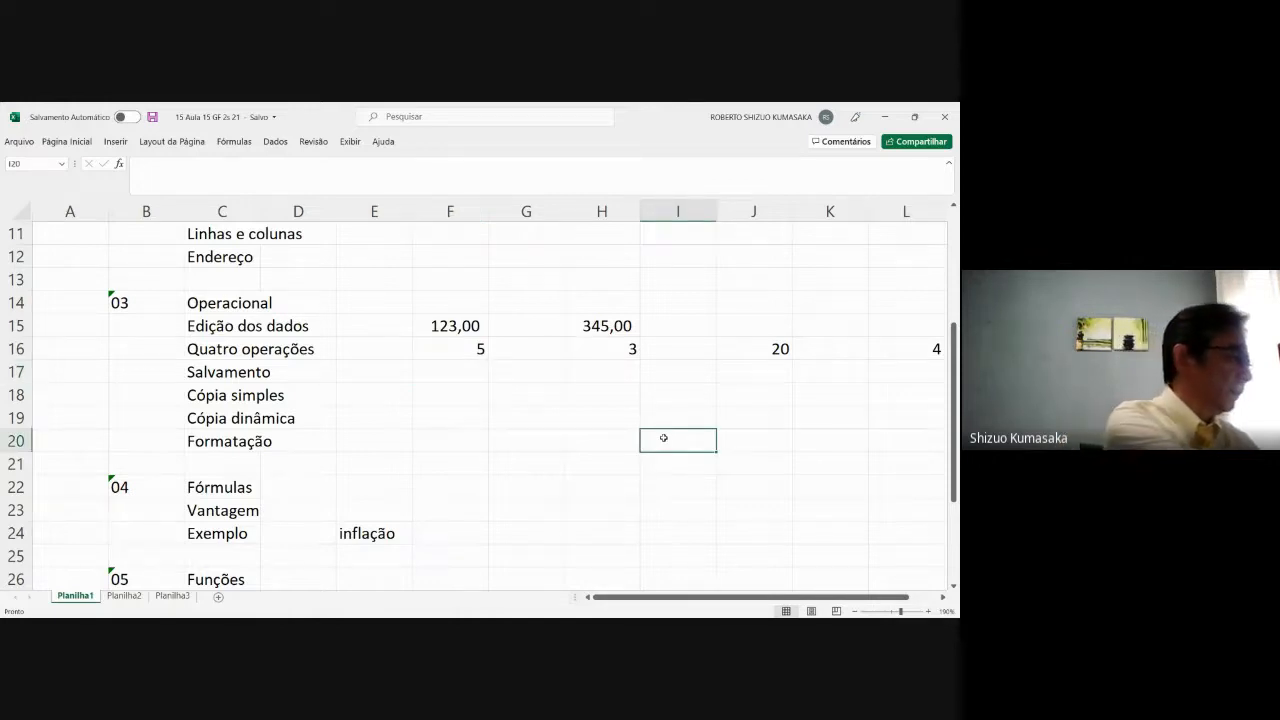
type("horas")
key("Return")
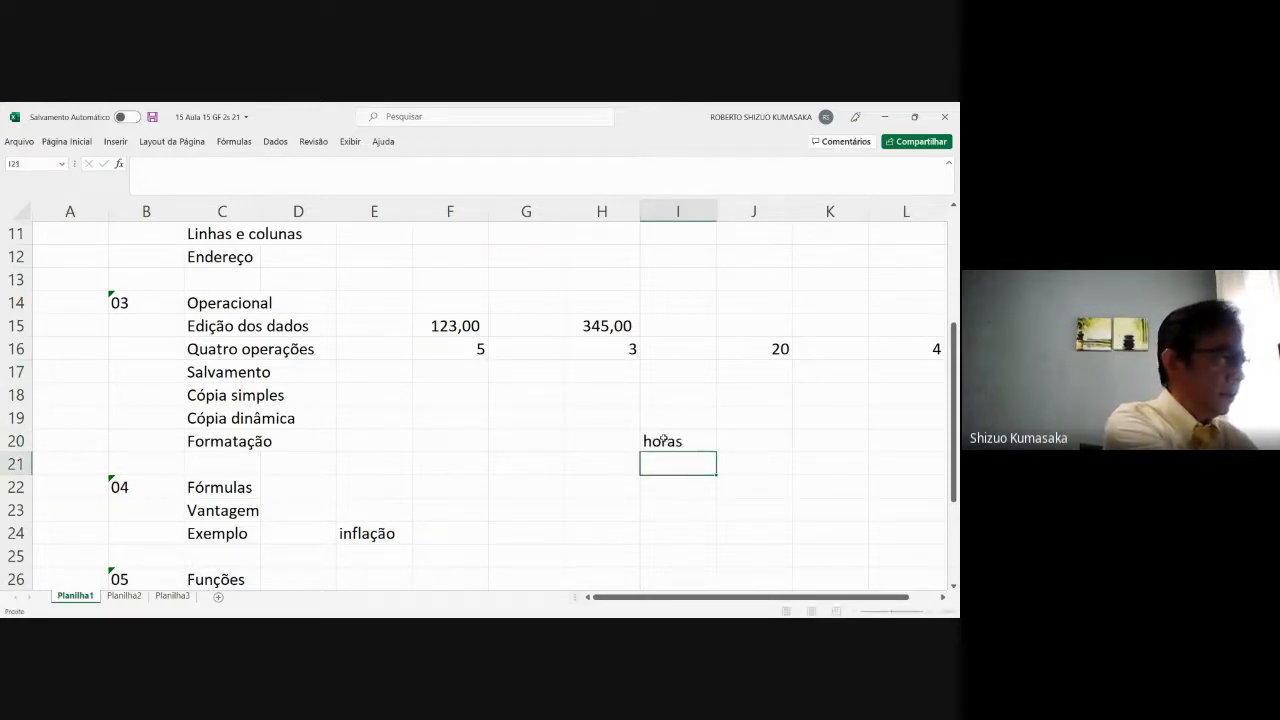
type("moeda")
key("Return")
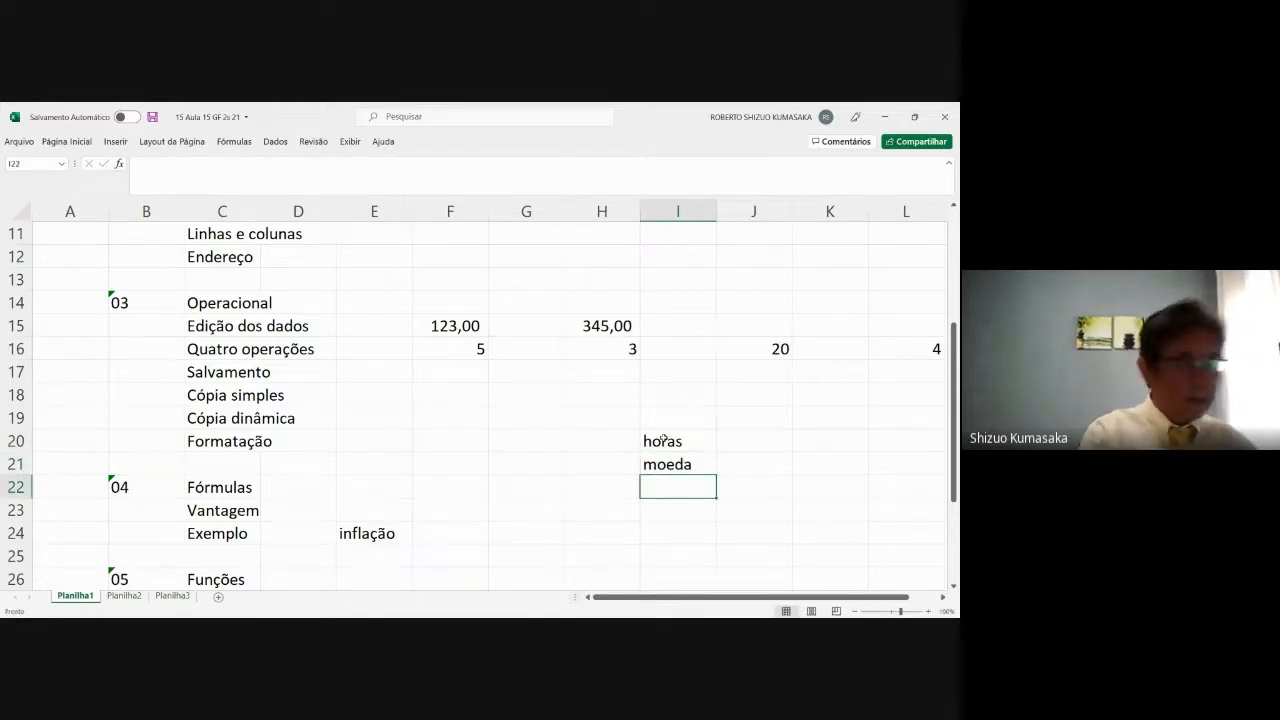
type("peso")
key("Return")
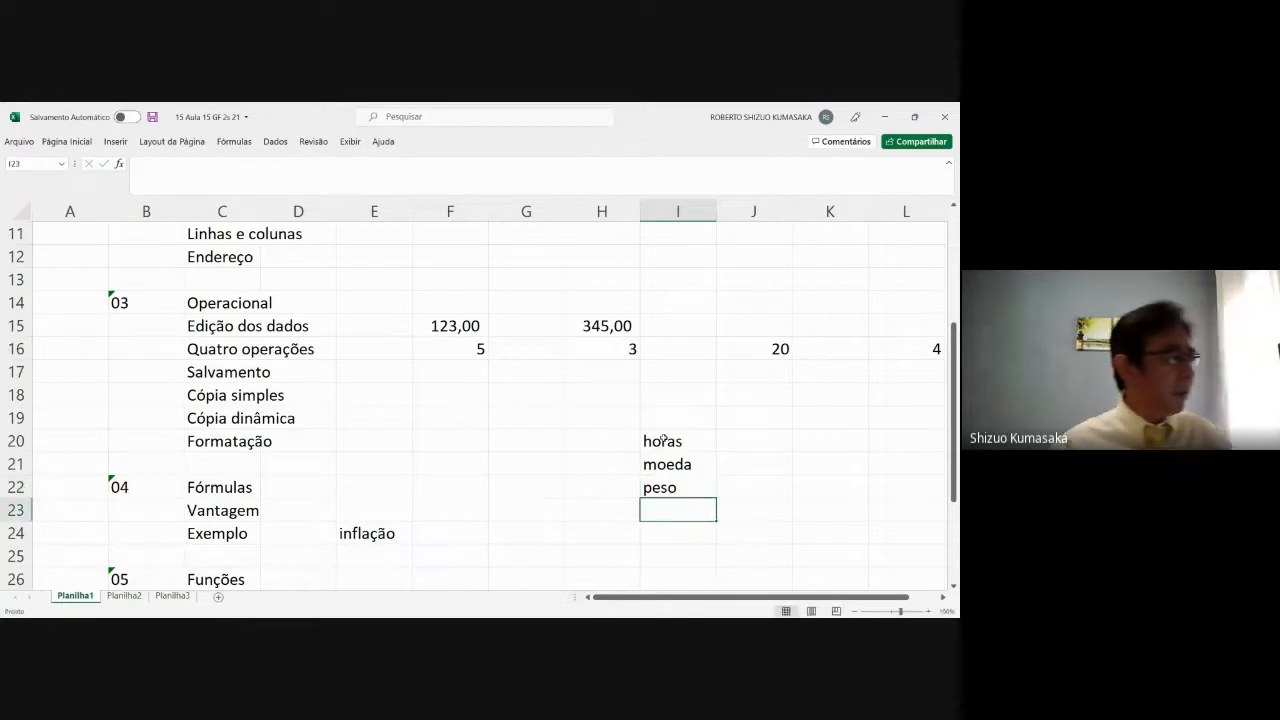
Step: Select F17 beside the Salvamento label and save the workbook from the File commands
key("Up")
key("Up")
key("Up")
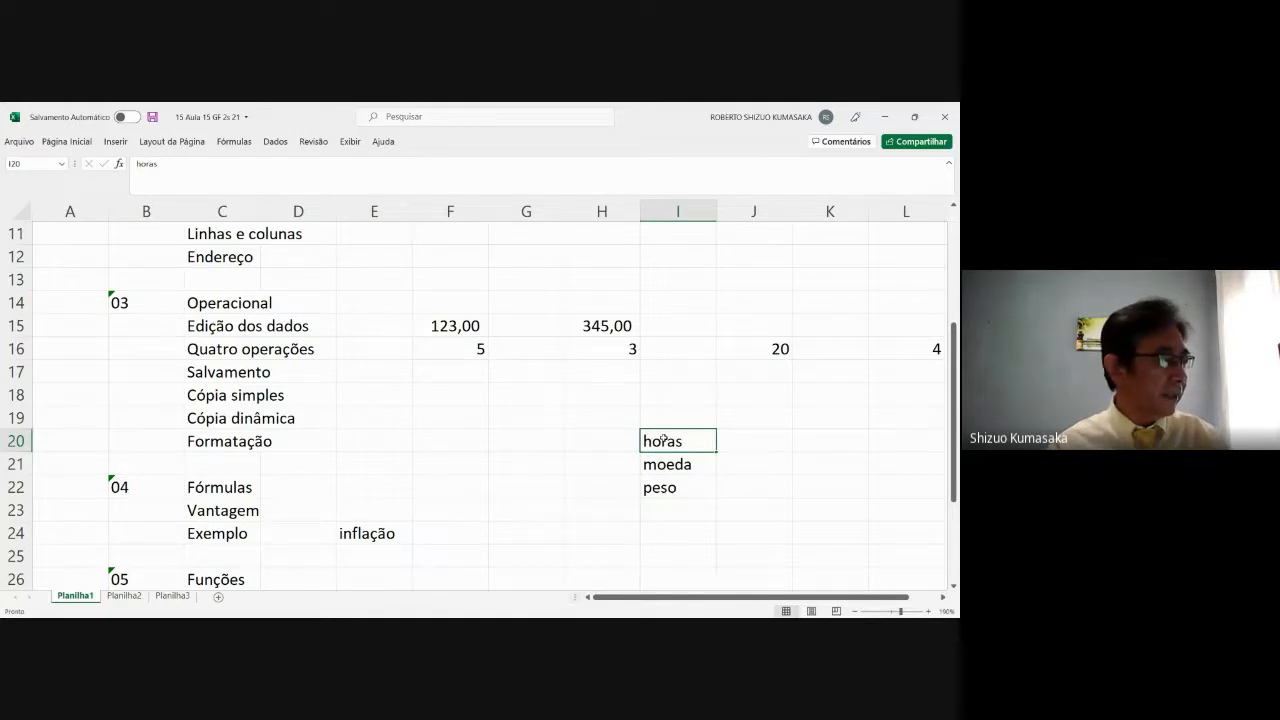
key("Left")
key("Left")
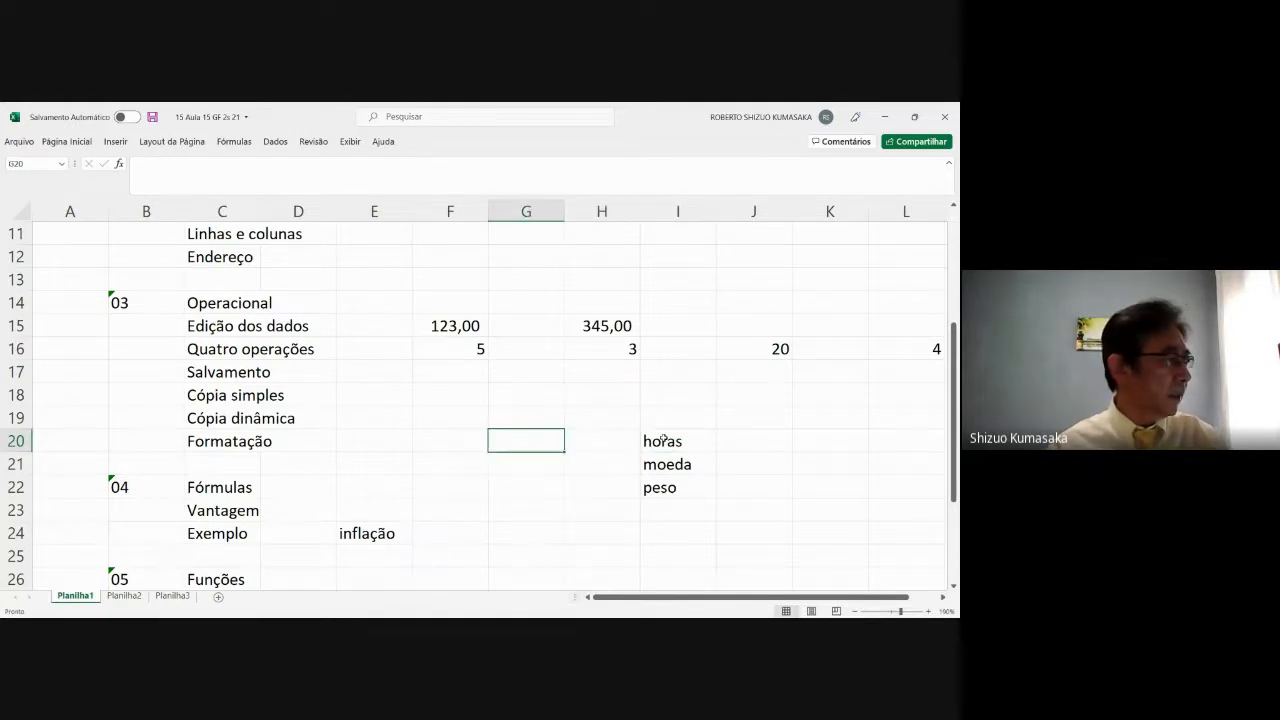
key("Left")
key("Up")
key("Up")
key("Up")
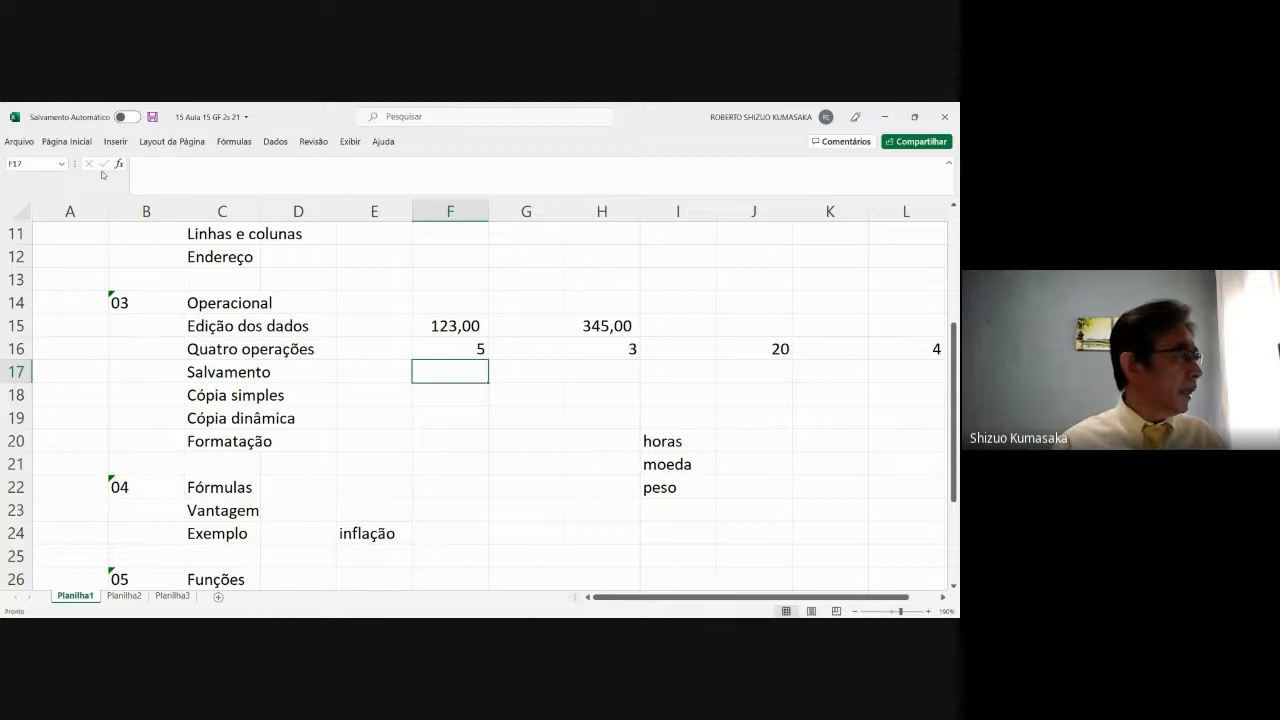
left_click(19, 142)
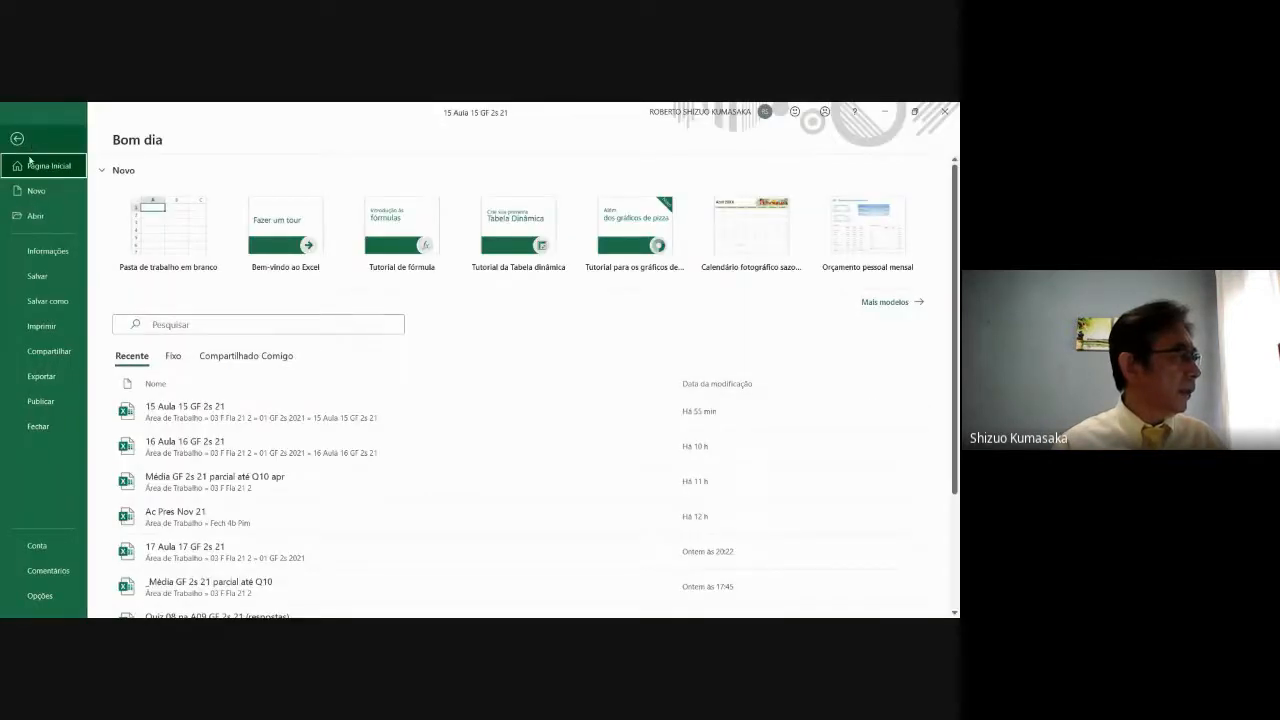
left_click(48, 277)
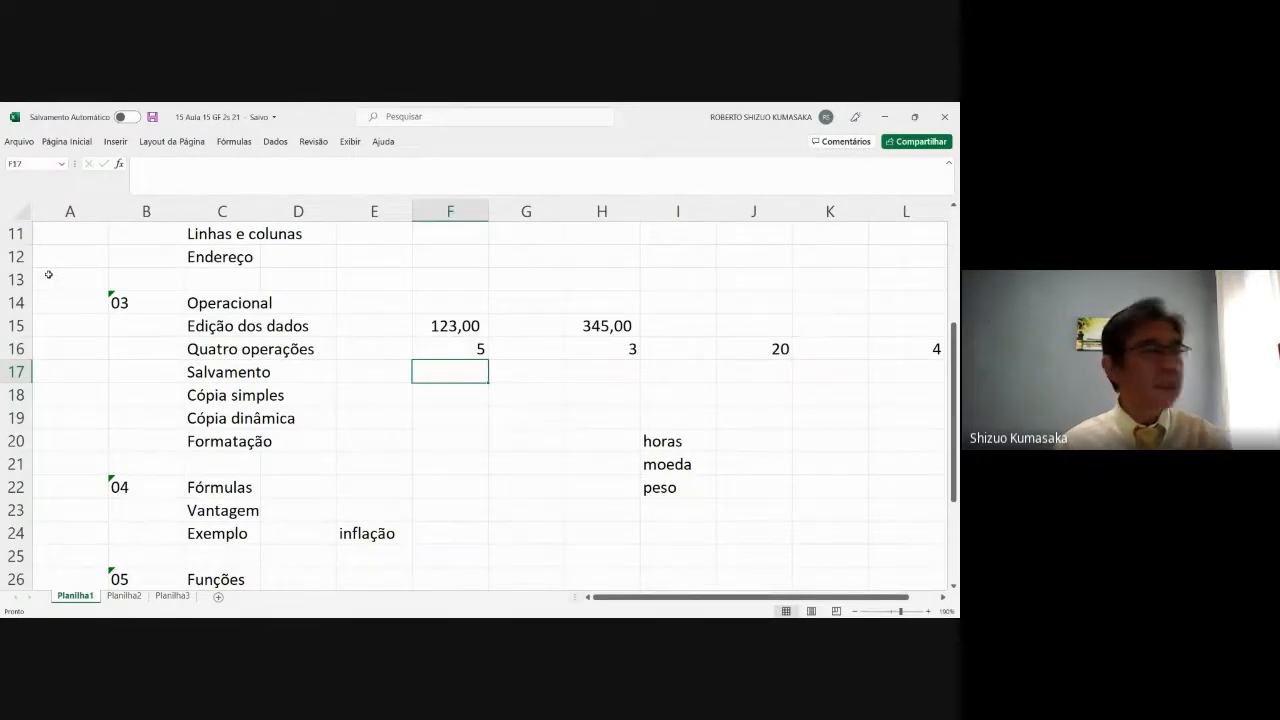
left_click(48, 277)
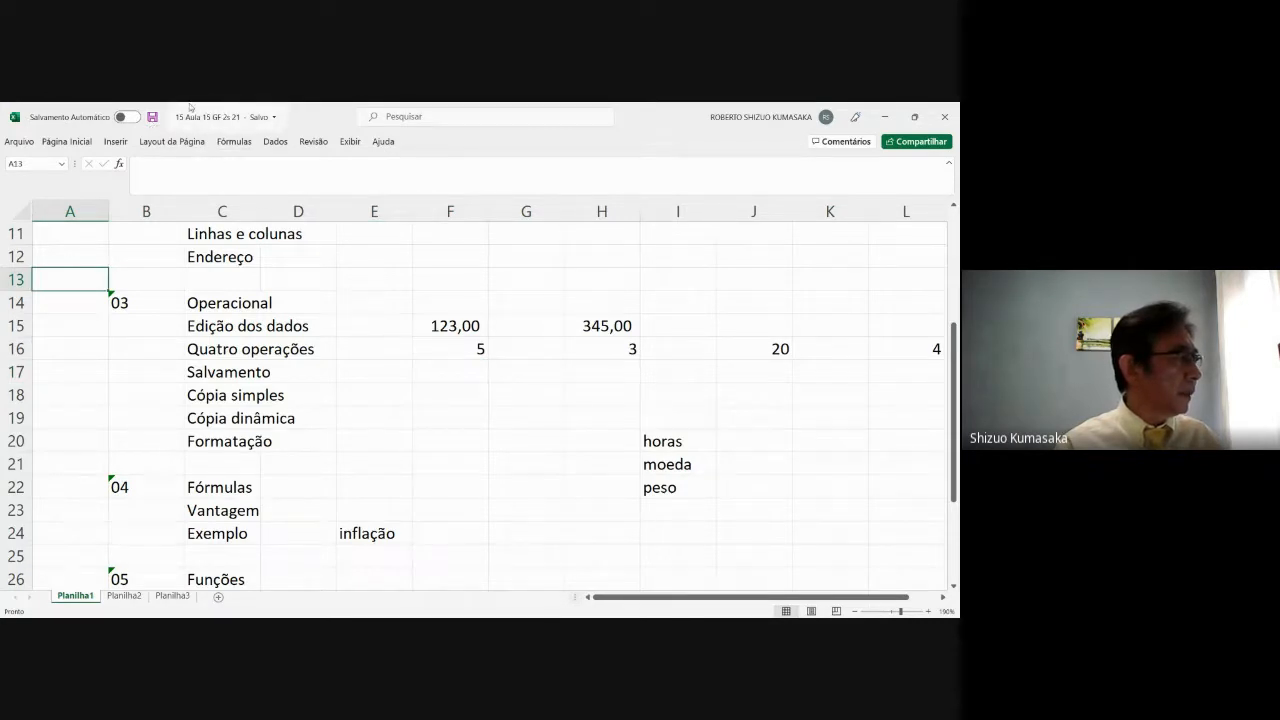
left_click(196, 165)
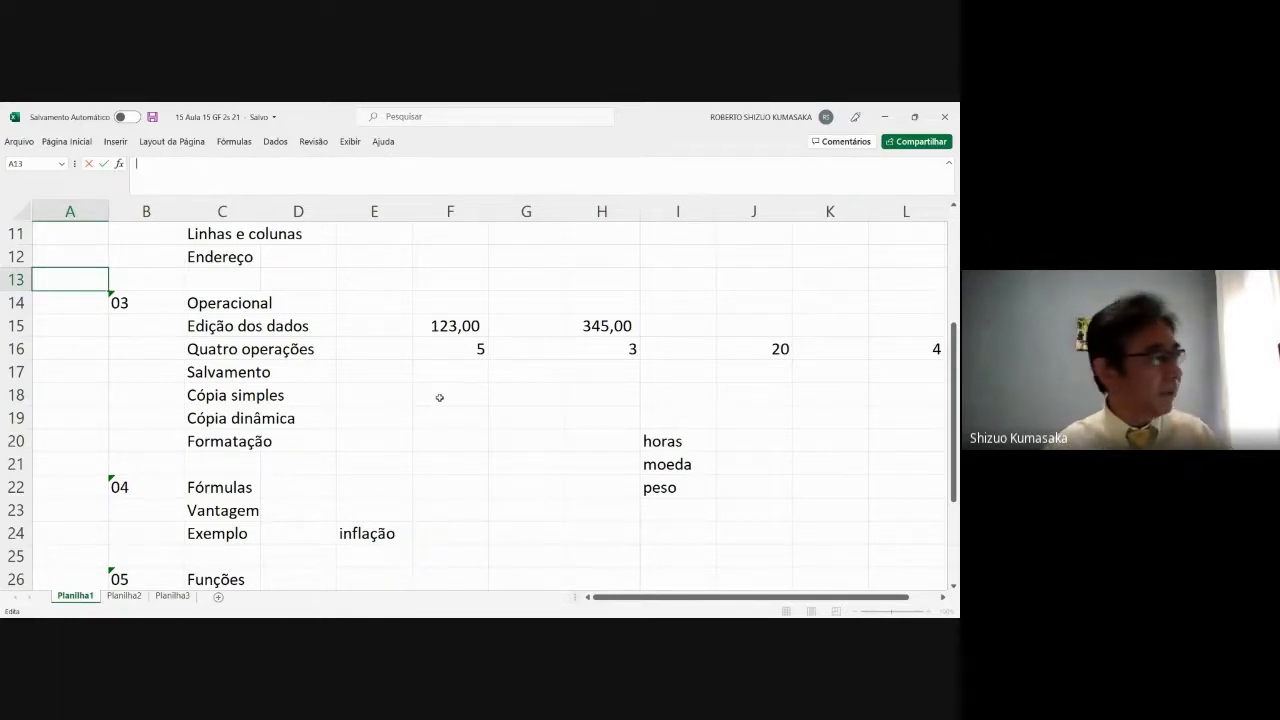
type("123")
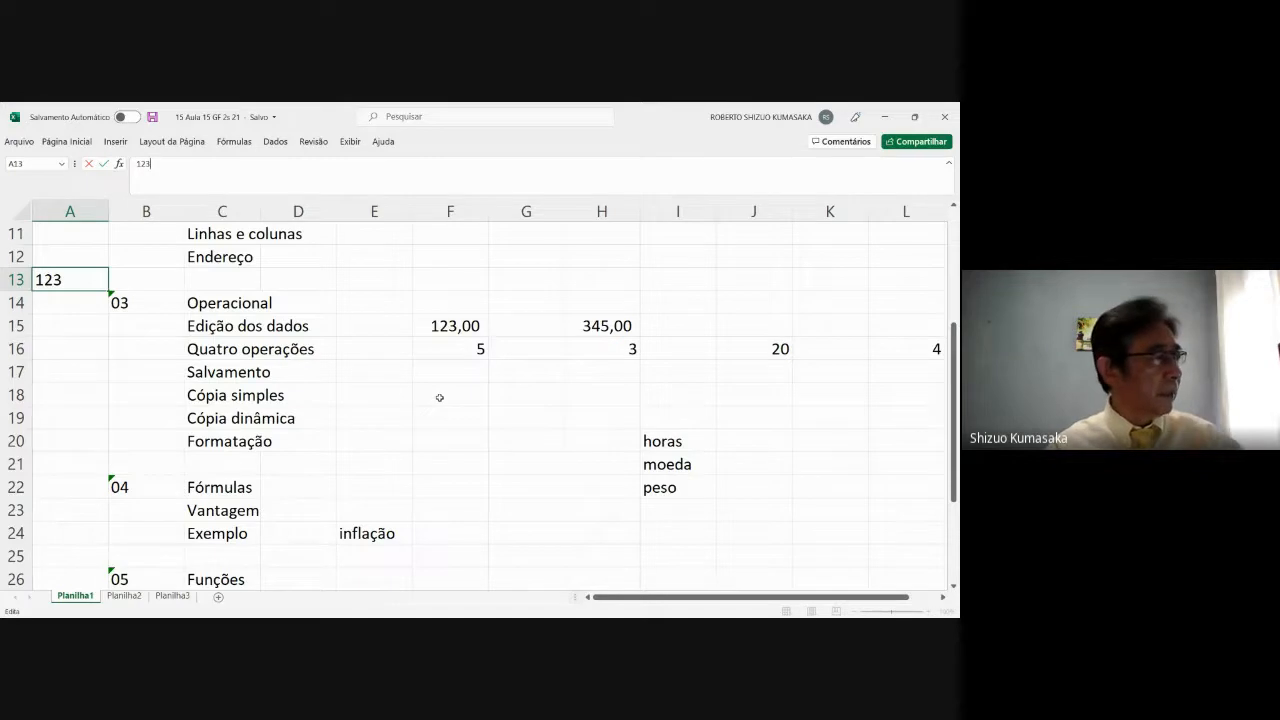
key("BackSpace")
key("BackSpace")
key("BackSpace")
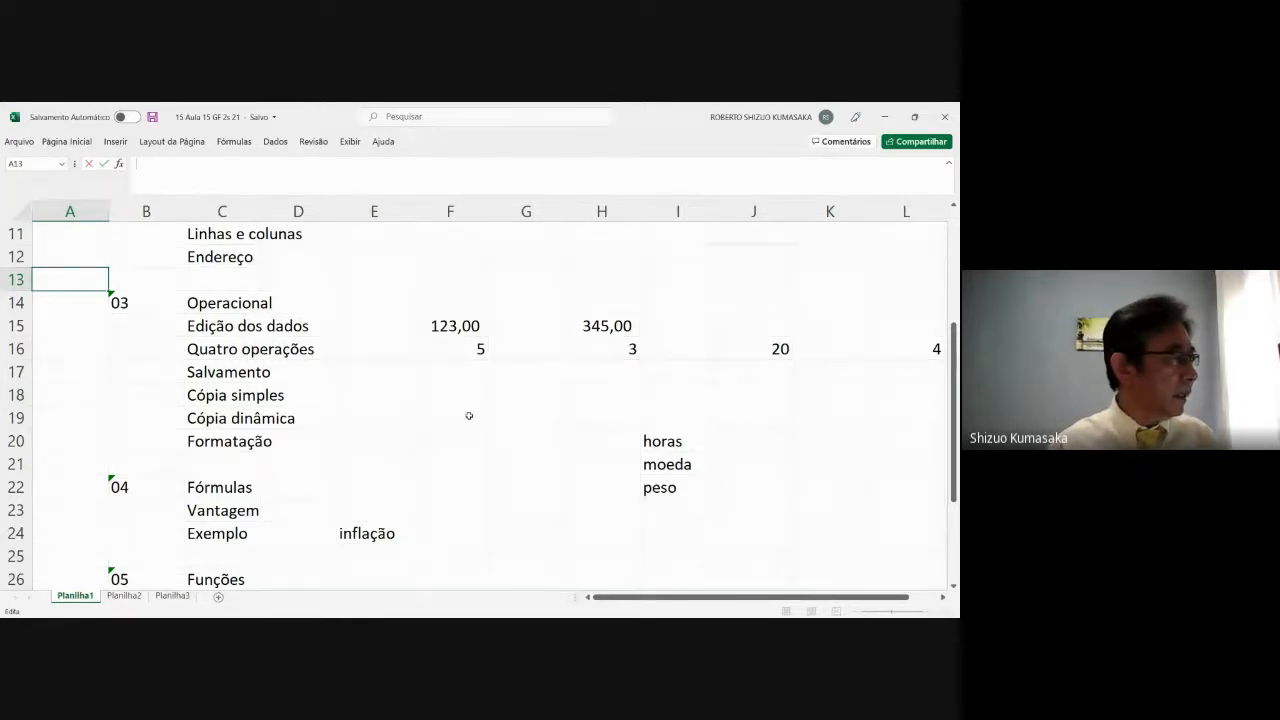
Step: Enter 123 in F17 on the Salvamento row and save the workbook
left_click(453, 373)
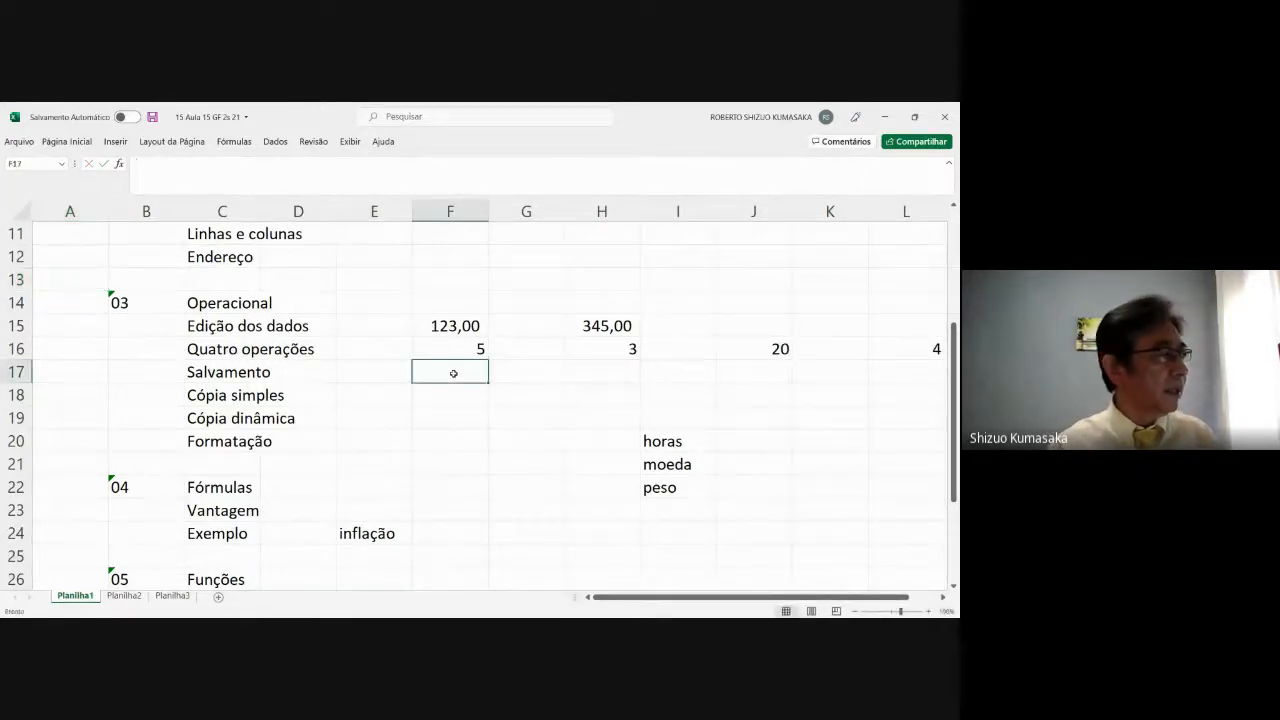
type("123")
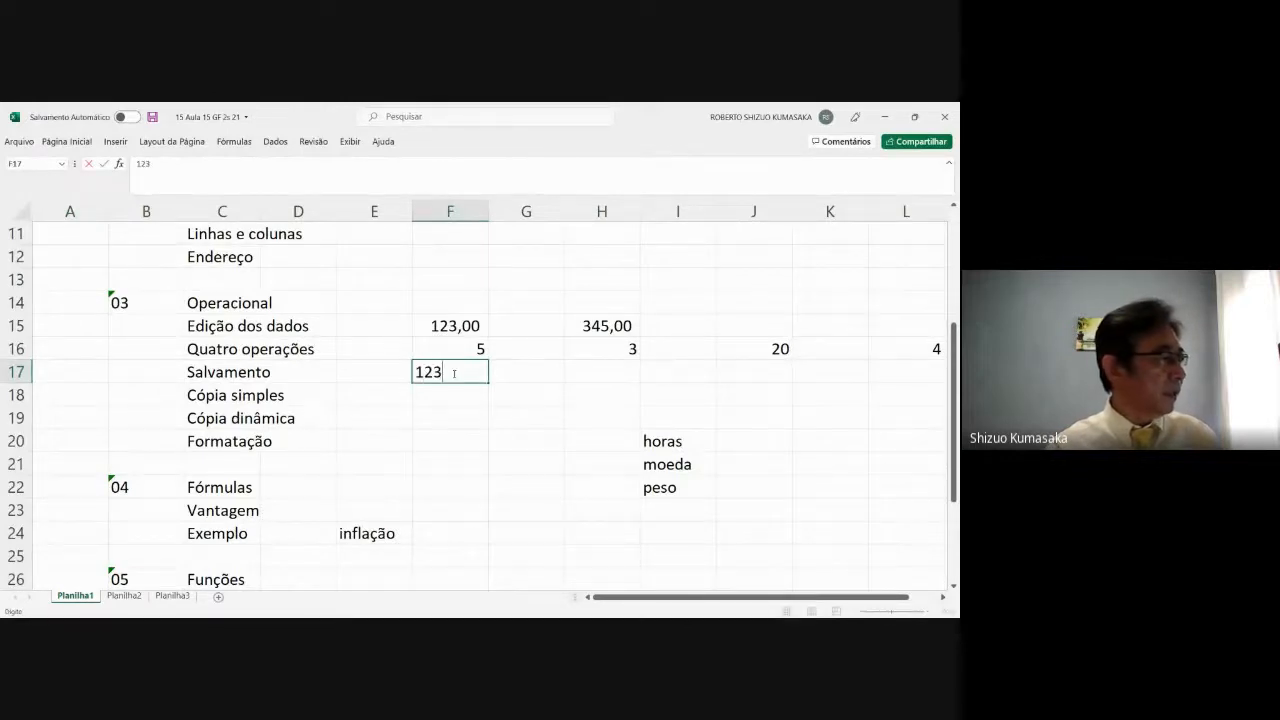
key("Return")
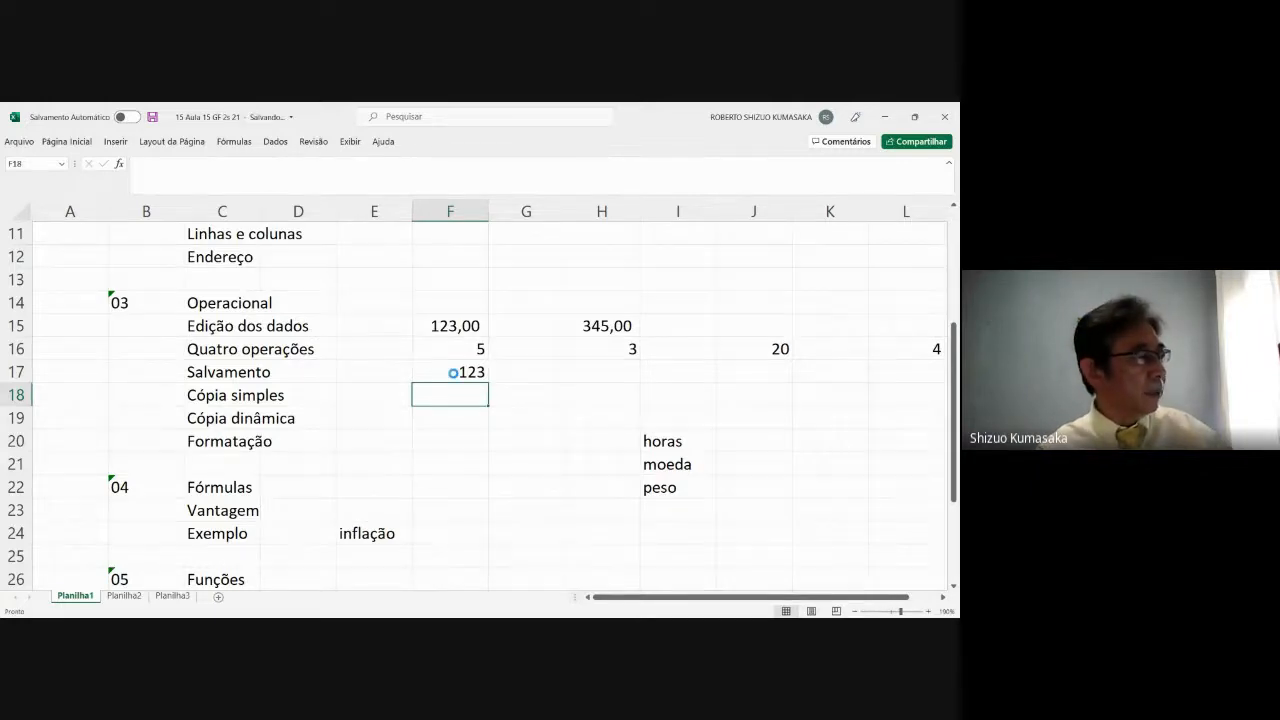
key("ctrl+s")
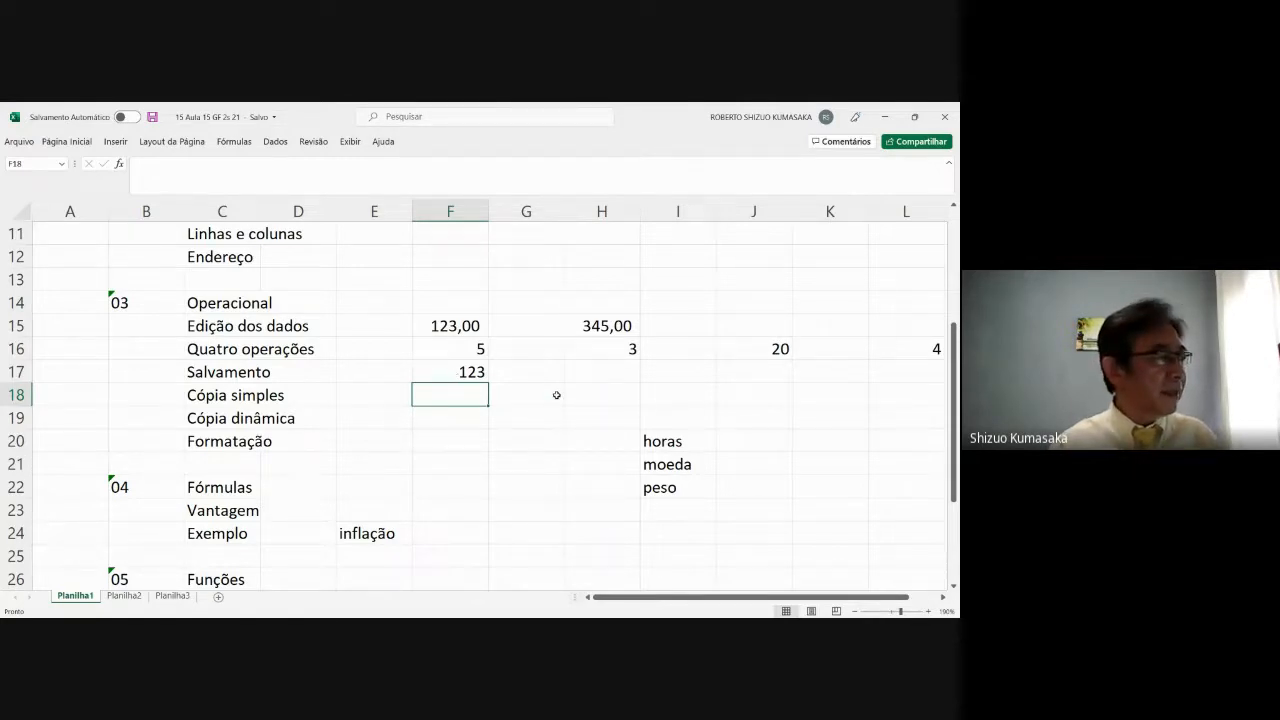
Step: Copy the horas, moeda and peso entries in I20:I22 to K20:K22
left_click(665, 441)
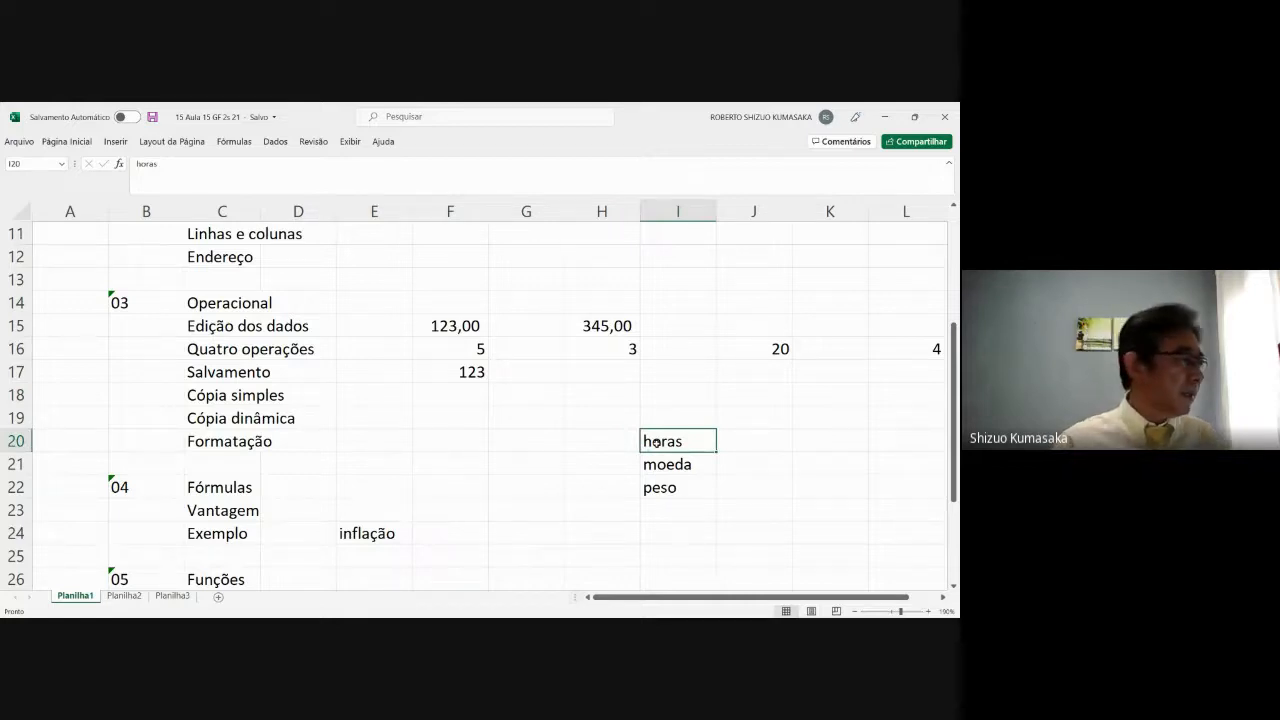
key("shift+Down")
key("shift+Down")
key("ctrl+c")
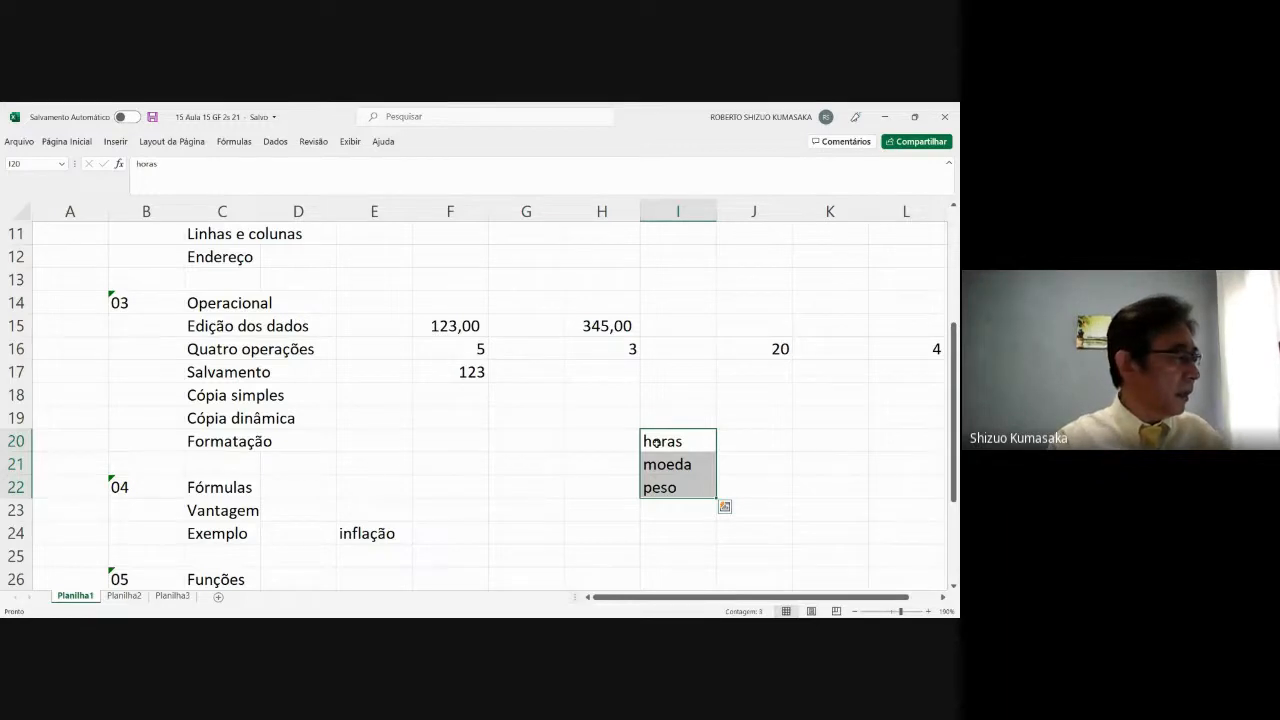
left_click(811, 438)
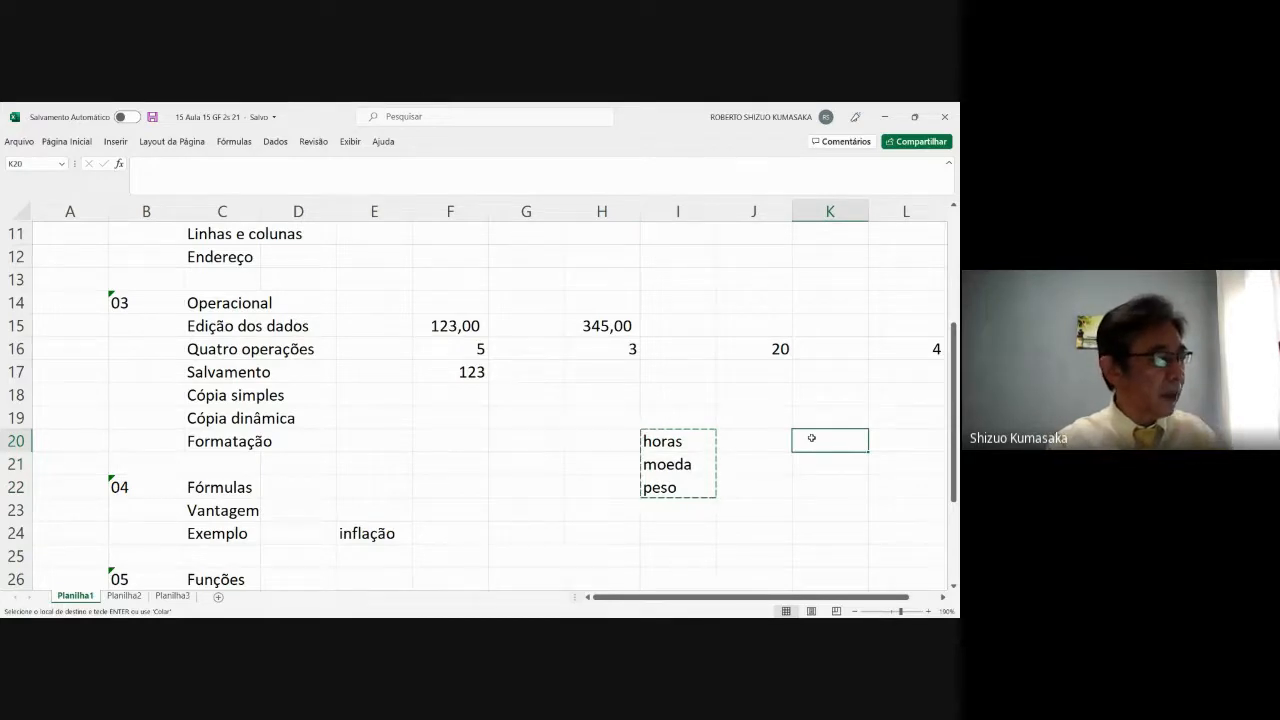
key("ctrl+v")
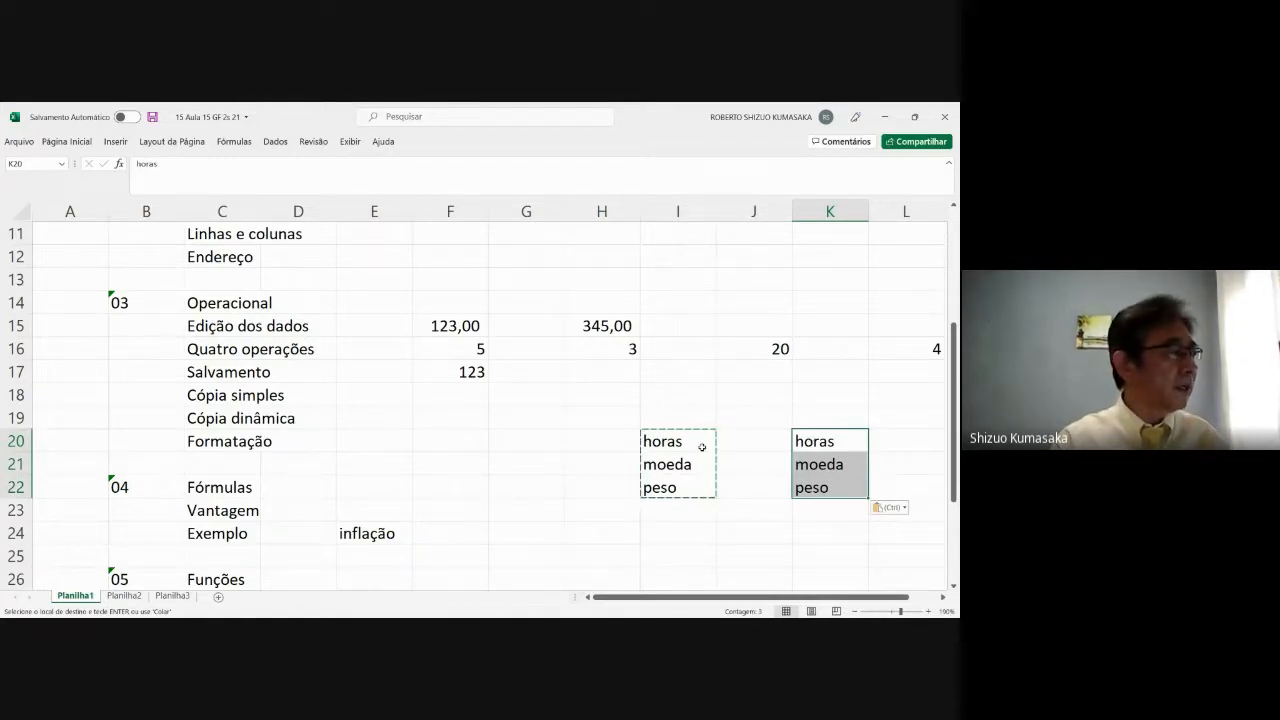
Step: Move the horas, moeda and peso entries from I20:I22 onto K20:K22 by cutting and pasting
left_click(660, 442)
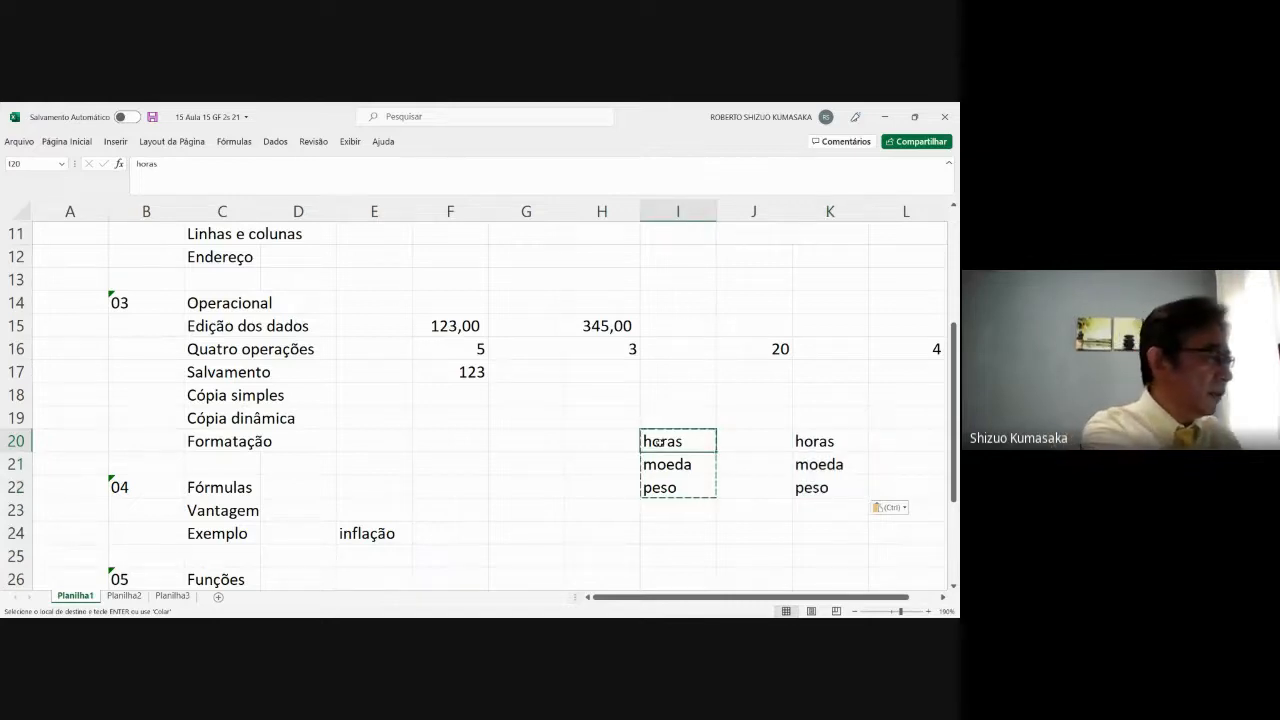
key("ctrl+v")
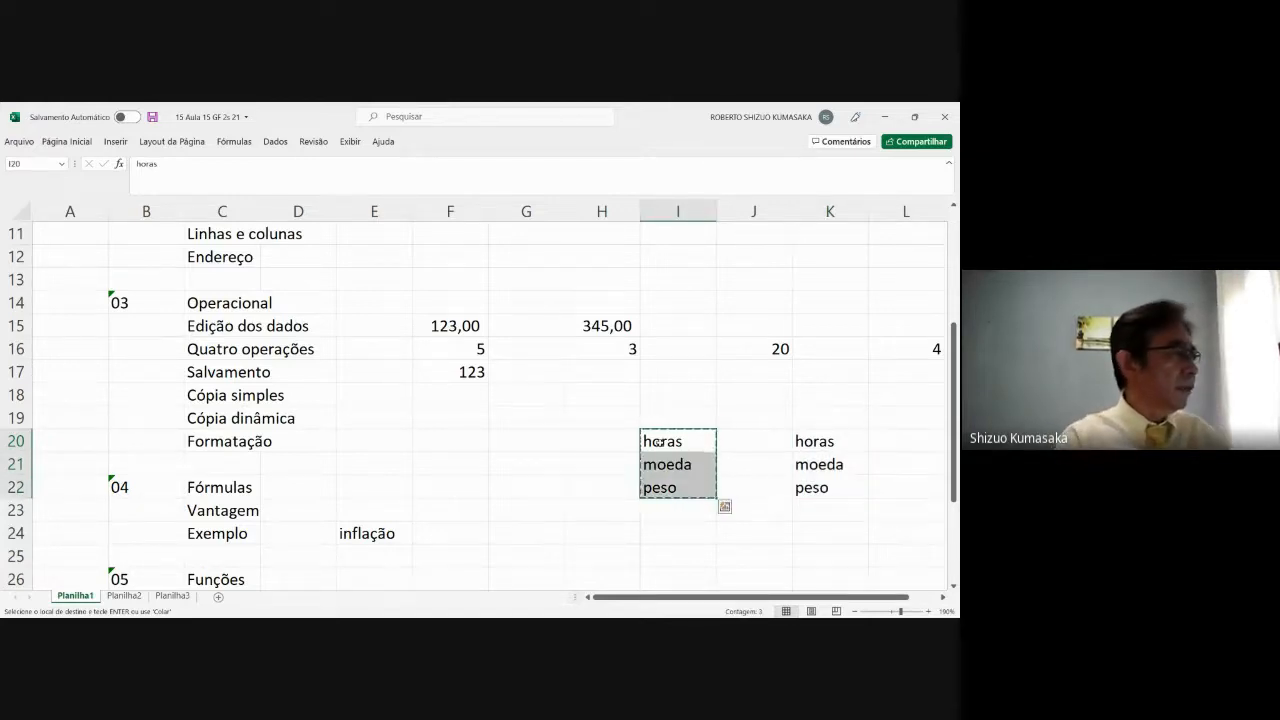
left_click(811, 441)
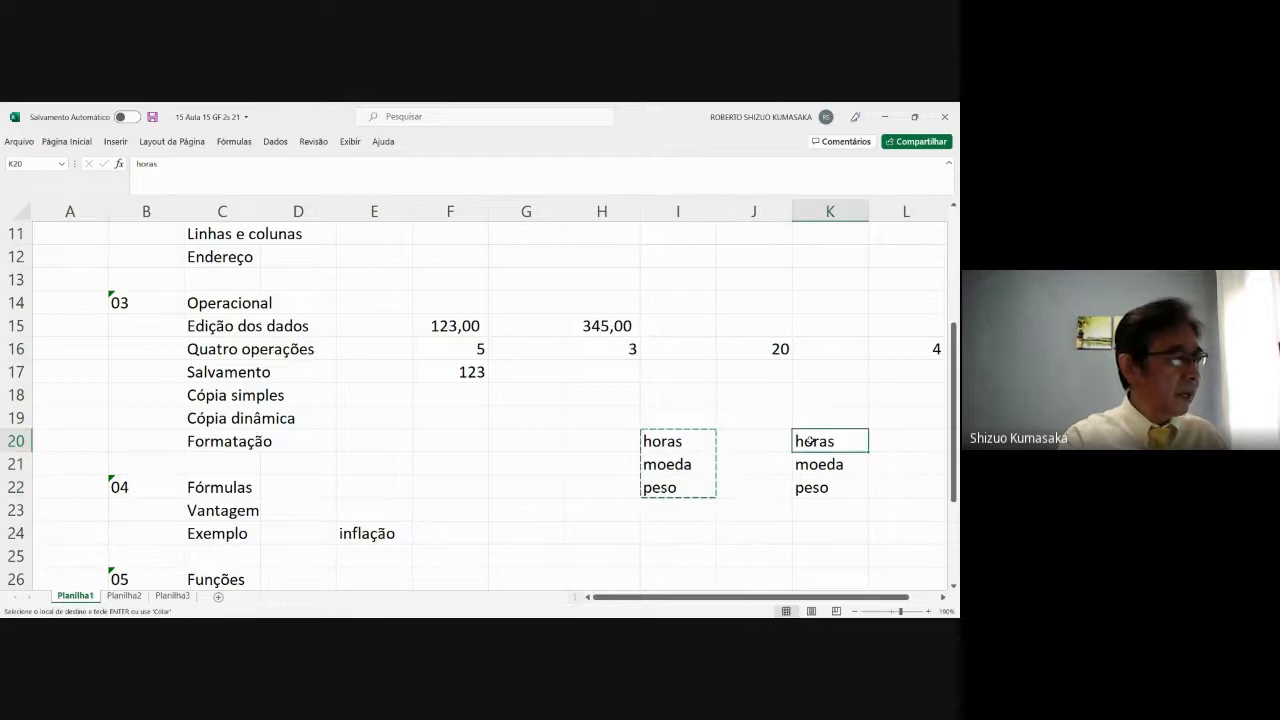
key("Return")
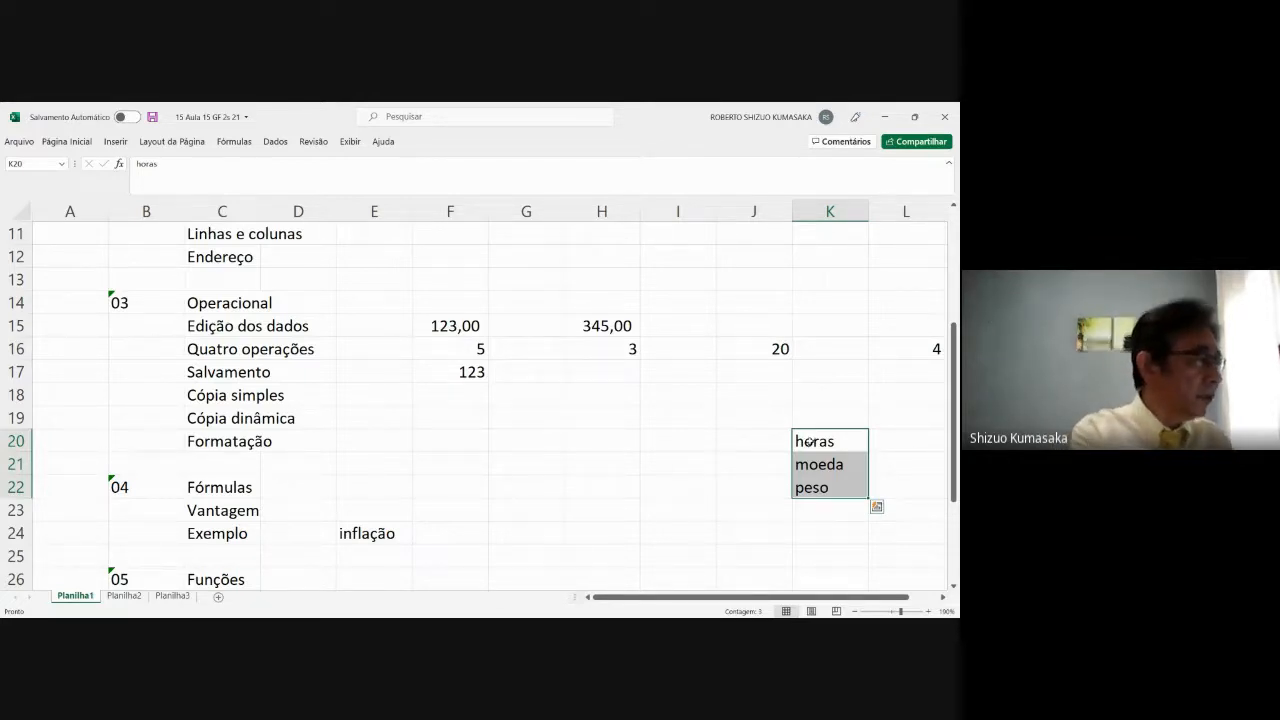
Step: Cut the three entries in K20:K22 and paste them starting at I25
left_click(810, 441)
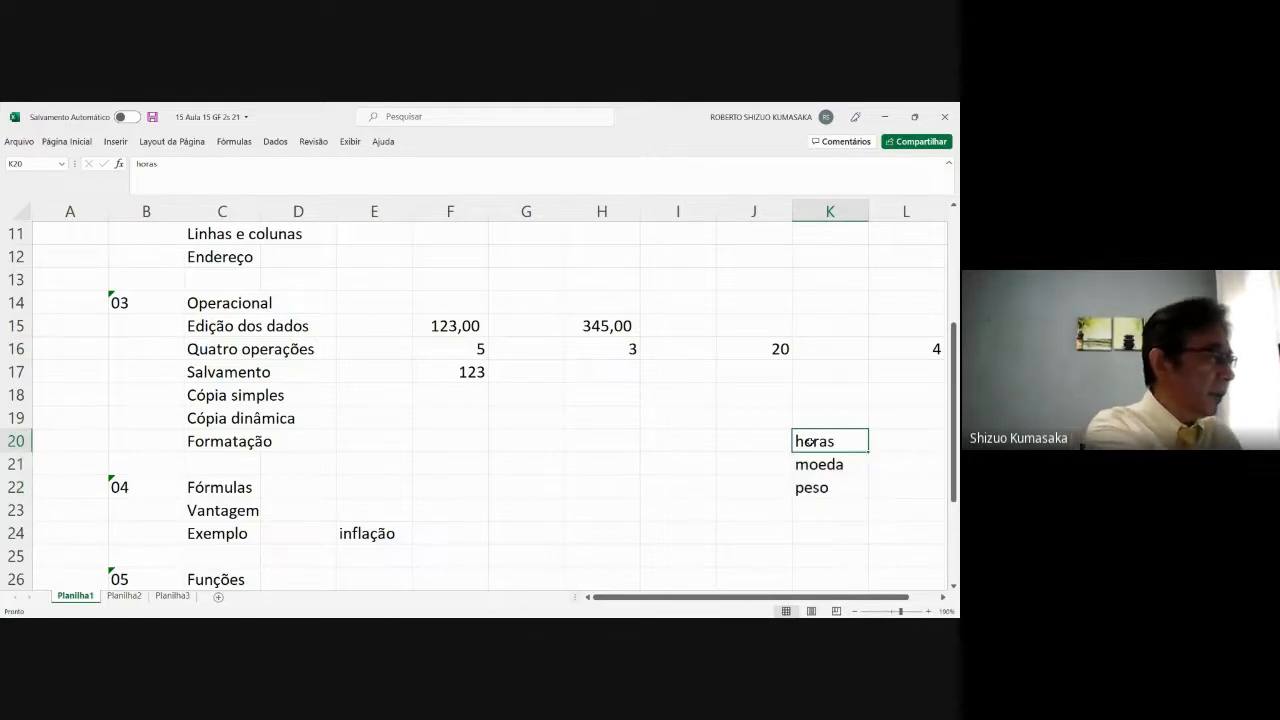
key("shift+Down")
key("shift+Down")
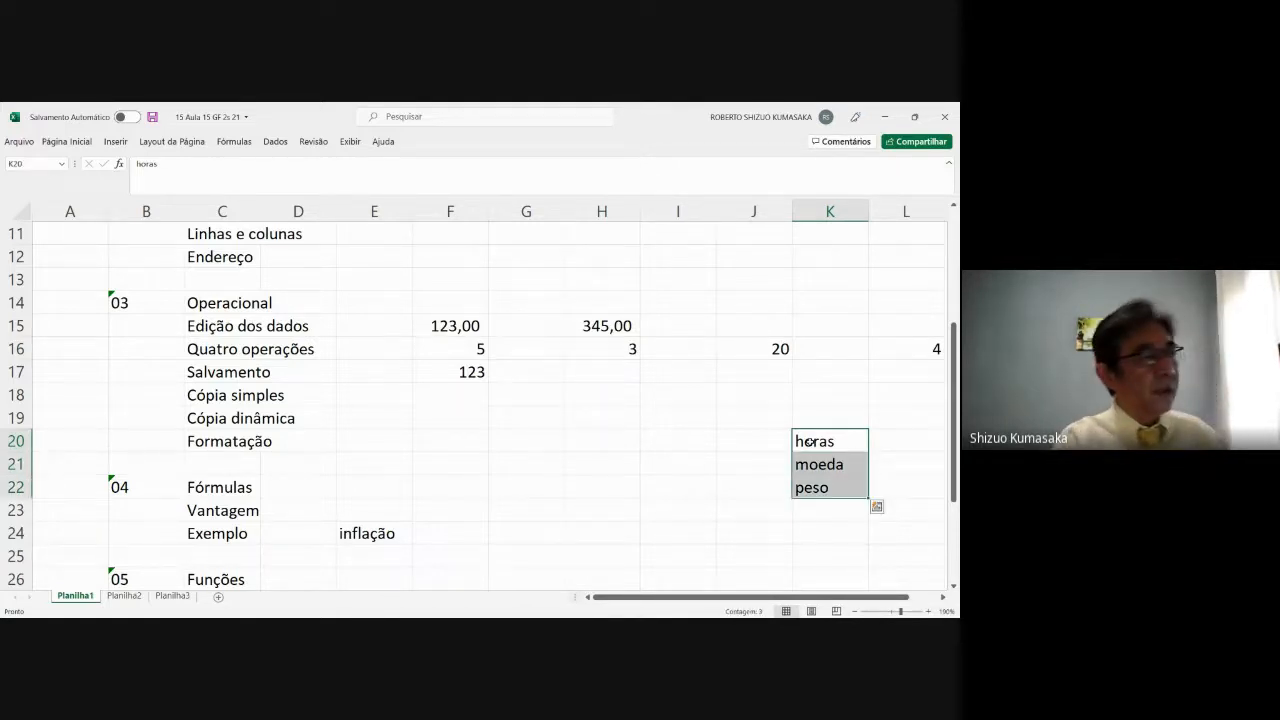
key("ctrl+c")
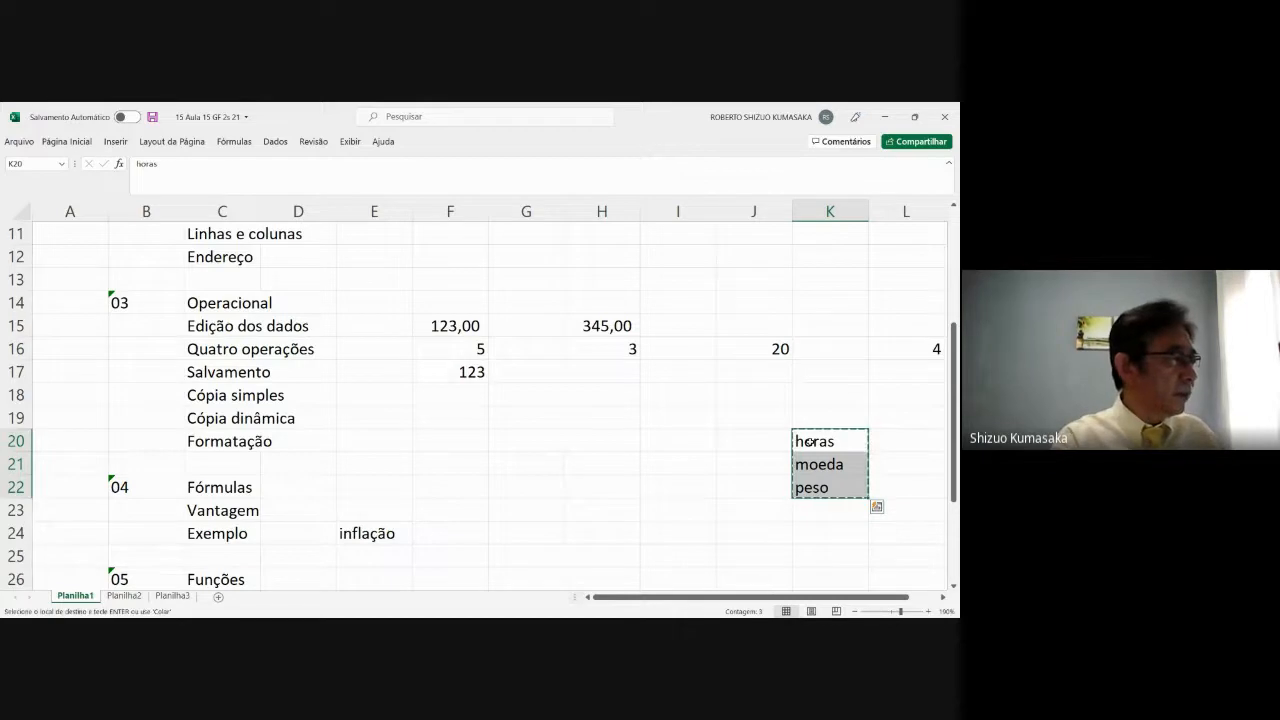
left_click(659, 552)
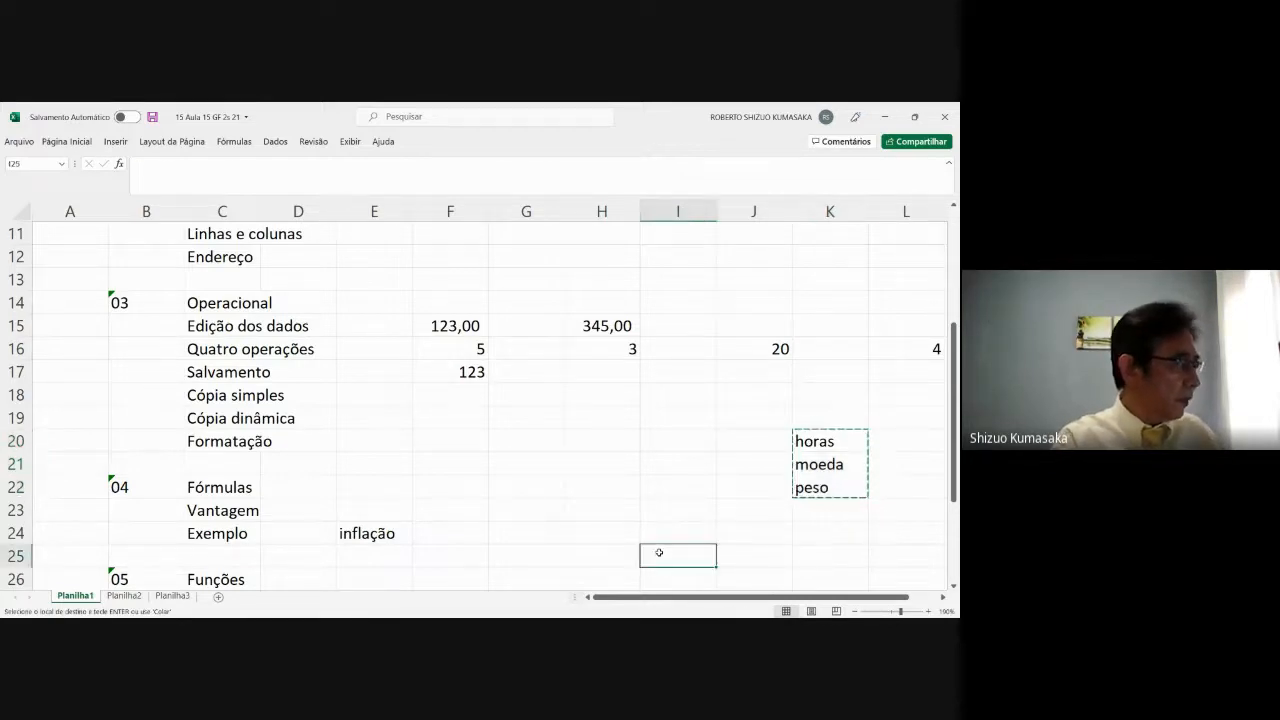
key("ctrl+v")
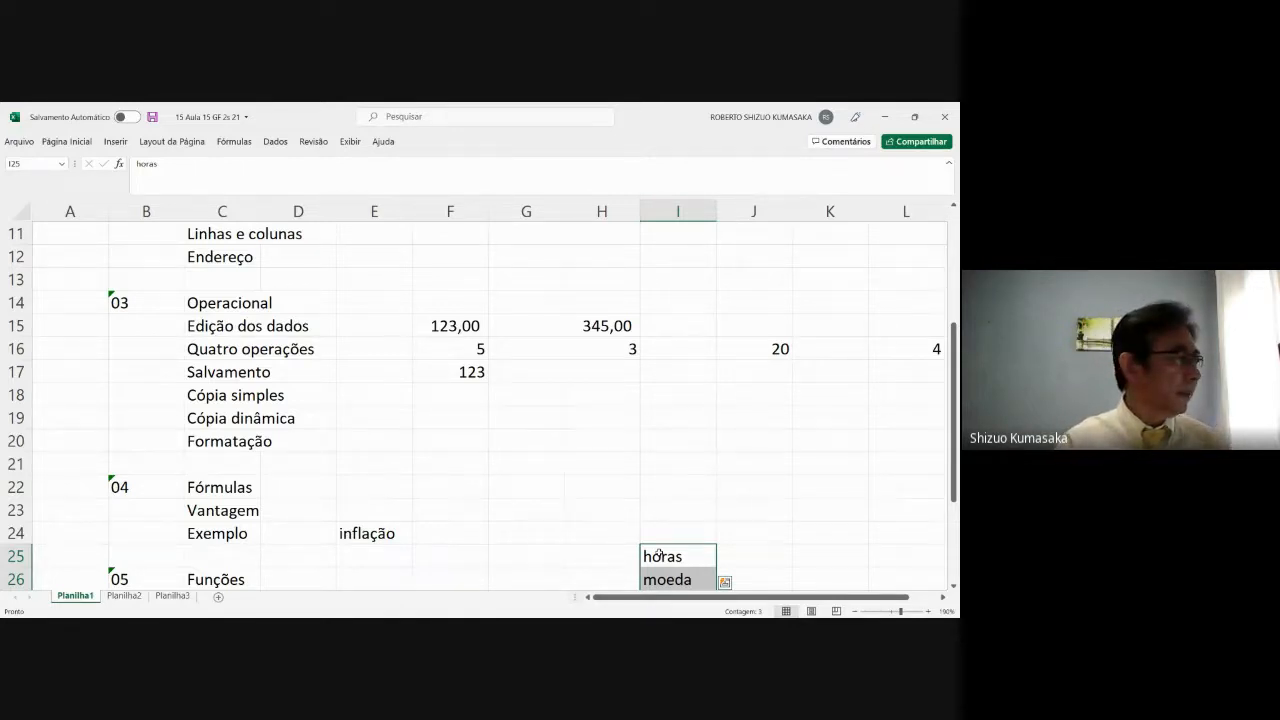
Step: Enter 1 in F19 and 2 in G19 on the Cópia dinâmica row
left_click(444, 417)
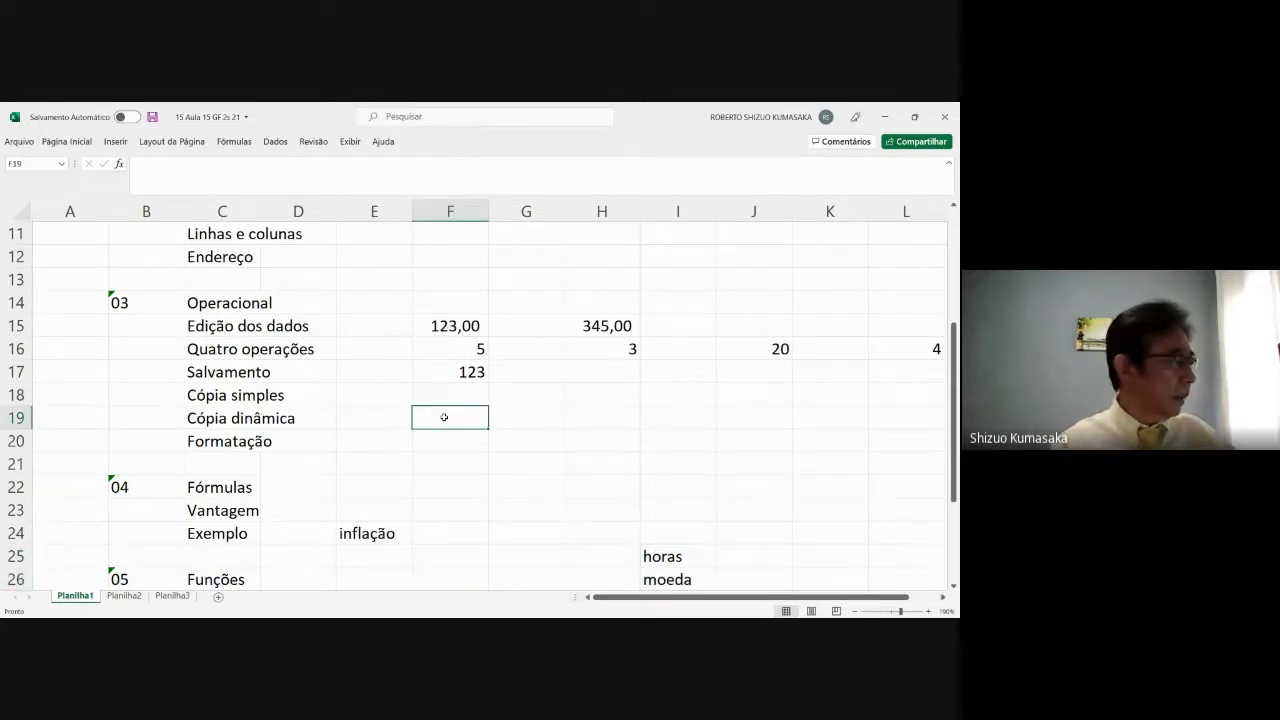
type("1")
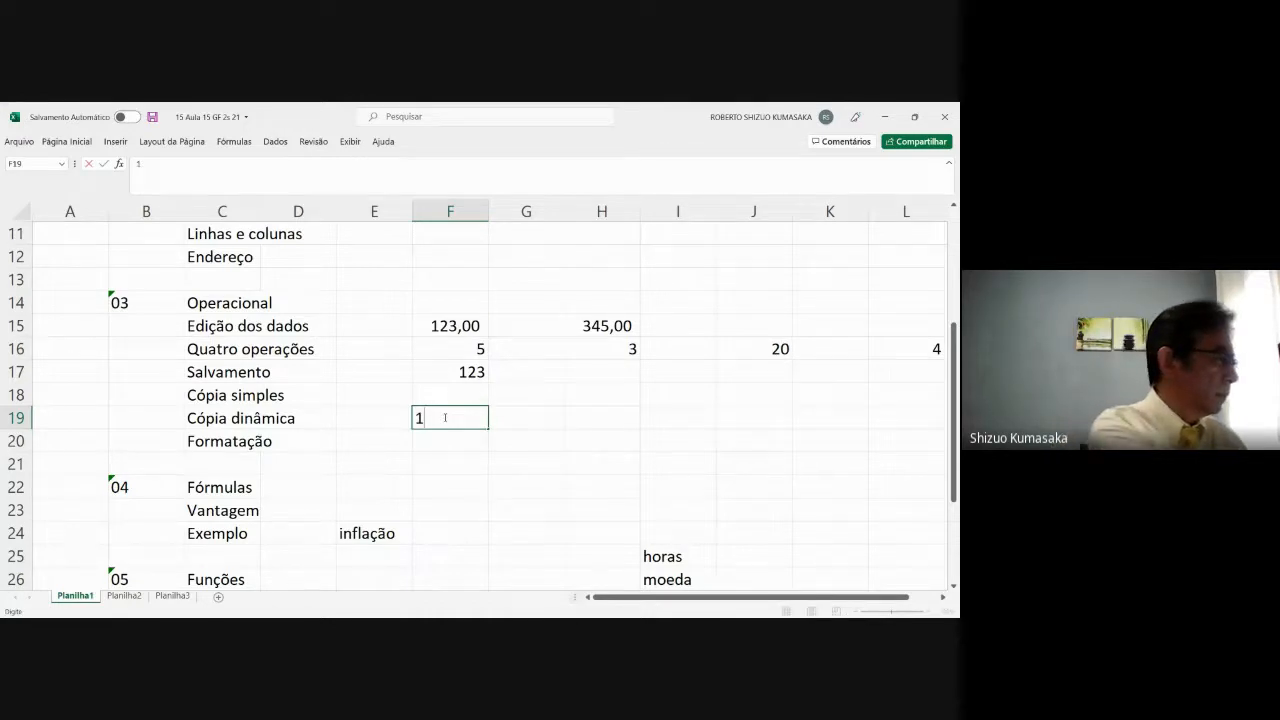
key("Tab")
type("2")
key("Tab")
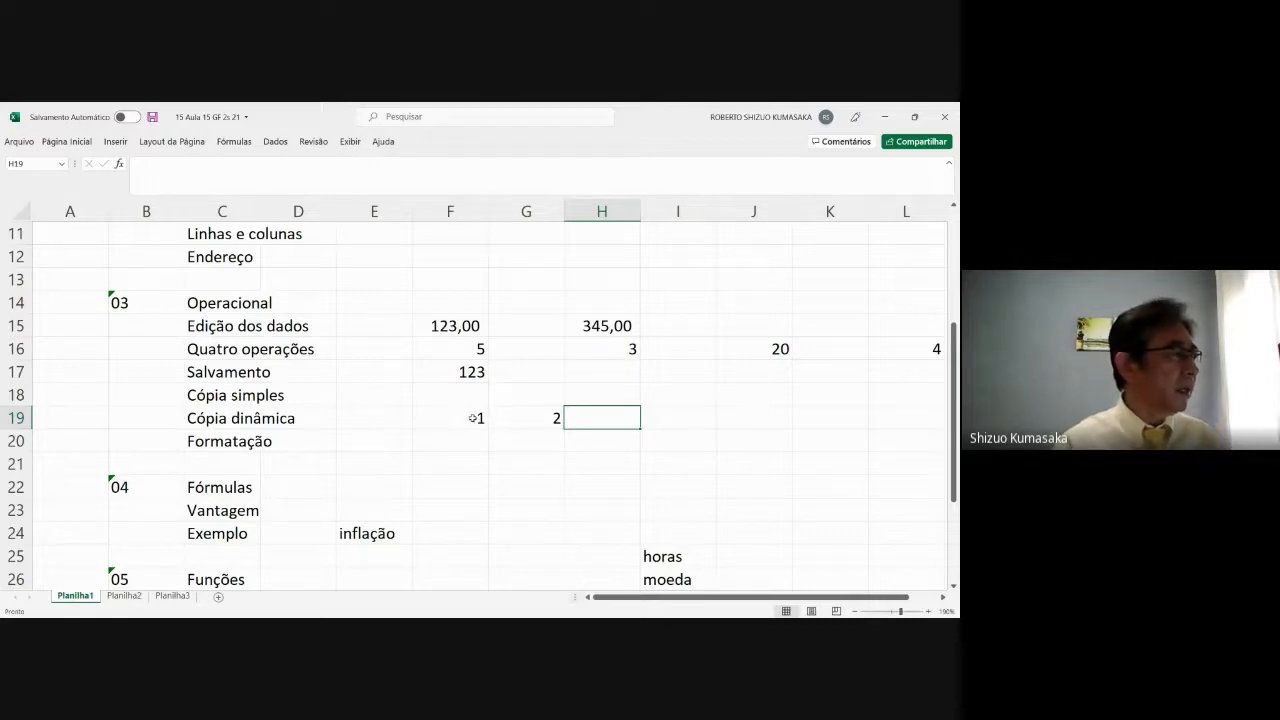
Step: Extend the number series in F19:G19 across the Cópia dinâmica row through J19 with AutoFill
left_click(475, 418)
left_click_drag(475, 418, 540, 418)
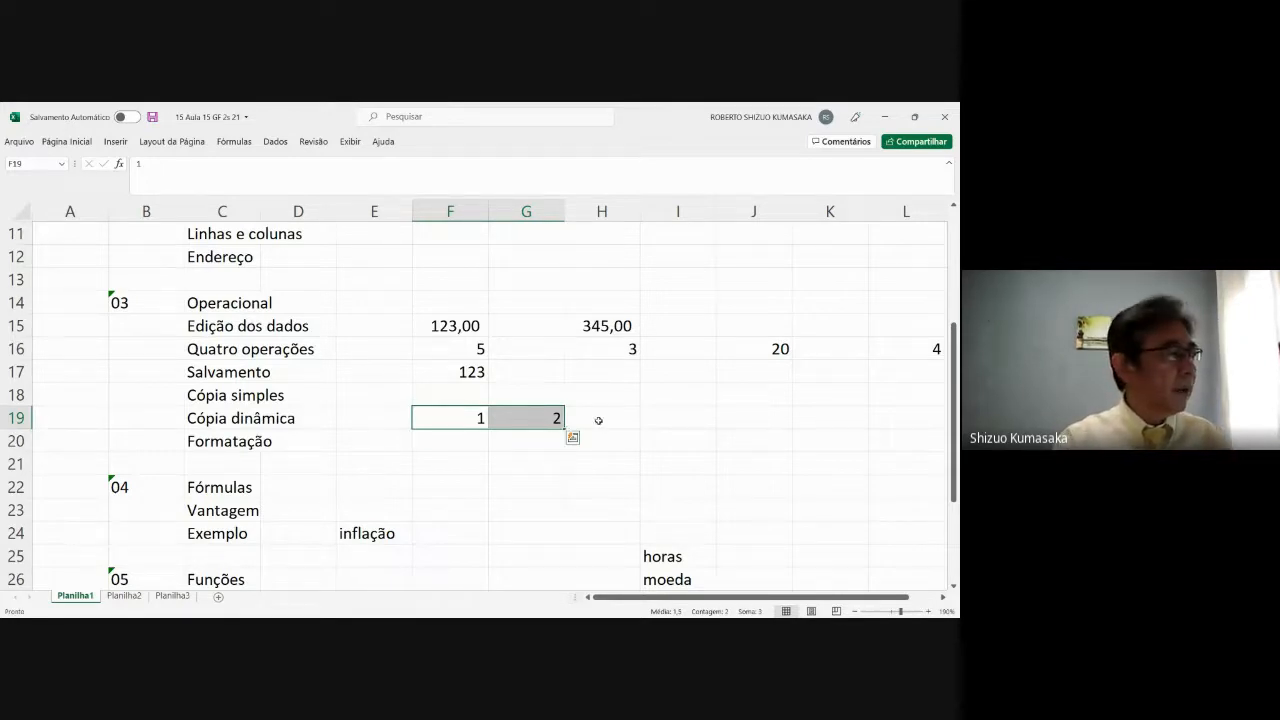
left_click(603, 420)
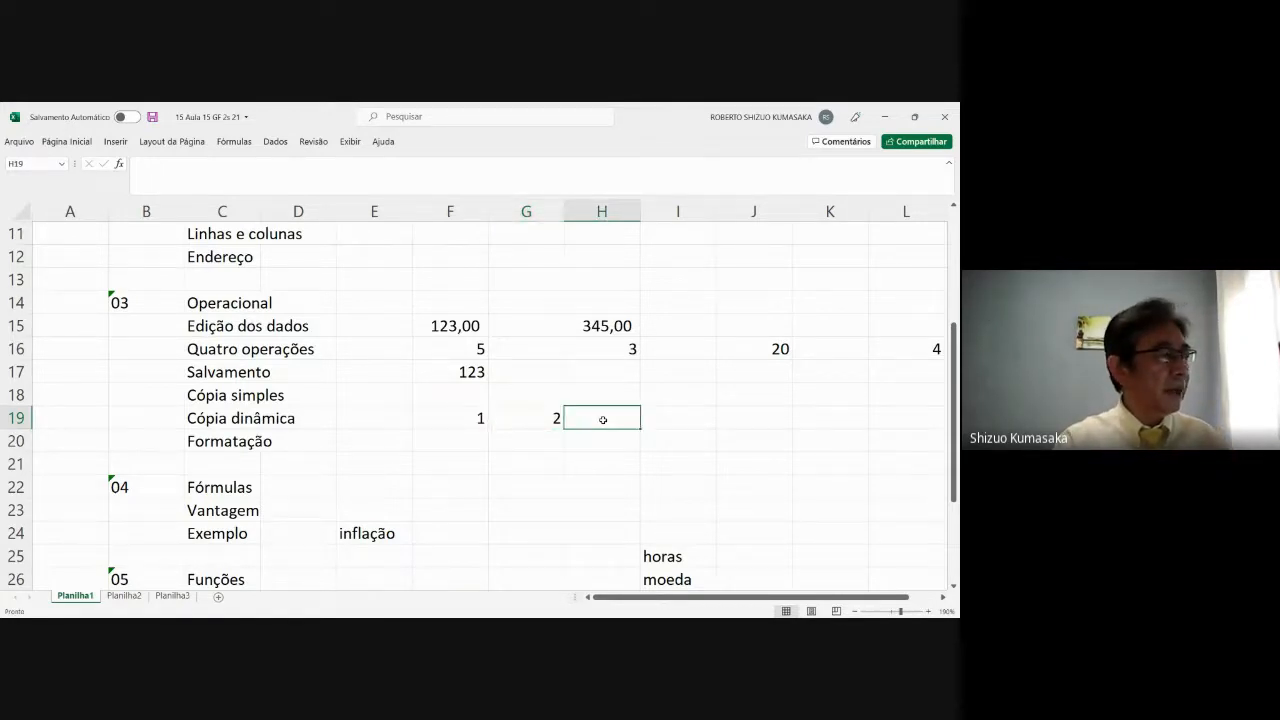
left_click(467, 422)
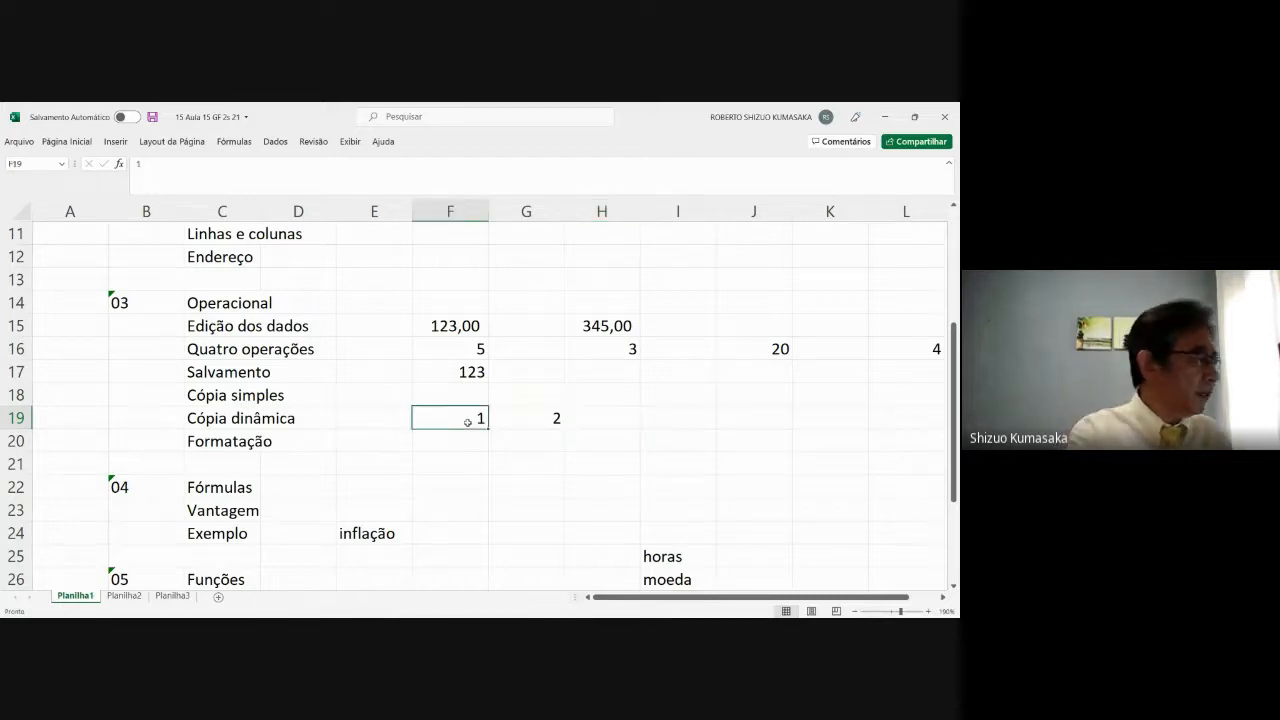
key("shift+Right")
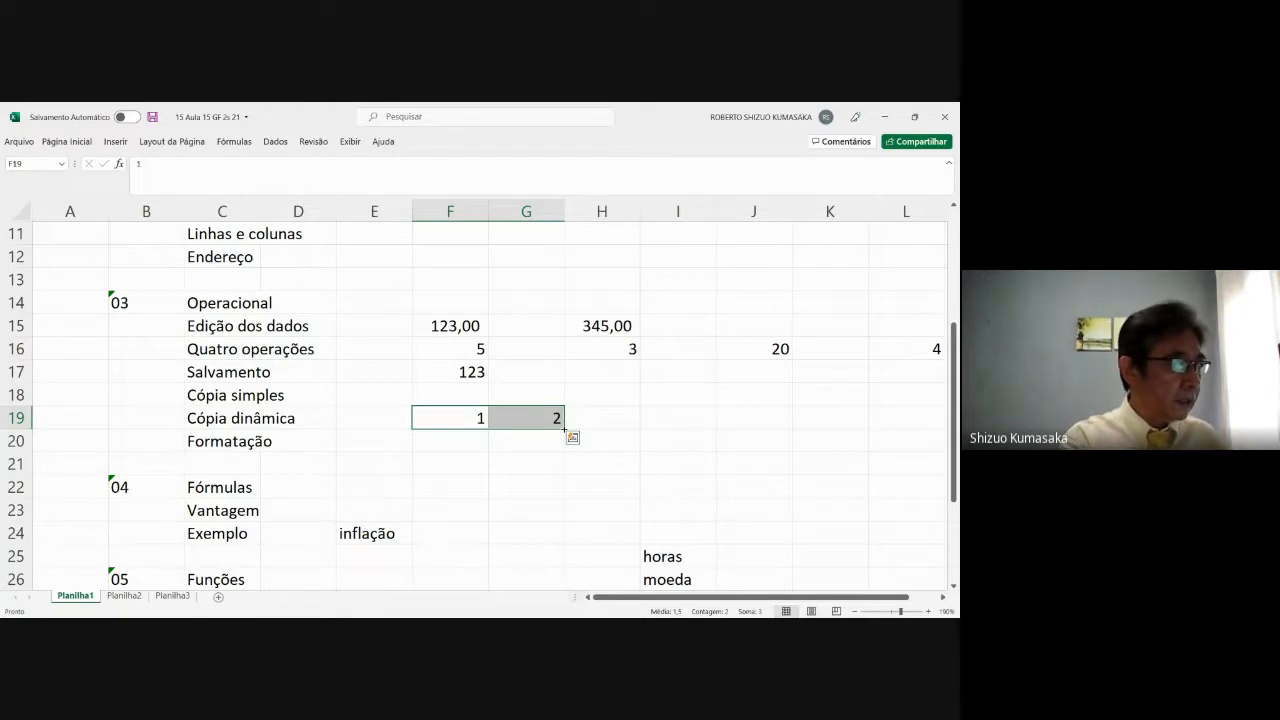
left_click_drag(565, 429, 661, 420)
left_click_drag(717, 420, 758, 420)
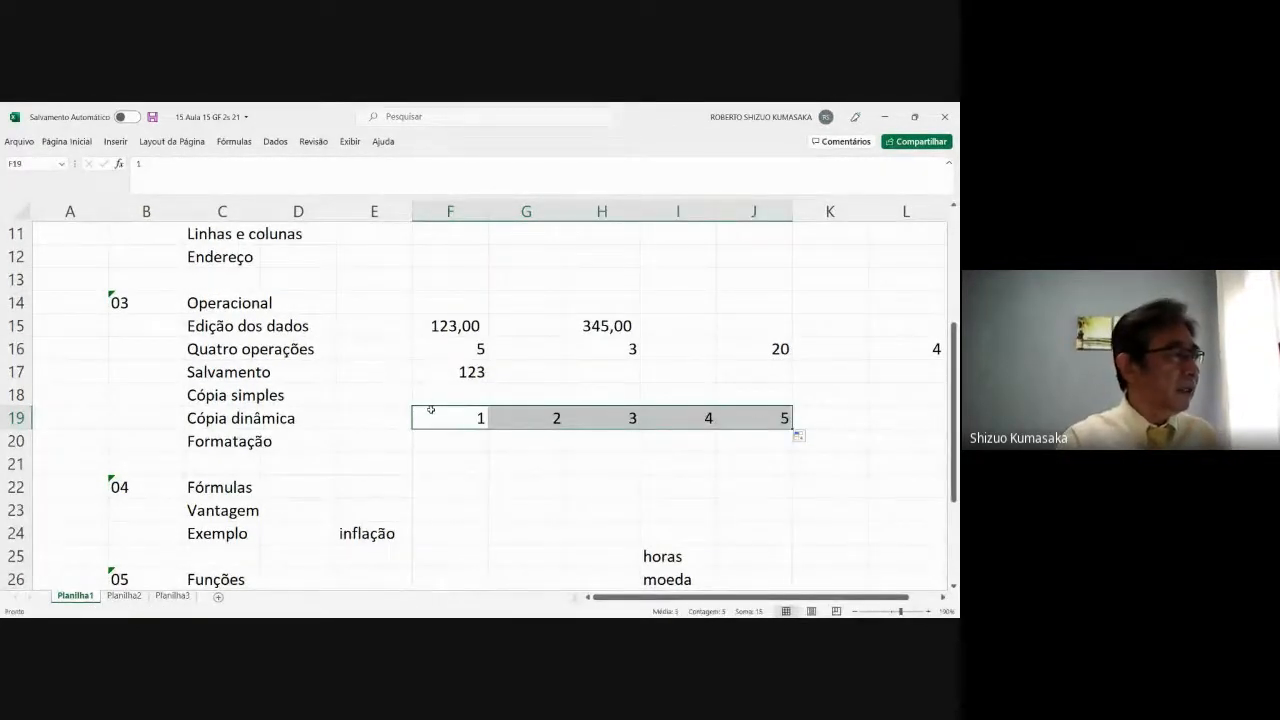
left_click(537, 417)
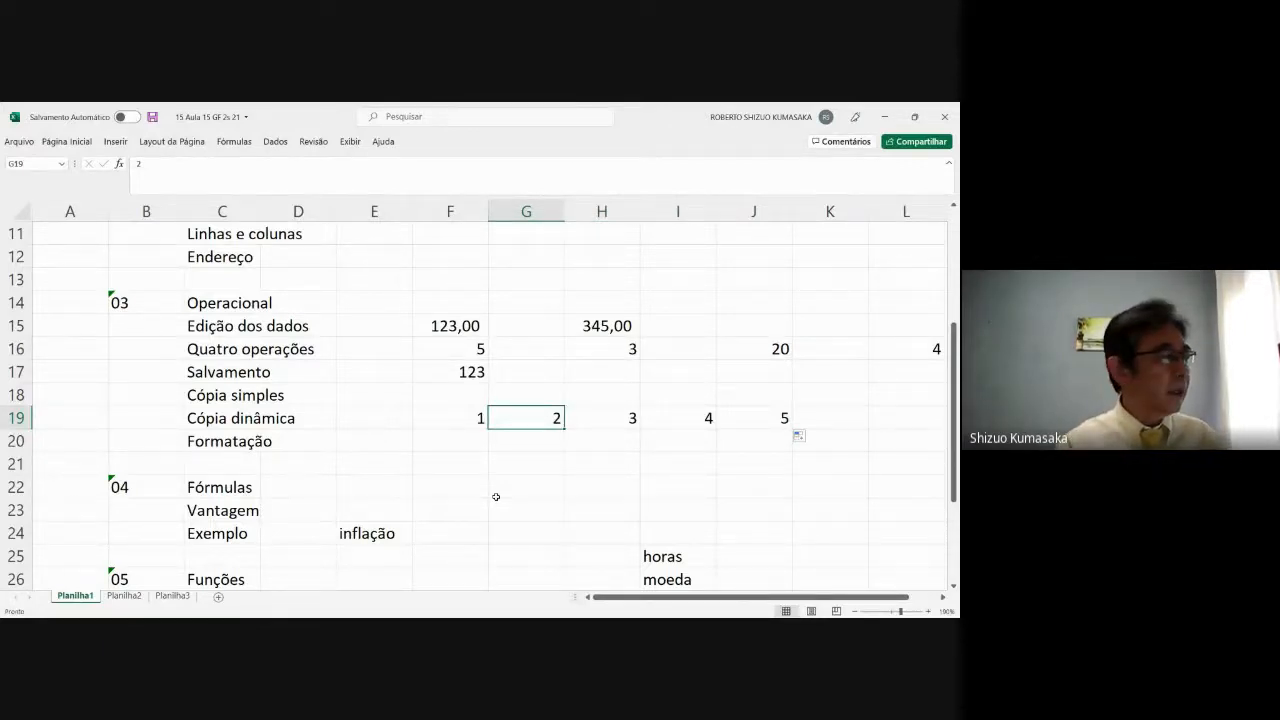
Step: Inspect the contents of cells F19 through J19 on the Cópia dinâmica row one by one
left_click(459, 413)
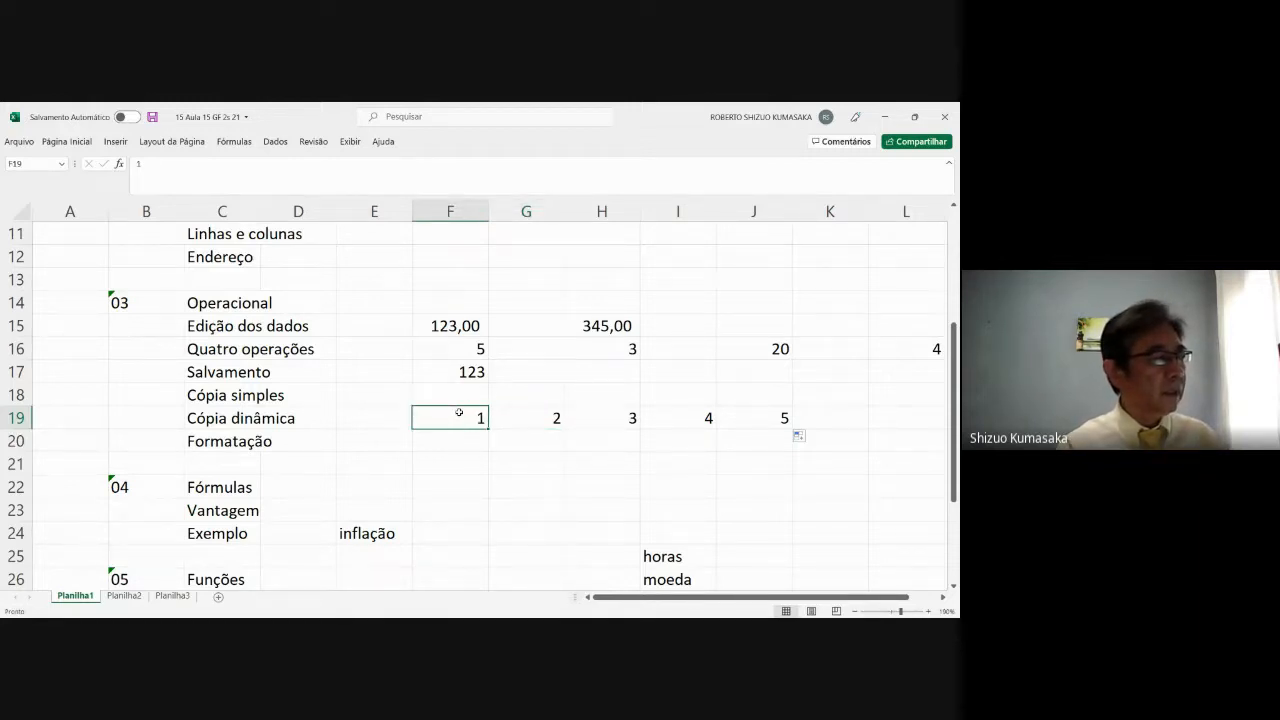
key("F2")
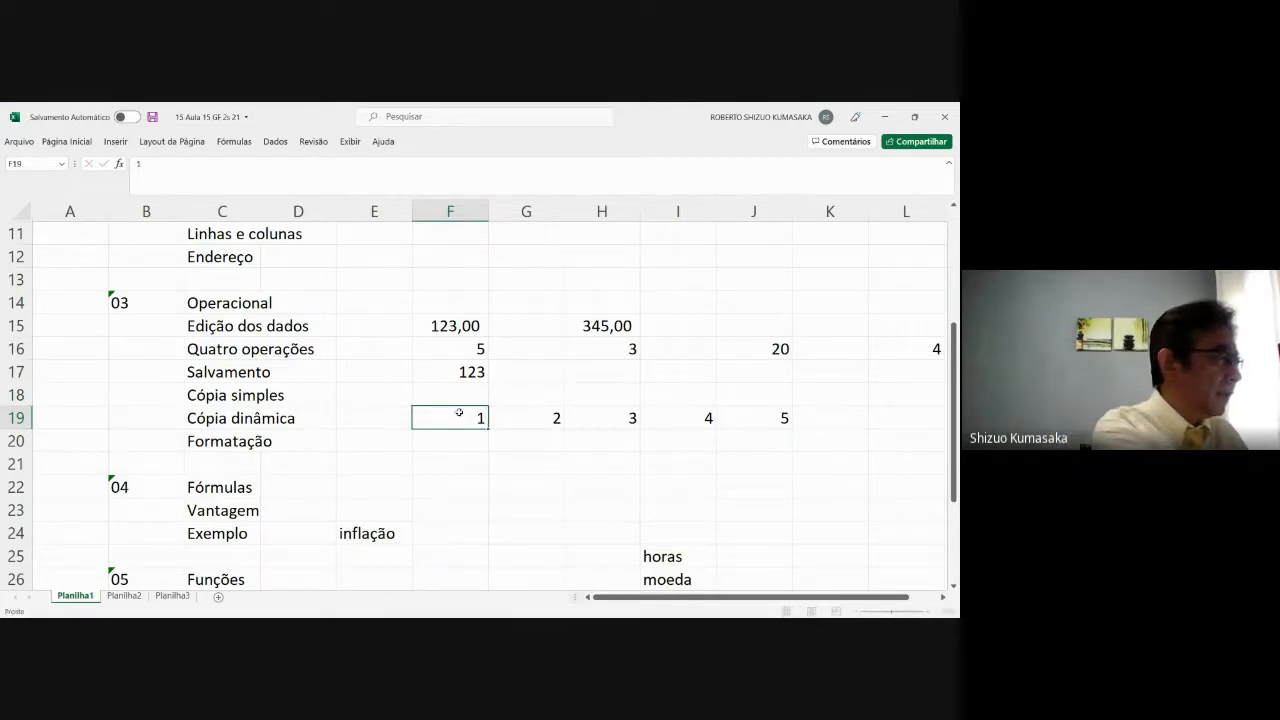
key("Tab")
key("F2")
key("Tab")
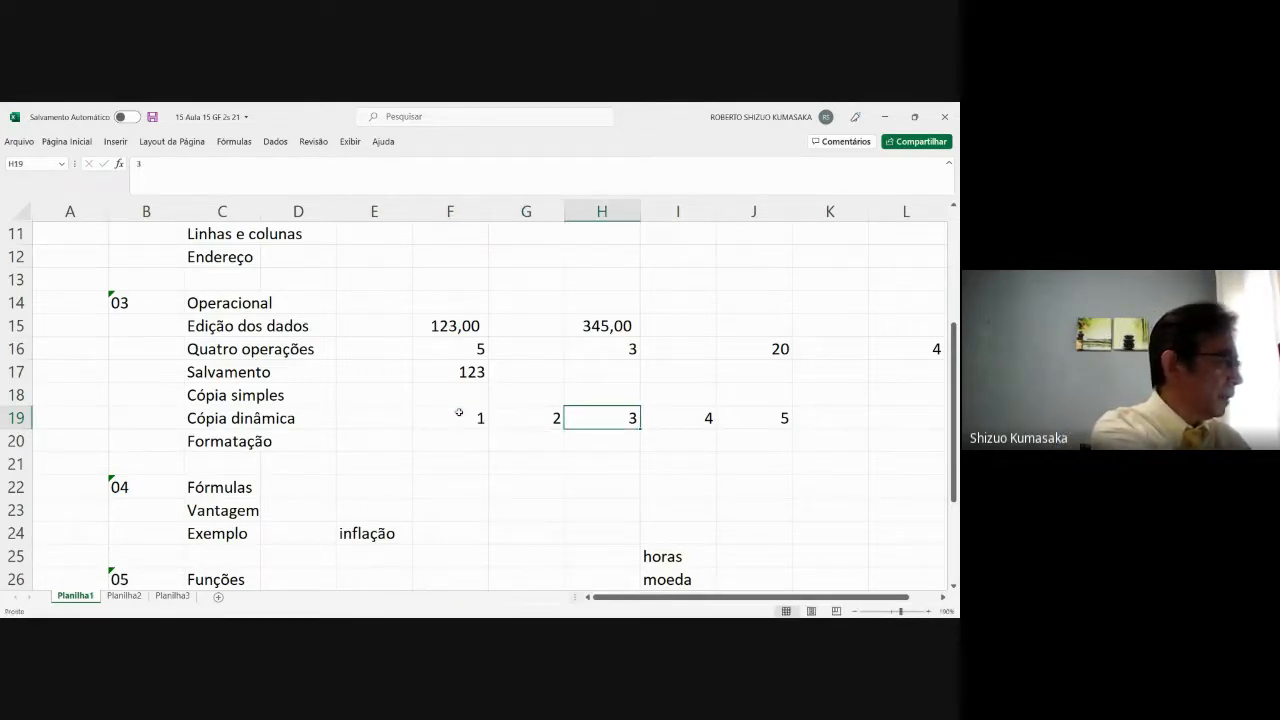
key("Tab")
key("Tab")
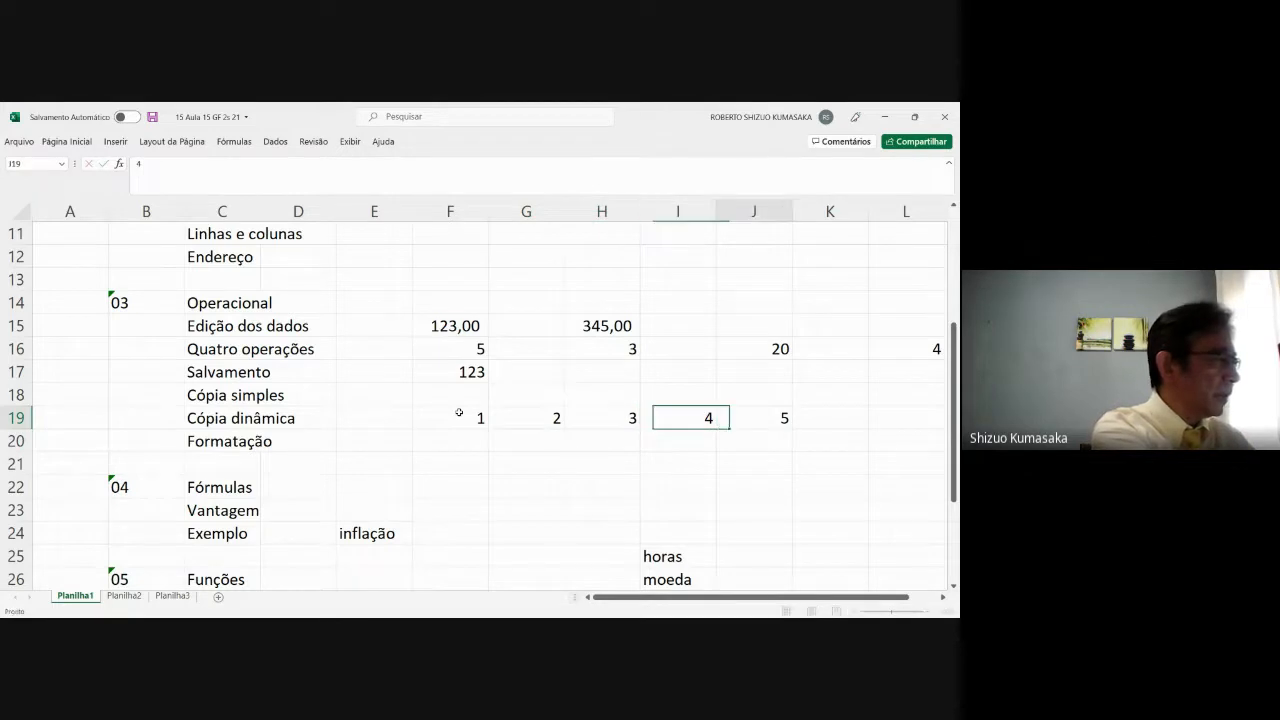
key("F2")
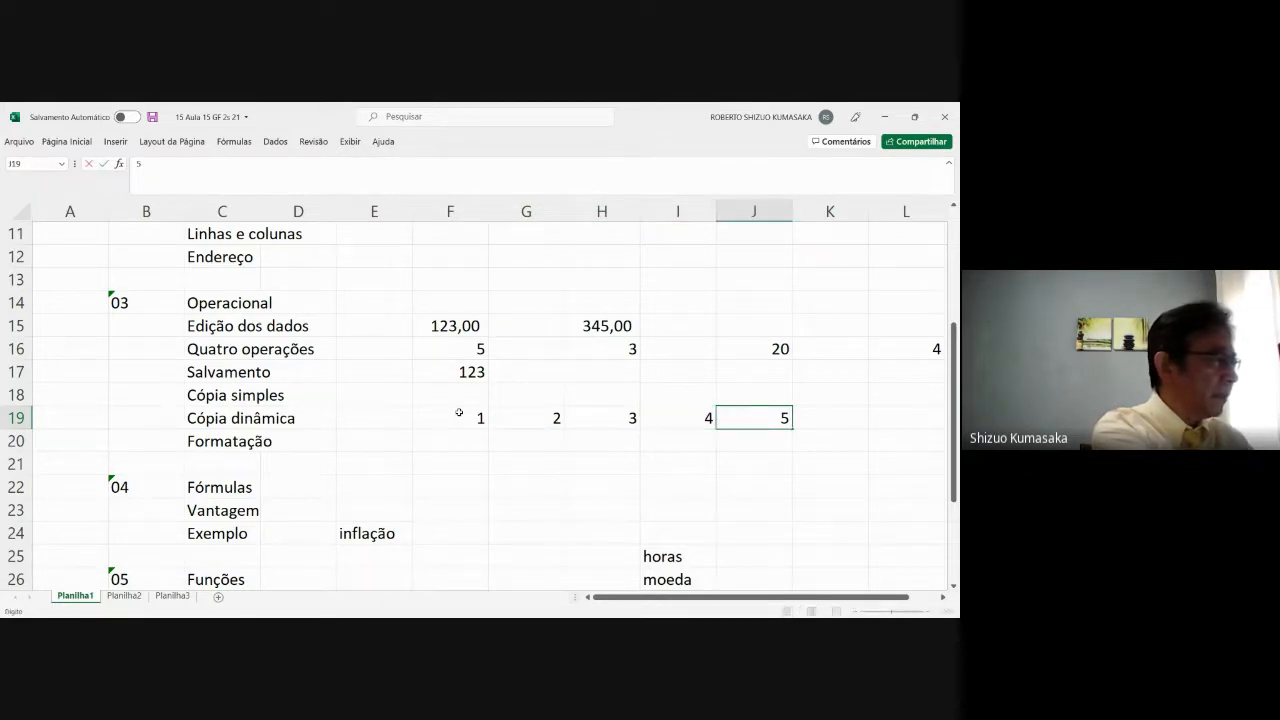
key("Left")
key("Left")
key("Left")
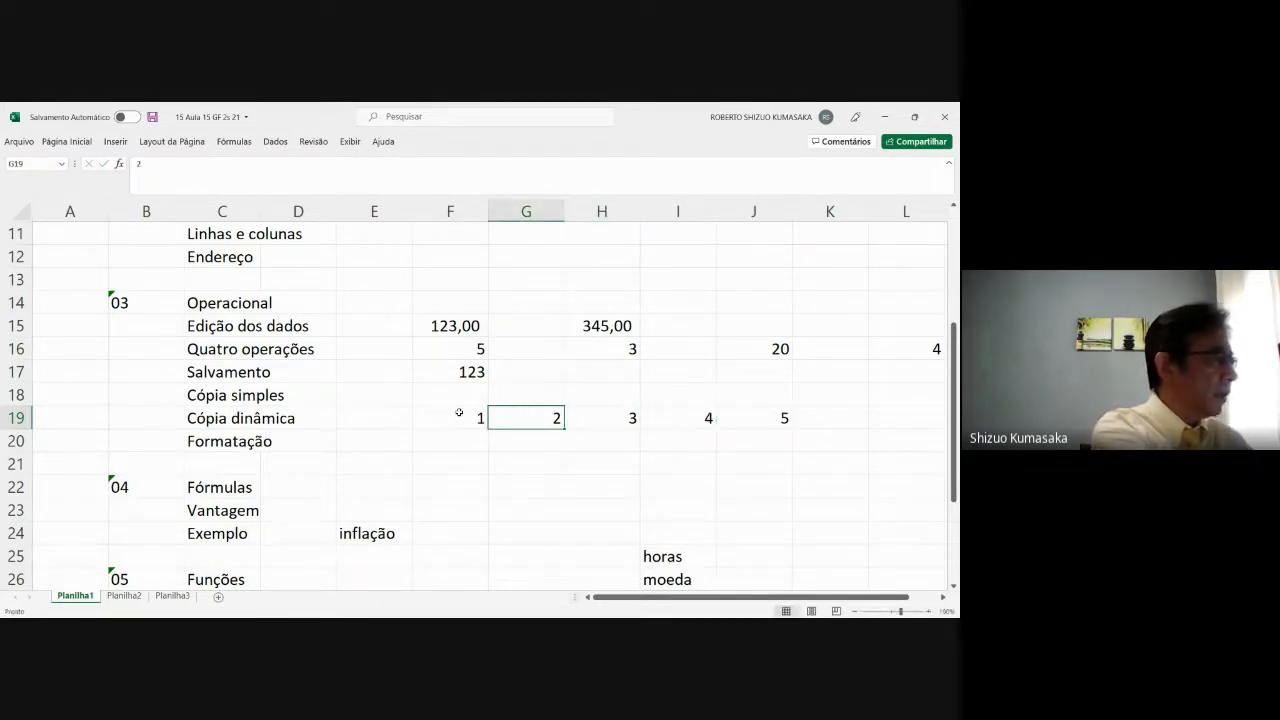
key("Left")
key("Right")
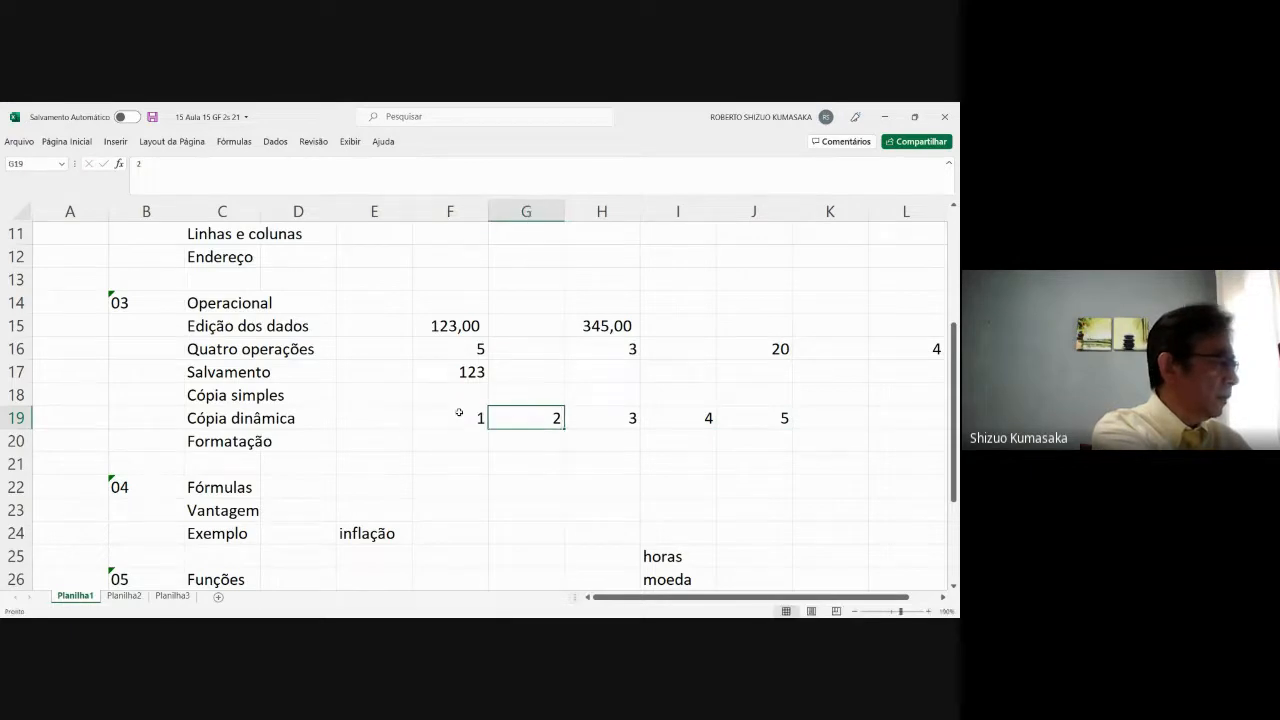
Step: Refill the number series from F19:G19 through J19 with AutoFill
key("Left")
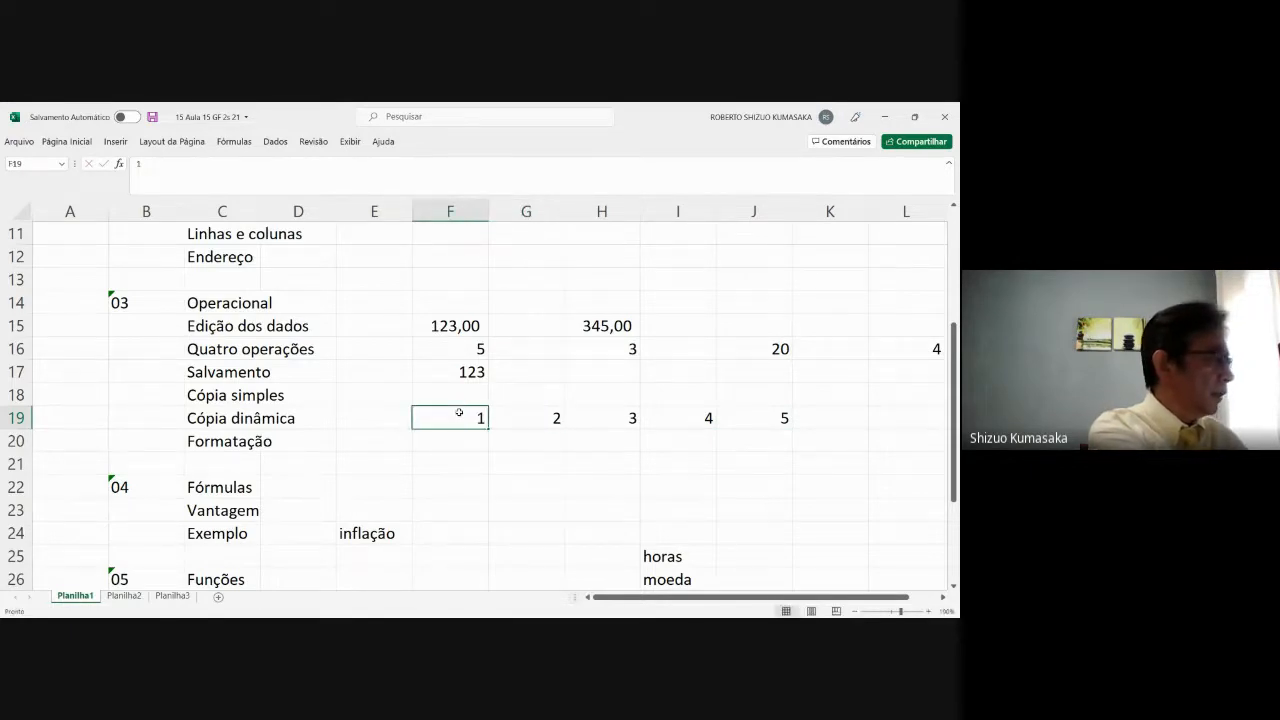
key("shift+Right")
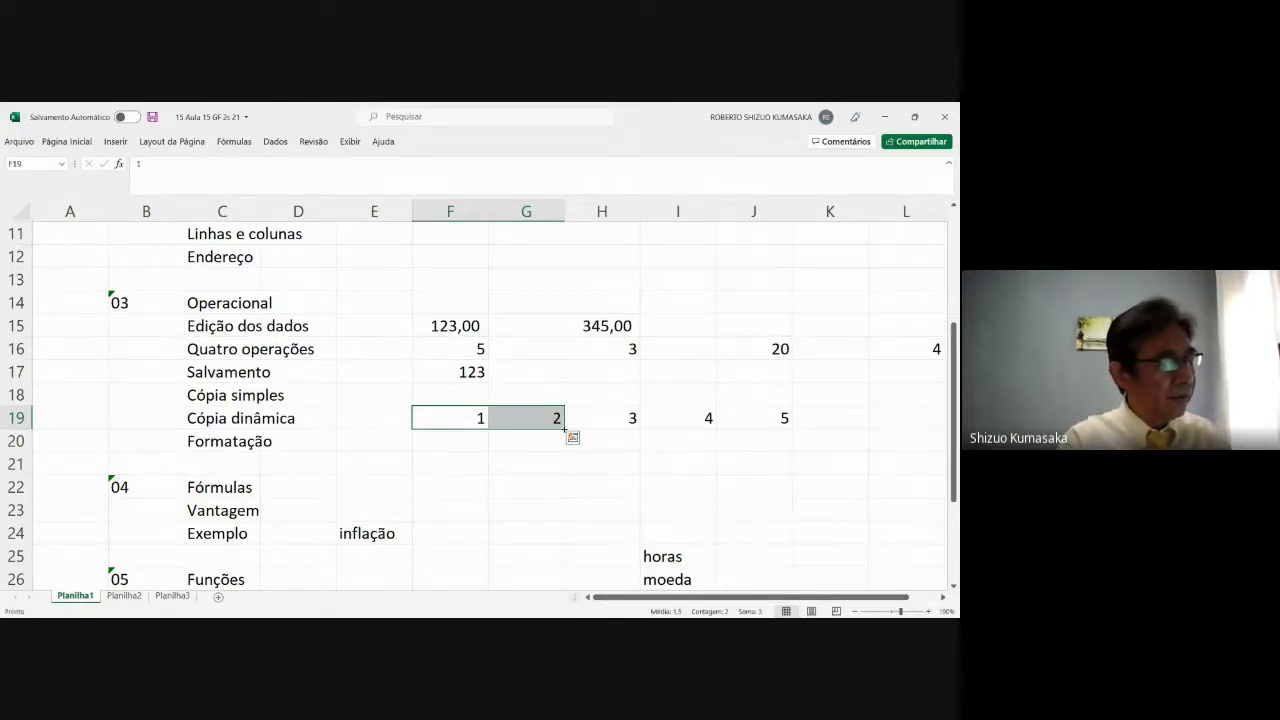
left_click_drag(565, 429, 565, 429)
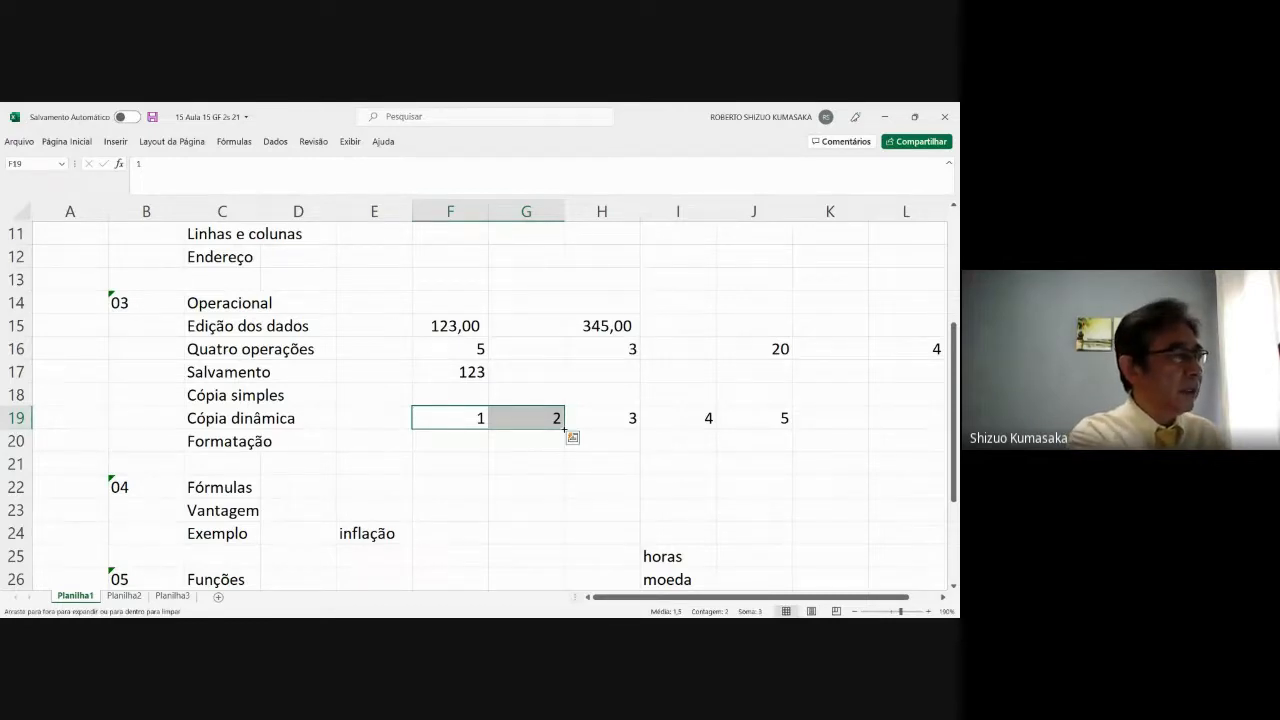
left_click_drag(565, 429, 788, 422)
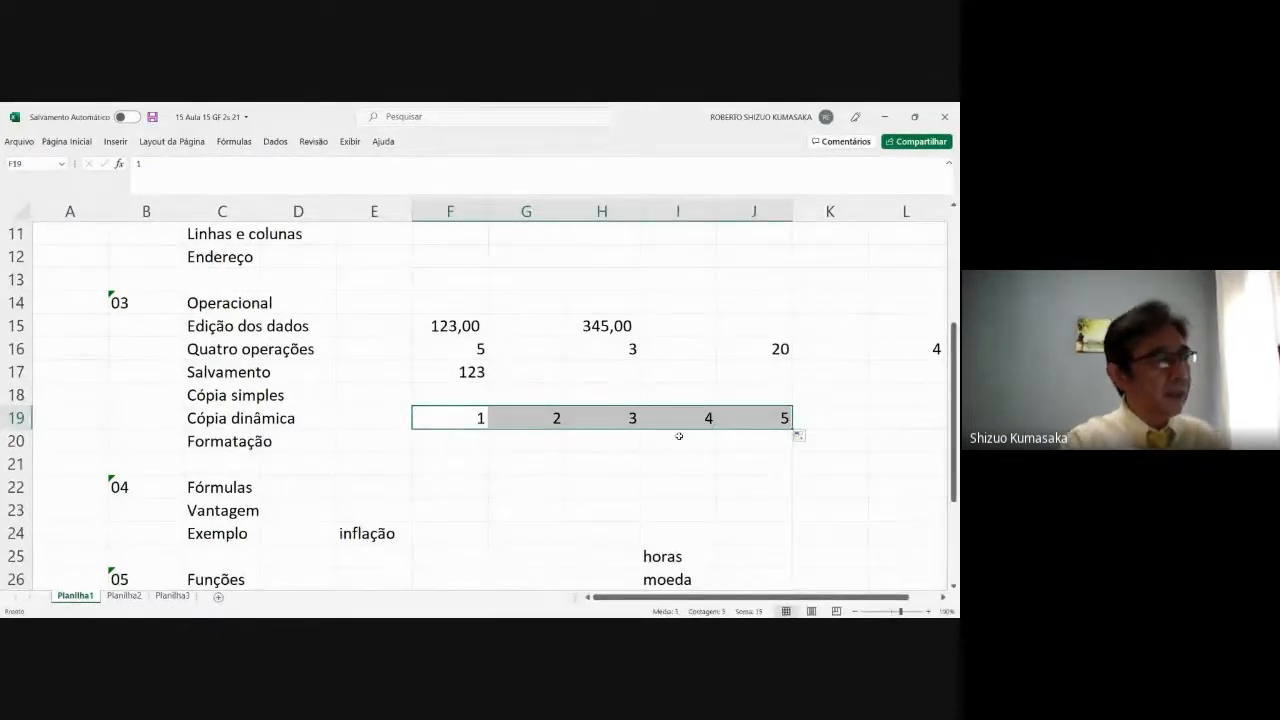
Step: Extend the number series from F19:G19 along the Cópia dinâmica row through L19 with AutoFill
left_click(456, 426)
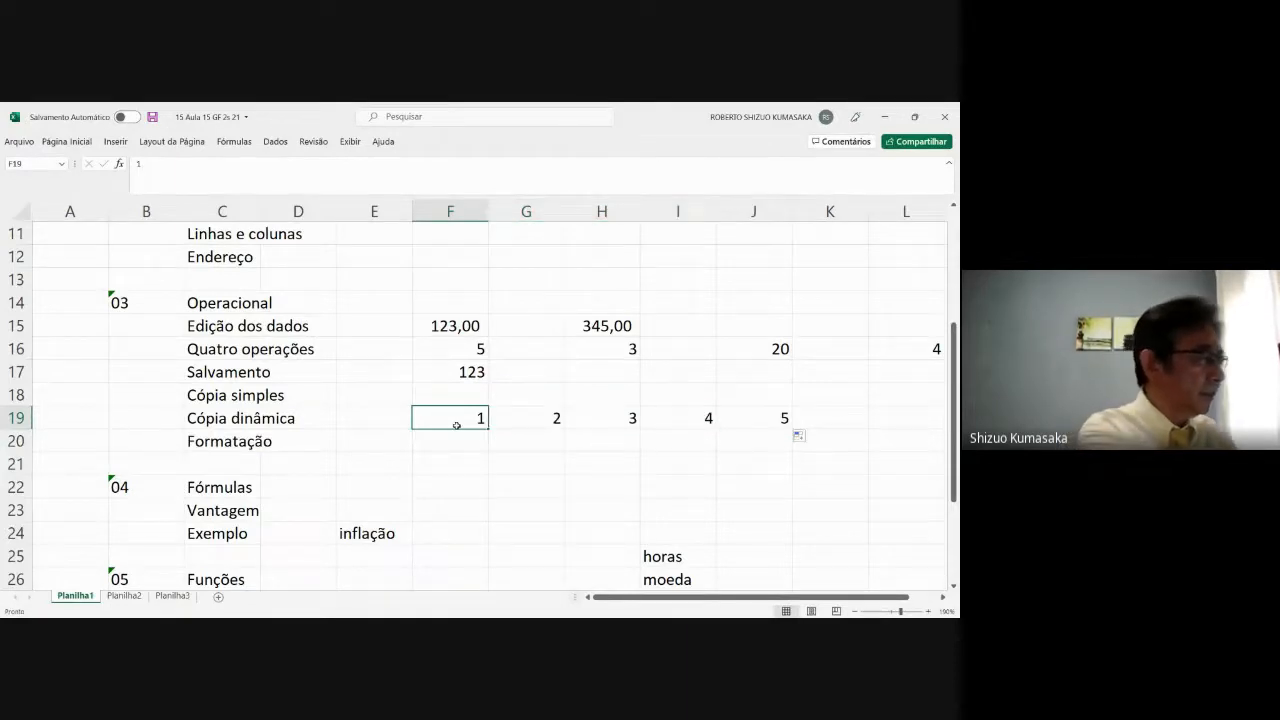
key("shift+Right")
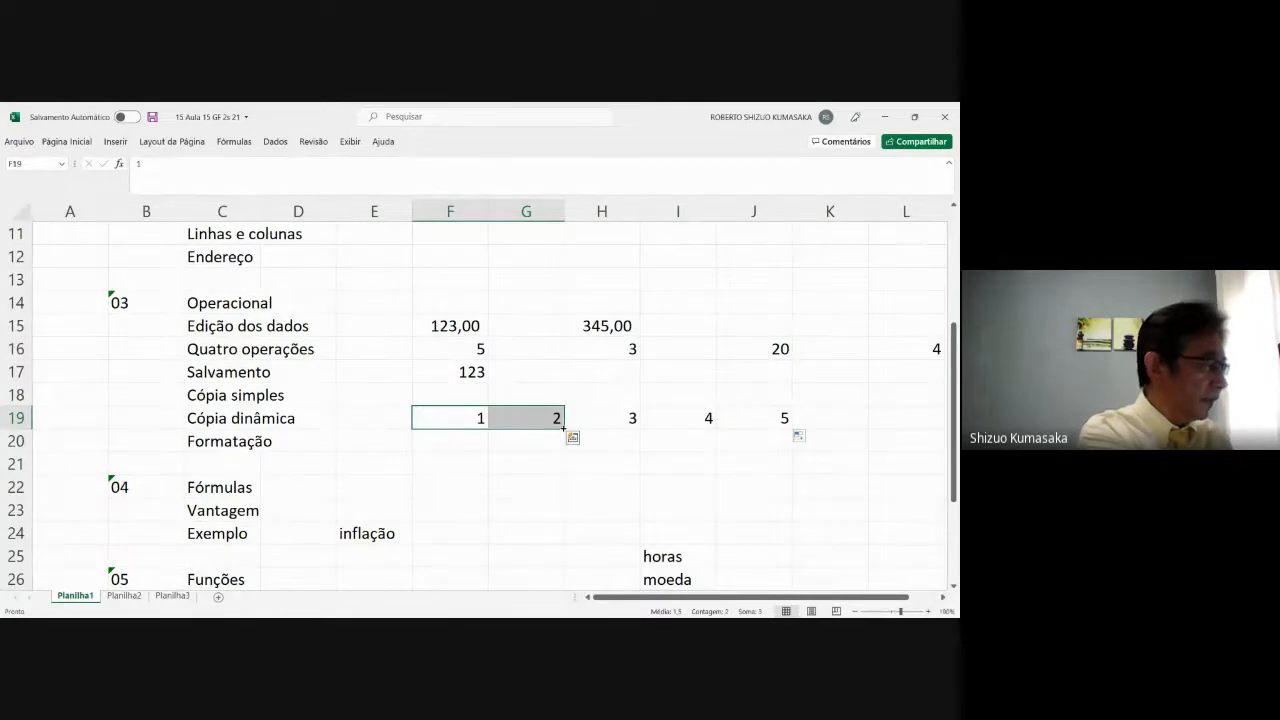
left_click_drag(564, 429, 564, 429)
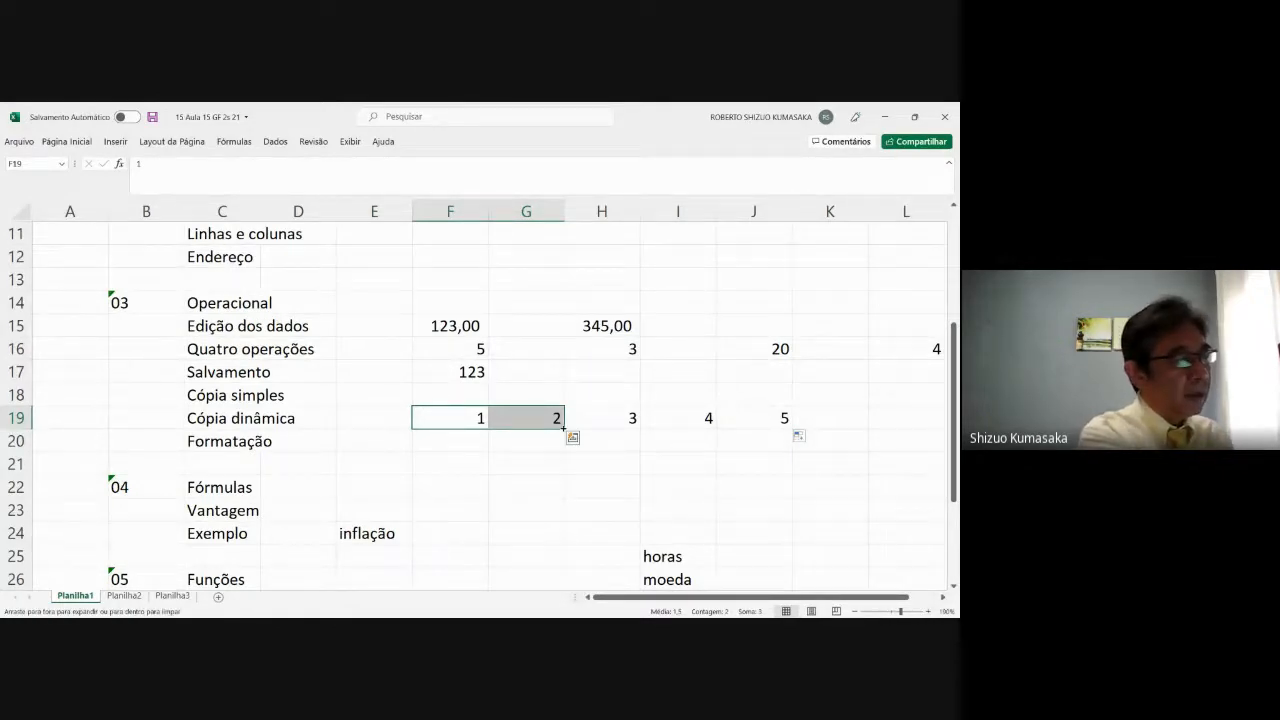
left_click_drag(564, 429, 926, 420)
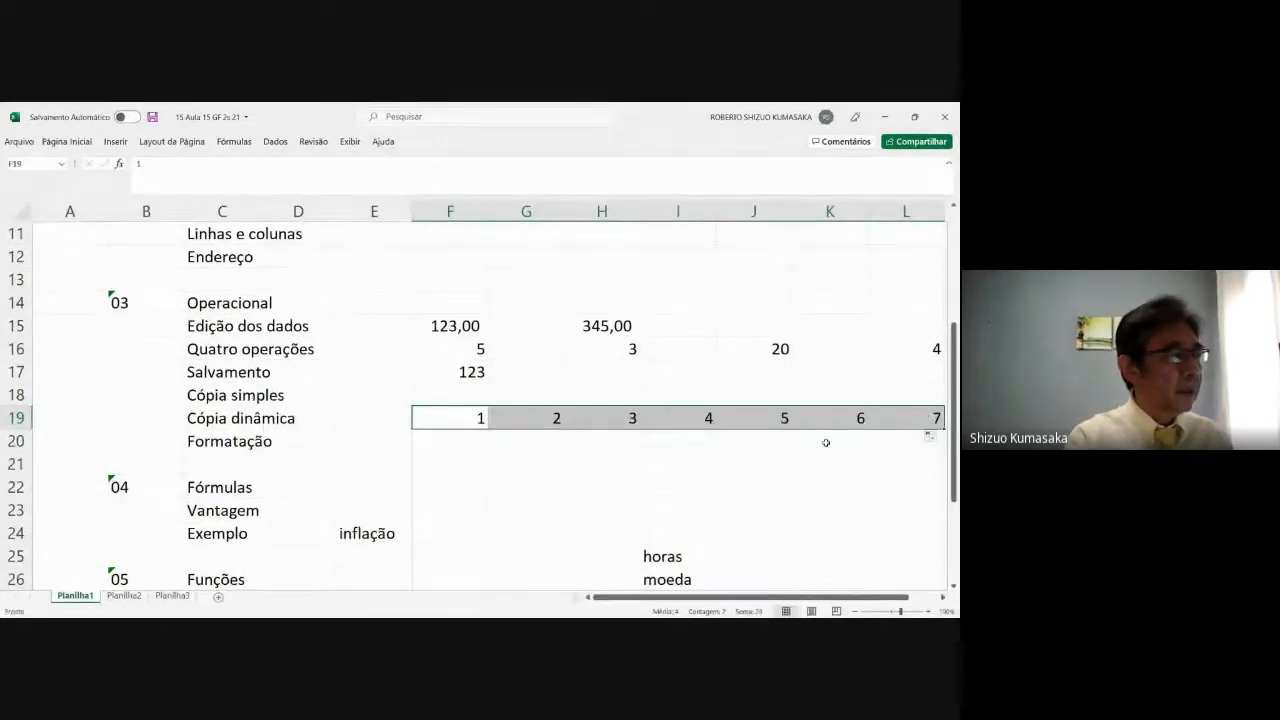
left_click(753, 445)
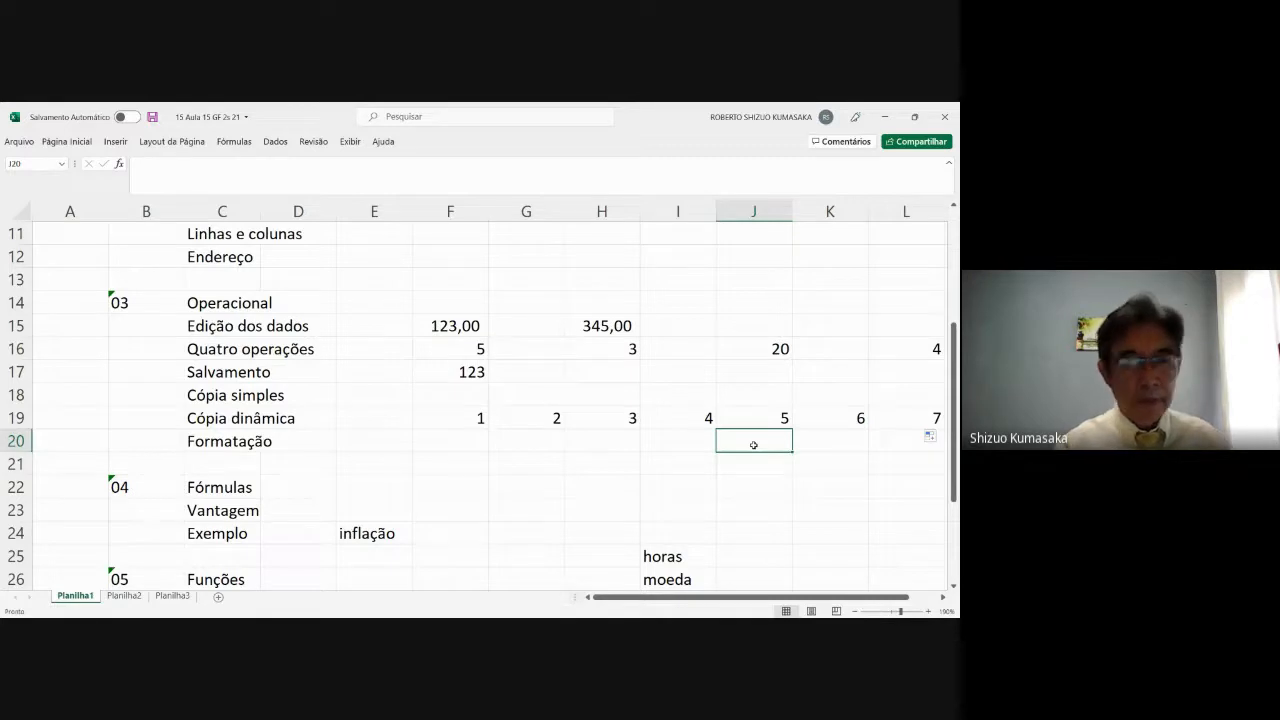
Step: Format cell F19 with the Moeda number category
left_click(463, 421)
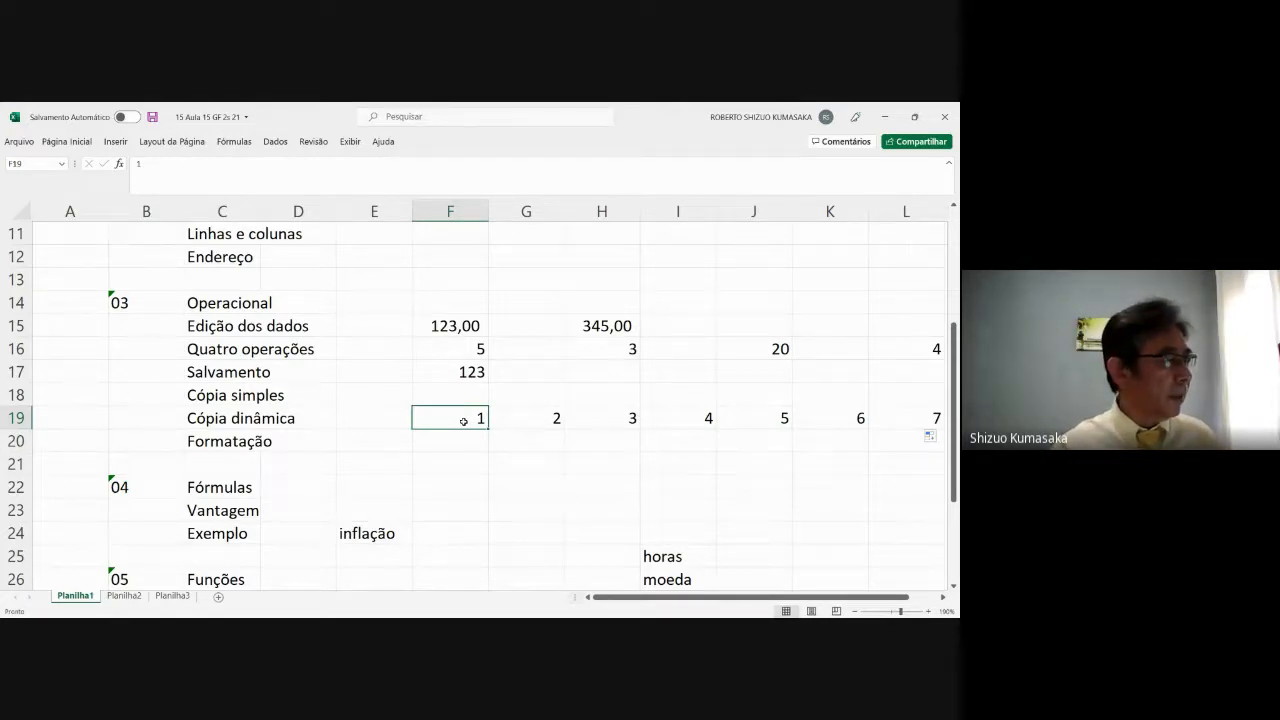
right_click(463, 421)
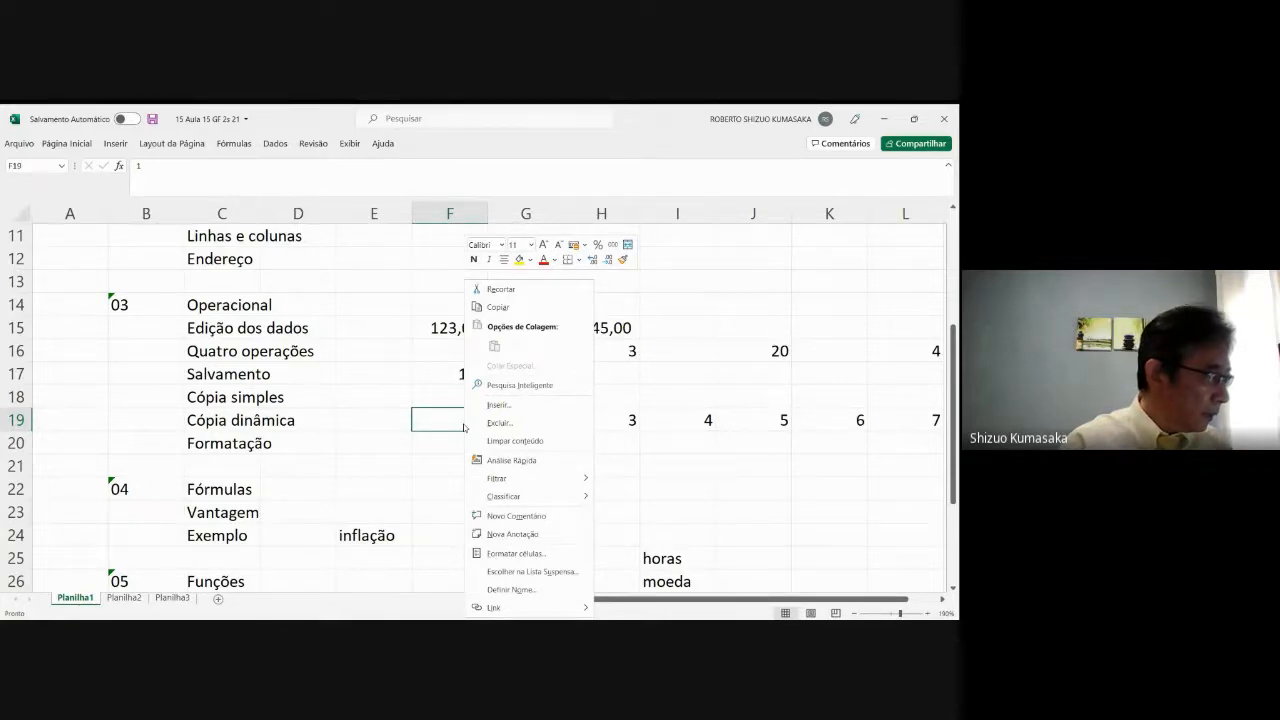
left_click(516, 555)
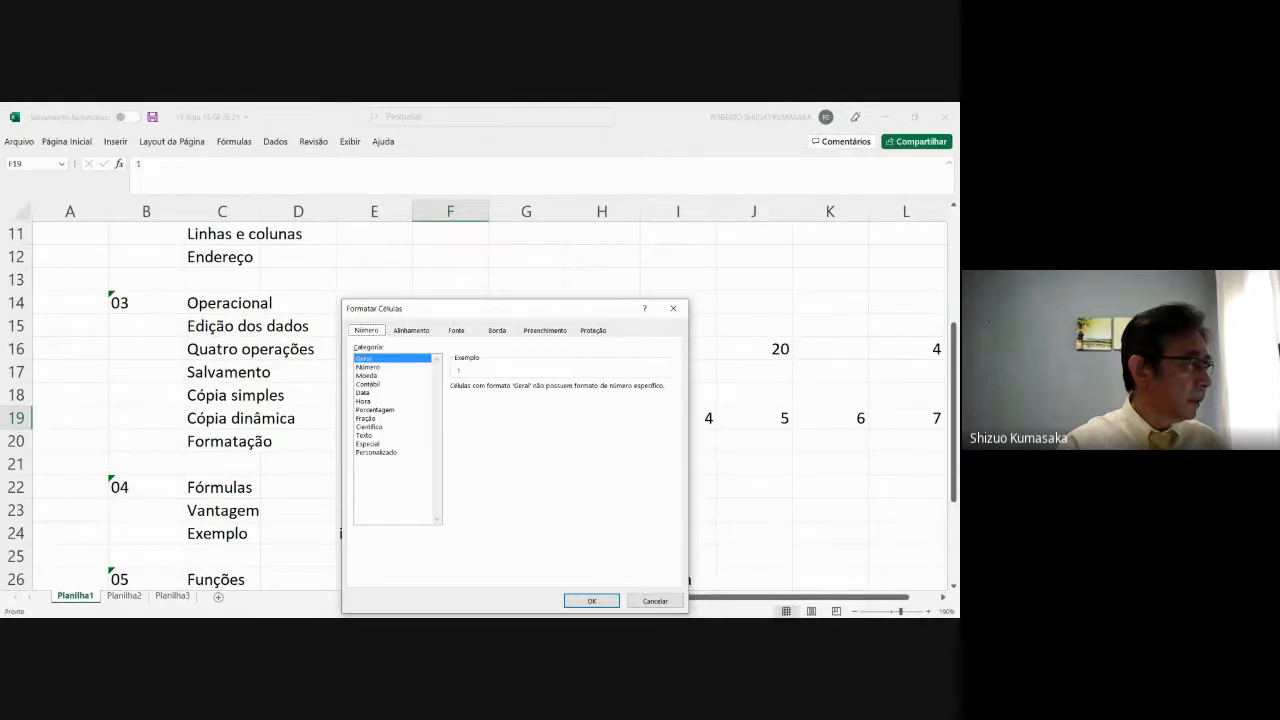
left_click(367, 376)
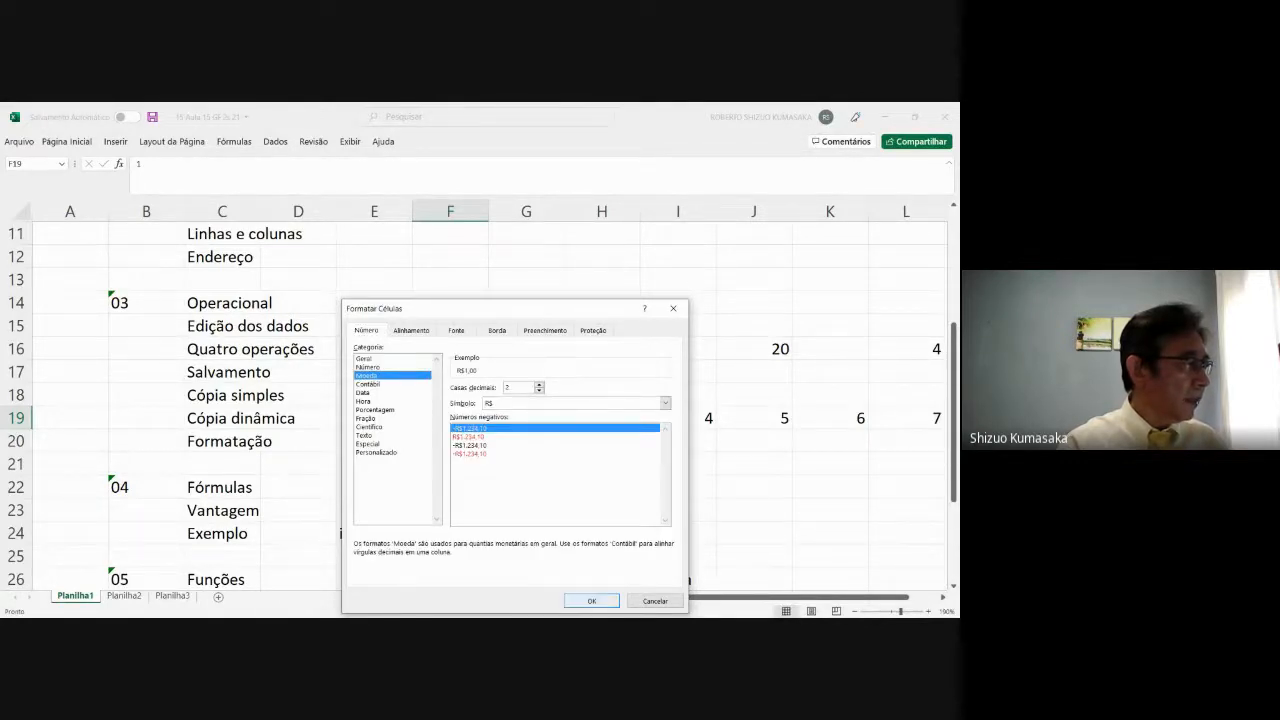
left_click(598, 602)
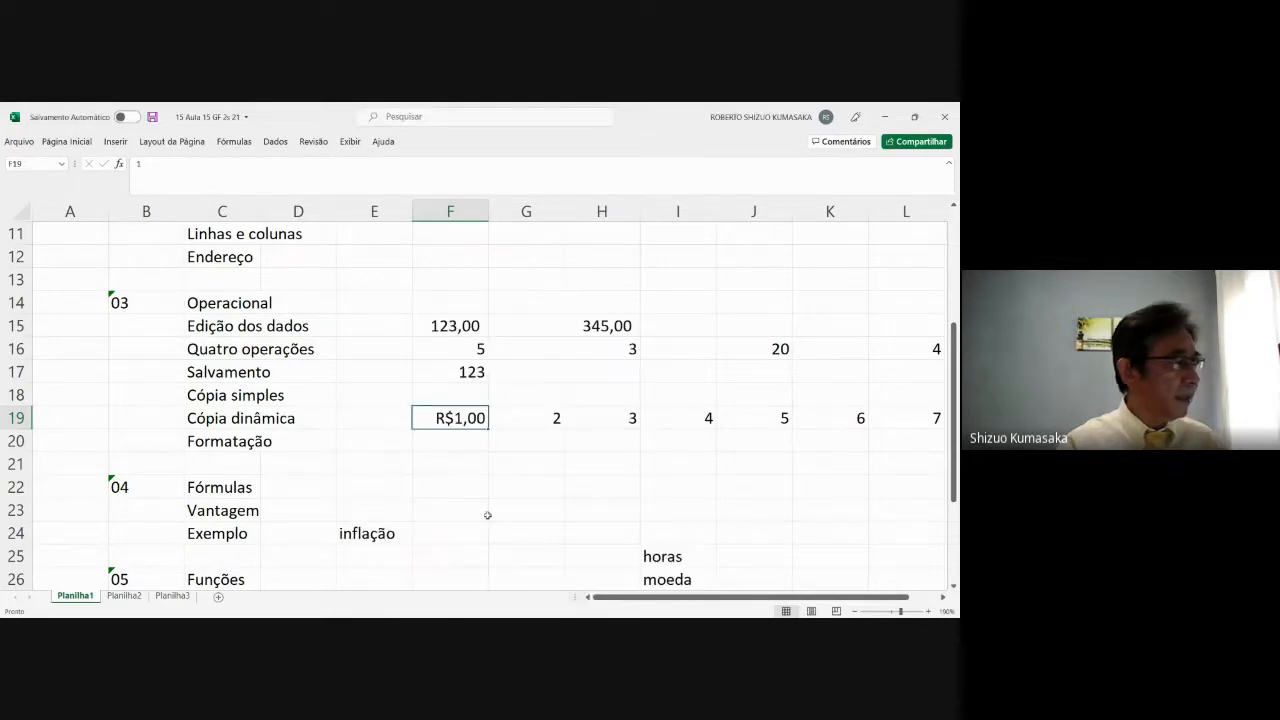
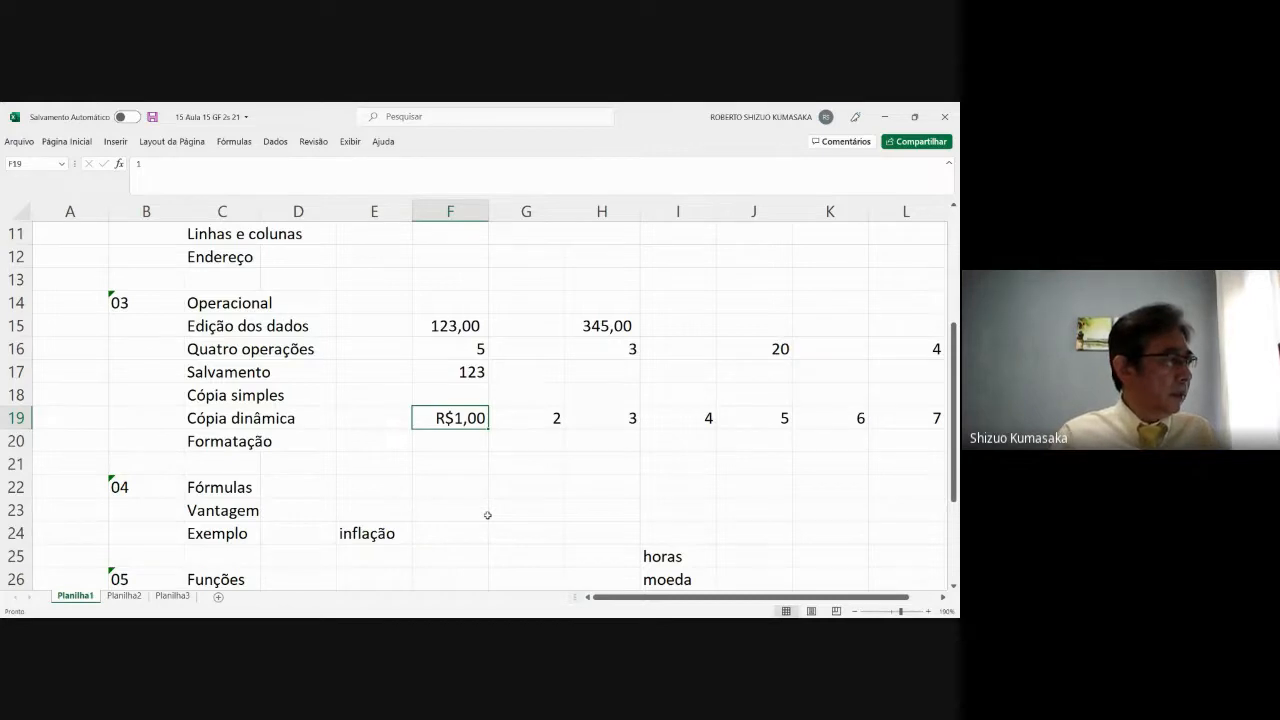
Step: Enter the date 18/11 in F20 on the Formatação row
left_click(954, 587)
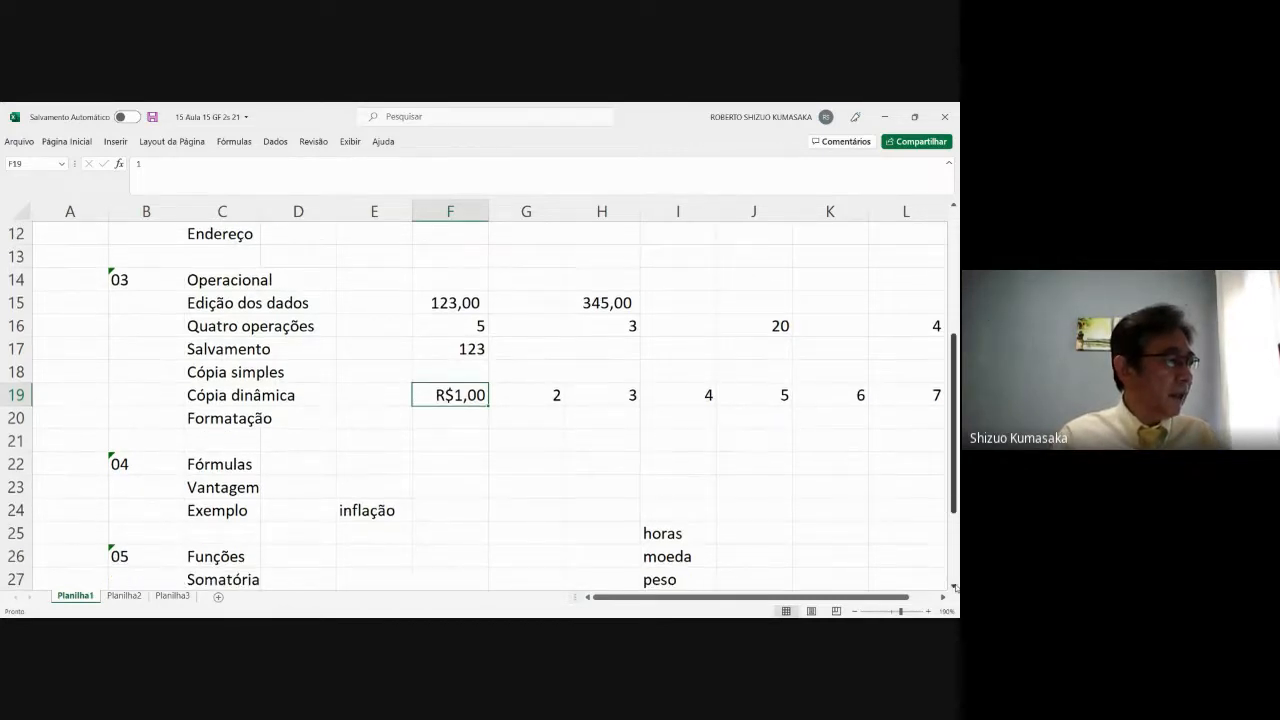
left_click(954, 587)
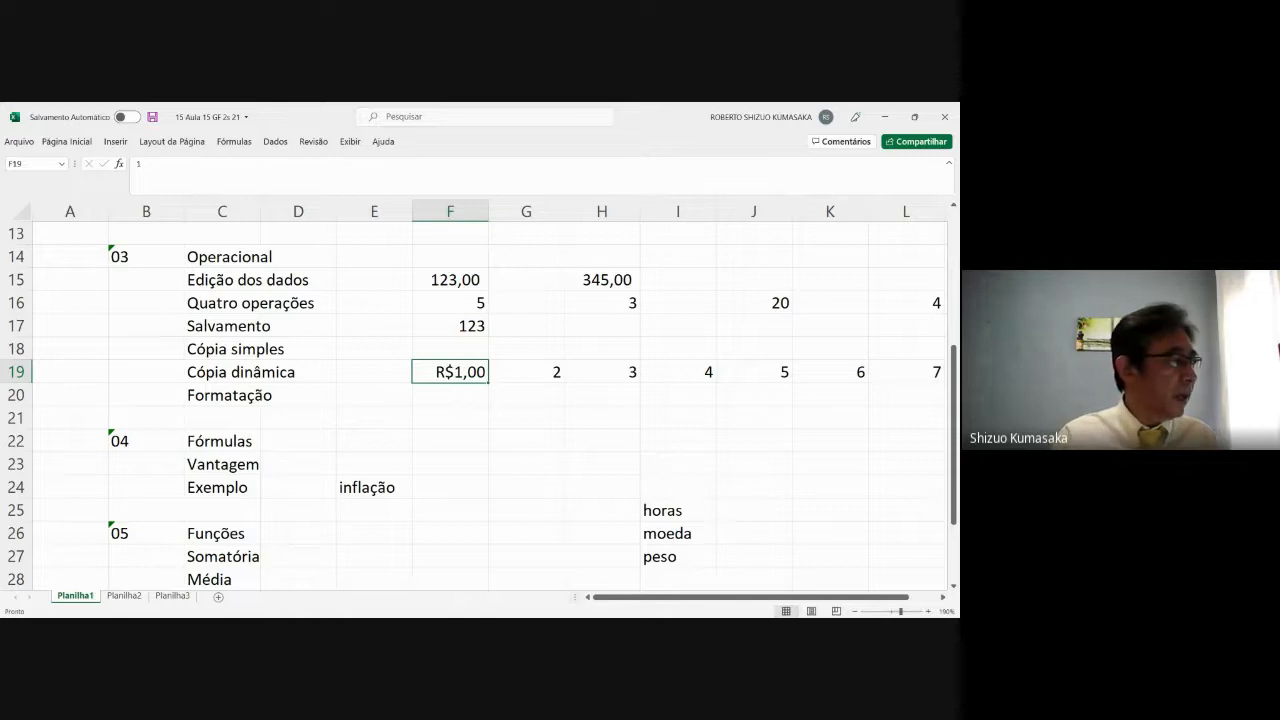
left_click(447, 394)
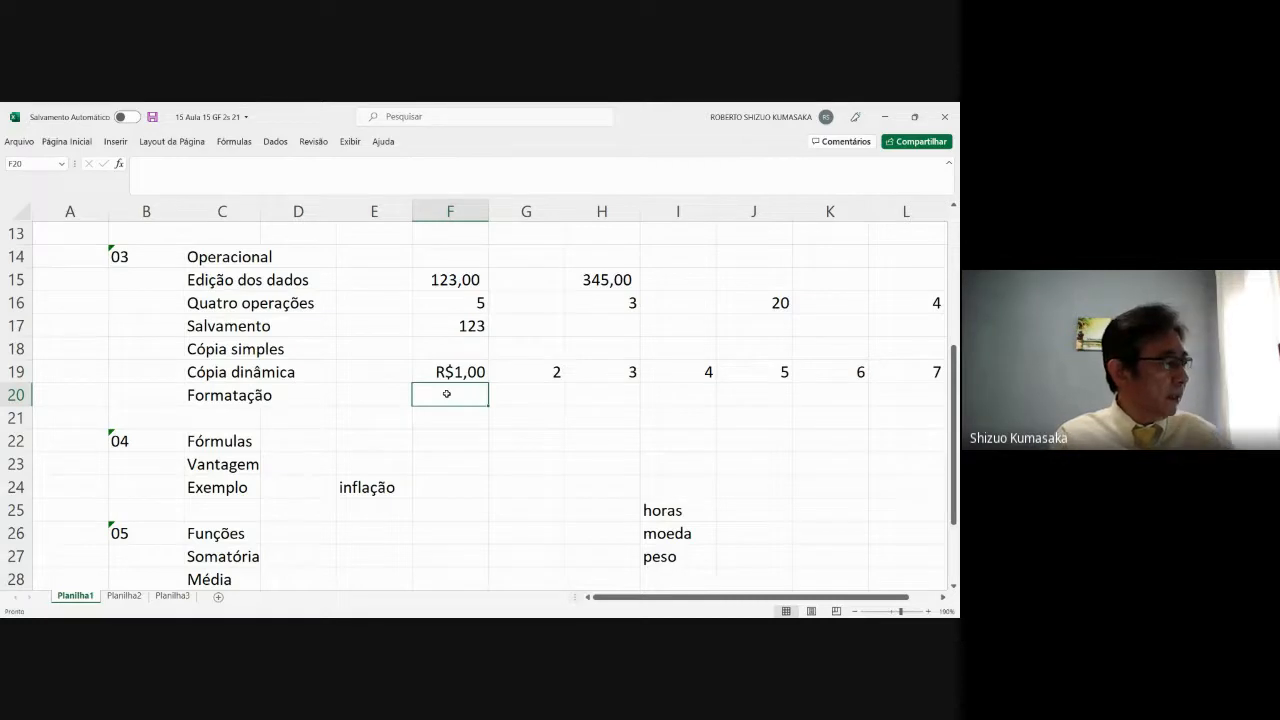
type("18")
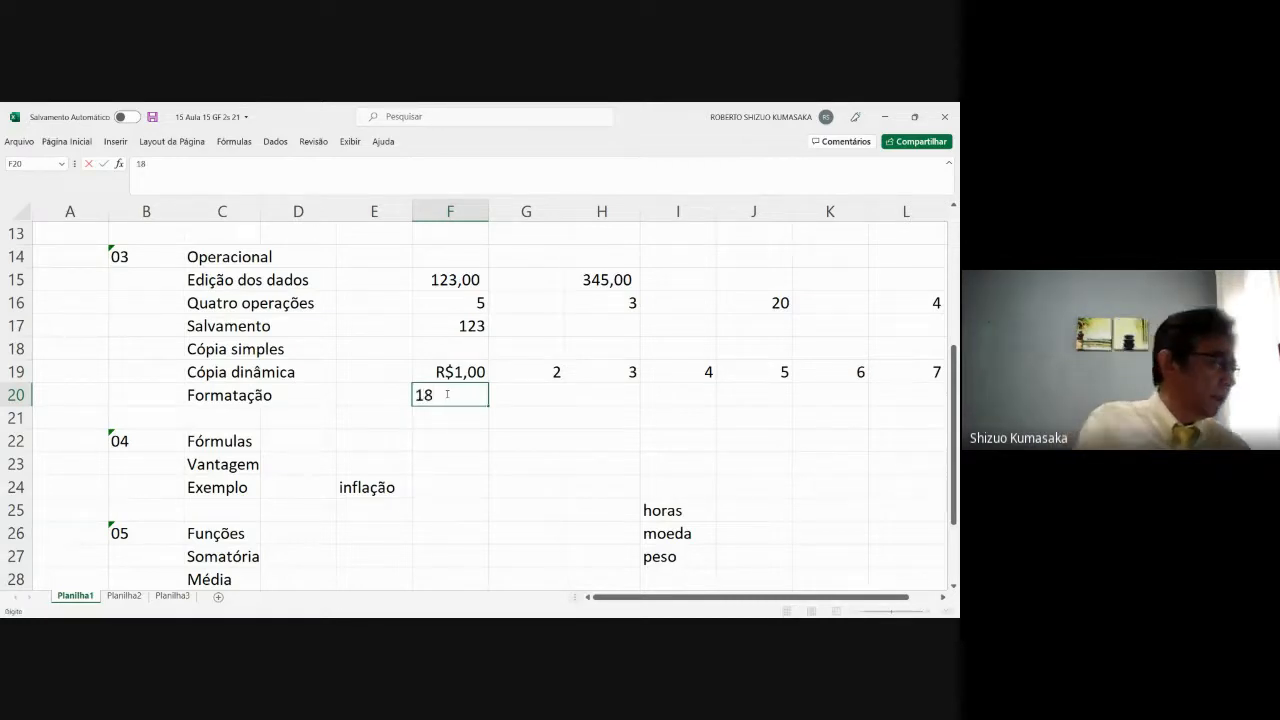
type("/11")
key("Return")
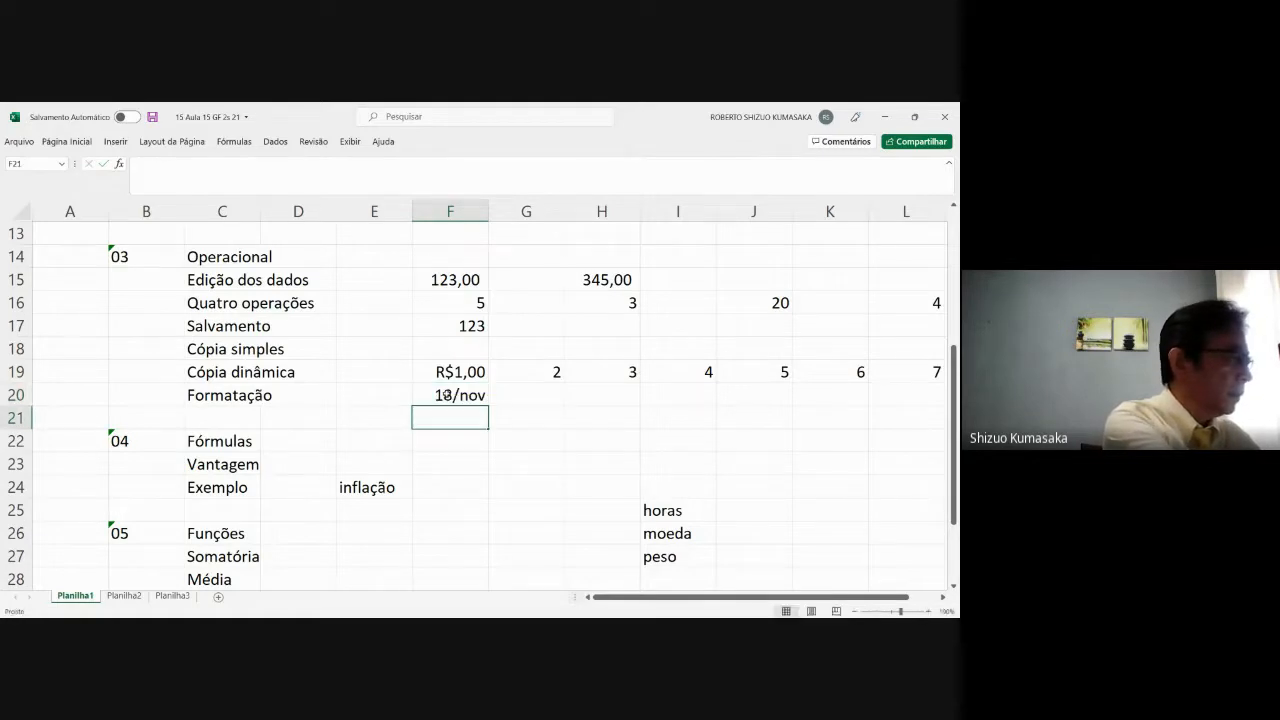
Step: Enter the formula =F20+150 in G20 to add 150 days to the date in F20
left_click(447, 395)
key("Right")
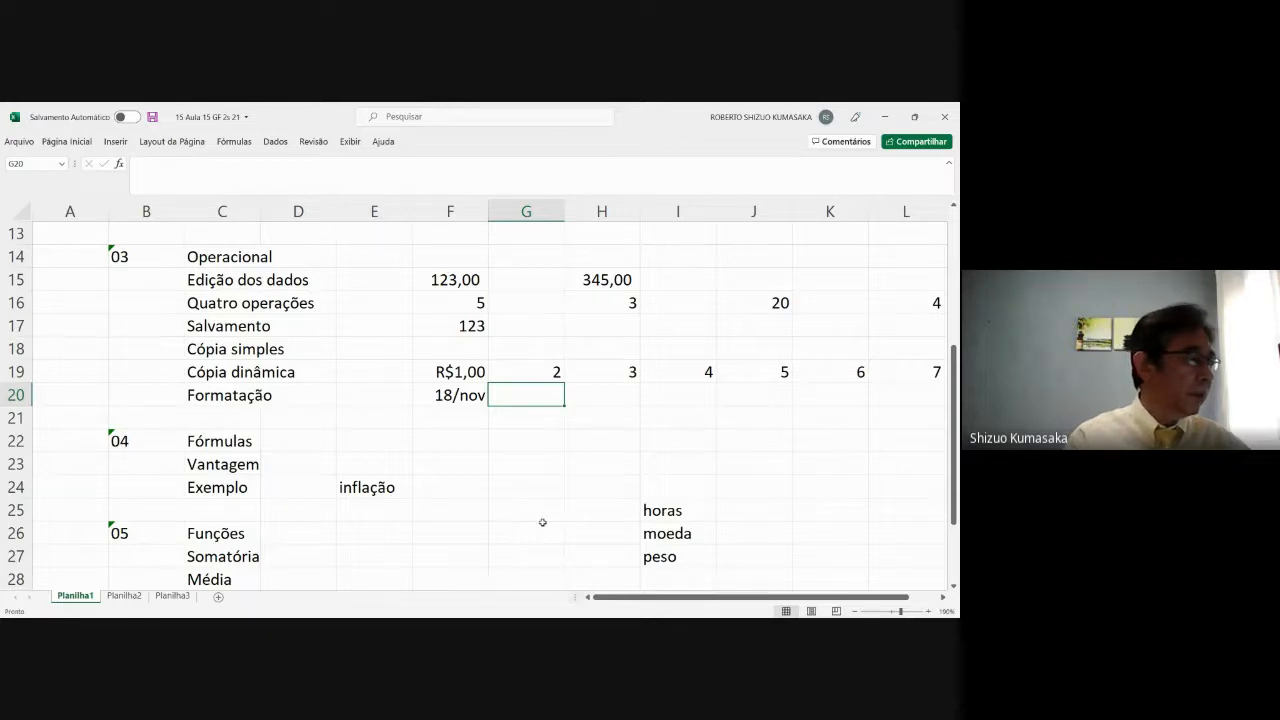
type("=")
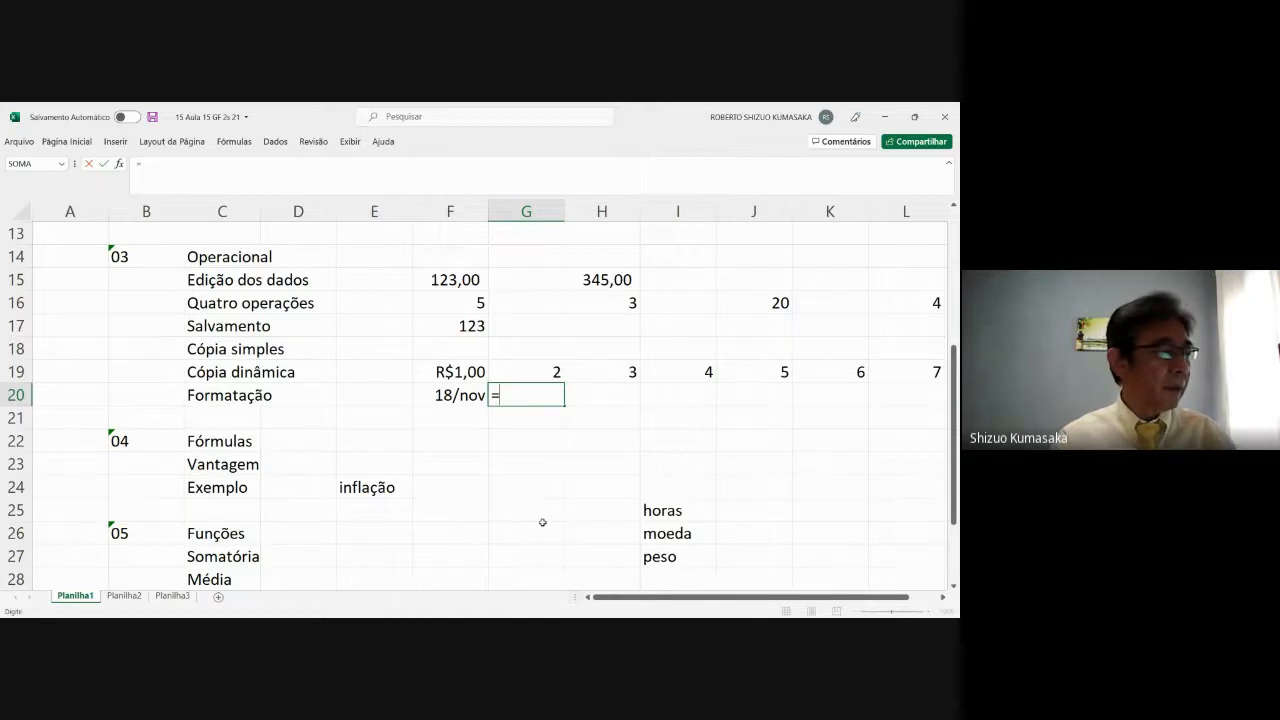
left_click(542, 517)
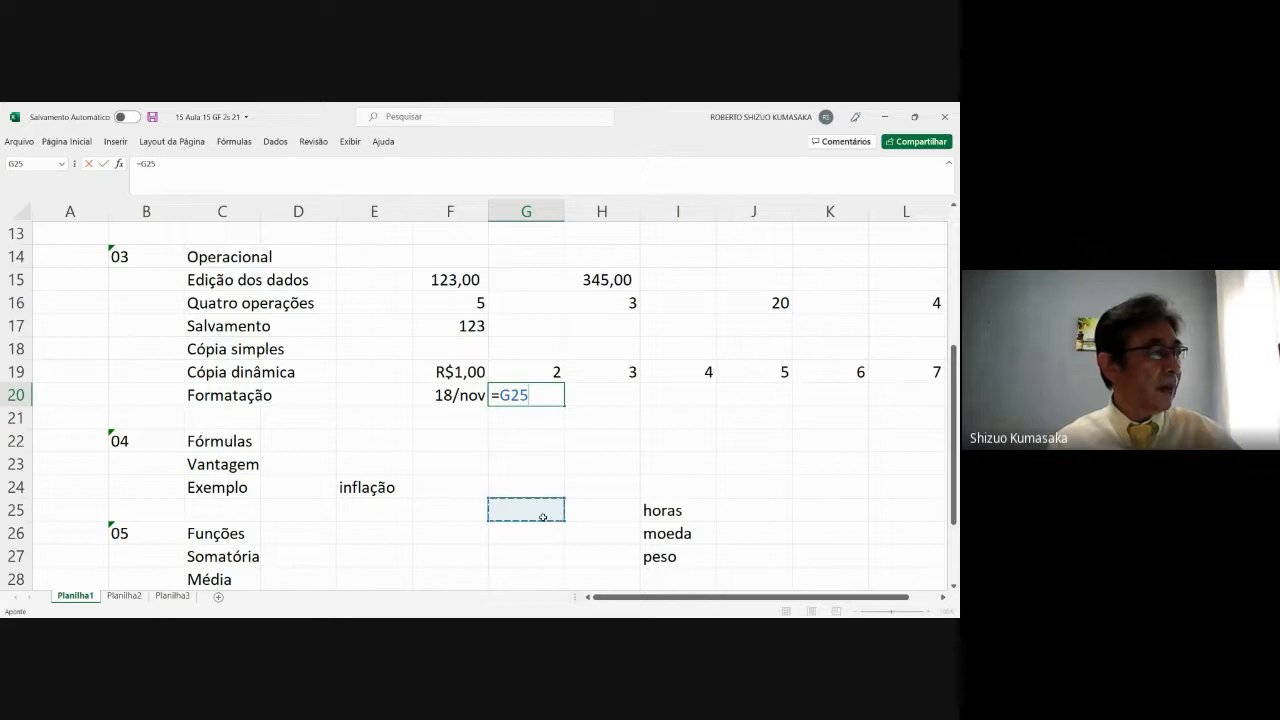
key("Left")
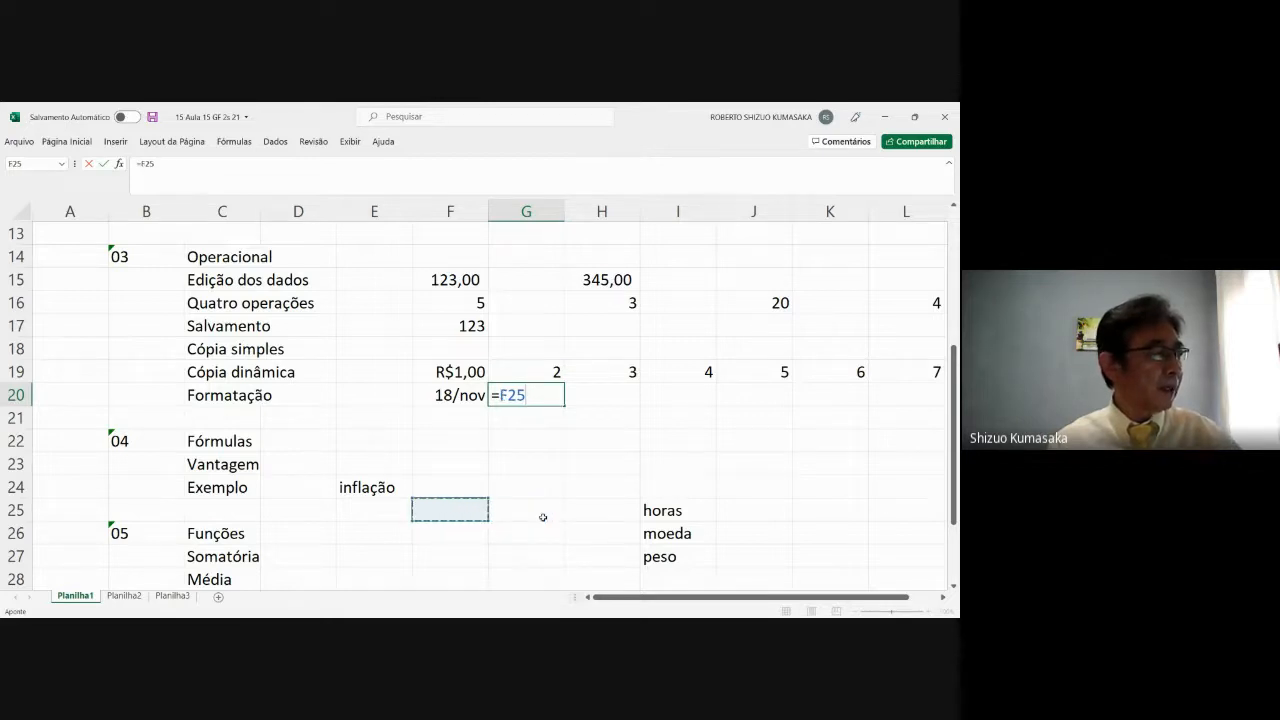
key("Up")
key("Up")
key("Up")
key("Up")
key("Up")
key("Up")
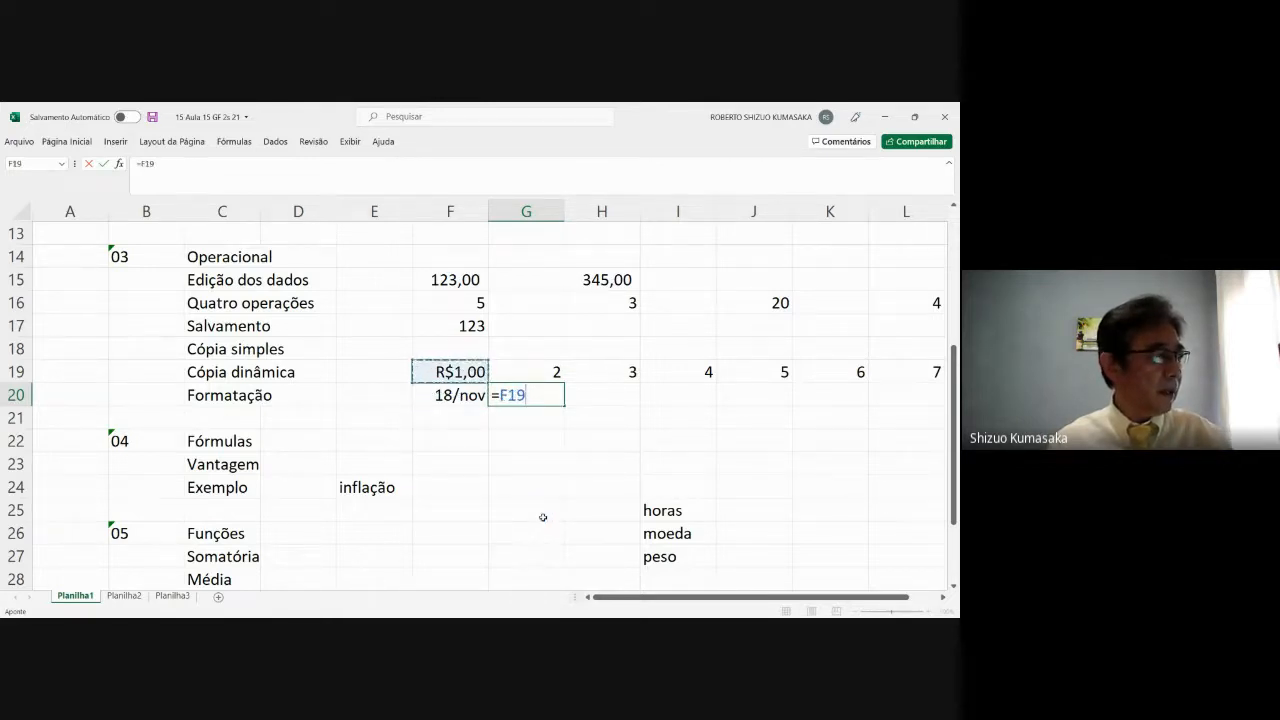
key("Down")
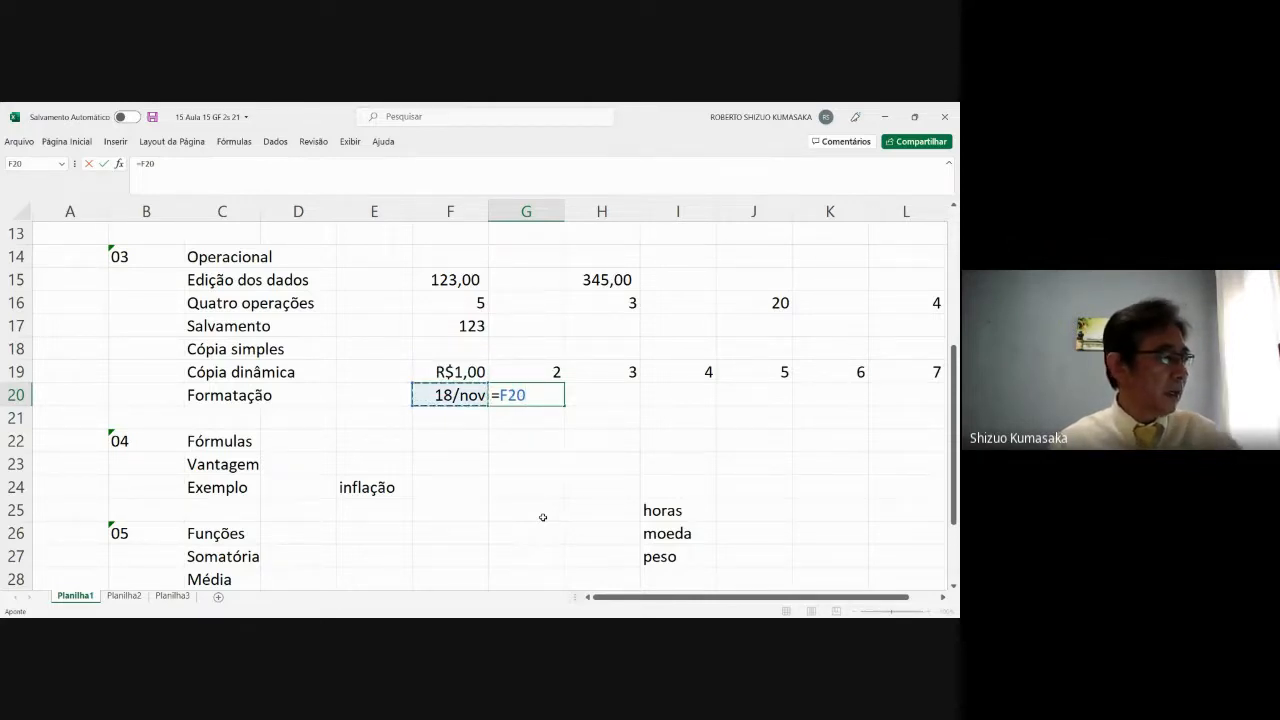
type("-")
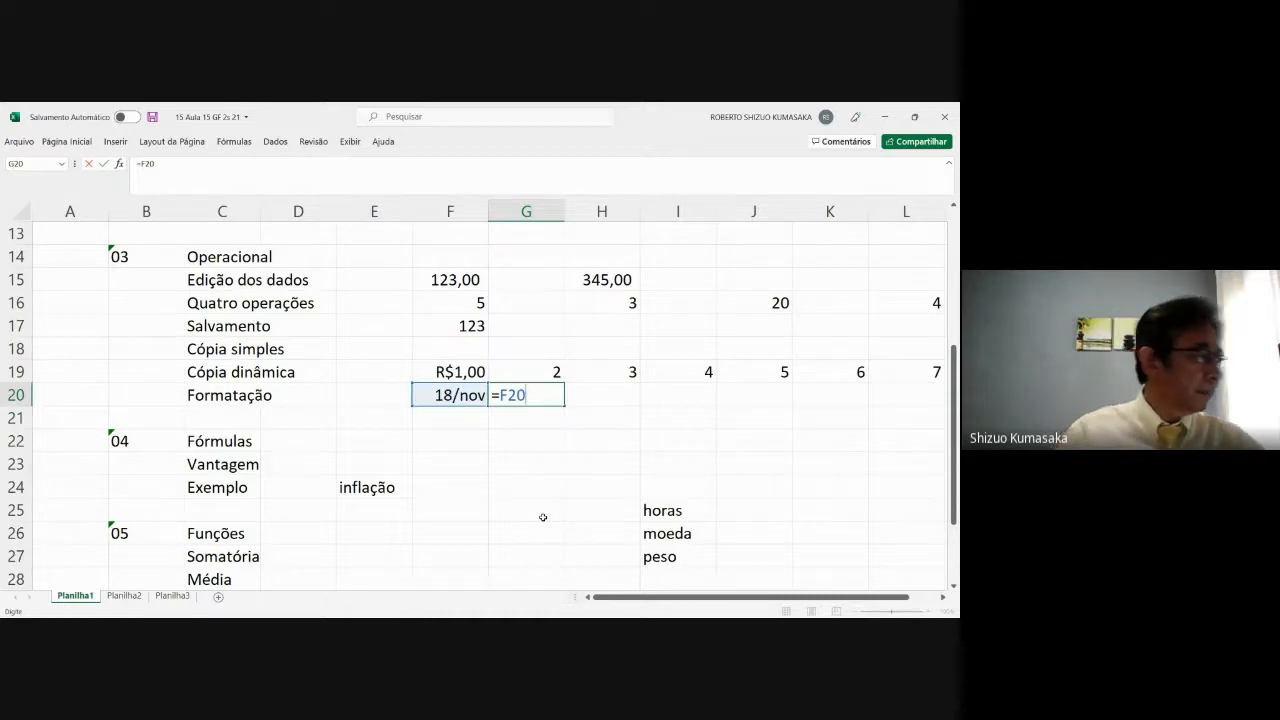
type("+150")
key("Return")
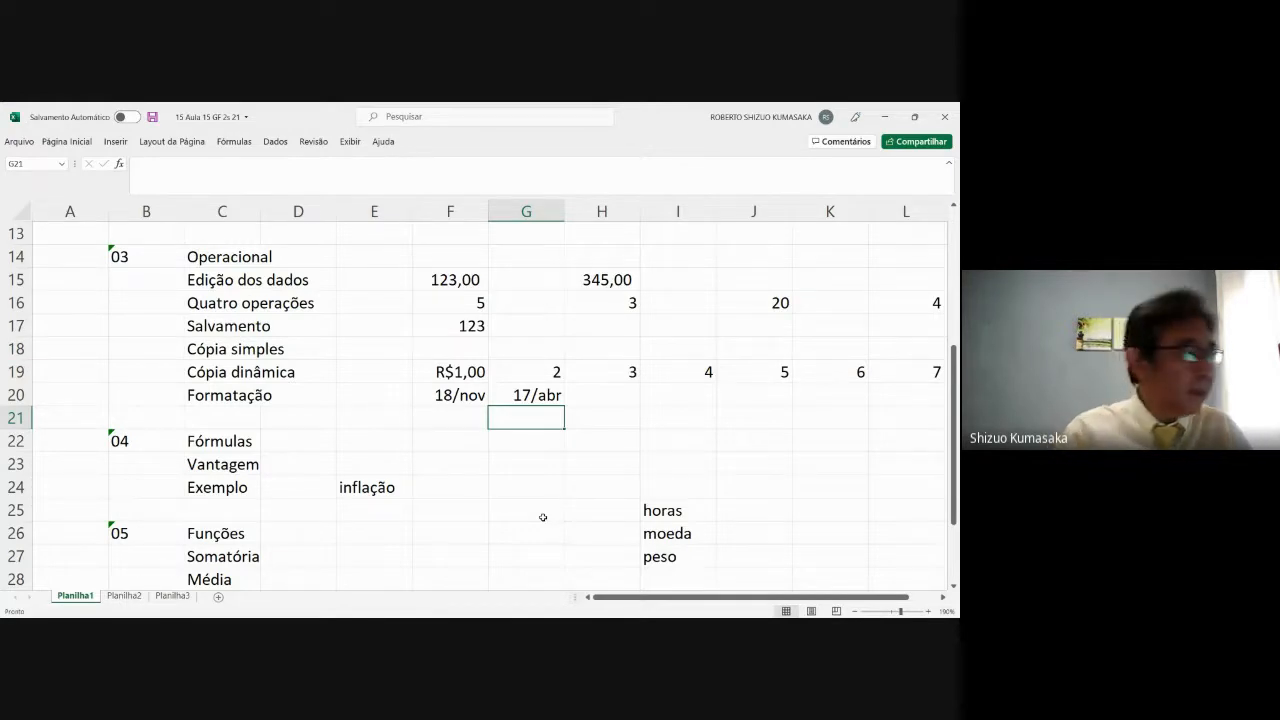
Step: Review the date stored in F20 and the formula behind the date in G20
key("Up")
key("Left")
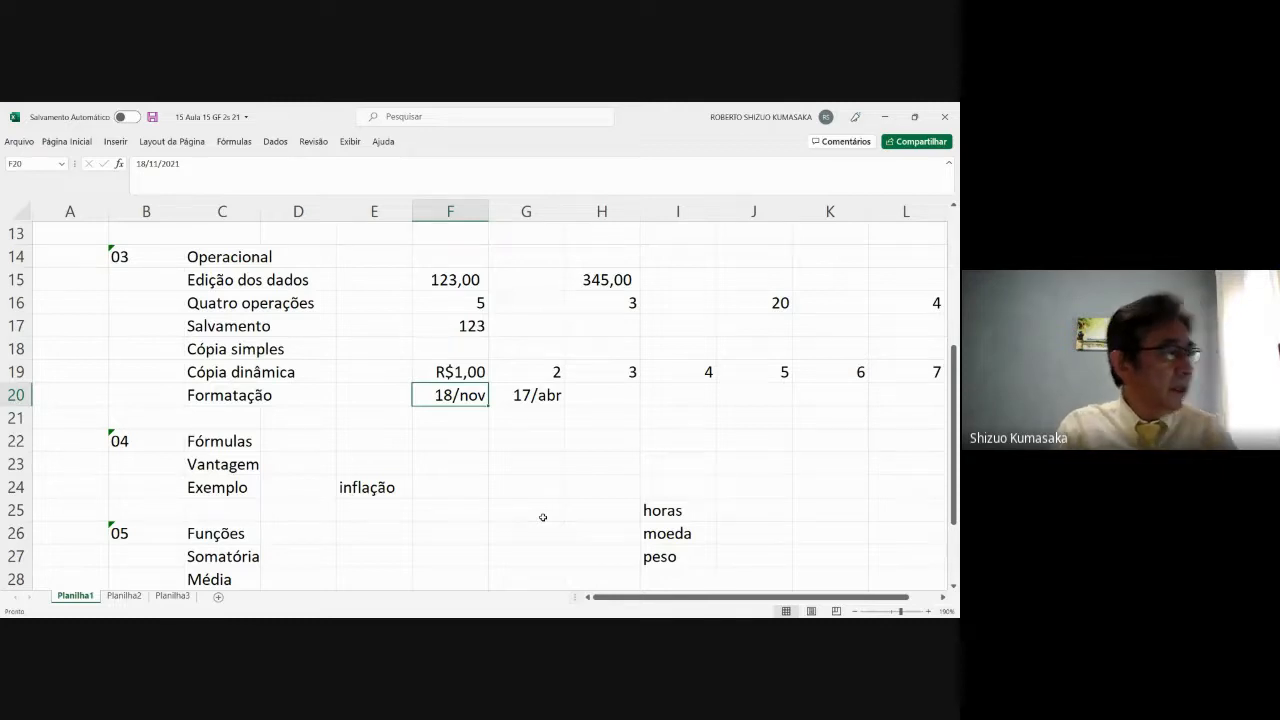
key("Right")
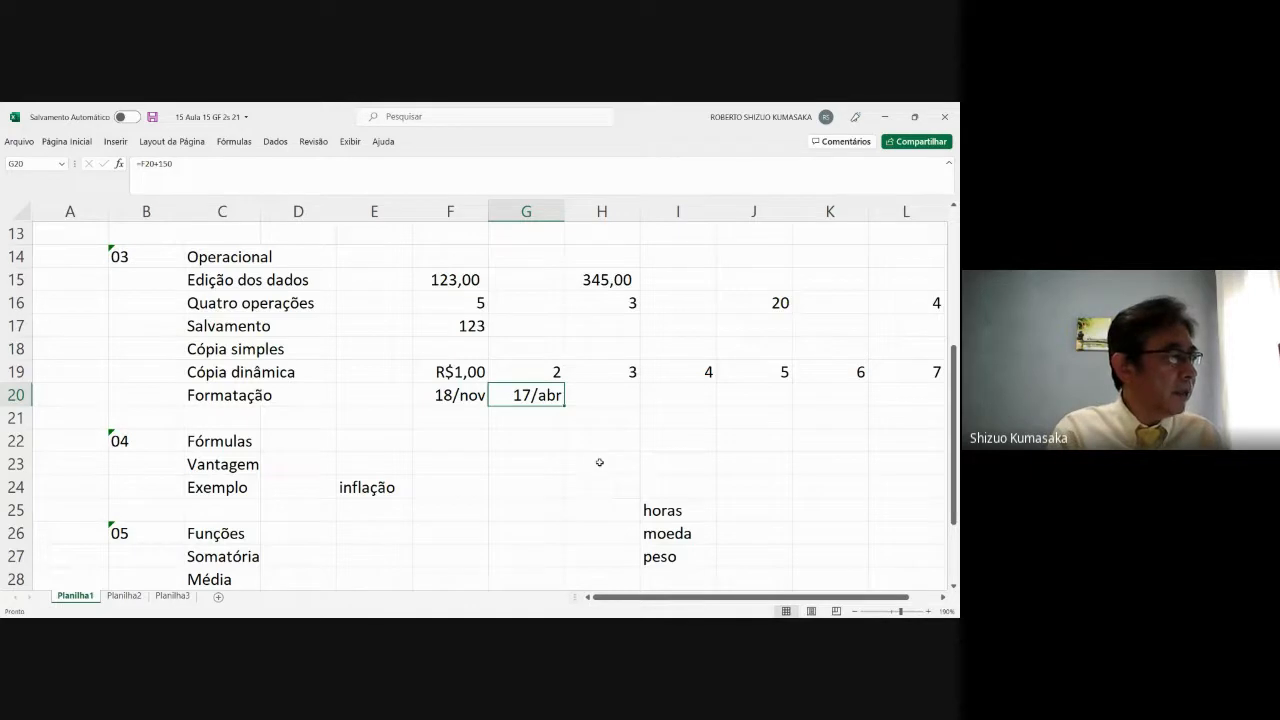
Step: Review the number format categories offered for cell H19 without applying any
left_click(629, 371)
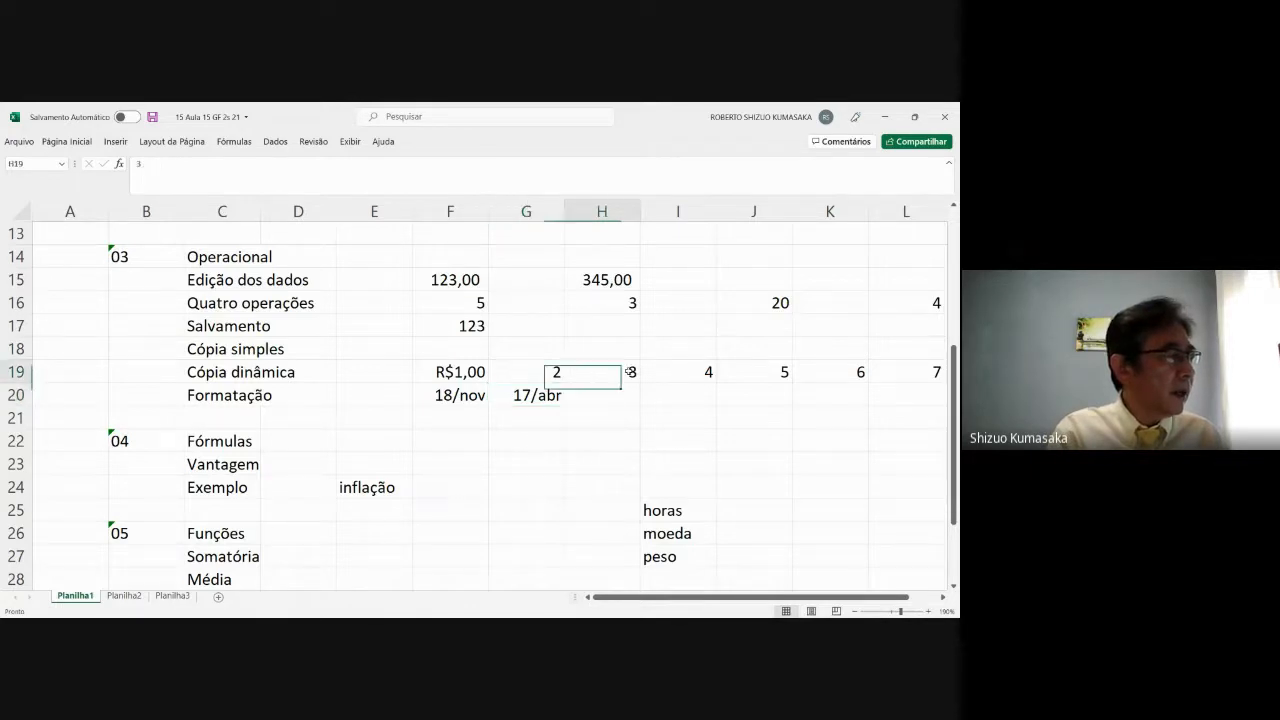
right_click(629, 372)
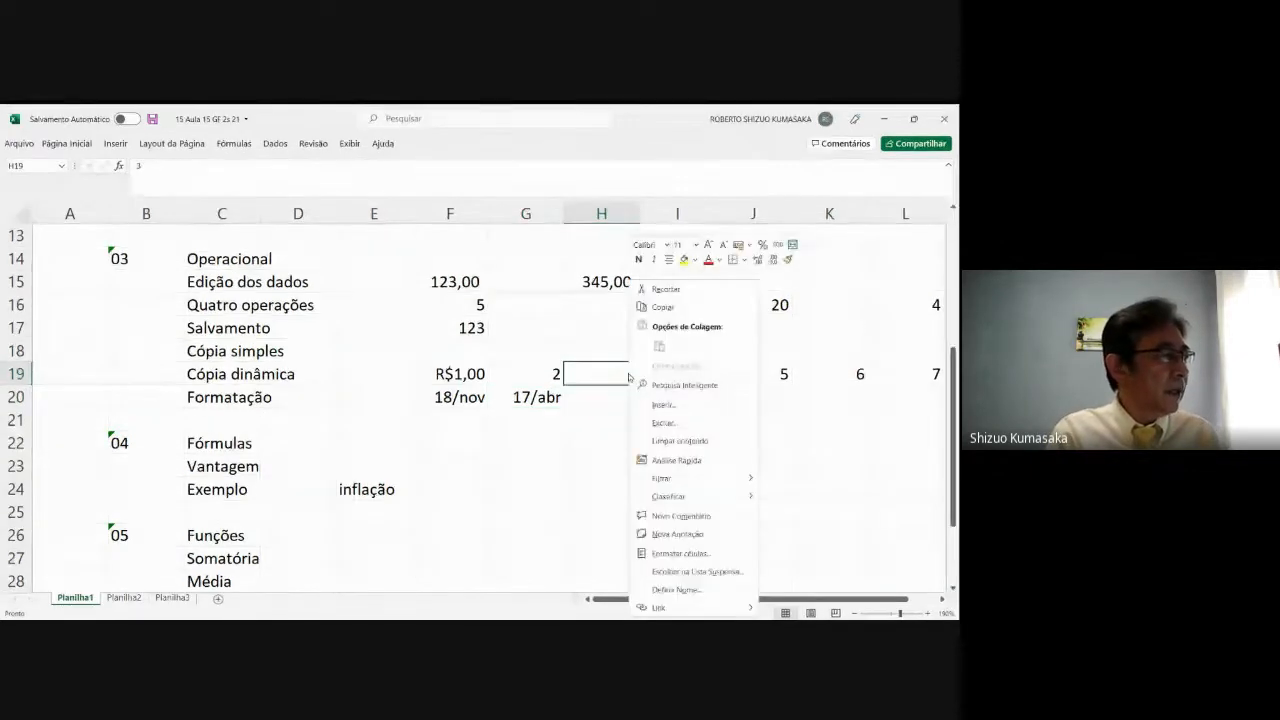
left_click(662, 555)
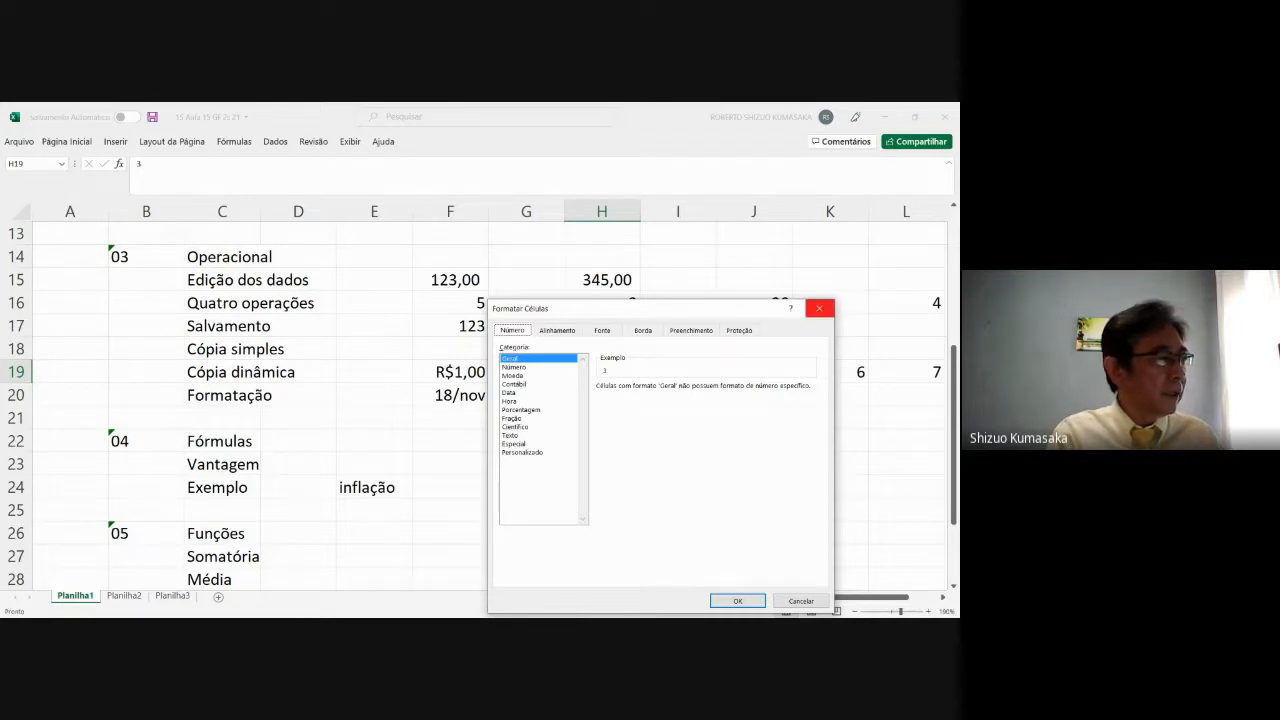
left_click(820, 308)
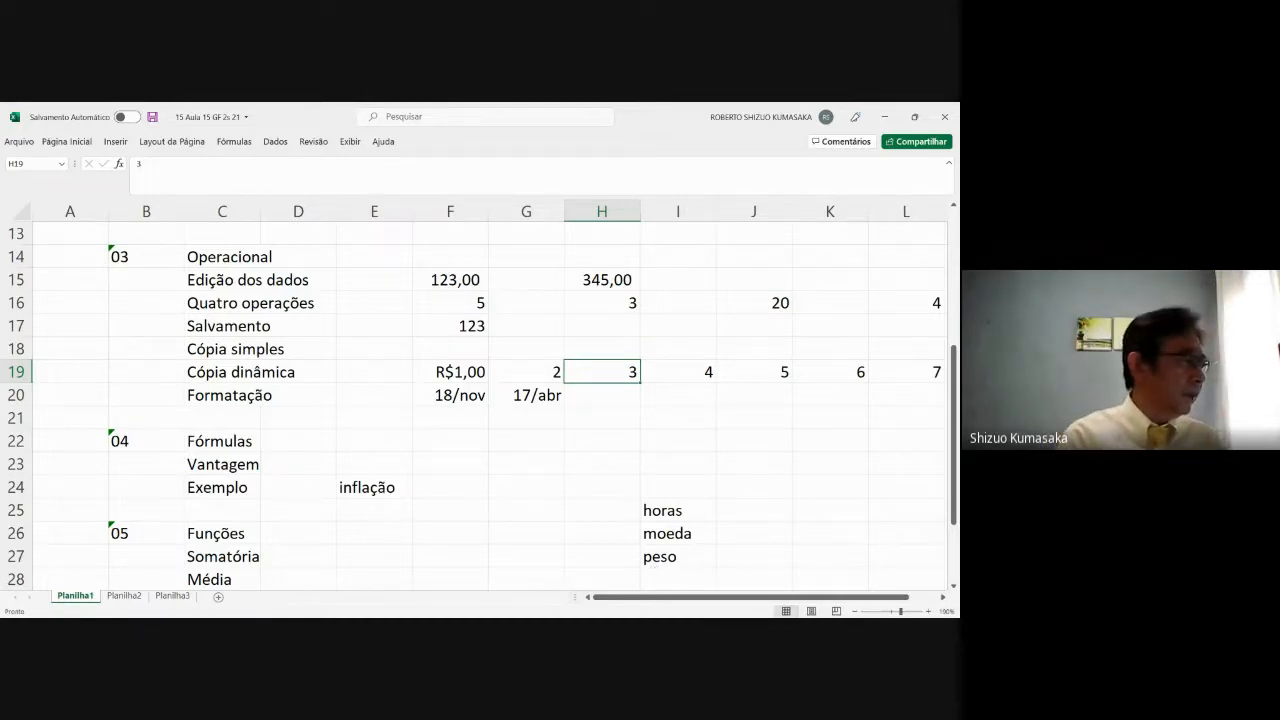
Step: Enter 4 in F23 and 5 in G23 on the Vantagem row, and add them in H23 with =F23+G23
left_click(456, 463)
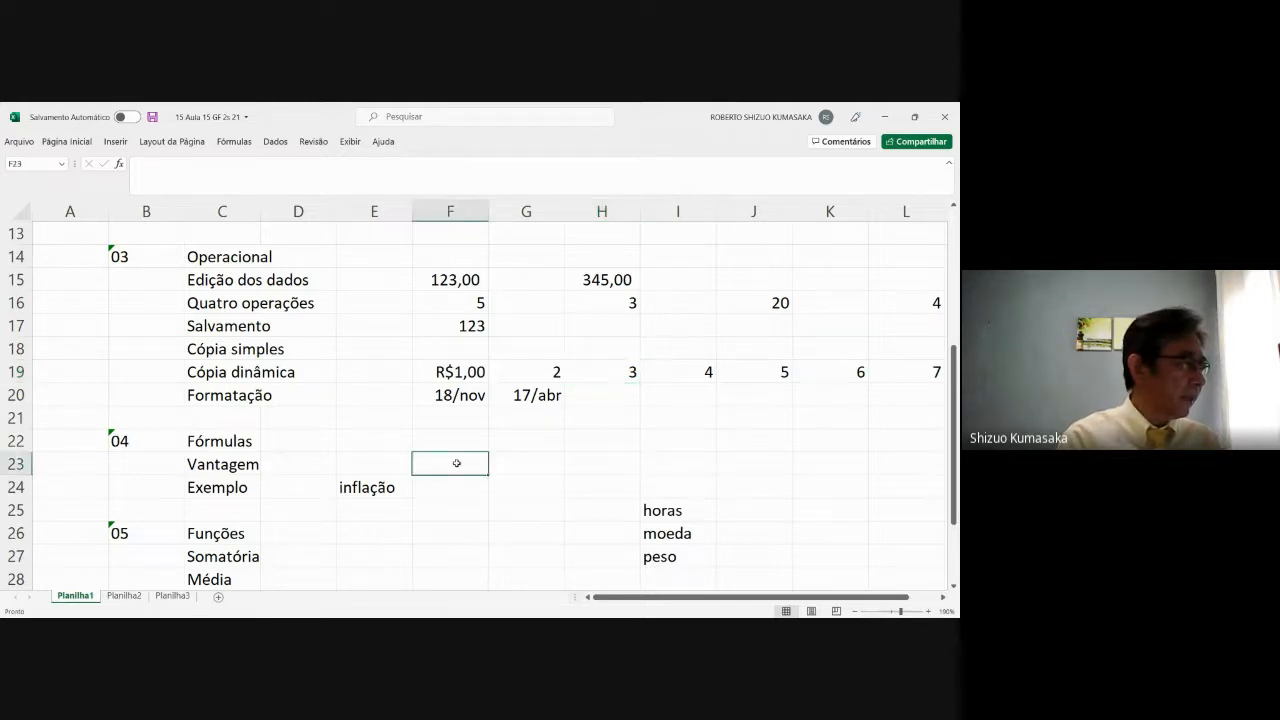
type("4")
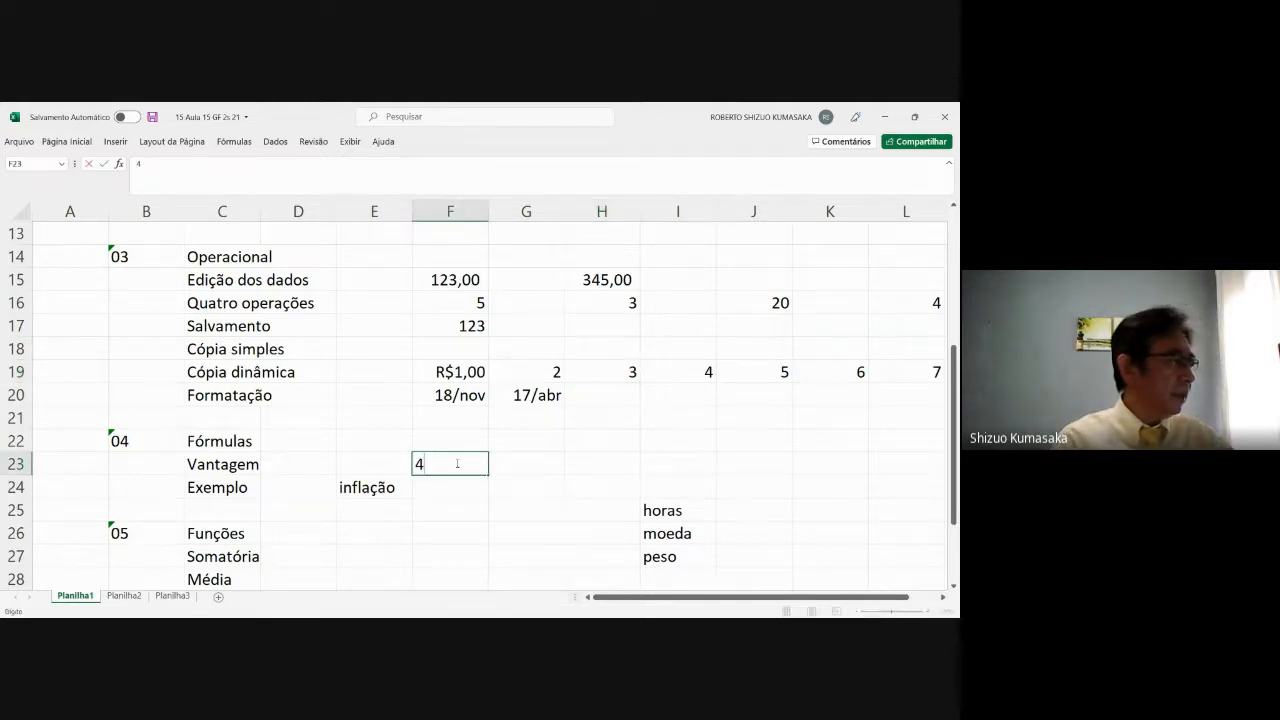
key("Tab")
type("5")
key("Tab")
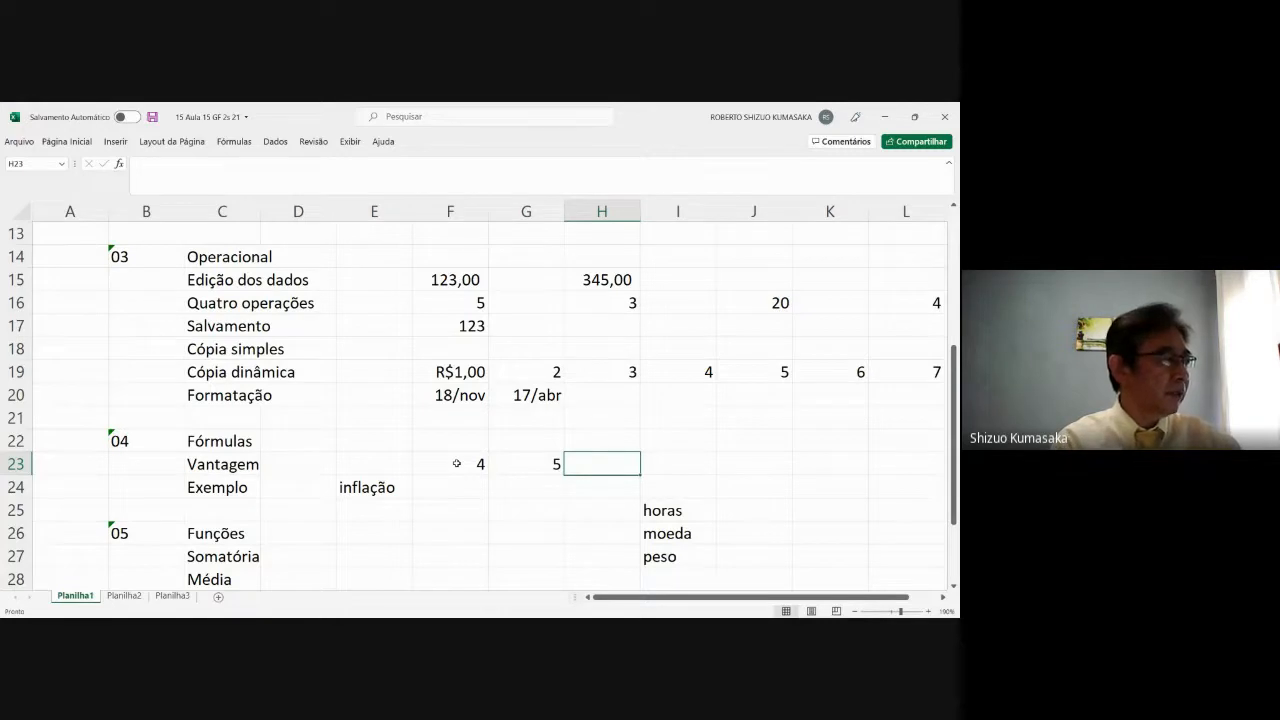
type("=")
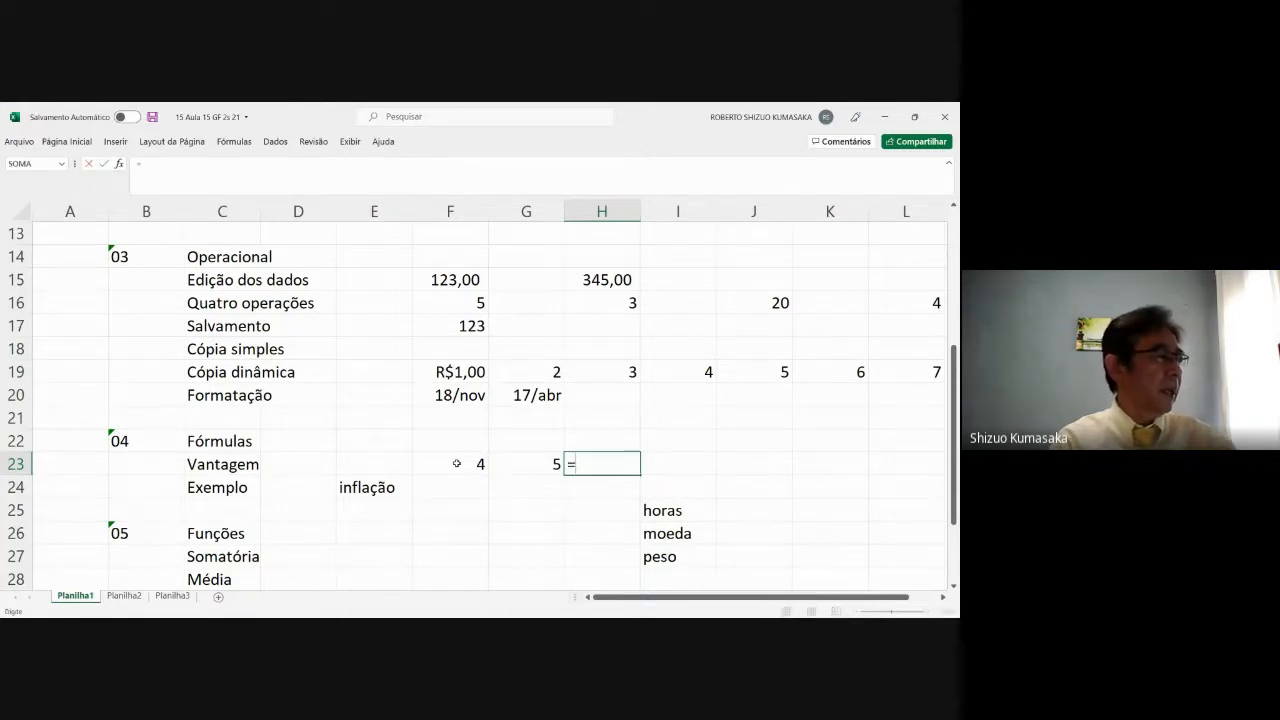
left_click(456, 463)
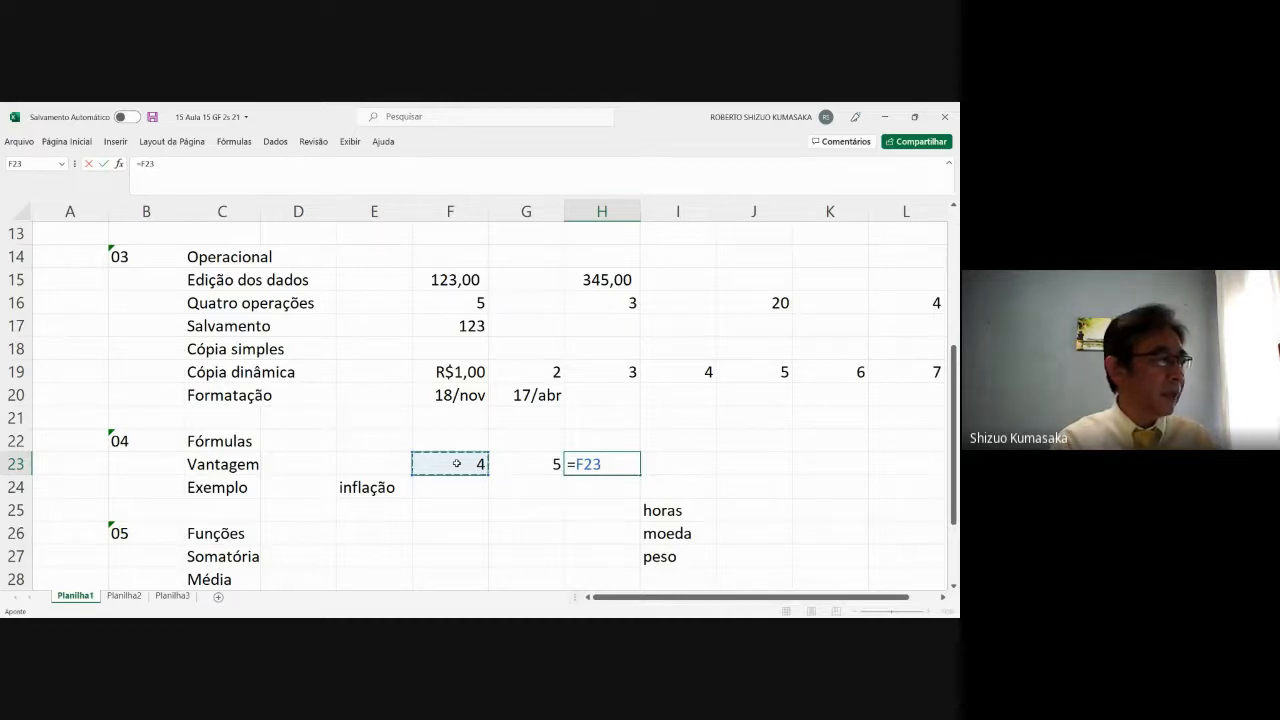
type("+")
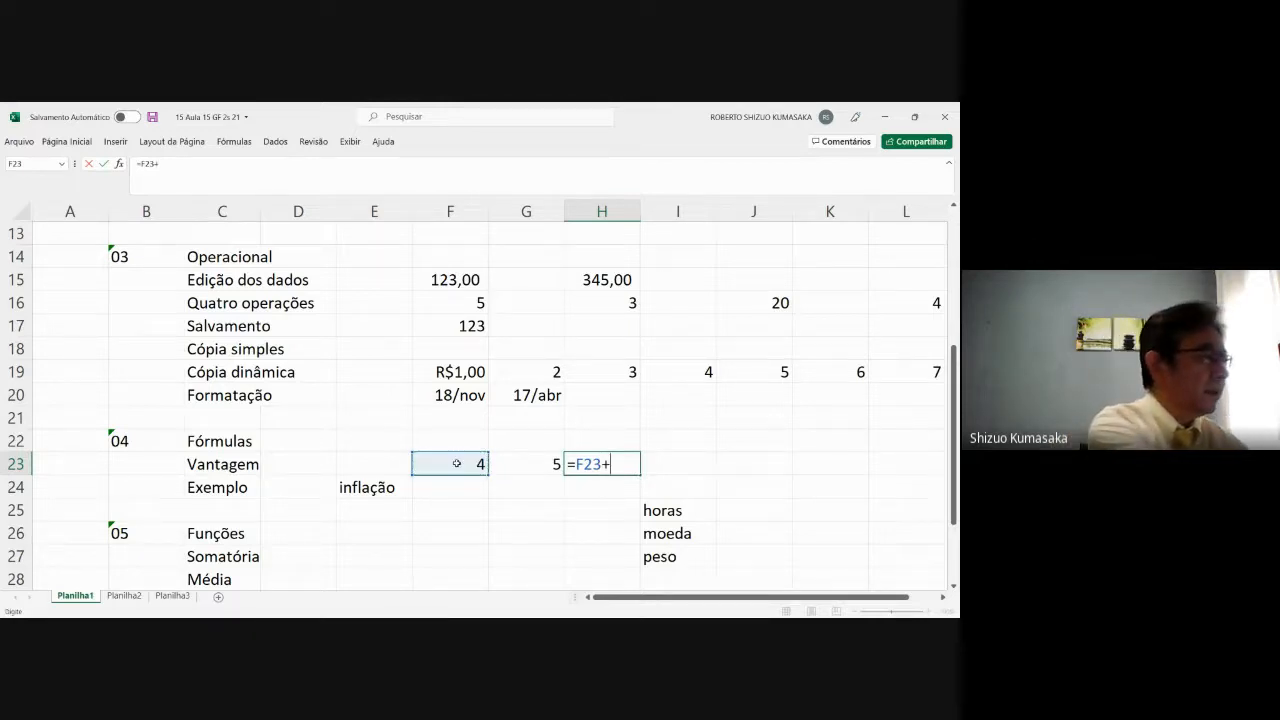
key("Left")
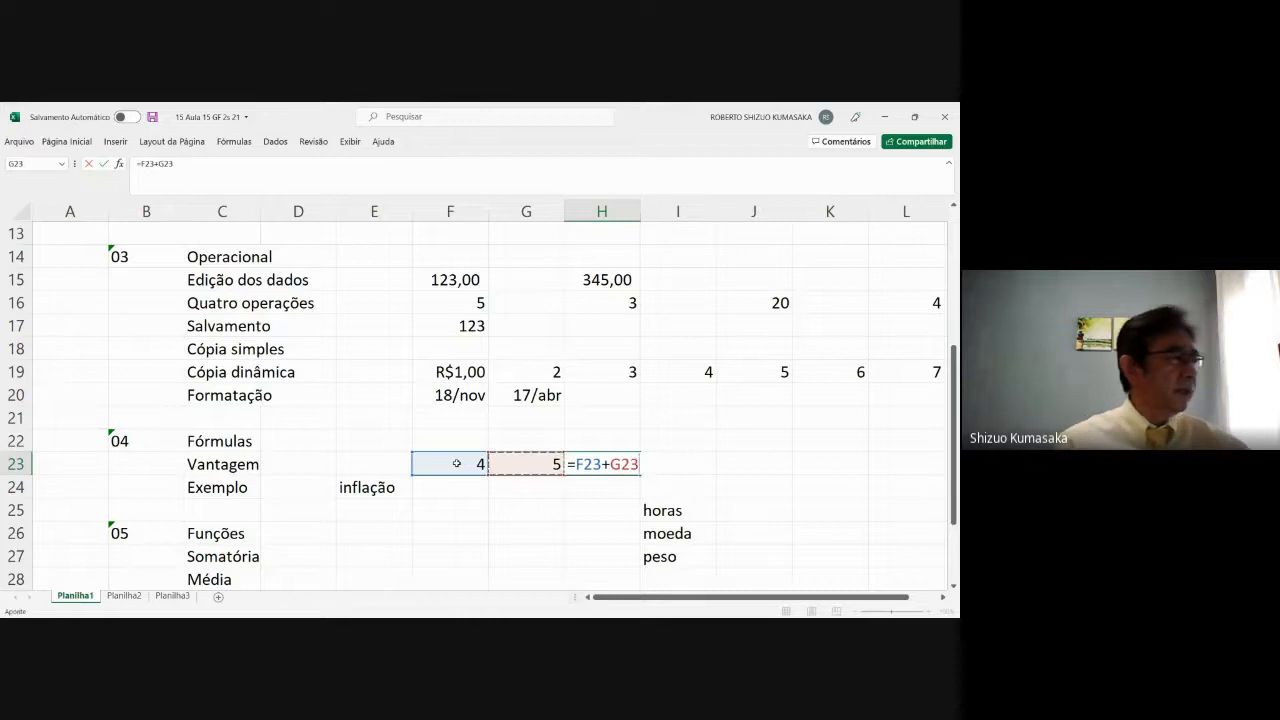
key("Return")
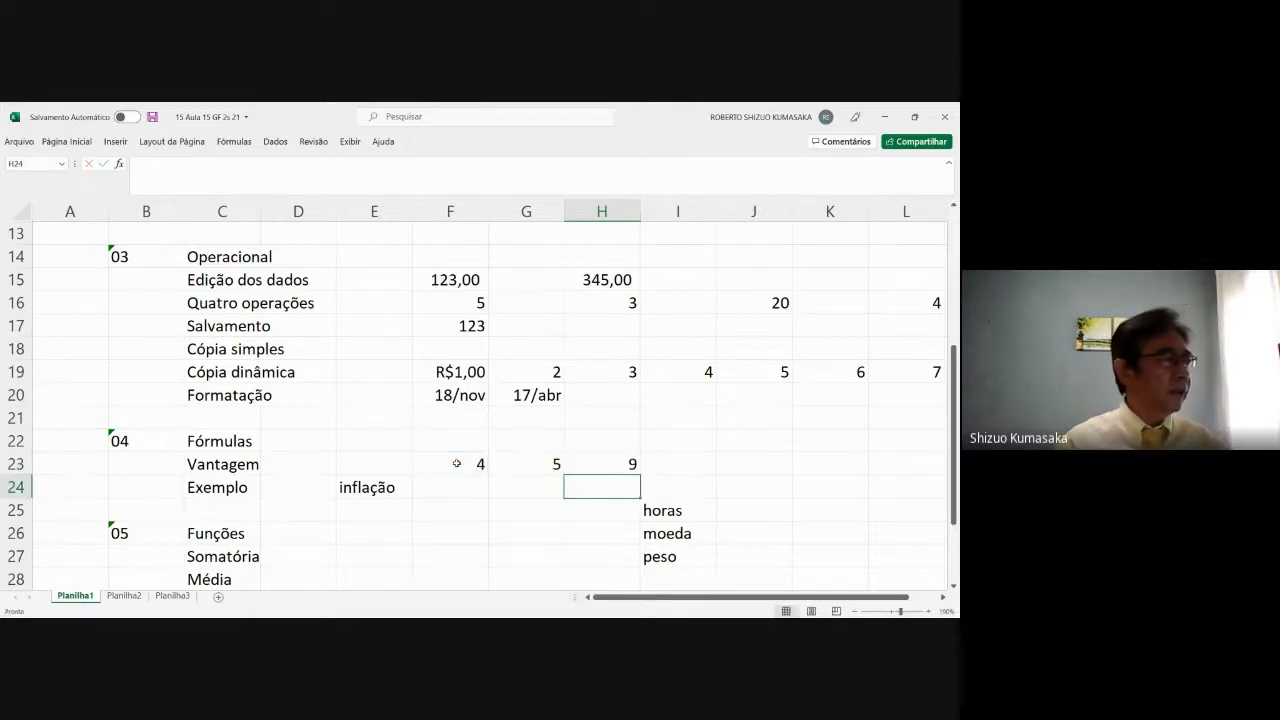
key("Up")
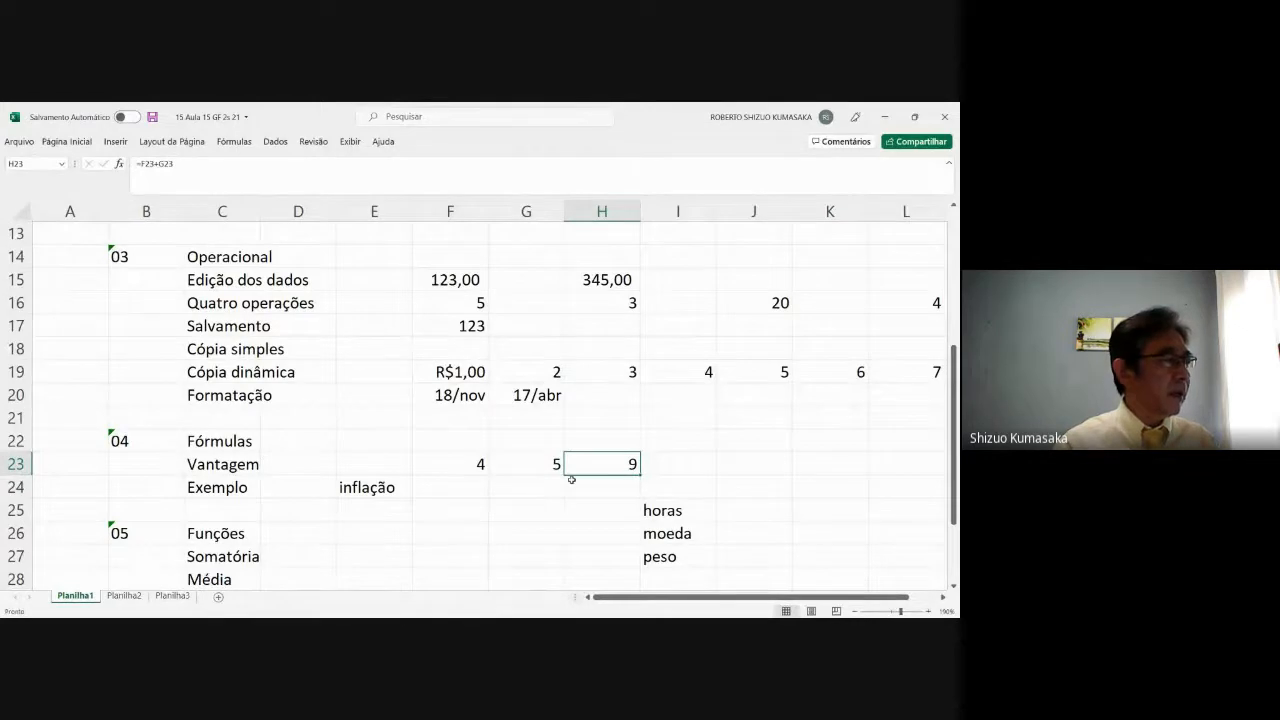
Step: Change the addends on the Vantagem row to 123,8 in F23 and 24 in G23
left_click(477, 467)
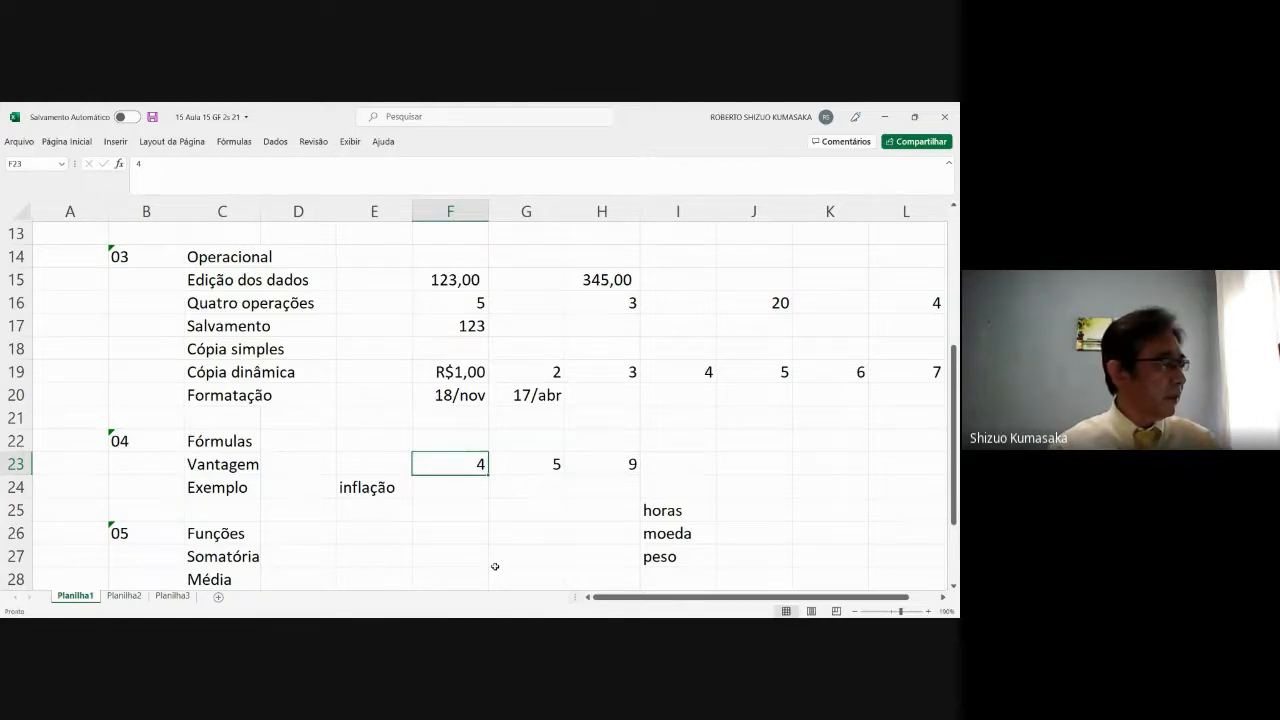
type("123,")
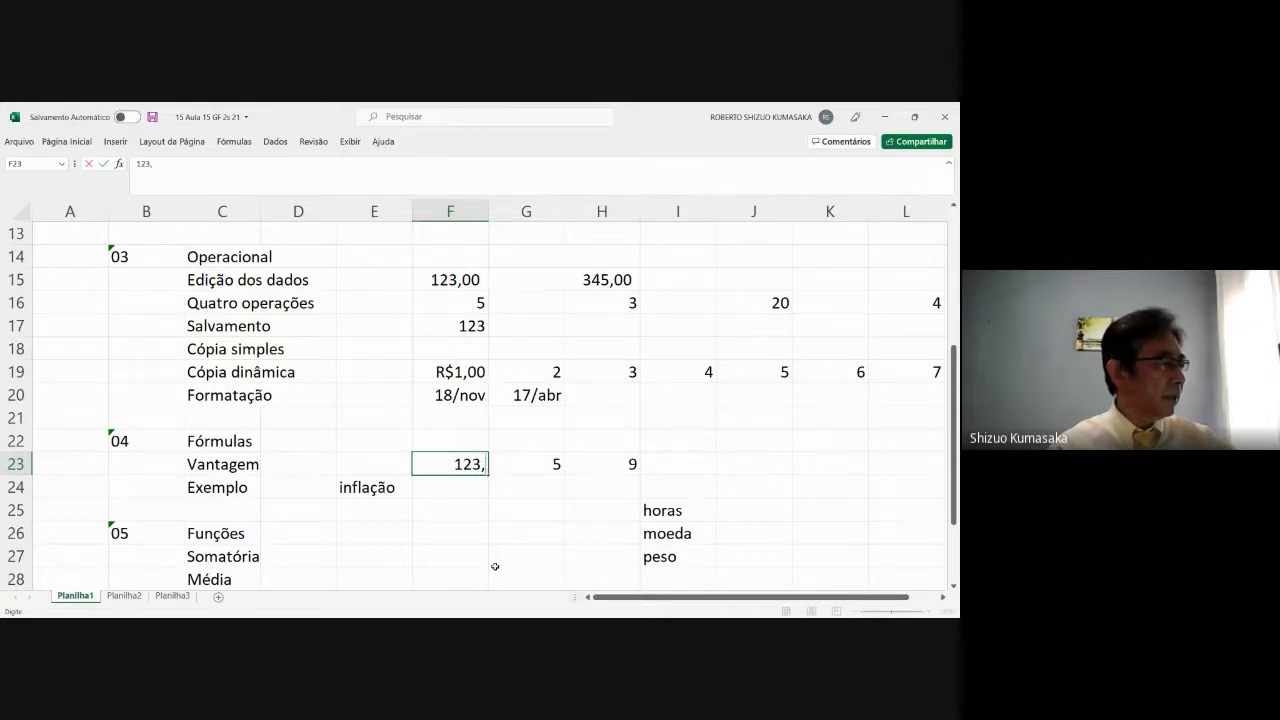
type("8")
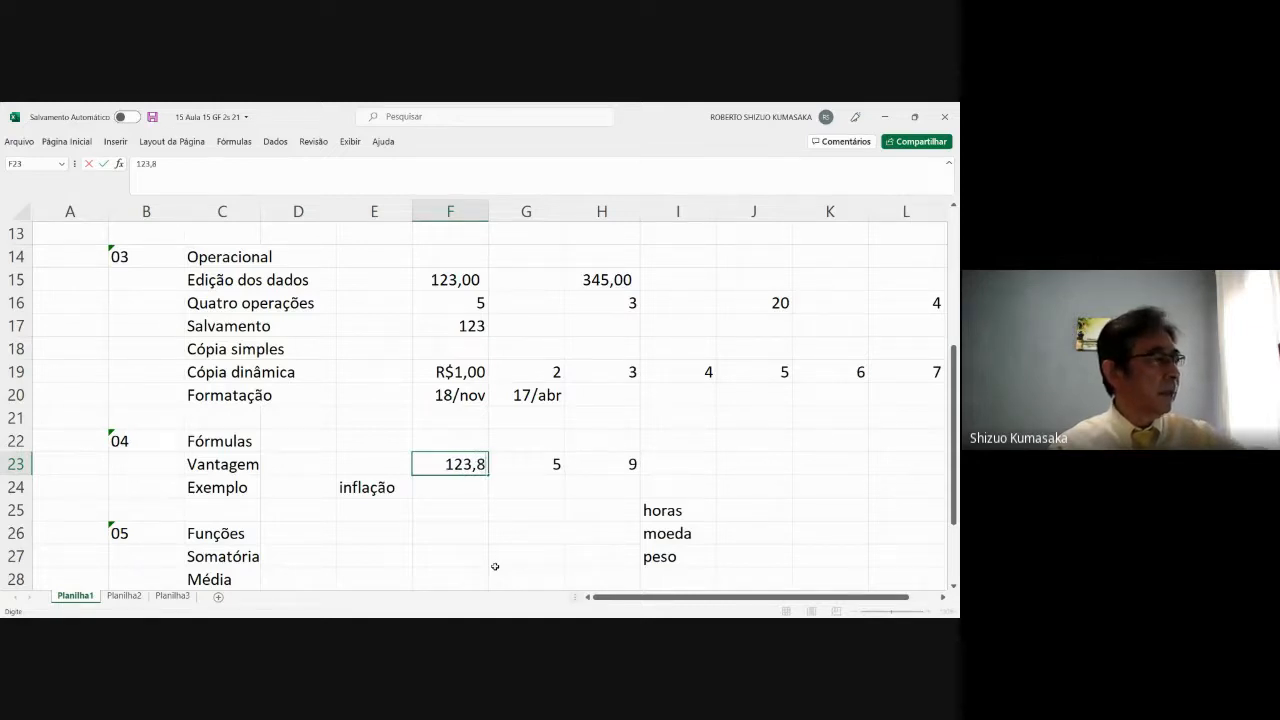
key("Return")
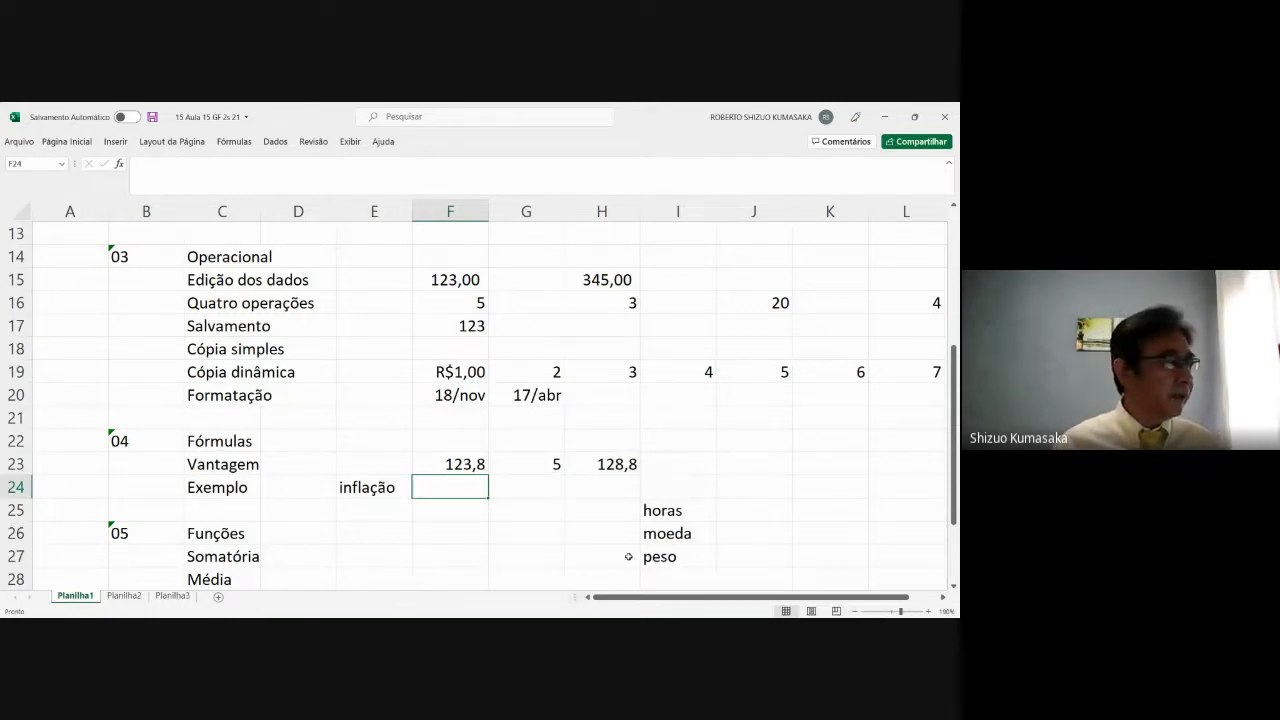
left_click(614, 466)
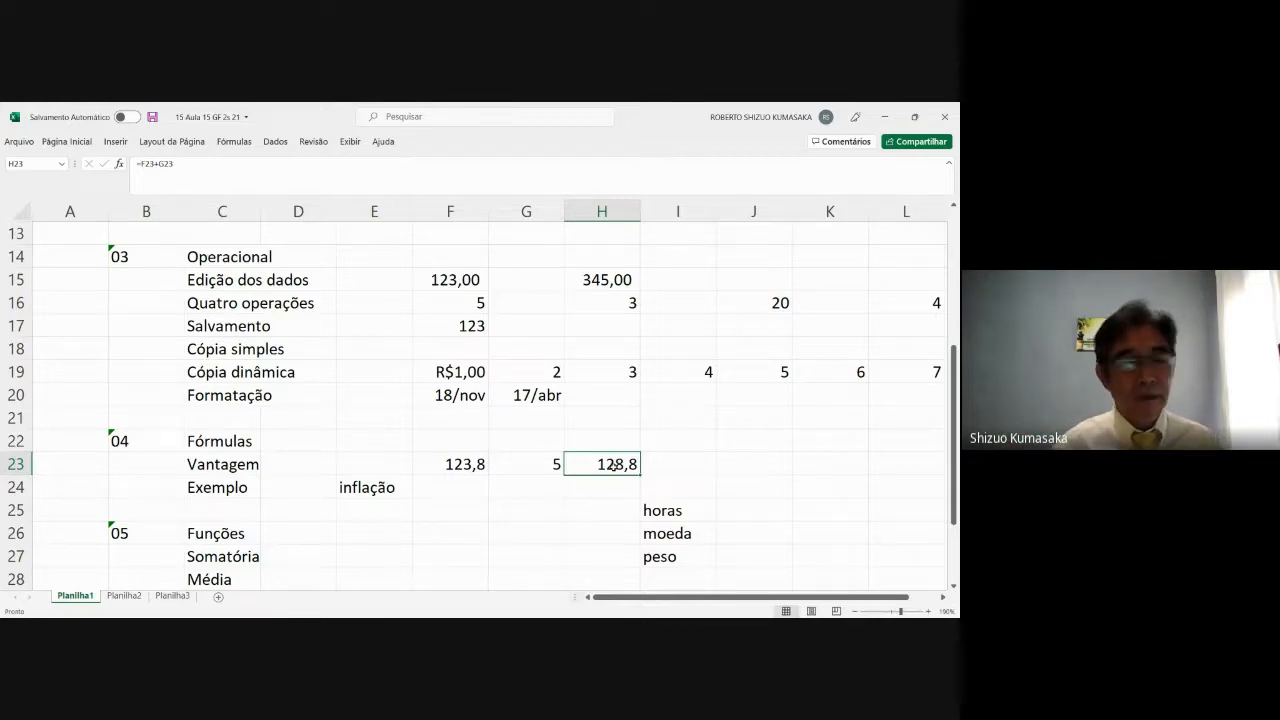
left_click(525, 462)
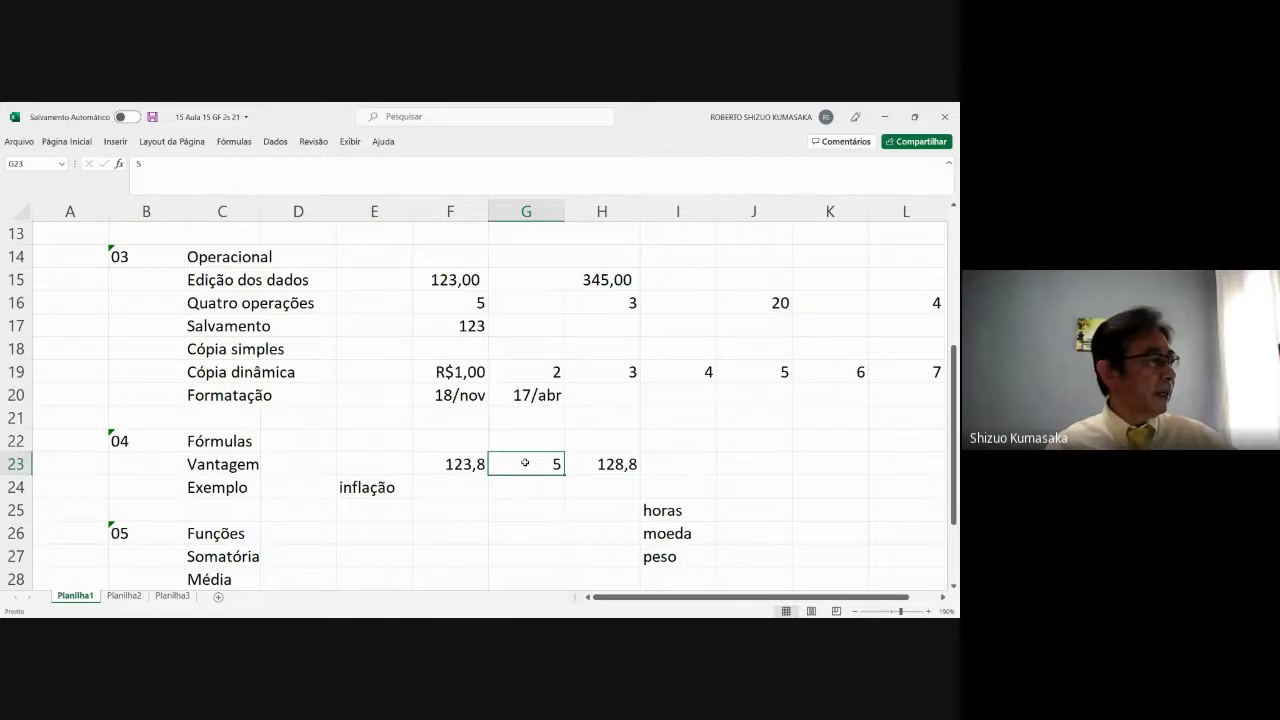
type("24")
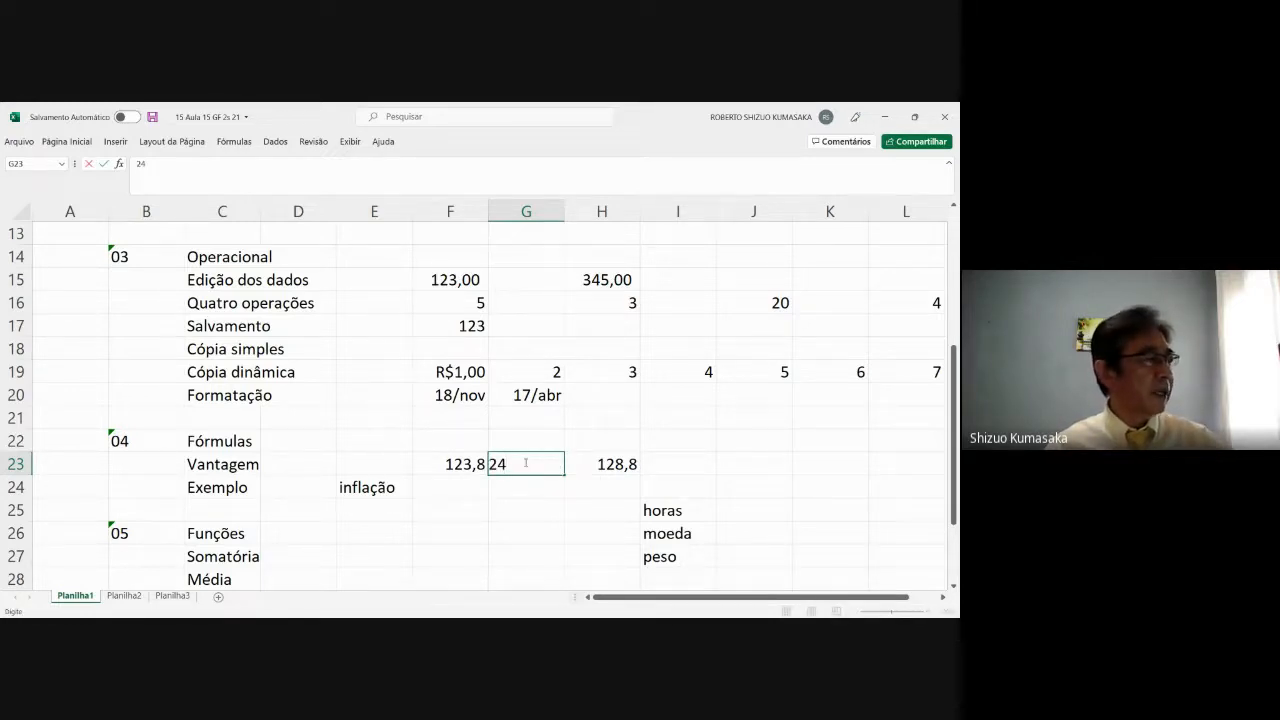
key("Return")
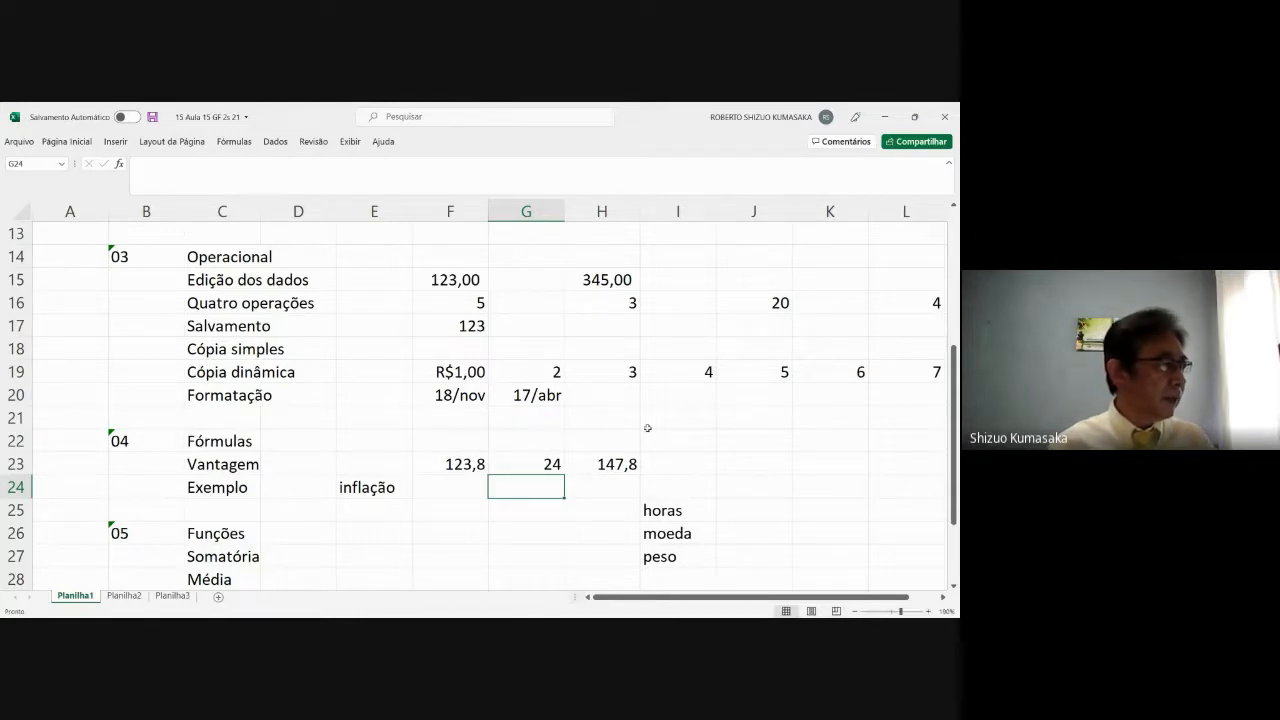
Step: Apply the percentage style to cell H19 on the Cópia dinâmica row
left_click(614, 373)
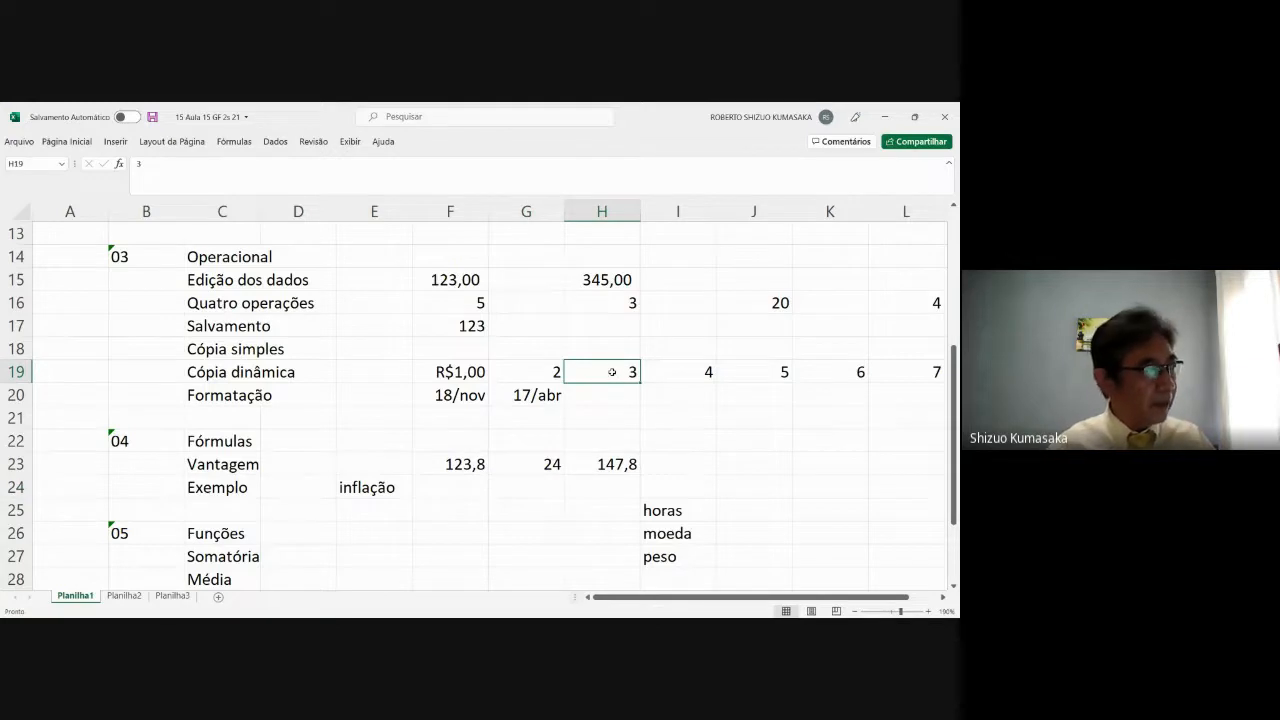
left_click(76, 141)
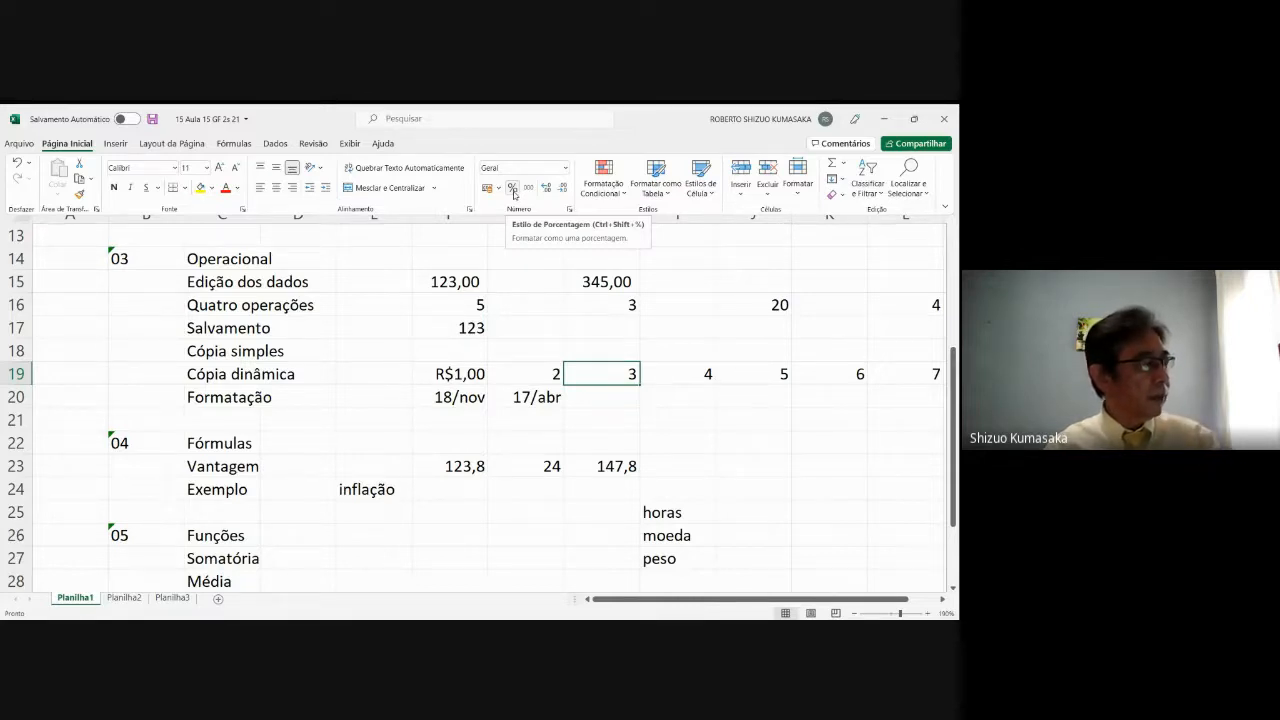
left_click(514, 190)
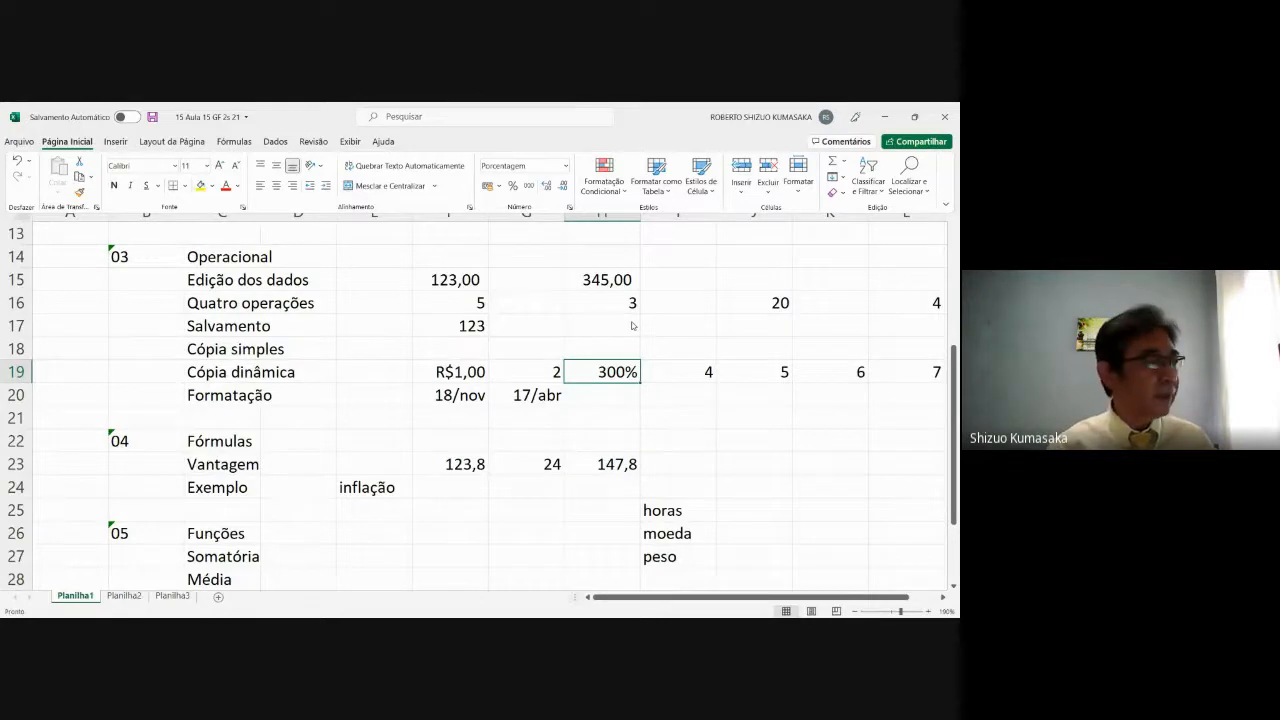
Step: Apply the percentage style to cell I19 on the Cópia dinâmica row
left_click(699, 373)
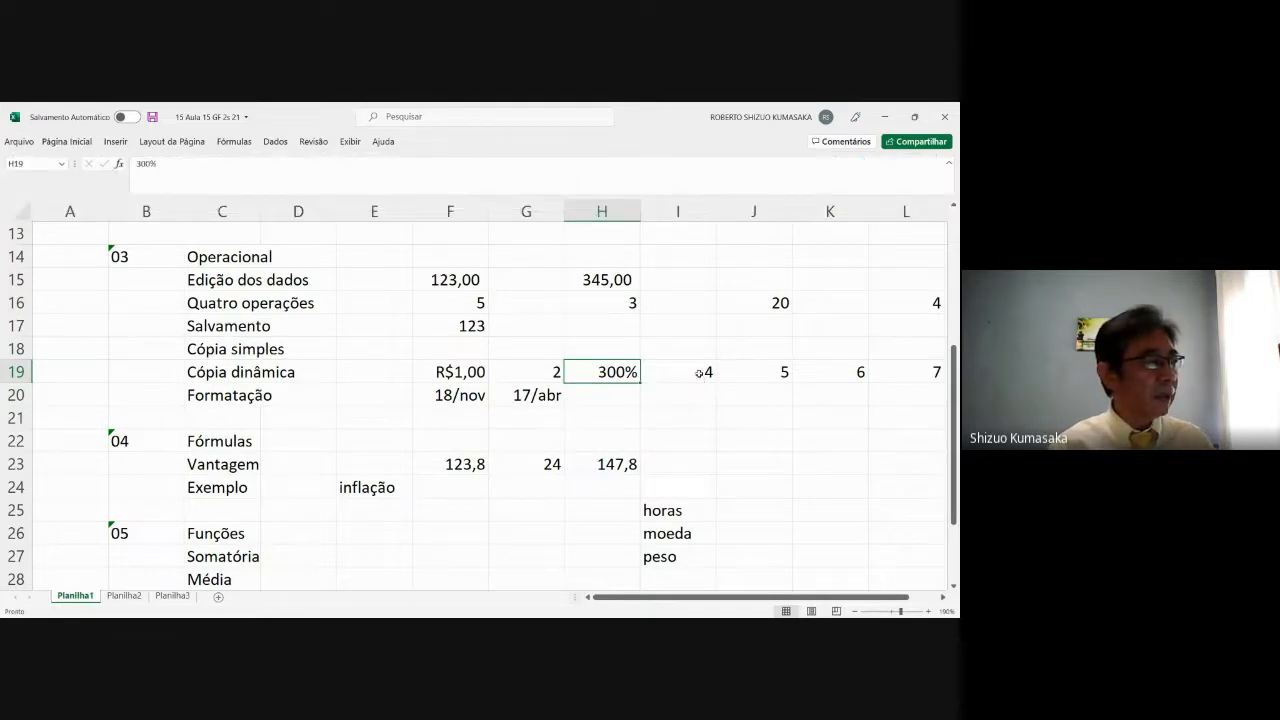
left_click(699, 373)
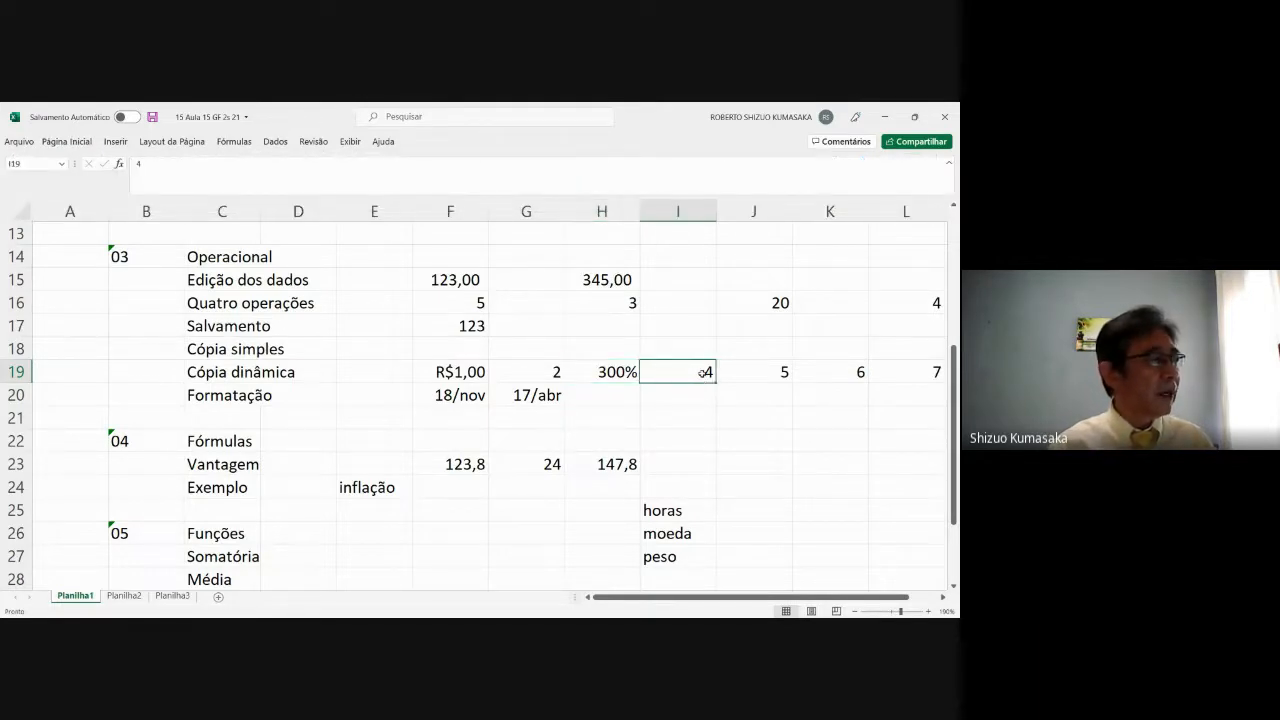
left_click(607, 374)
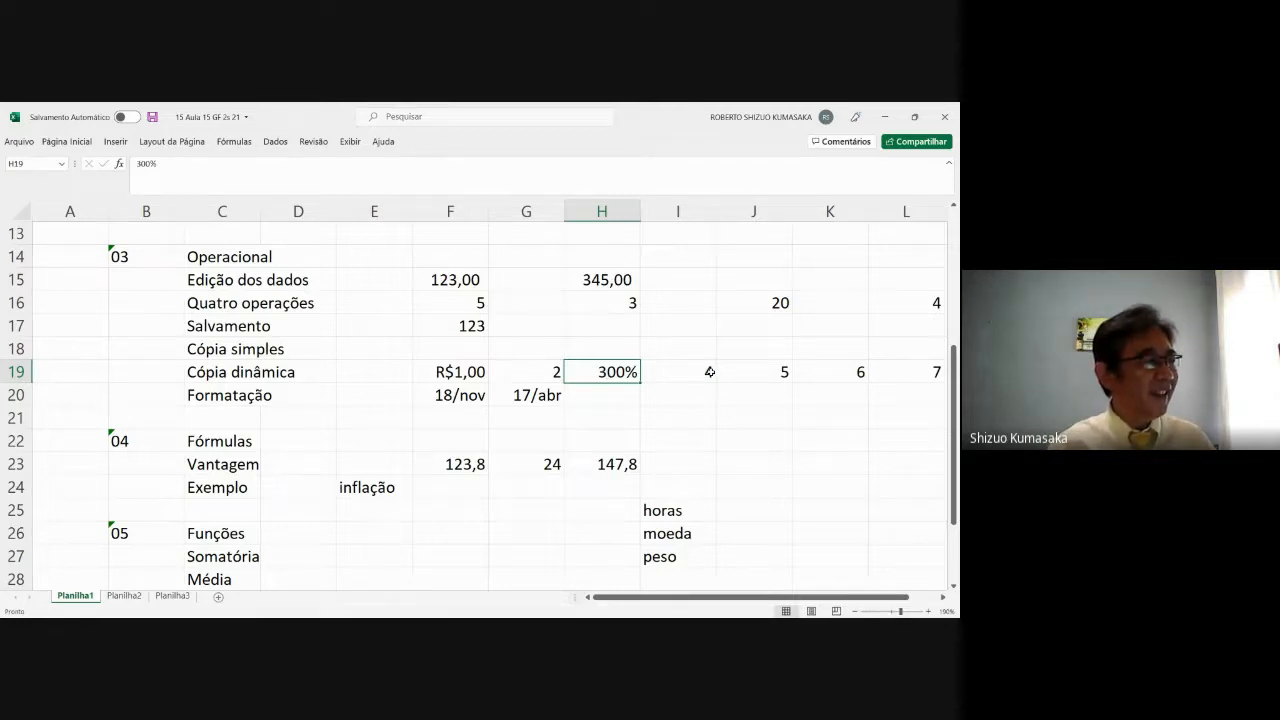
left_click(710, 373)
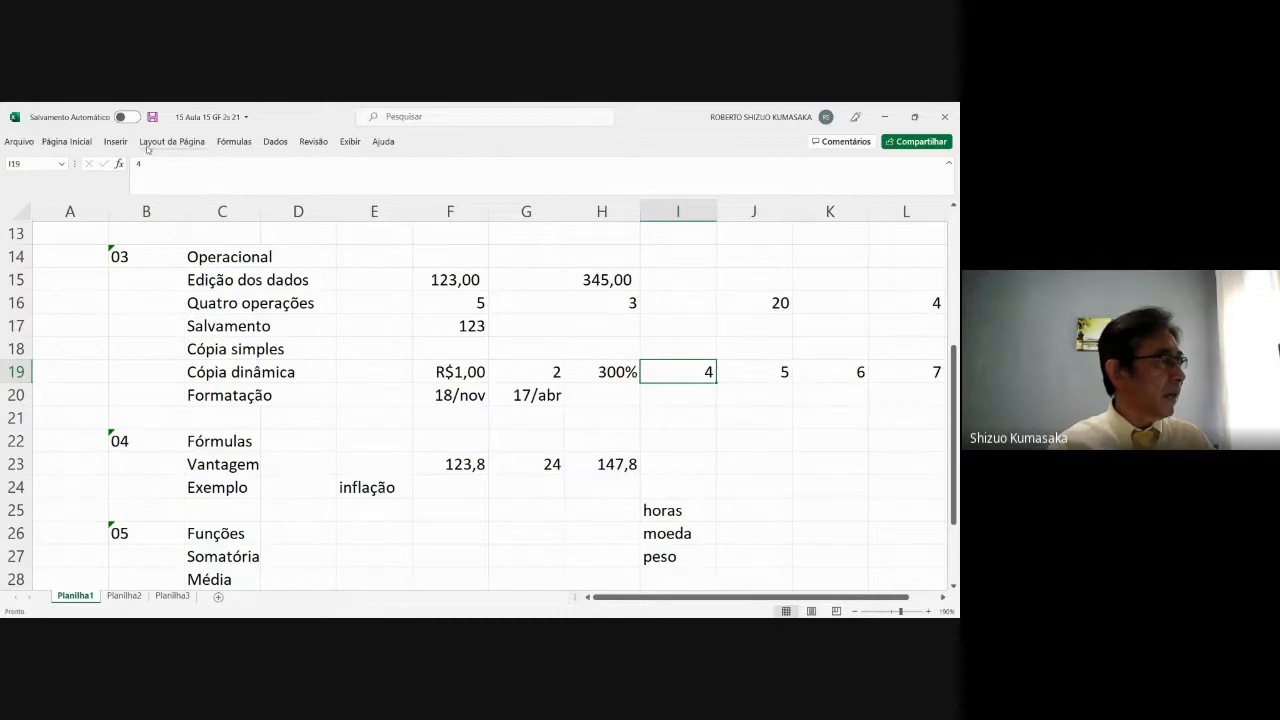
left_click(80, 141)
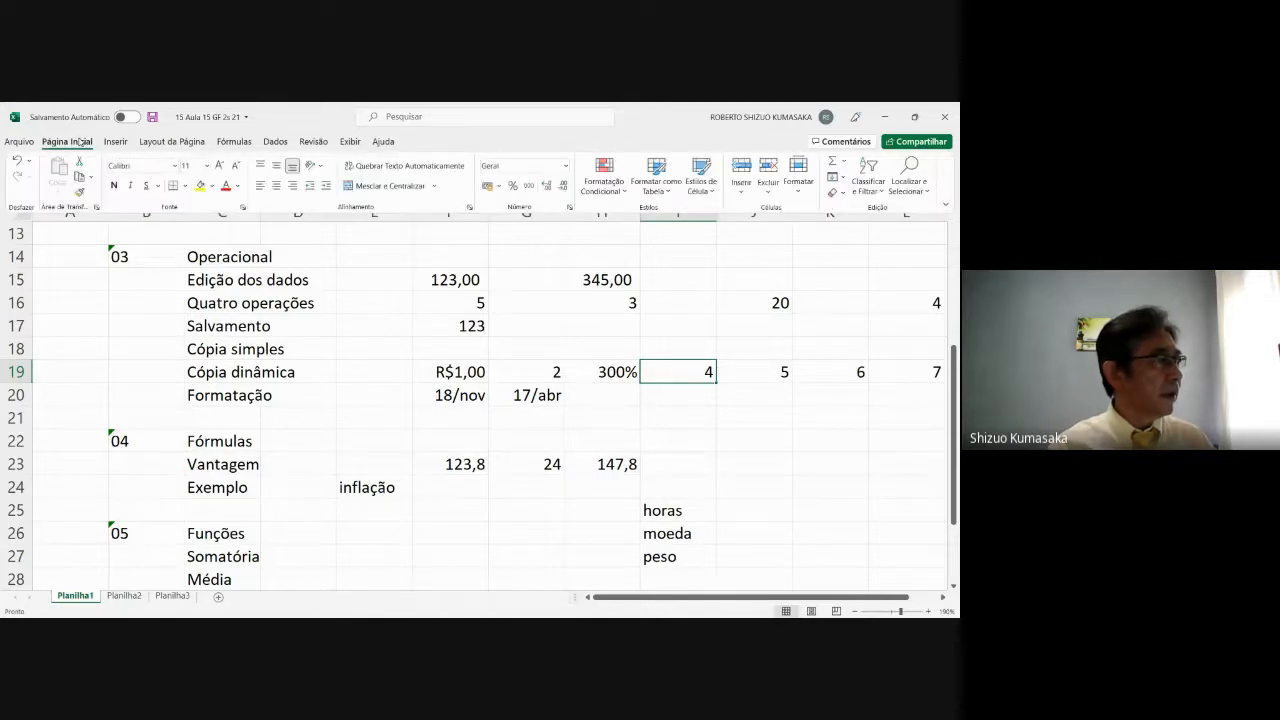
left_click(513, 185)
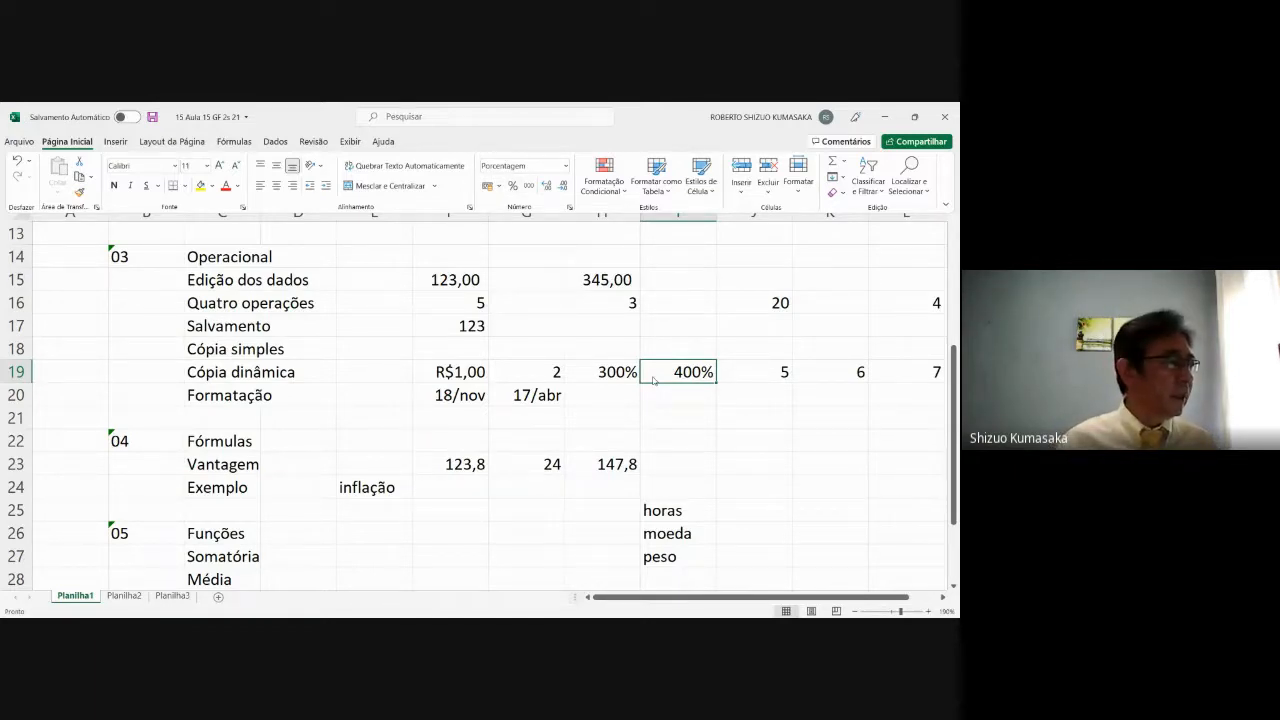
Step: Enter the inflation rates 1%, 2% and 3% in F24, G24 and H24 on the Exemplo row
left_click(465, 489)
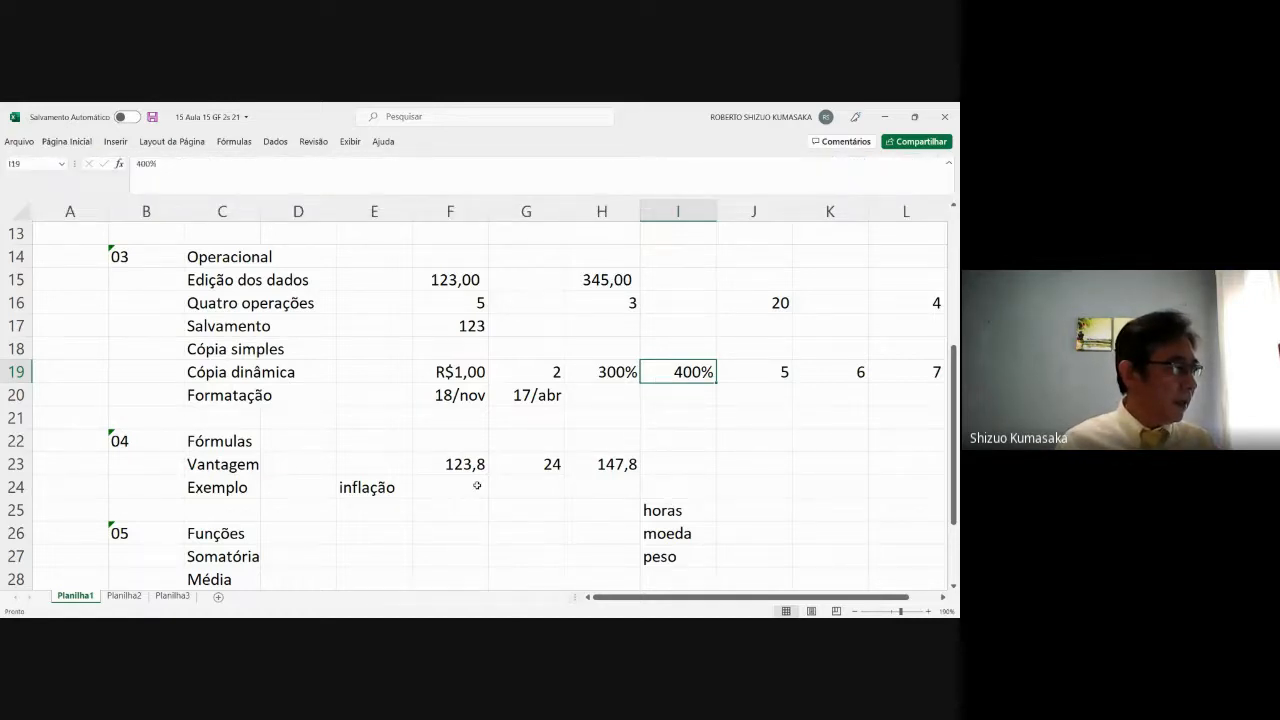
left_click(477, 486)
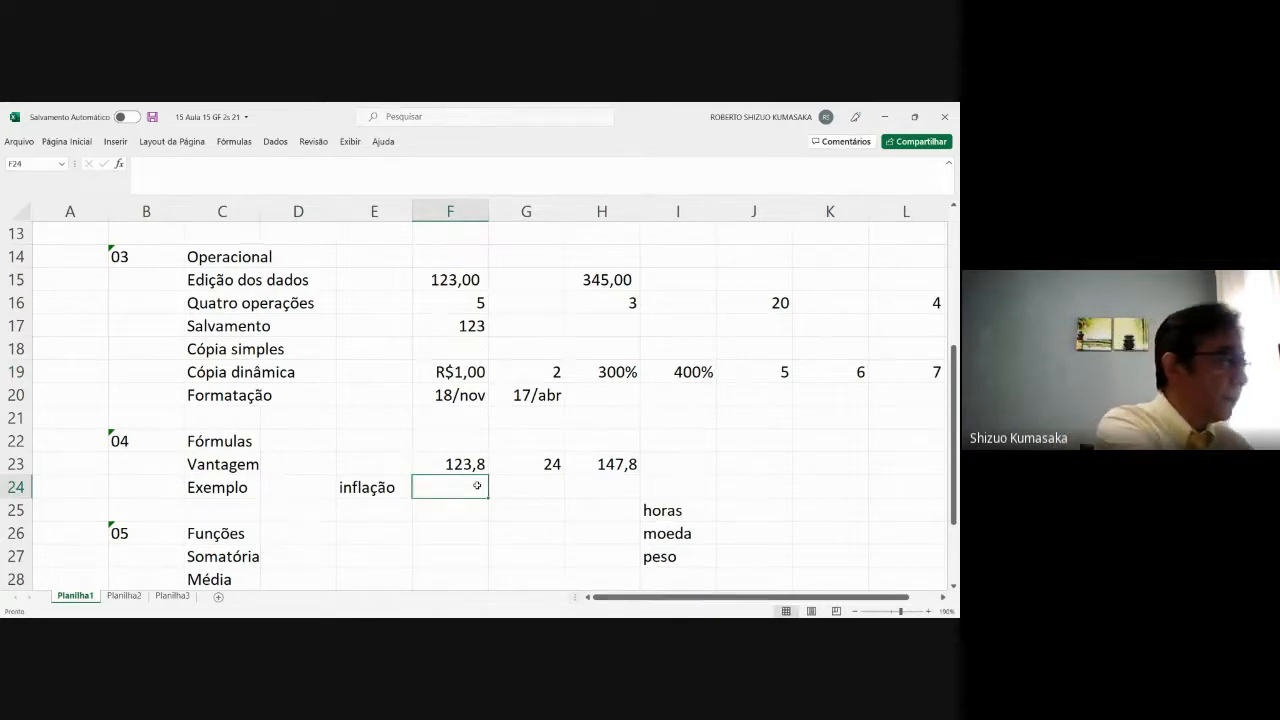
type("1%")
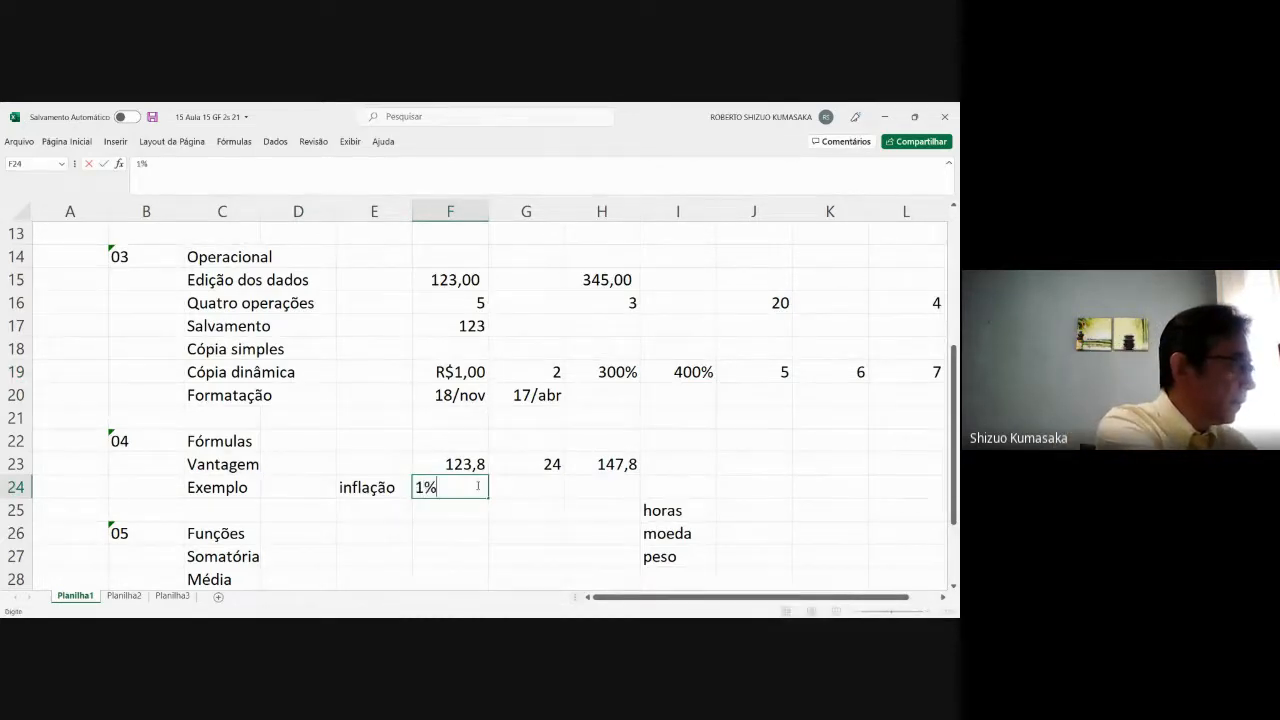
key("Tab")
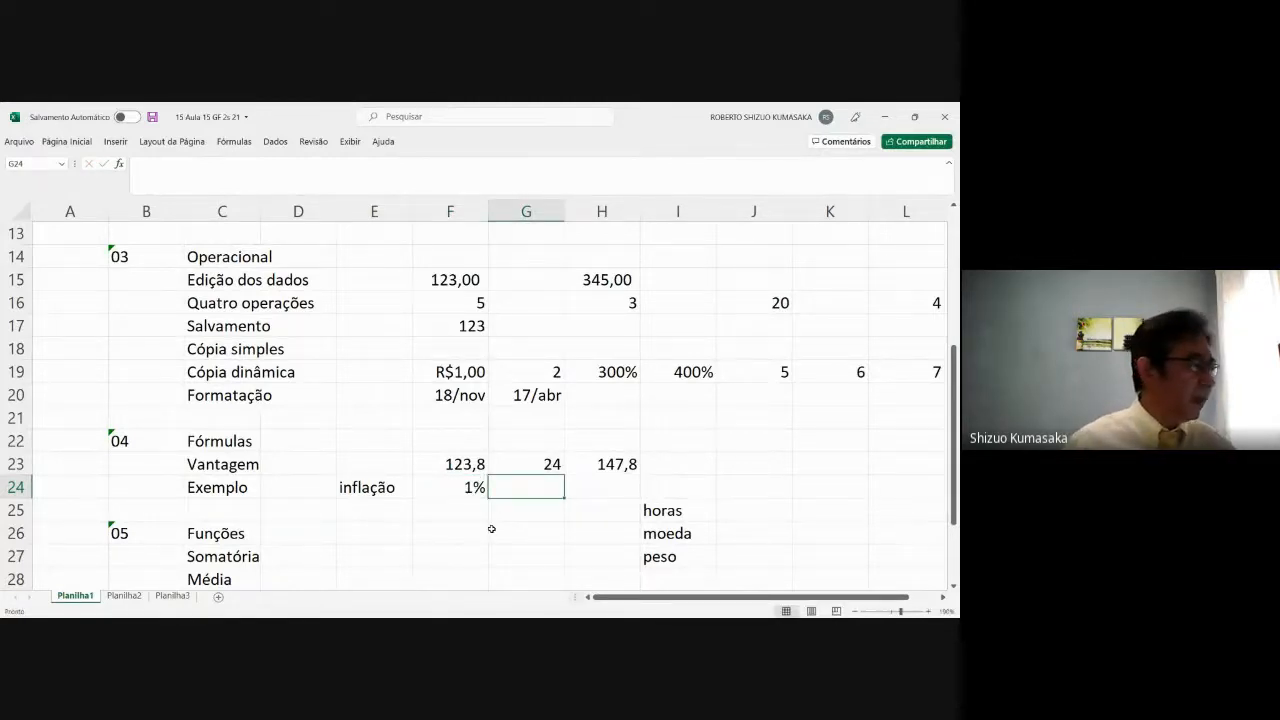
type("2")
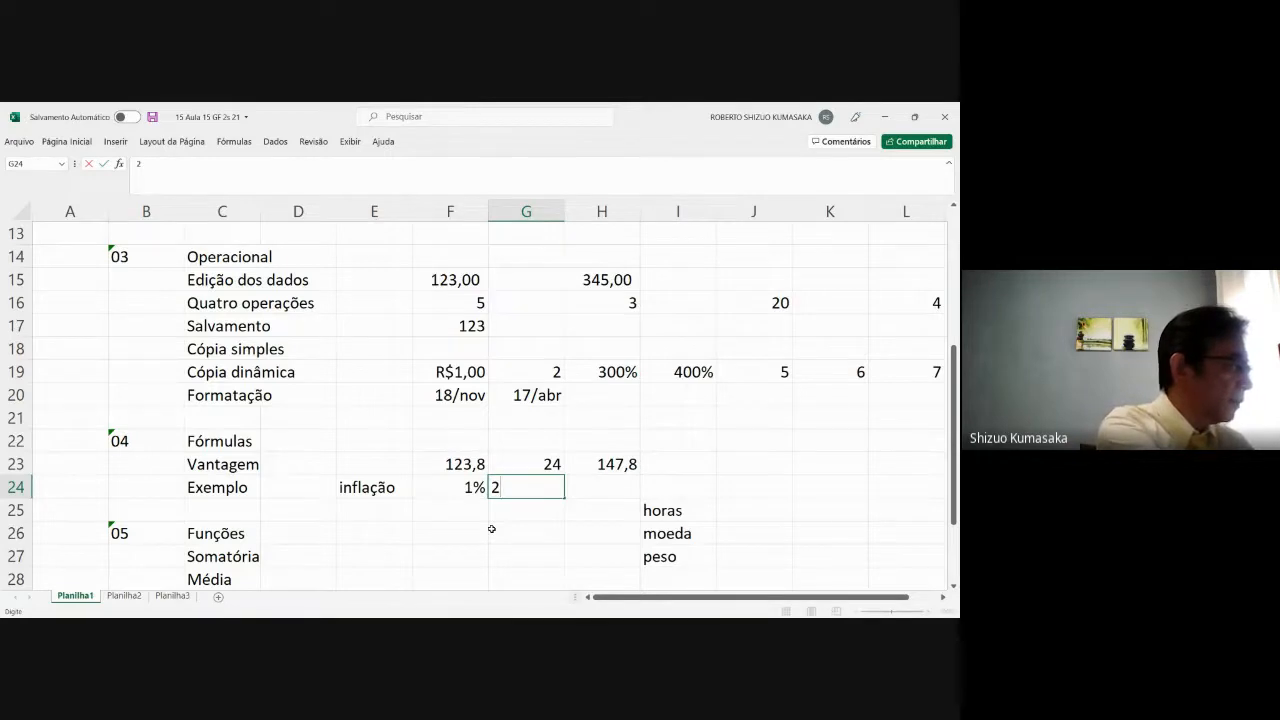
type("%")
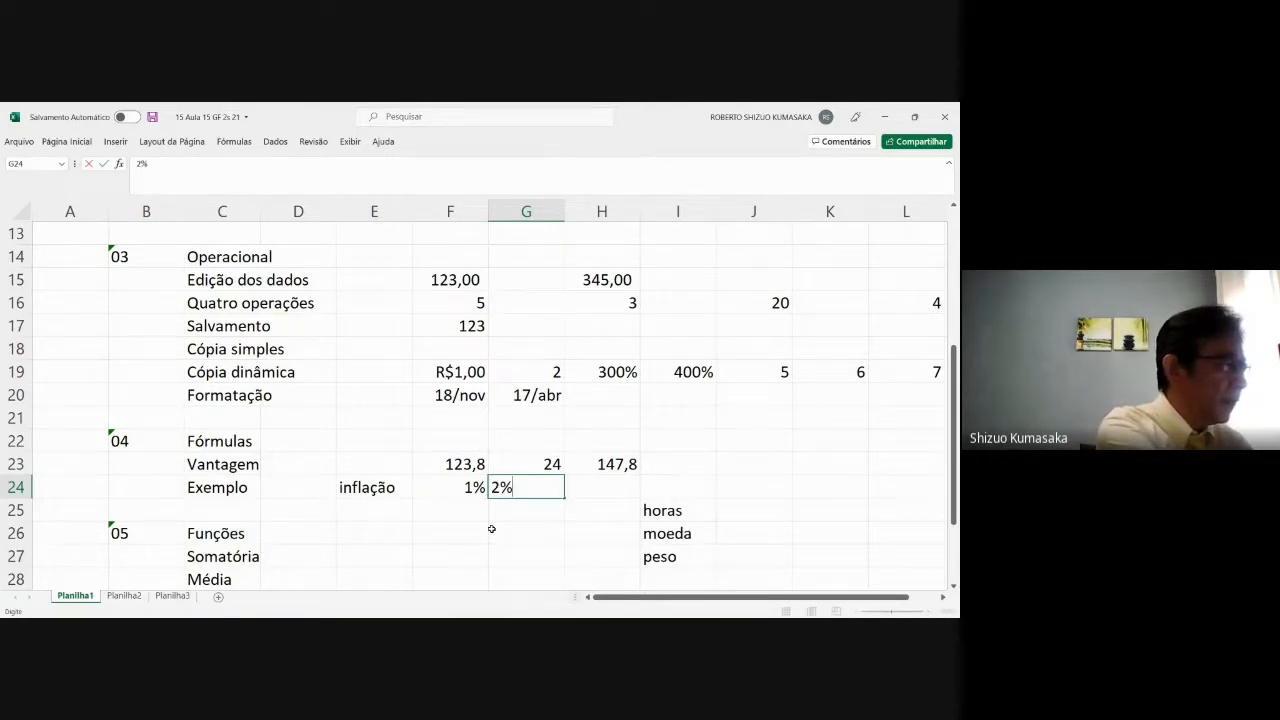
key("Tab")
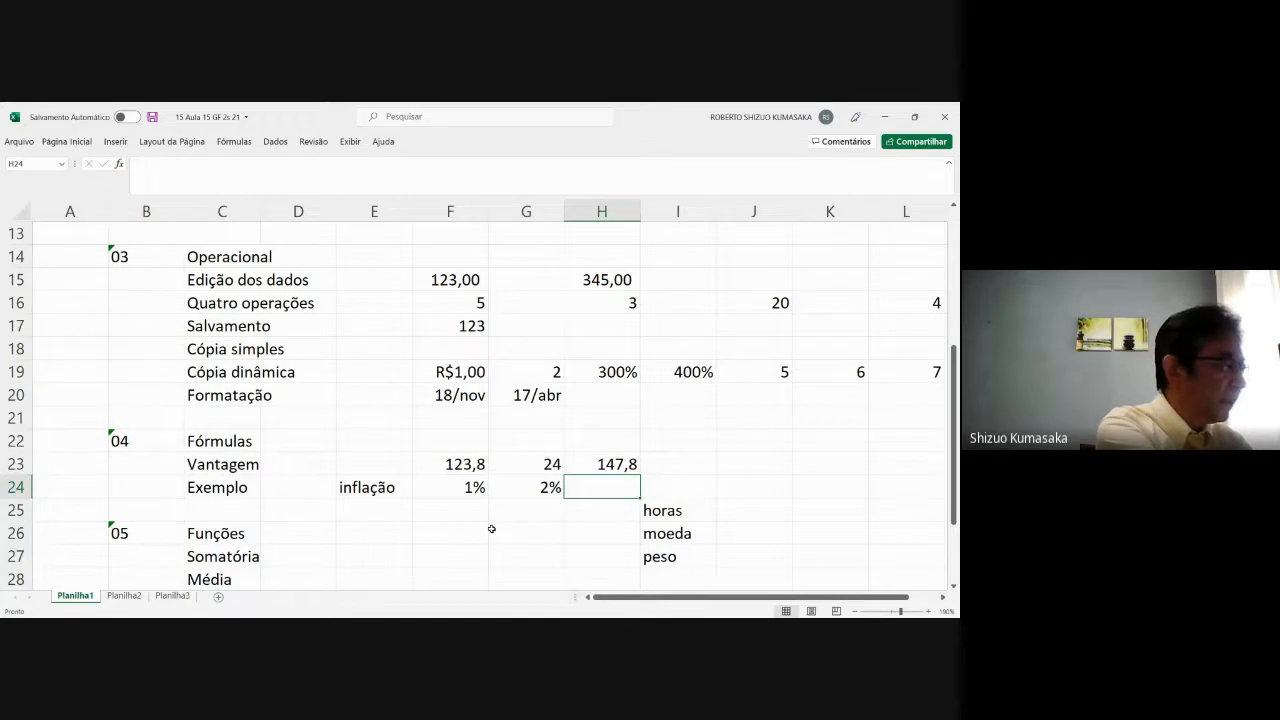
type("3%")
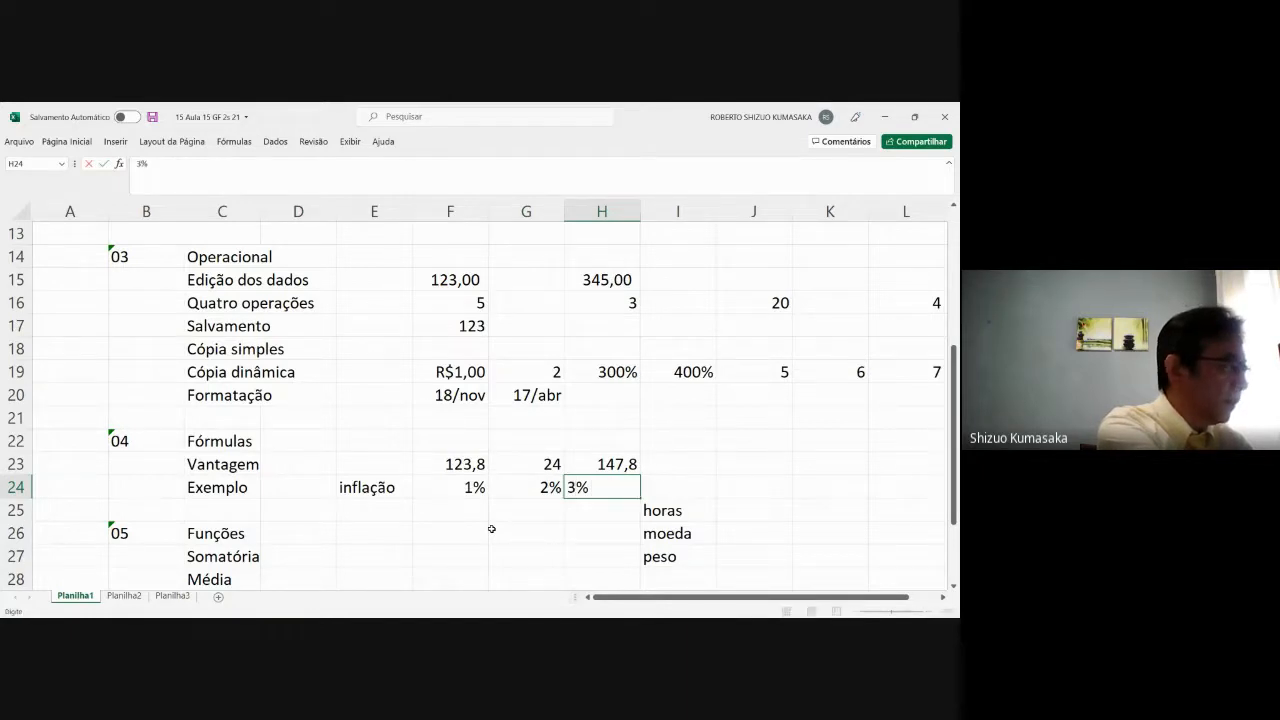
key("Left")
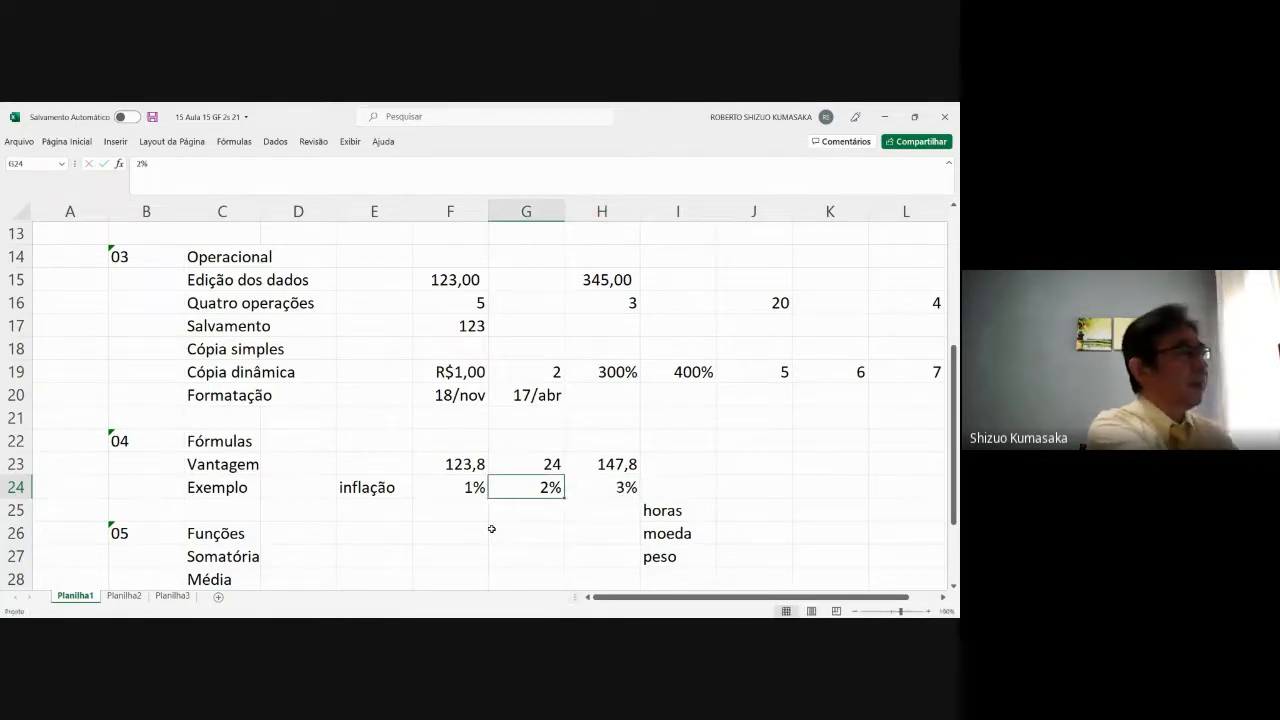
key("Left")
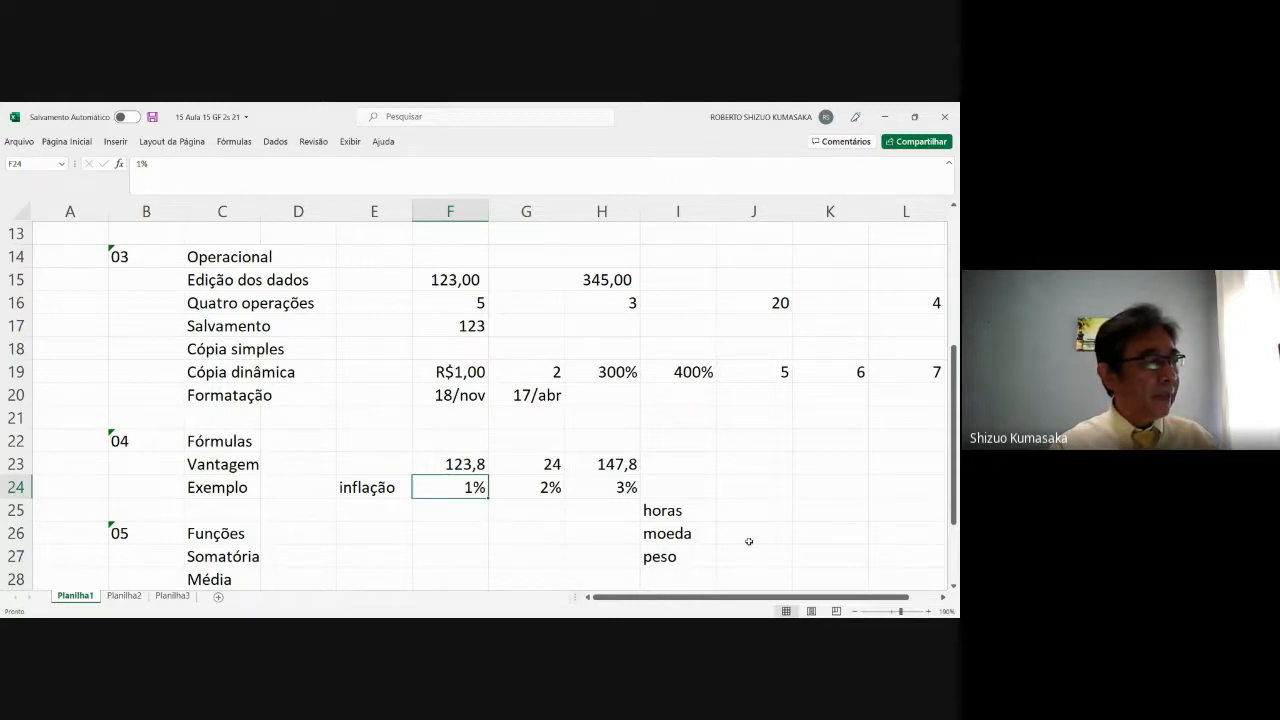
Step: Write the accumulation factor (1+i) as plain text in cell J22 on the Fórmulas row
left_click(688, 489)
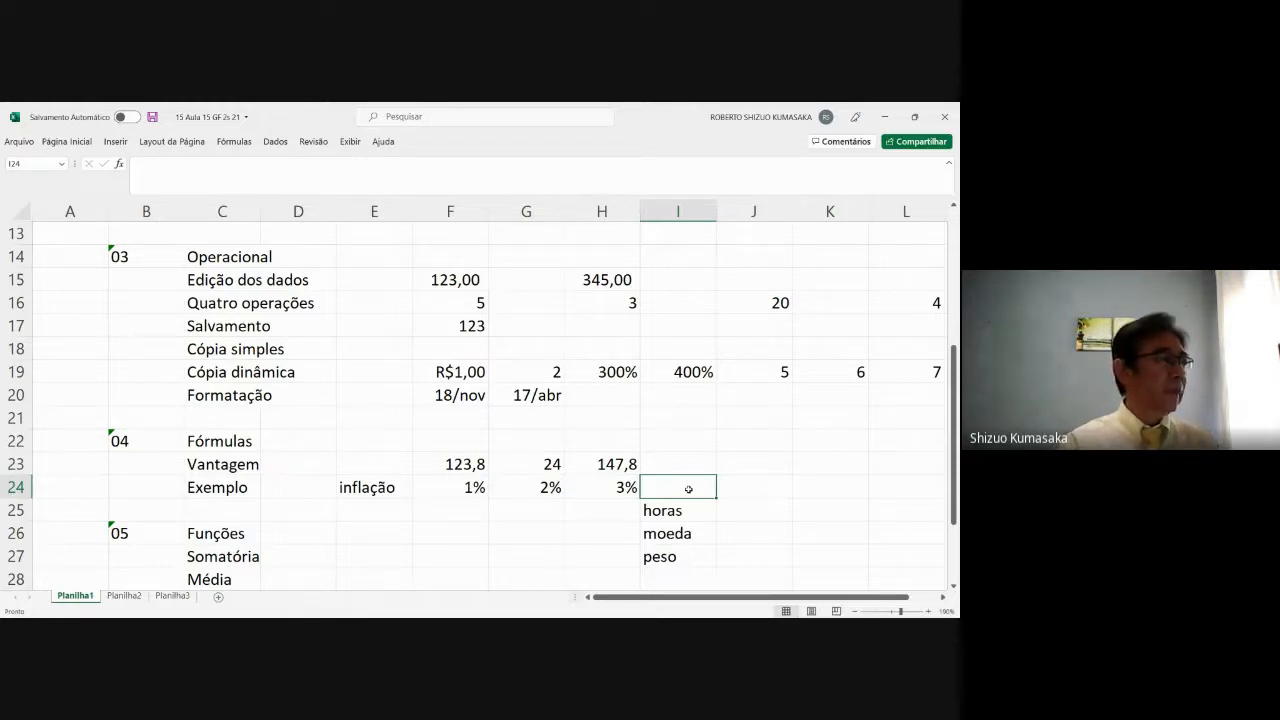
left_click(761, 440)
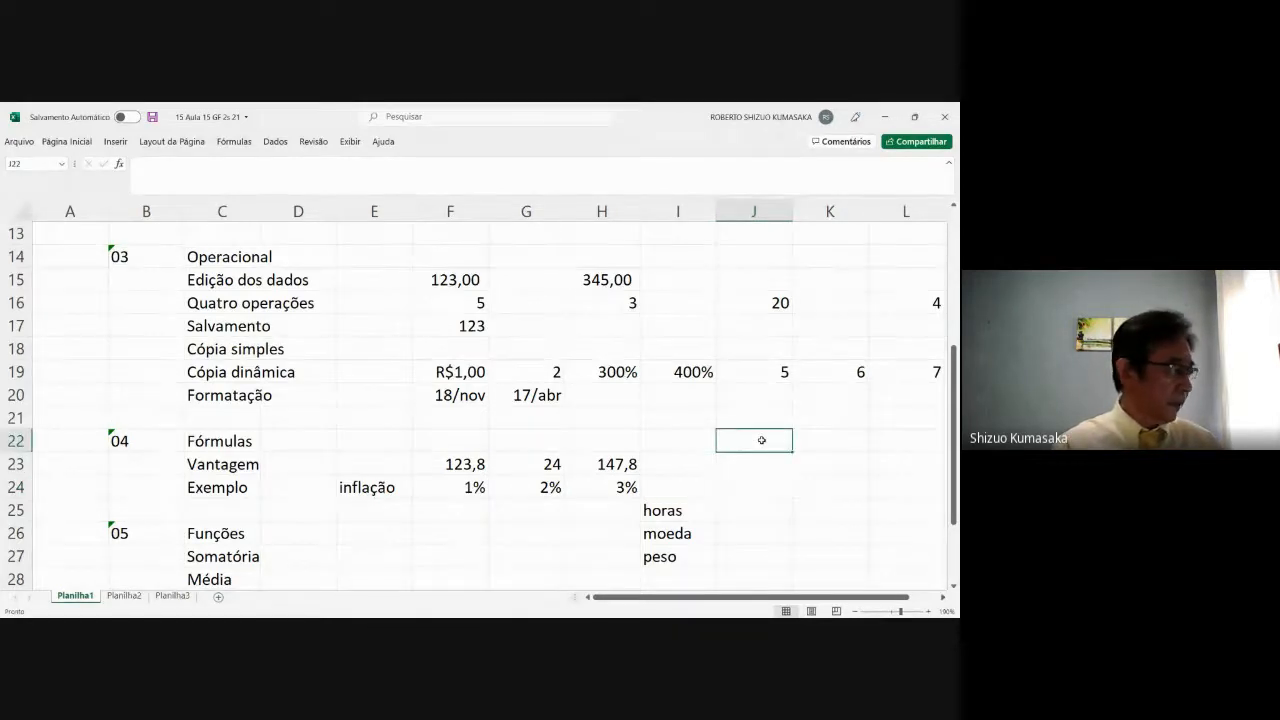
type("'")
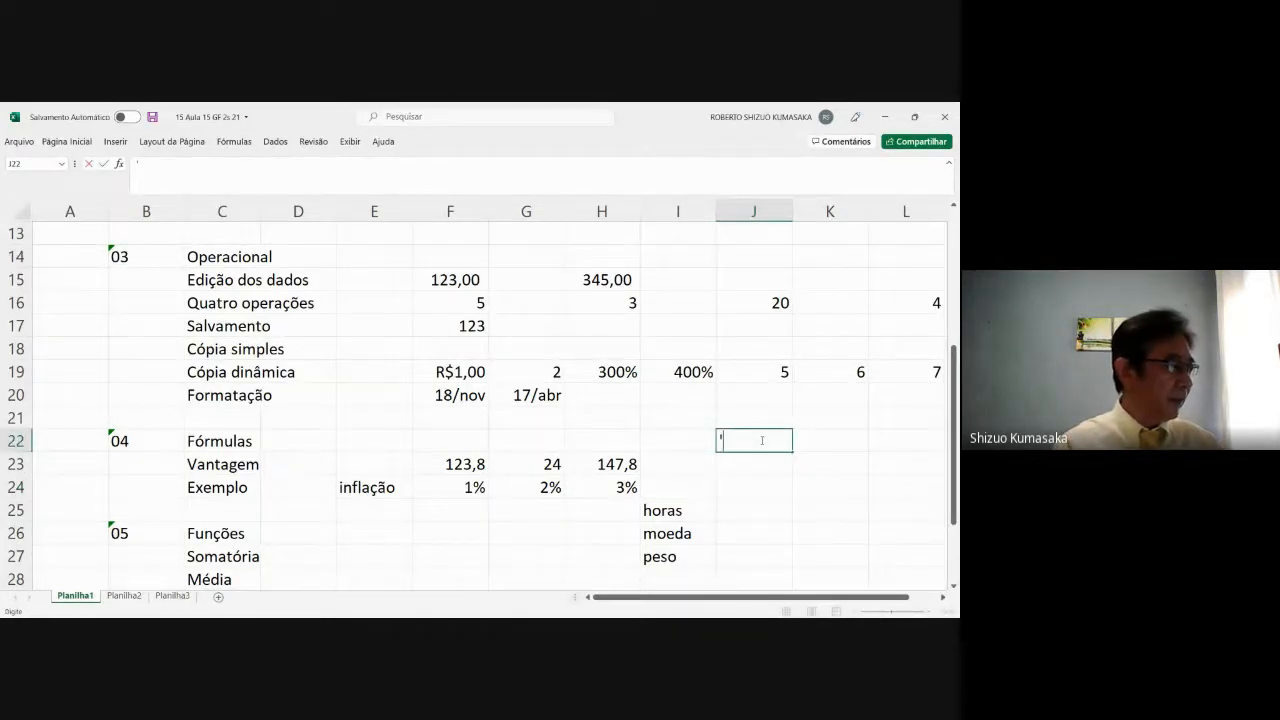
type("(")
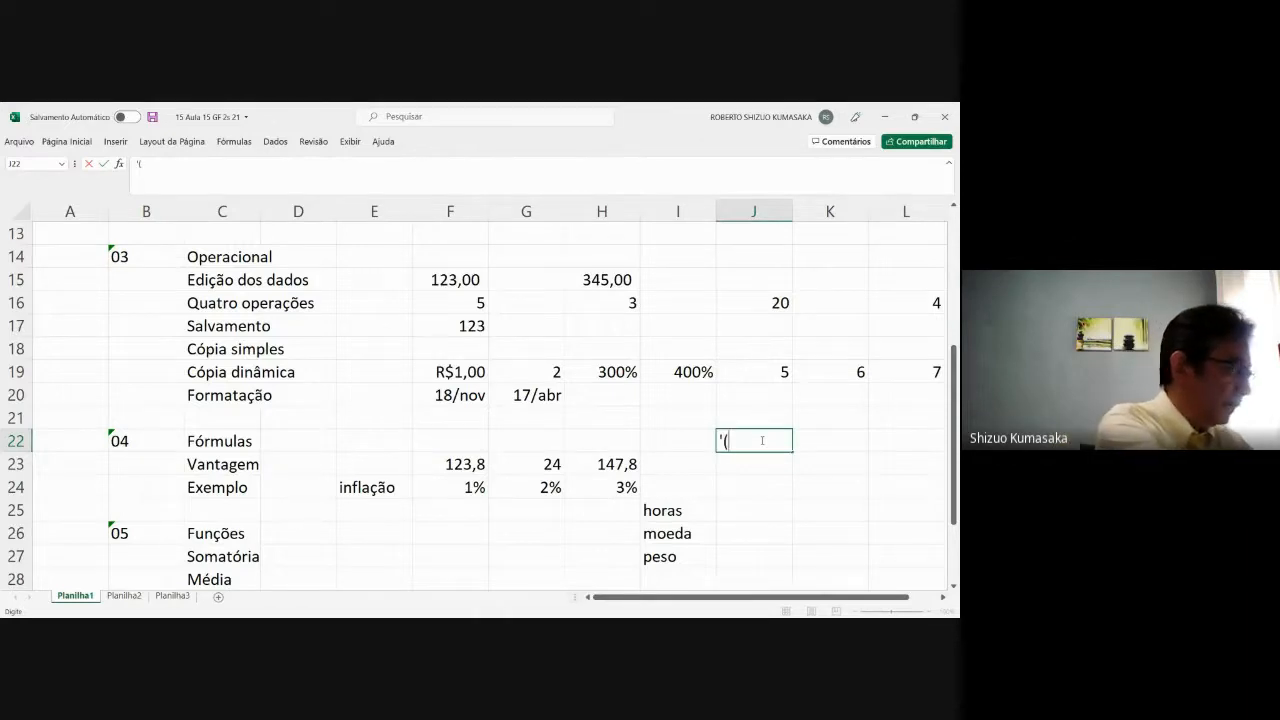
type("1+i_")
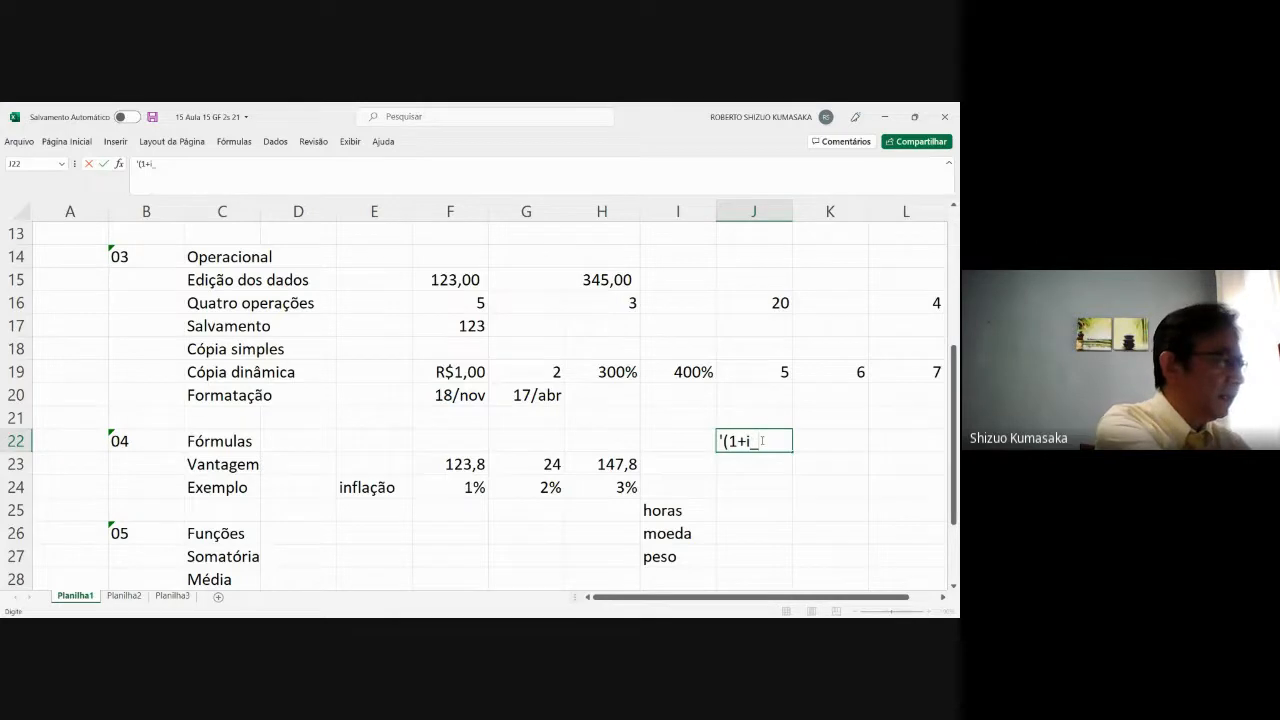
key("BackSpace")
type(")")
key("Return")
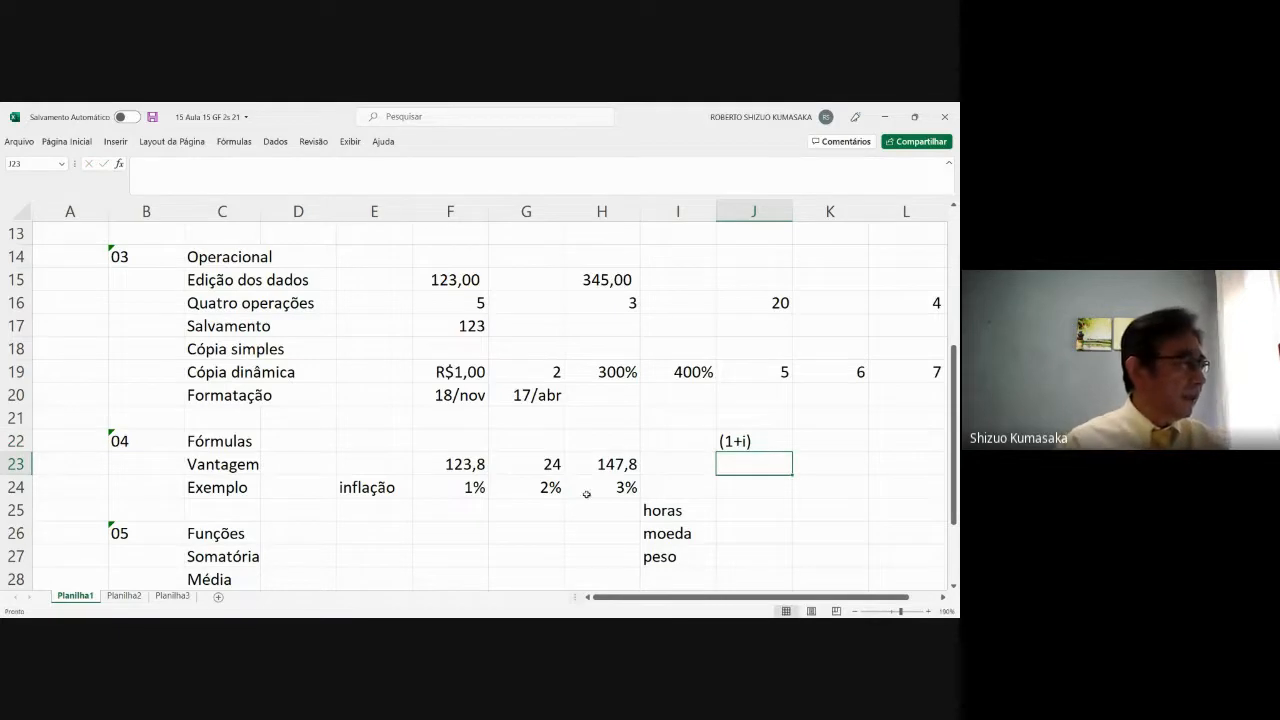
left_click(474, 489)
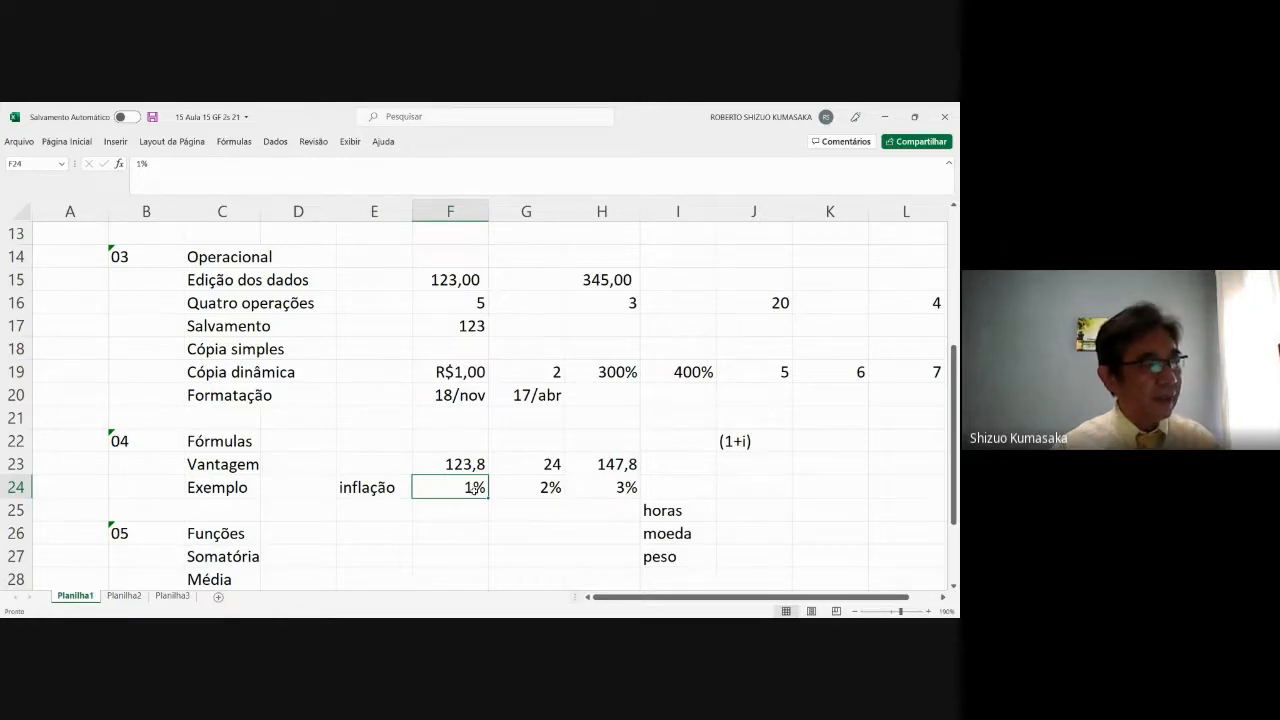
left_click(546, 488)
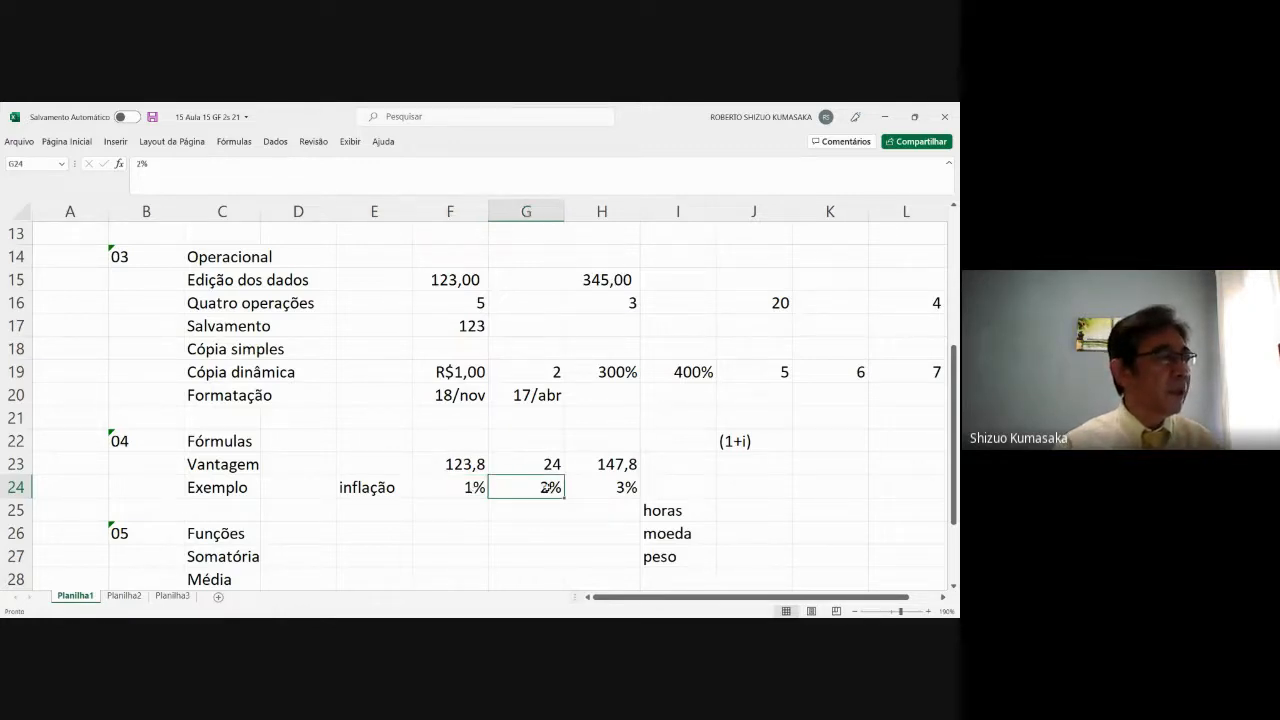
Step: Start a formula in I24 with the first inflation factor, =(1+F24)
left_click(567, 565)
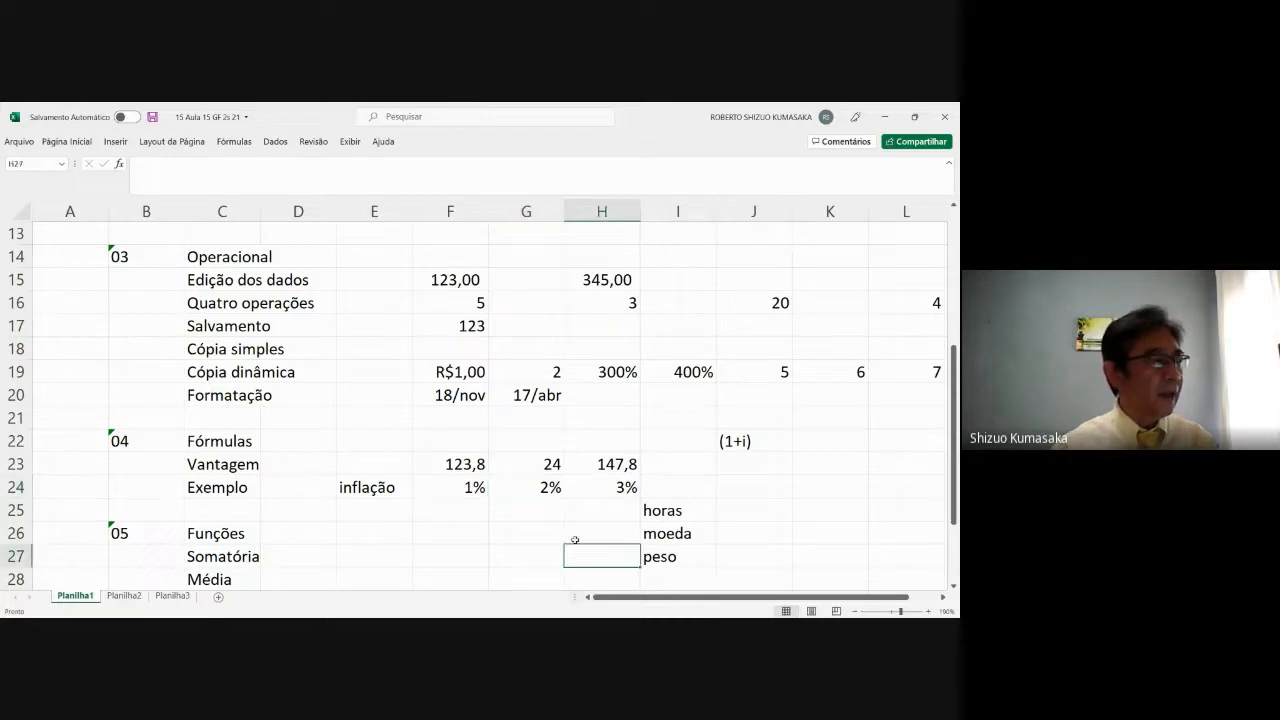
left_click(607, 487)
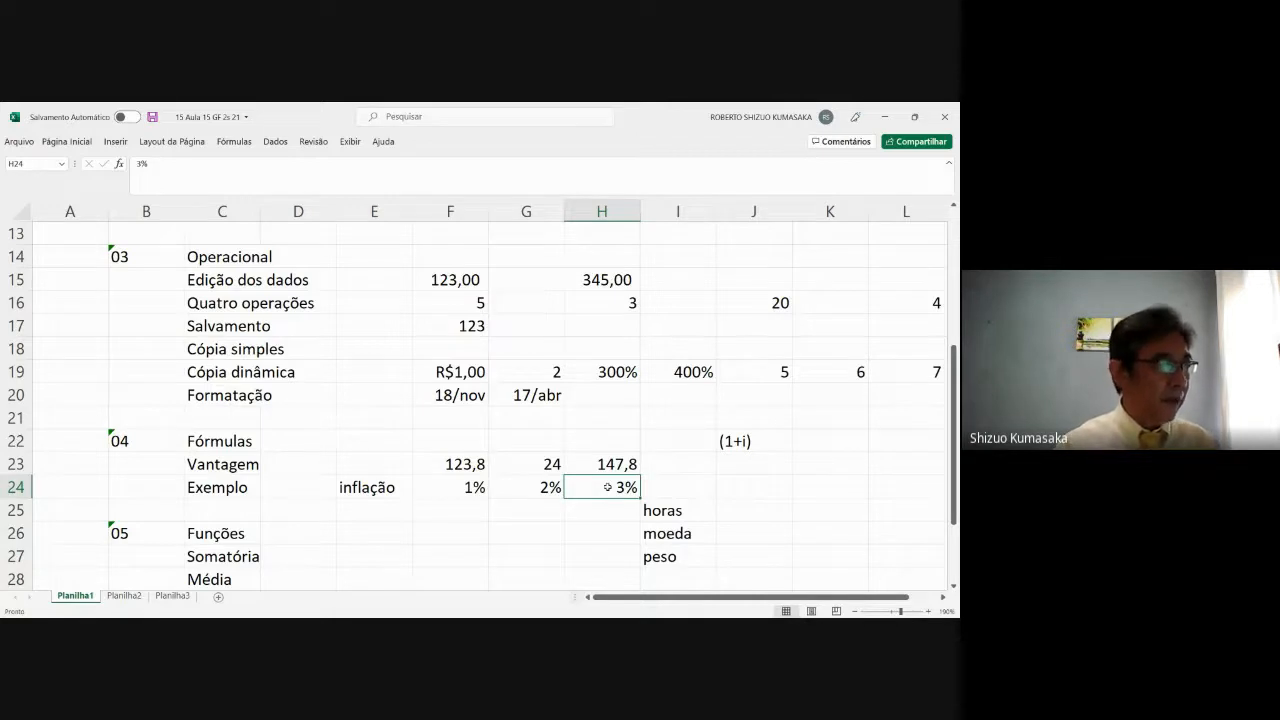
left_click(687, 486)
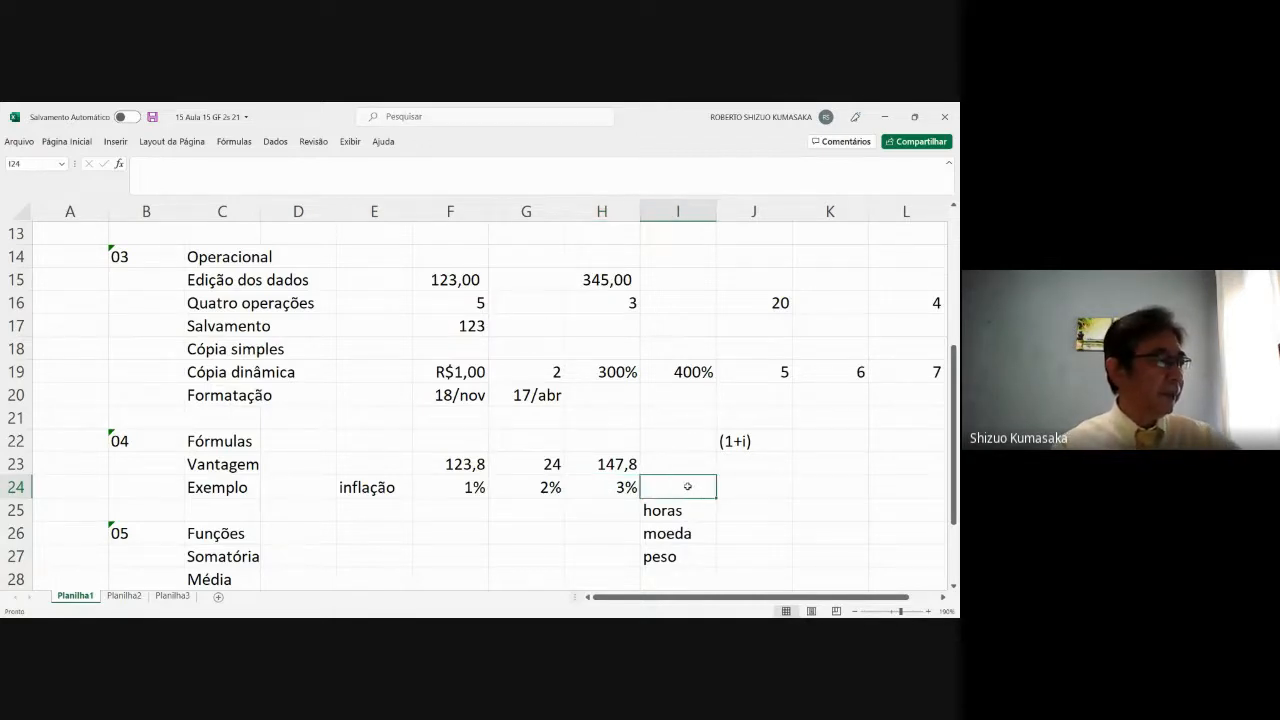
type("=")
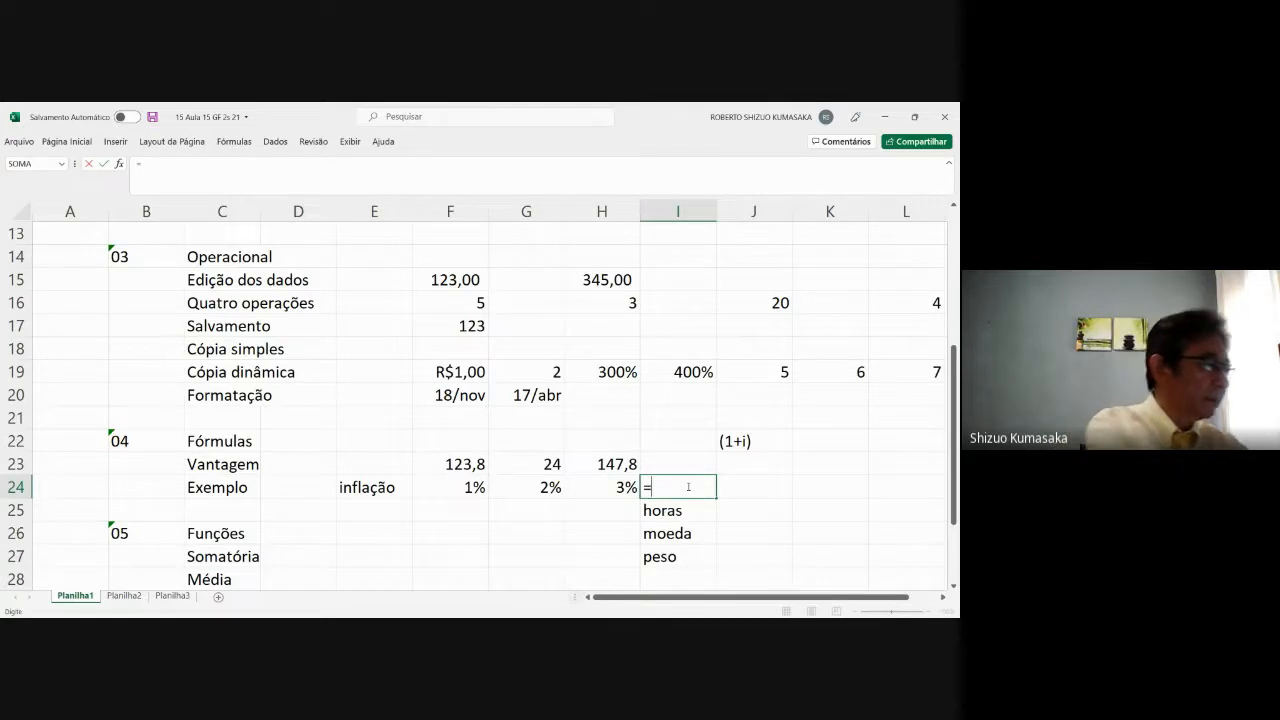
type("(")
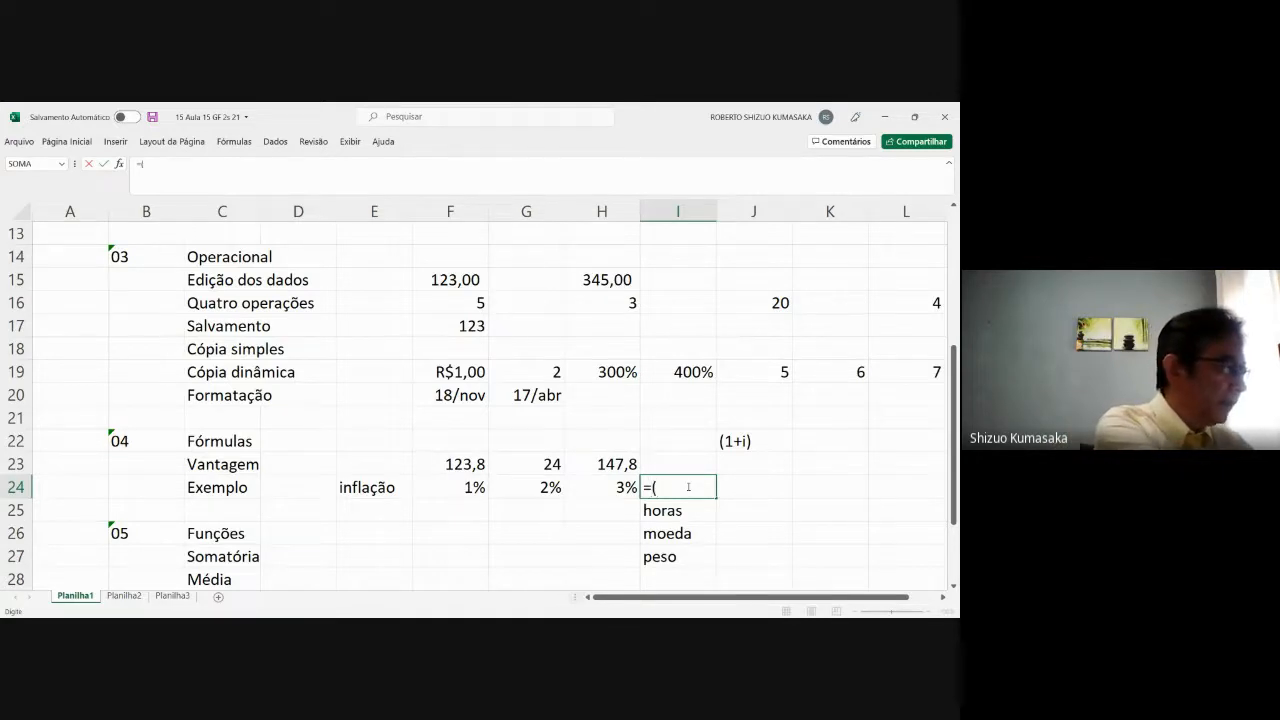
type("1+")
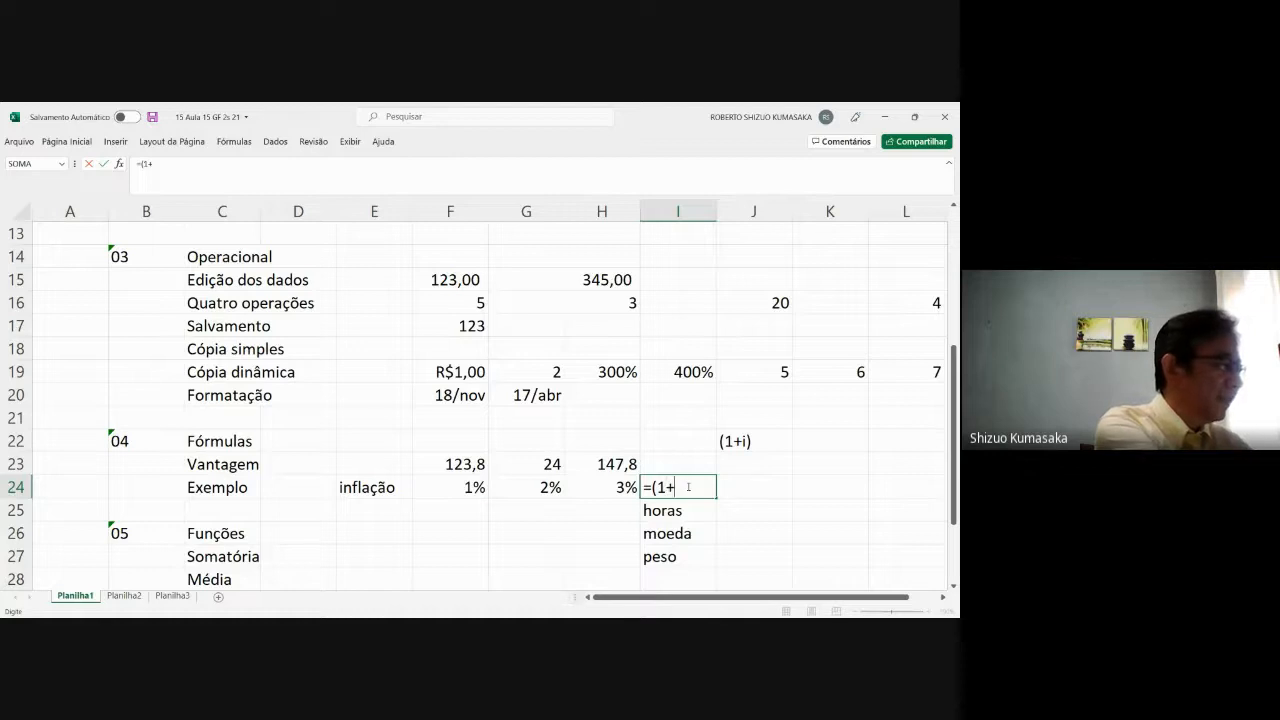
key("Left")
key("Left")
key("Left")
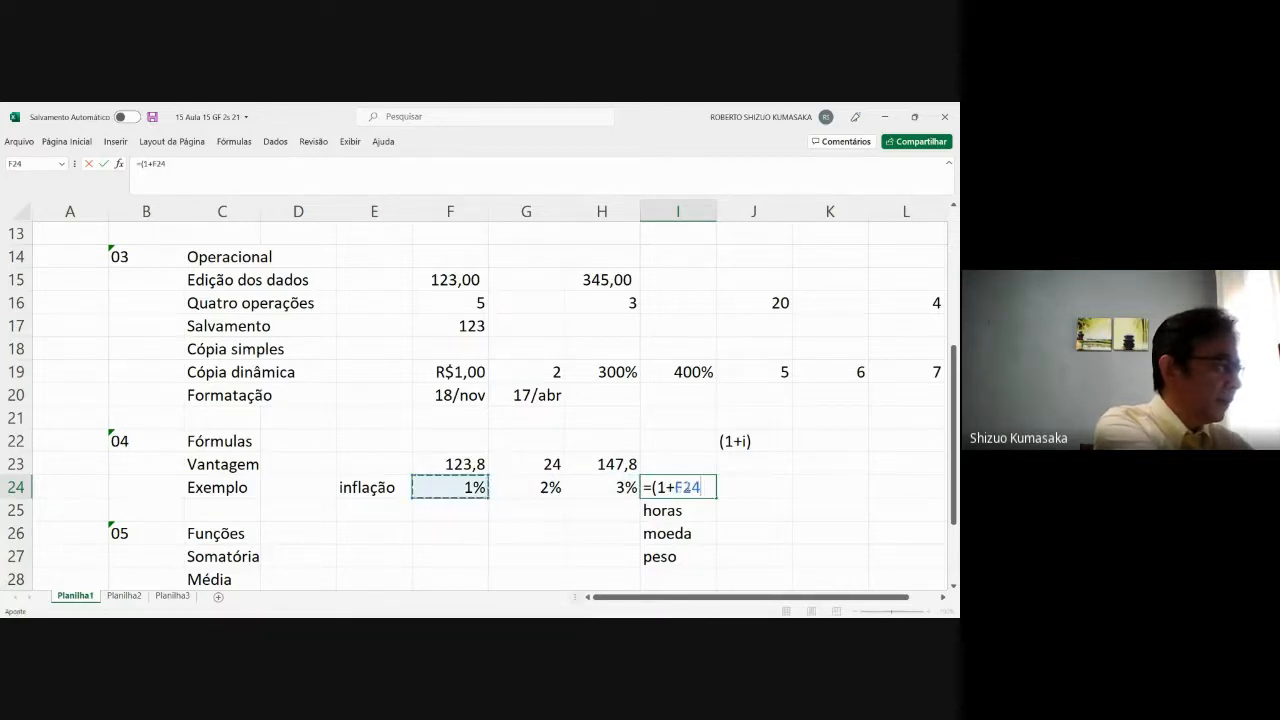
type(")")
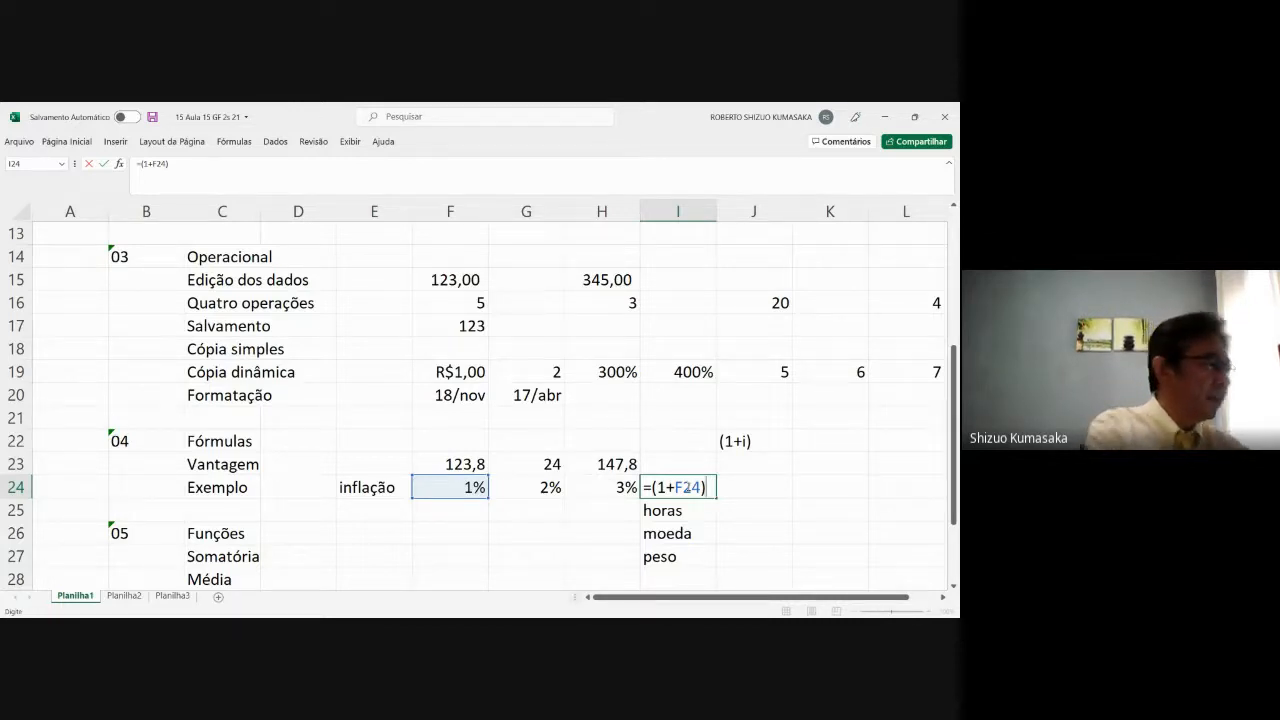
Step: Extend the I24 formula by multiplying it by one plus the second inflation rate, *(1+G24
type("*")
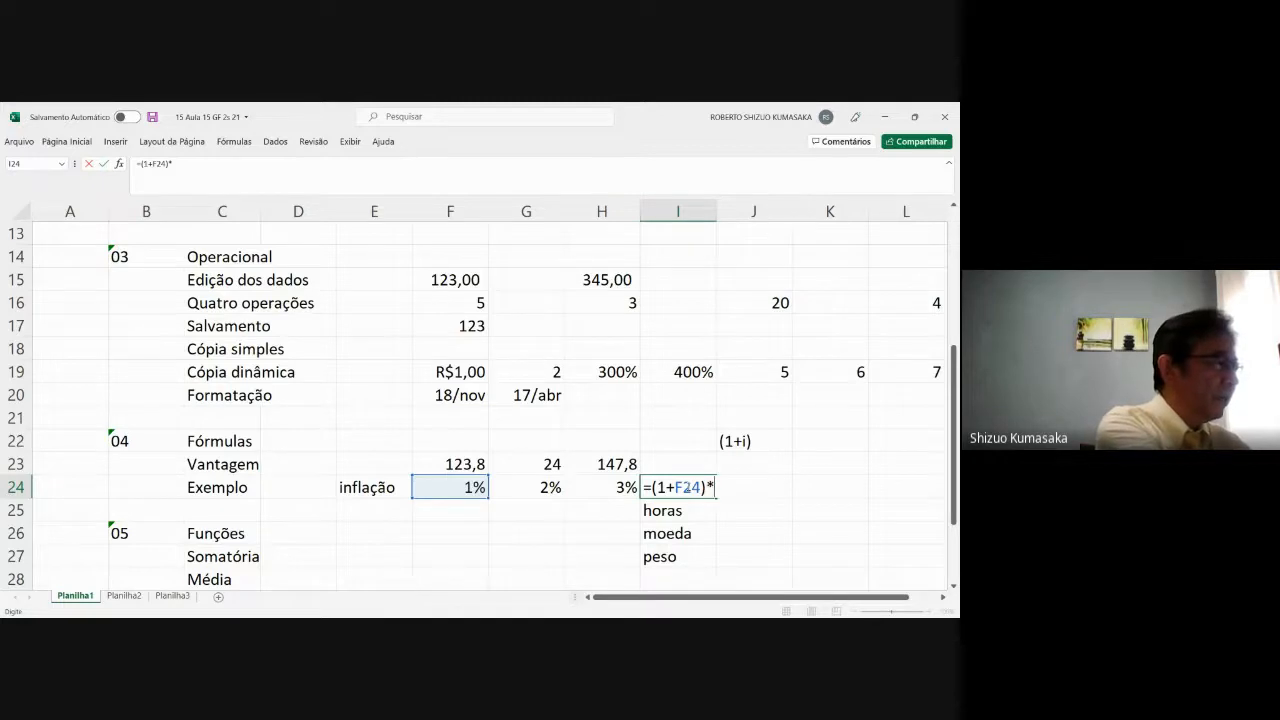
type("(")
key("Left")
key("Left")
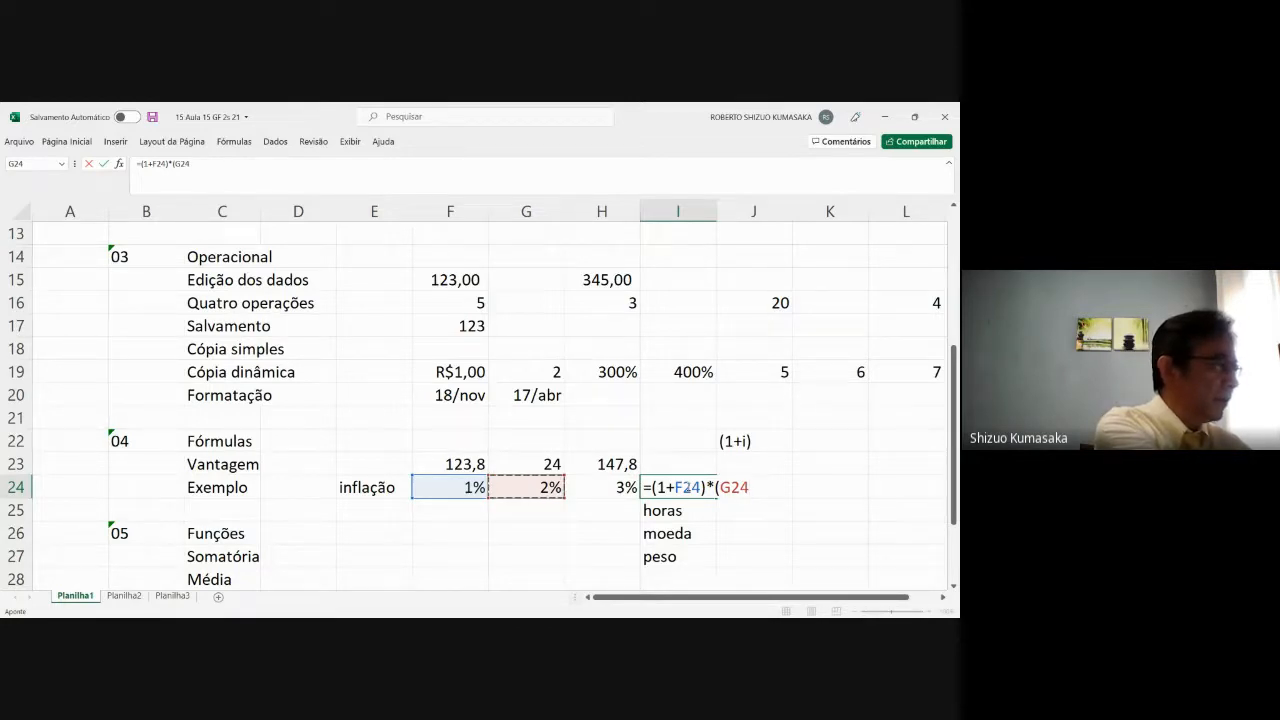
key("Right")
key("Right")
key("Right")
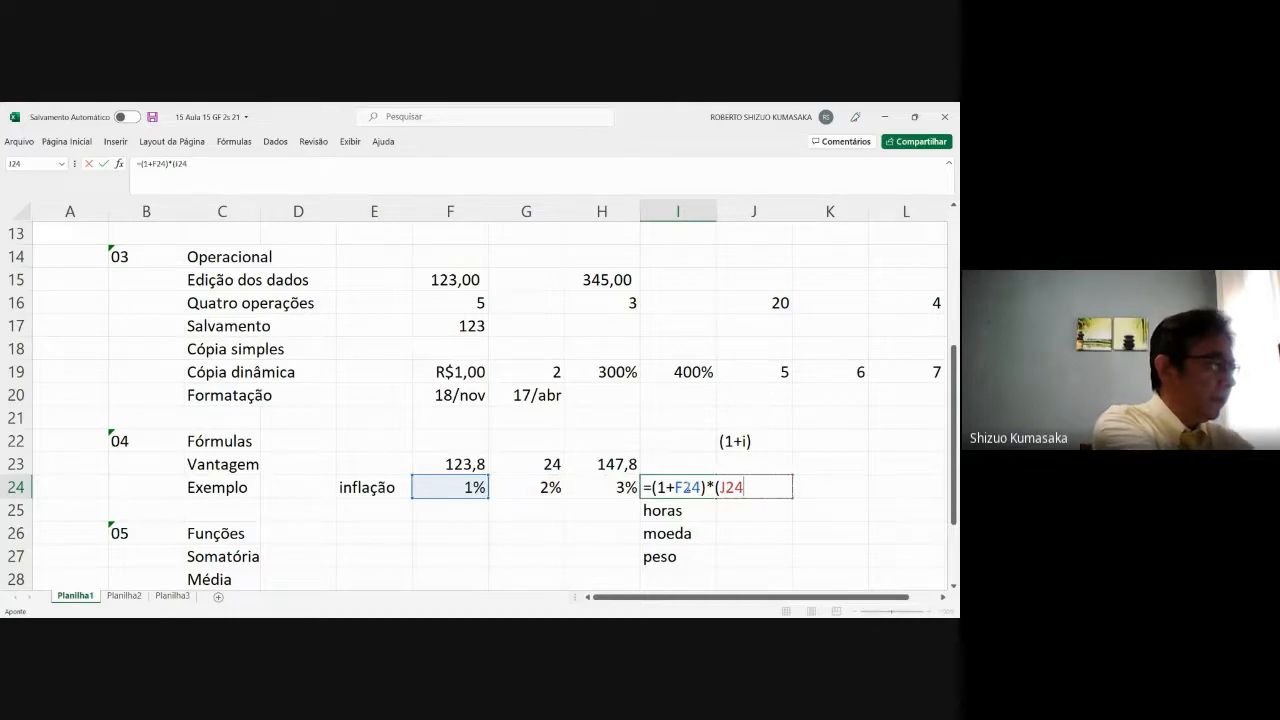
key("BackSpace")
key("BackSpace")
key("BackSpace")
type("1")
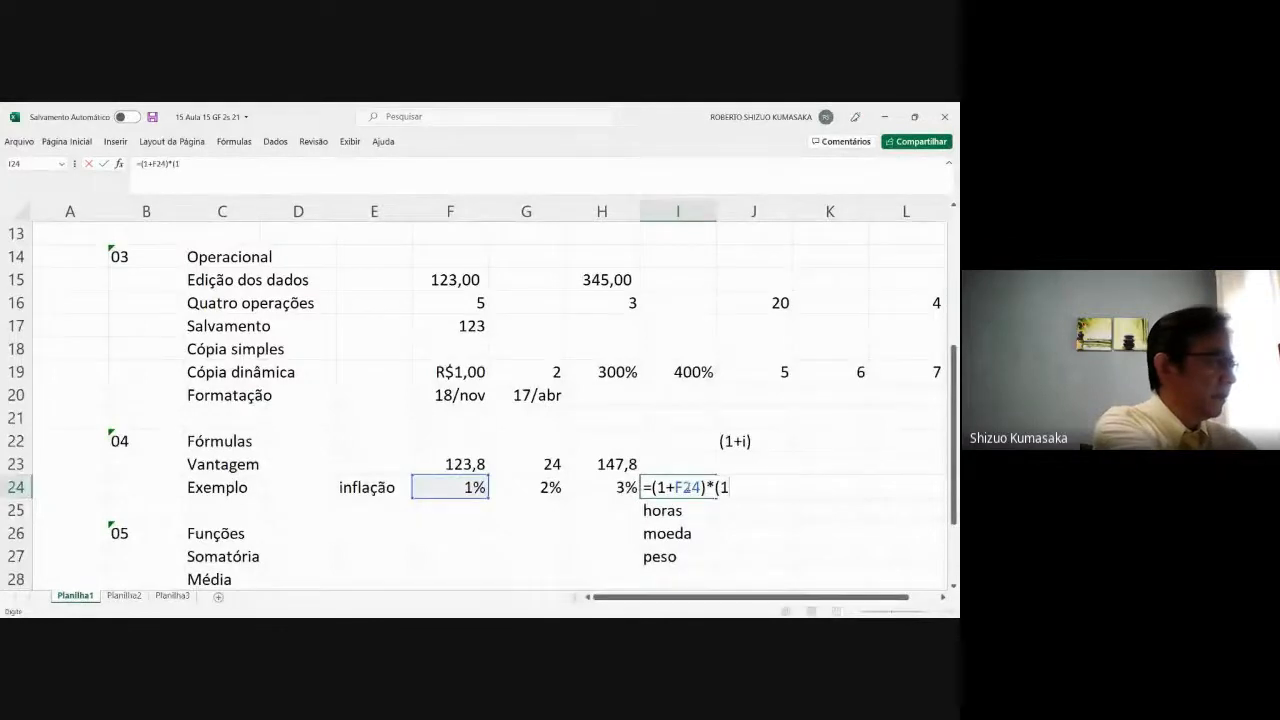
type("+")
key("Left")
key("Left")
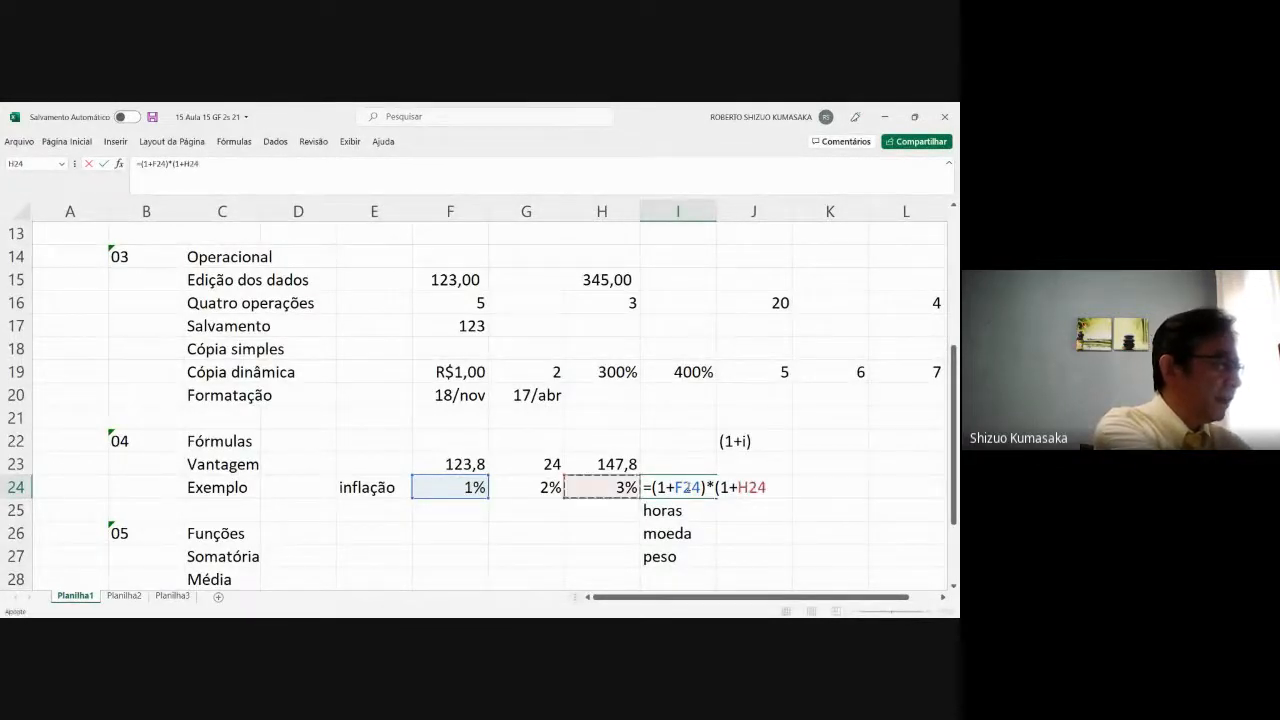
Step: Complete the accumulated inflation formula in I24 as =(1+F24)*(1+G24)*(1+H24)
type(")*(1+")
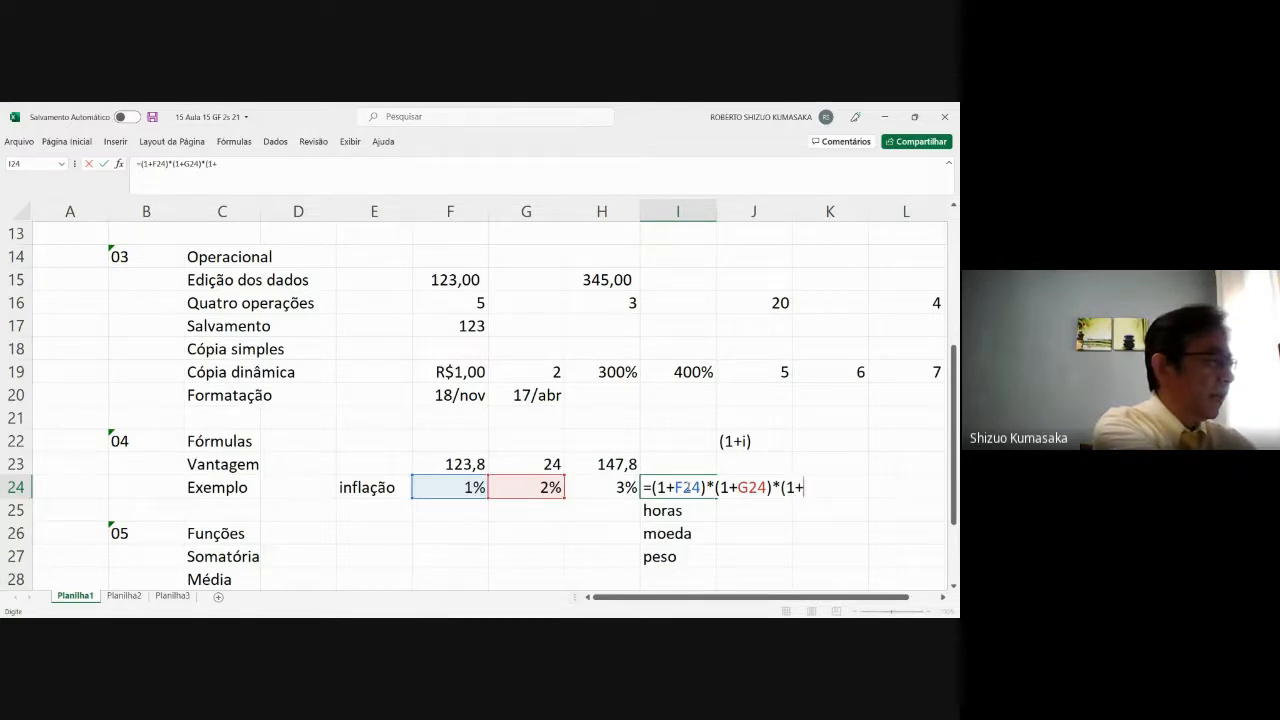
key("Left")
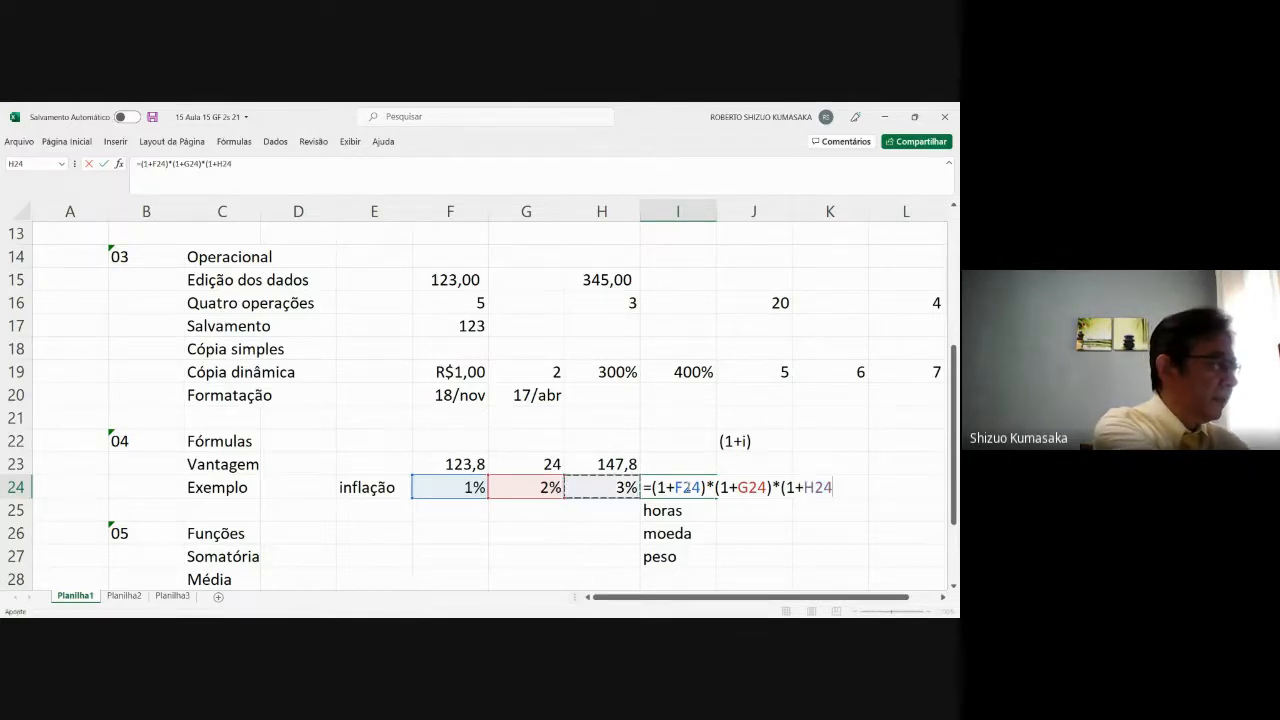
type(")")
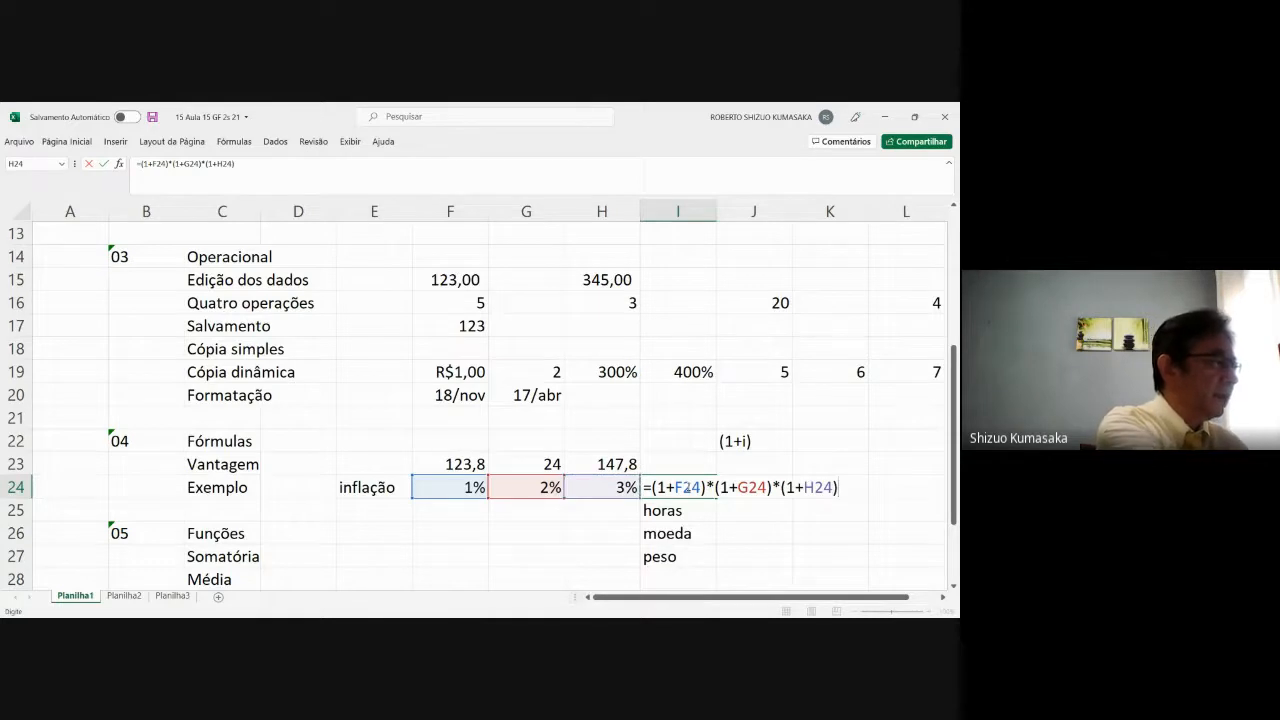
key("Return")
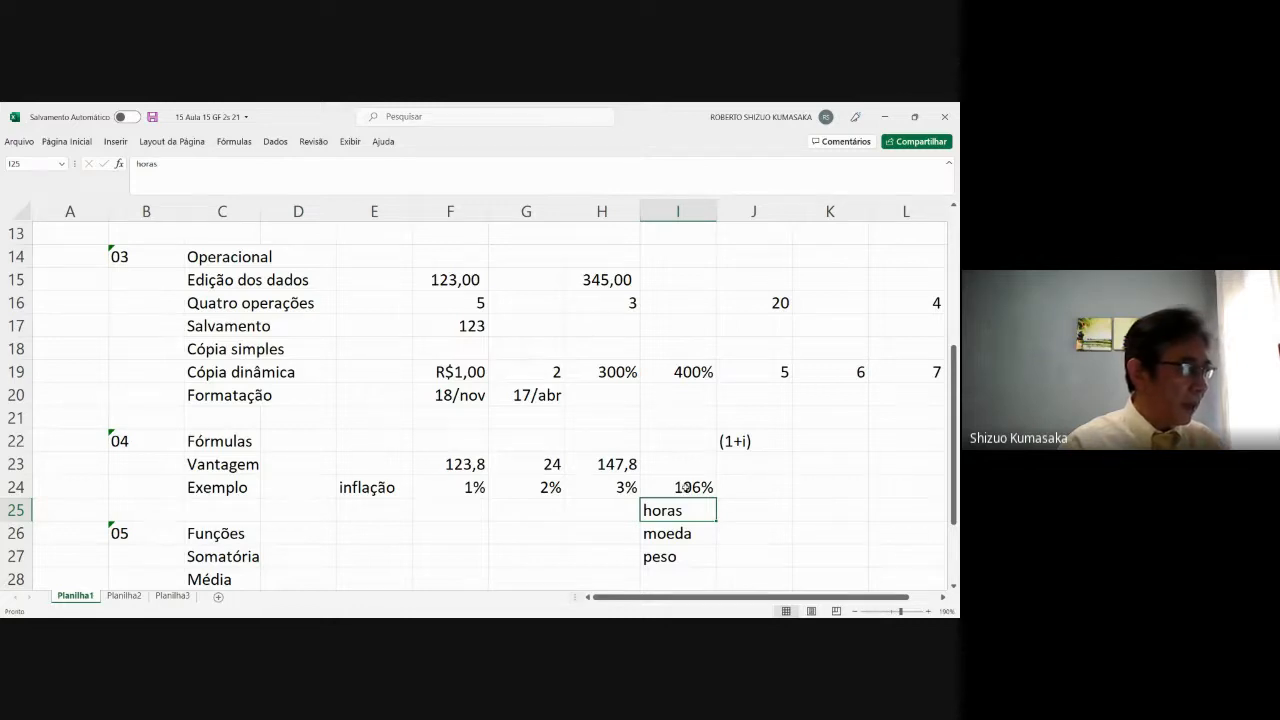
Step: Format the accumulated factor in I24 with the comma (Contábil) number style and four decimal places
left_click(681, 485)
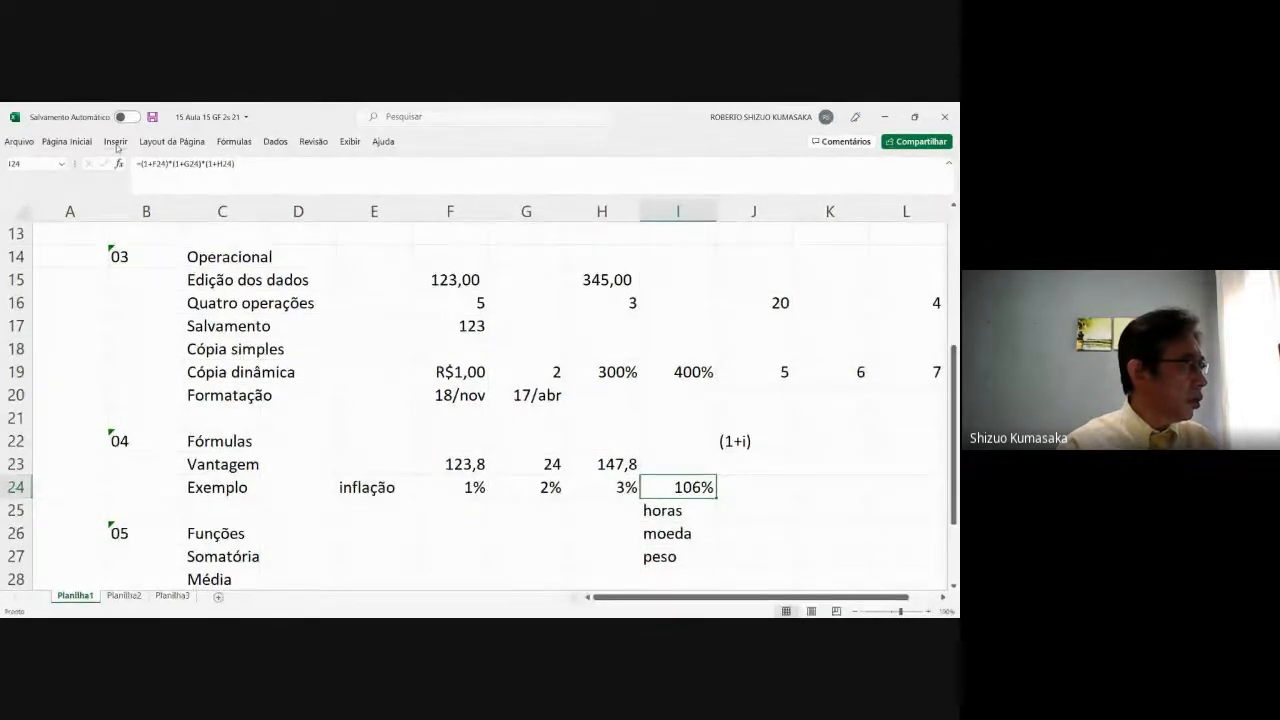
left_click(64, 142)
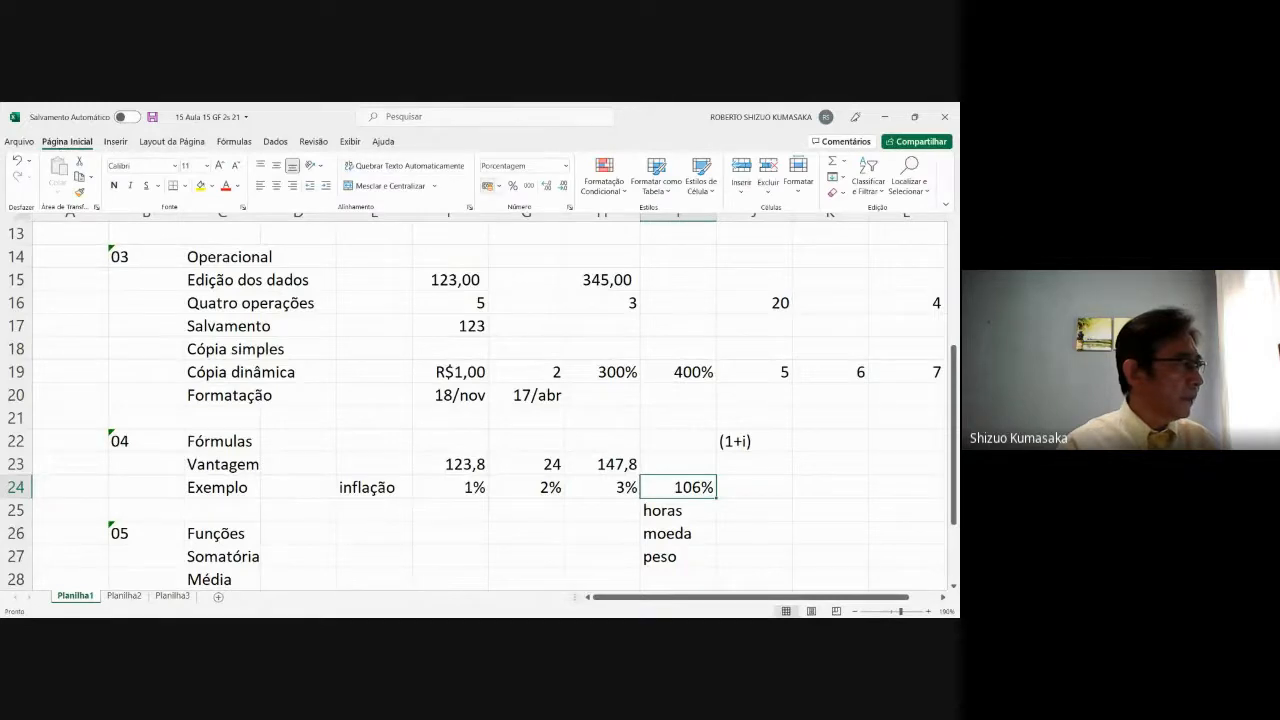
left_click(528, 185)
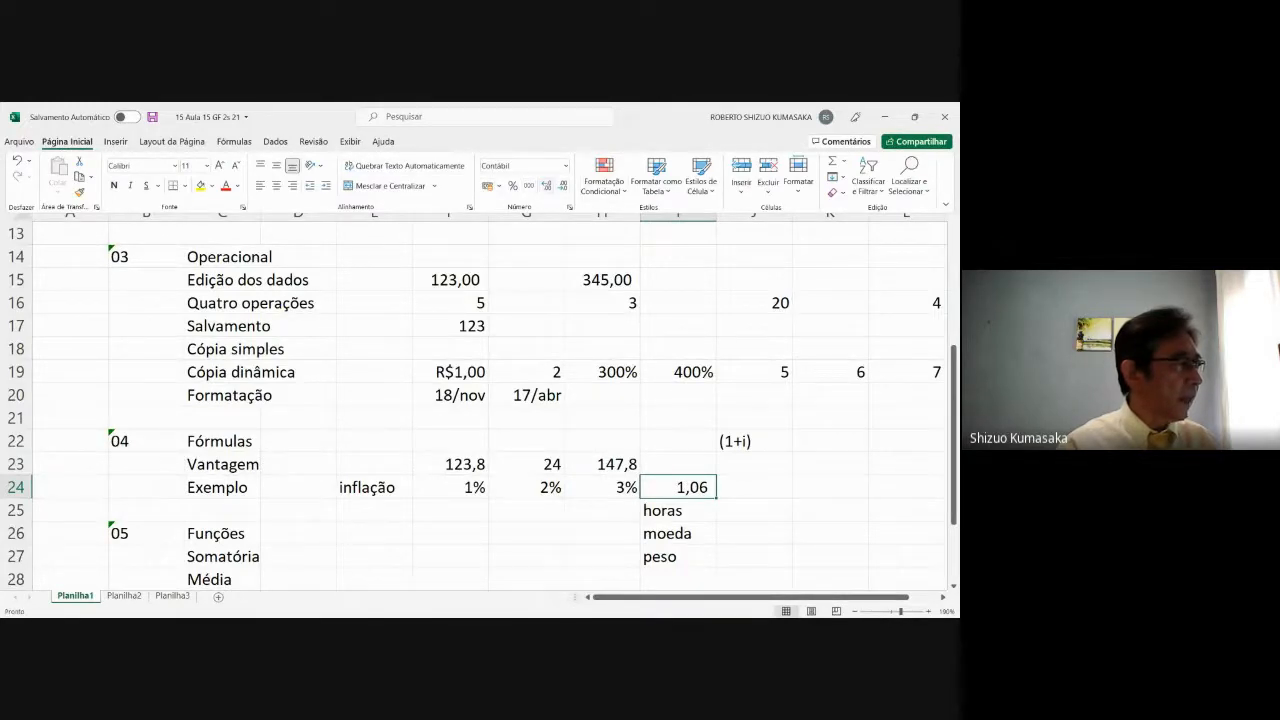
left_click(548, 186)
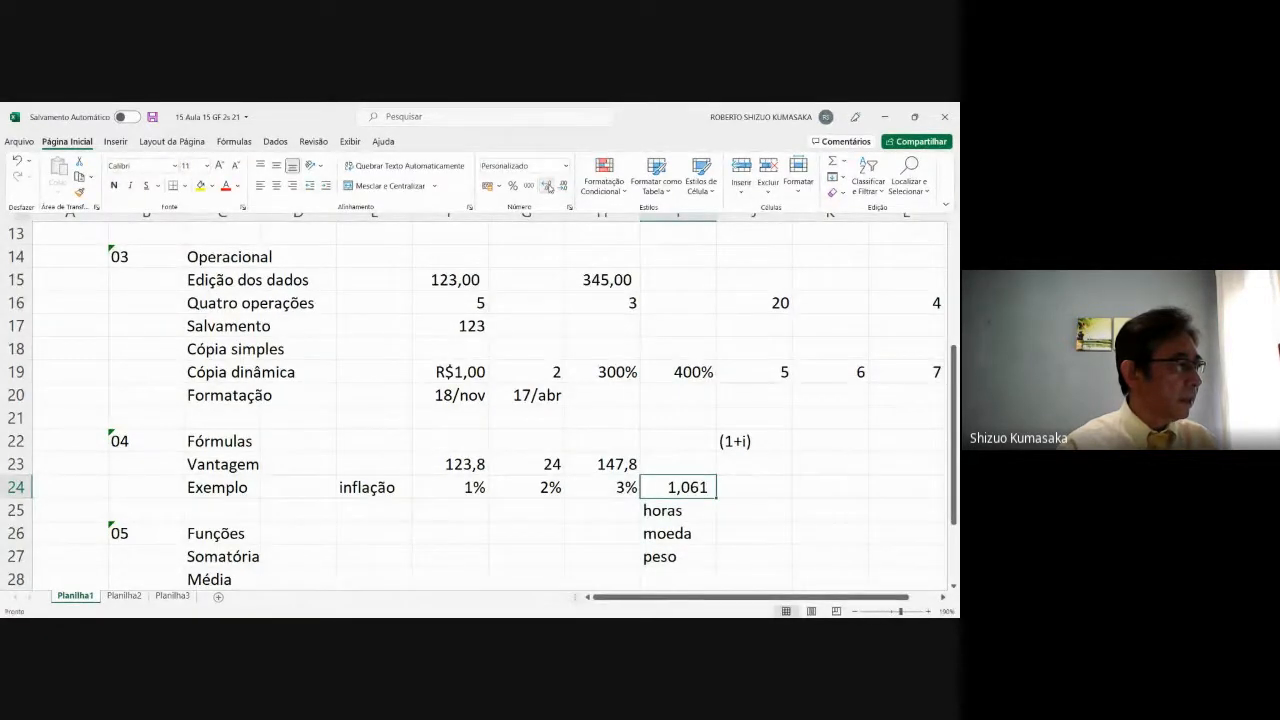
left_click(549, 187)
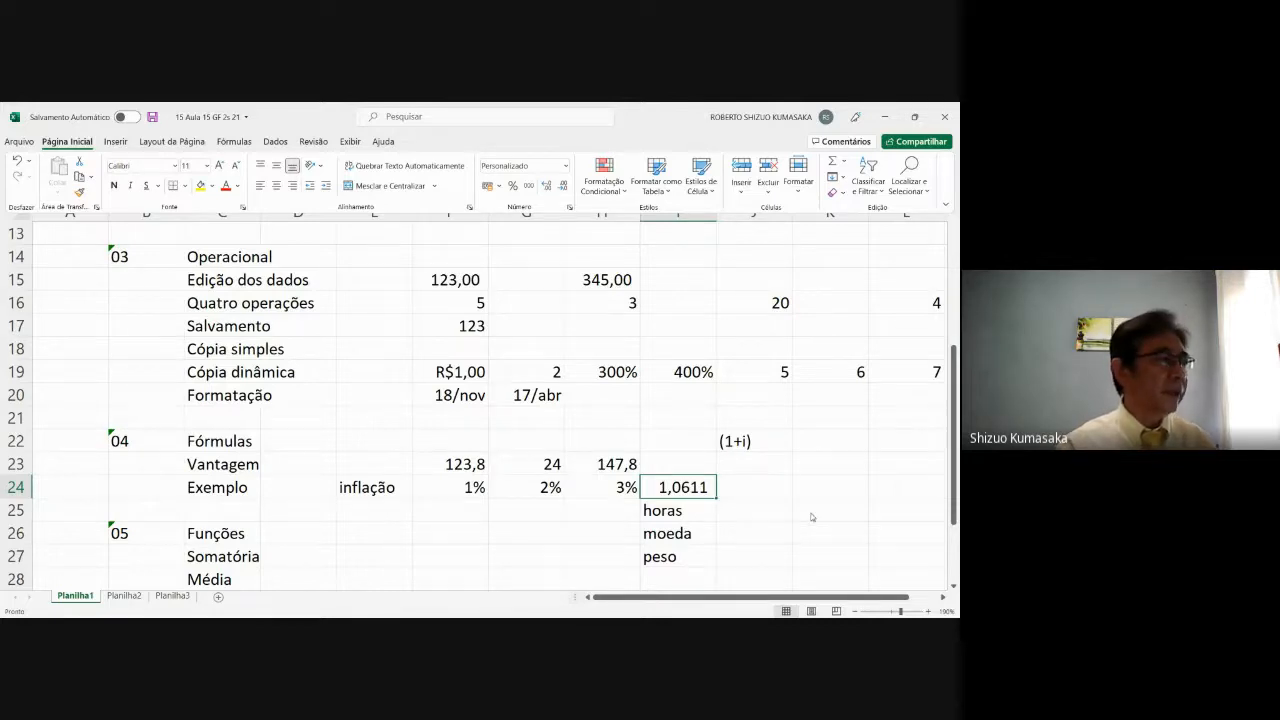
Step: Enter the formula =I24-1 in J24 to isolate the accumulated inflation rate
left_click(766, 485)
left_click(757, 488)
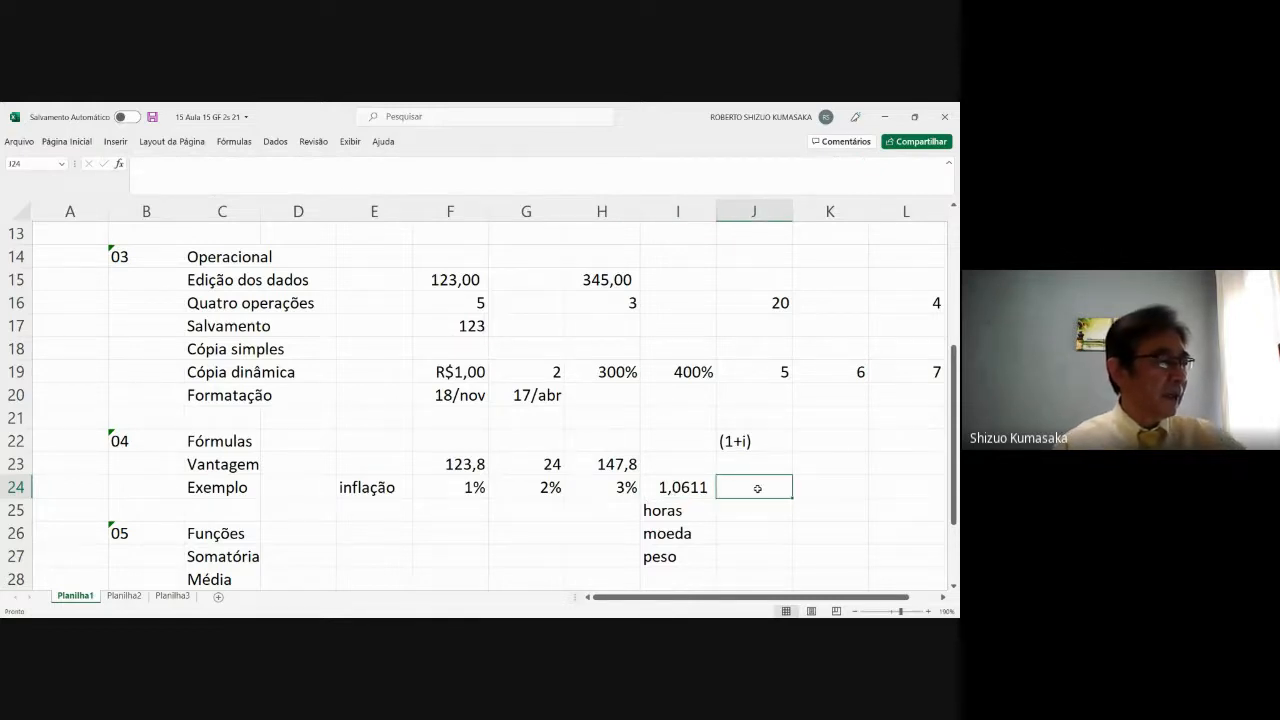
type("=")
key("Left")
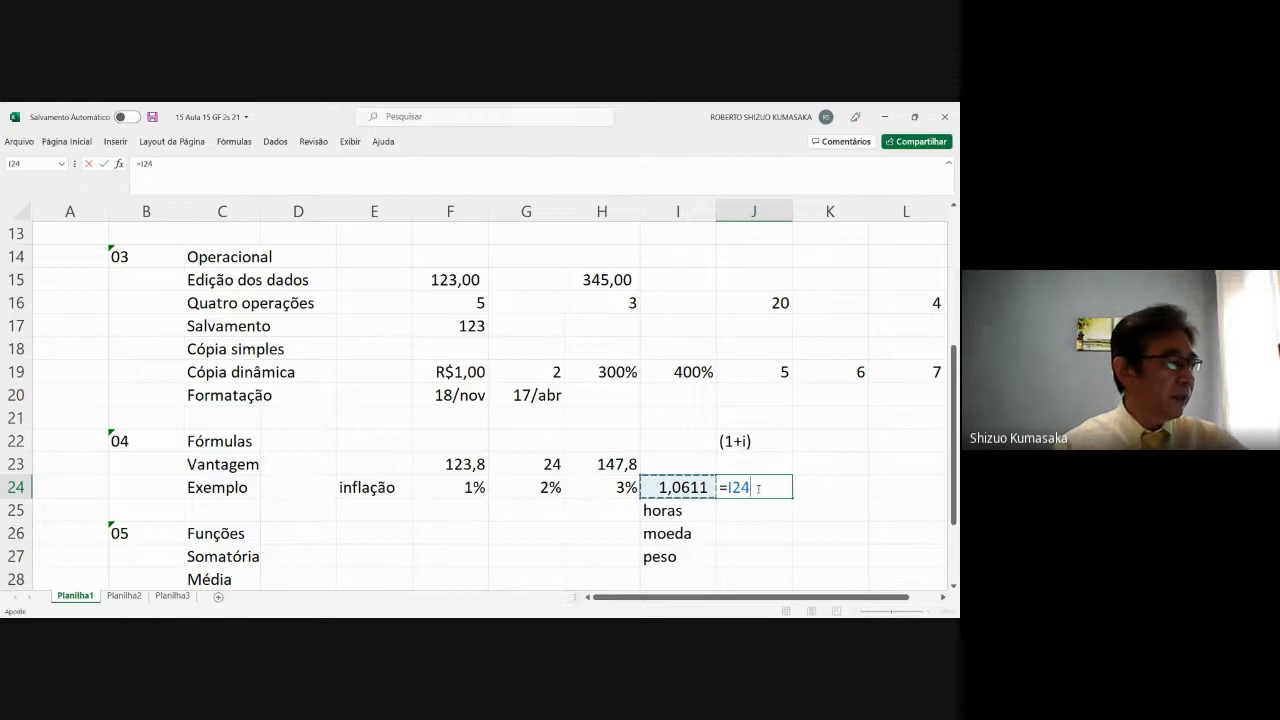
type("-1")
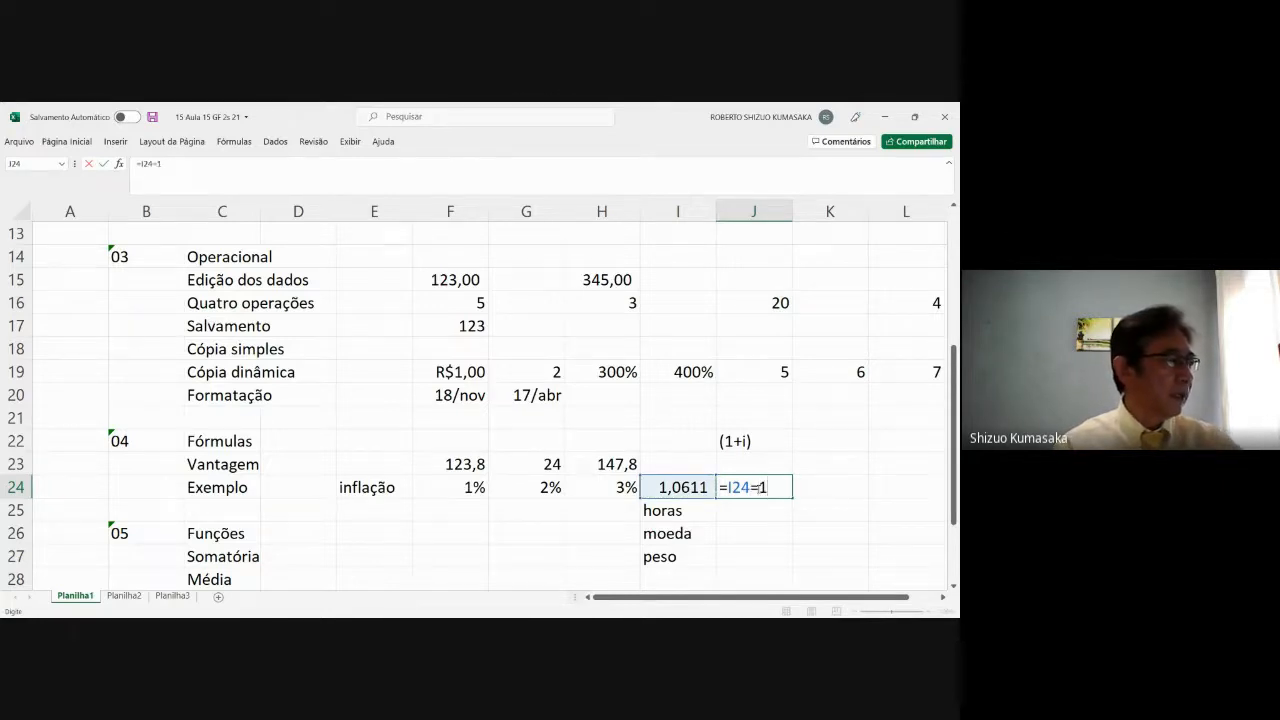
key("BackSpace")
key("BackSpace")
type("-1")
key("Return")
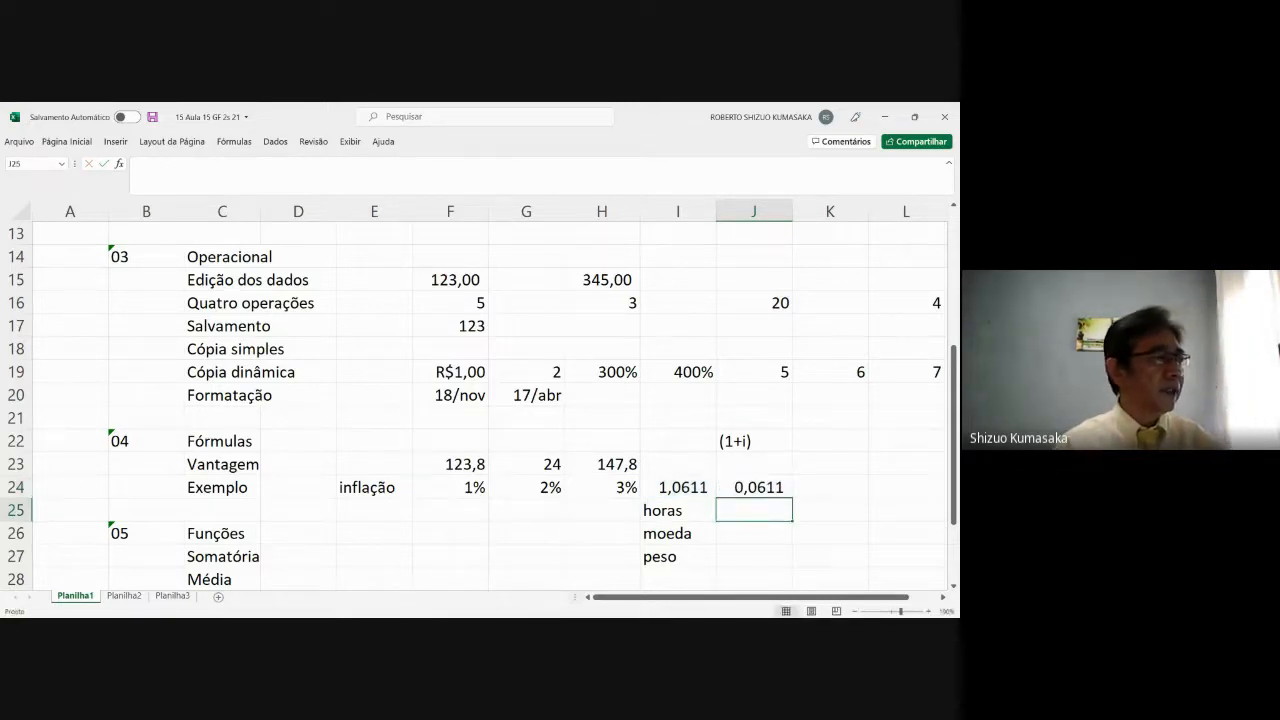
Step: Format the accumulated rate in J24 as a percentage with two decimal places
left_click(754, 488)
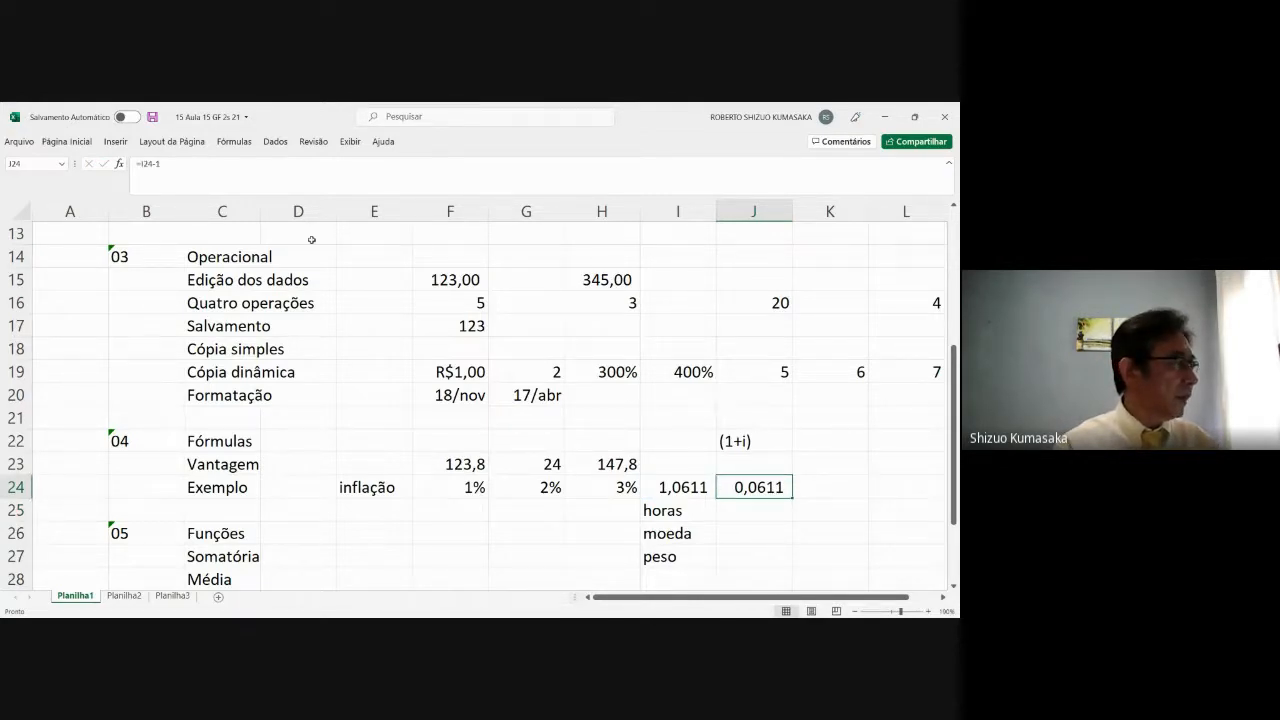
left_click(61, 142)
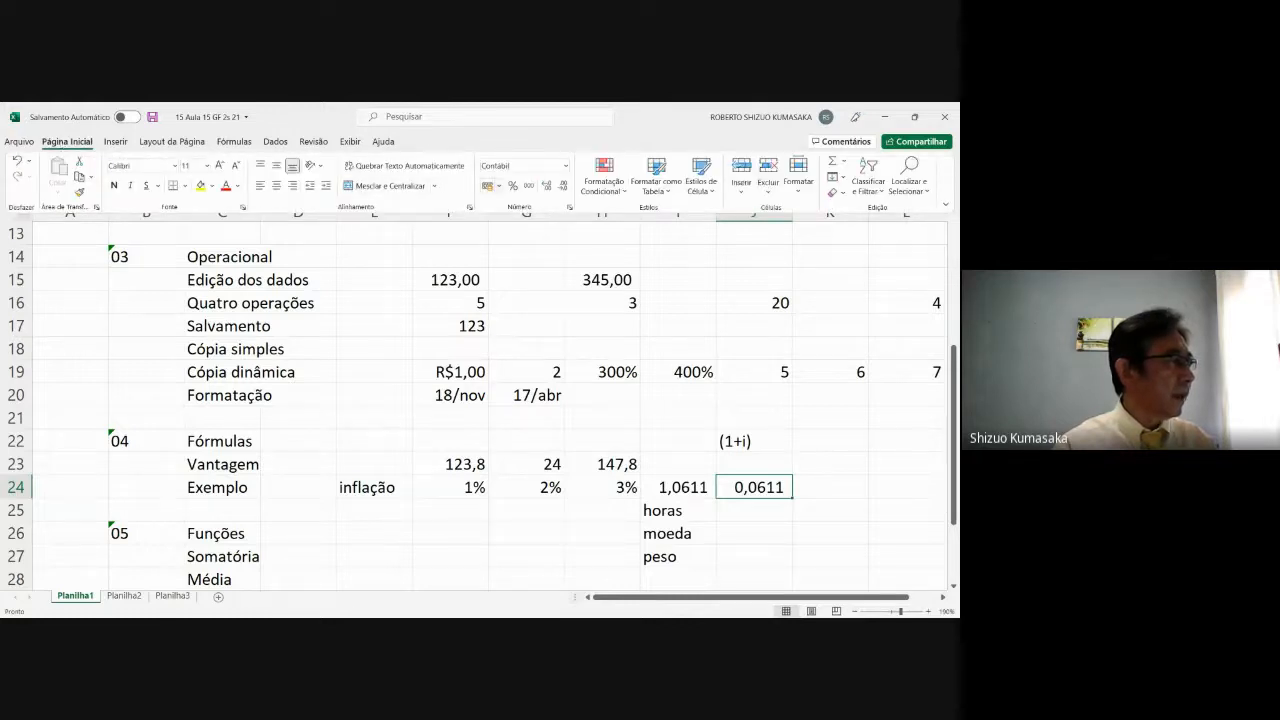
left_click(513, 186)
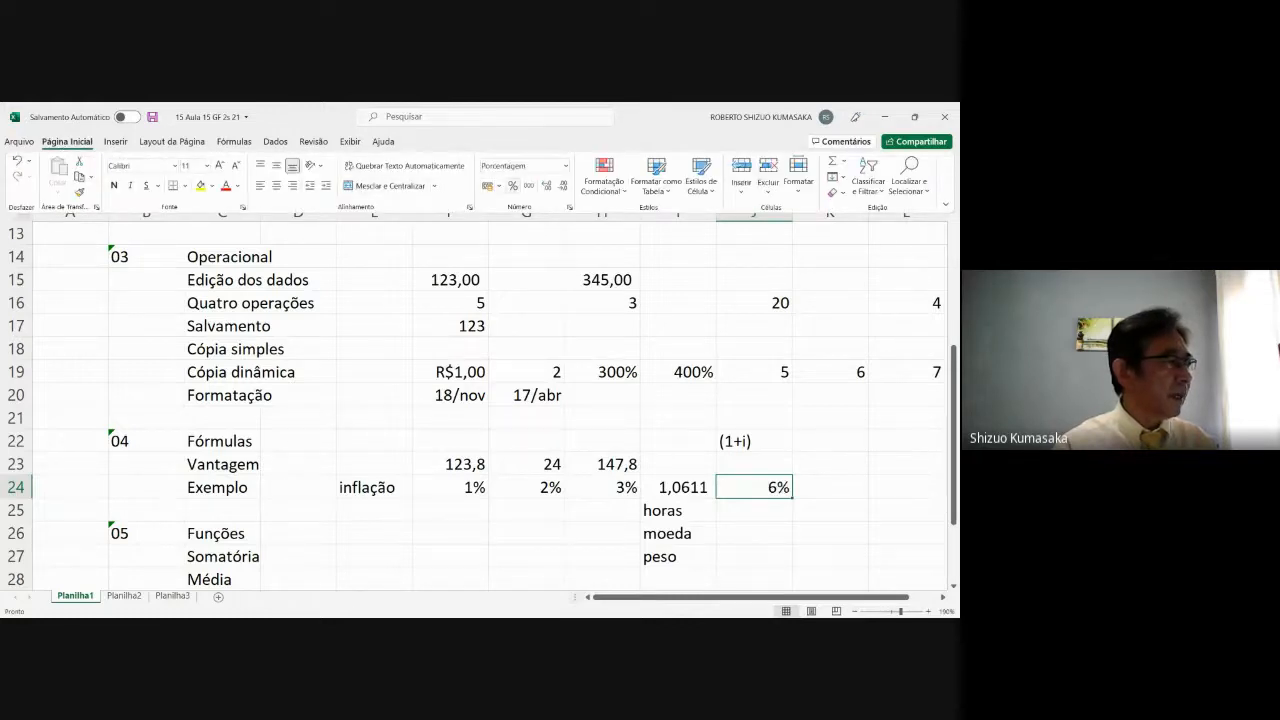
left_click(796, 587)
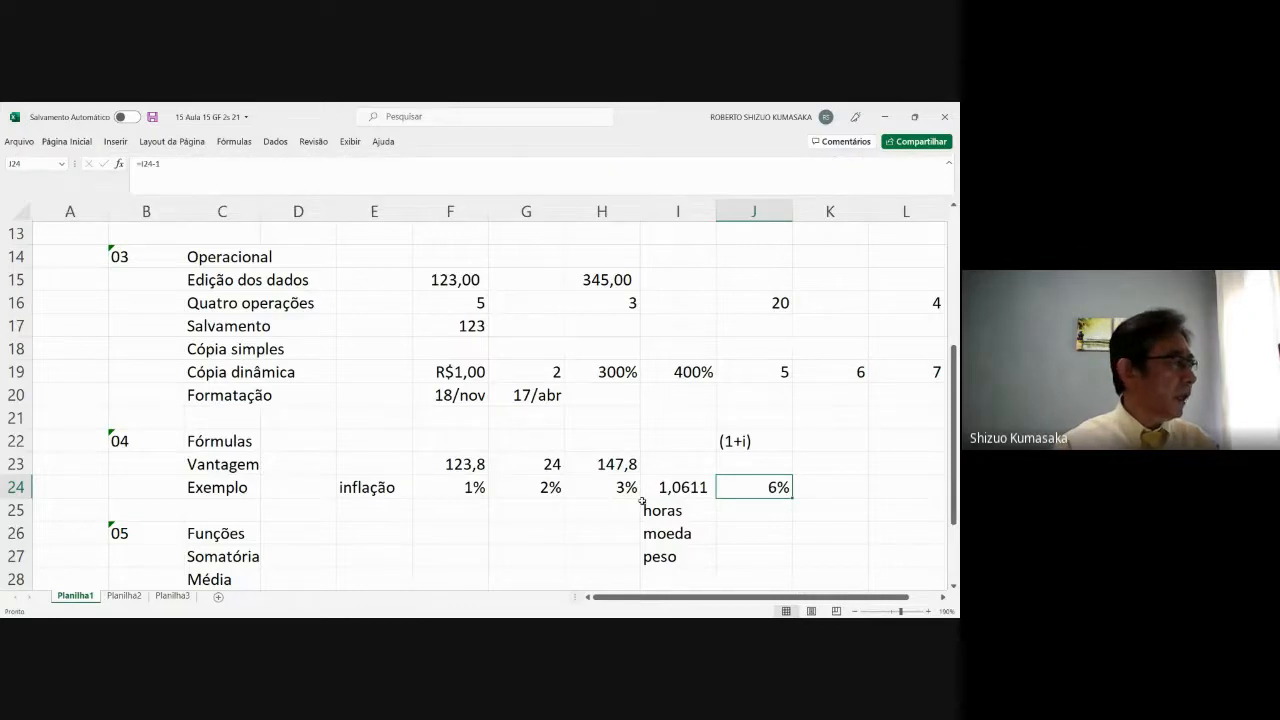
left_click(64, 142)
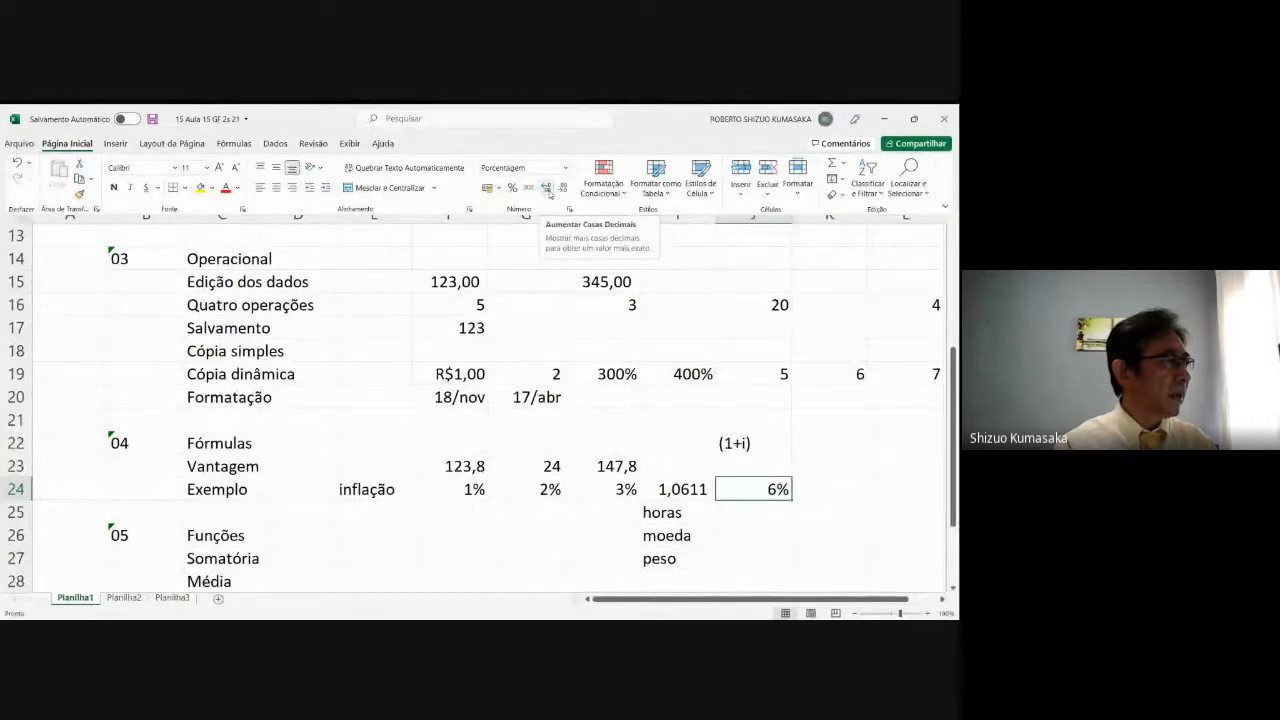
left_click(547, 190)
left_click(547, 190)
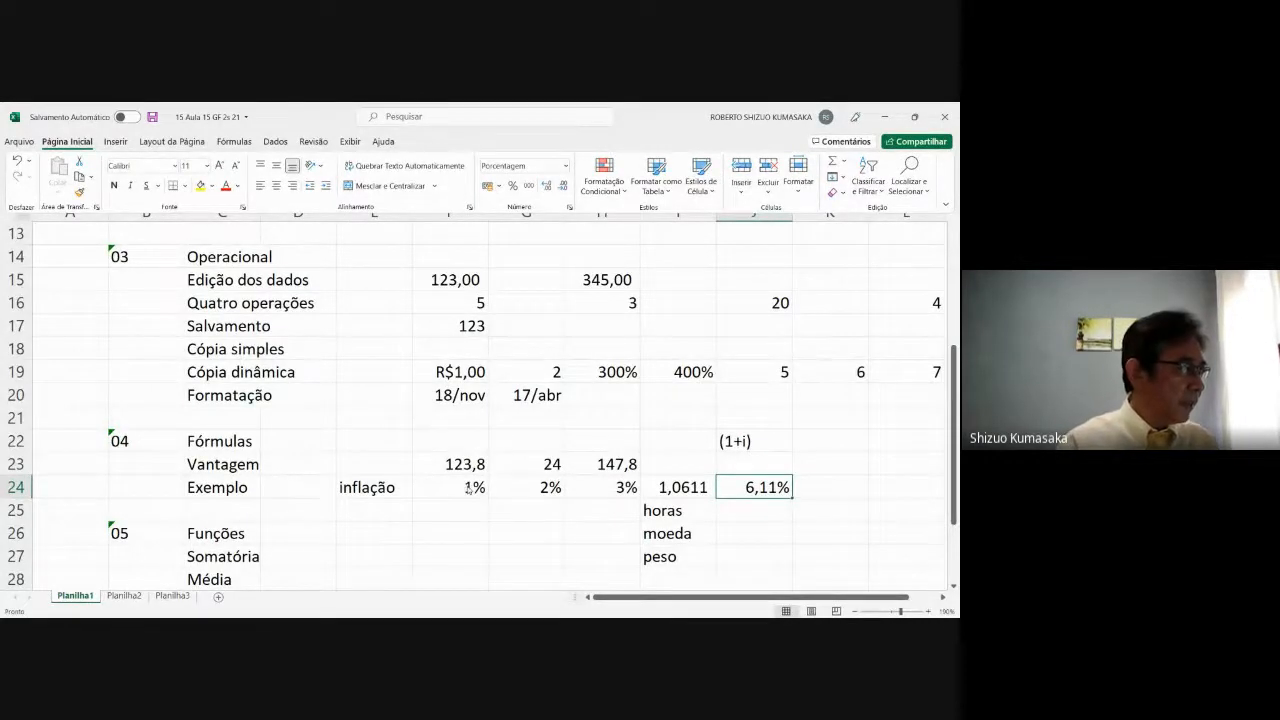
key("ctrl+F1")
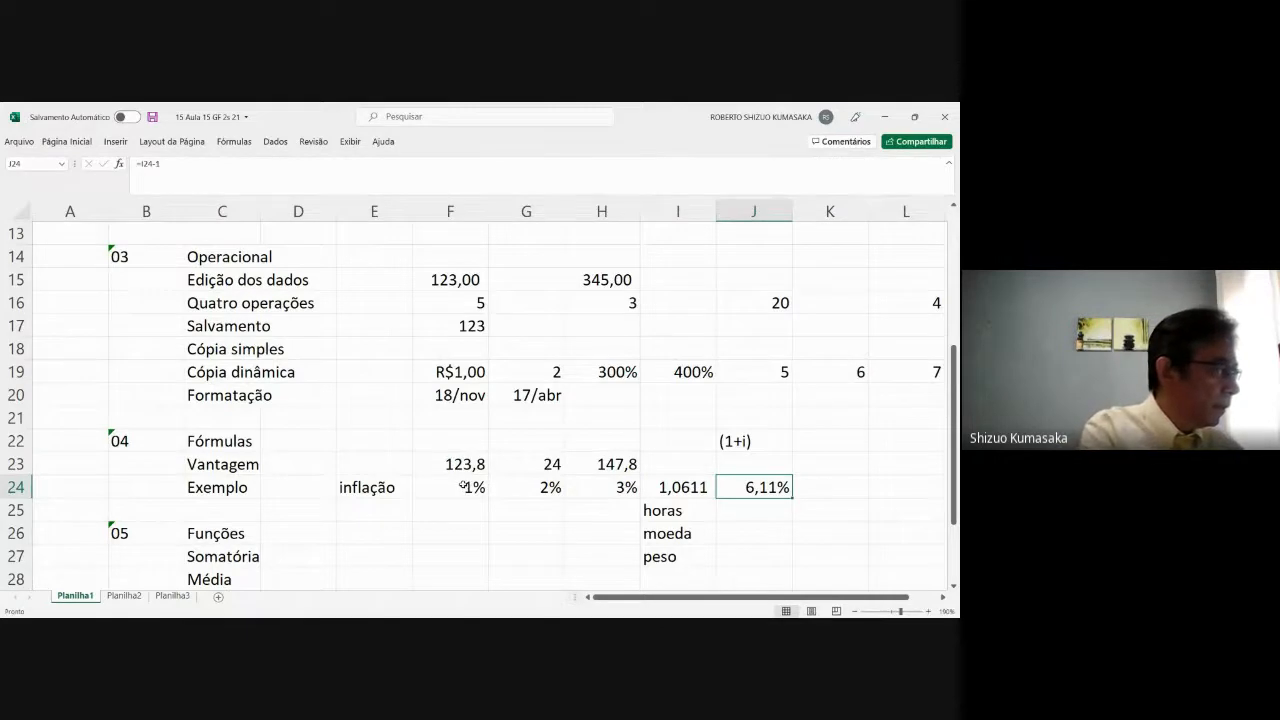
left_click(465, 487)
key("shift+Right")
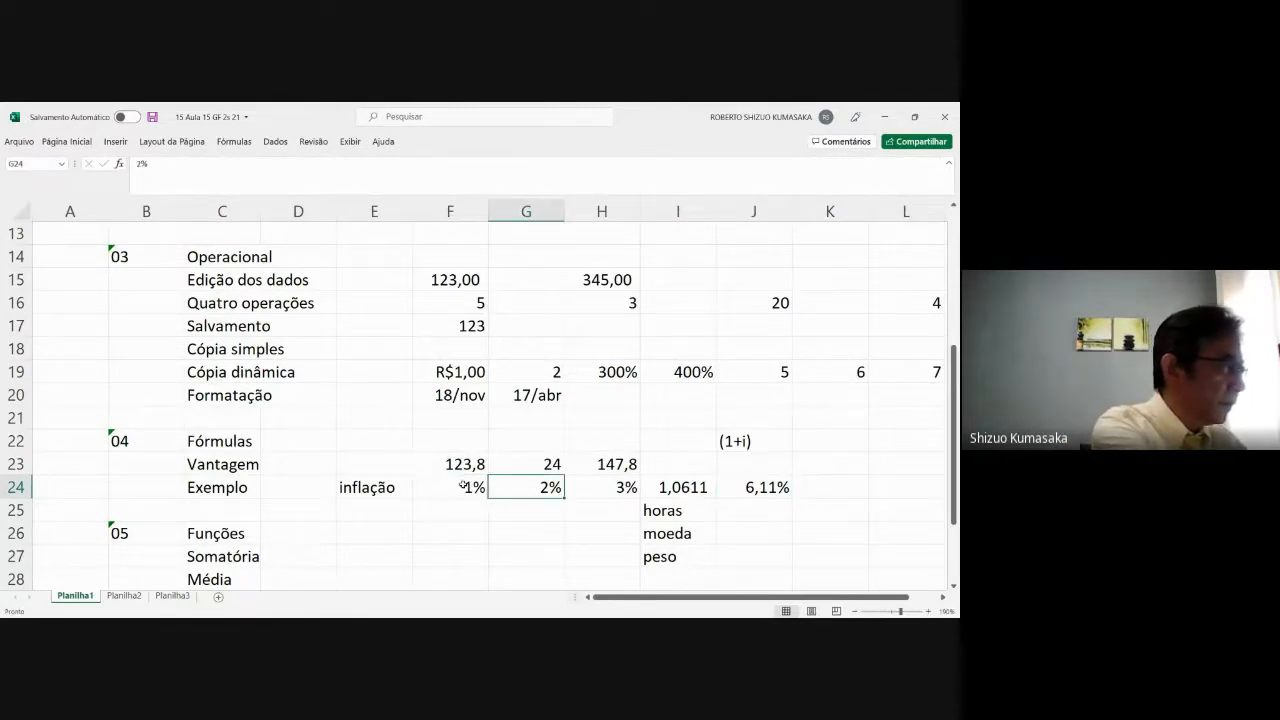
key("shift+Left")
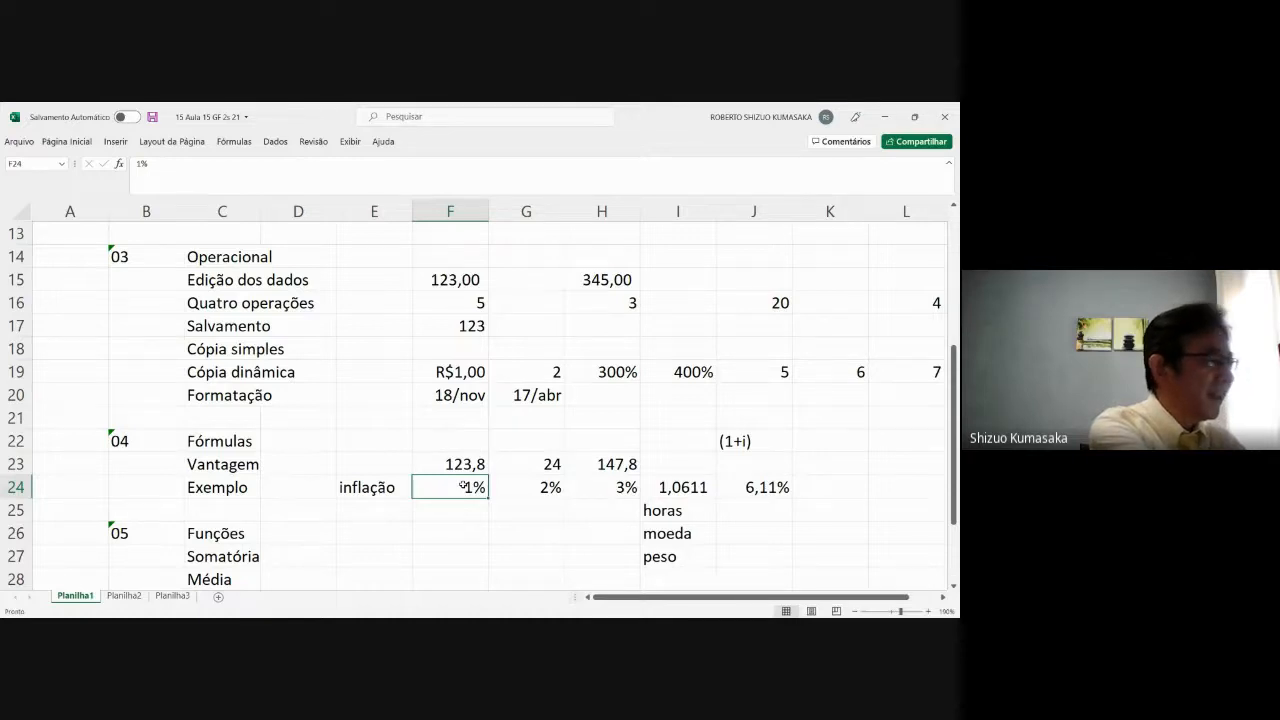
Step: Format the three inflation rates in F24:H24 to show two decimal places
key("shift+Right")
key("shift+Right")
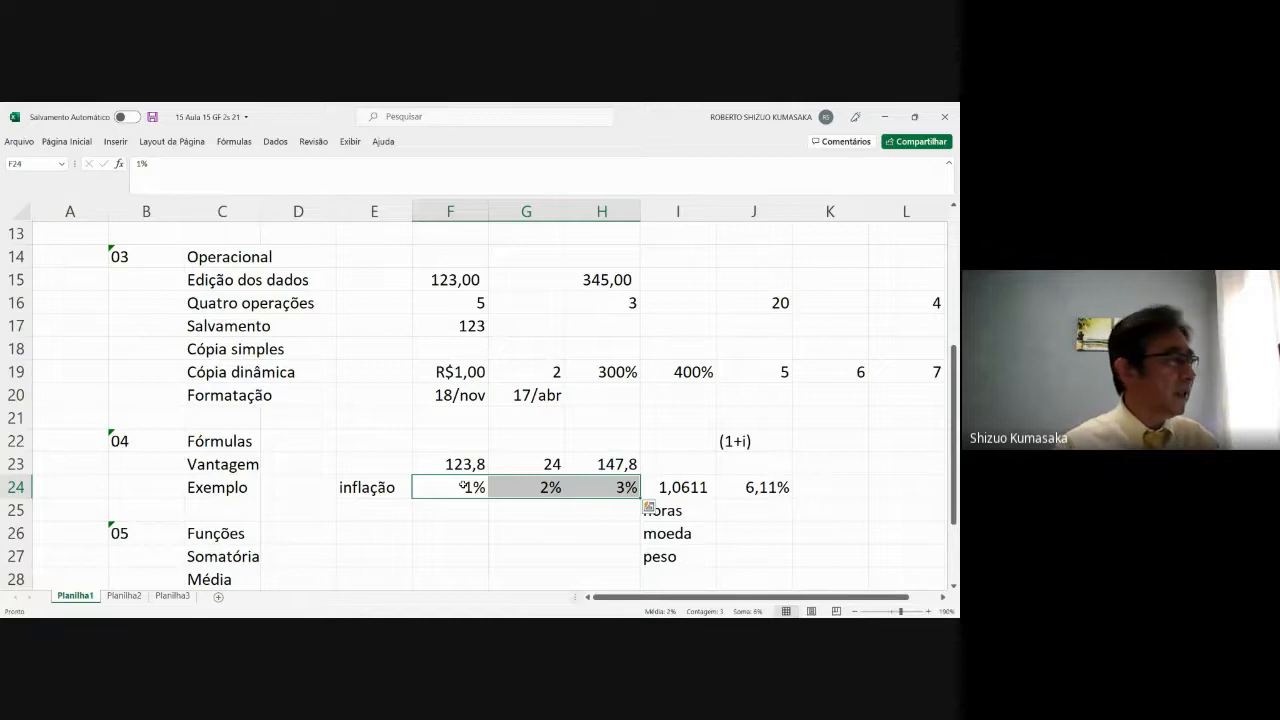
left_click(65, 144)
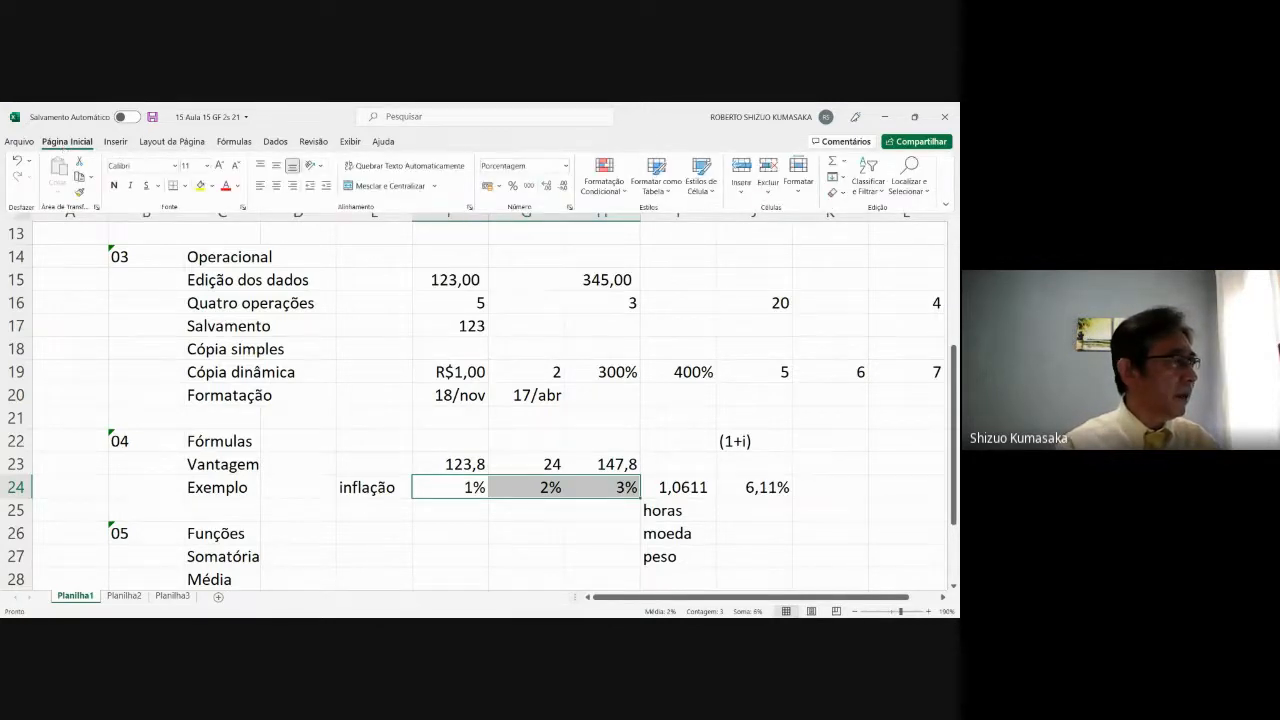
left_click(547, 189)
left_click(547, 189)
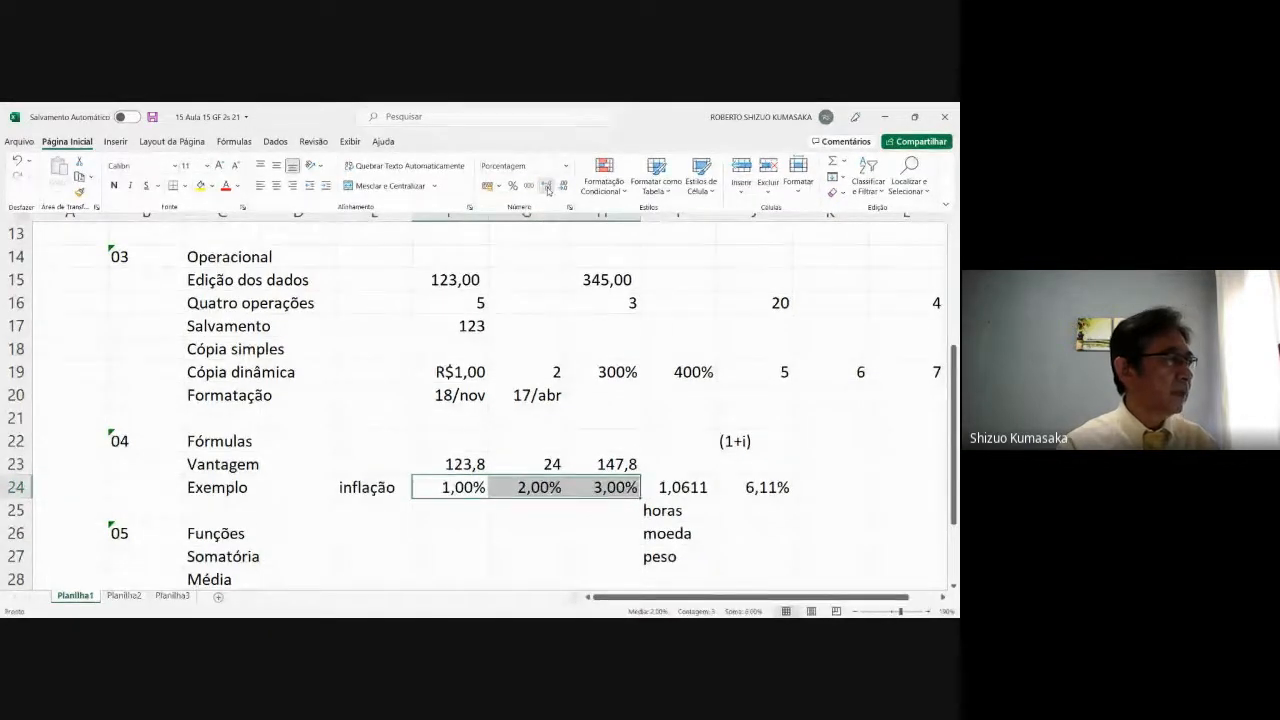
Step: Review the cell references used by the accumulated inflation formula in I24
left_click(607, 523)
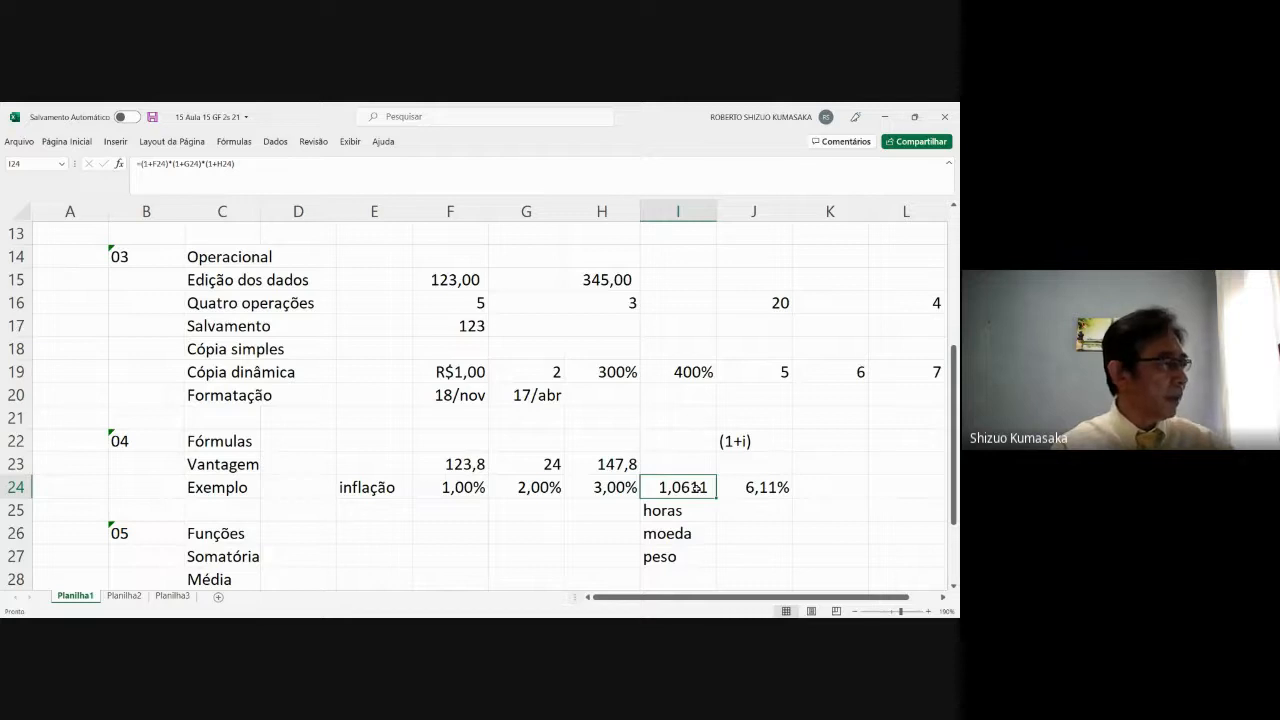
double_click(696, 487)
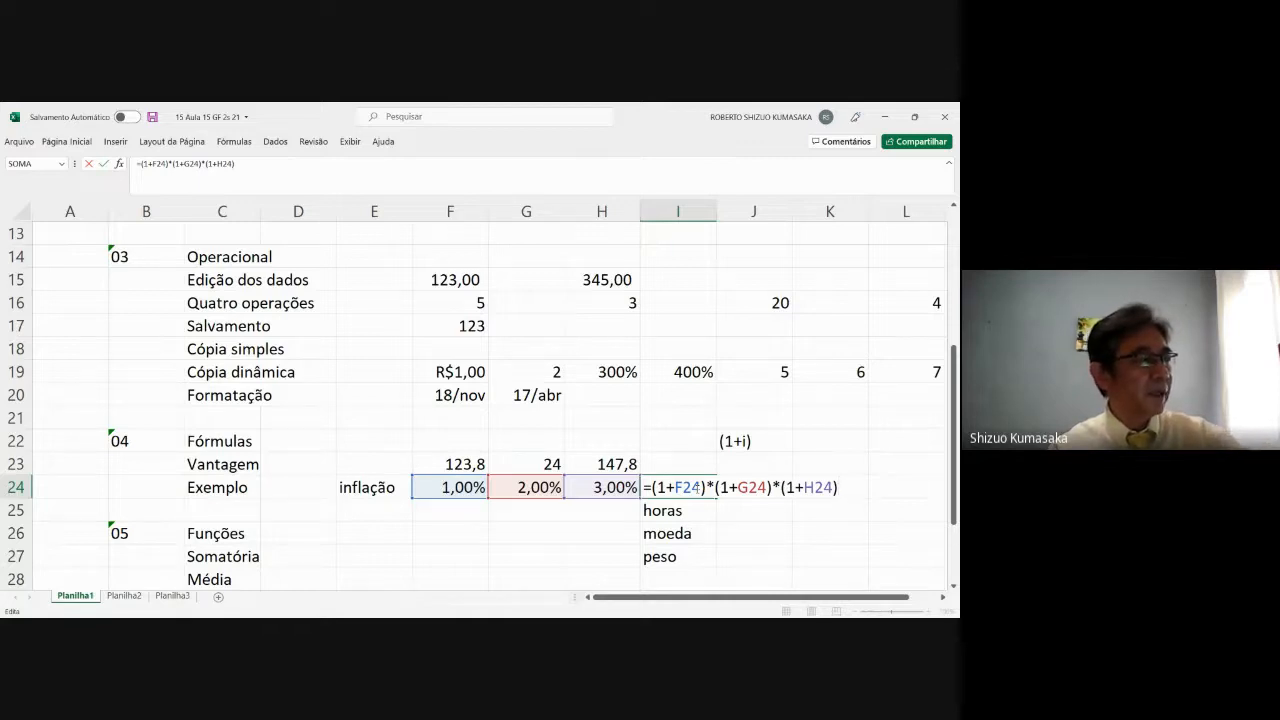
key("Return")
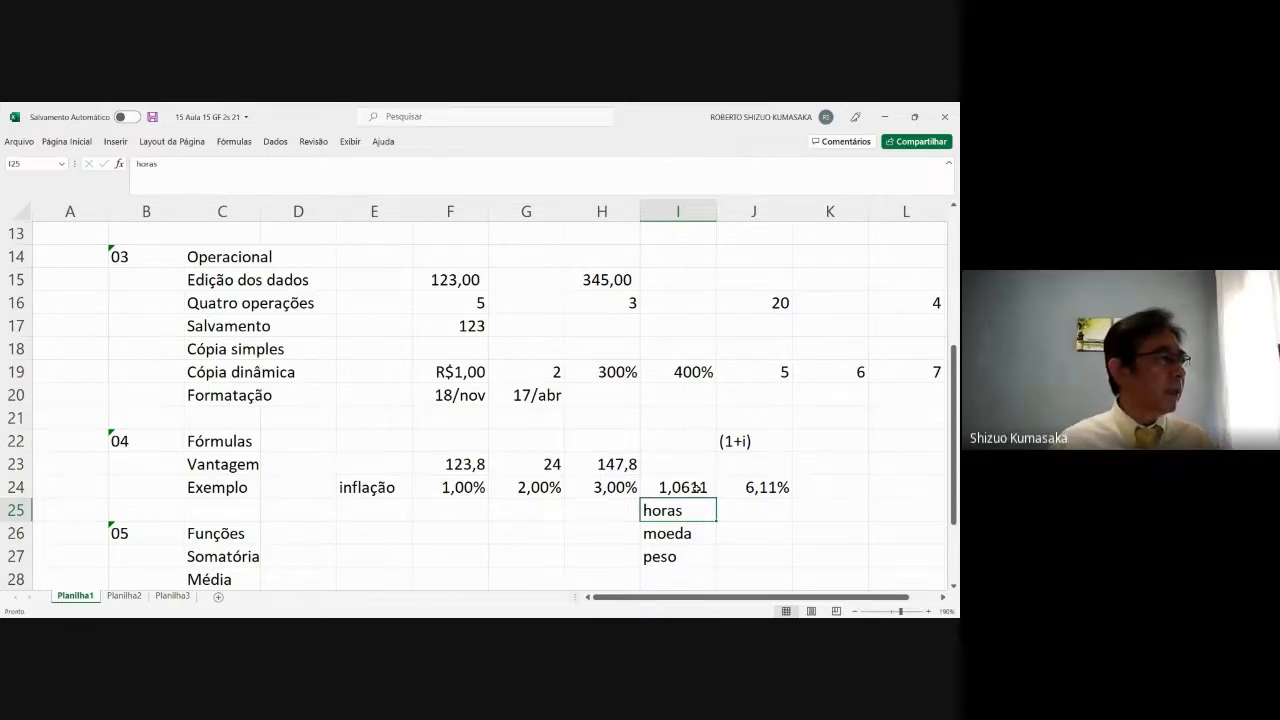
Step: Replace the inflation rates in F24, G24 and H24 with 0,67%, 1,03% and 0,47%
left_click(457, 488)
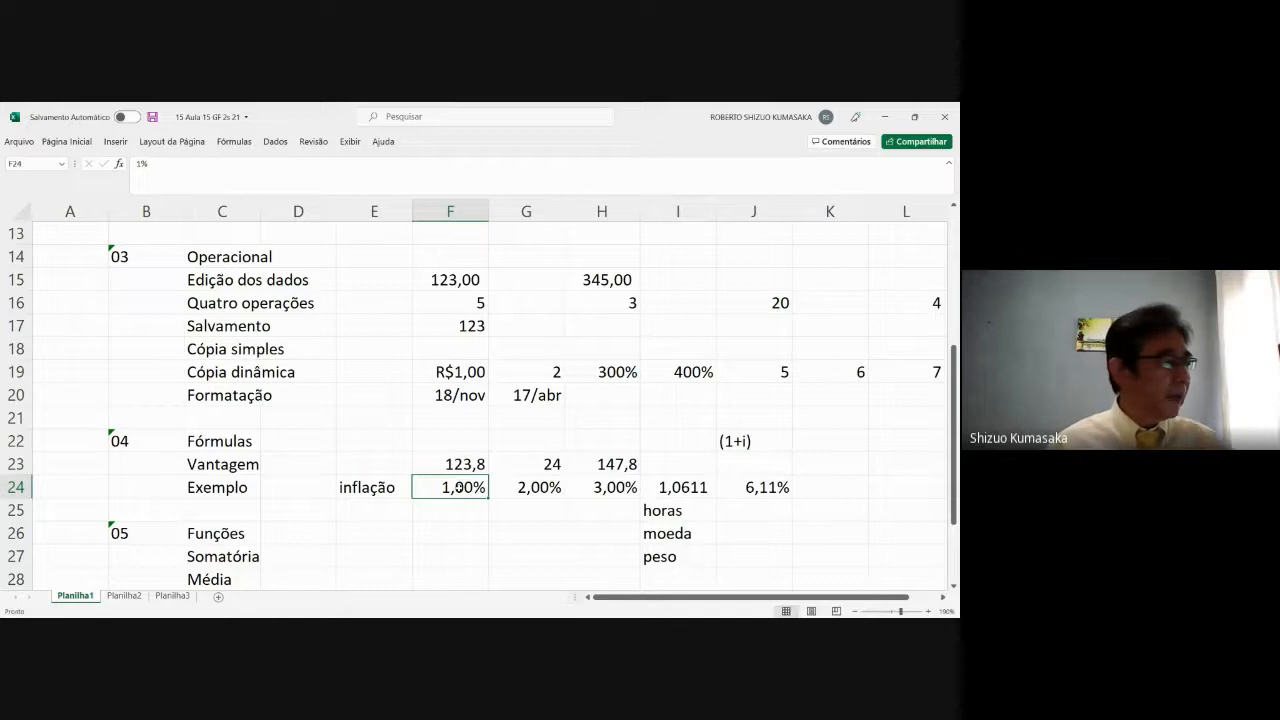
type("0")
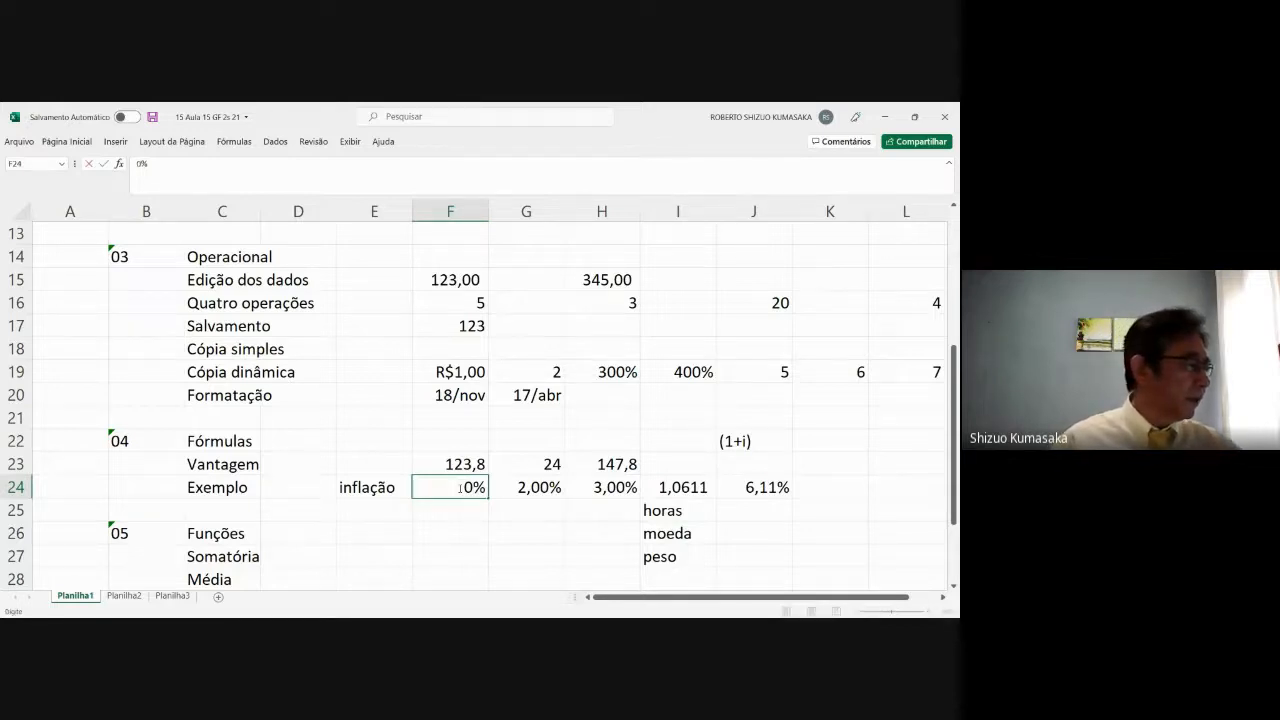
type(",67")
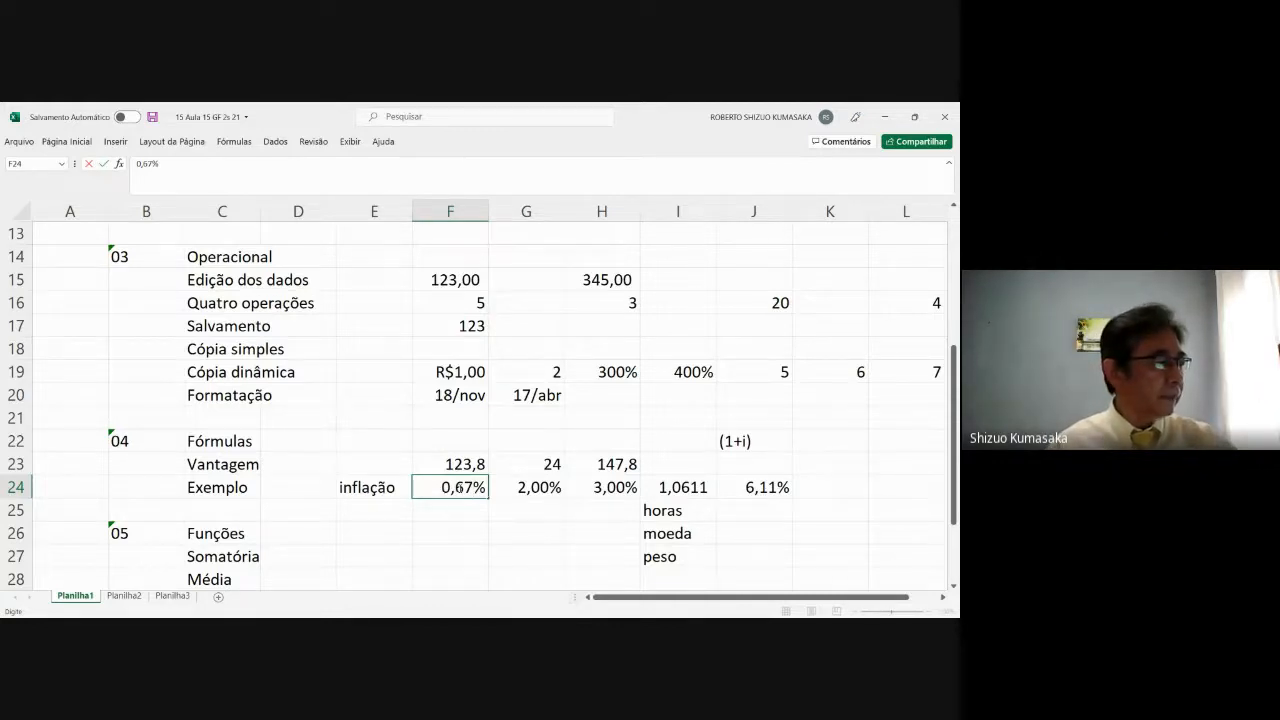
key("Return")
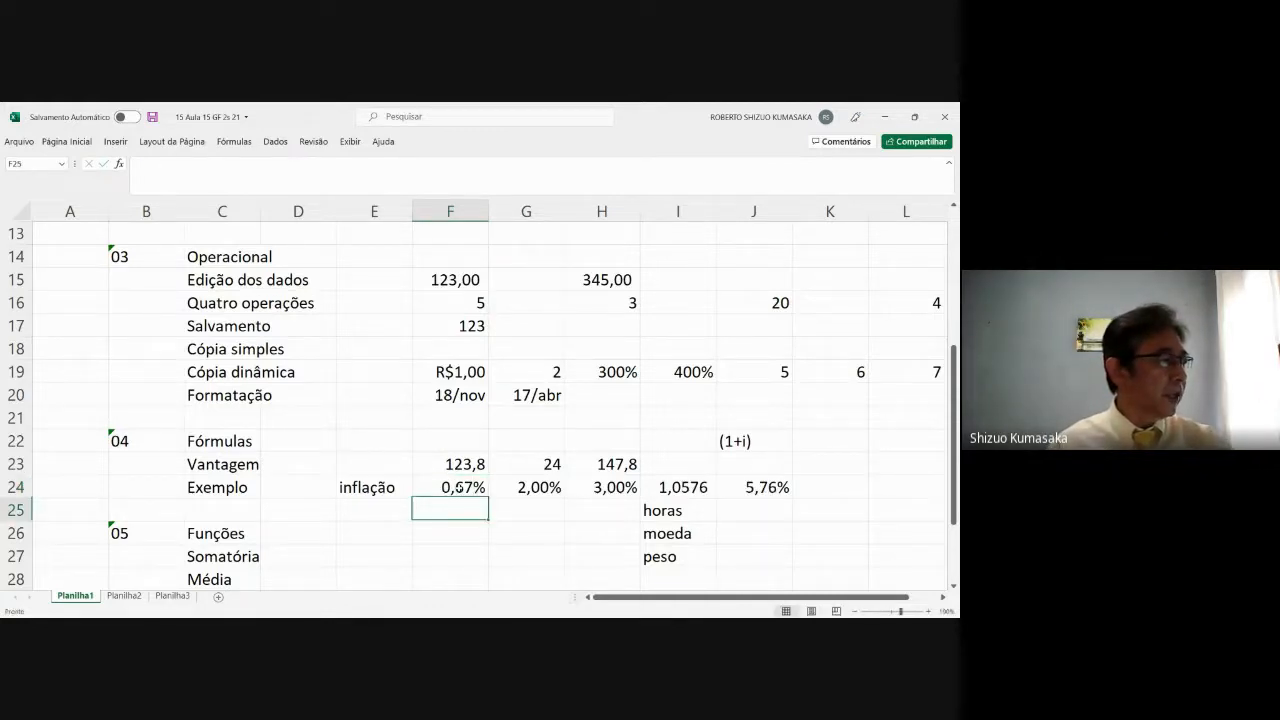
left_click(524, 490)
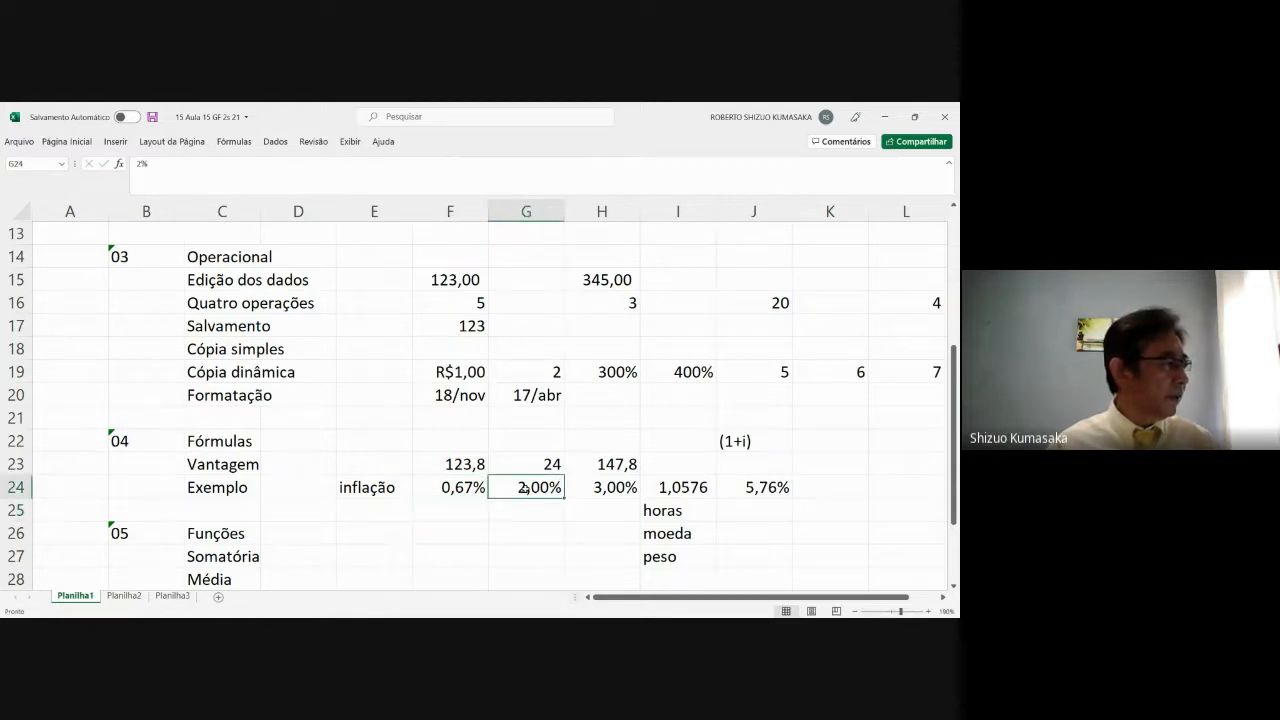
type("1,0")
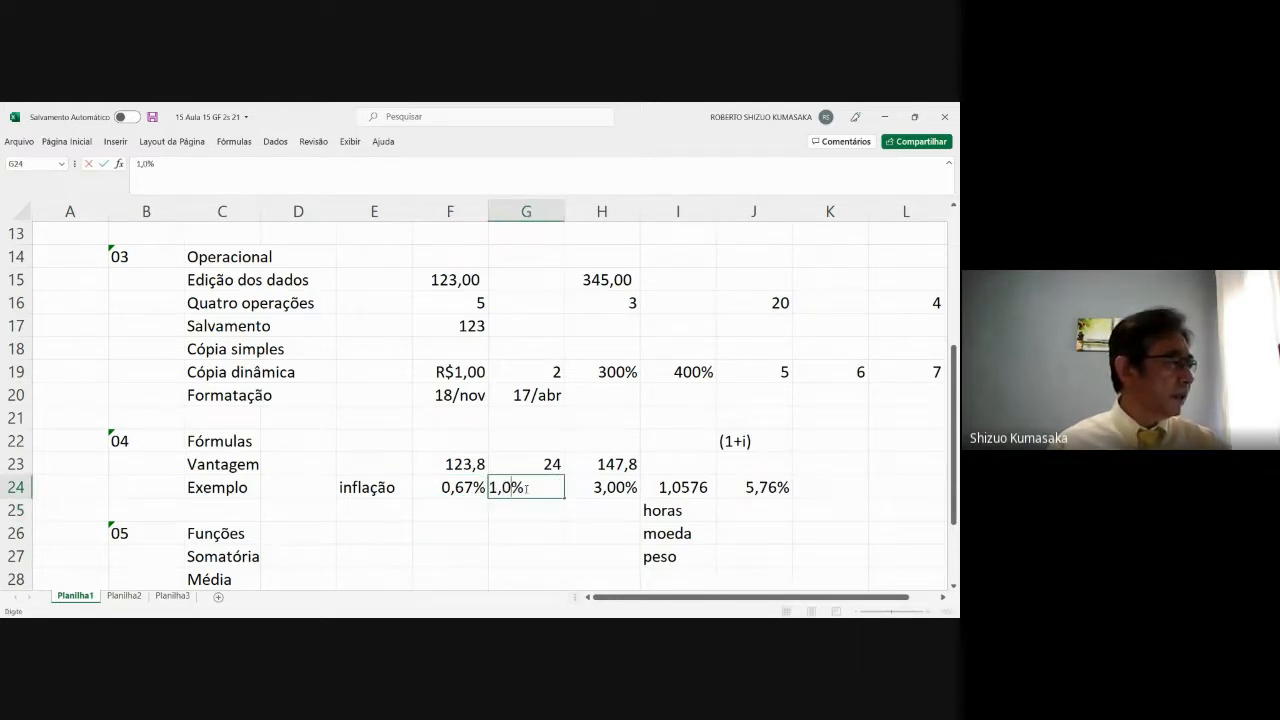
type("3")
key("Return")
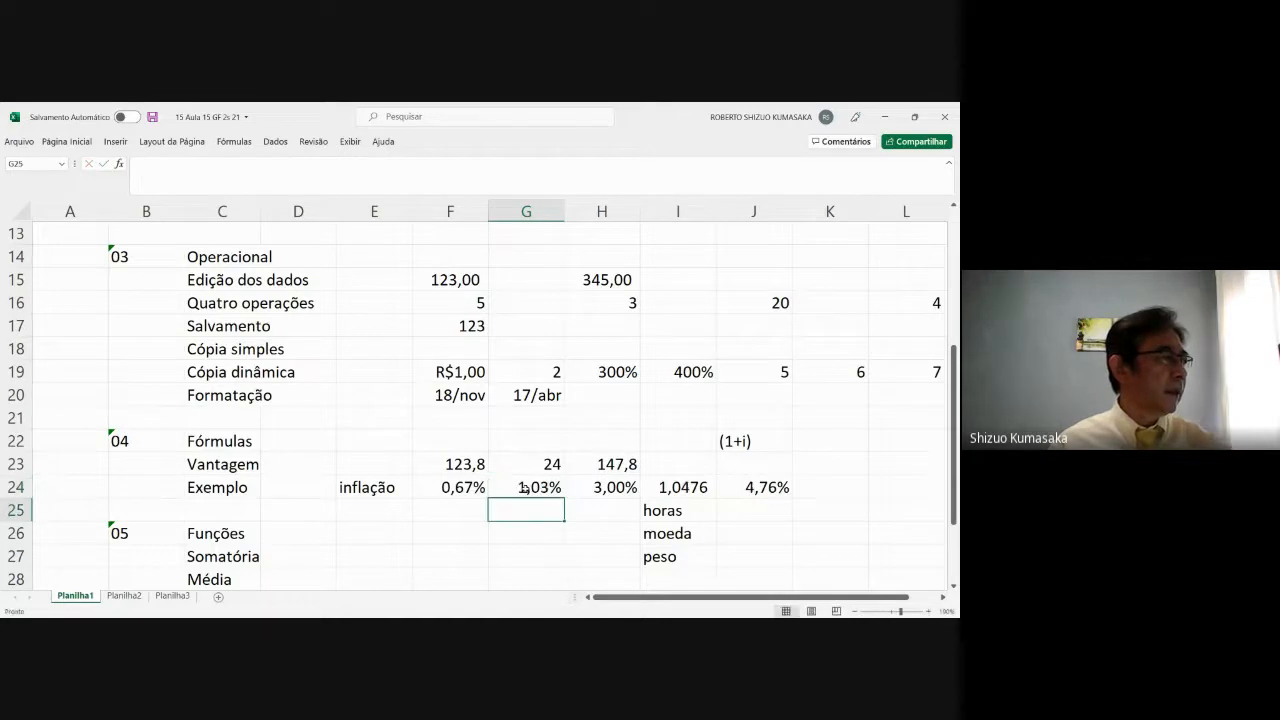
left_click(601, 487)
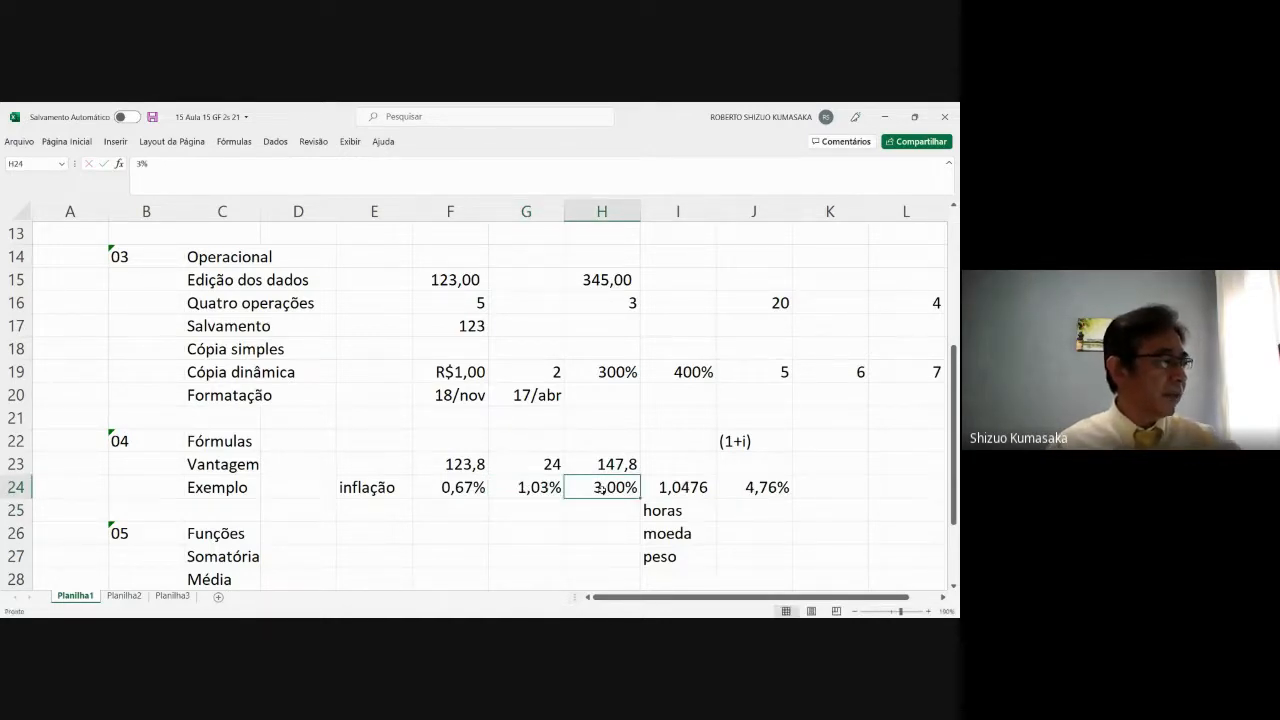
type("0,47")
key("Return")
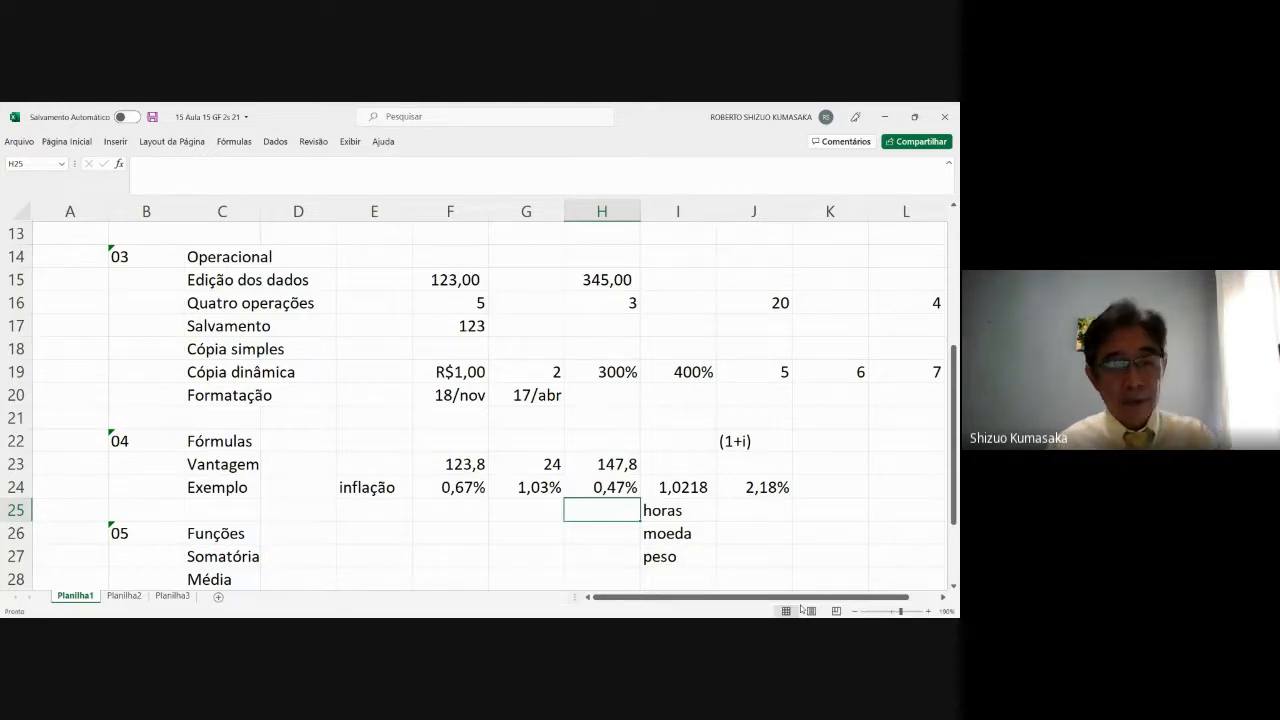
left_click(766, 491)
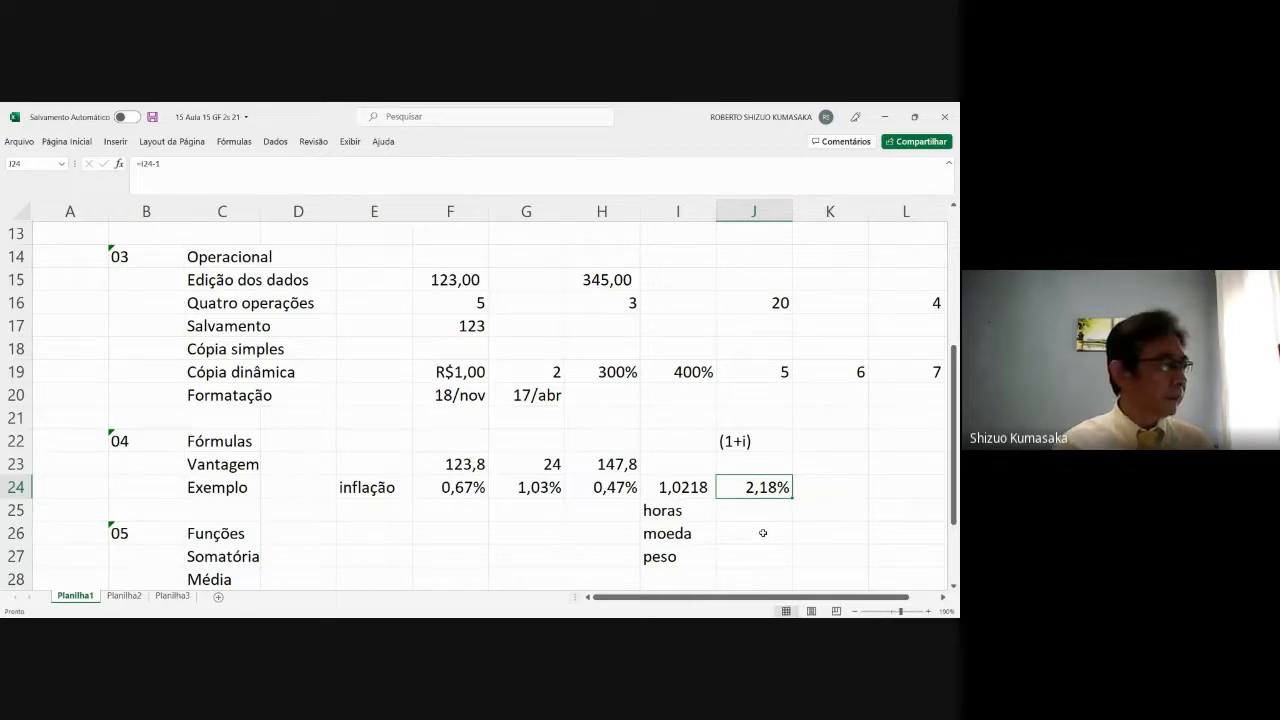
Step: Move the labels horas, moeda and peso from I25:I27 to L22:L24
left_click(662, 512)
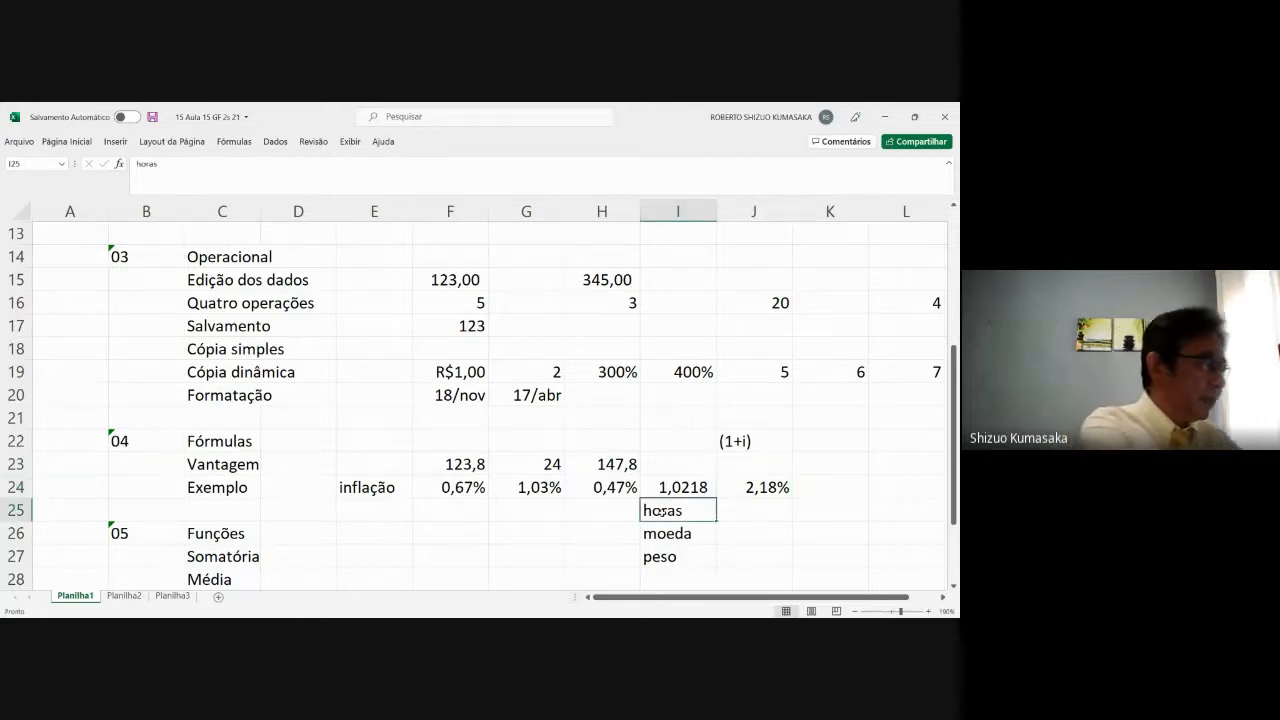
key("shift+Down")
key("shift+Down")
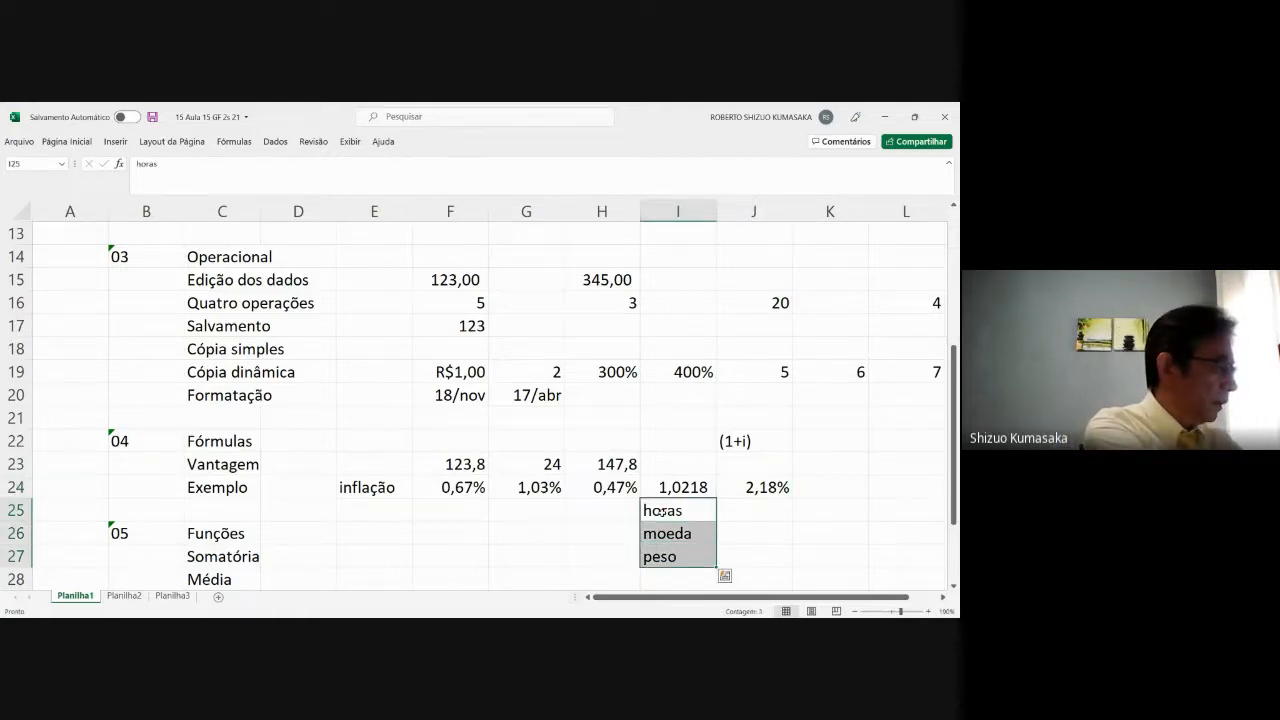
key("ctrl+c")
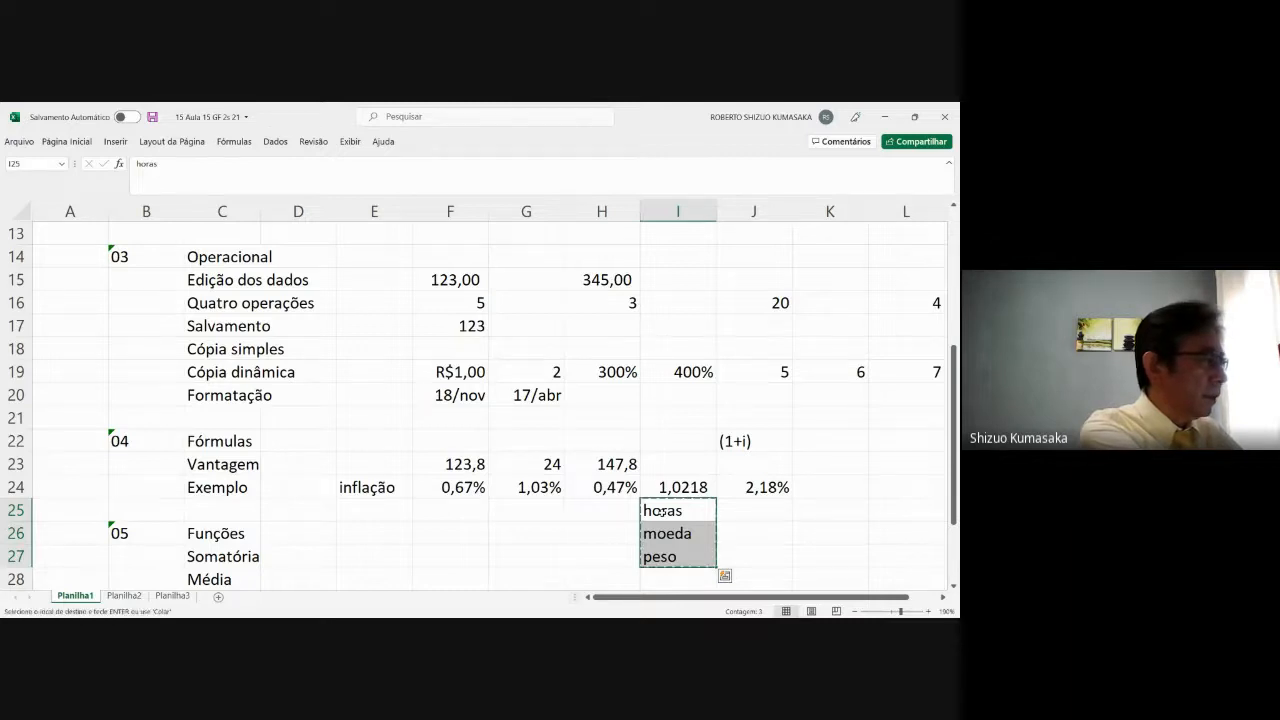
left_click(893, 438)
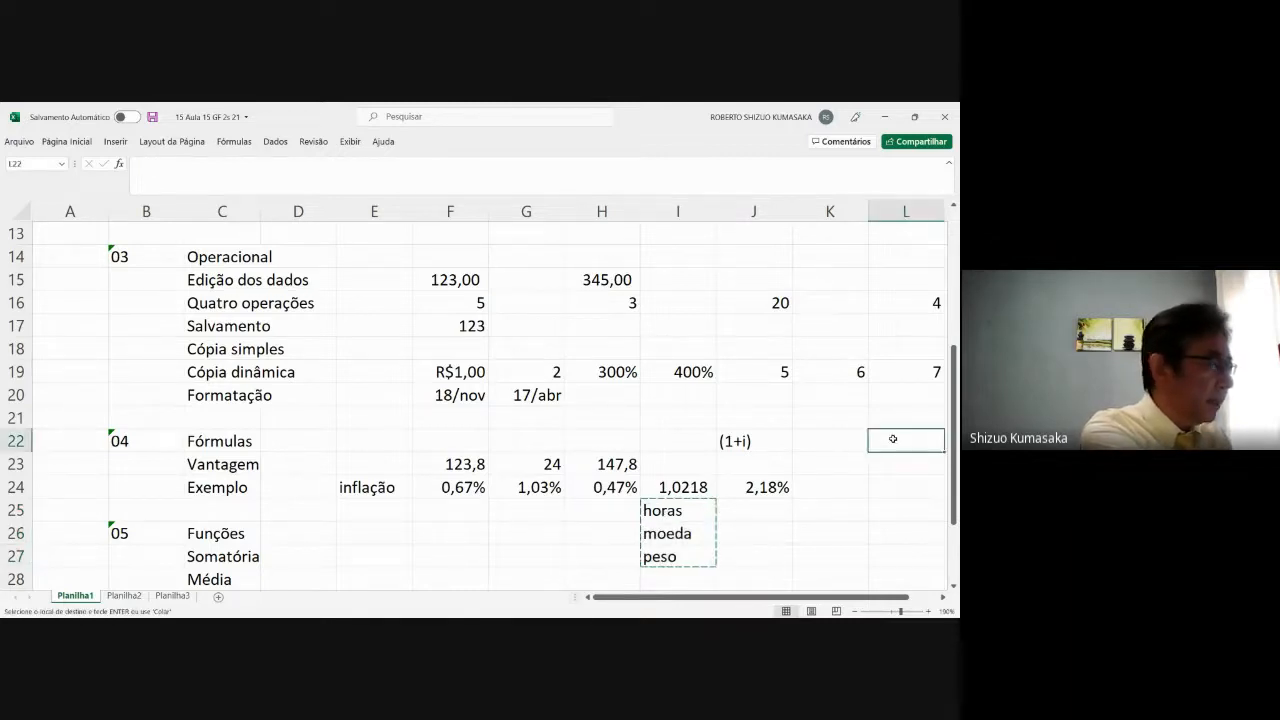
key("ctrl+v")
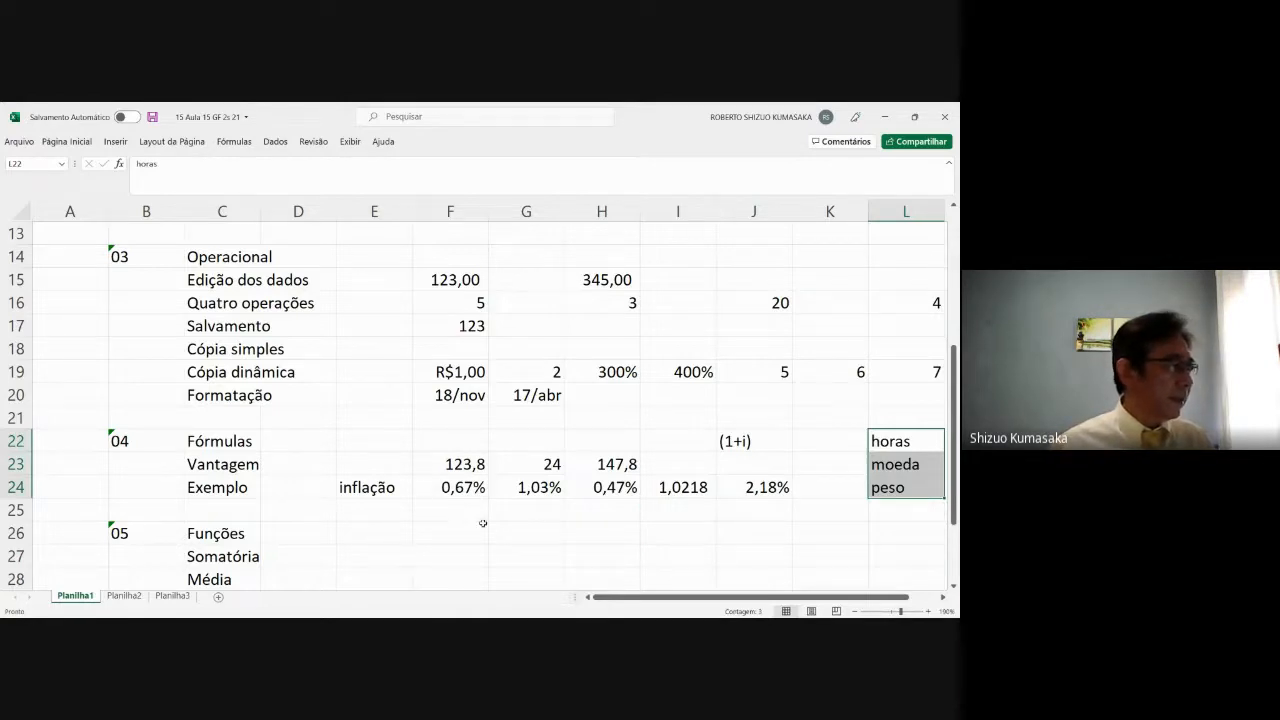
Step: Enter the values 6, 7 and 10 in F27, G27 and H27 of the Somatória row
left_click(430, 540)
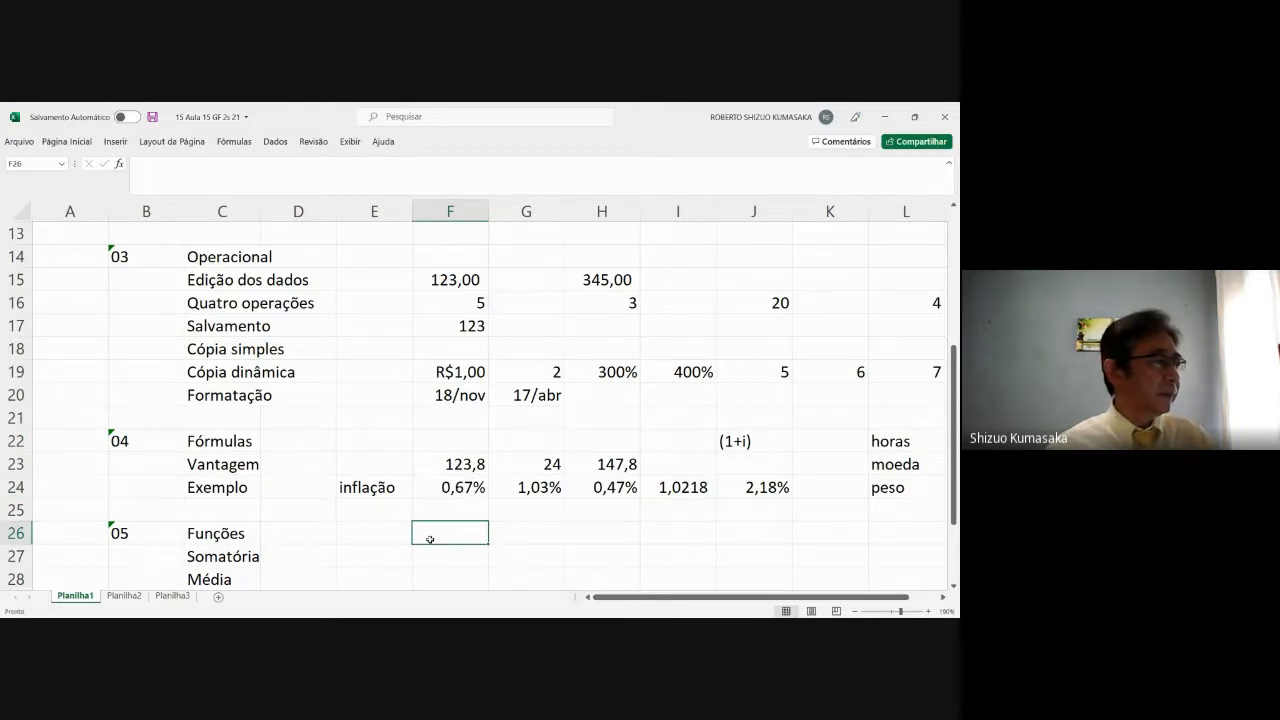
key("Down")
key("Down")
key("Down")
key("Down")
key("Down")
key("Down")
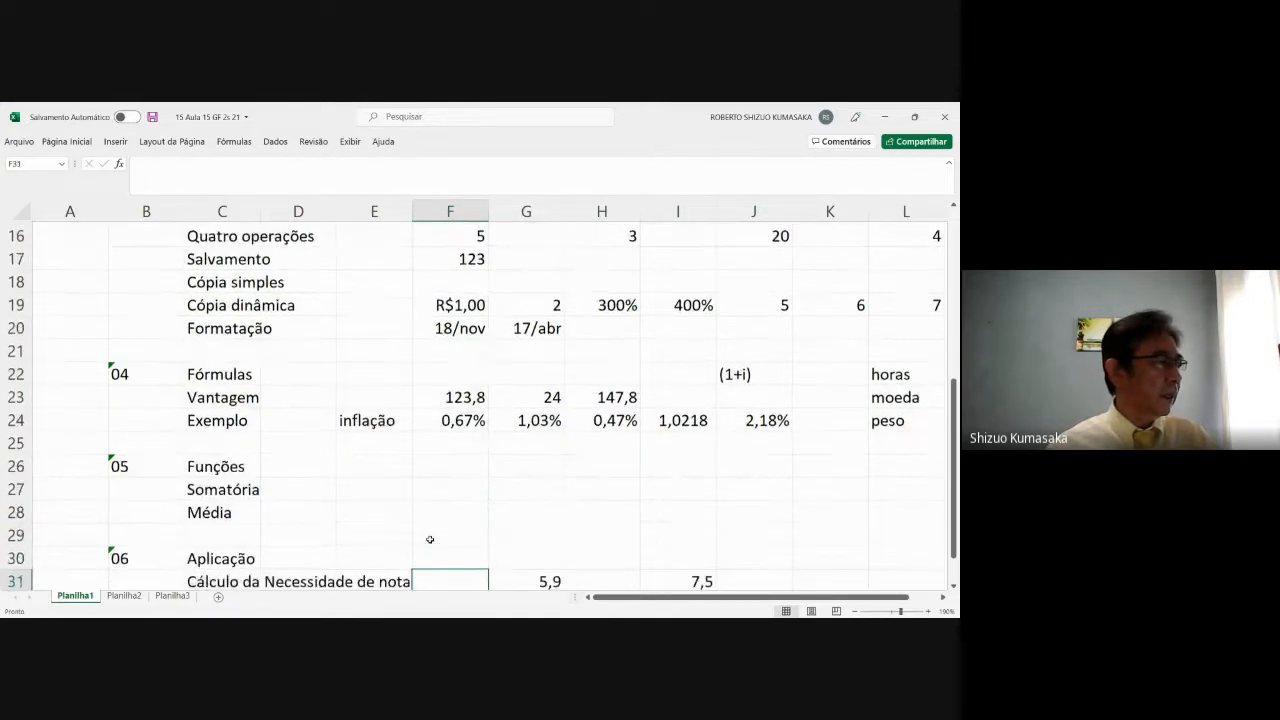
key("Up")
key("Up")
key("Up")
key("Up")
key("Up")
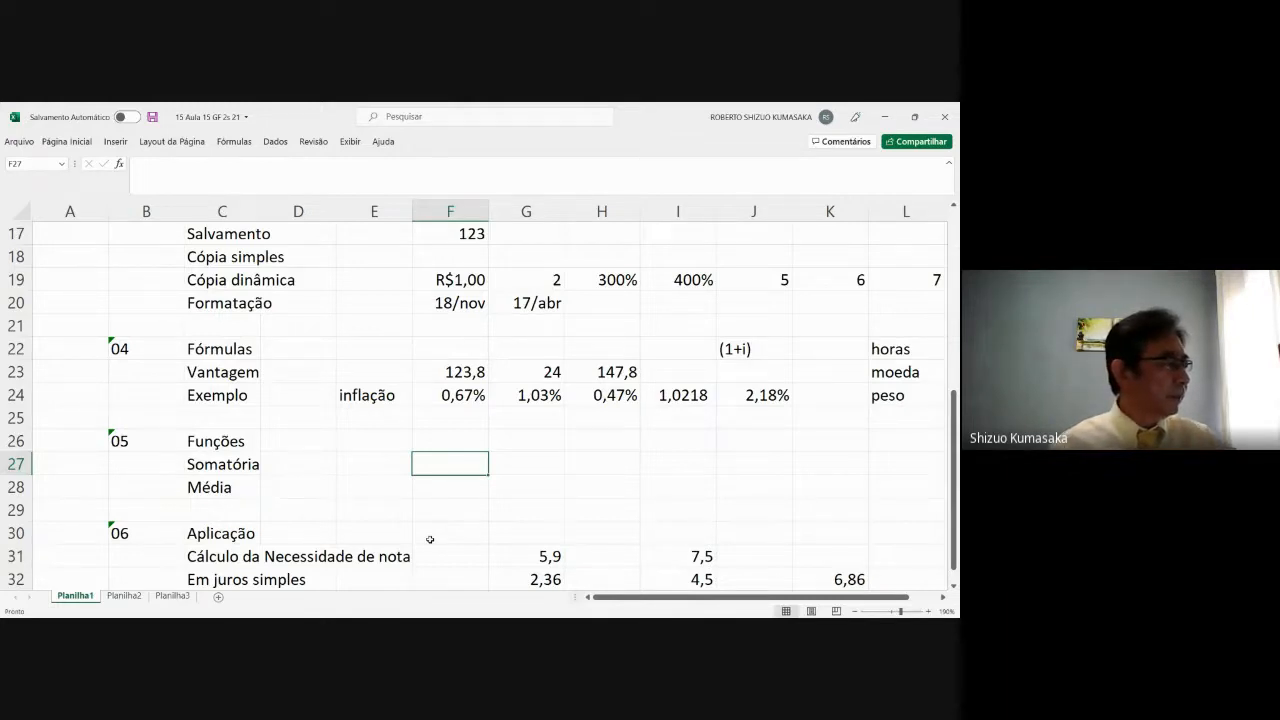
type("6")
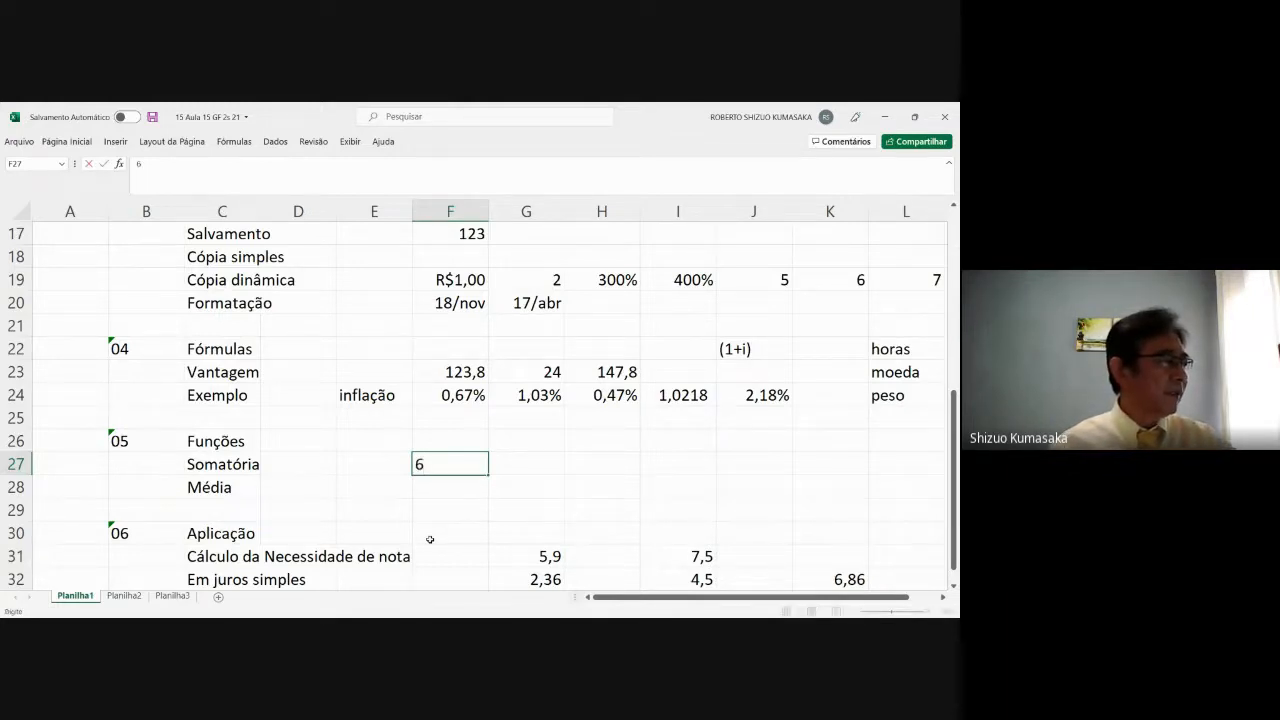
key("Tab")
type("7")
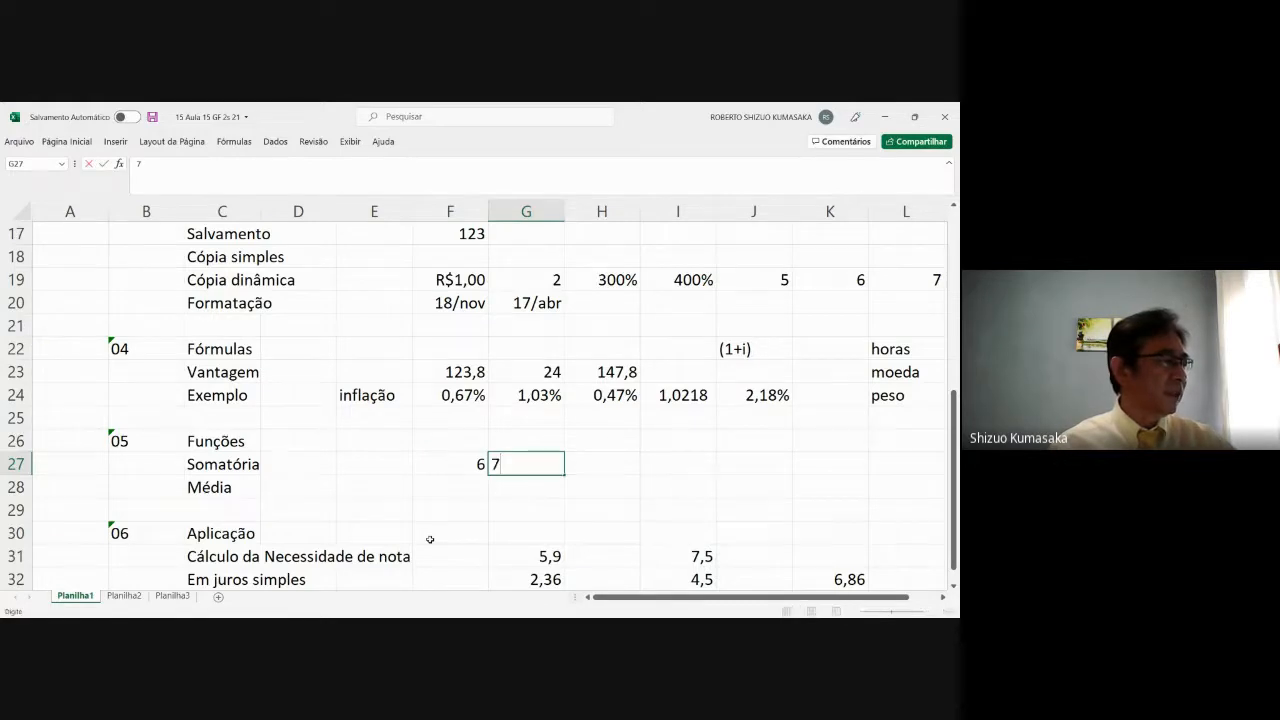
key("Tab")
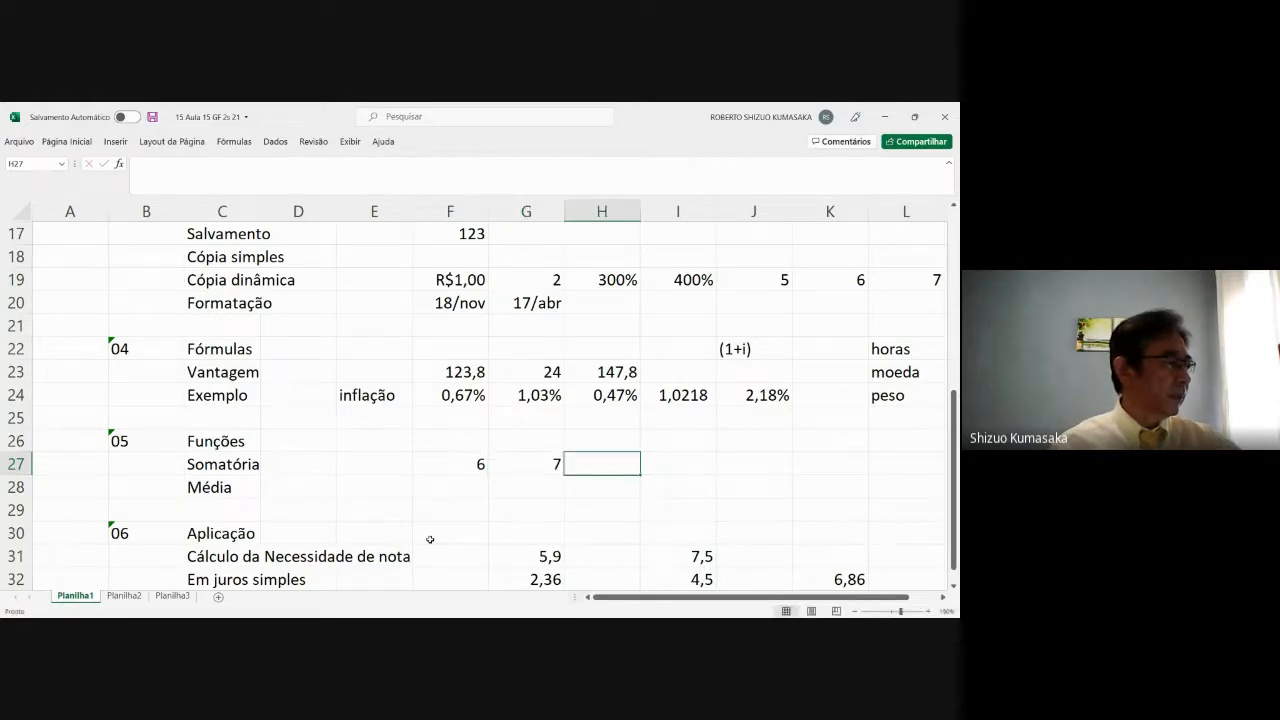
type("10")
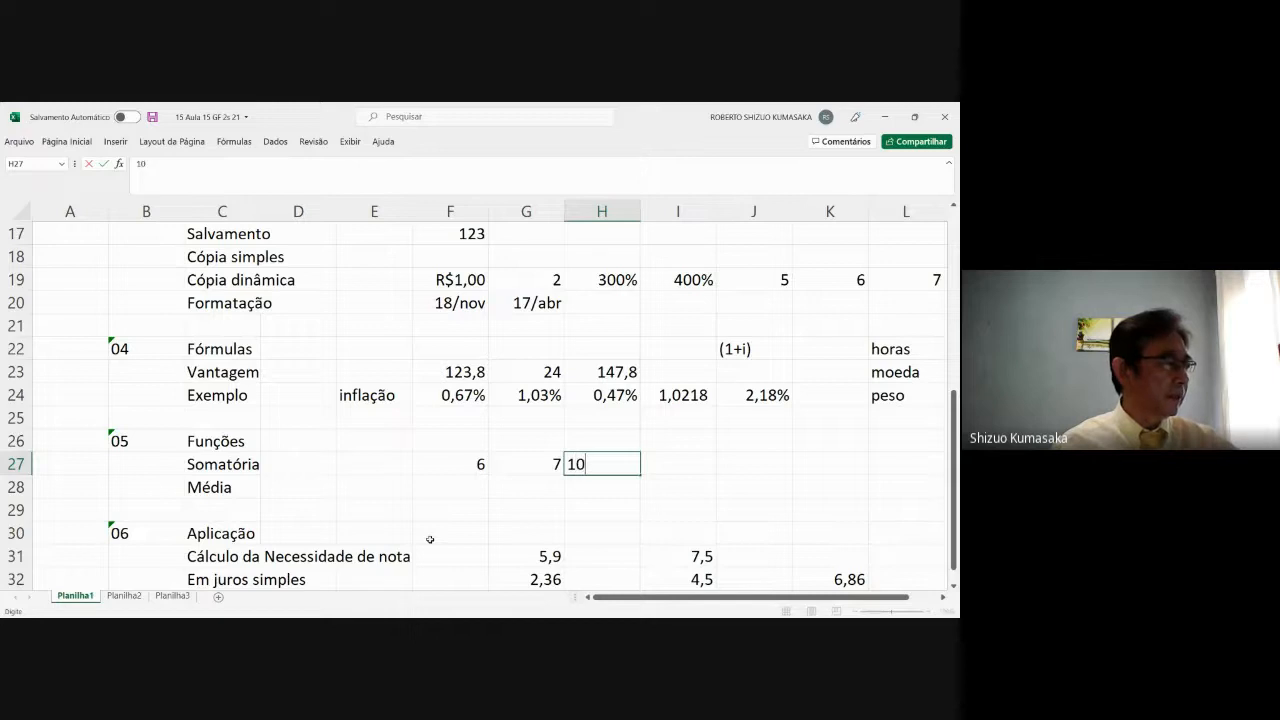
key("Return")
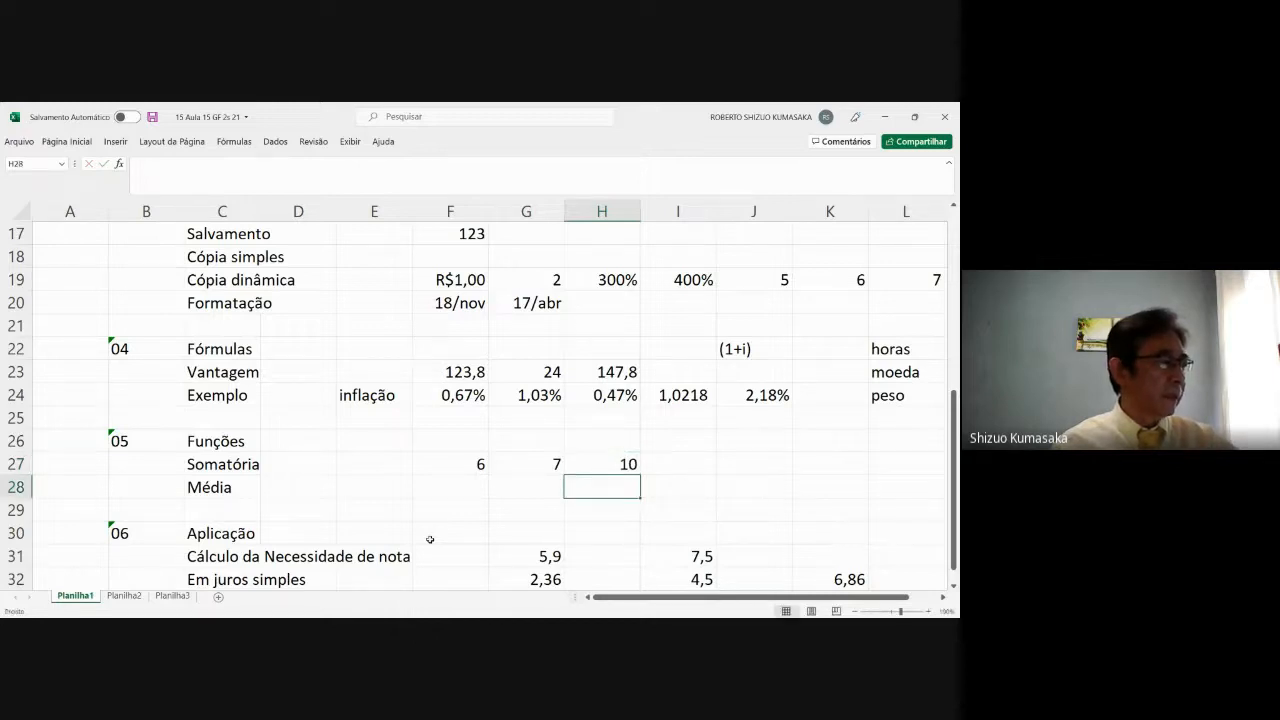
Step: Total the Somatória values in I27 with AutoSum as =SOMA(F27:H27)
key("Up")
key("Right")
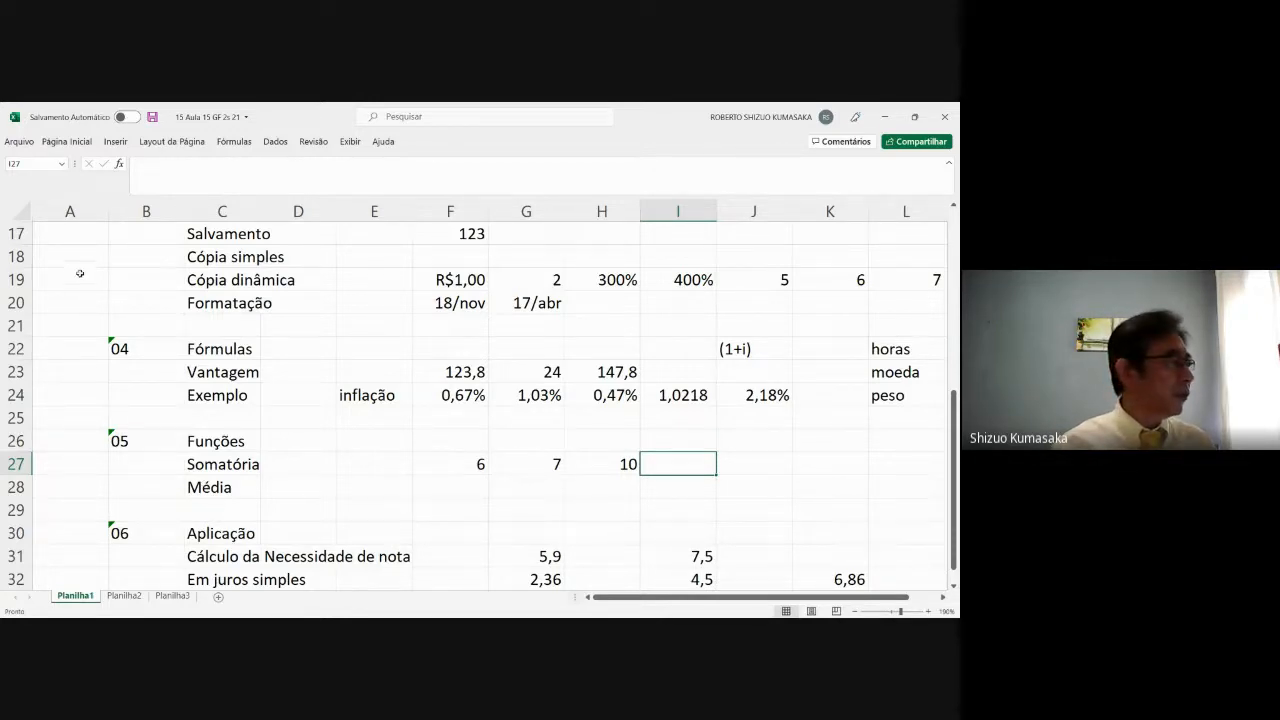
left_click(67, 142)
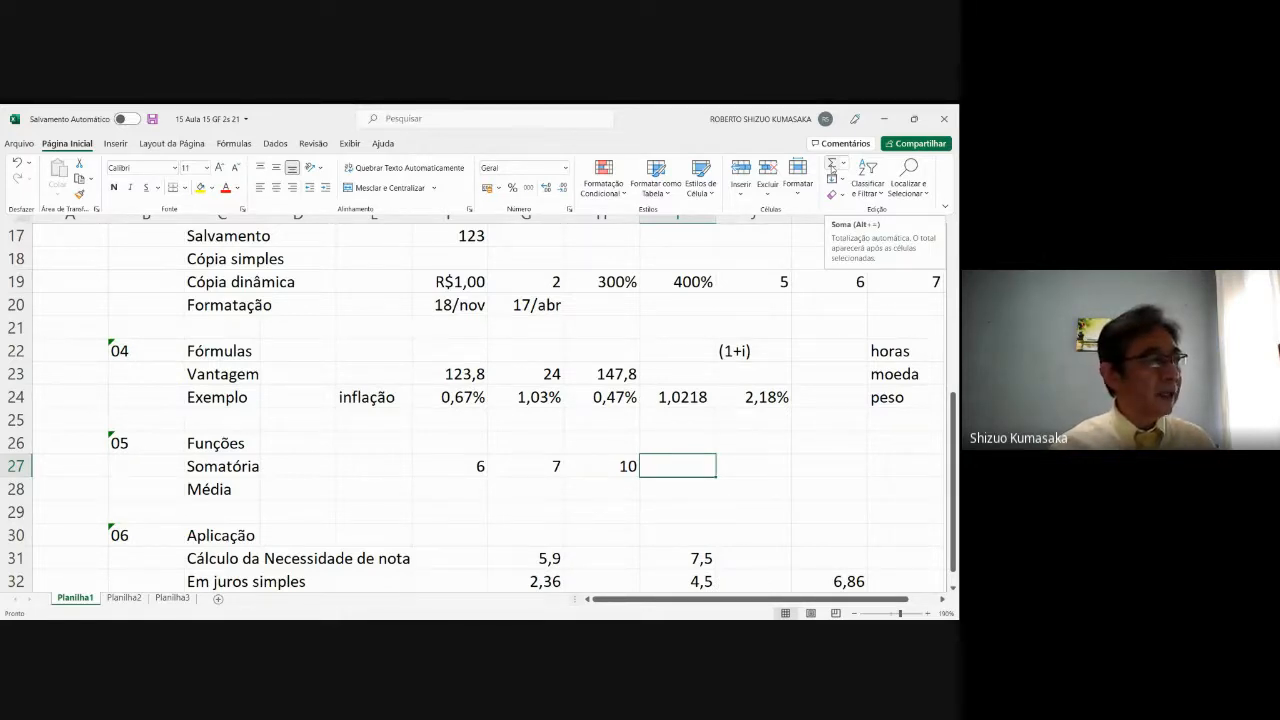
left_click(831, 163)
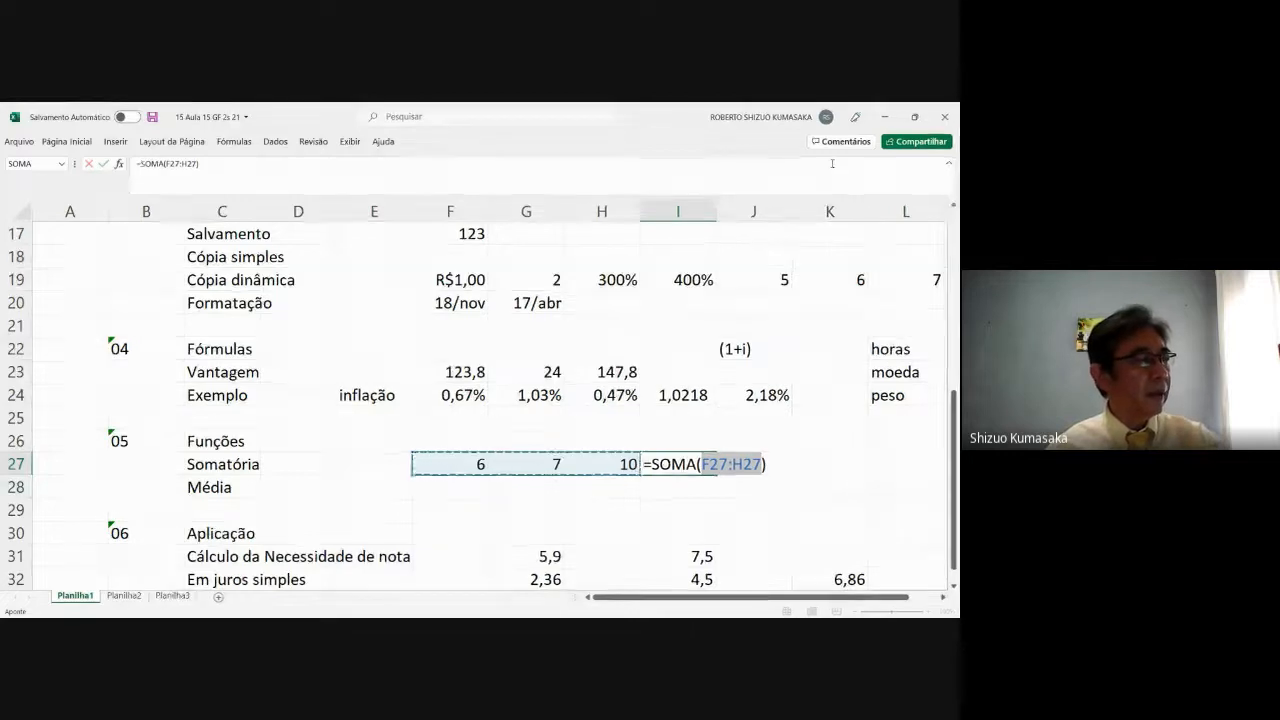
key("Return")
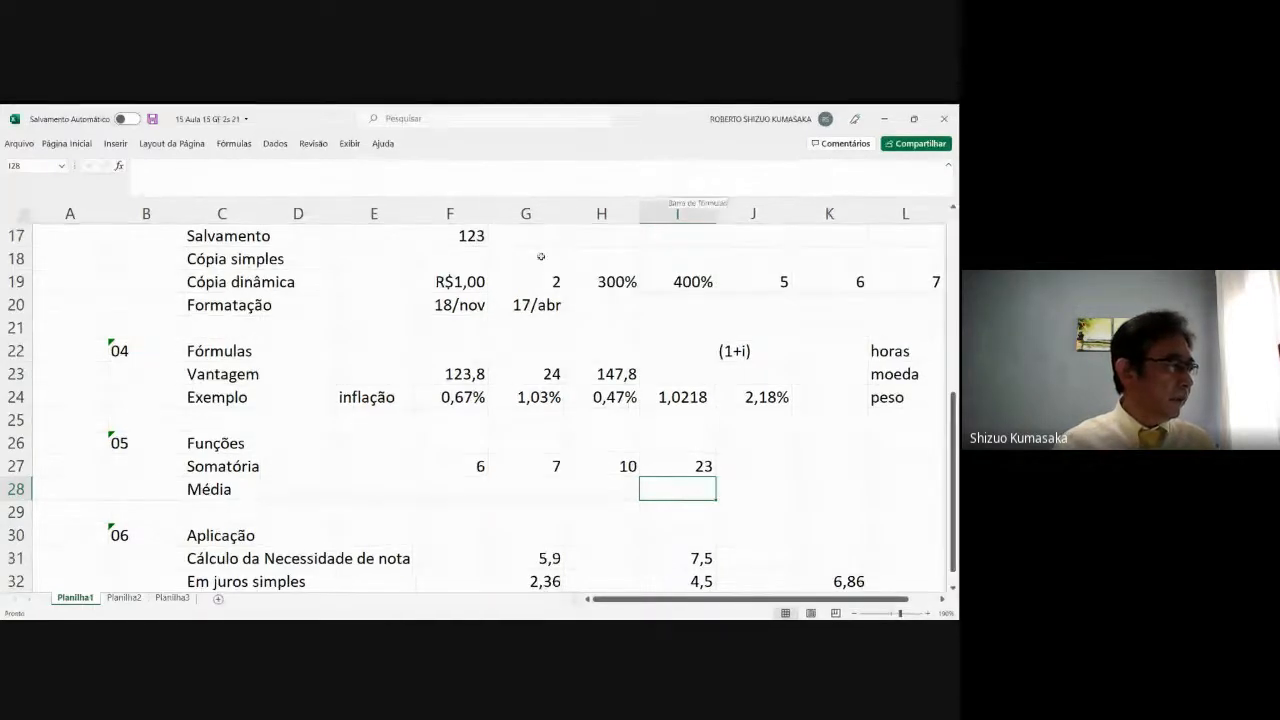
Step: Insert a blank row above the Média row at row 28
left_click(463, 488)
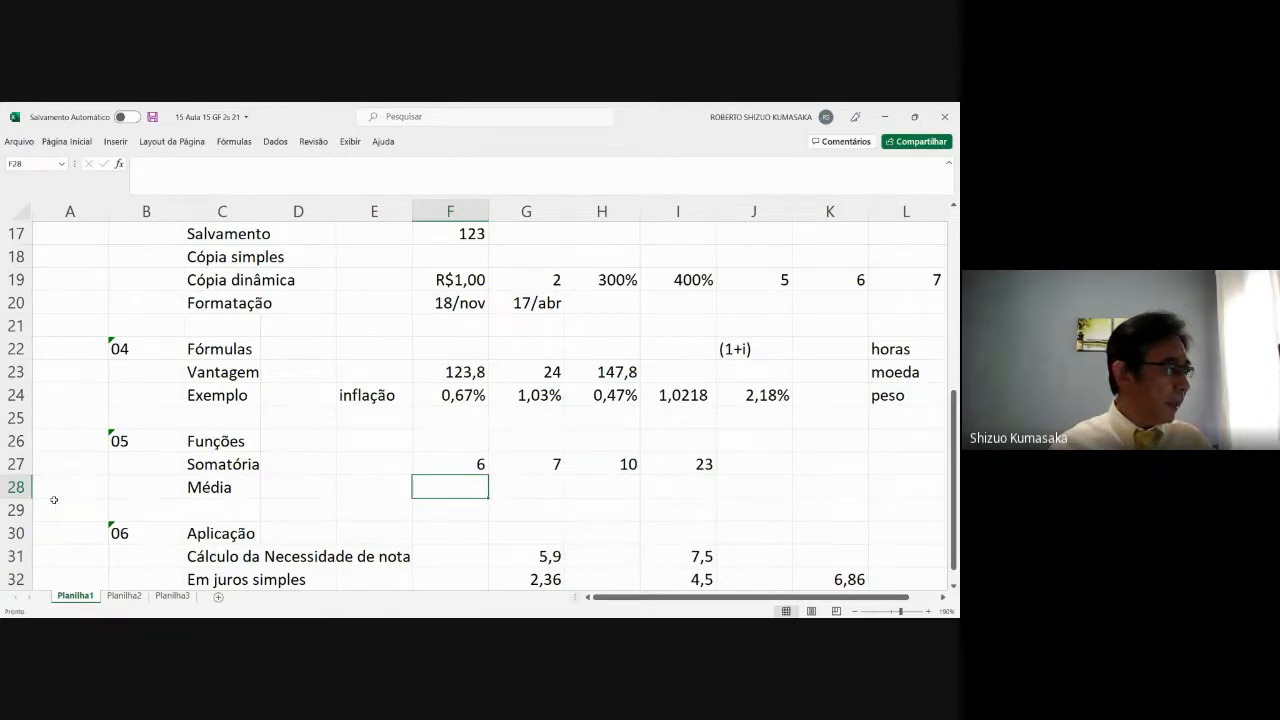
left_click(16, 487)
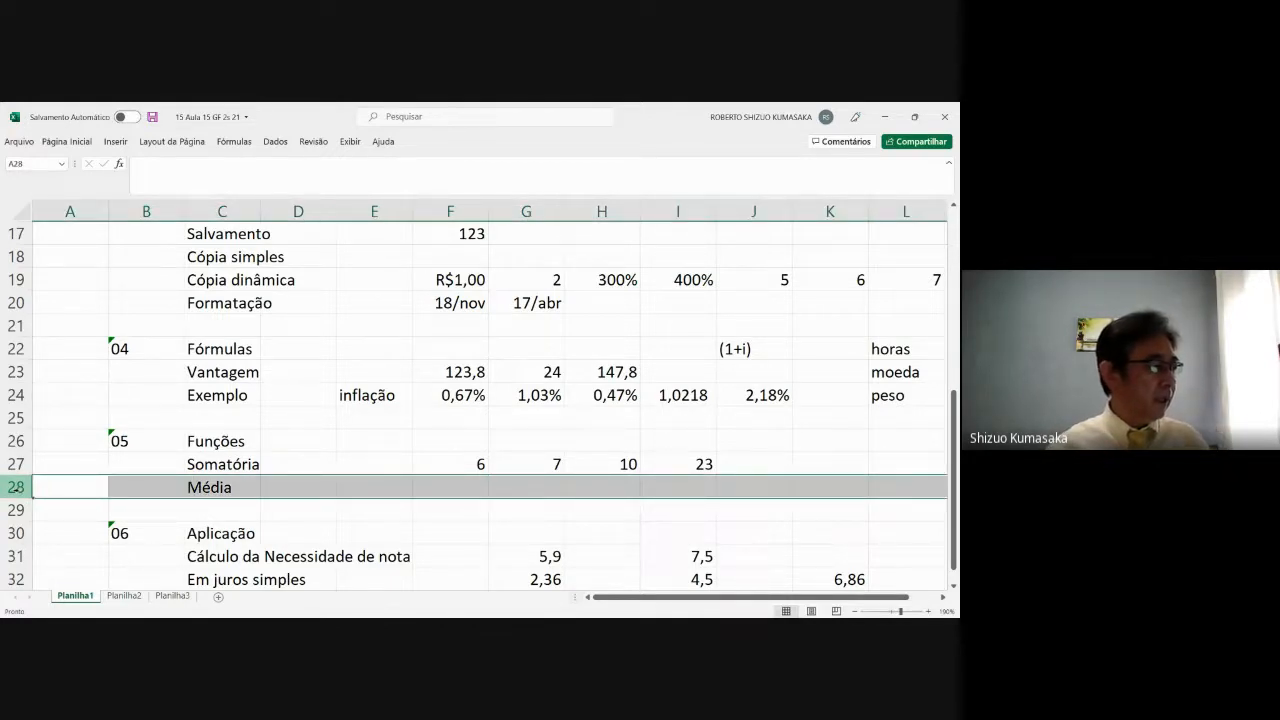
right_click(16, 487)
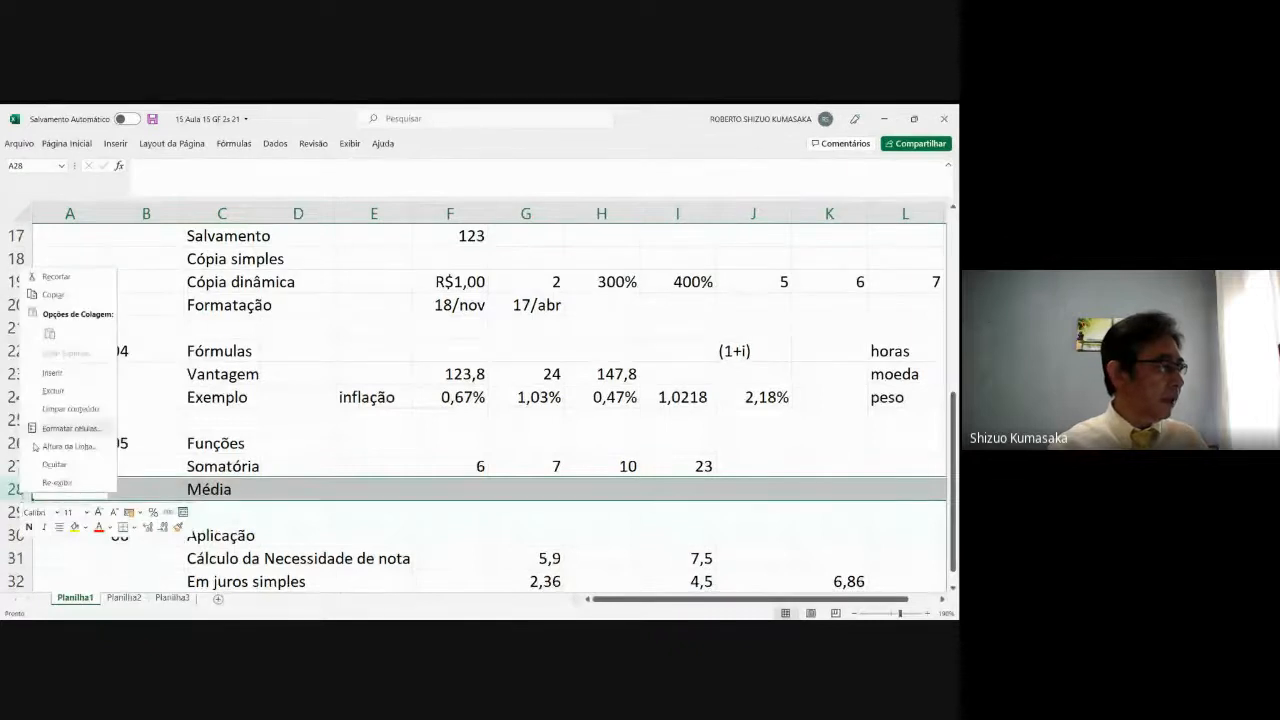
left_click(58, 371)
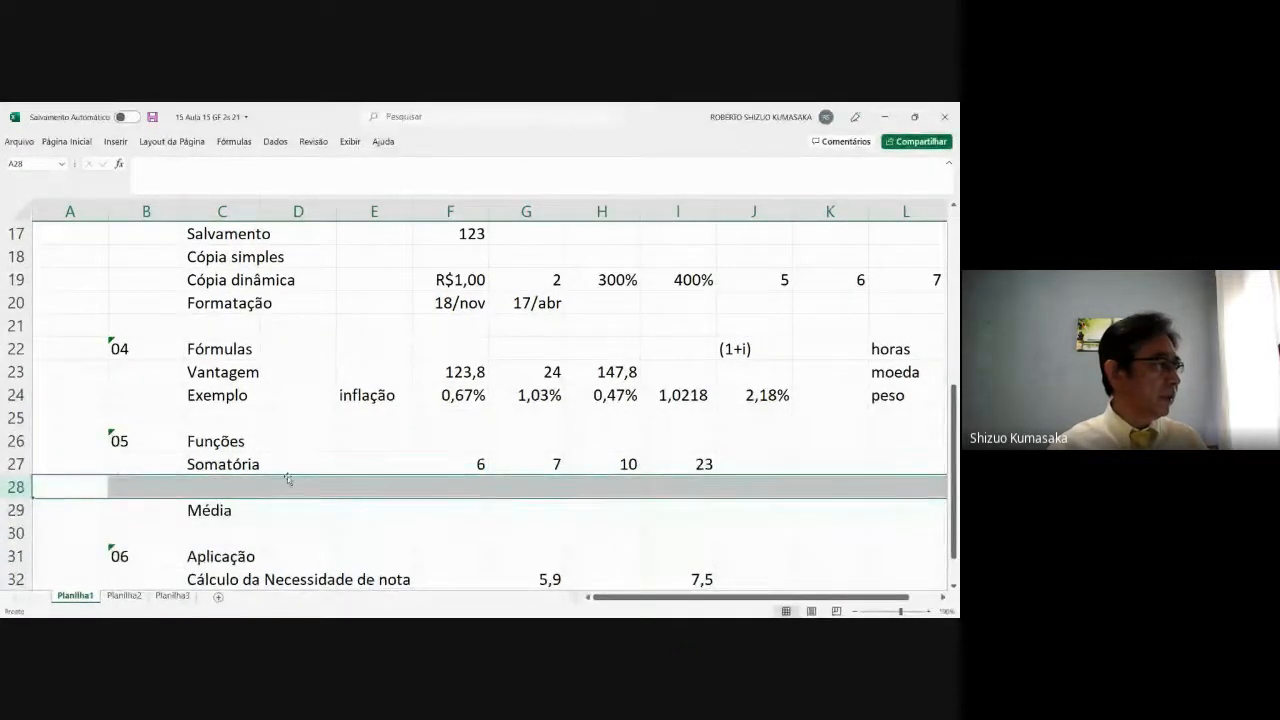
Step: Copy the Somatória label from C27 into C28 of the new row
left_click(209, 491)
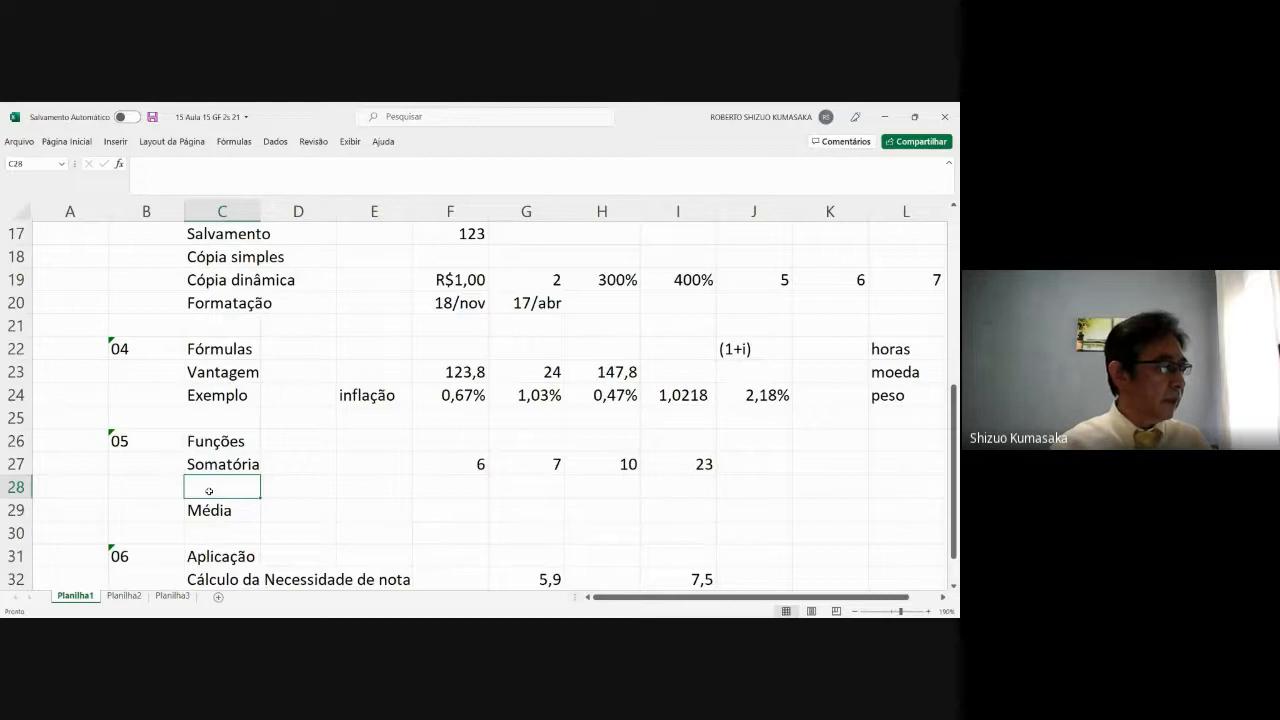
left_click(228, 464)
key("ctrl+c")
key("Down")
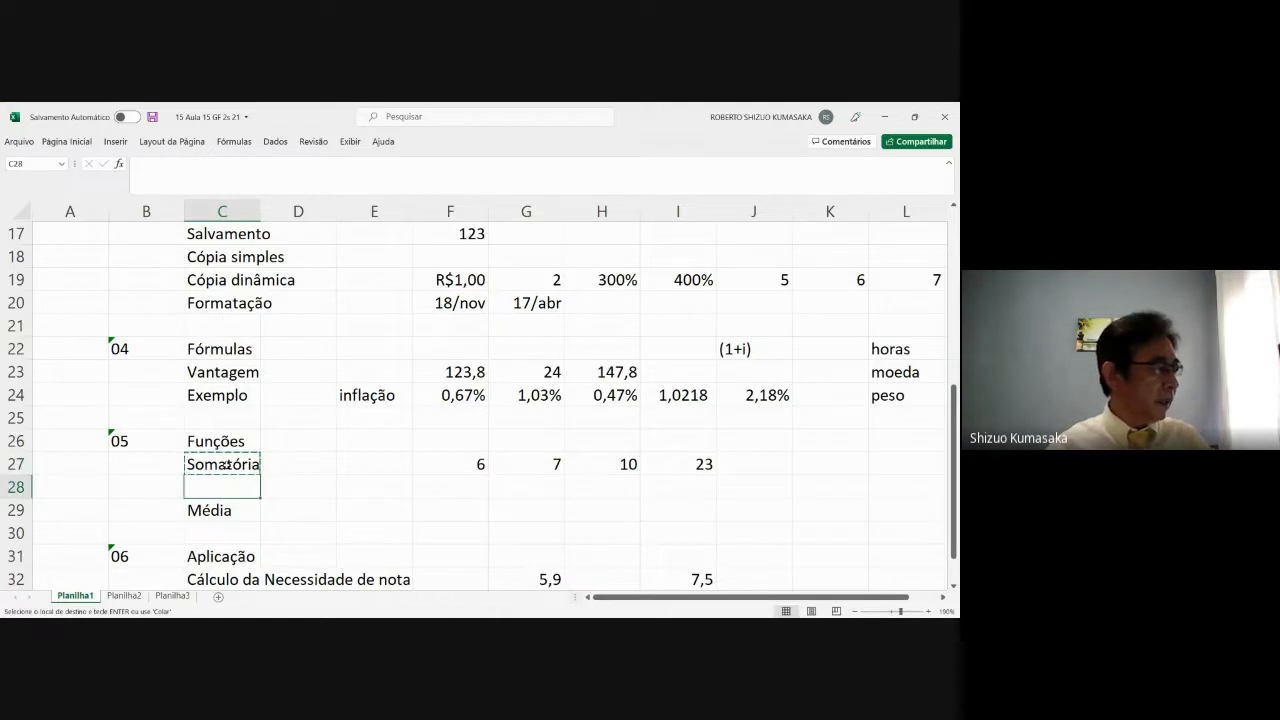
key("ctrl+v")
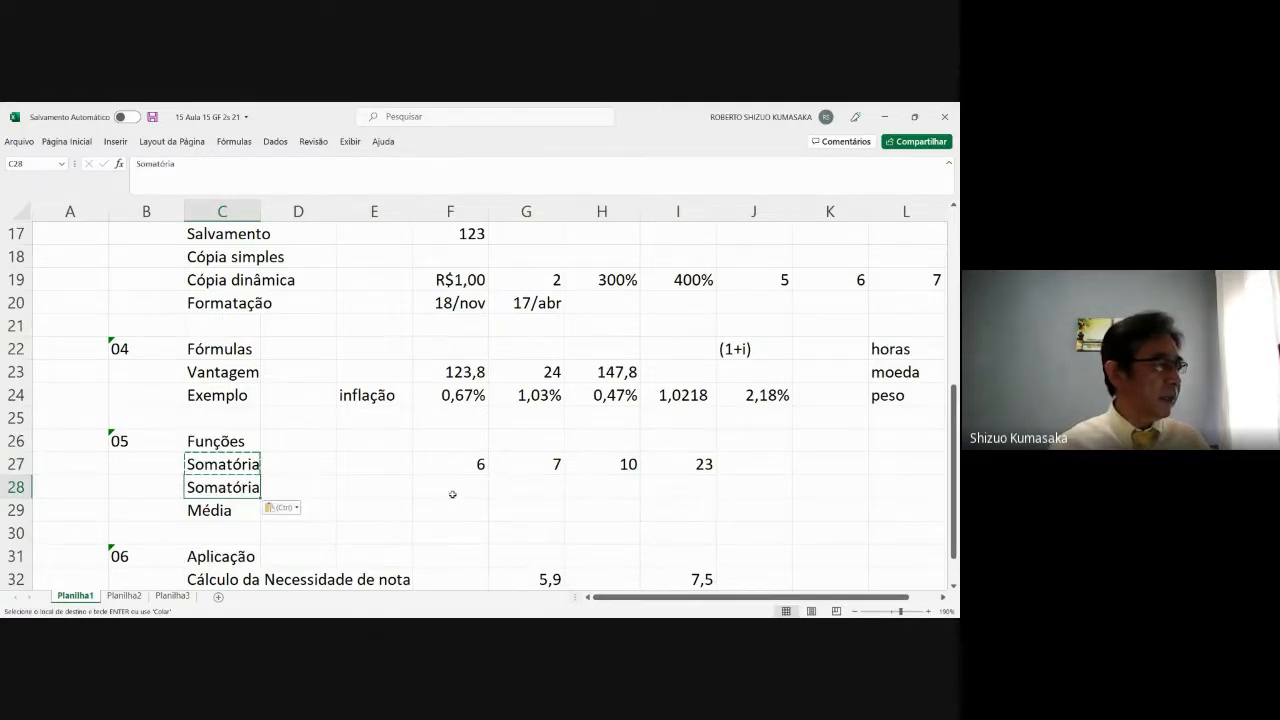
Step: Enter the values 6, 7, 8 and 9 in E28, F28, G28 and H28 of the second Somatória row
left_click(392, 488)
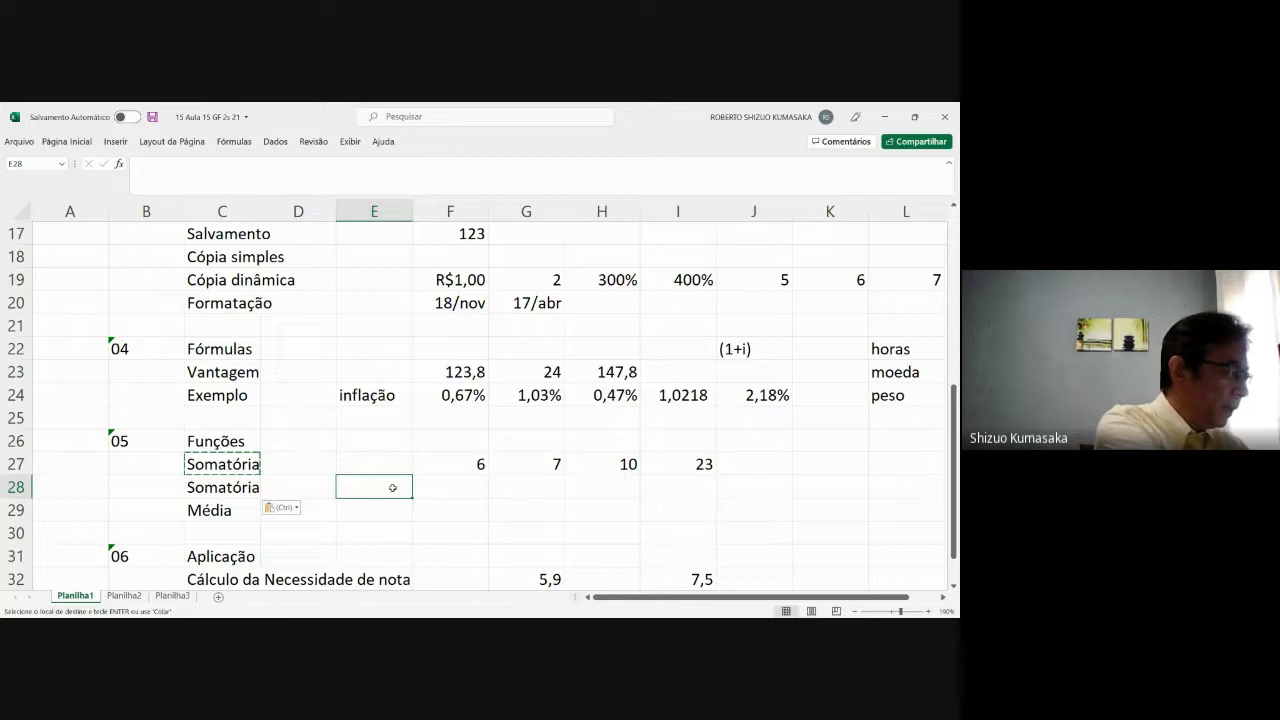
type("6")
key("Return")
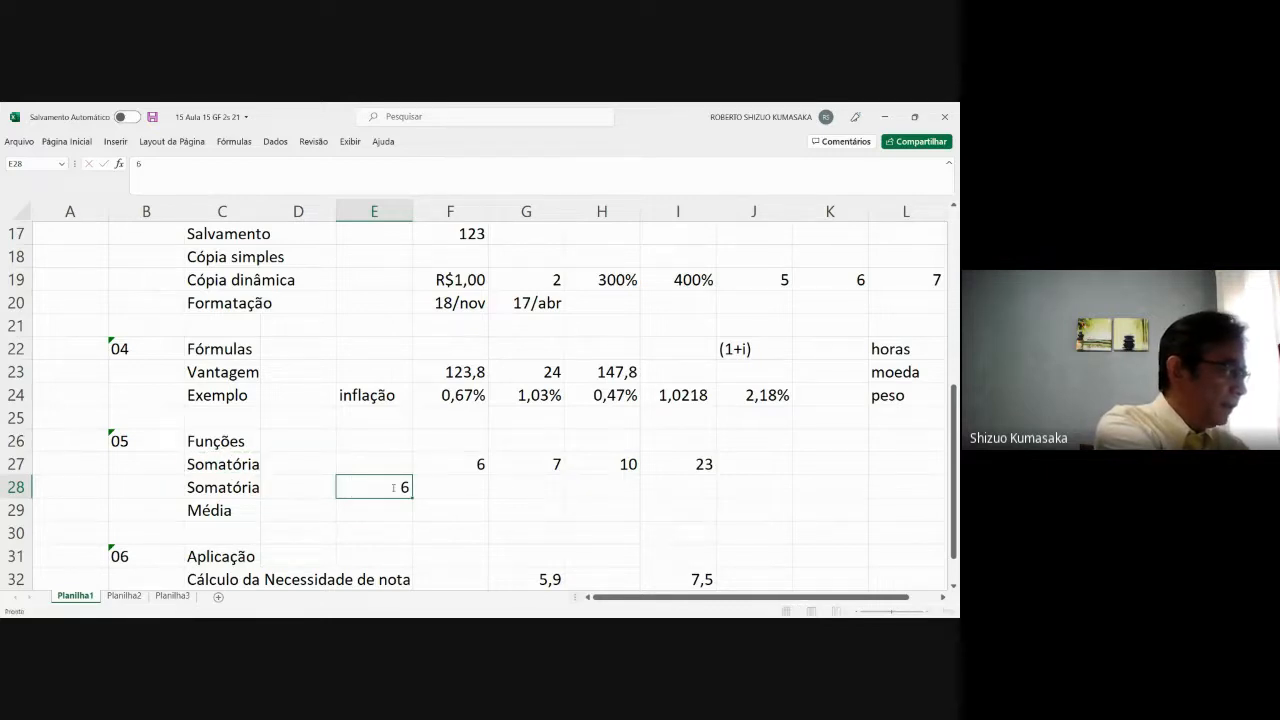
left_click(392, 487)
key("Right")
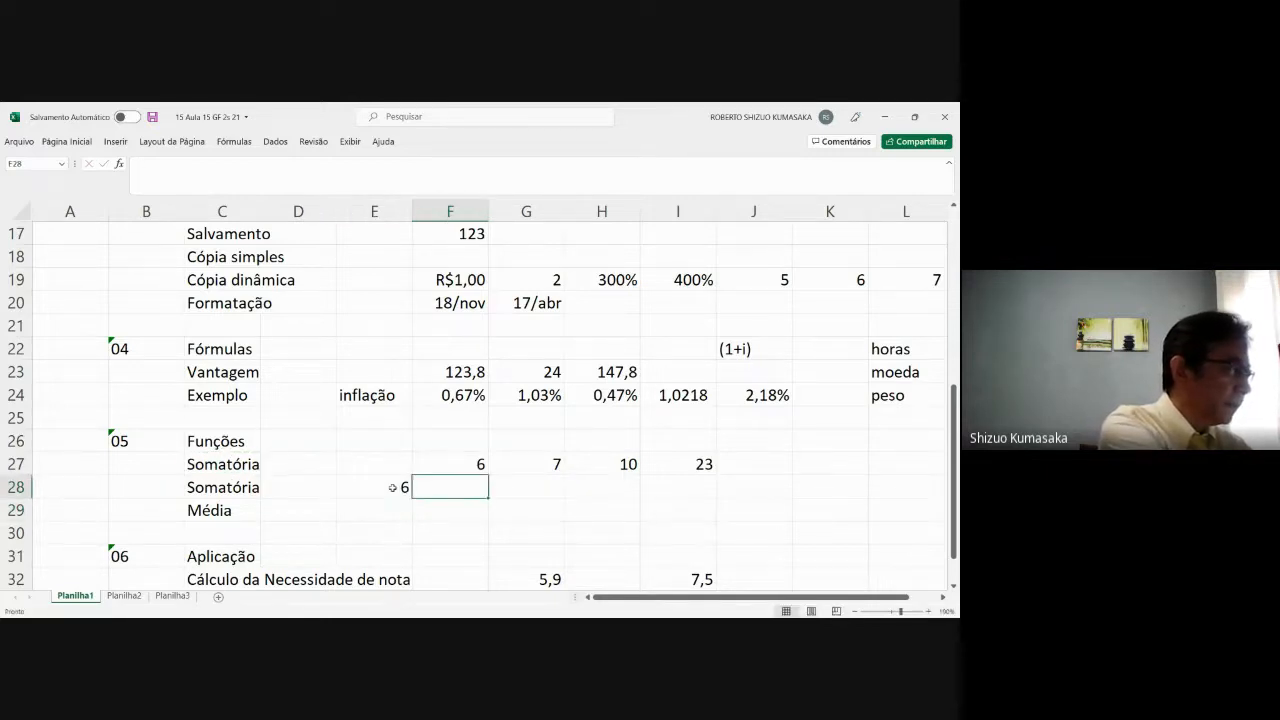
type("7")
key("Right")
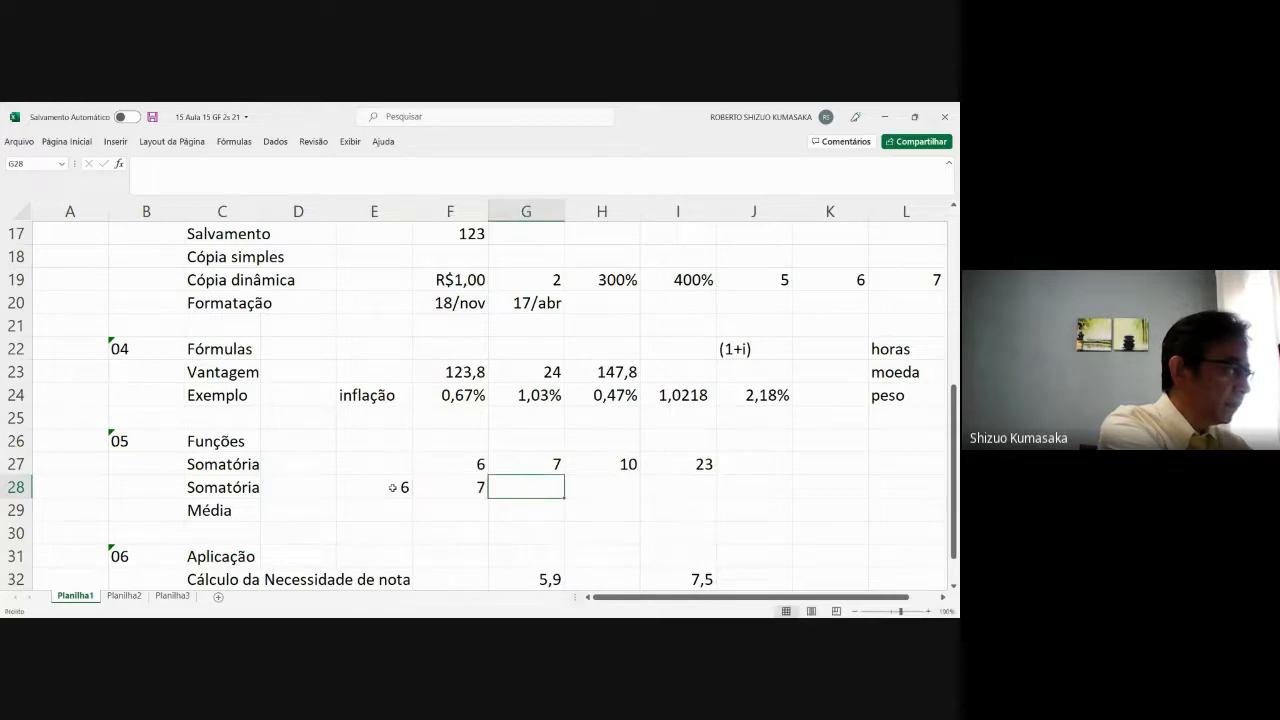
type("8")
key("Right")
type("9")
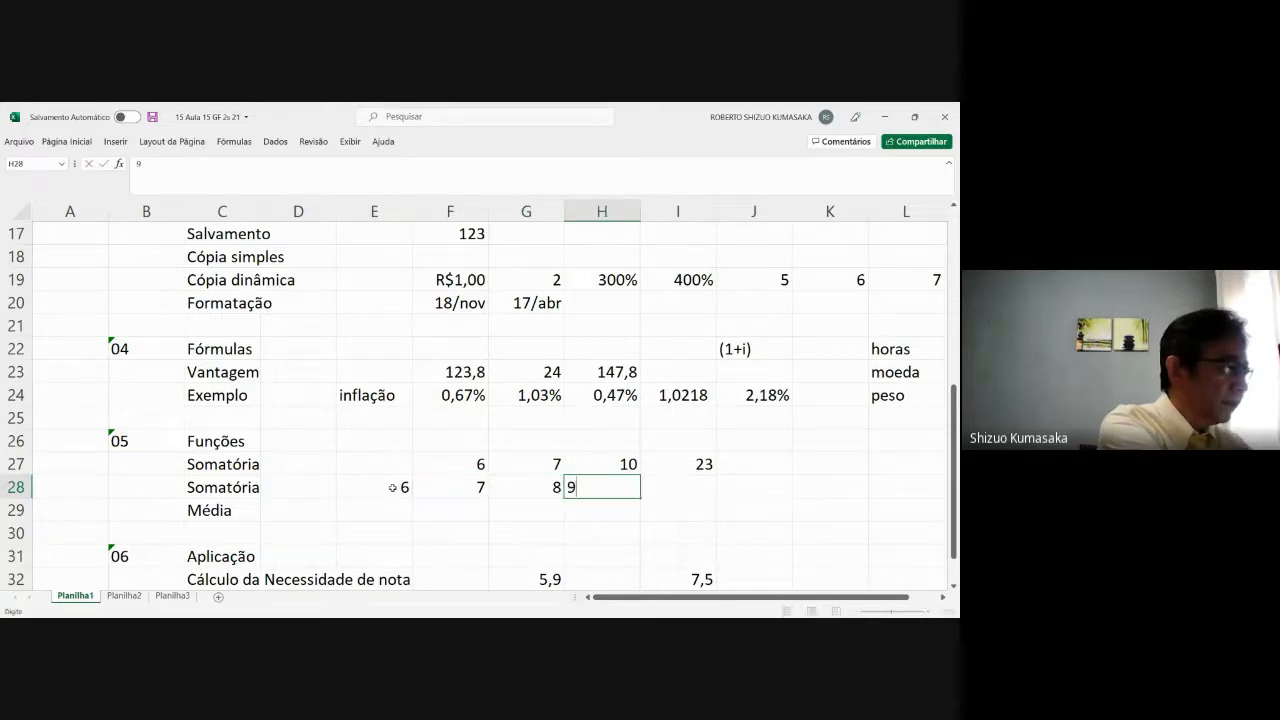
key("Right")
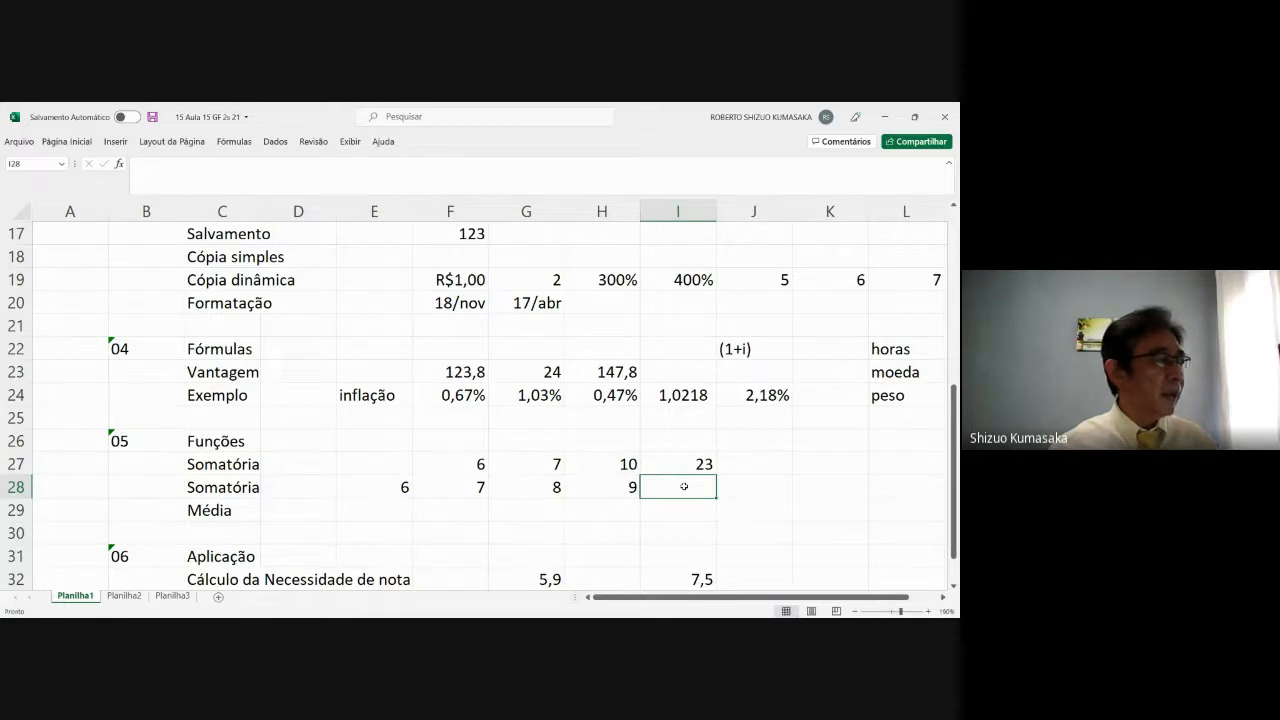
Step: Total the second Somatória row in I28 with AutoSum as =SOMA(E28:H28), and clear that cell again
left_click(67, 141)
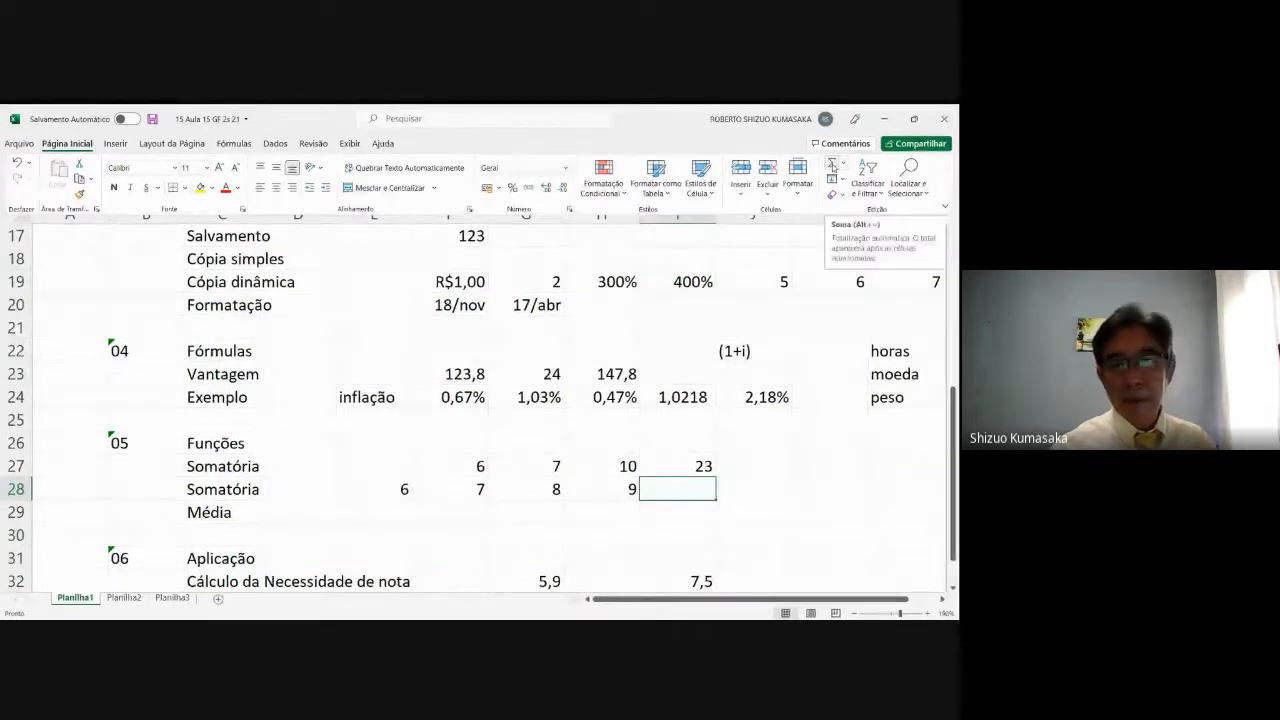
left_click(832, 167)
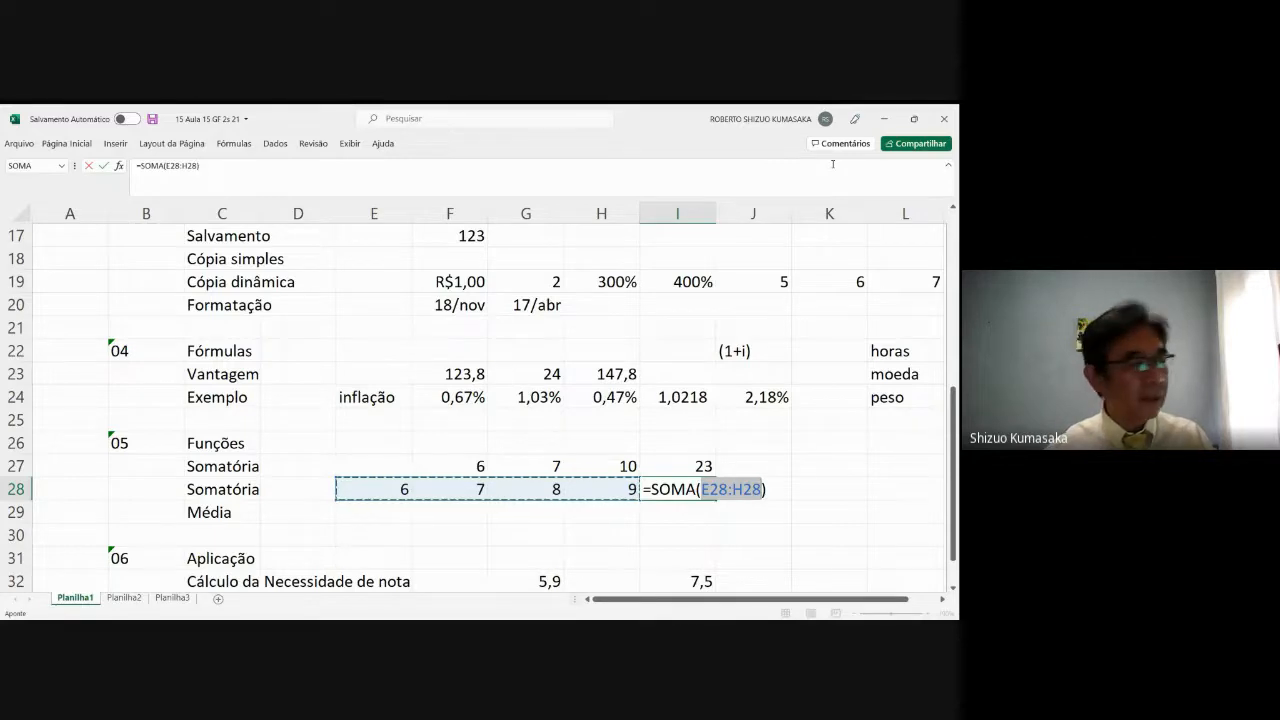
key("Return")
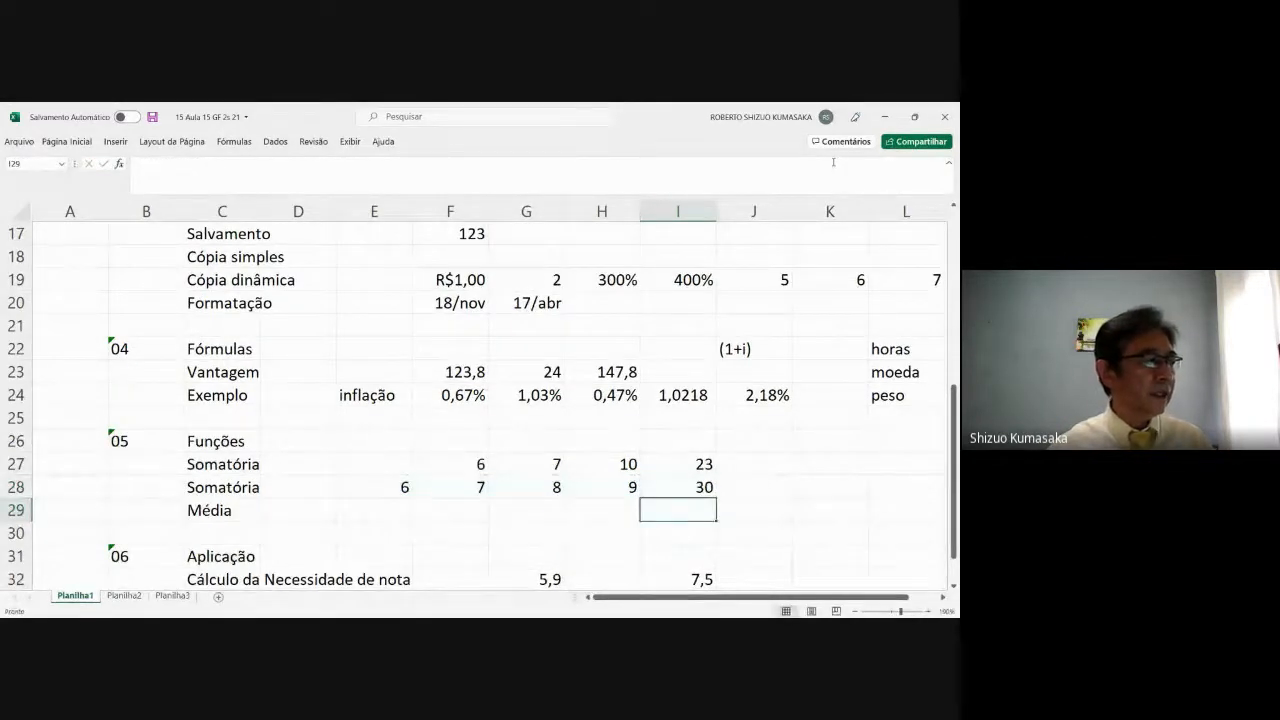
key("Up")
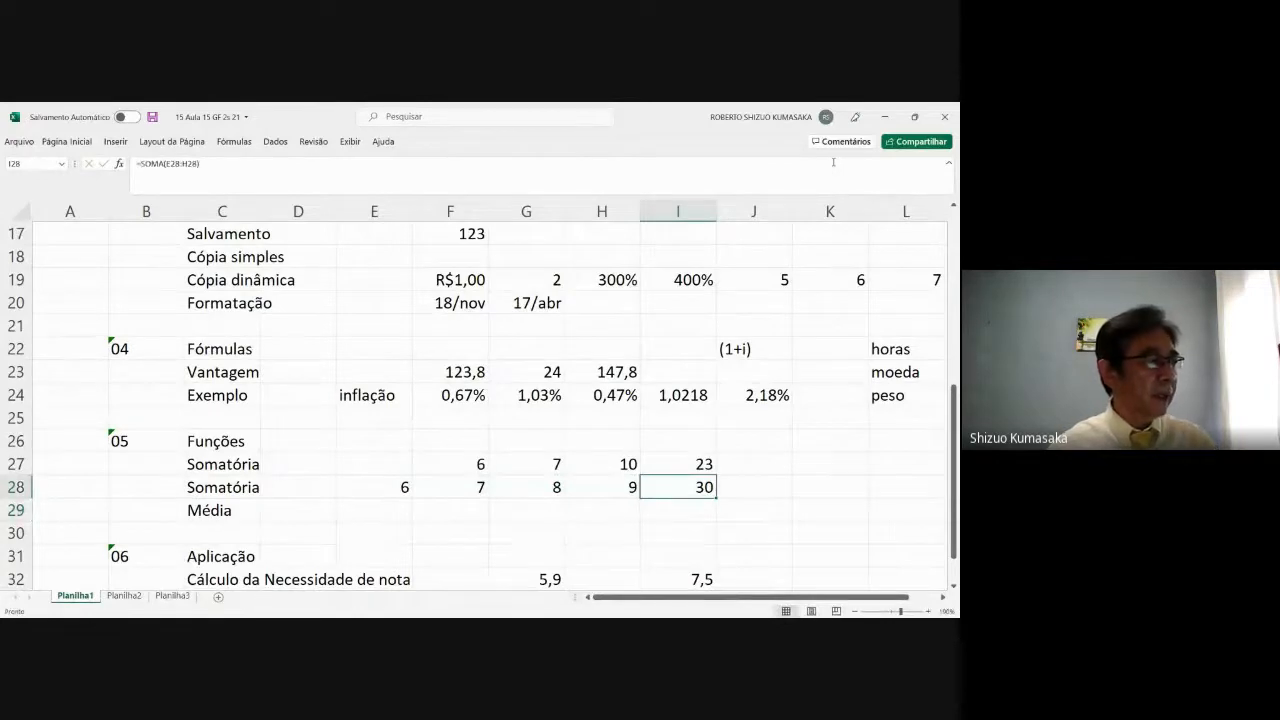
key("Delete")
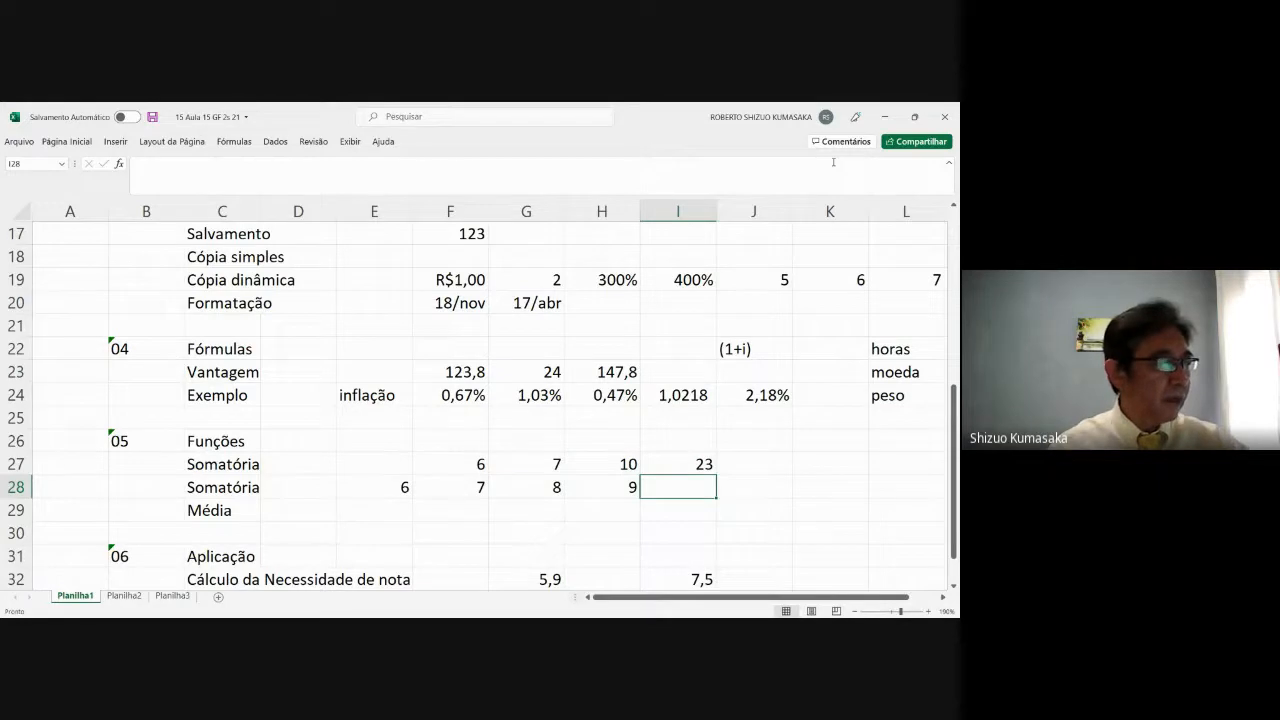
Step: Write the formula =SOMA(E28:H28) manually in I28, extending the range from E28 across to H28
type("=")
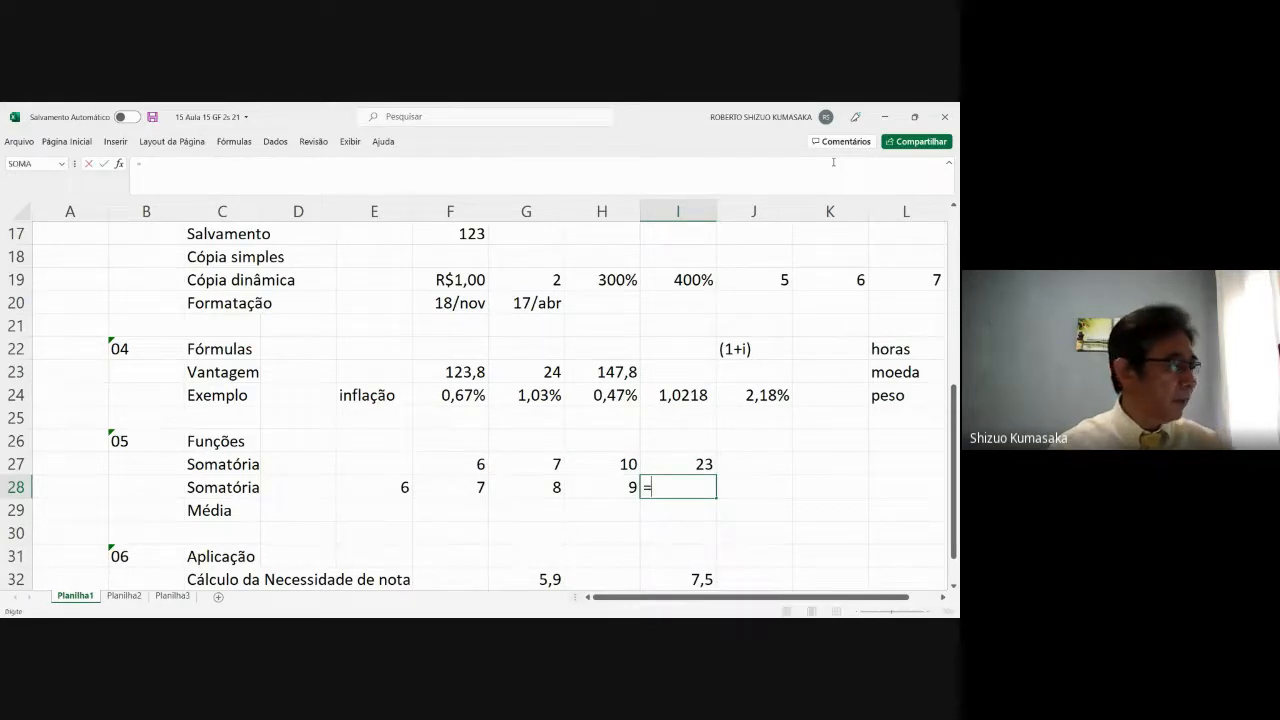
type("S")
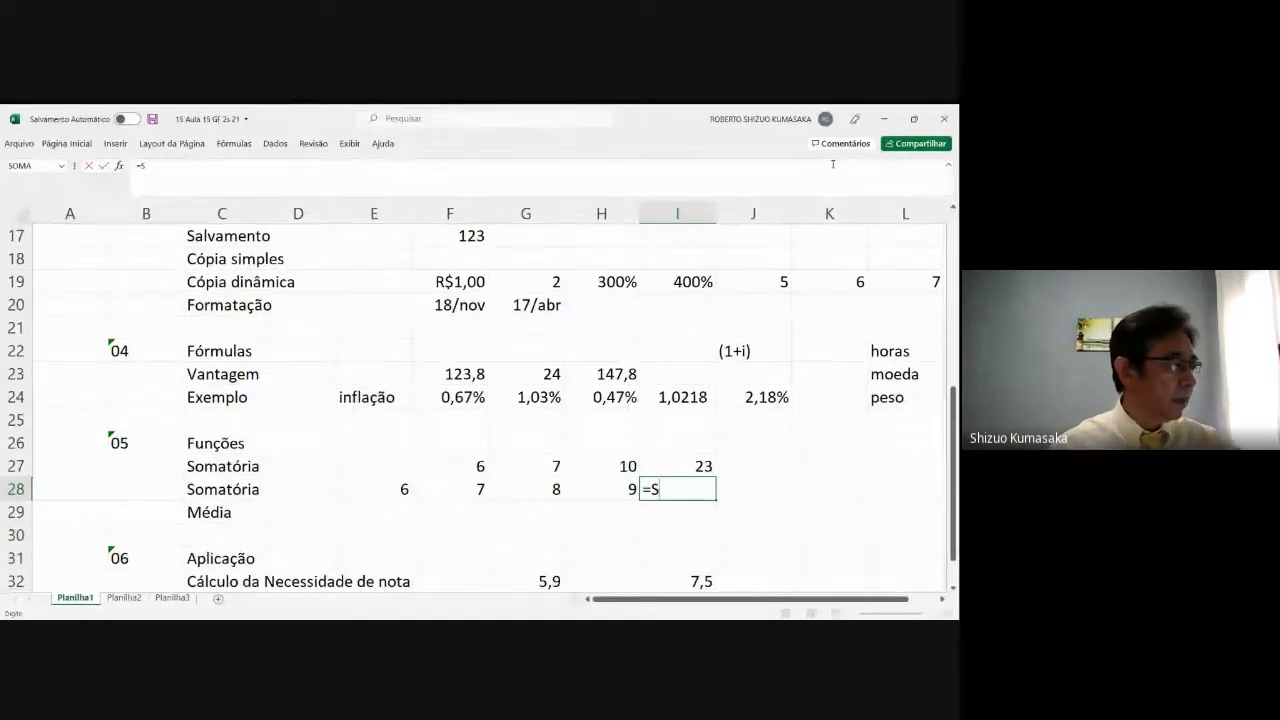
type("OM")
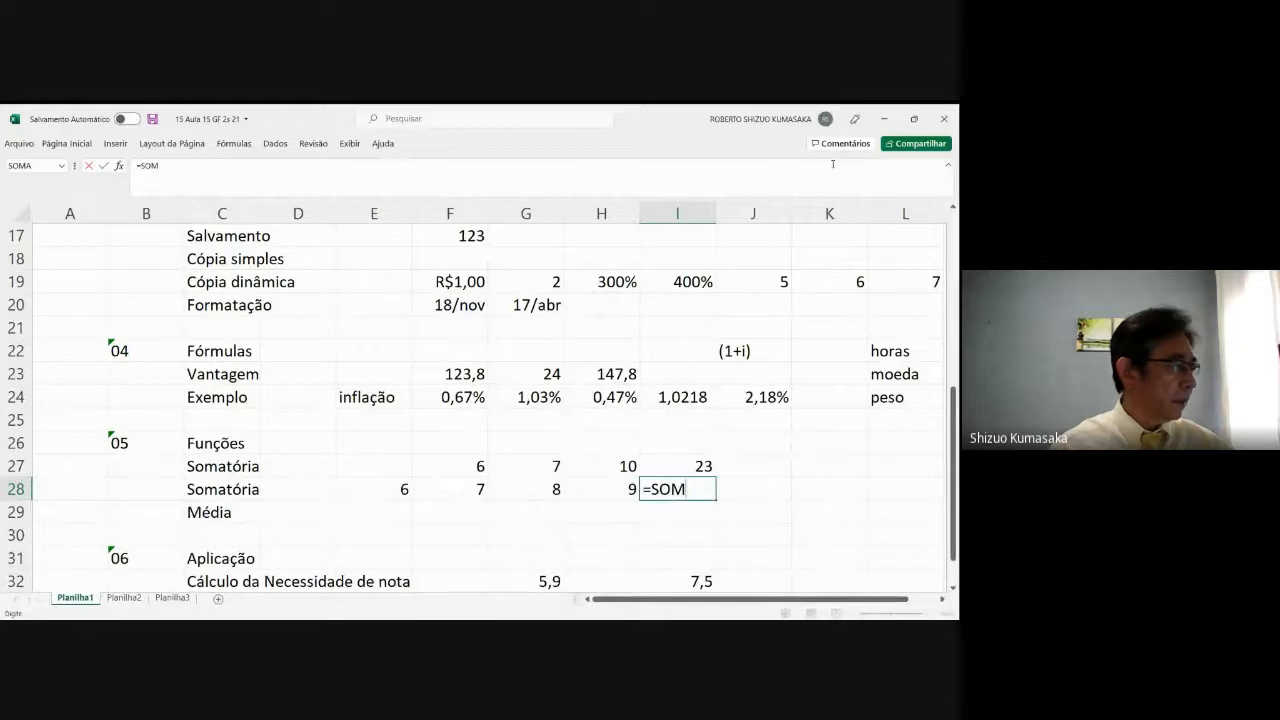
type("A")
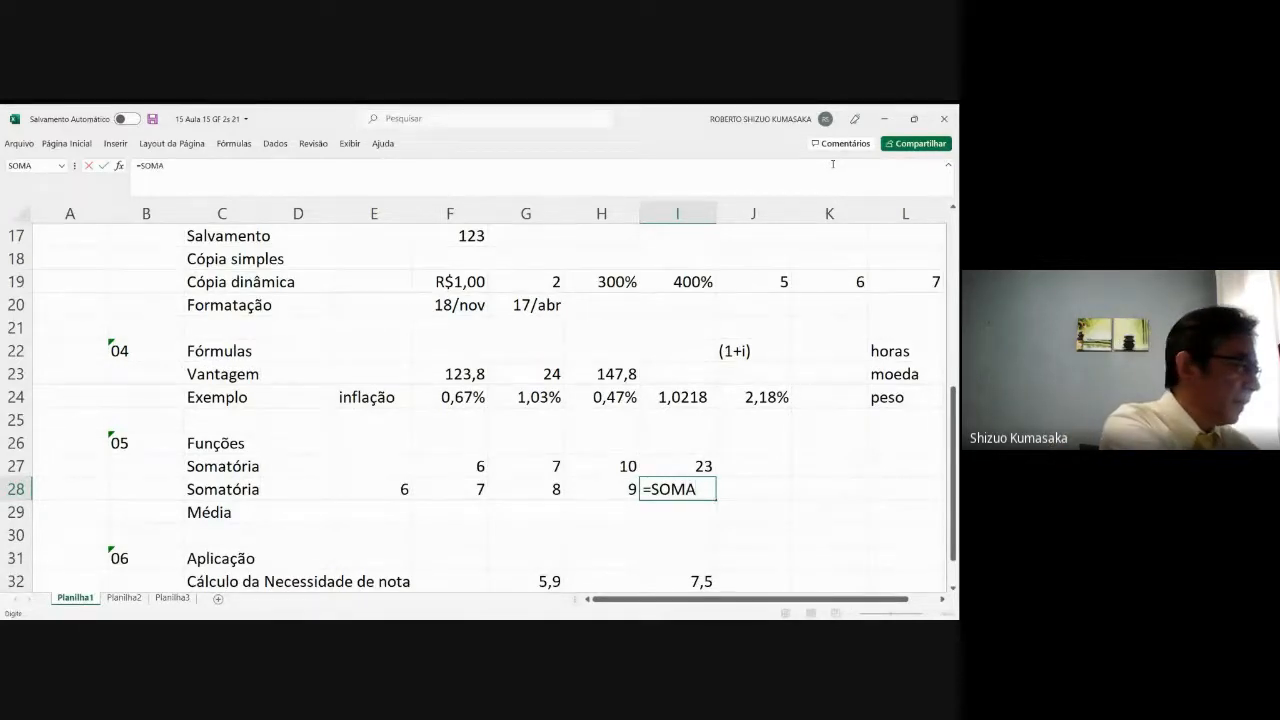
type("(")
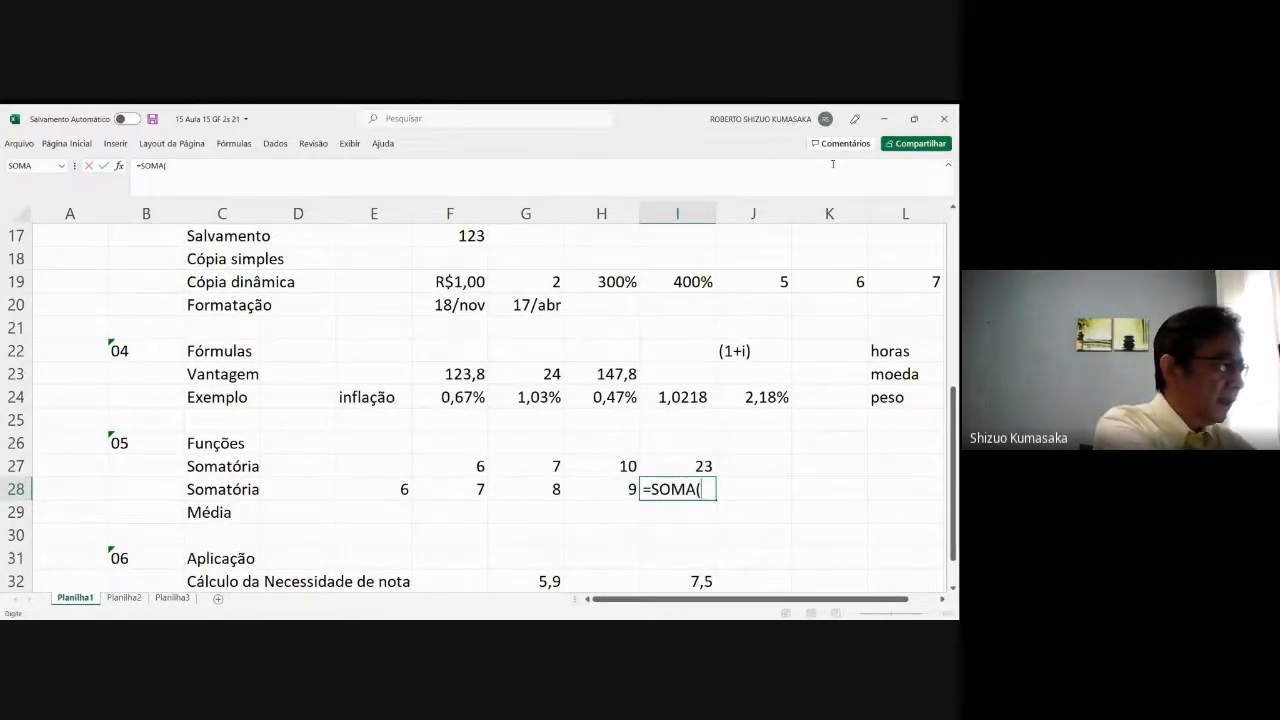
key("Left")
key("Left")
key("Left")
key("Left")
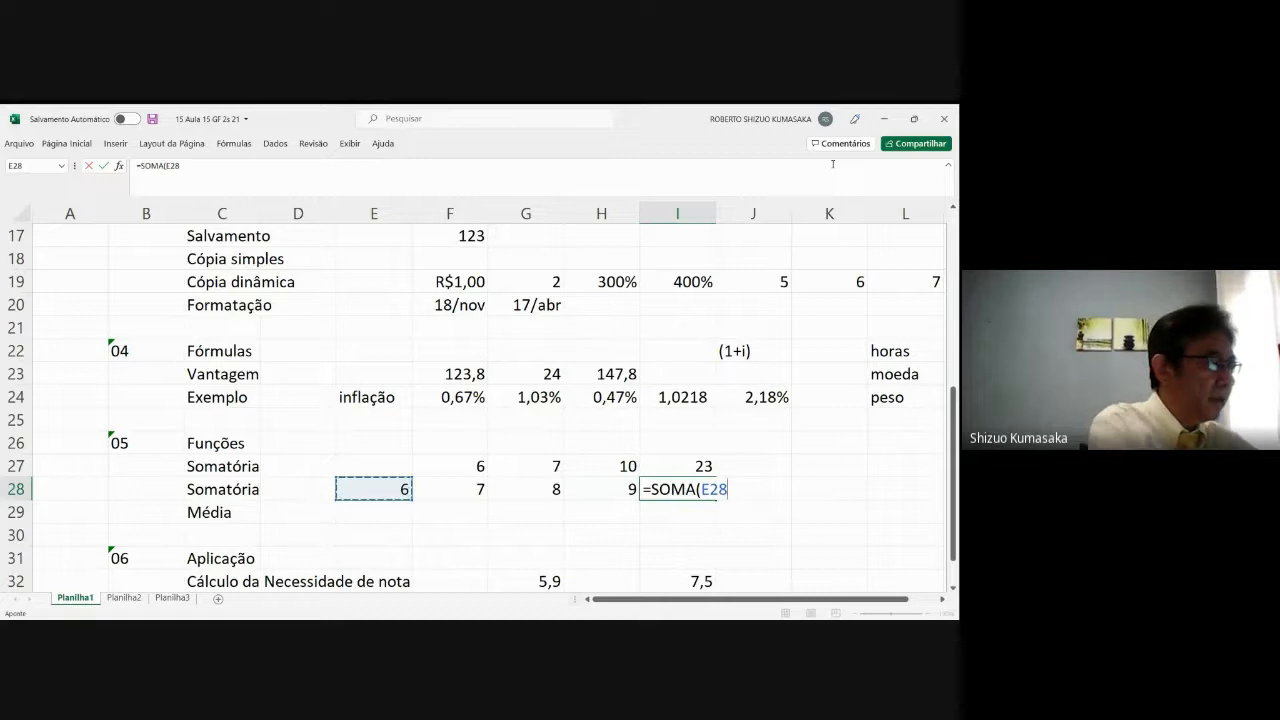
key("F8")
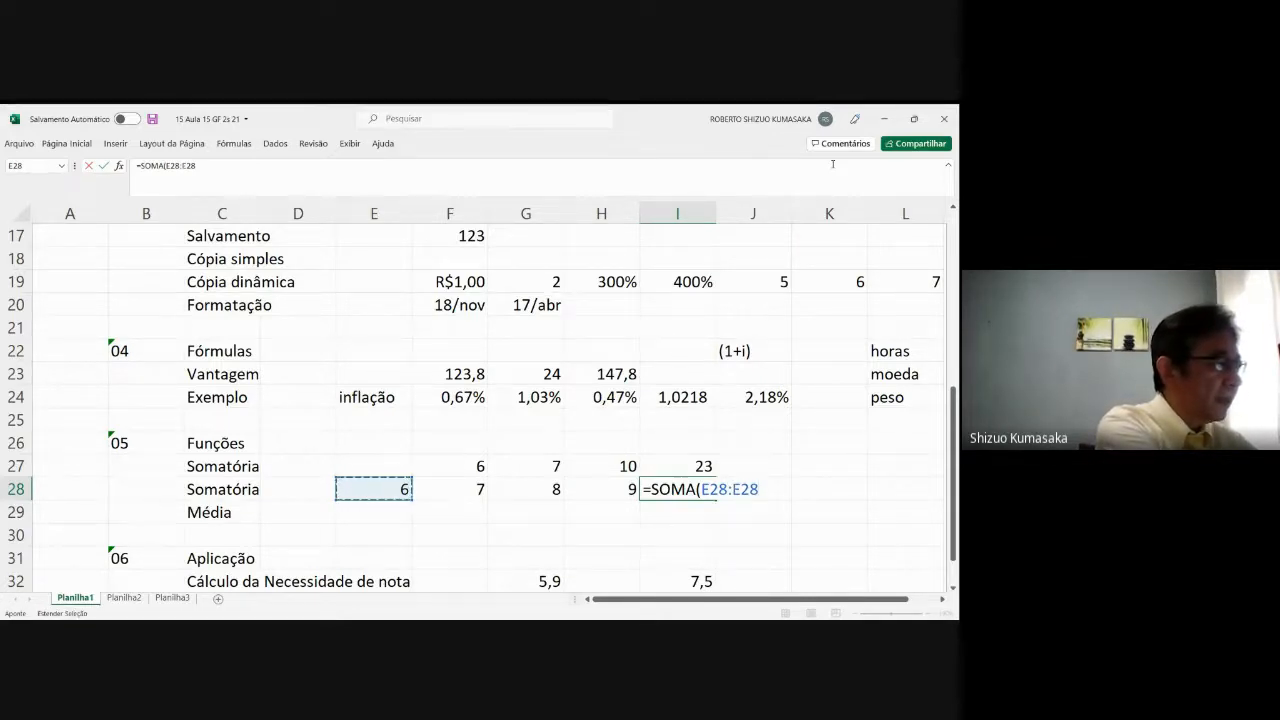
key("Right")
key("Right")
key("Right")
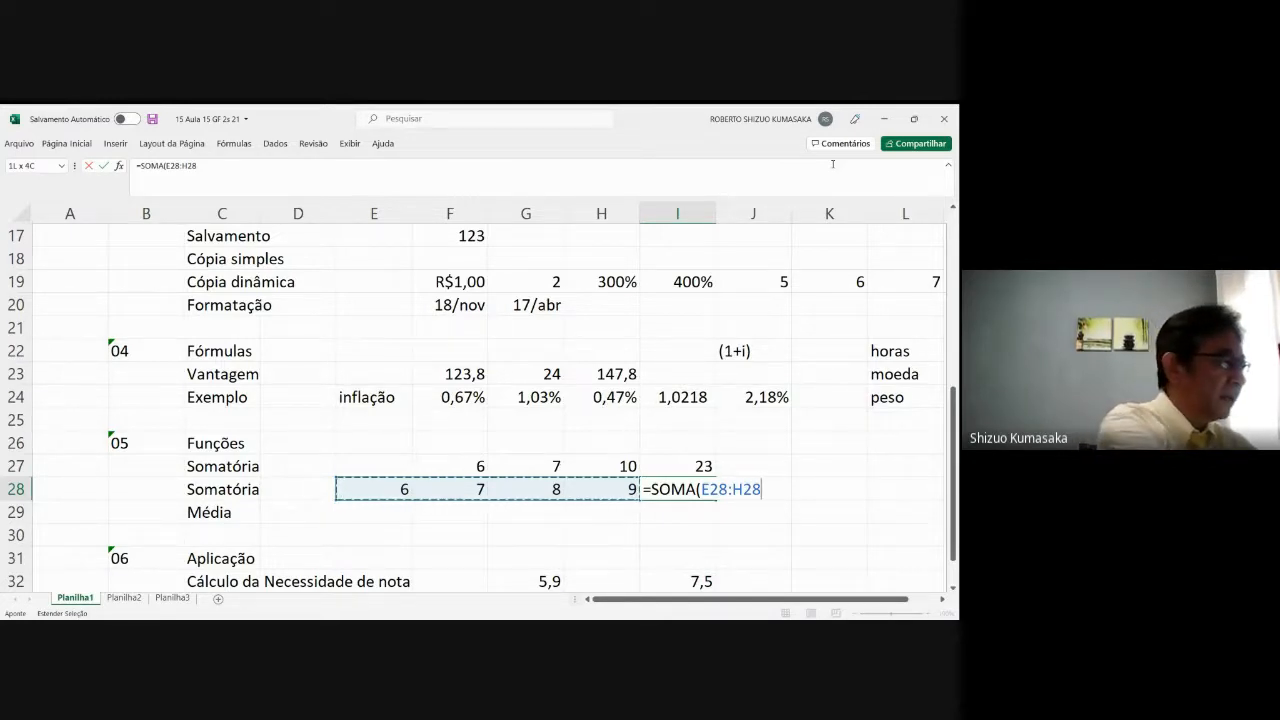
type(")")
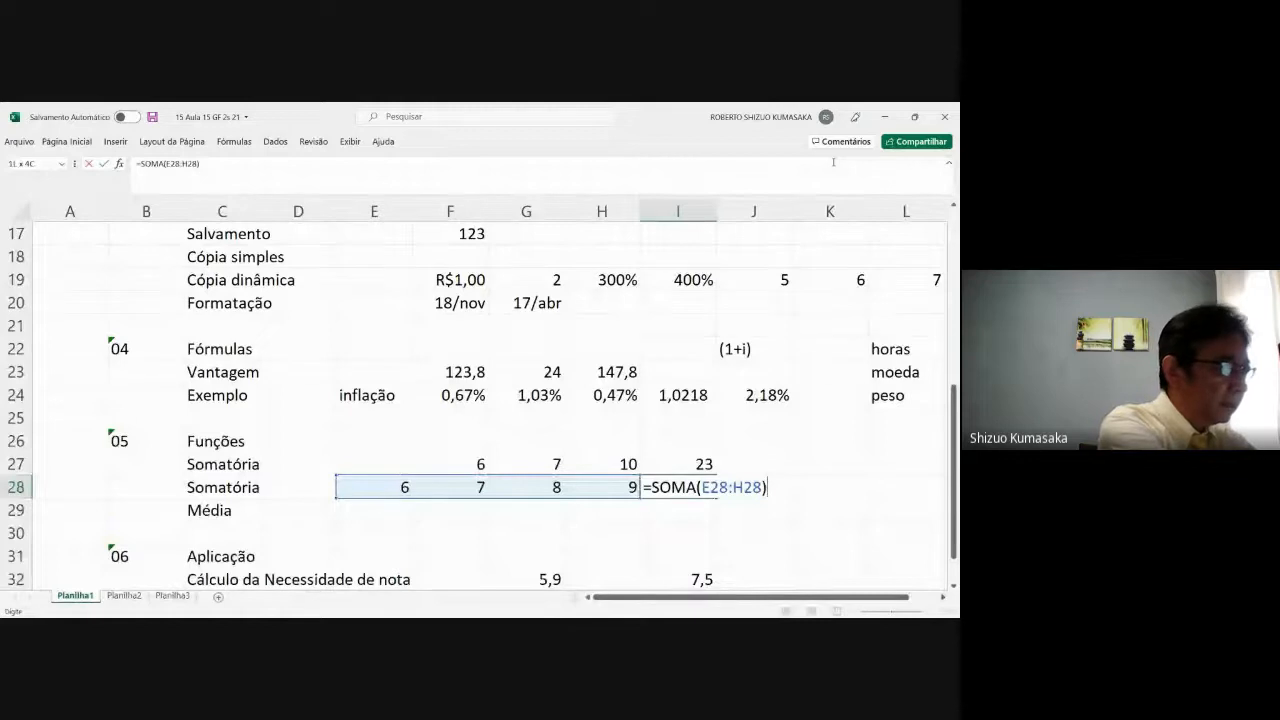
key("Return")
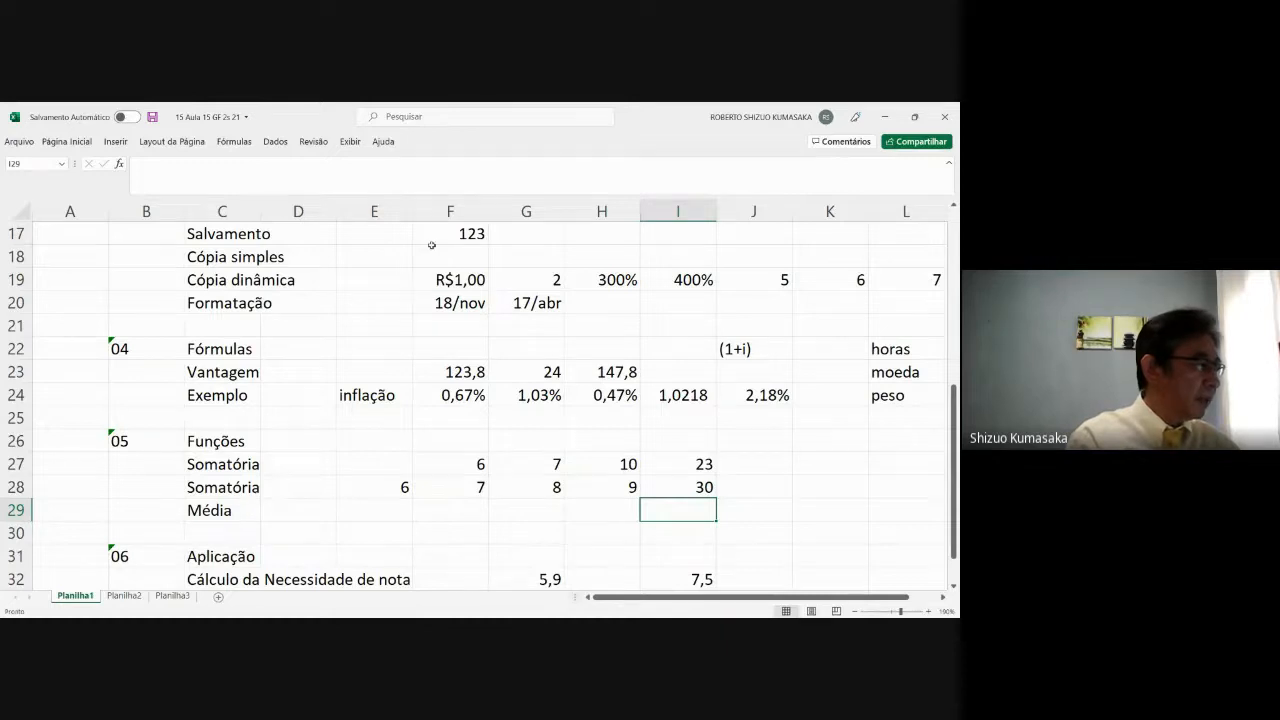
Step: Copy the values of E28:H28 into E29:H29 of the Média row
left_click(405, 487)
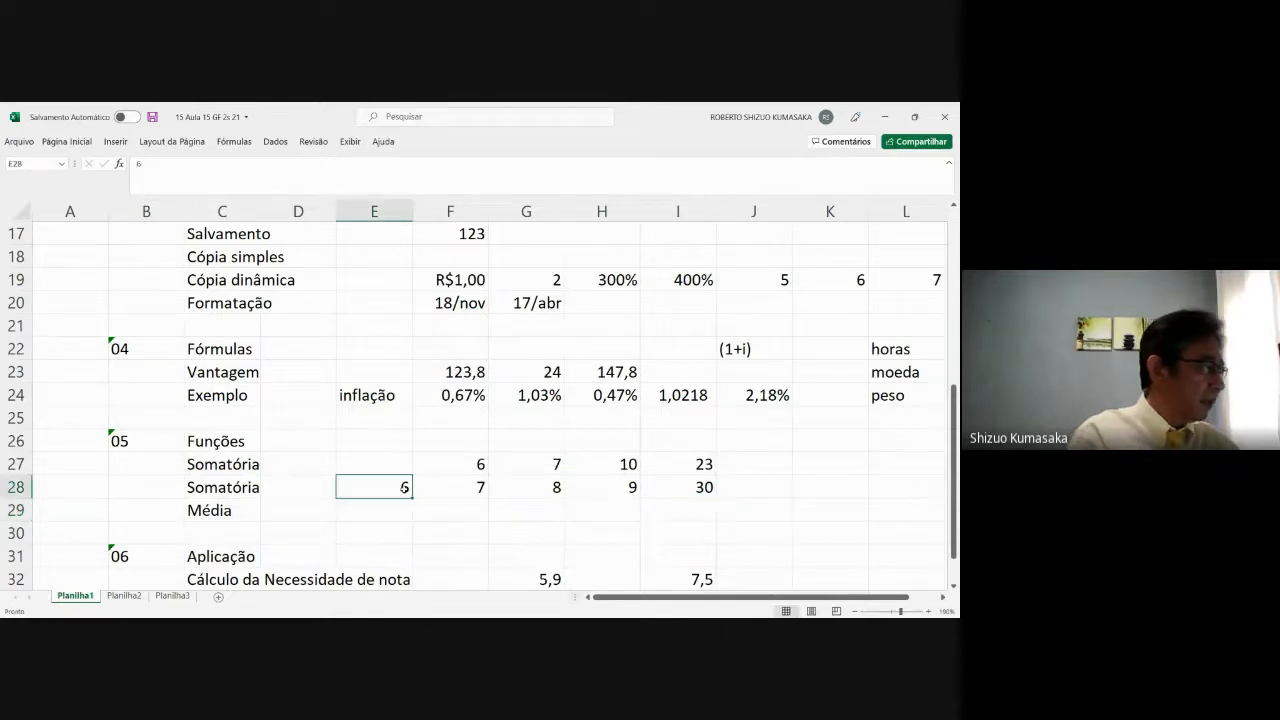
left_click_drag(405, 487, 620, 487)
key("ctrl+c")
key("Down")
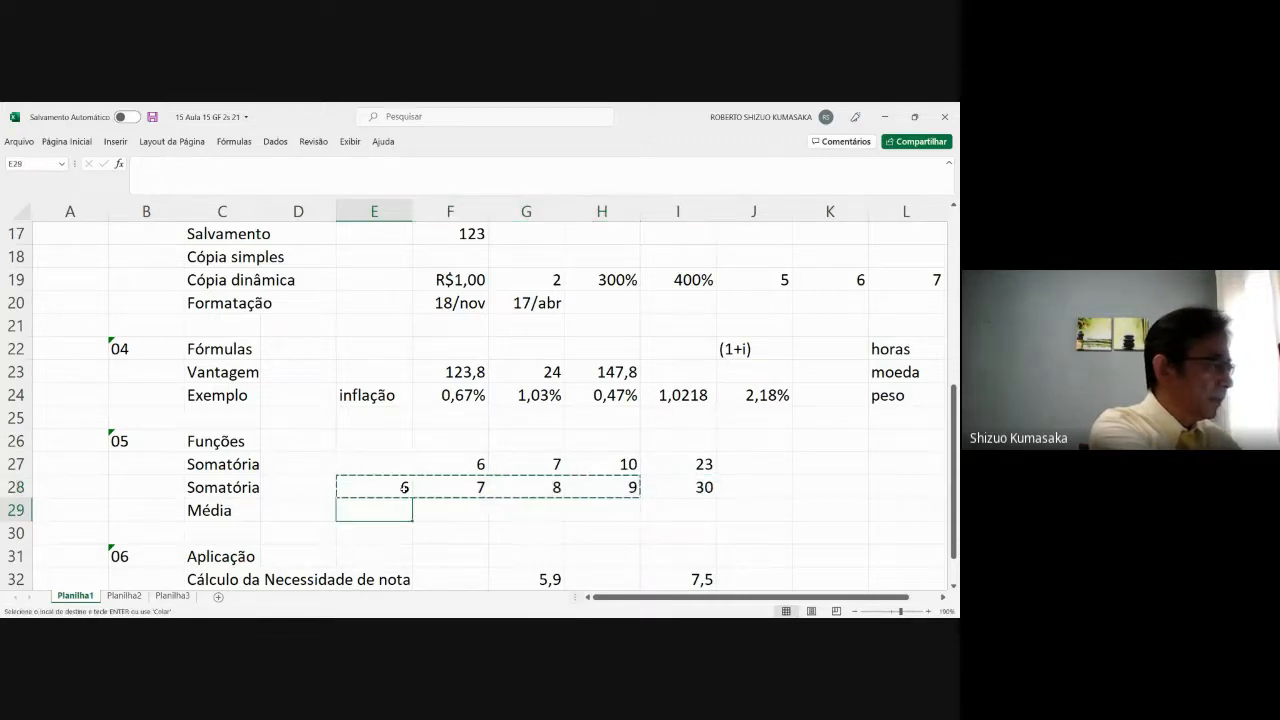
key("ctrl+v")
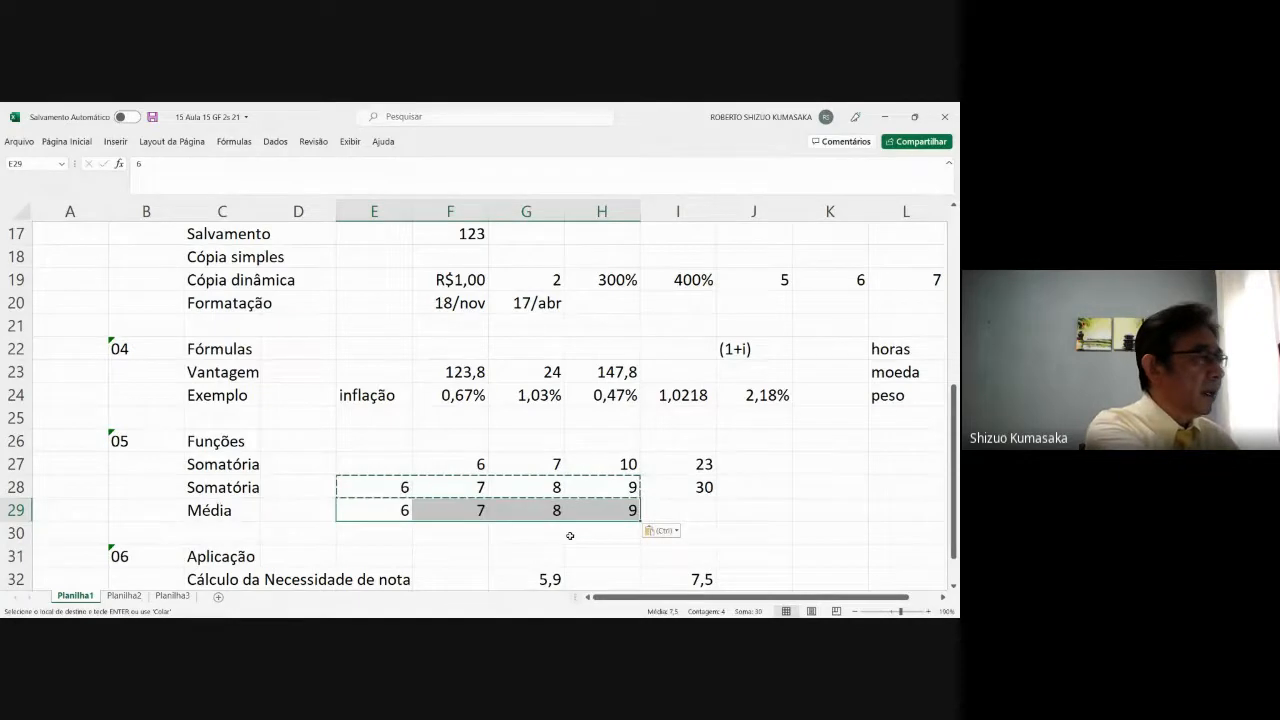
Step: Write the formula =MEDIA(E29:H29) in I29 to average the Média row, extending the range from E29 across to H29
left_click(668, 512)
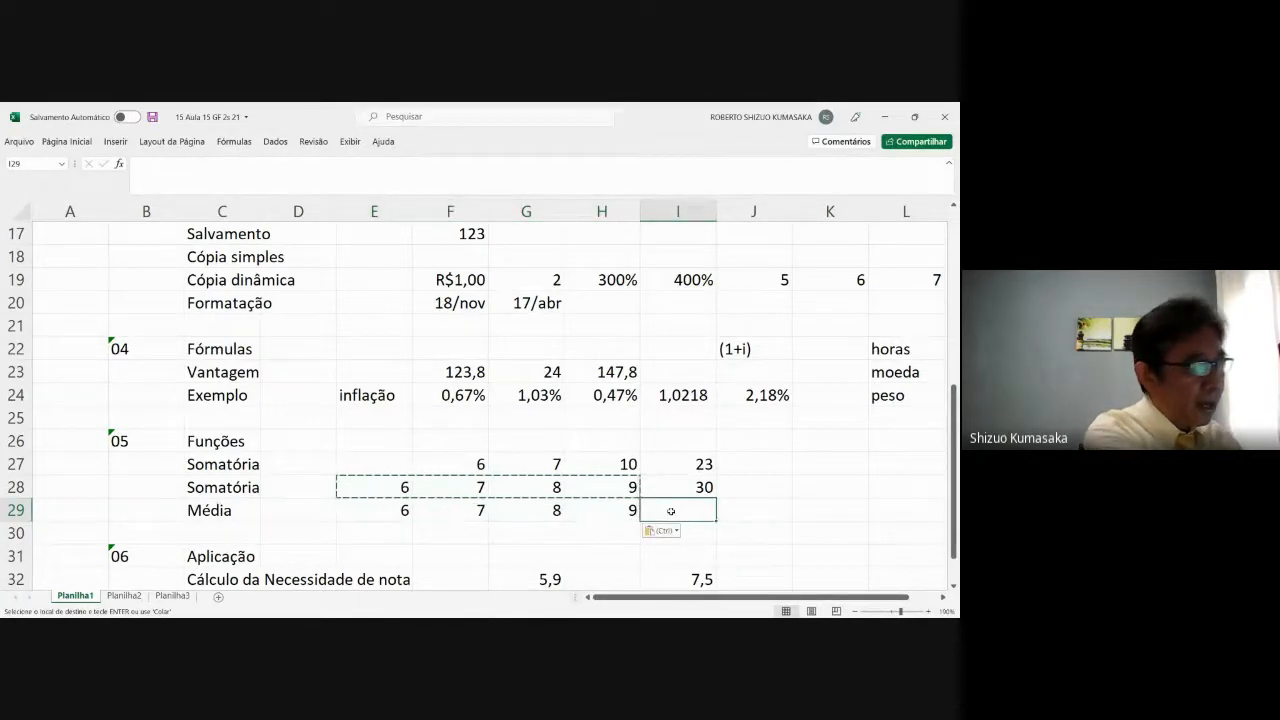
type("=")
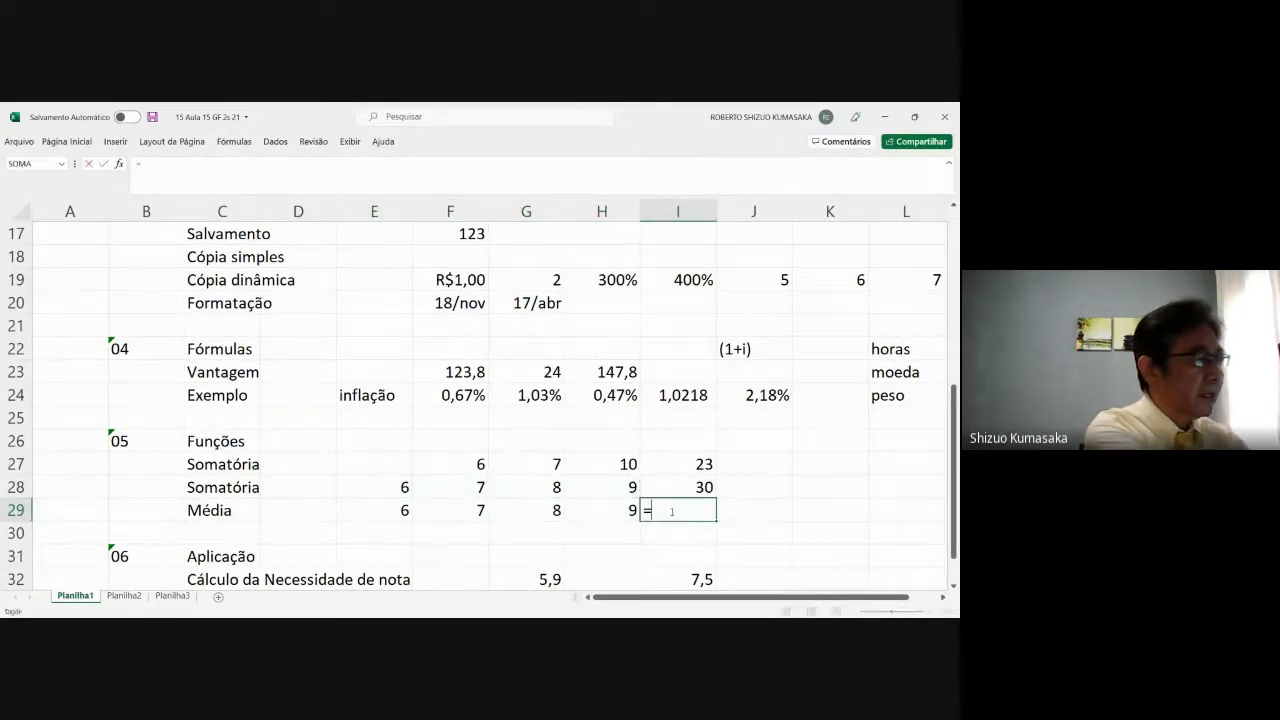
type("MEDI")
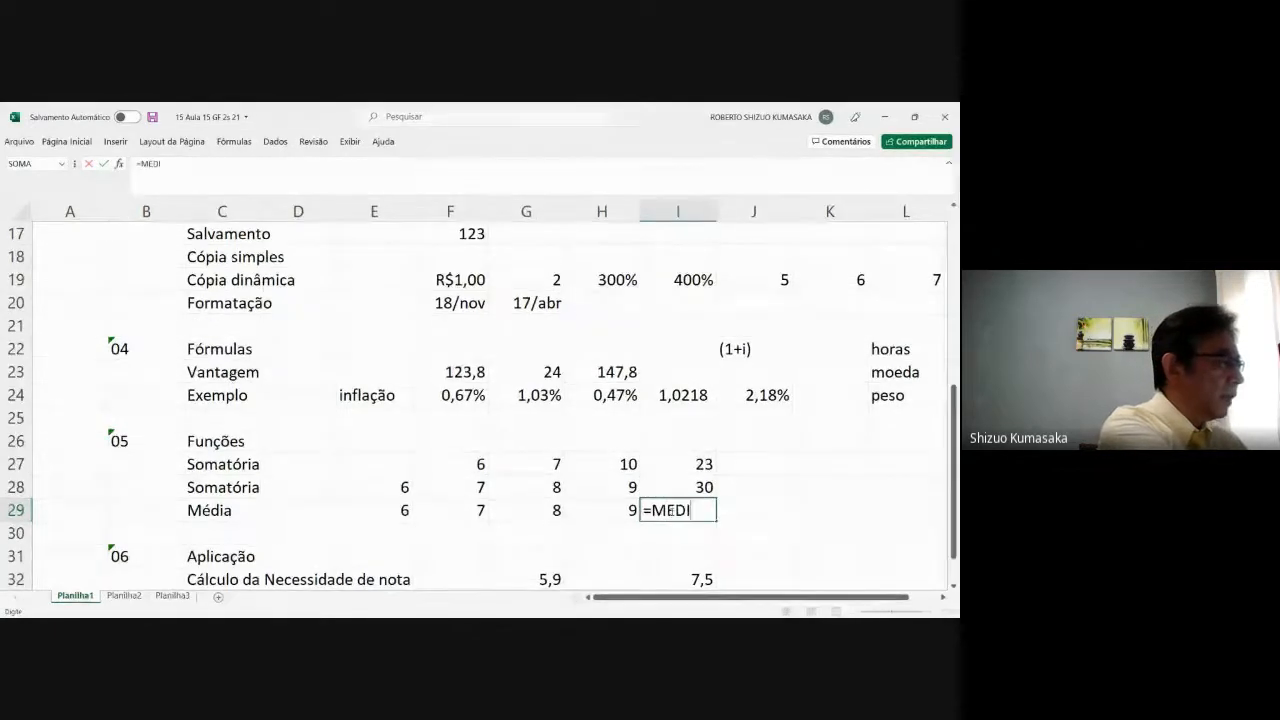
type("A(")
key("Left")
key("Left")
key("Left")
key("Left")
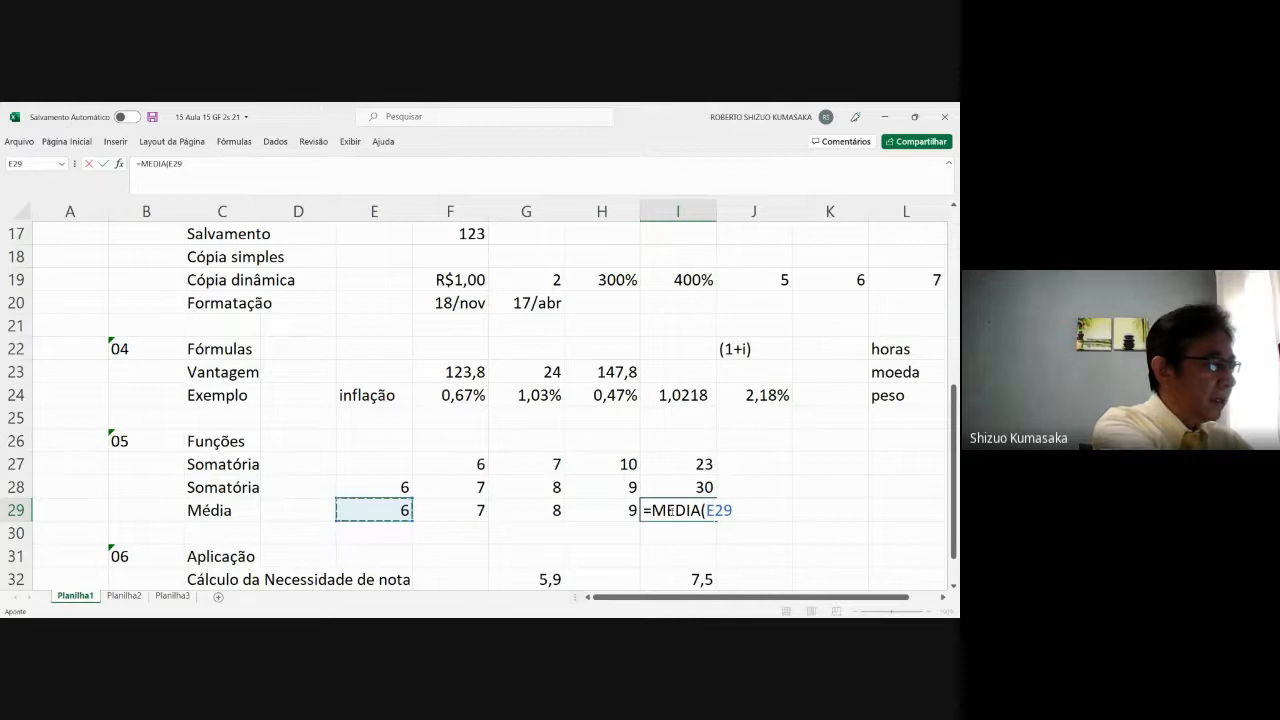
key("F8")
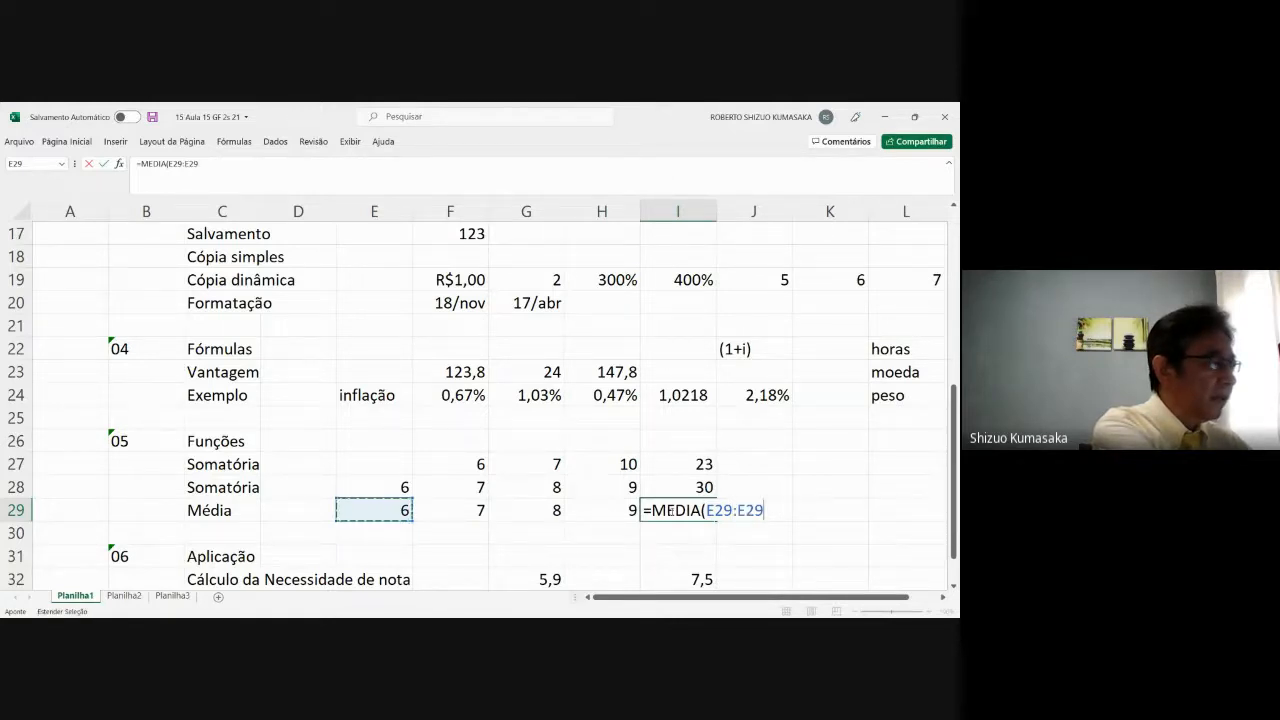
key("Right")
key("Right")
key("Right")
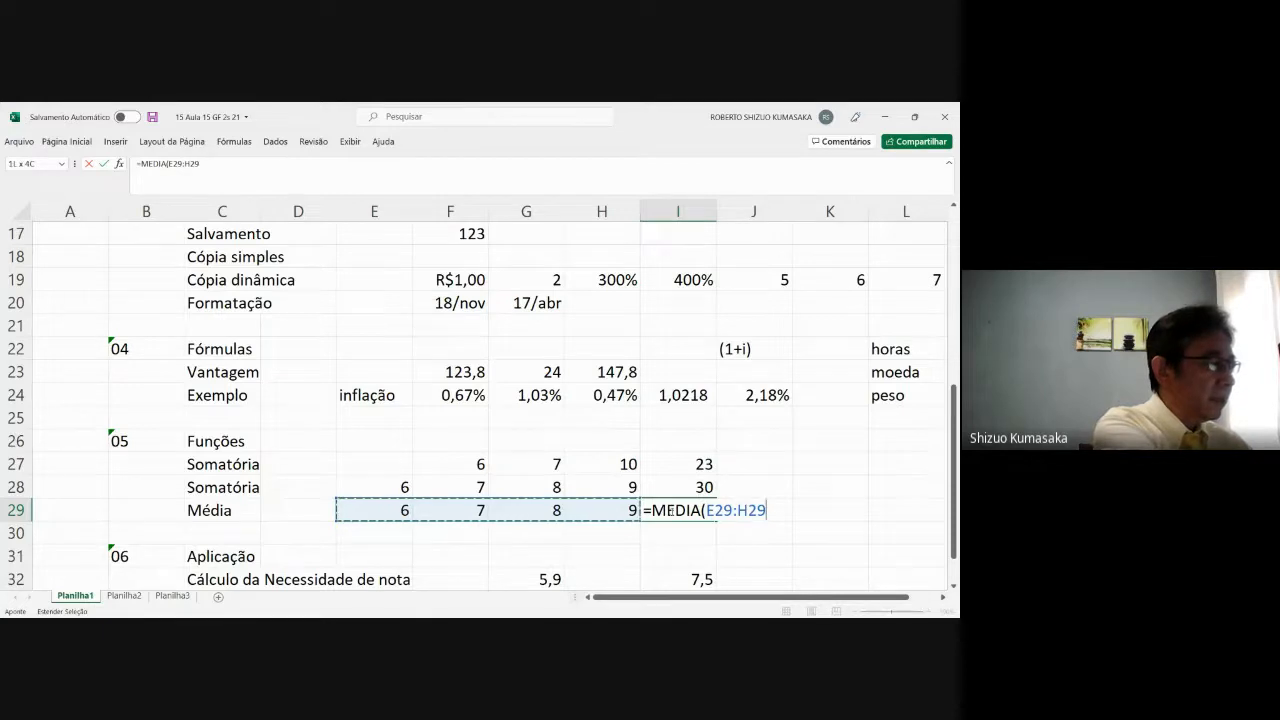
type(")")
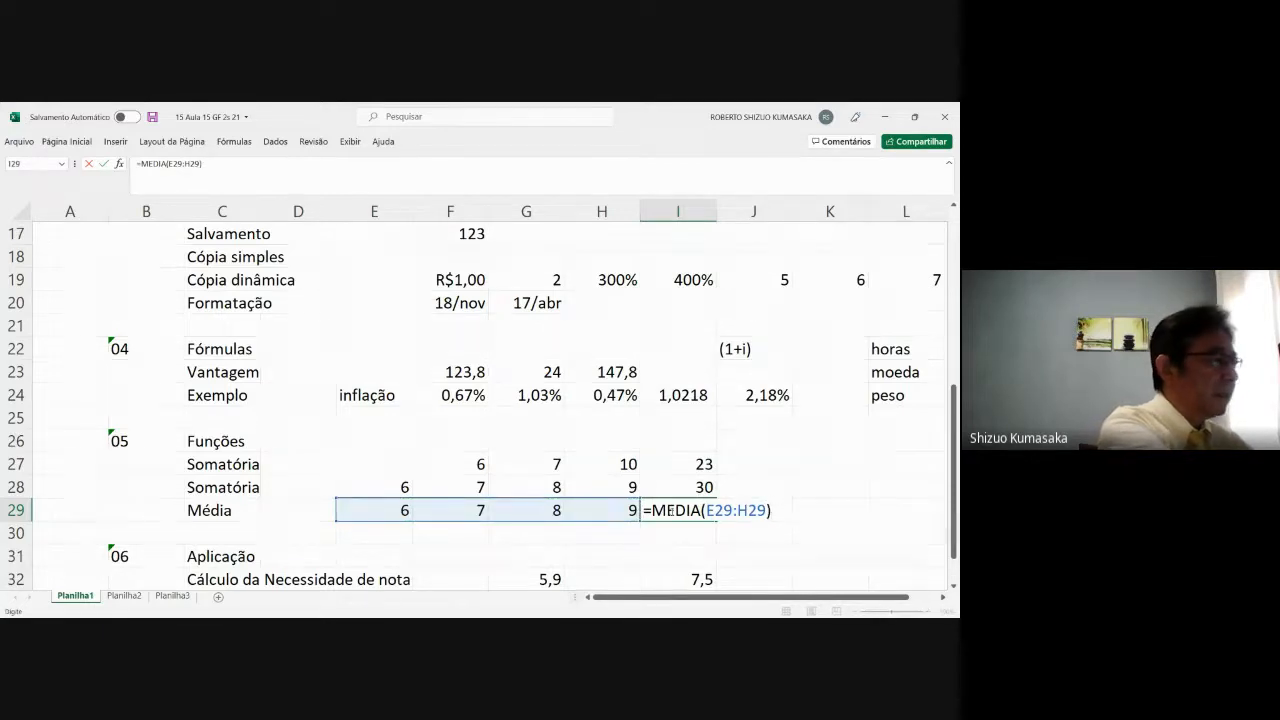
key("Return")
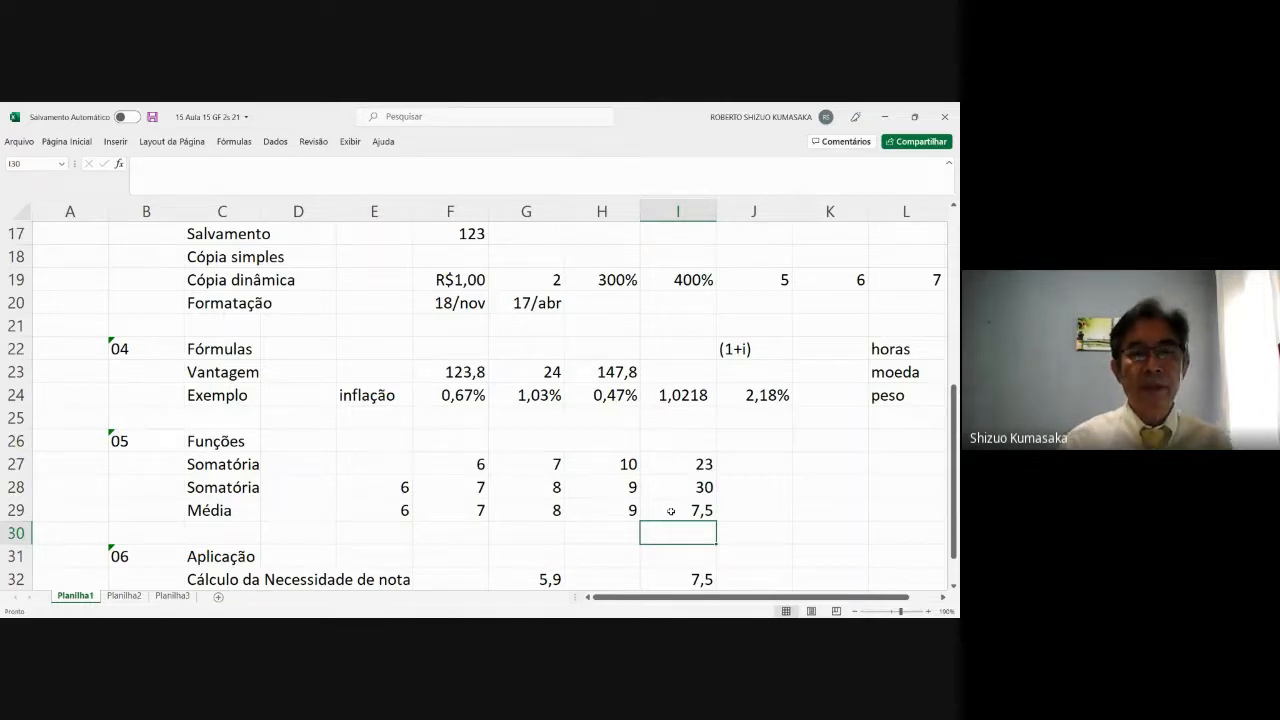
Step: Review the SOMA formula in I28 and the average formula in I29
key("Up")
key("Up")
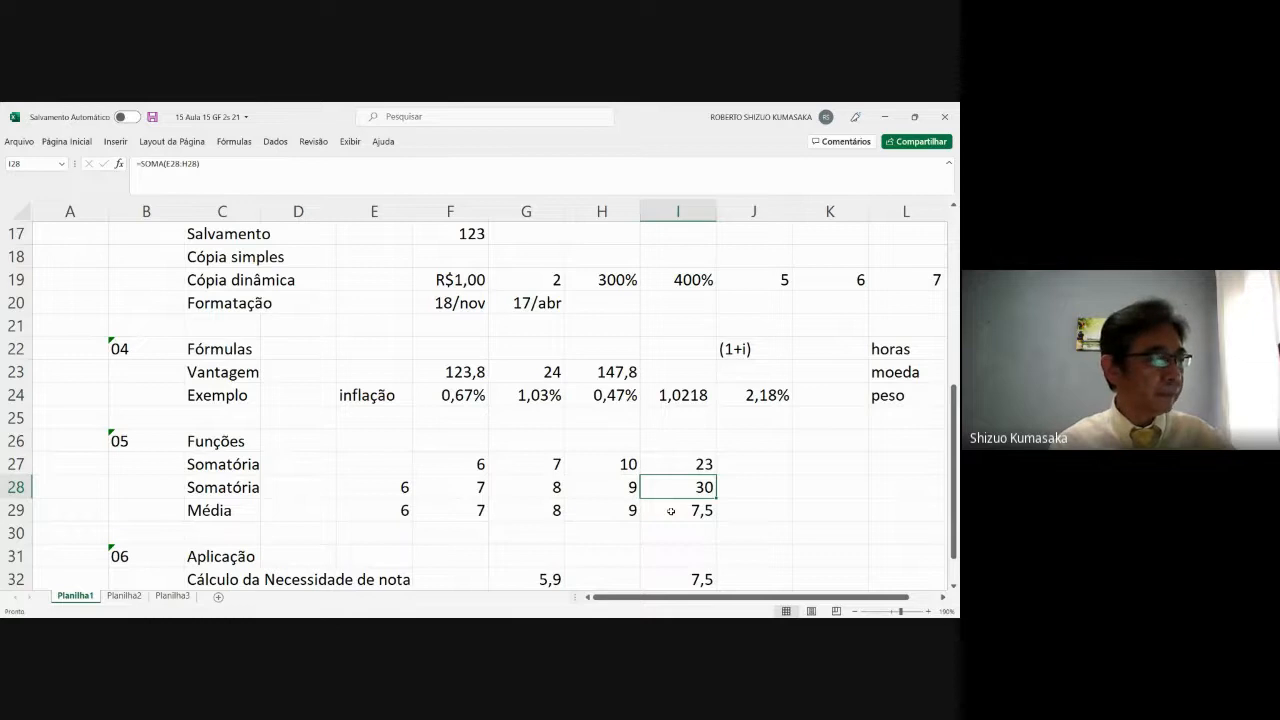
key("Down")
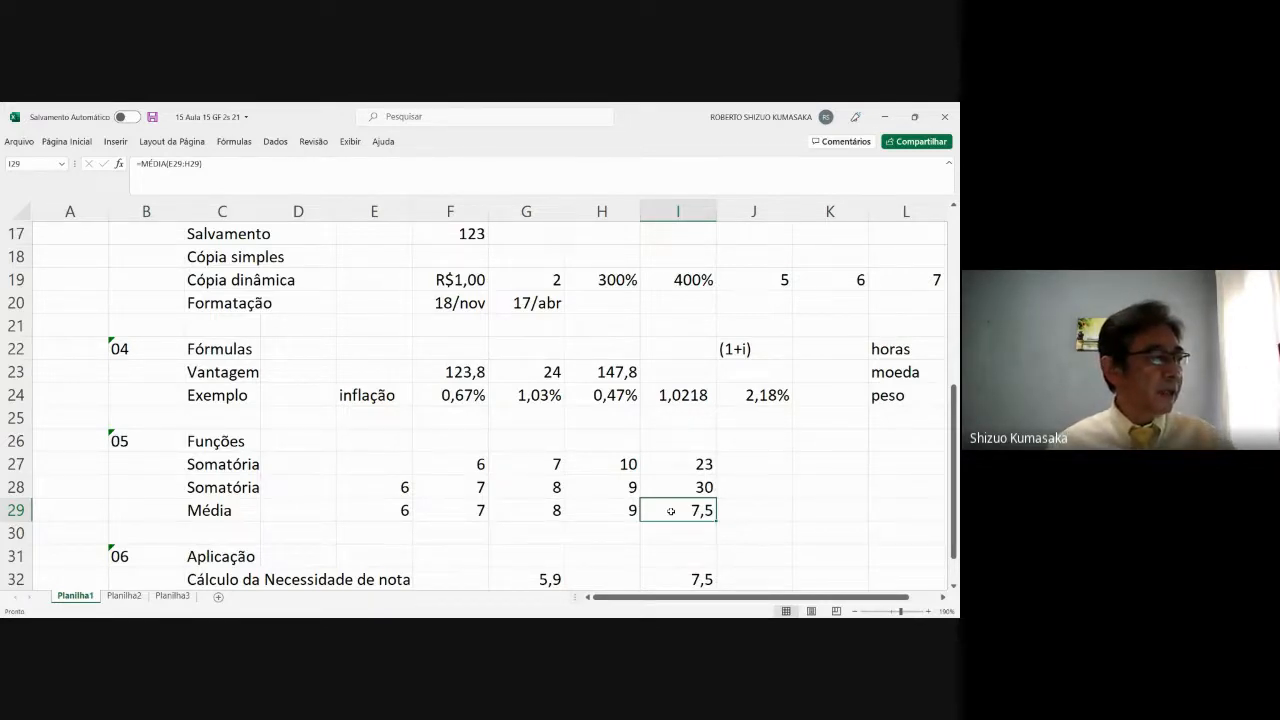
Step: Examine the Aplicação section: the grades in G32 and I32, their weighting formulas in G33 and I33, and the sum in K33
key("Down")
key("Down")
key("Down")
key("Down")
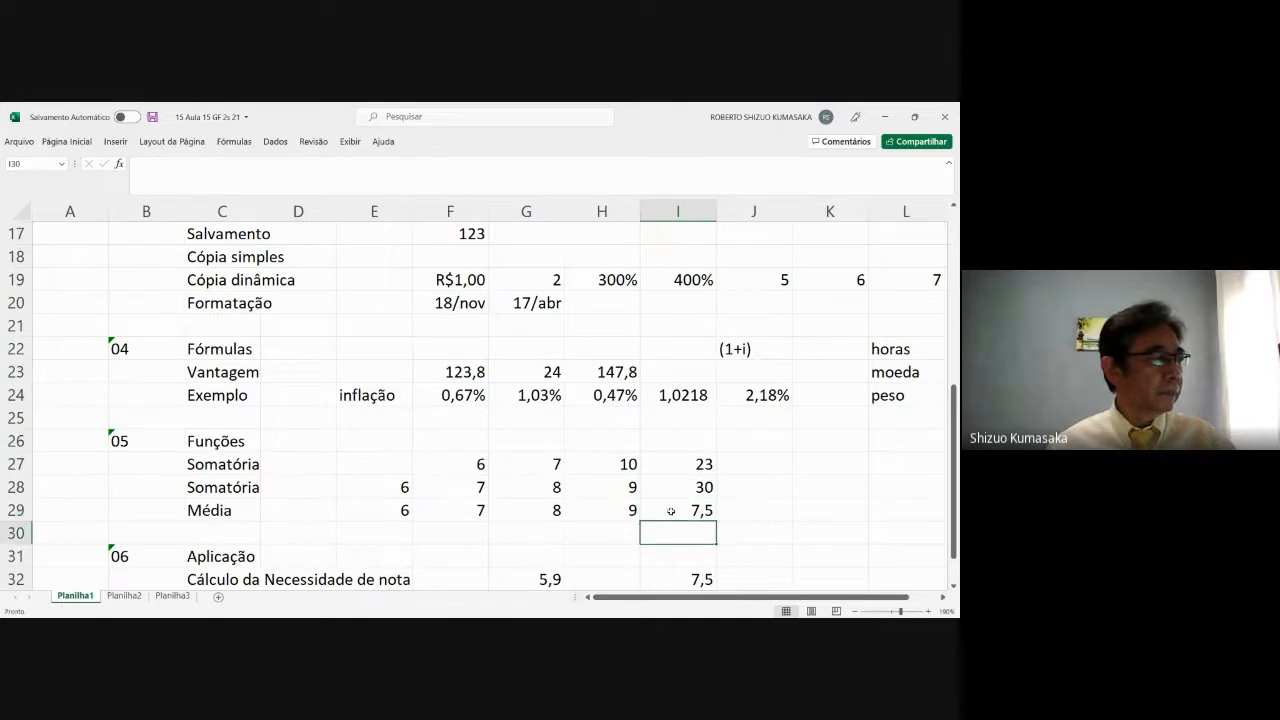
key("Down")
key("Down")
key("Down")
key("Down")
key("Down")
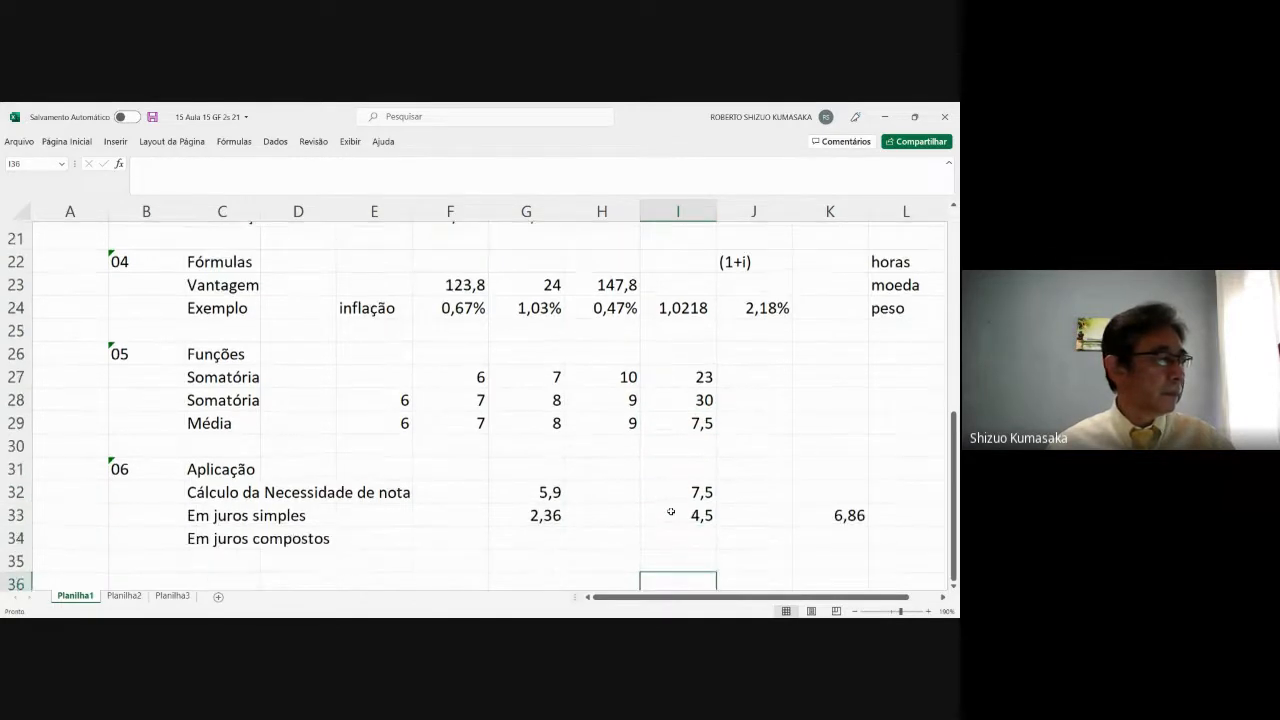
key("Up")
key("Up")
key("Up")
key("Up")
key("Up")
key("Up")
key("Up")
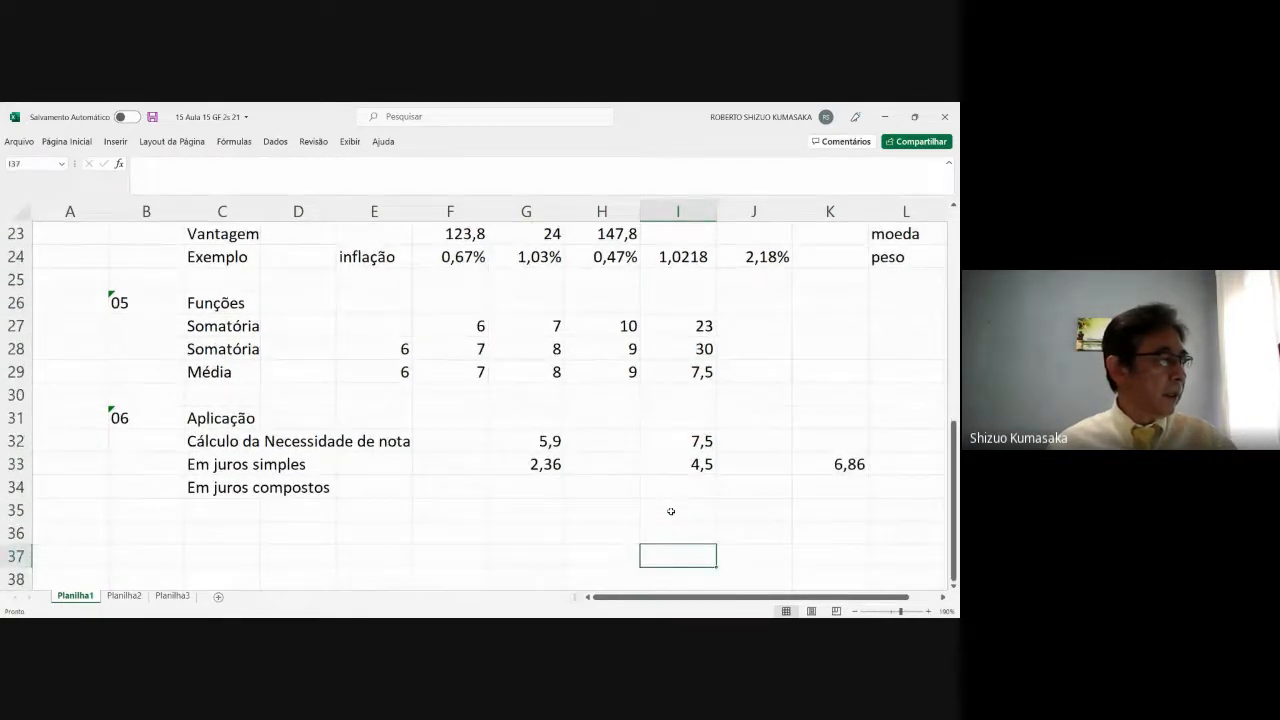
key("Down")
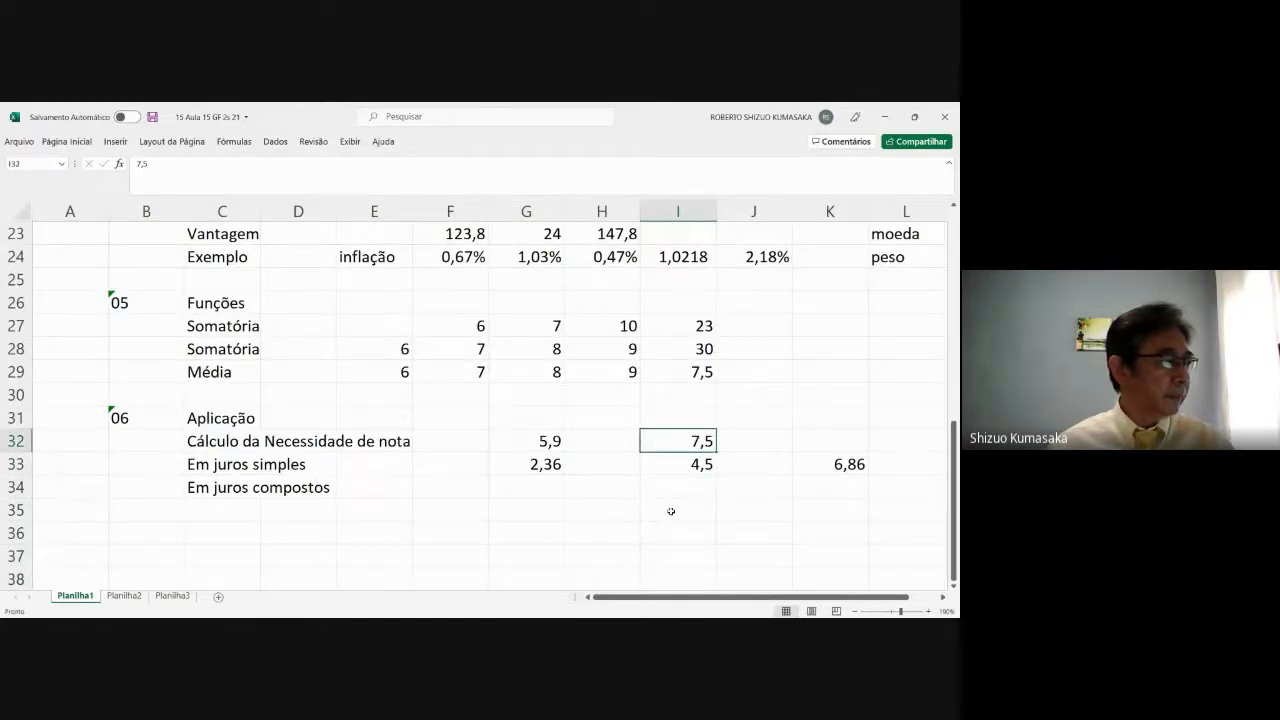
key("Left")
key("Left")
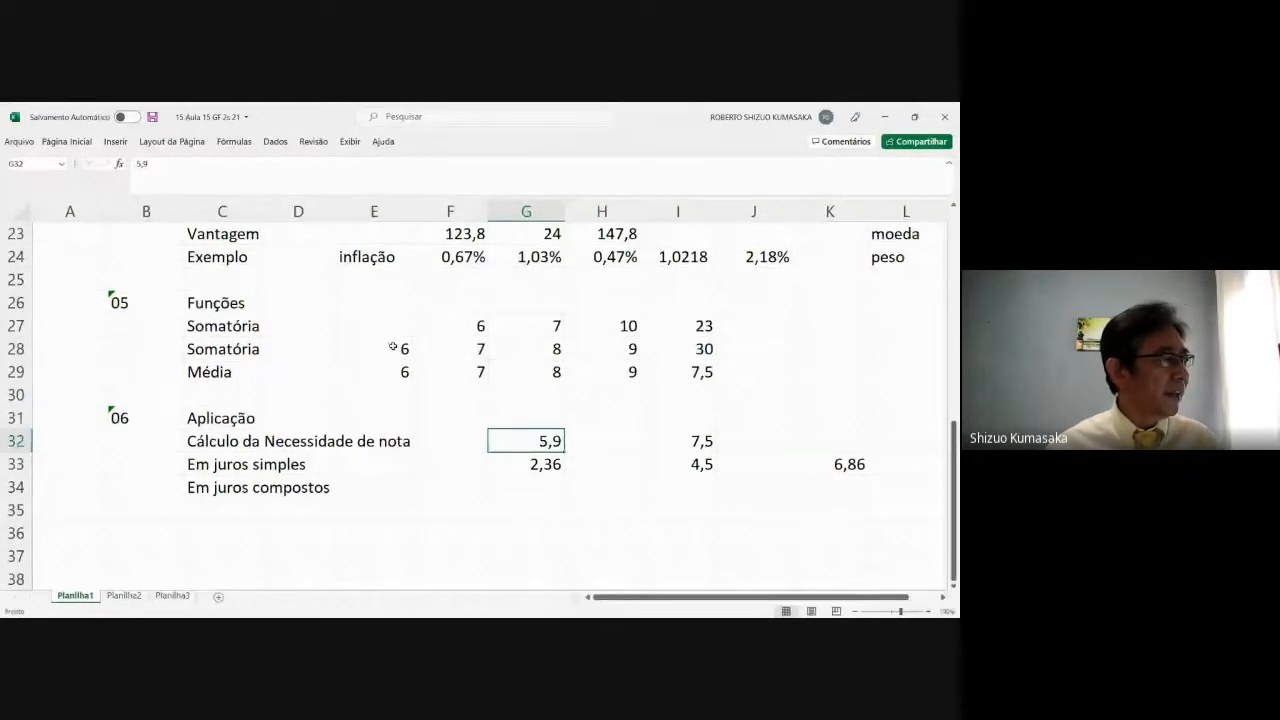
key("Down")
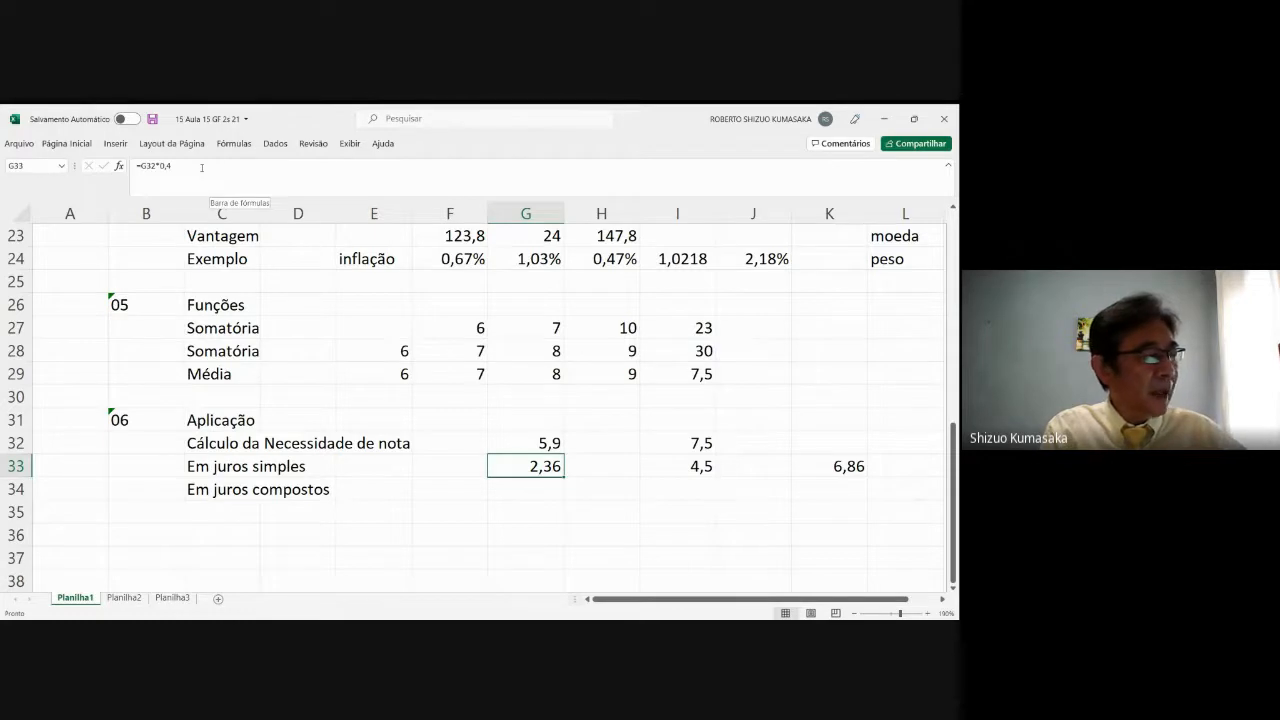
key("Up")
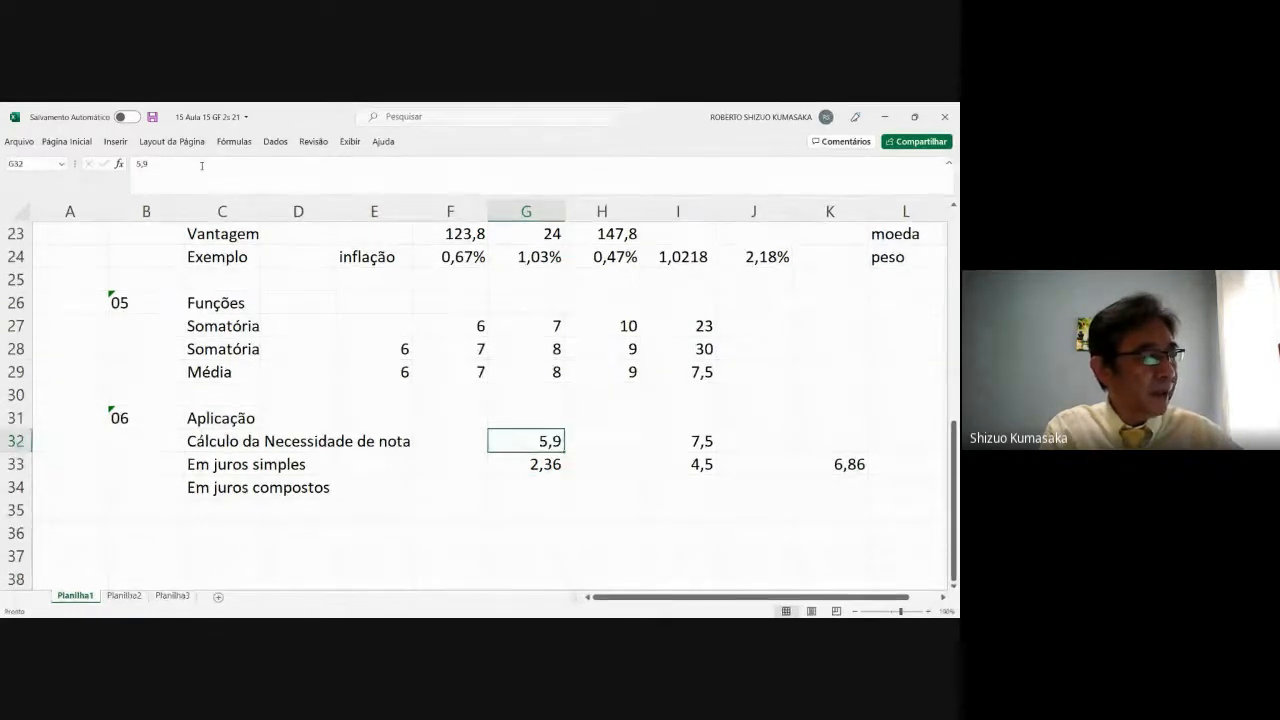
key("Right")
key("Right")
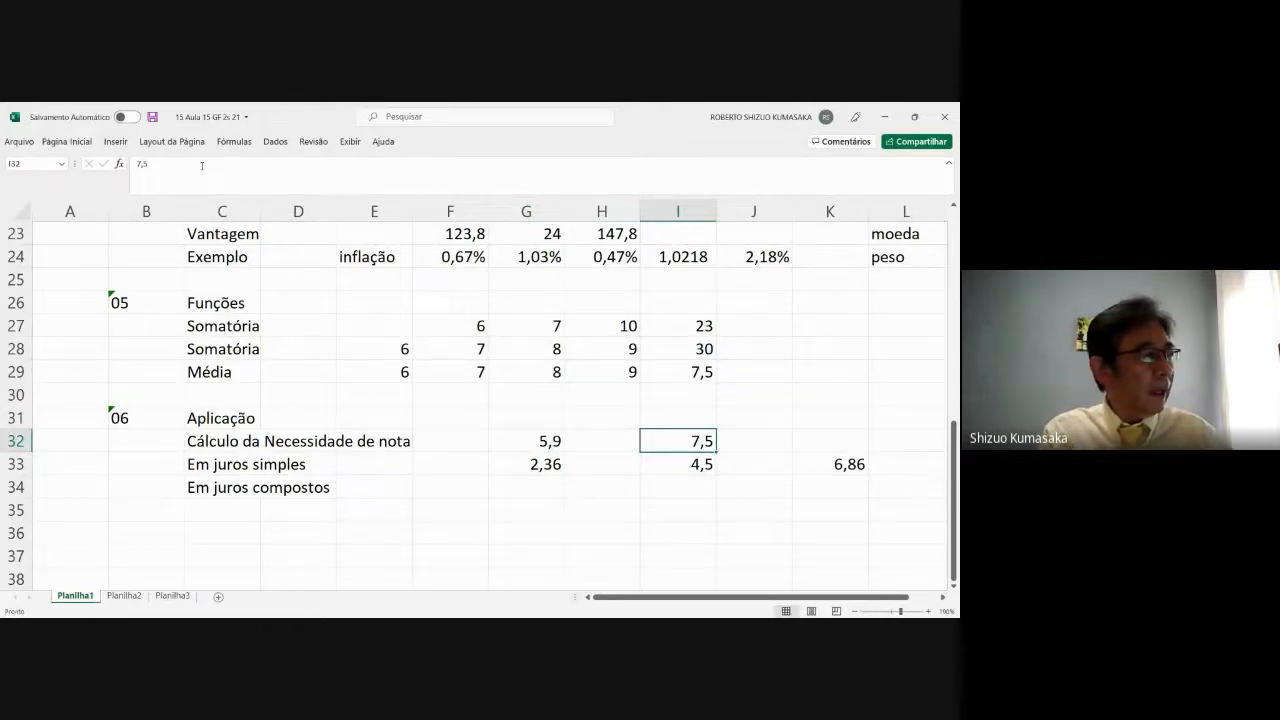
key("Down")
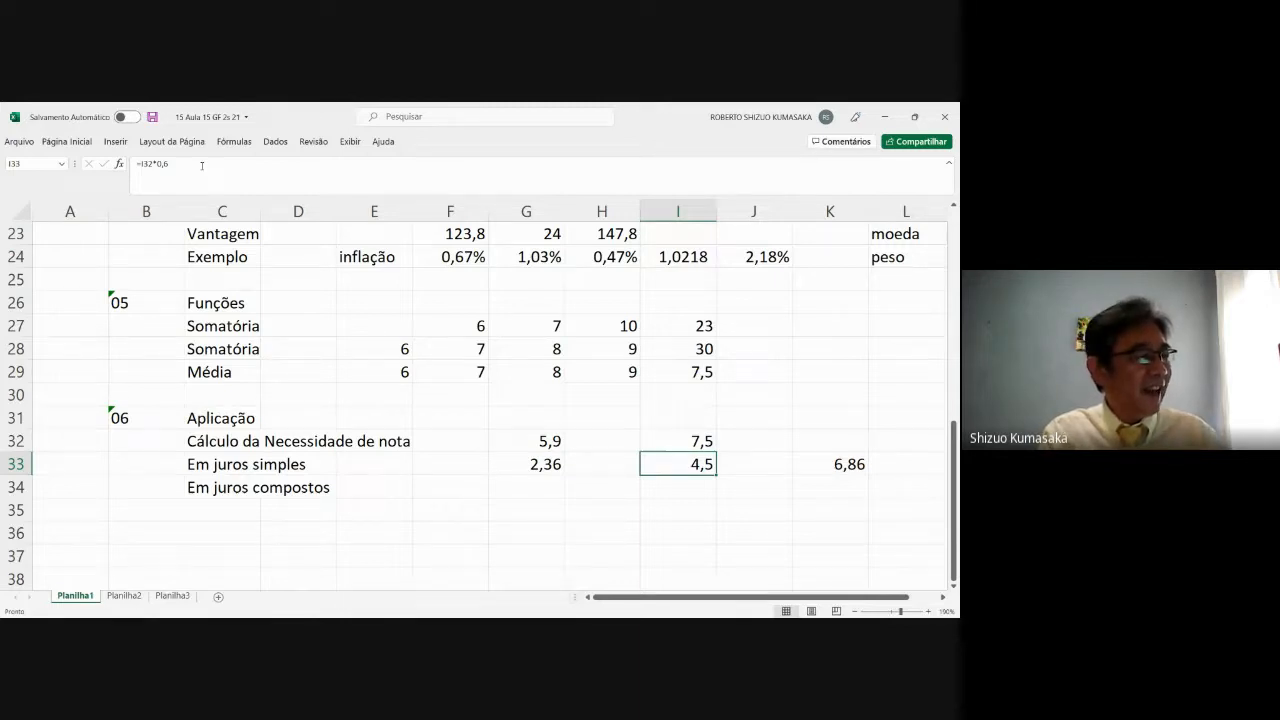
key("Right")
key("Right")
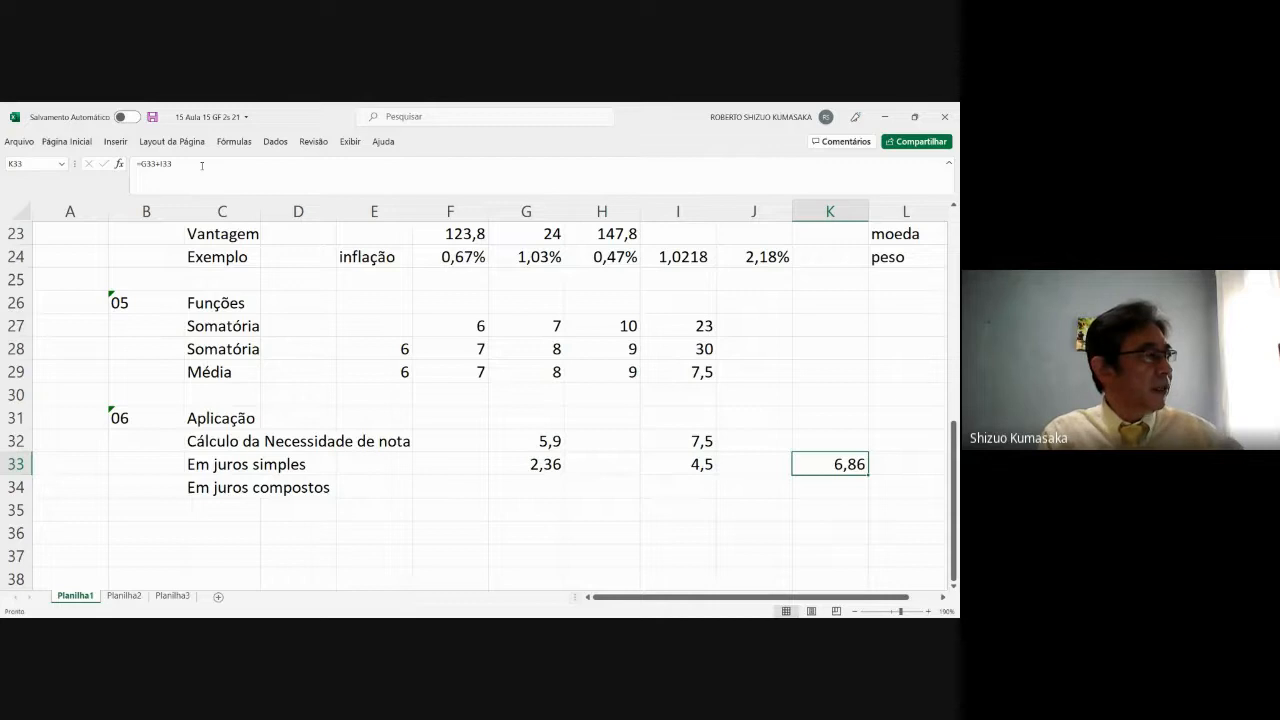
Step: Recheck the weighting formulas in G33 and I33, and inspect the cell references of the sum formula in K33
key("Left")
key("Left")
key("Left")
key("Left")
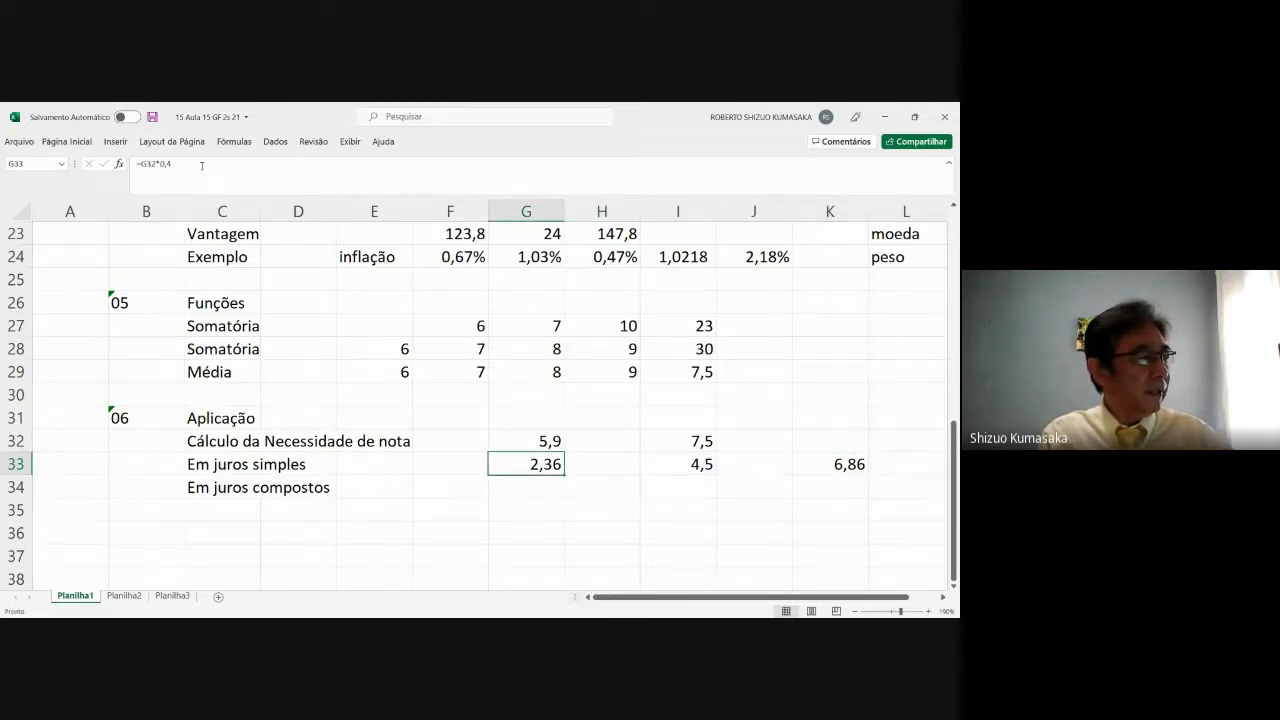
key("Right")
key("Right")
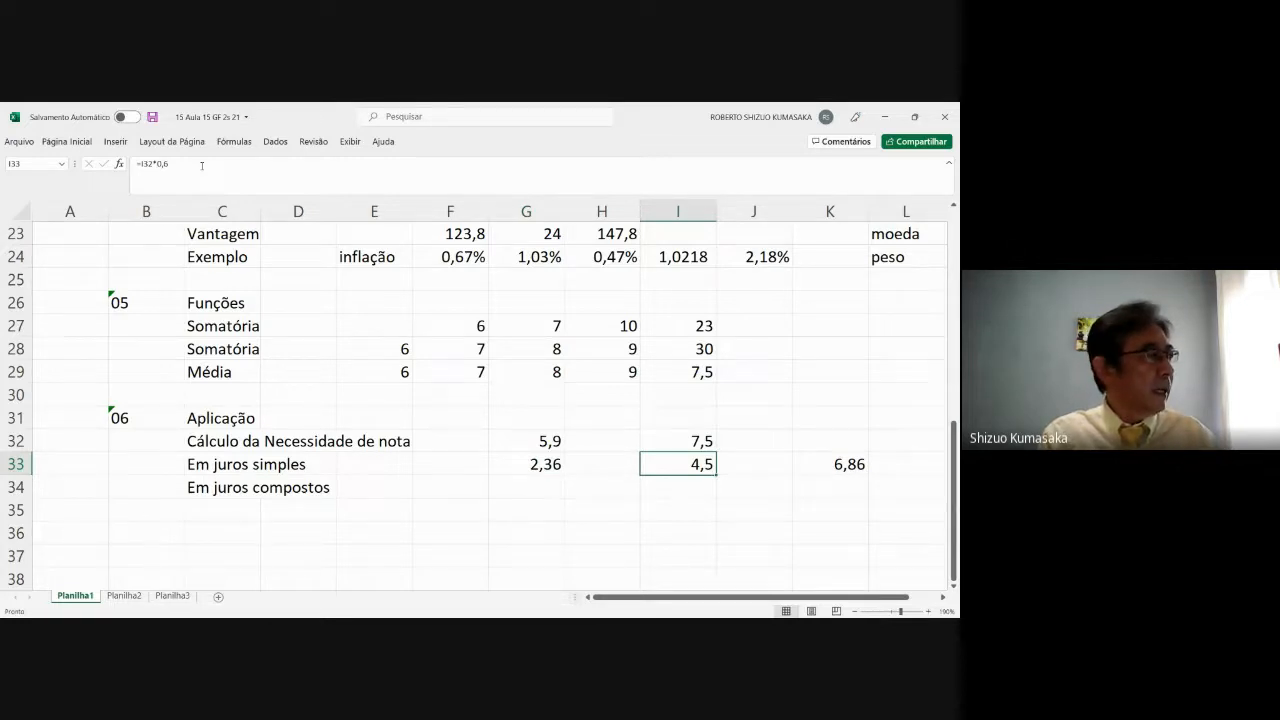
key("Right")
key("Right")
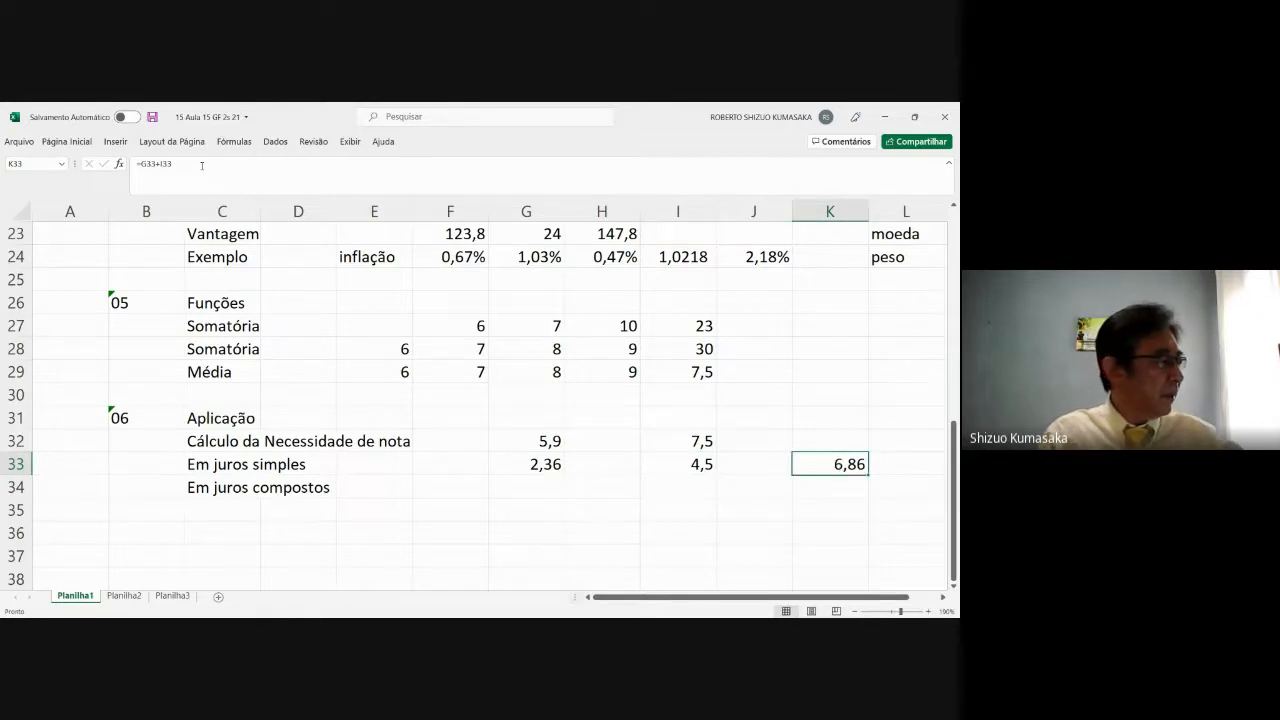
key("F2")
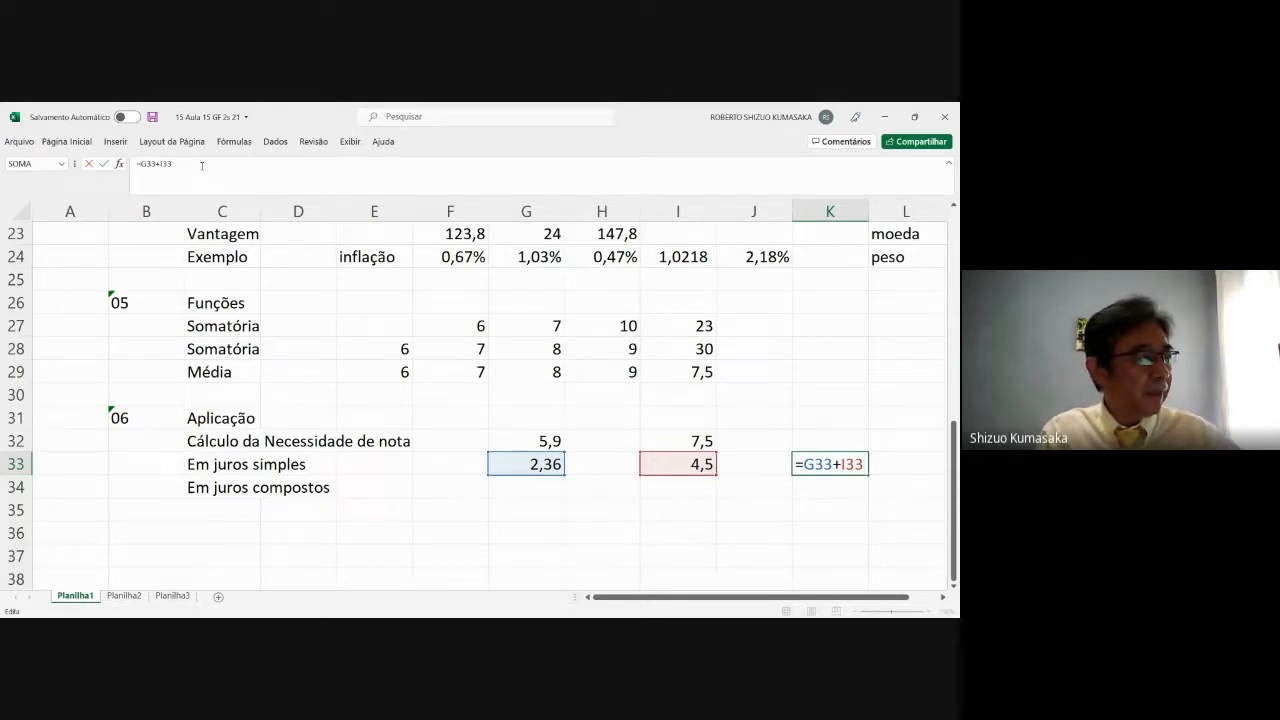
key("Return")
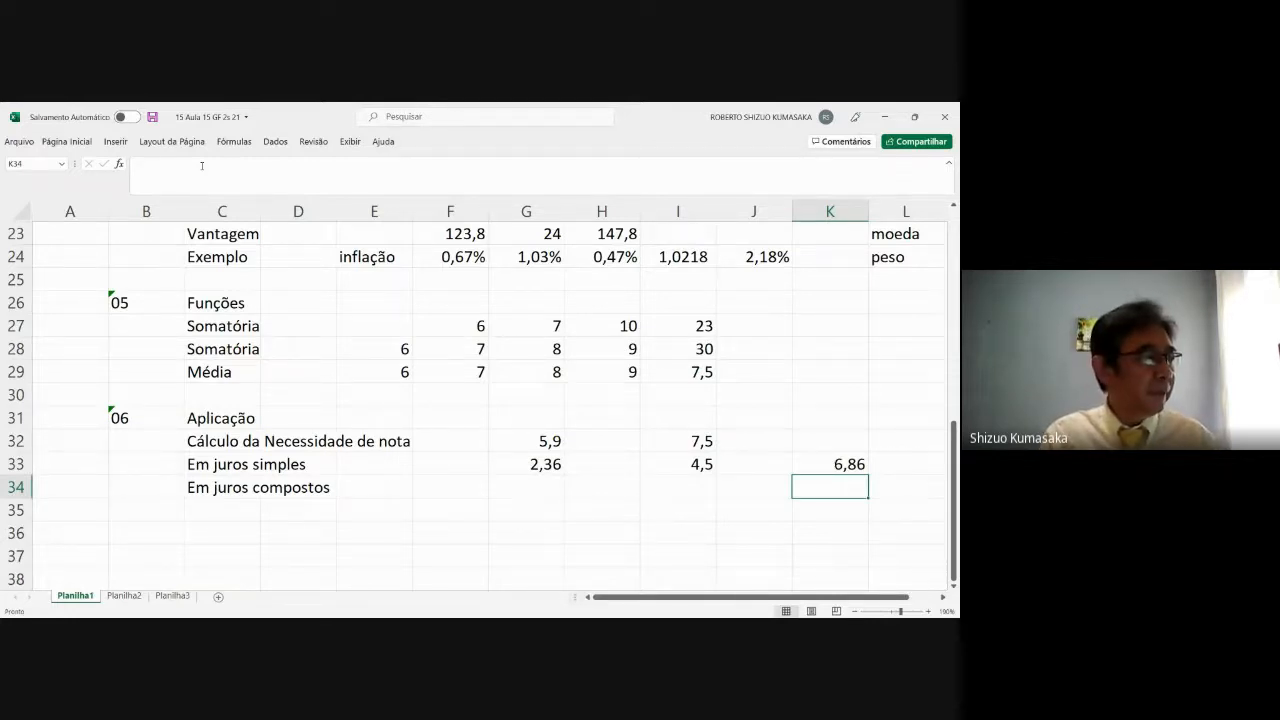
Step: Test the grade calculation with 7,1 as the second grade in I32
key("Up")
key("Up")
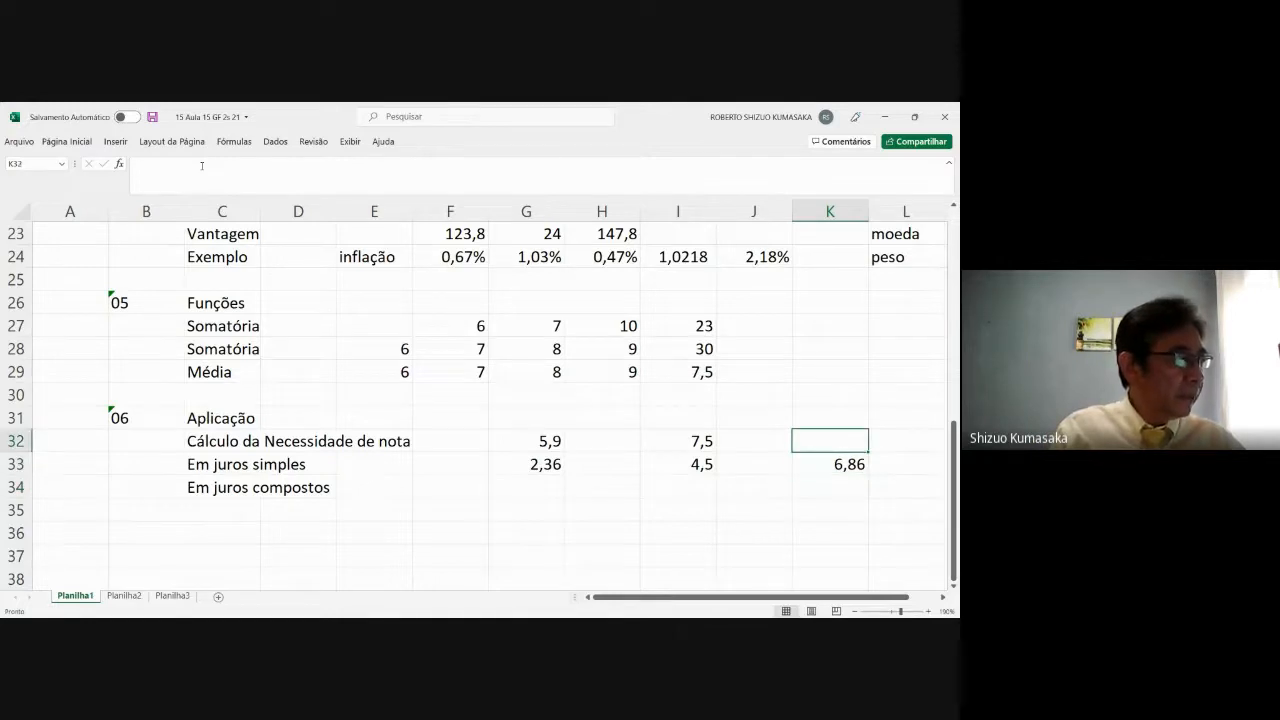
key("Left")
key("Left")
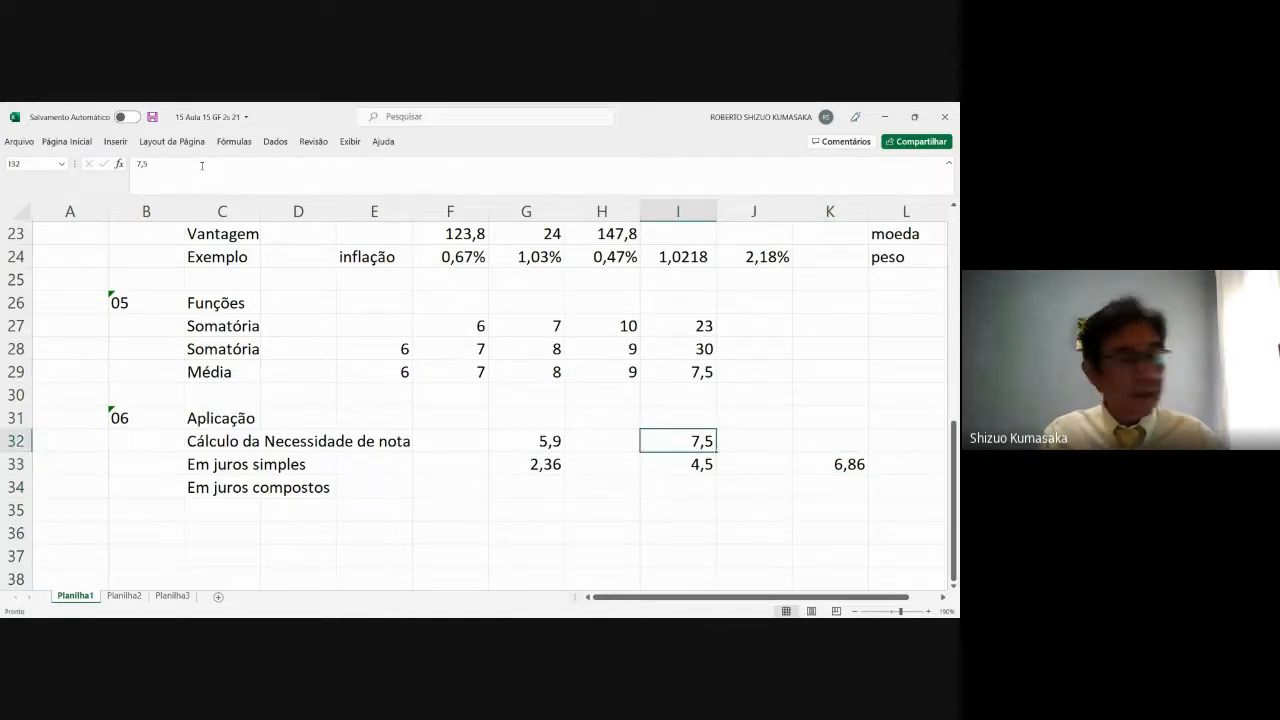
type("7,1")
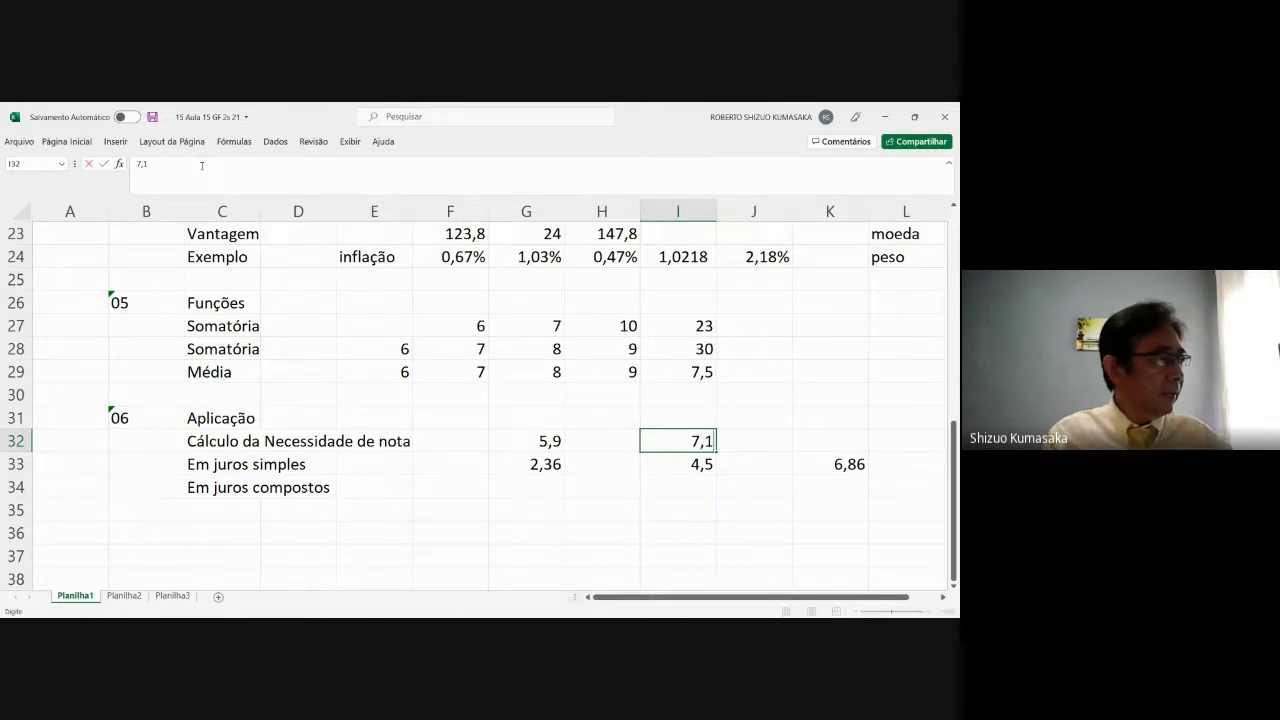
key("Return")
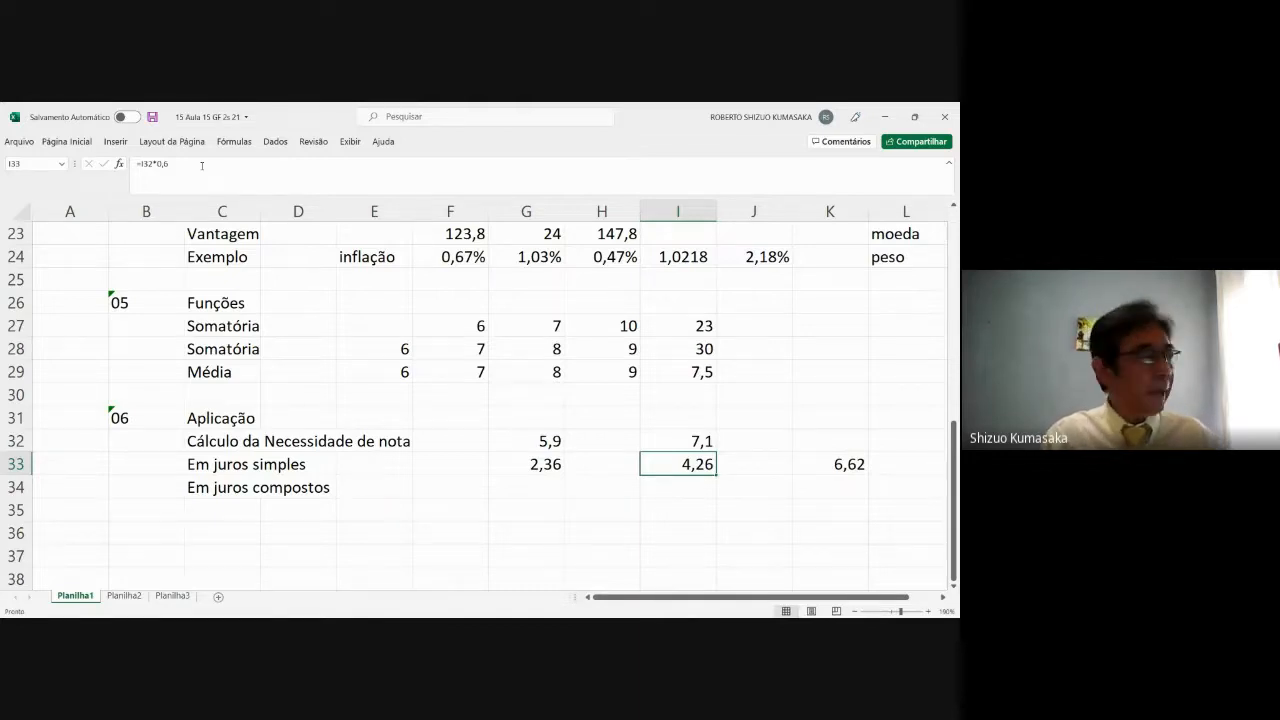
Step: Test the grade calculation with 5,5 as the second grade in I32
key("Up")
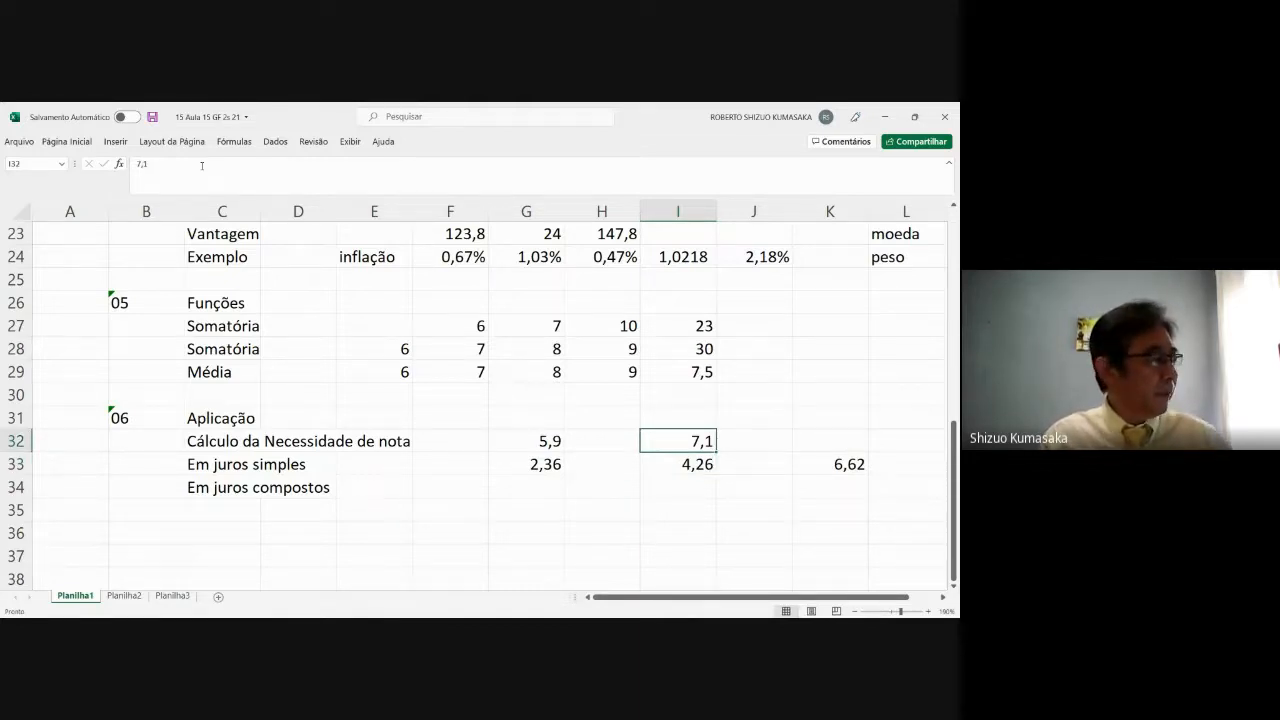
type("5")
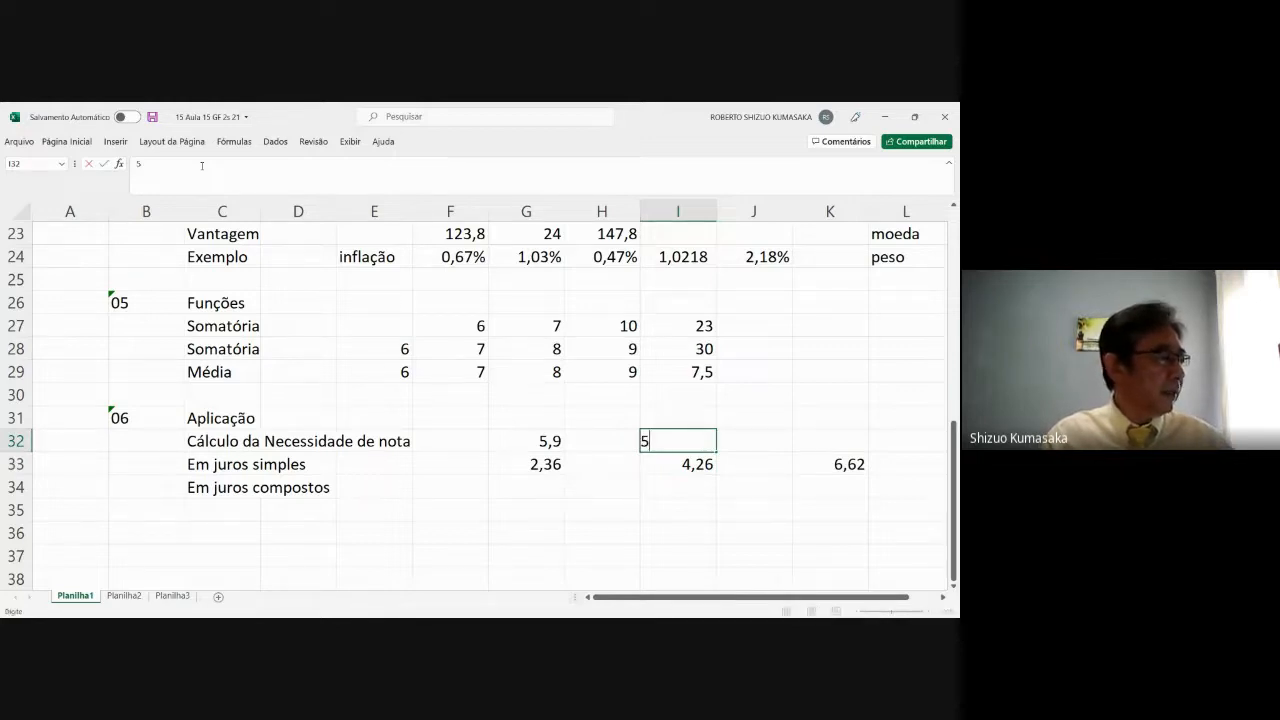
type(",5")
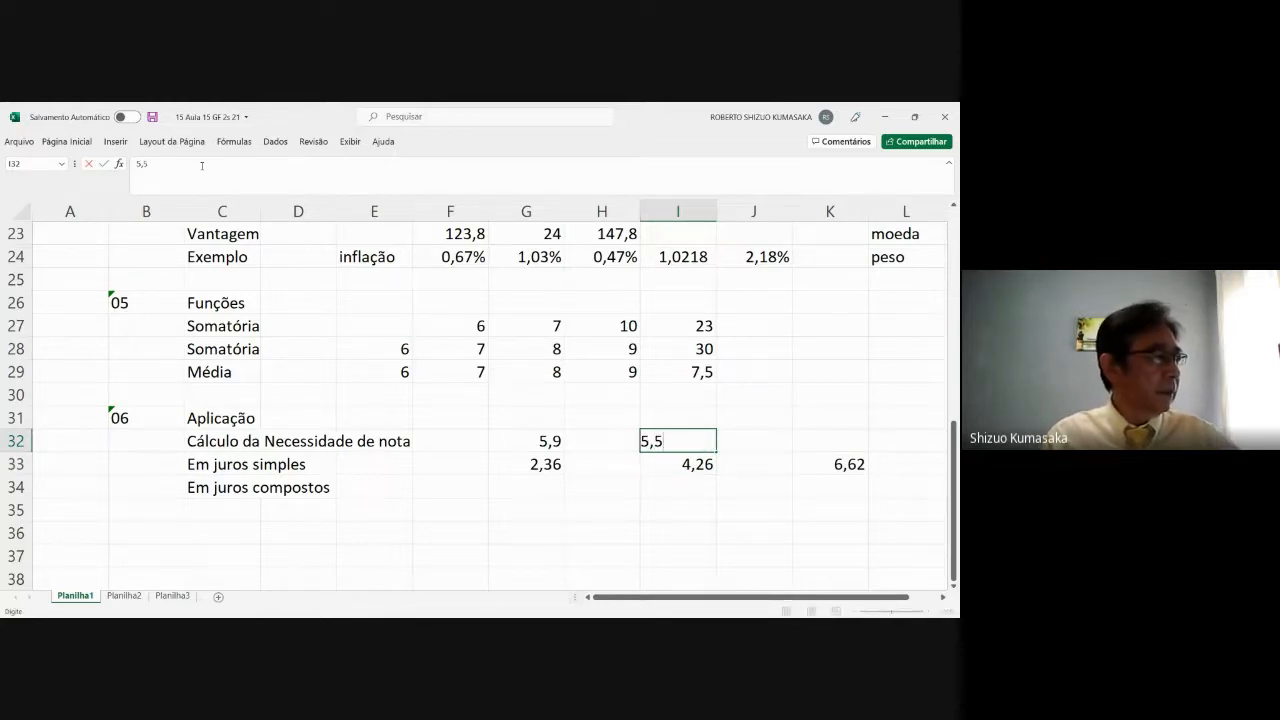
key("Return")
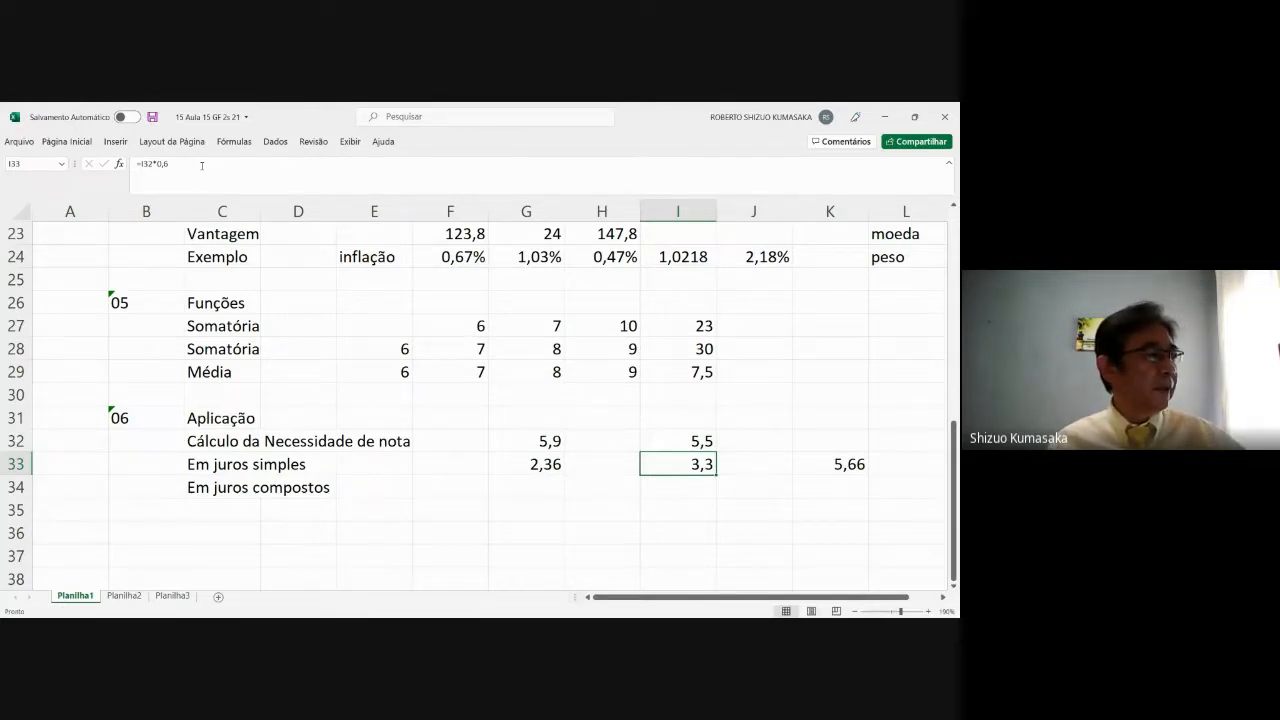
Step: Set the second grade in I32 to 6
key("Up")
type("6")
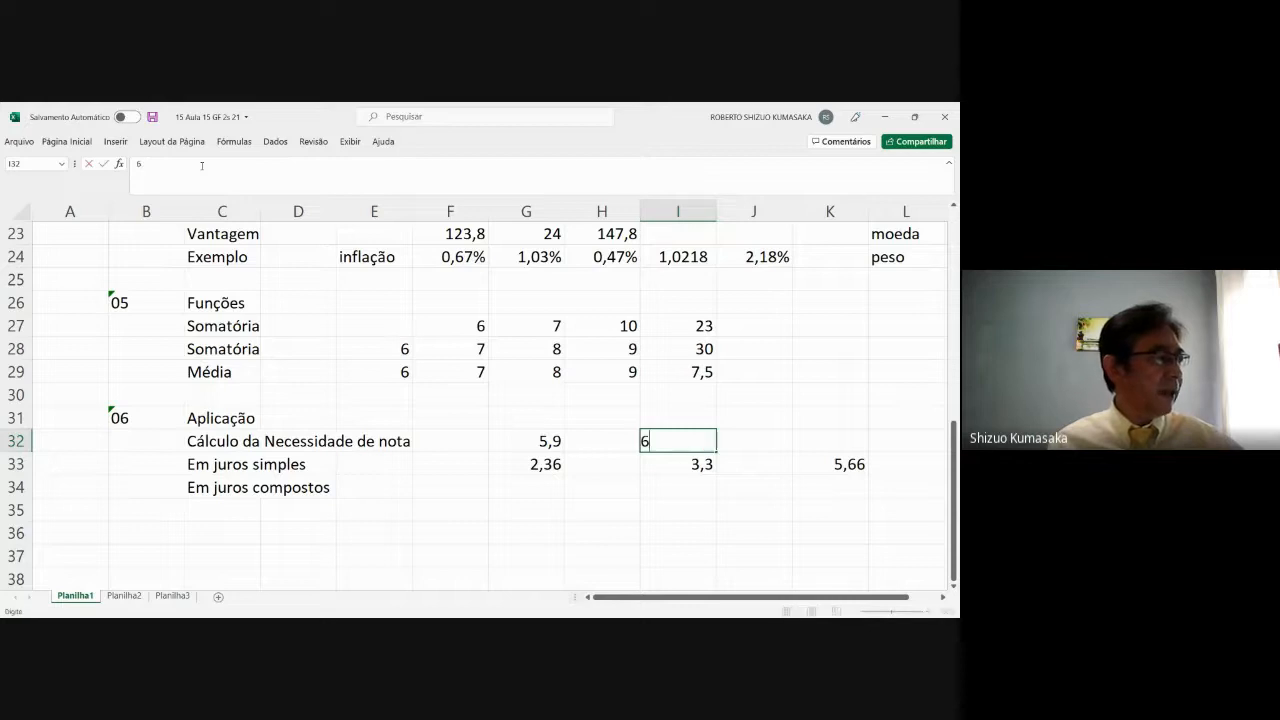
key("Return")
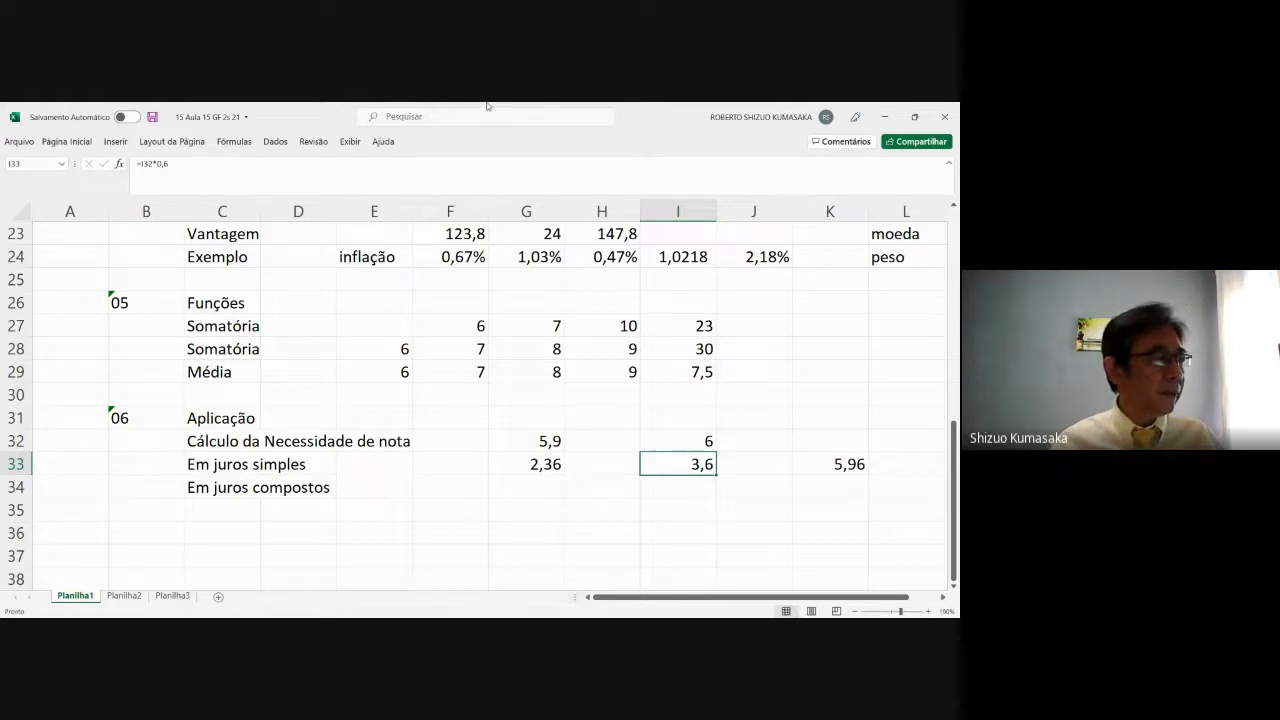
Step: Display the final grade in K33 with one decimal place
left_click(835, 463)
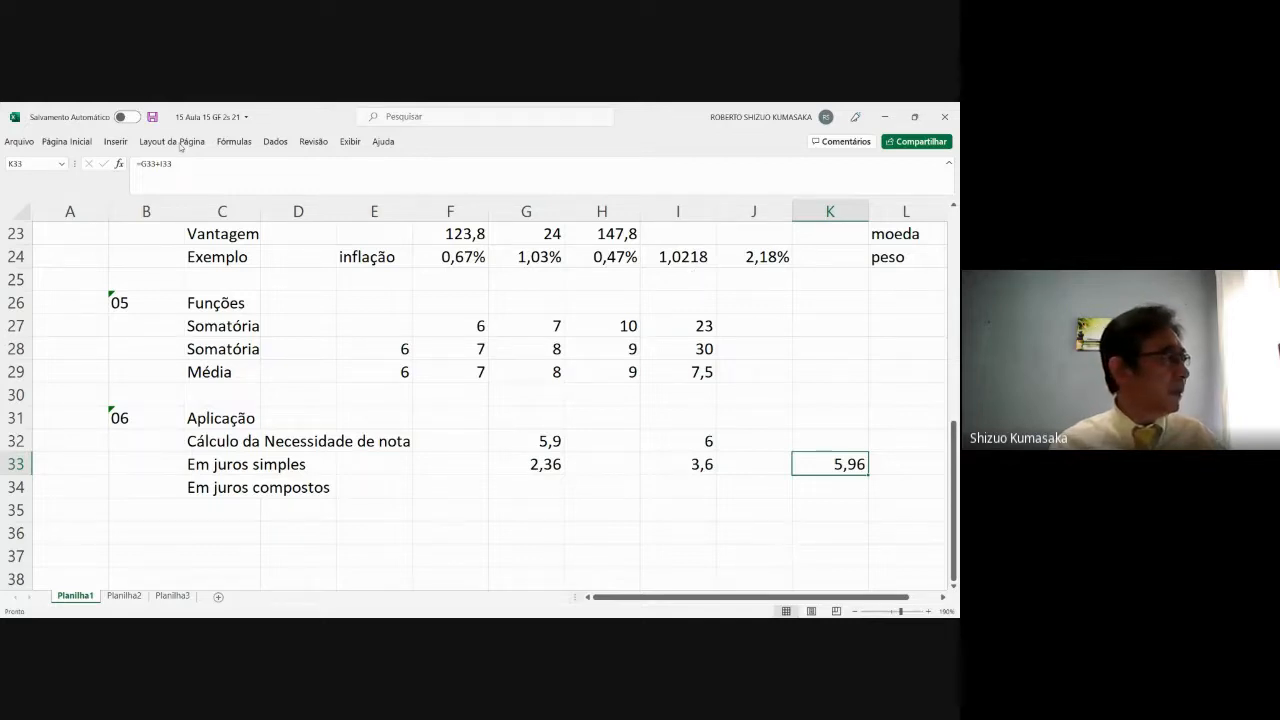
left_click(66, 141)
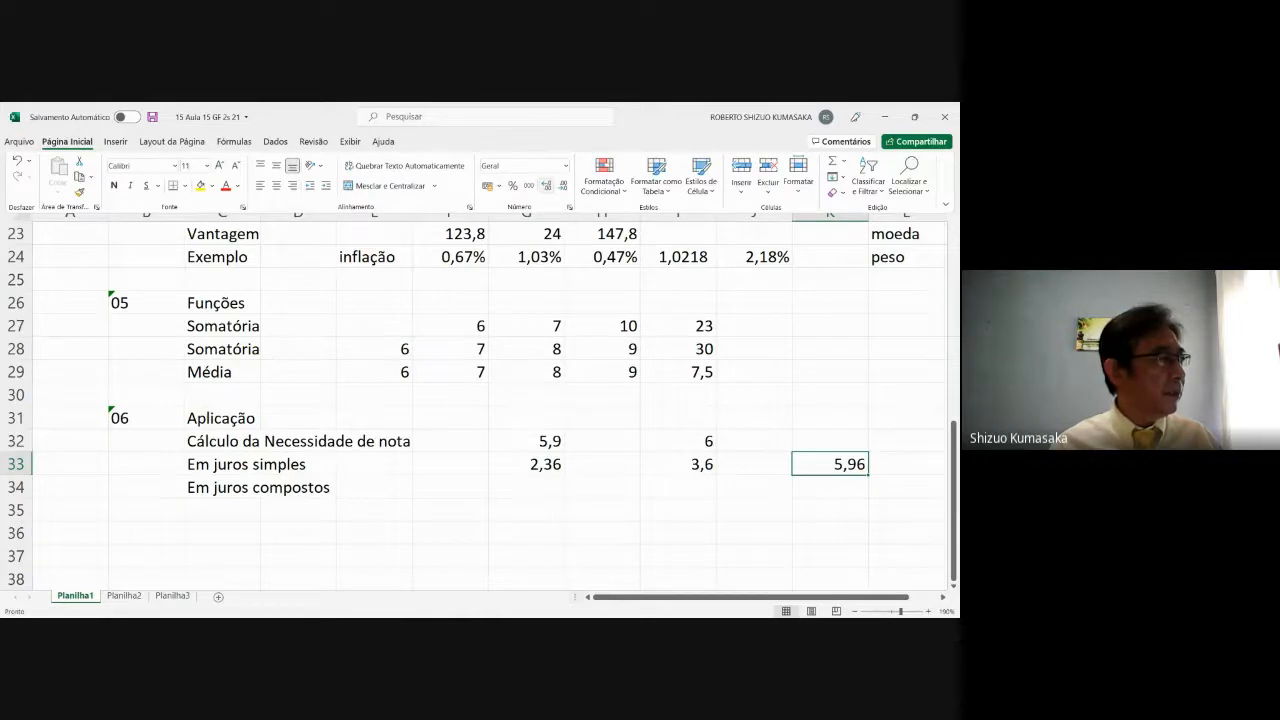
left_click(565, 190)
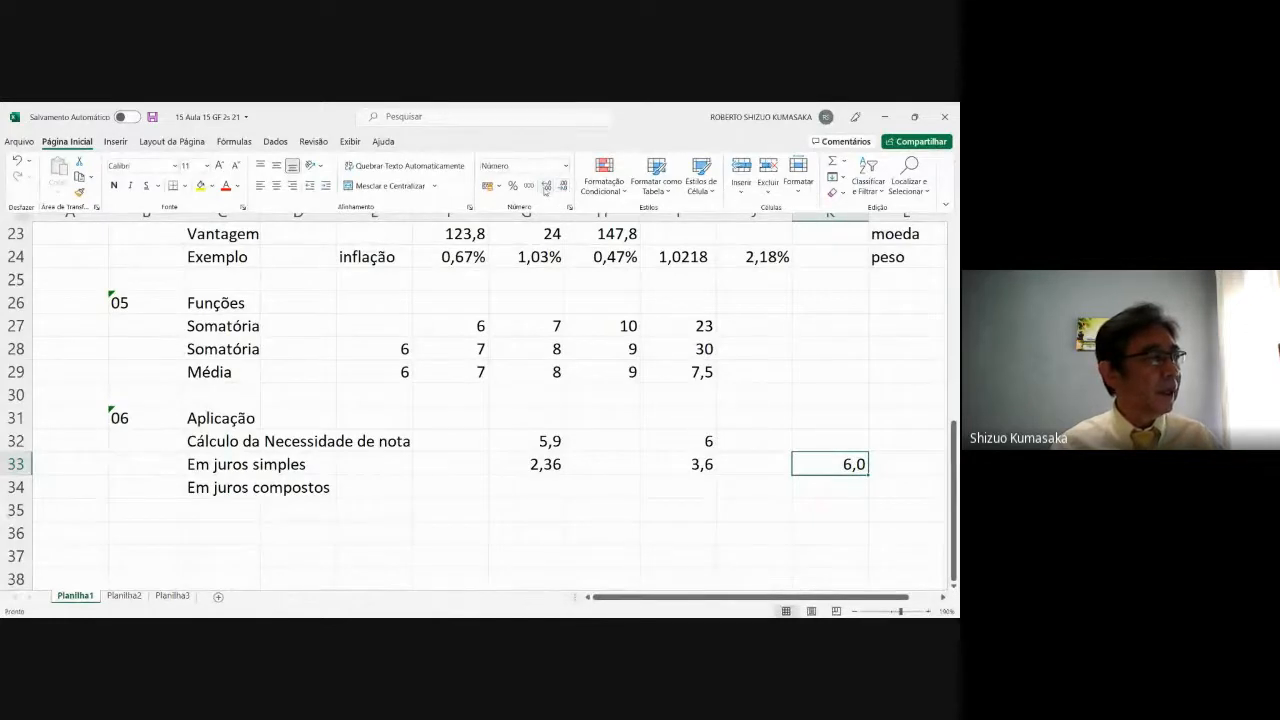
Step: Try showing the final grade in K33 with two and three decimal places, and return it to one decimal place
left_click(545, 188)
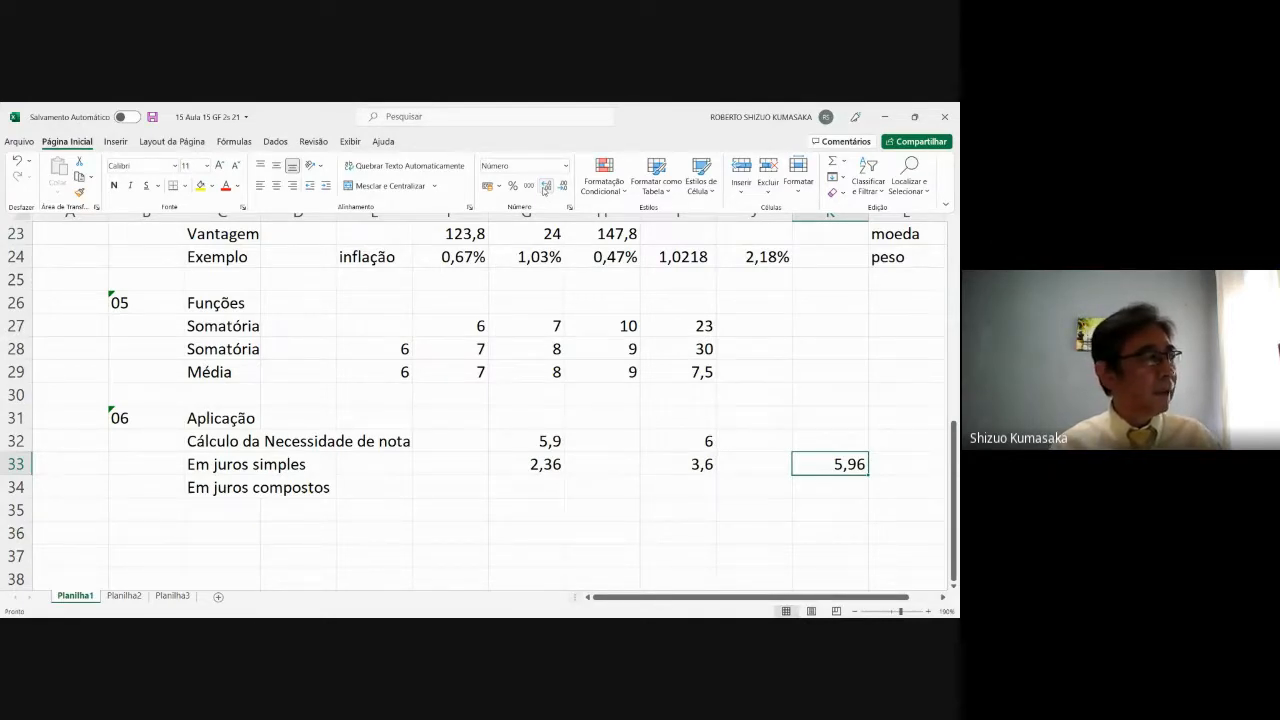
left_click(545, 186)
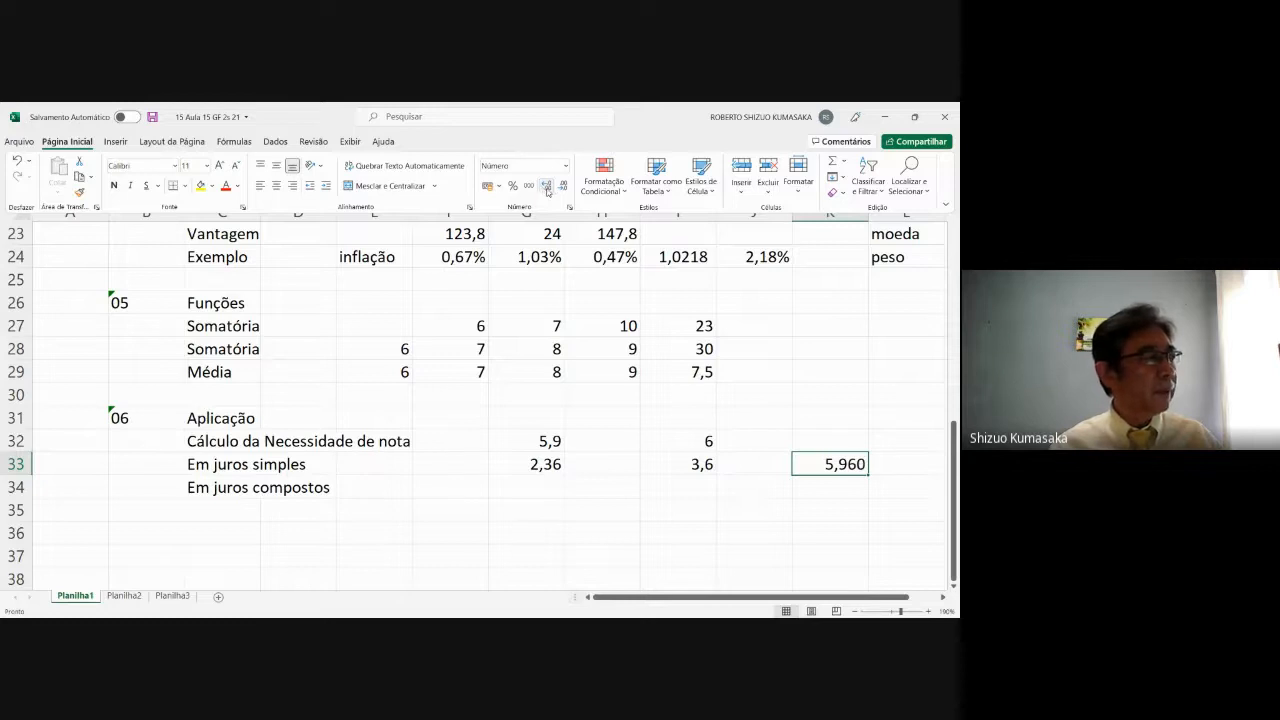
left_click(561, 187)
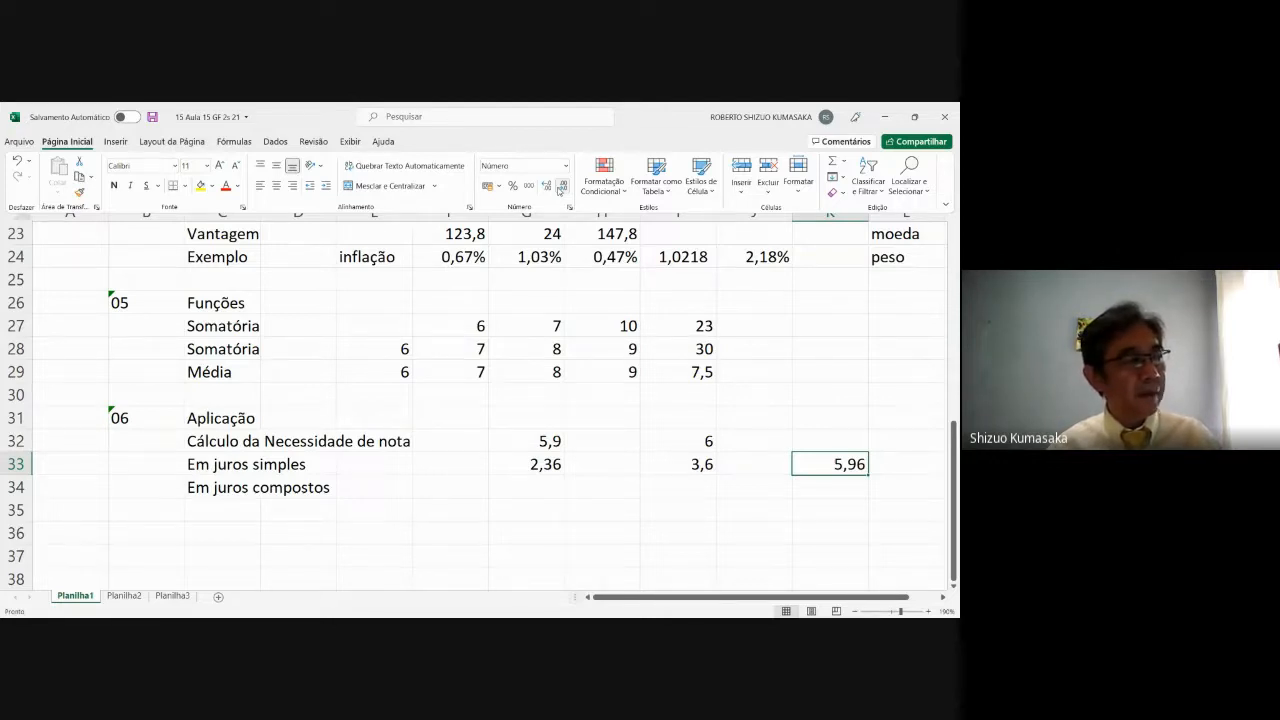
left_click(561, 186)
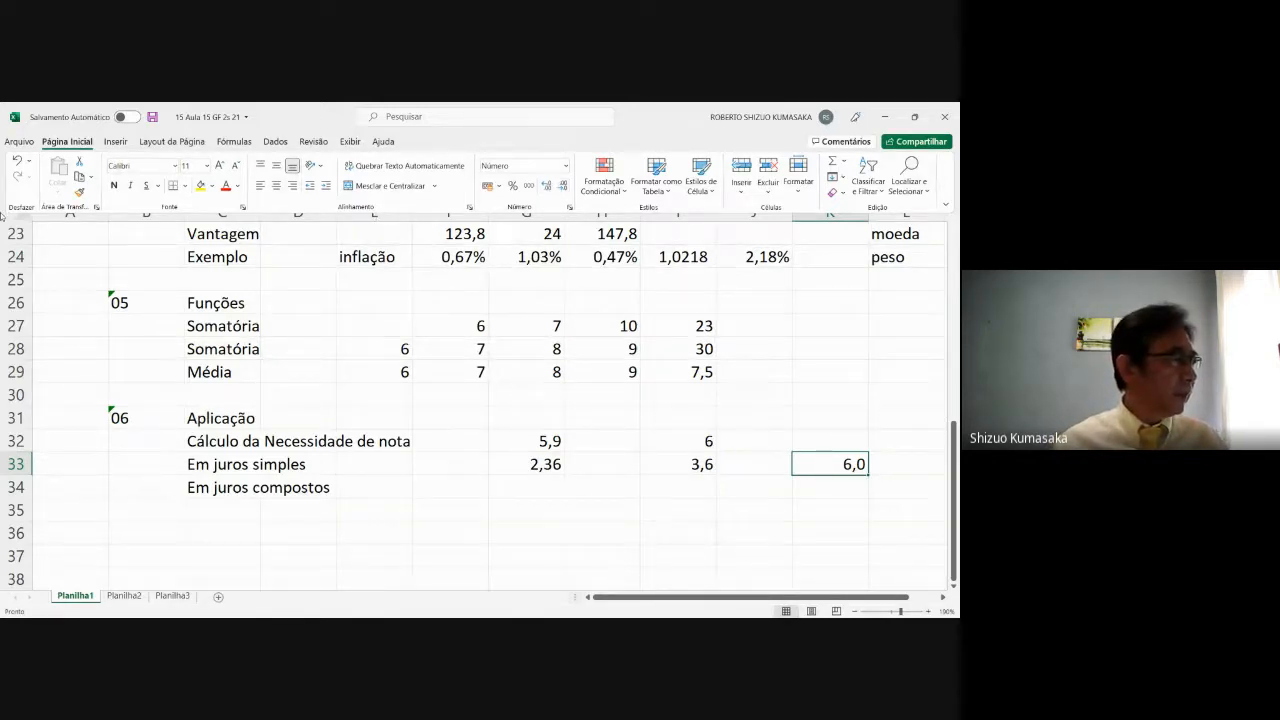
Step: Move the label "Em juros simples" from C33 to C36
left_click(214, 539)
left_click(215, 465)
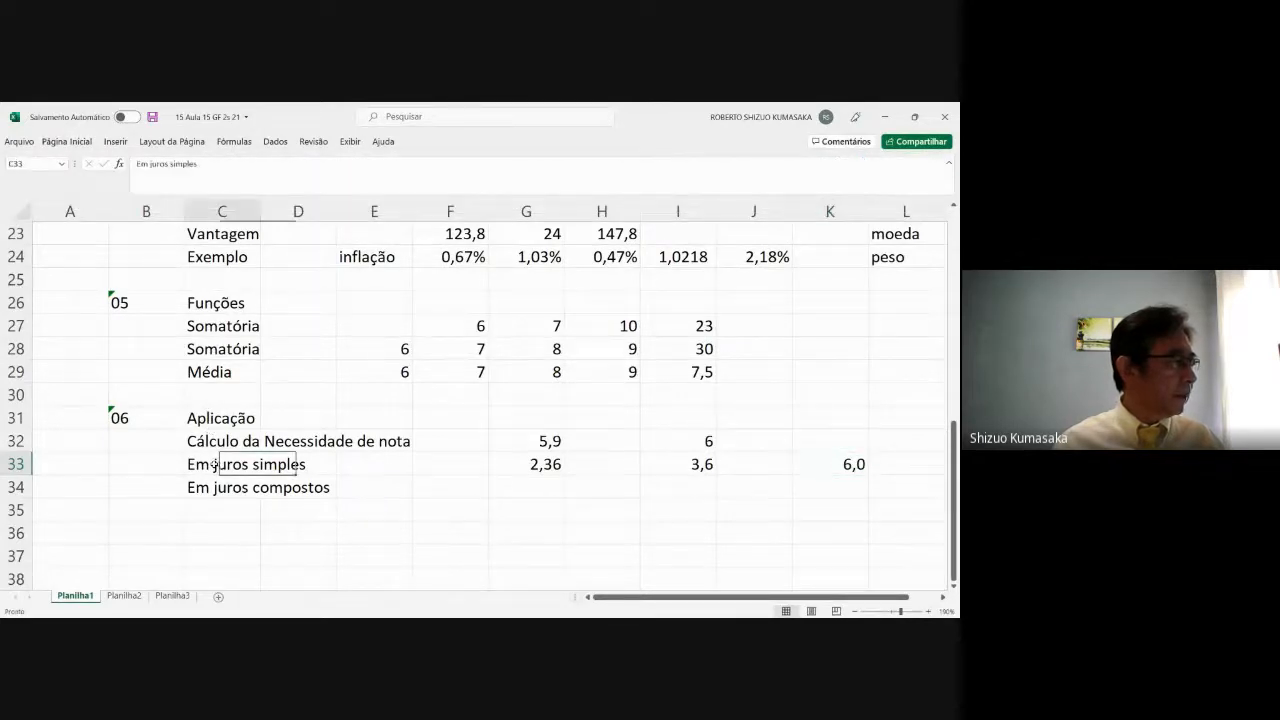
key("ctrl+c")
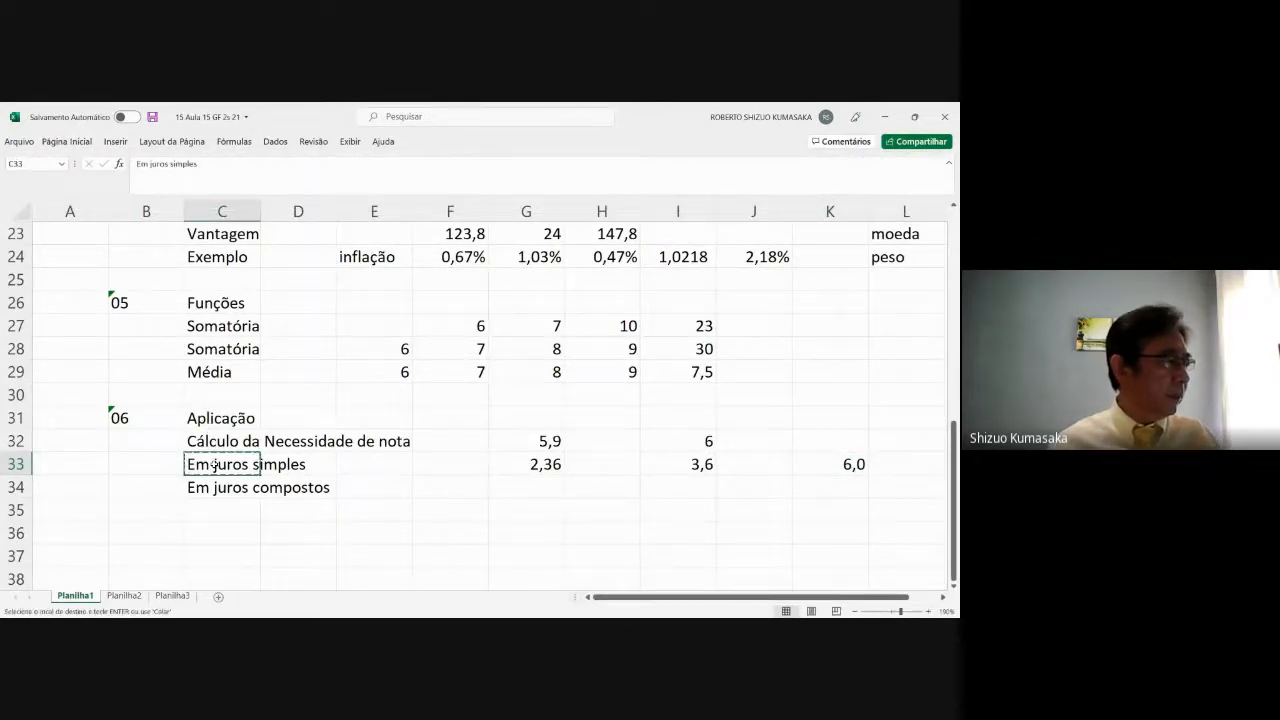
key("Down")
key("Down")
key("Down")
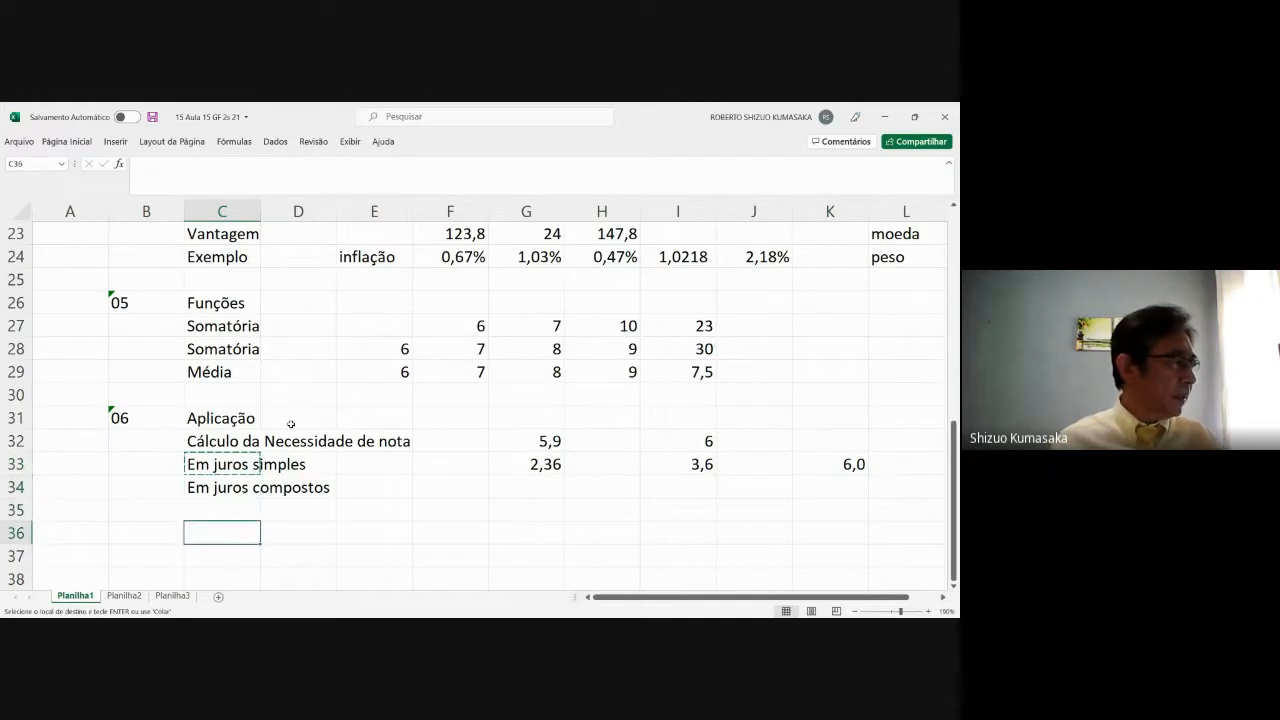
key("ctrl+v")
Step: Enter the simple interest formula as the text "J=C*I*T" in E36, beside the "Em juros simples" label
key("Down")
key("Down")
key("Down")
key("Down")
key("Down")
key("Down")
key("Right")
key("Up")
key("Up")
key("Up")
key("Up")
key("Up")
key("Up")
key("Down")
key("F2")
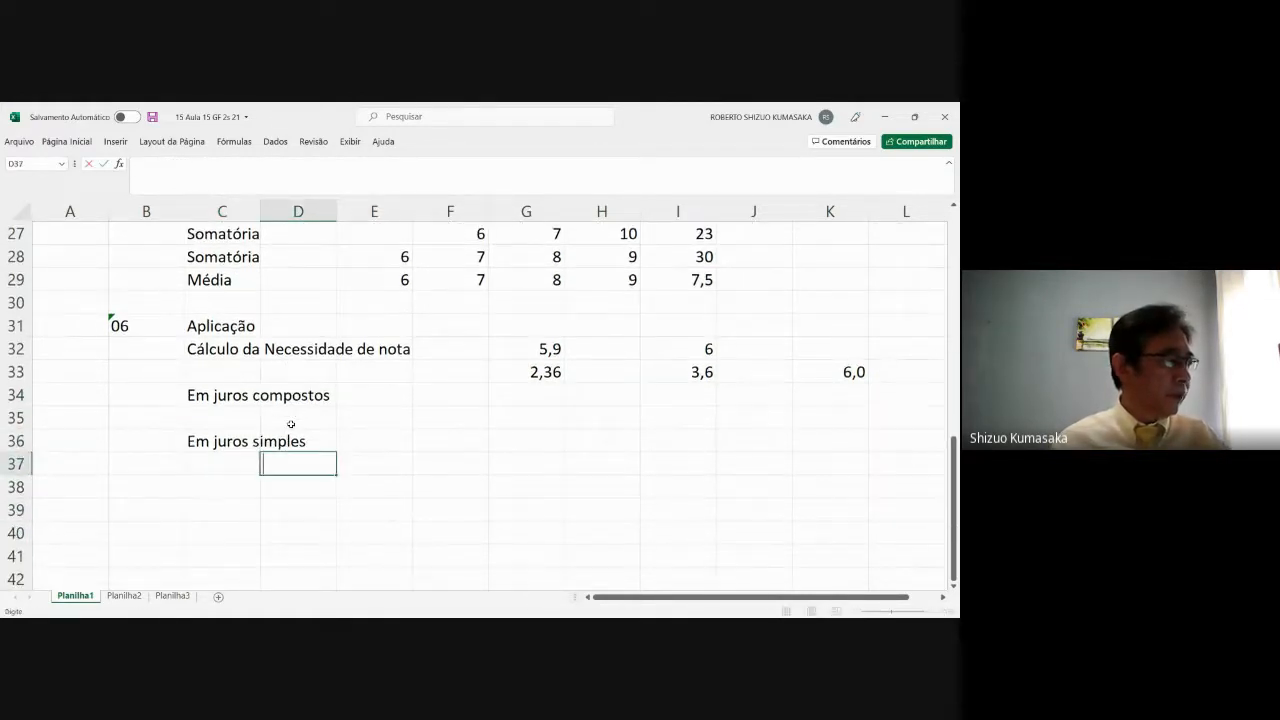
key("Up")
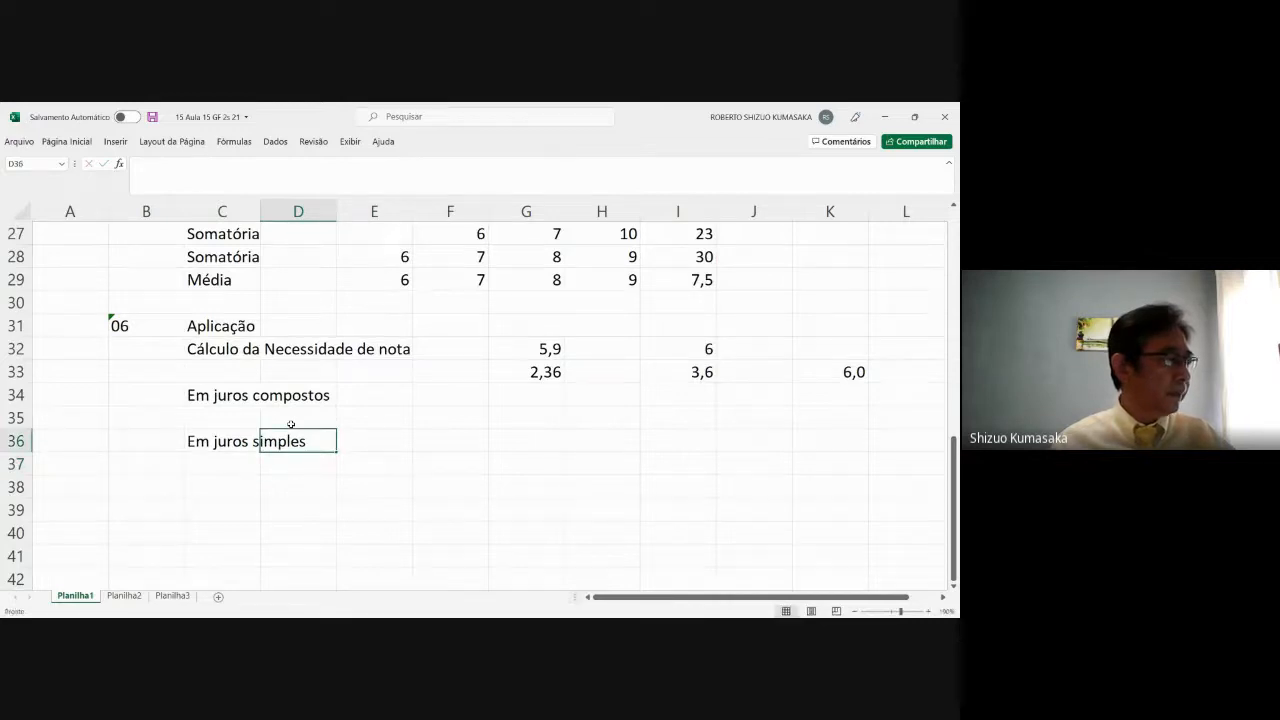
key("Right")
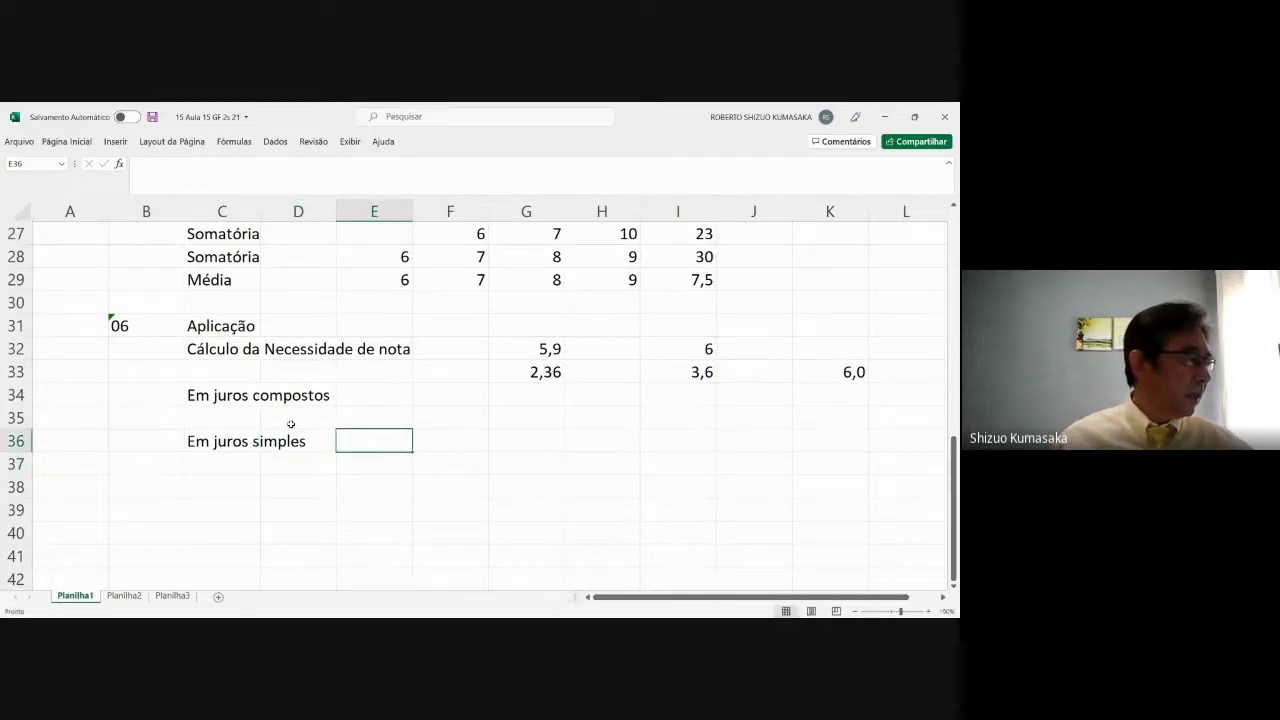
type("J")
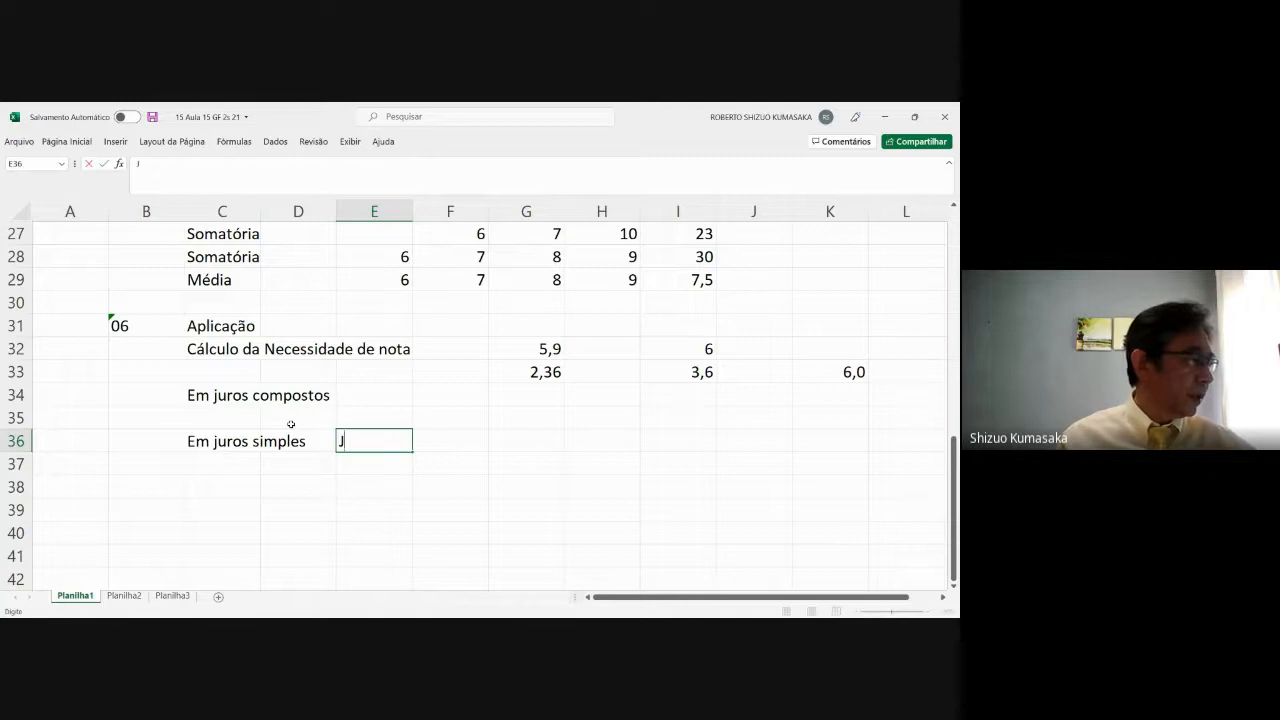
type("=")
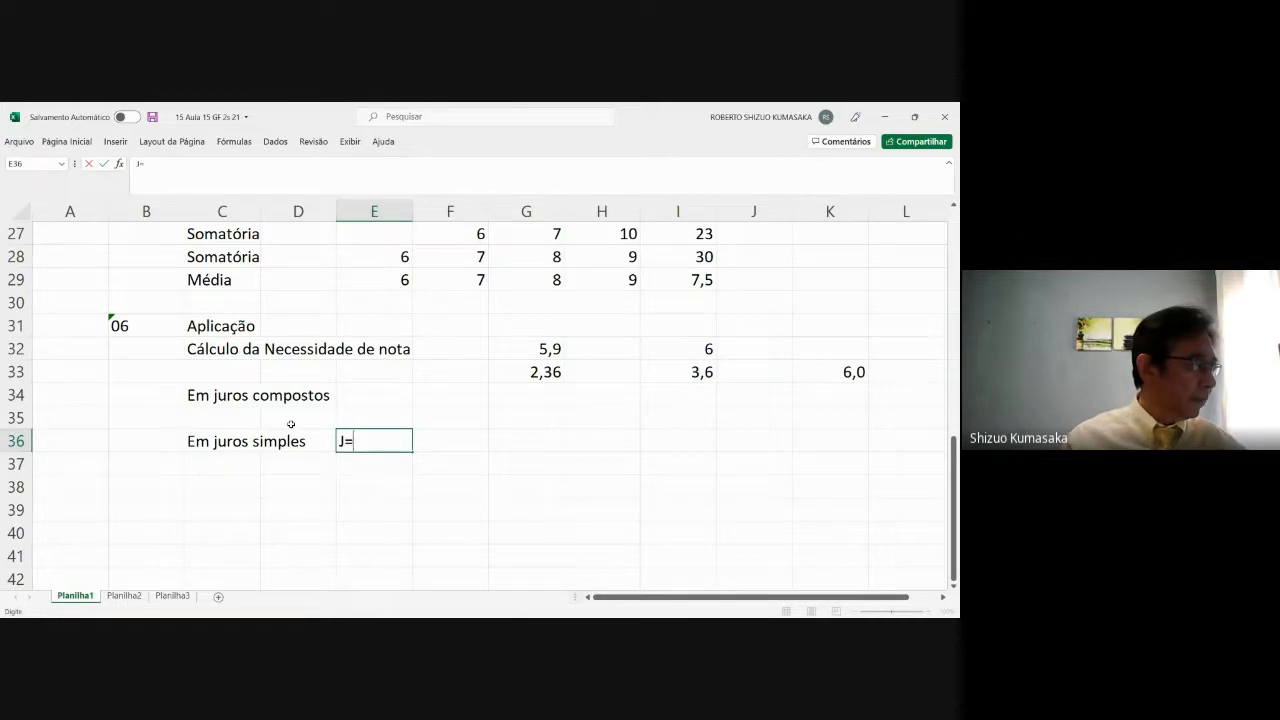
type("C")
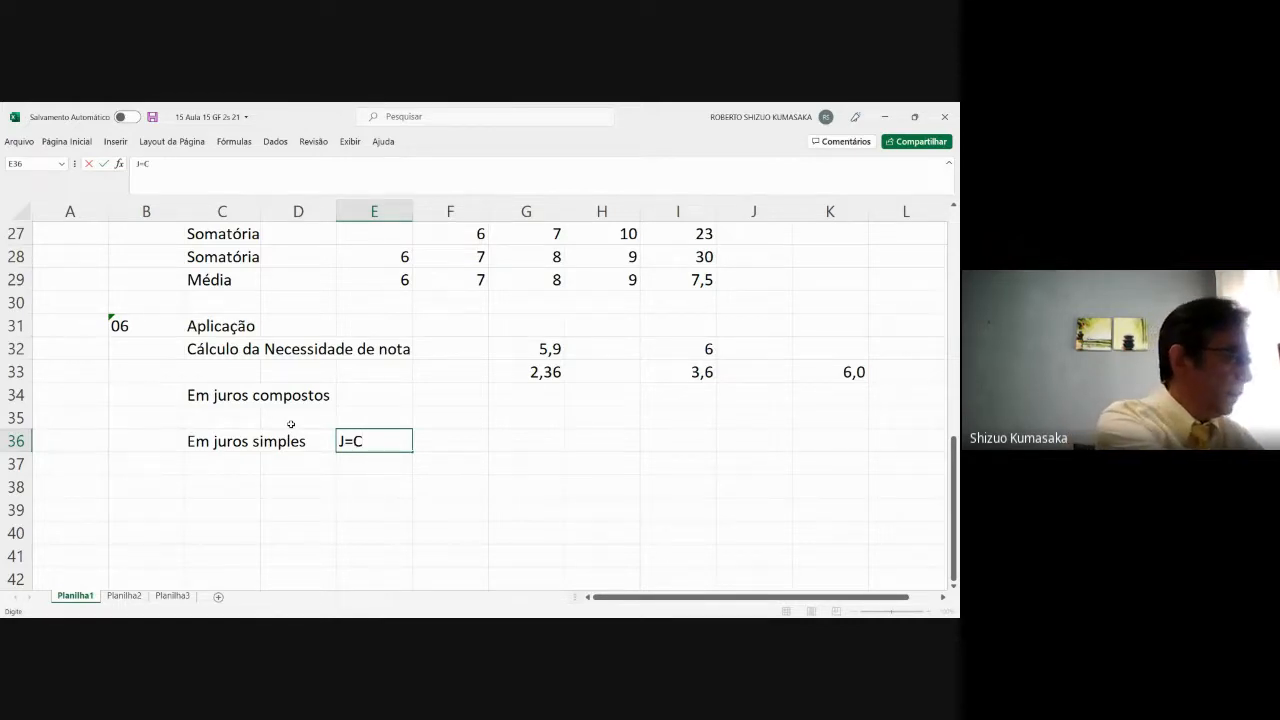
type("*I")
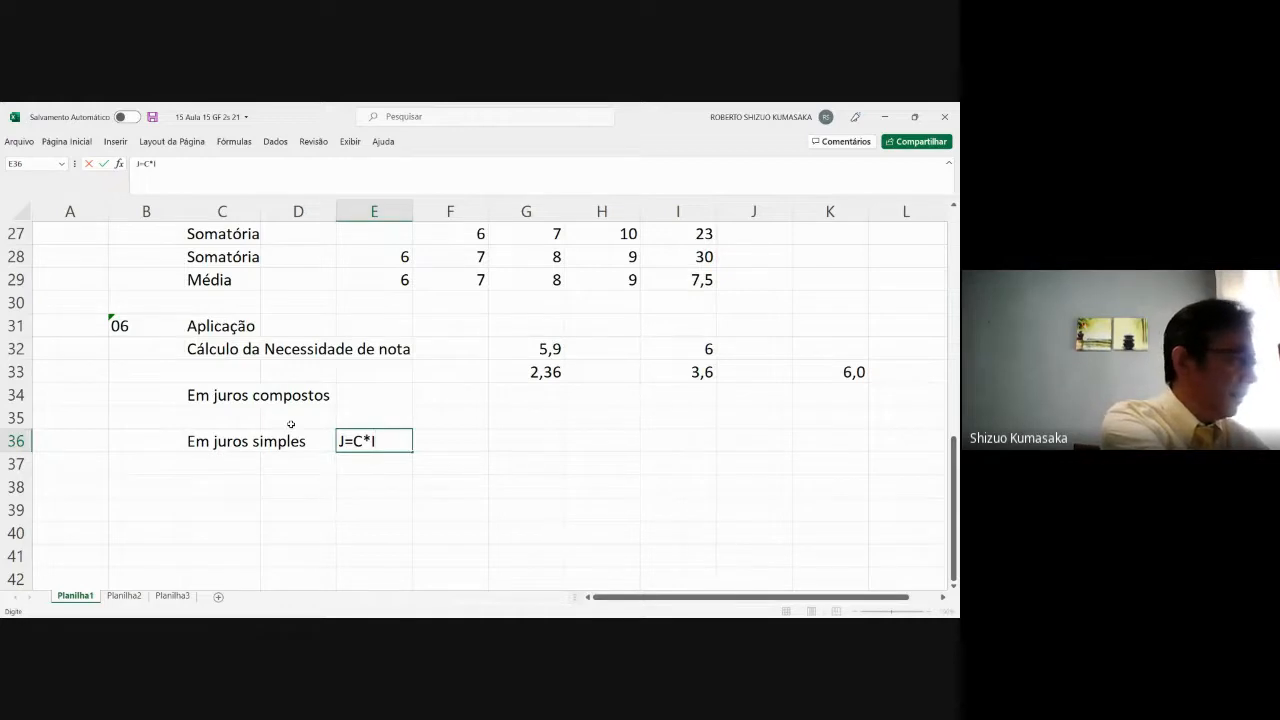
type("*T")
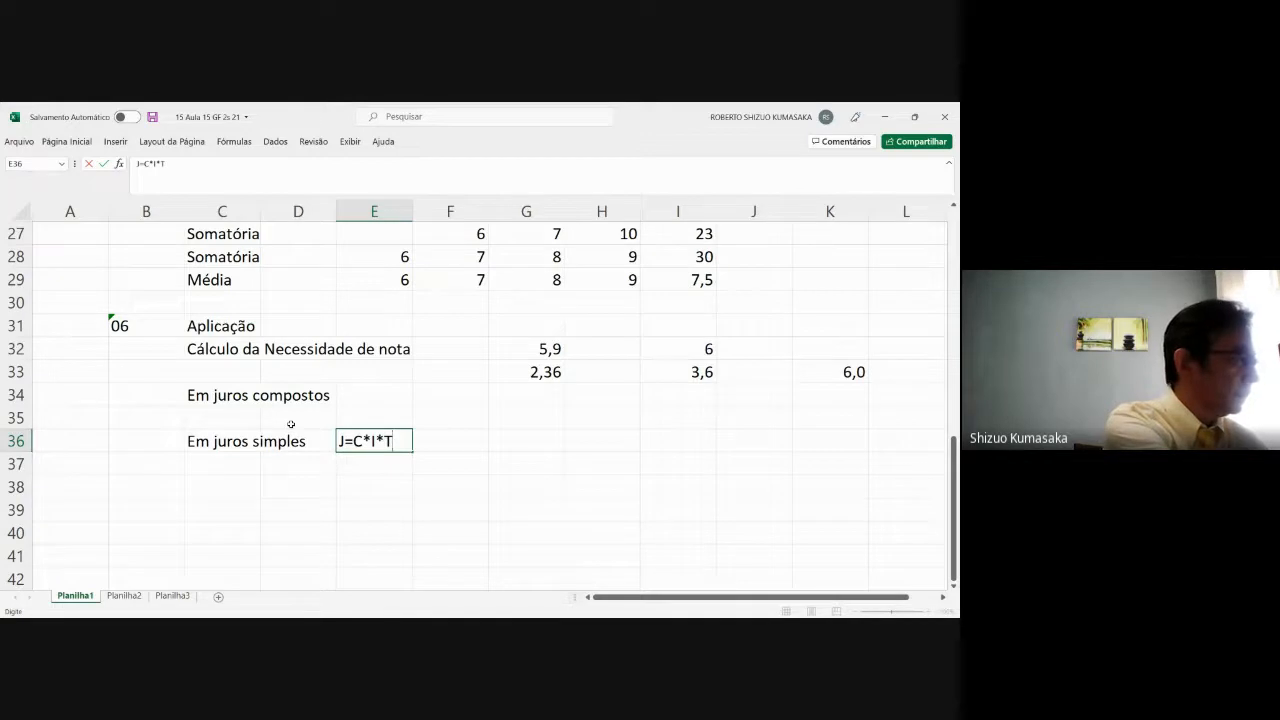
key("Return")
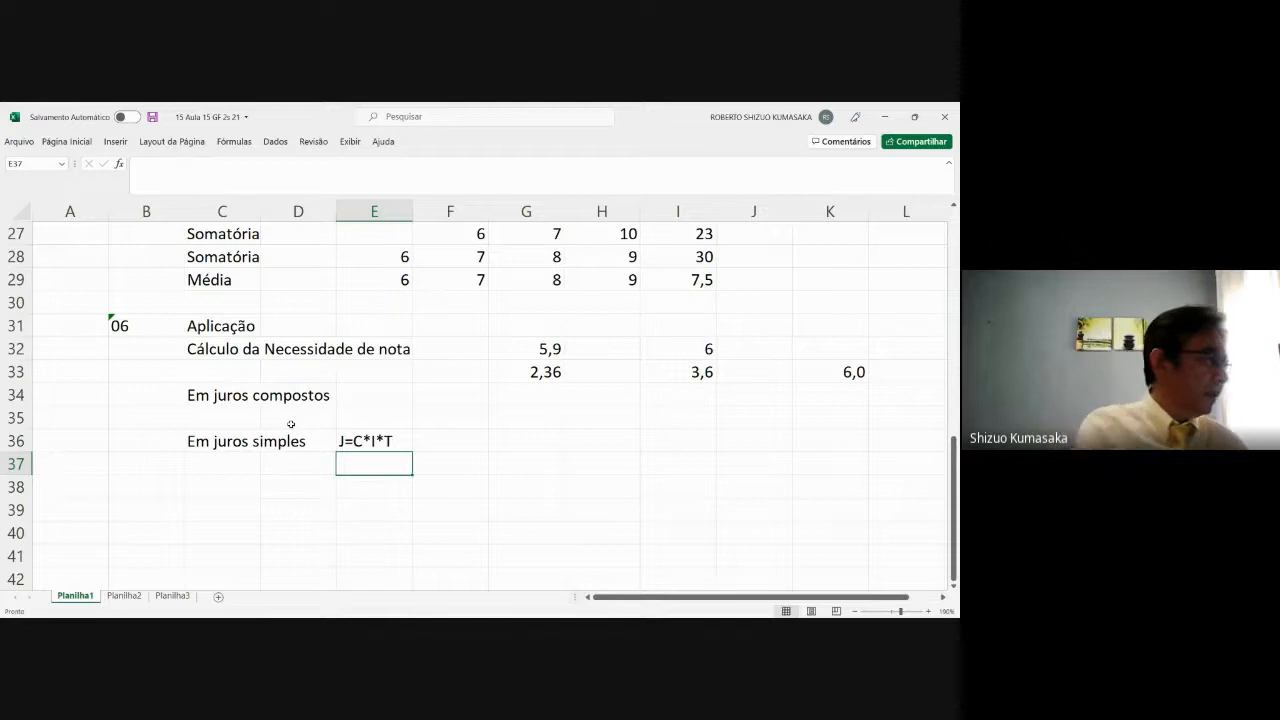
type("j")
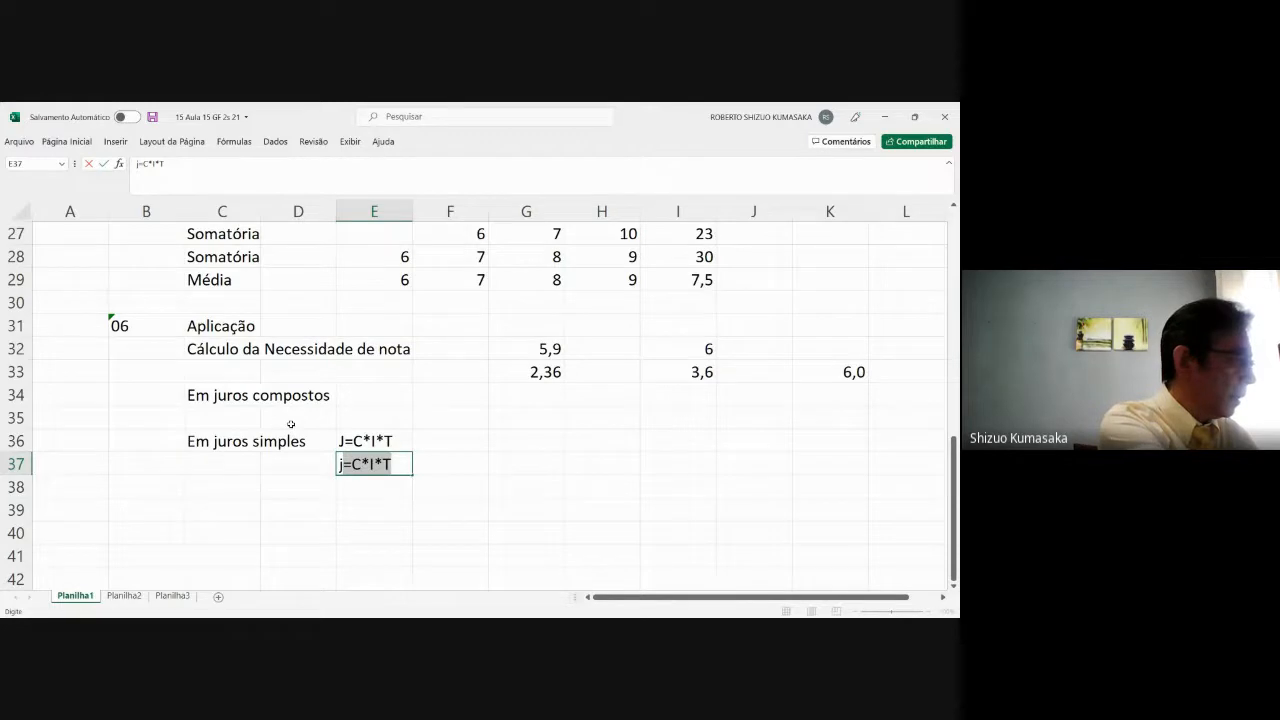
key("BackSpace")
key("BackSpace")
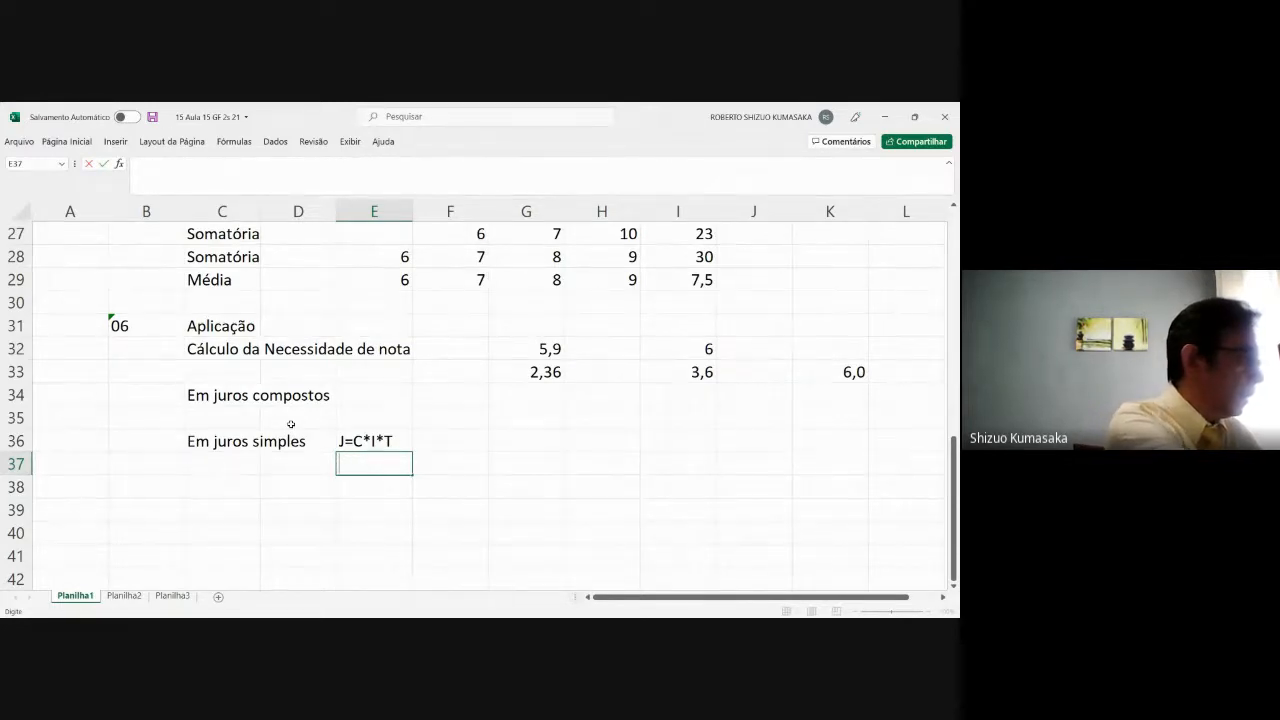
type("jURO")
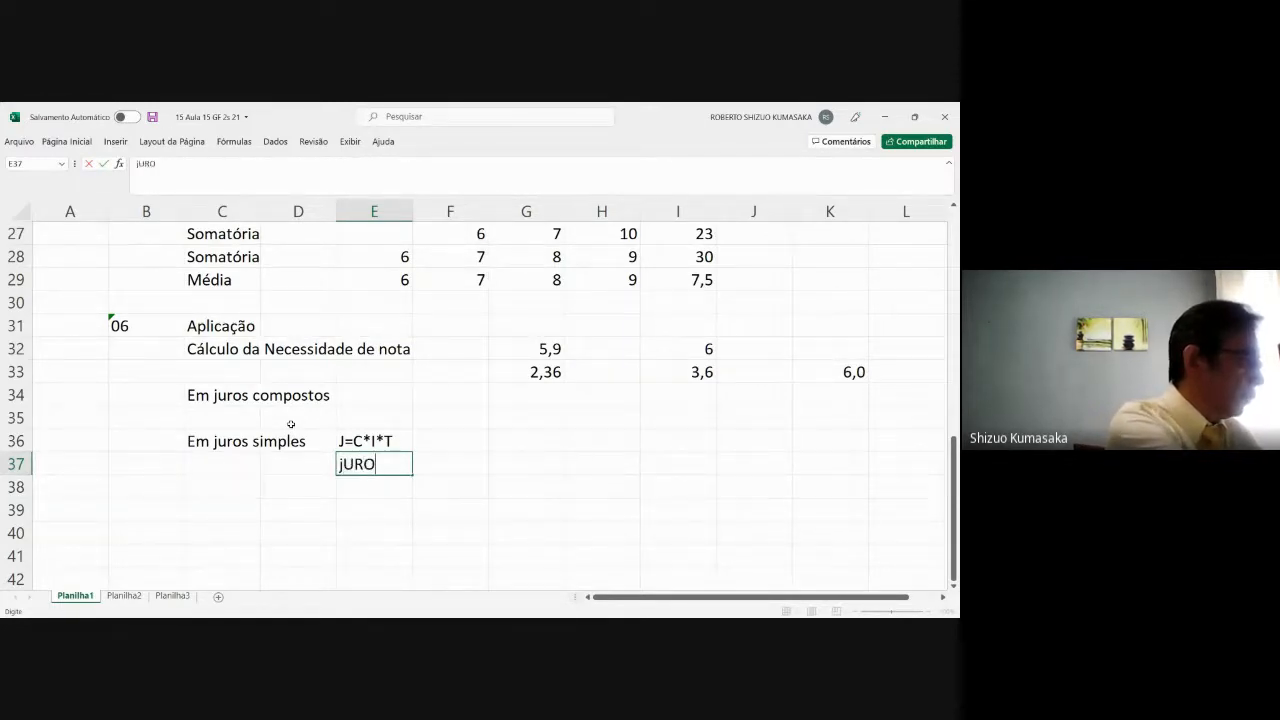
key("BackSpace")
key("BackSpace")
key("BackSpace")
key("BackSpace")
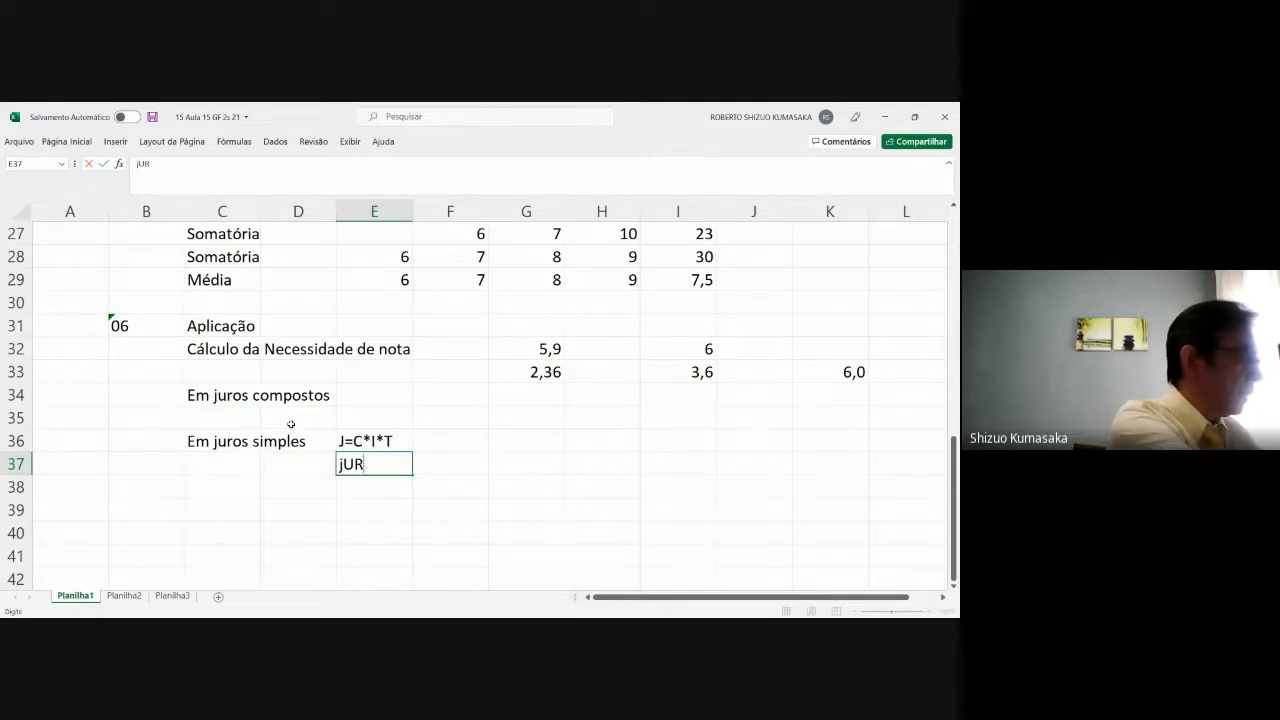
Step: Enter the headings "Juros", "Capital", "índice" and "tempo" in cells E37 to H37
type("Ju")
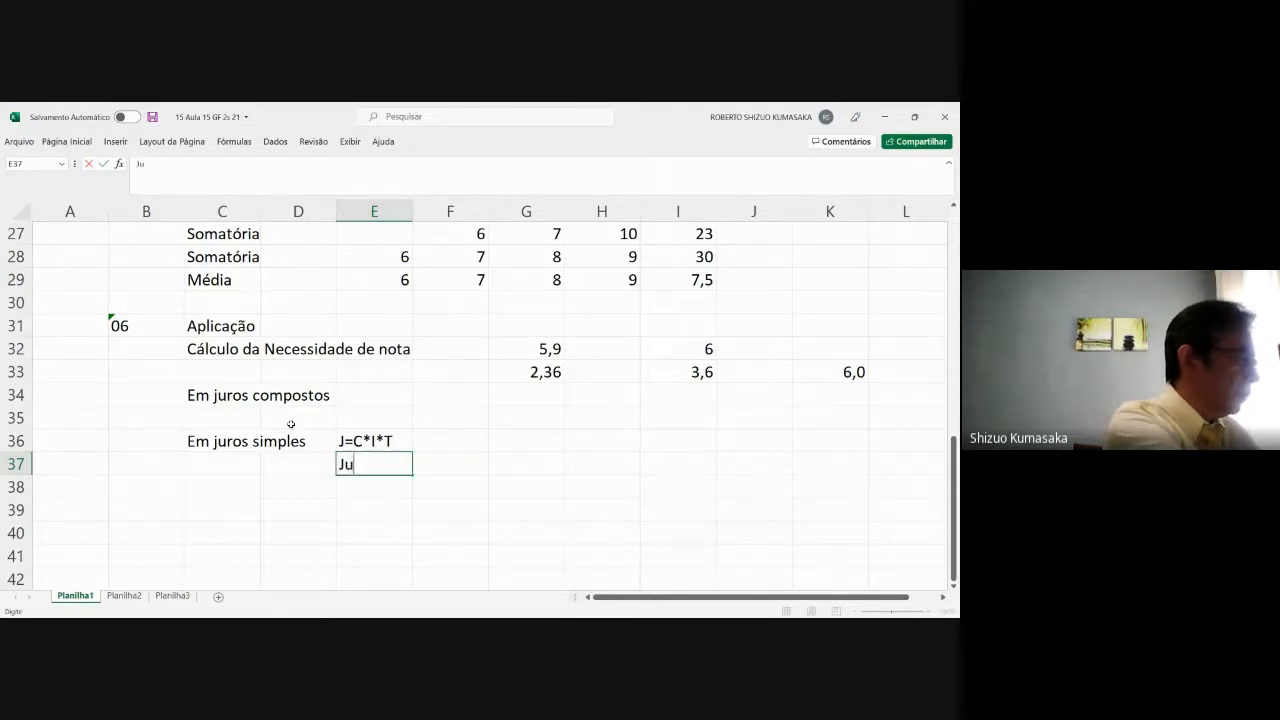
type("ros")
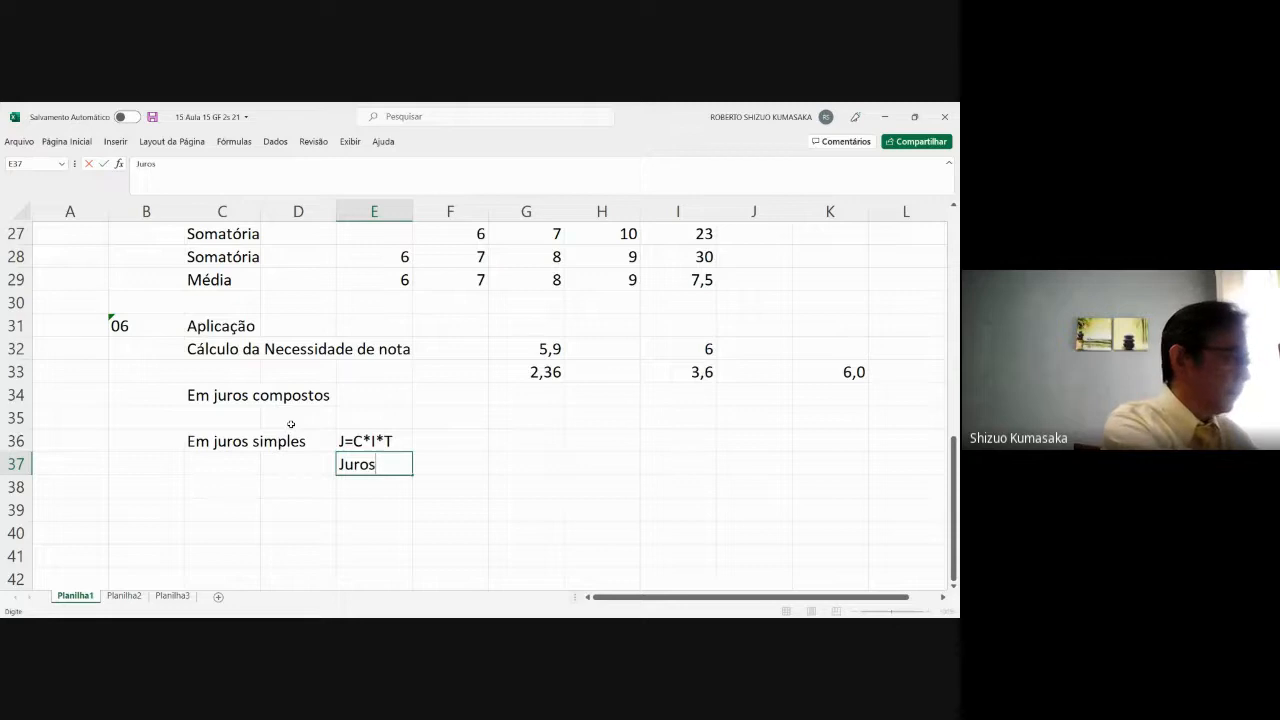
key("Tab")
type("C")
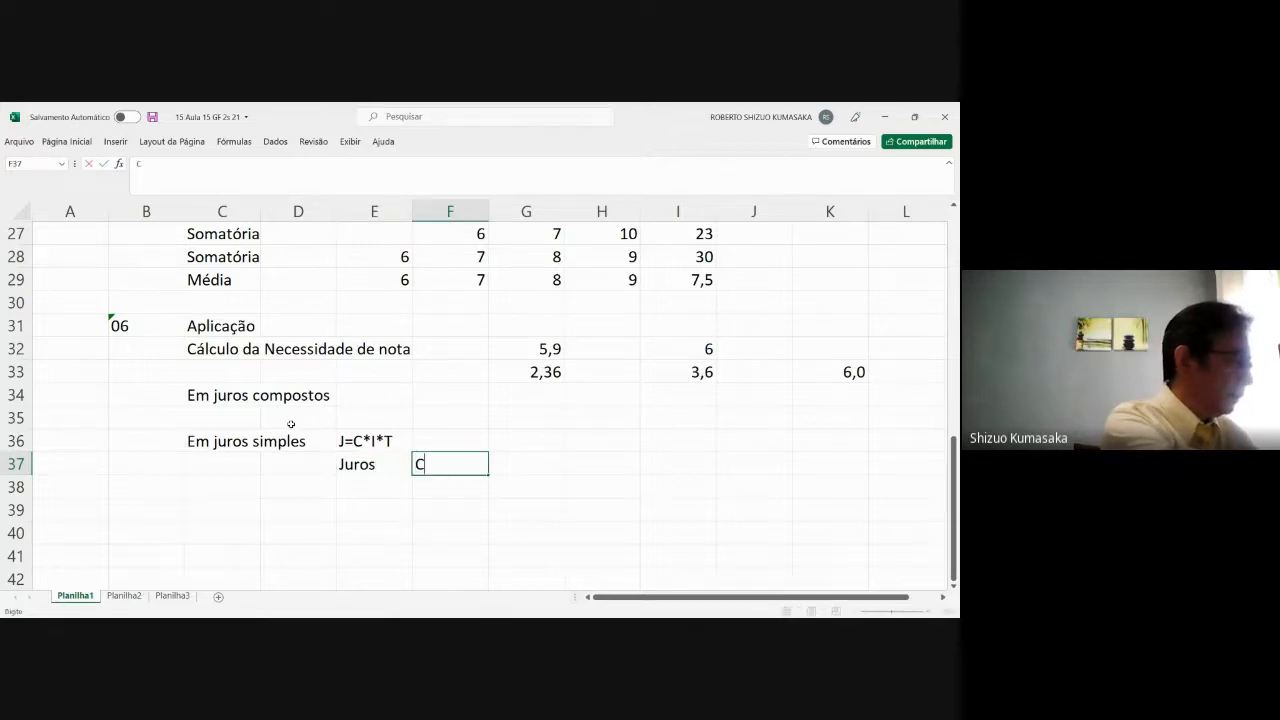
type("apit")
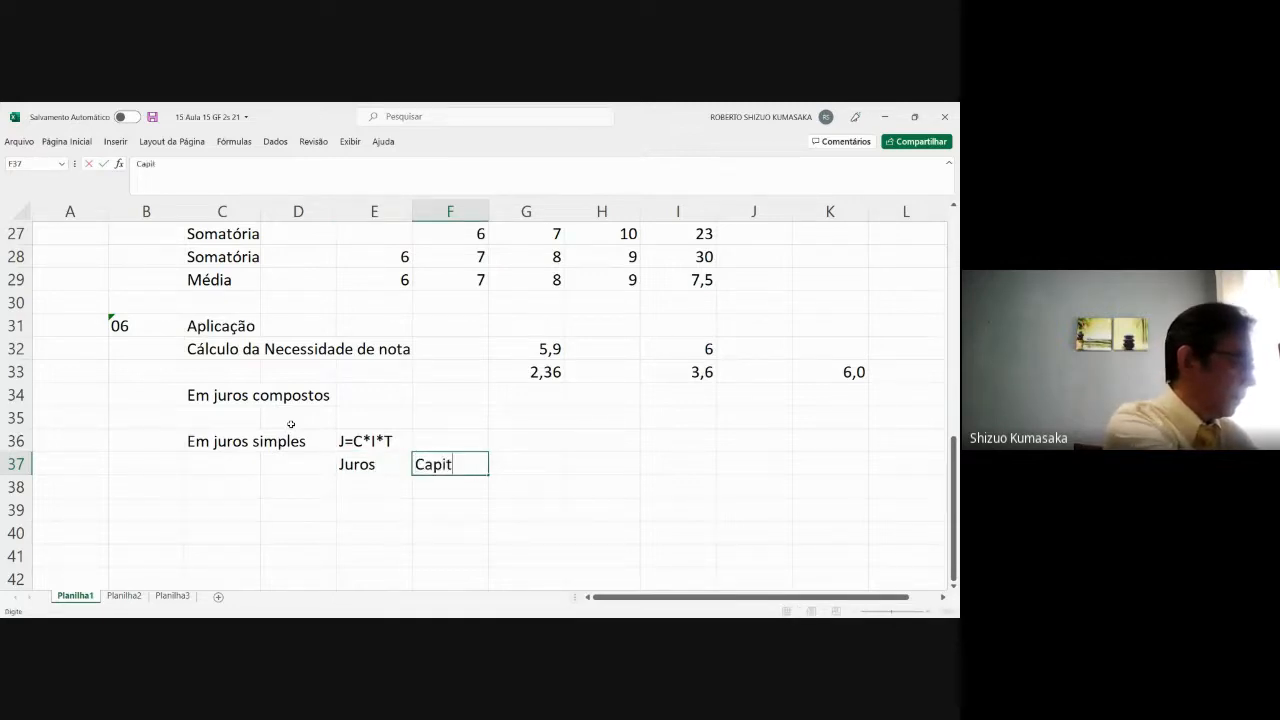
type("al")
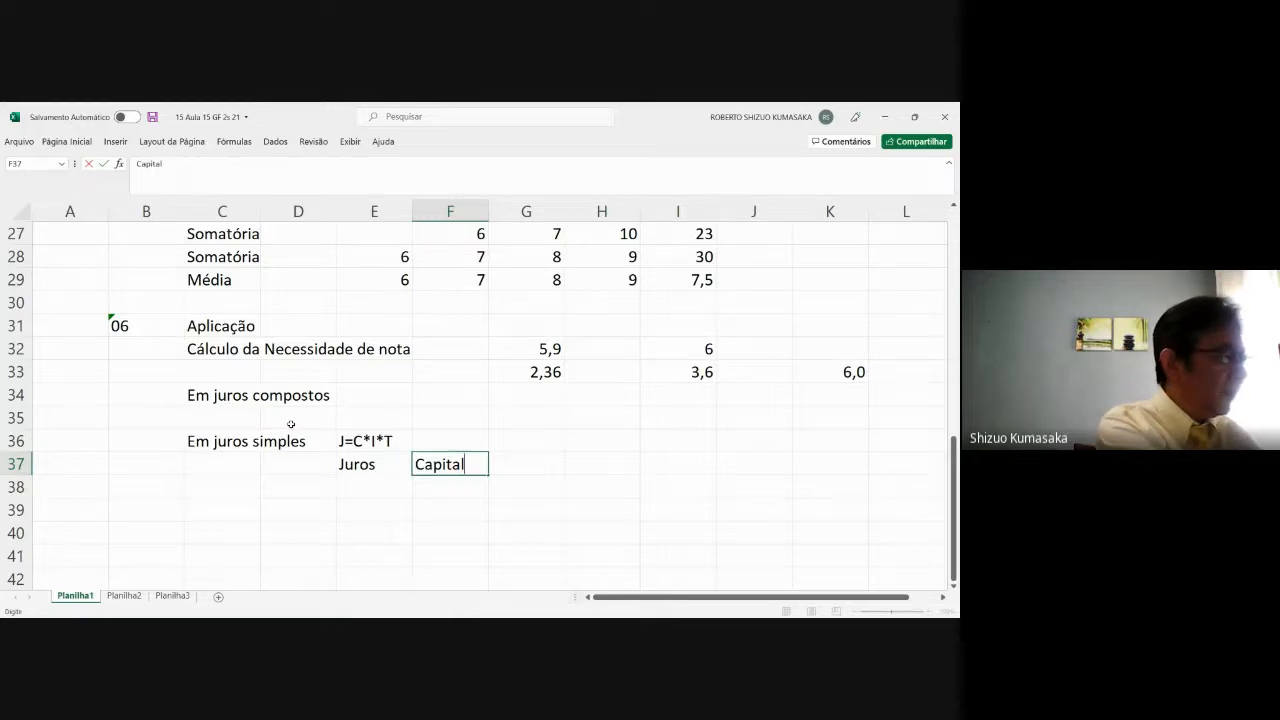
key("Tab")
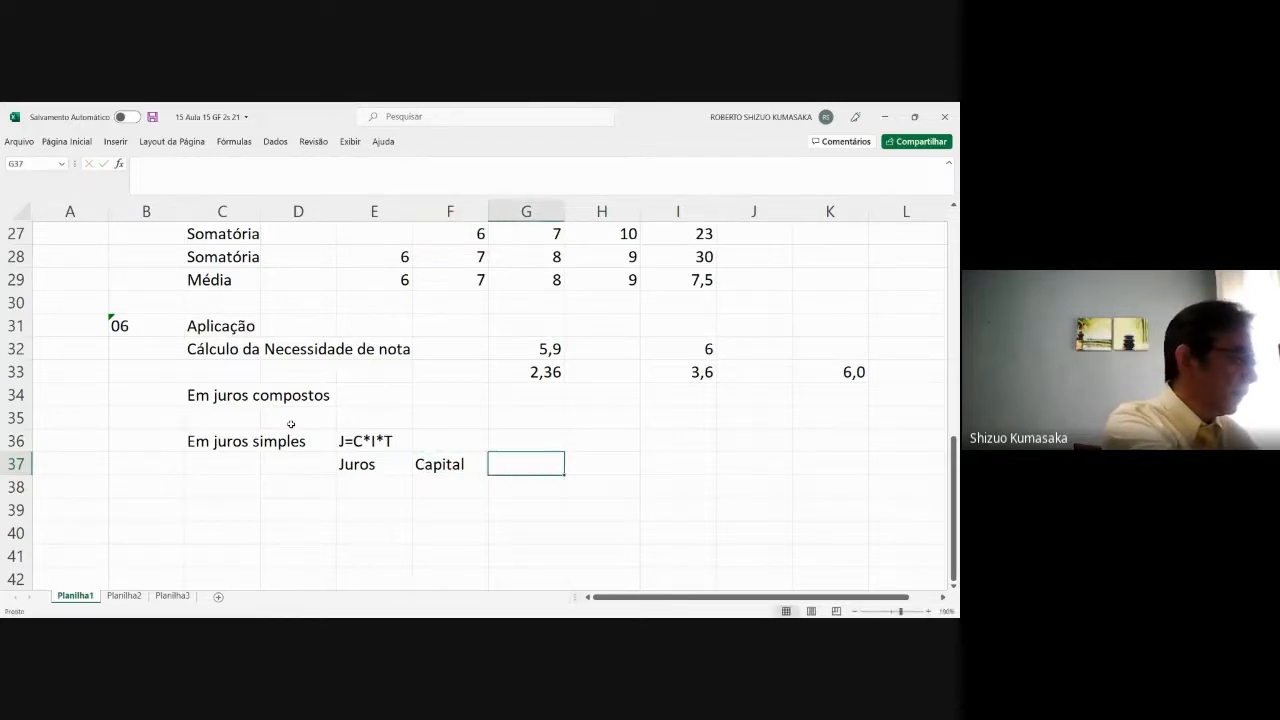
type("índice")
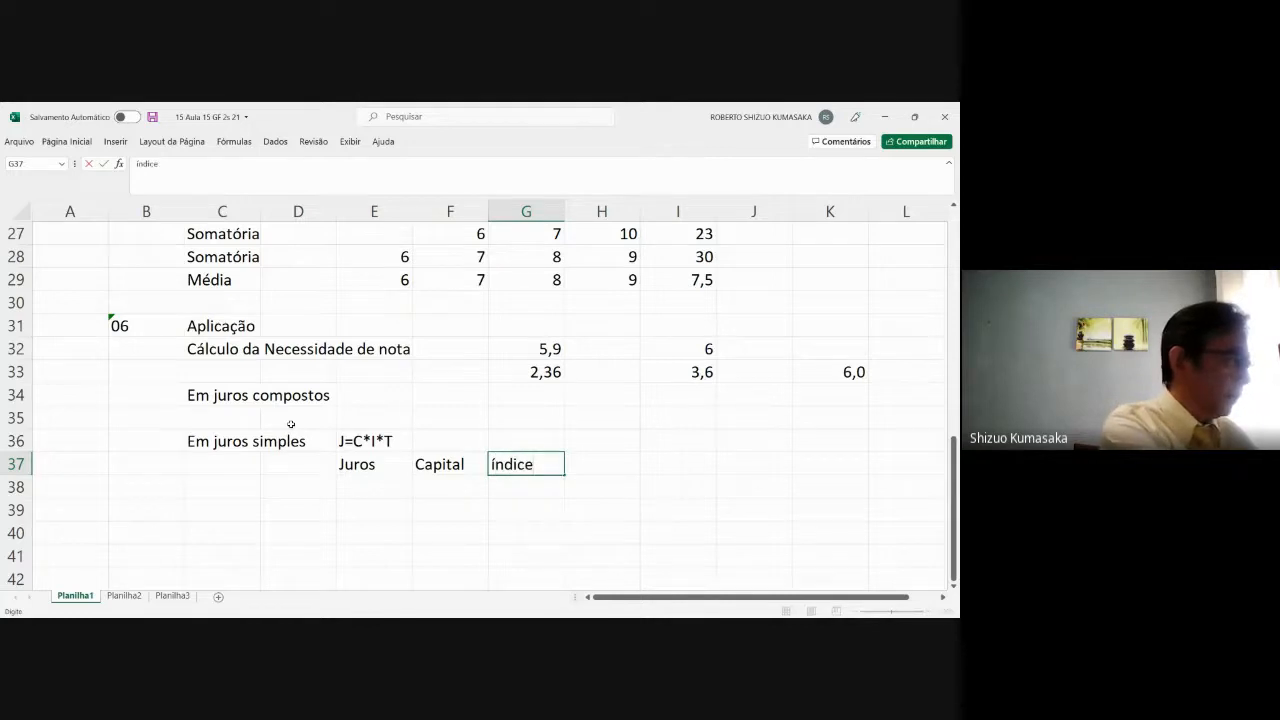
key("Tab")
type("tempo")
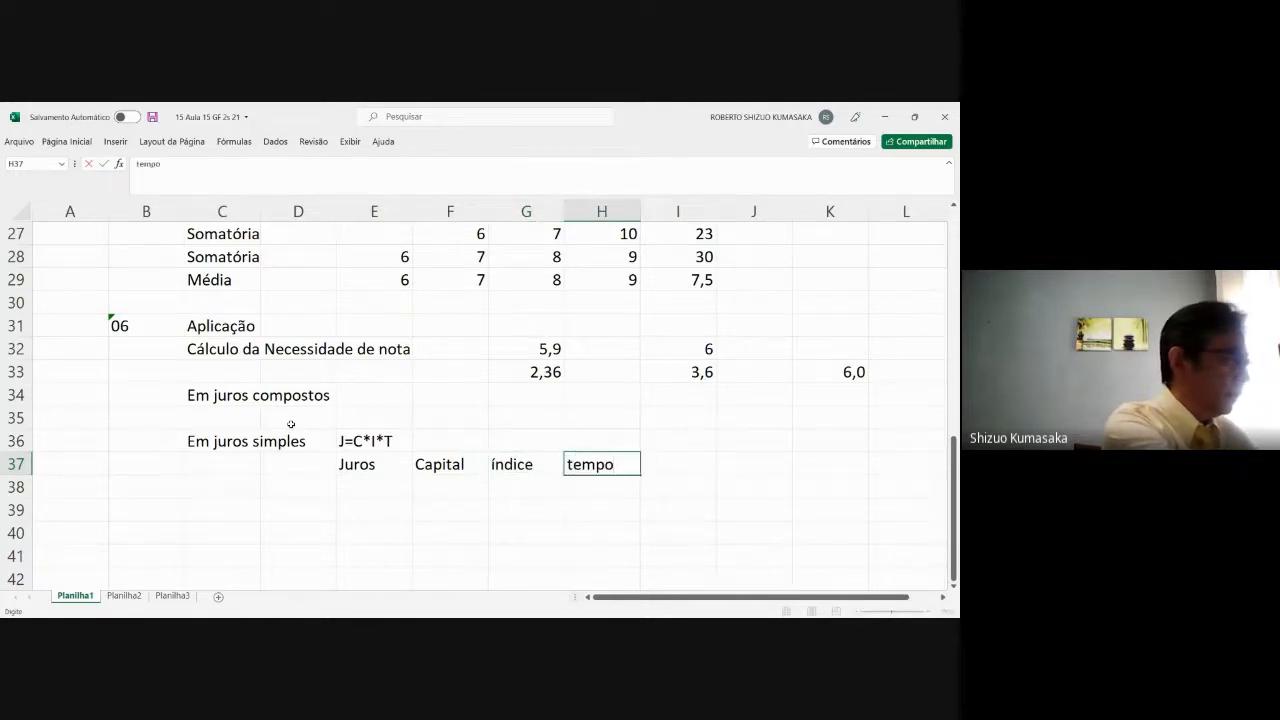
key("Return")
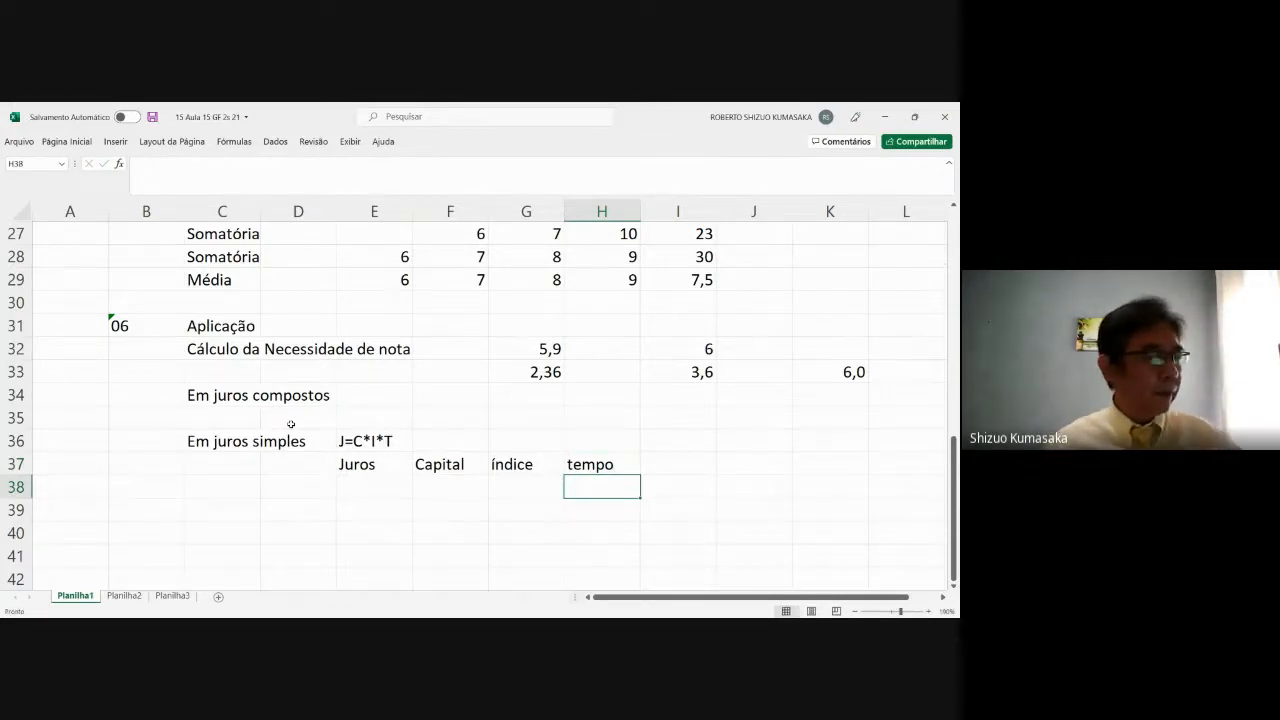
Step: Enter a capital of 10000 in F38, an índice of 3% in G38 and a tempo of 4 in H38
key("Left")
key("Left")
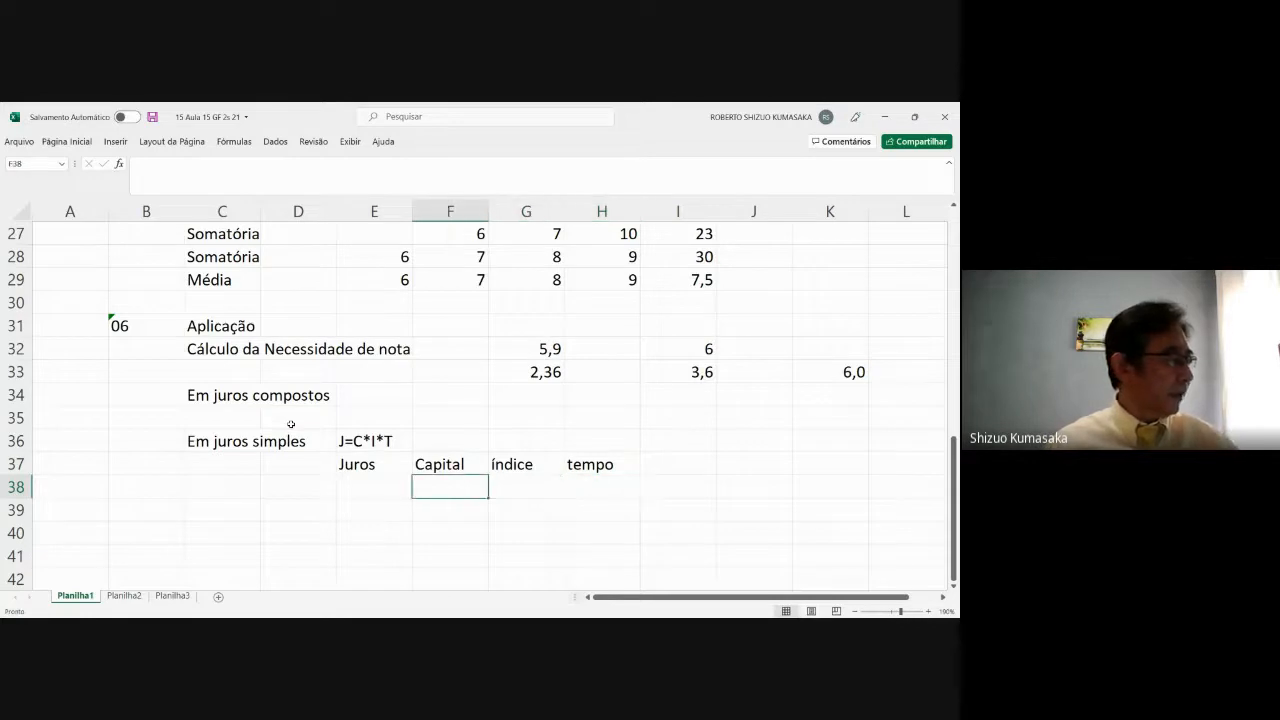
type("1000")
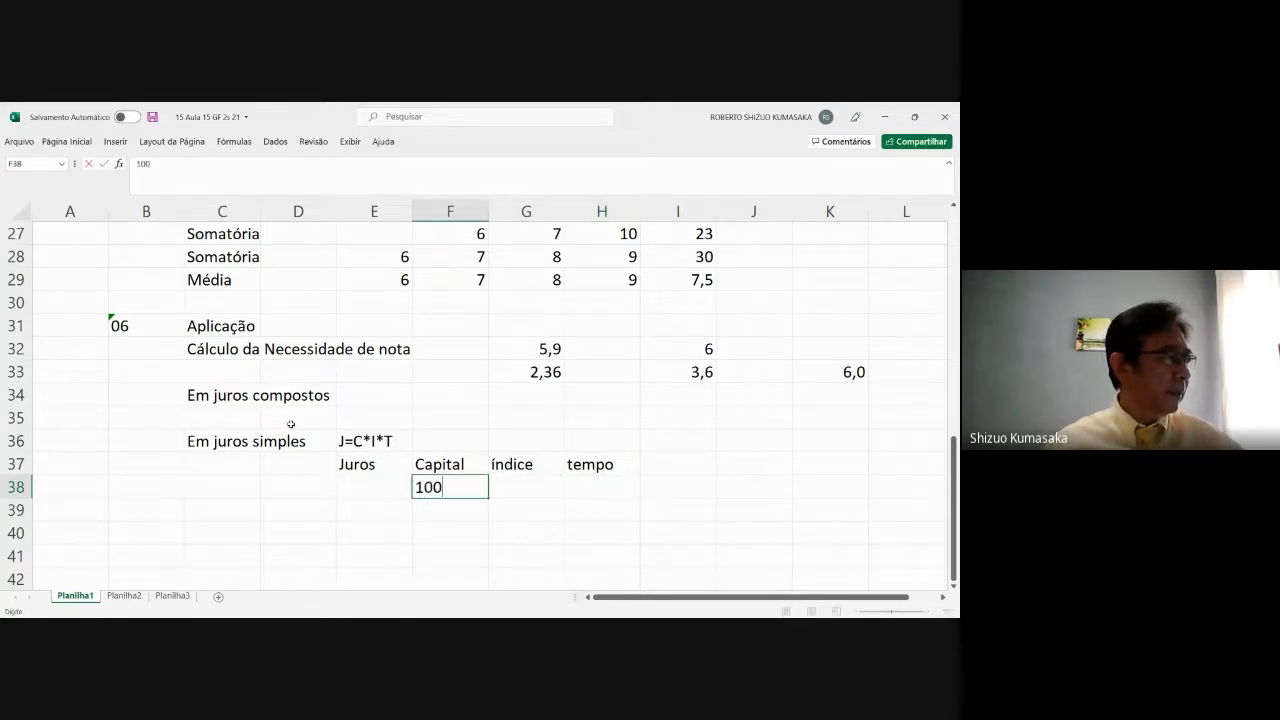
type("0")
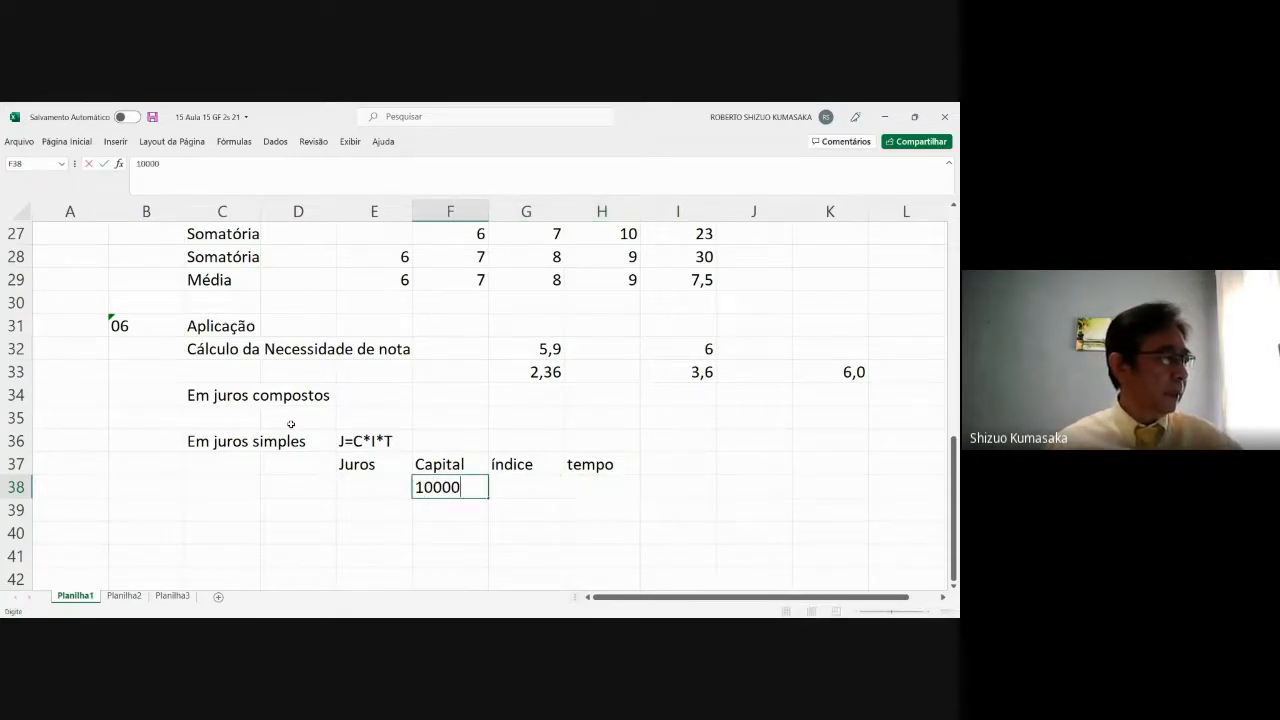
key("Return")
key("Up")
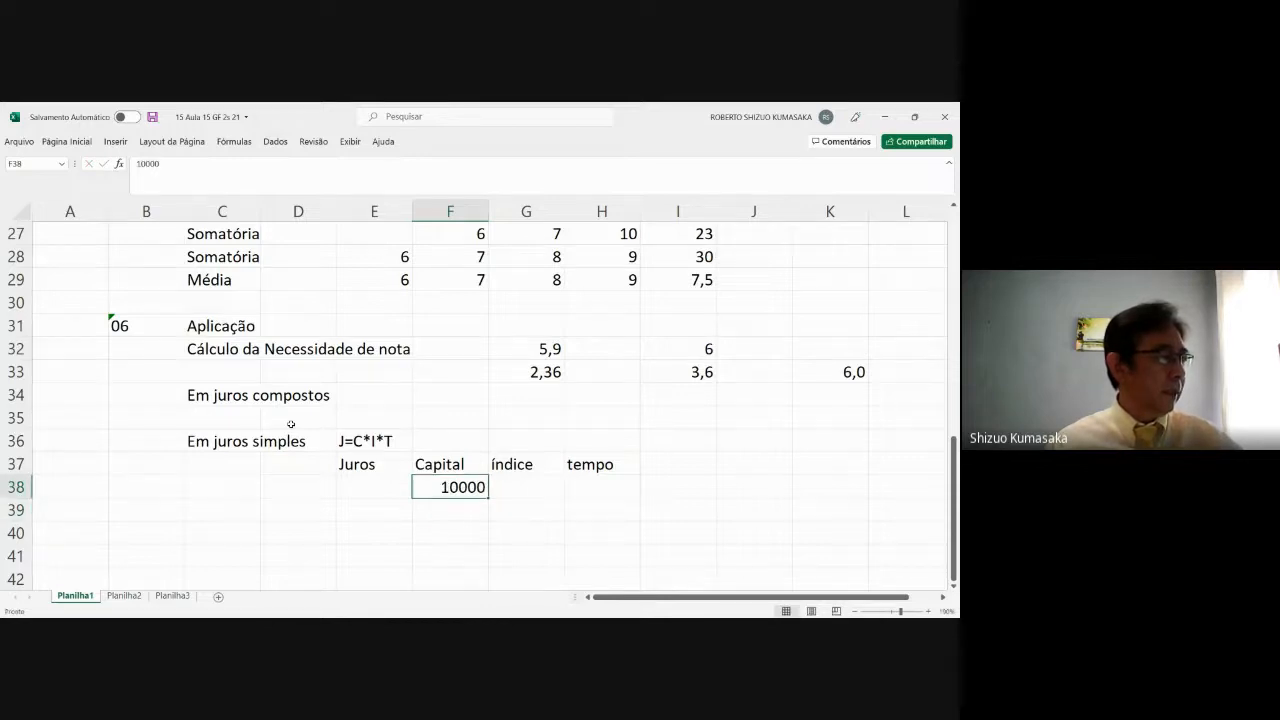
key("Right")
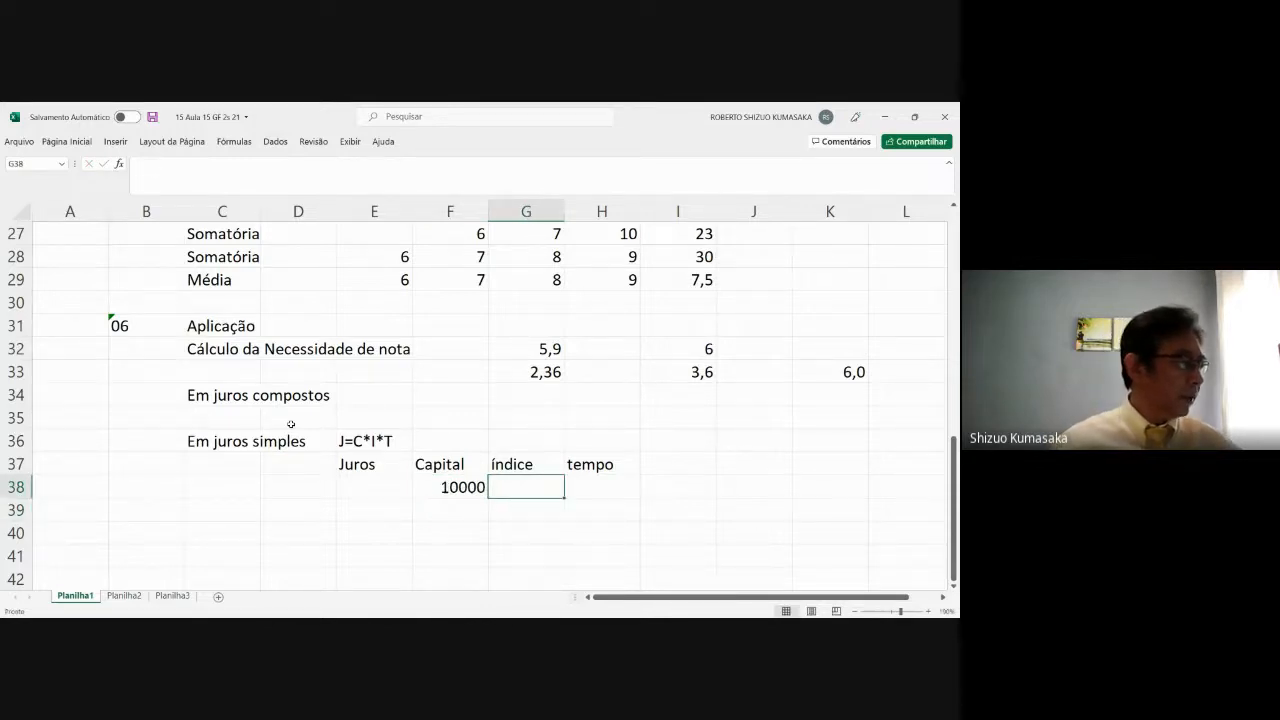
type("3")
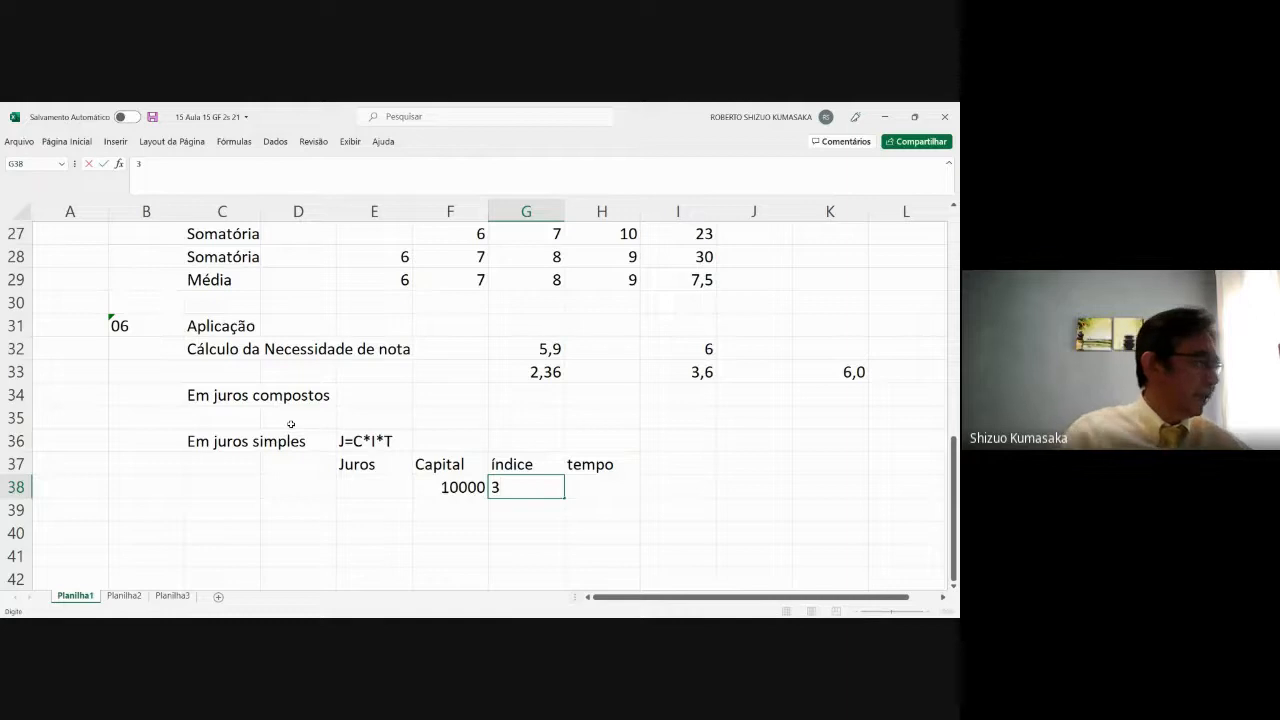
type("%")
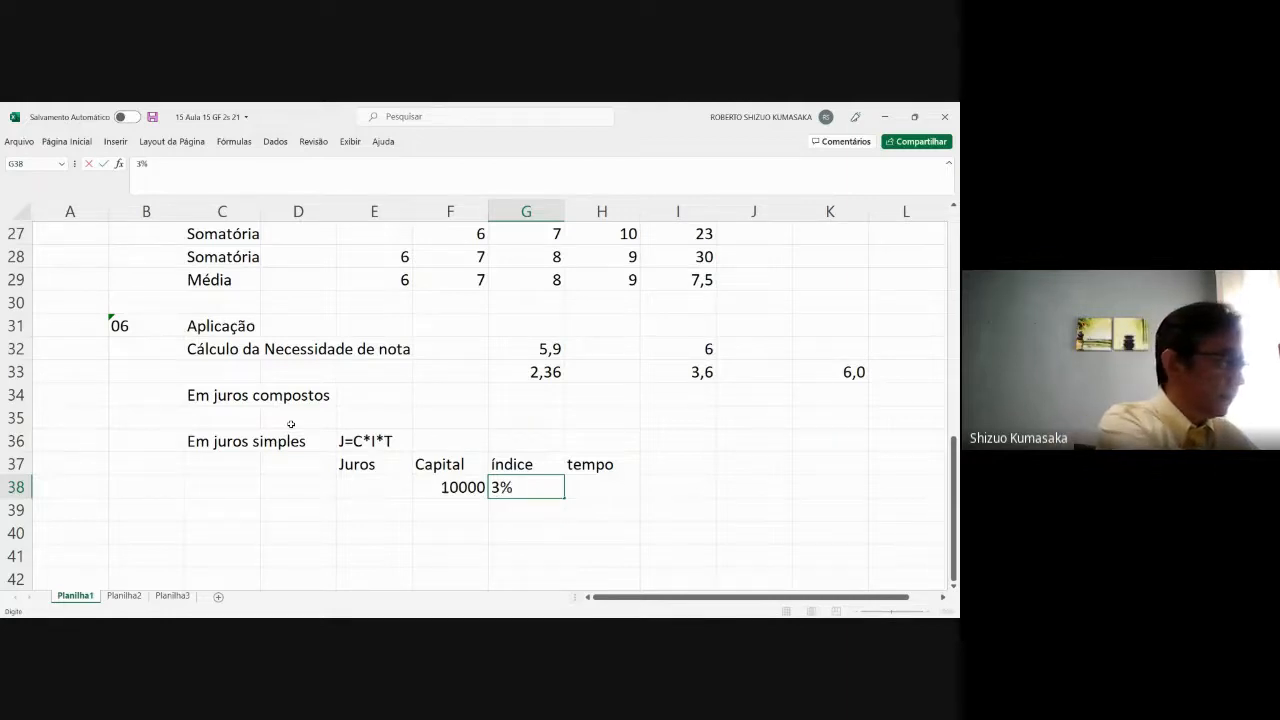
key("Right")
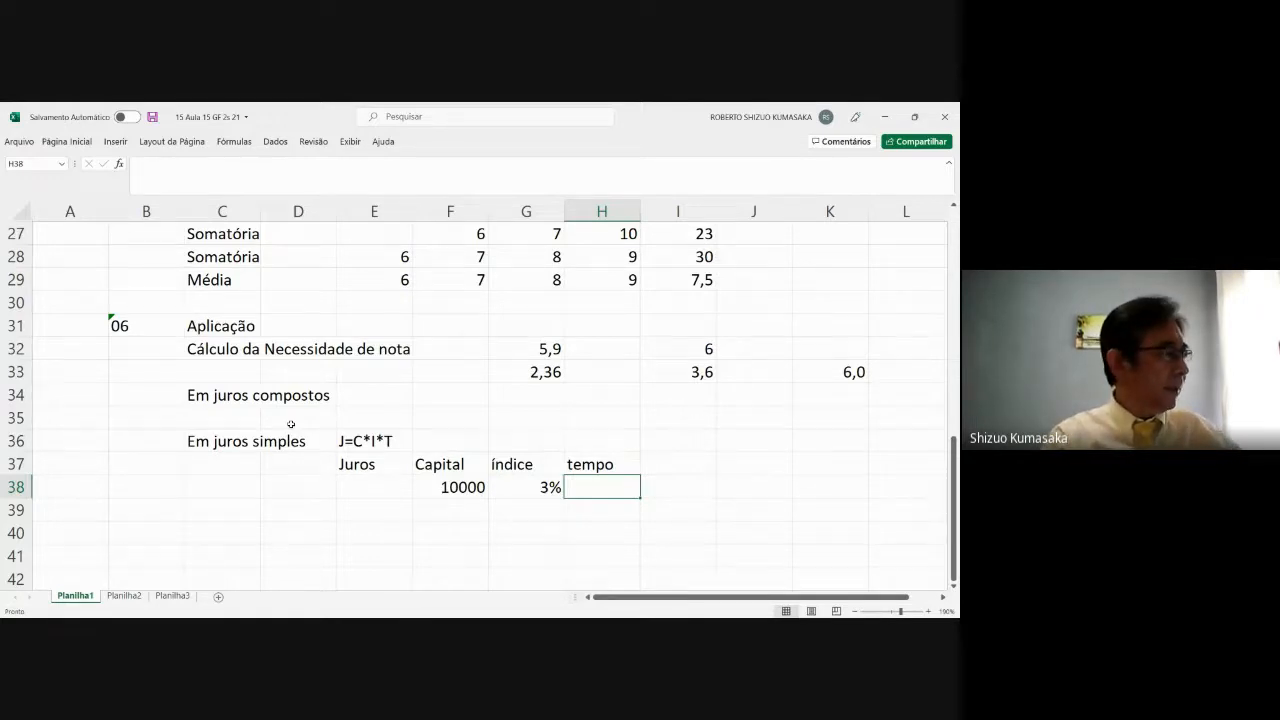
type("4")
key("Return")
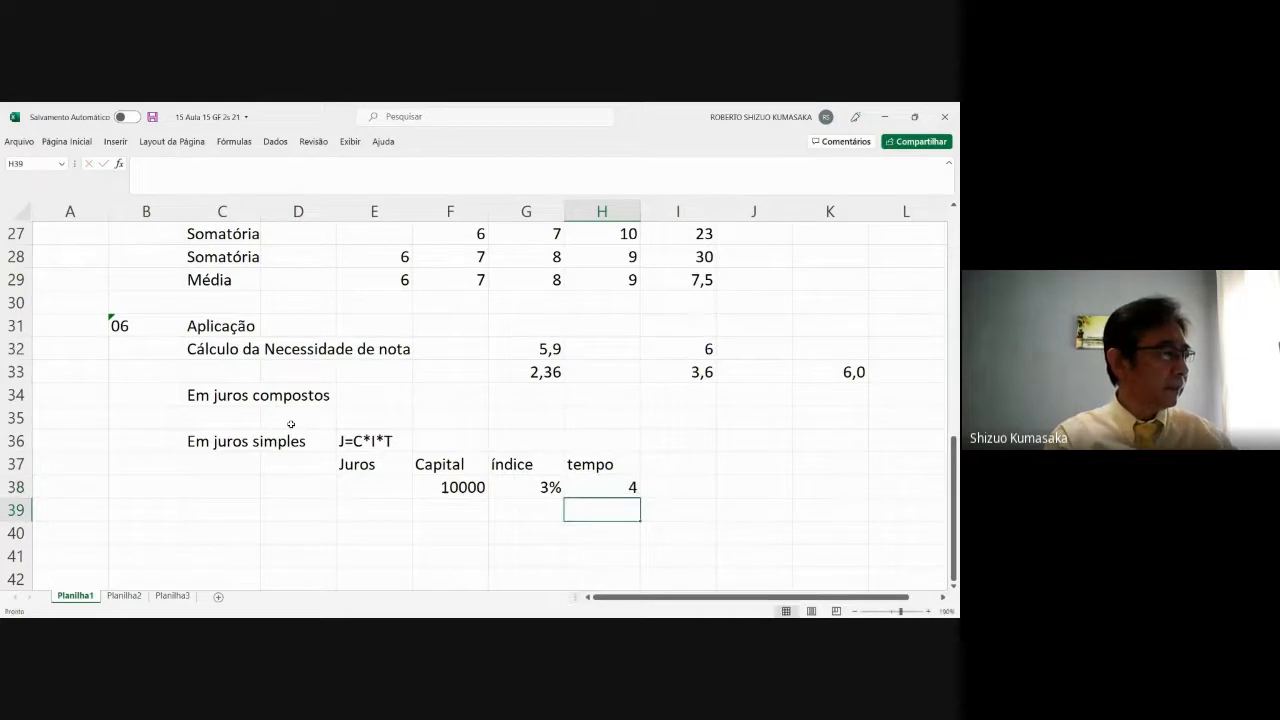
Step: Calculate the simple interest in E38, under "Juros", with the formula =F38*G38*H38
key("Left")
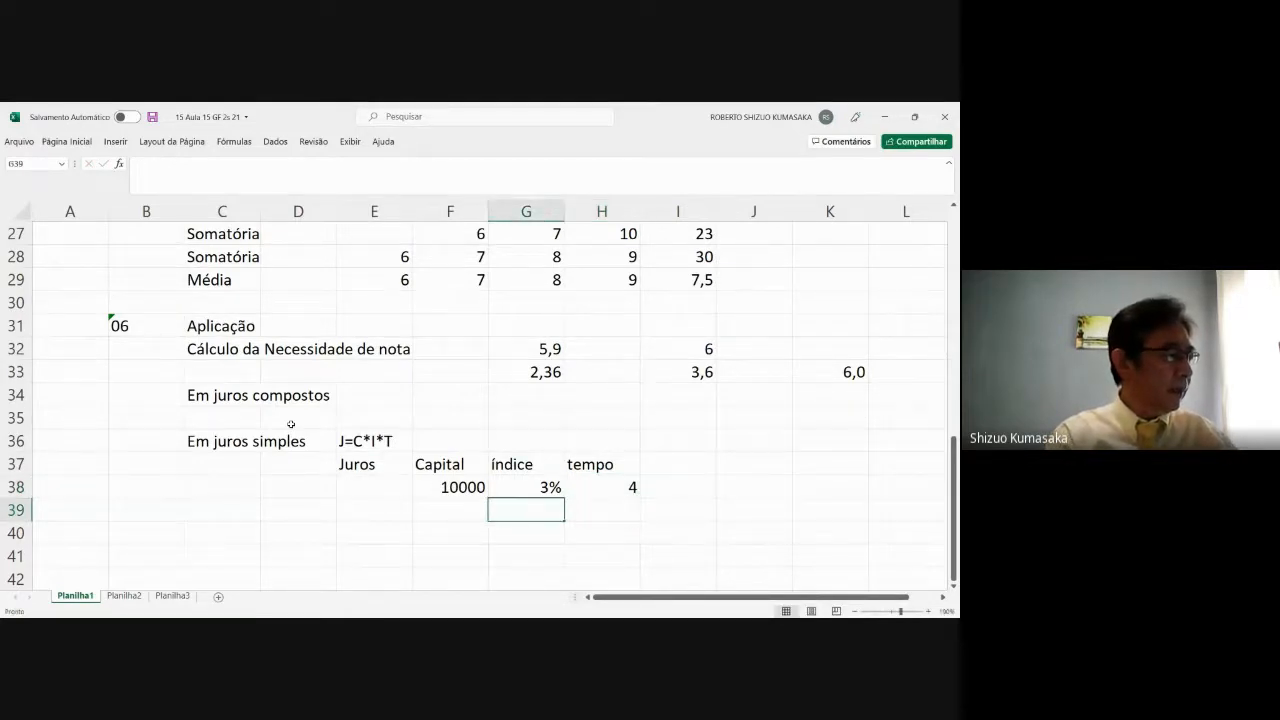
key("Up")
key("Left")
key("Left")
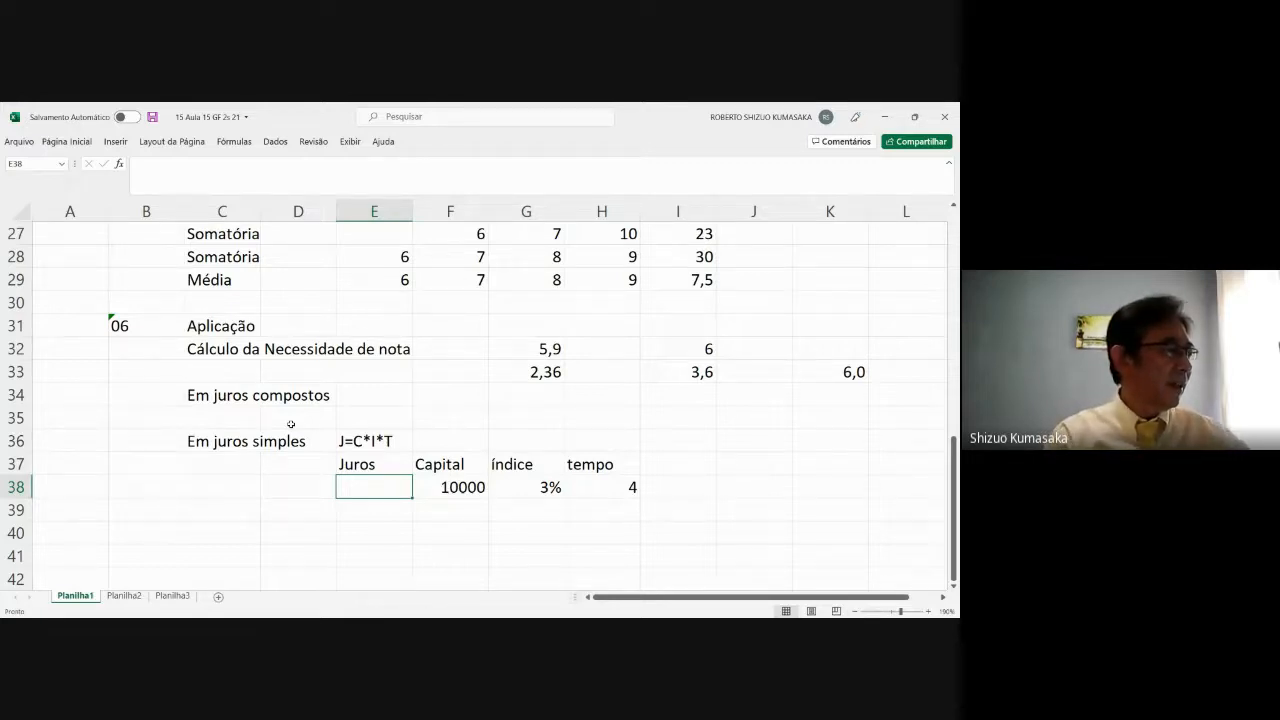
type("=")
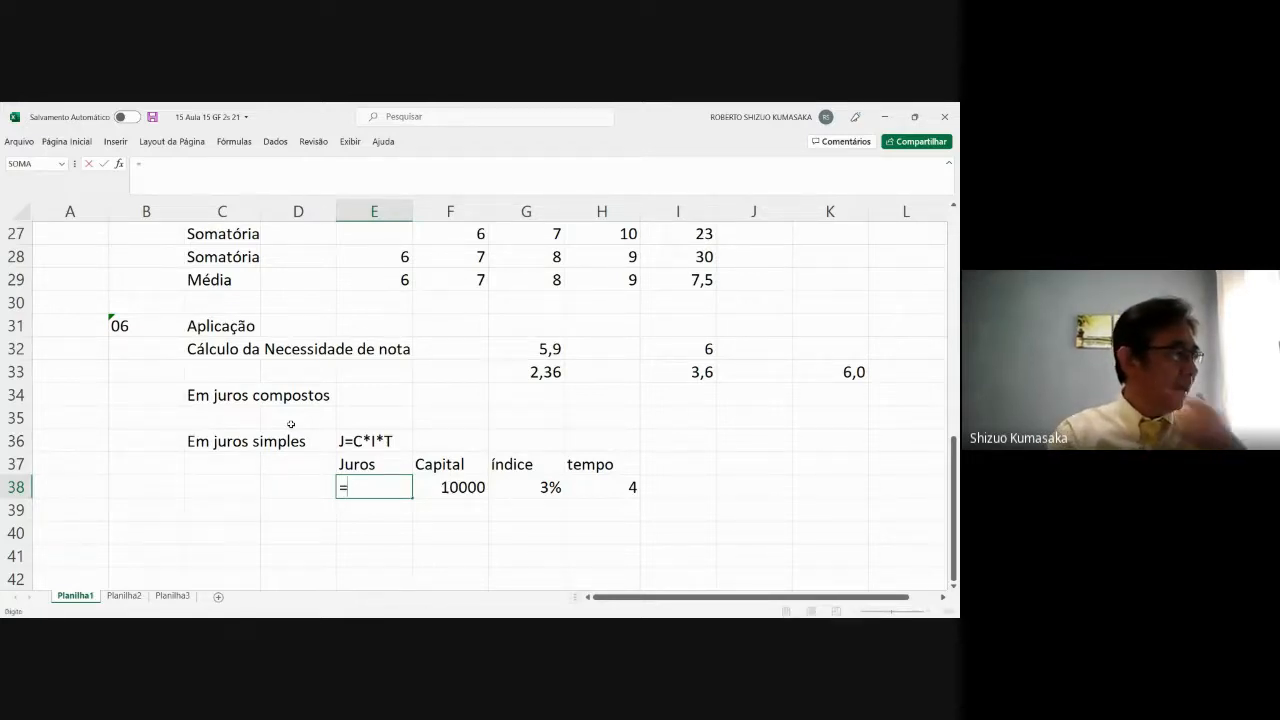
key("Right")
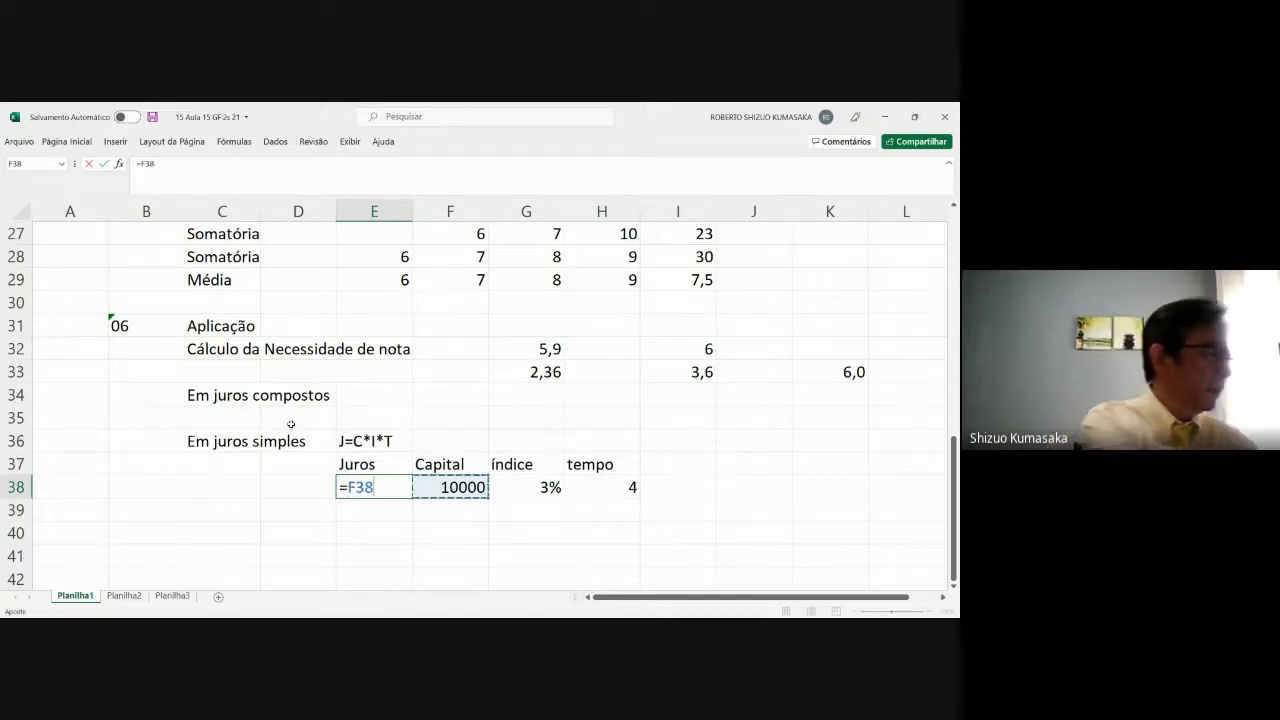
type("*")
key("Right")
key("Right")
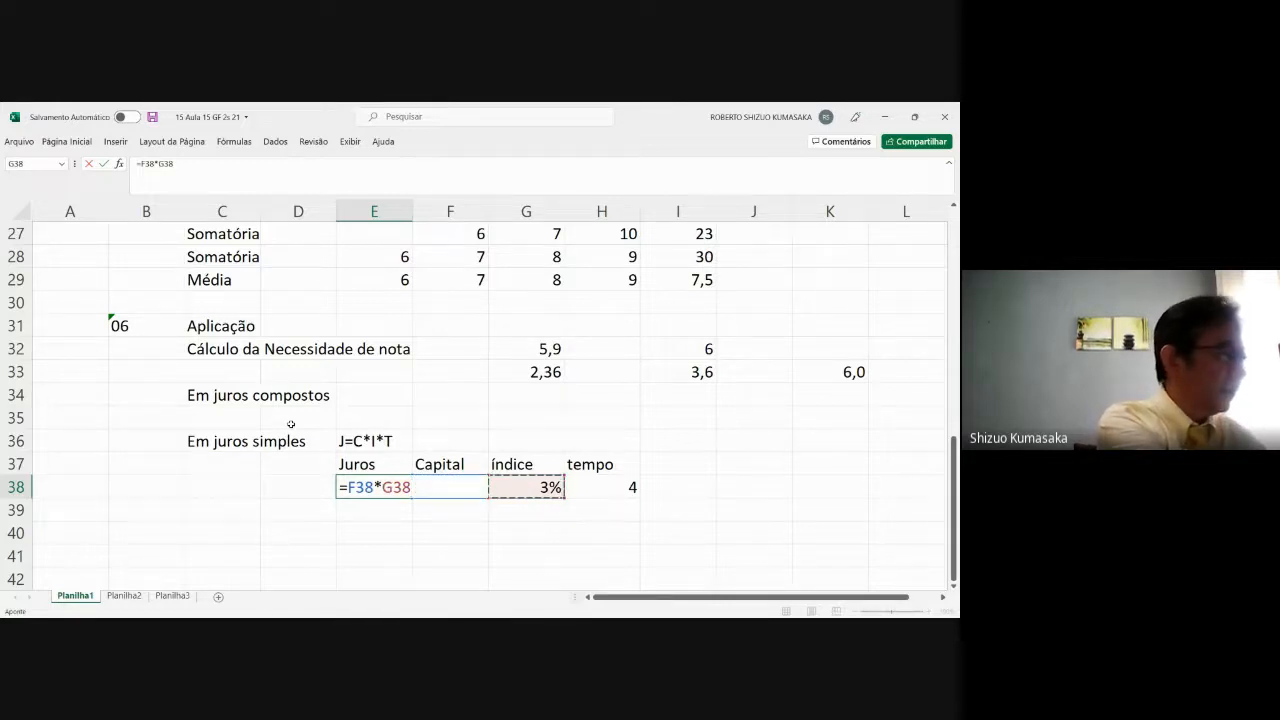
type("*")
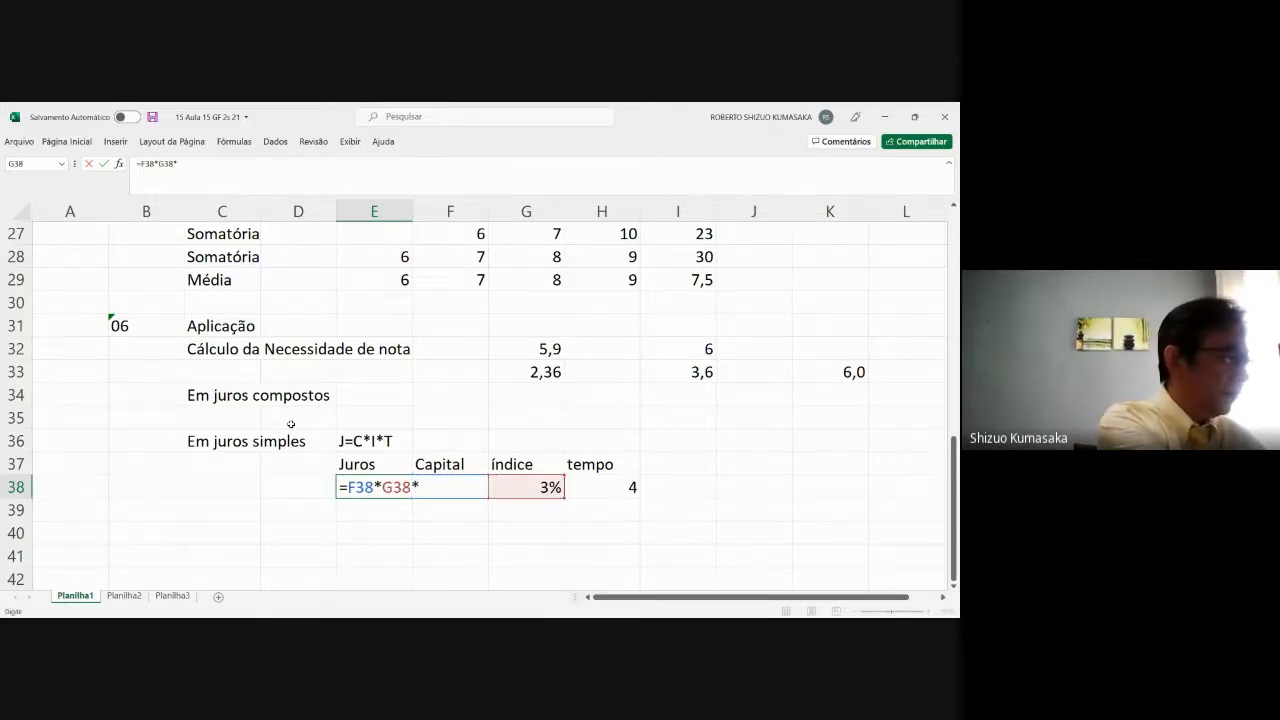
key("Right")
key("Right")
key("Right")
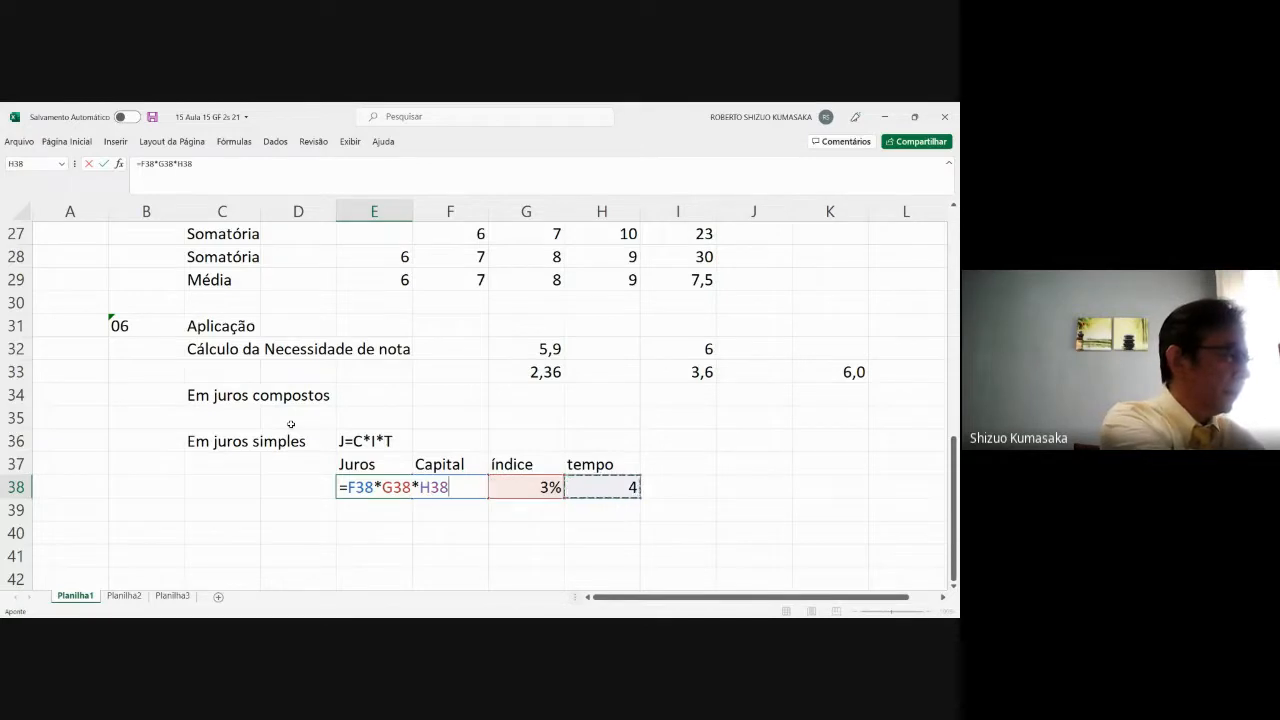
key("Return")
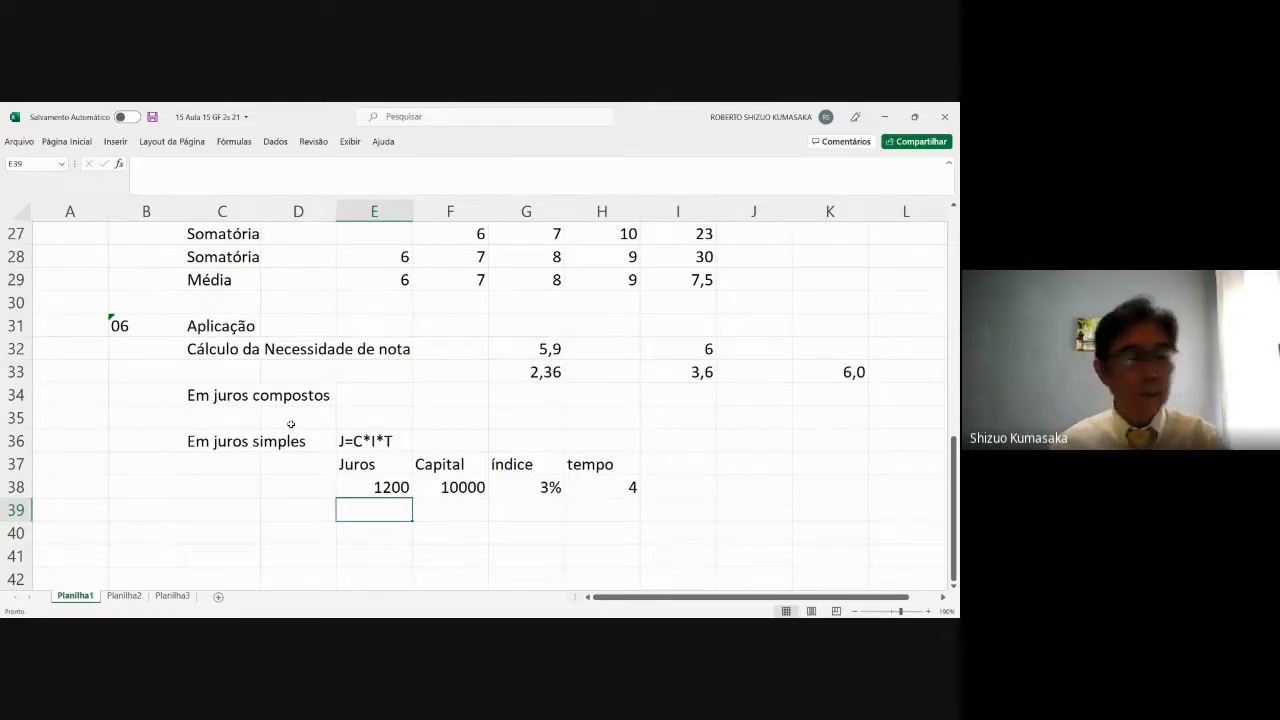
Step: Change the capital in F38 to 6000 and the índice in G38 to 2,5%
key("Up")
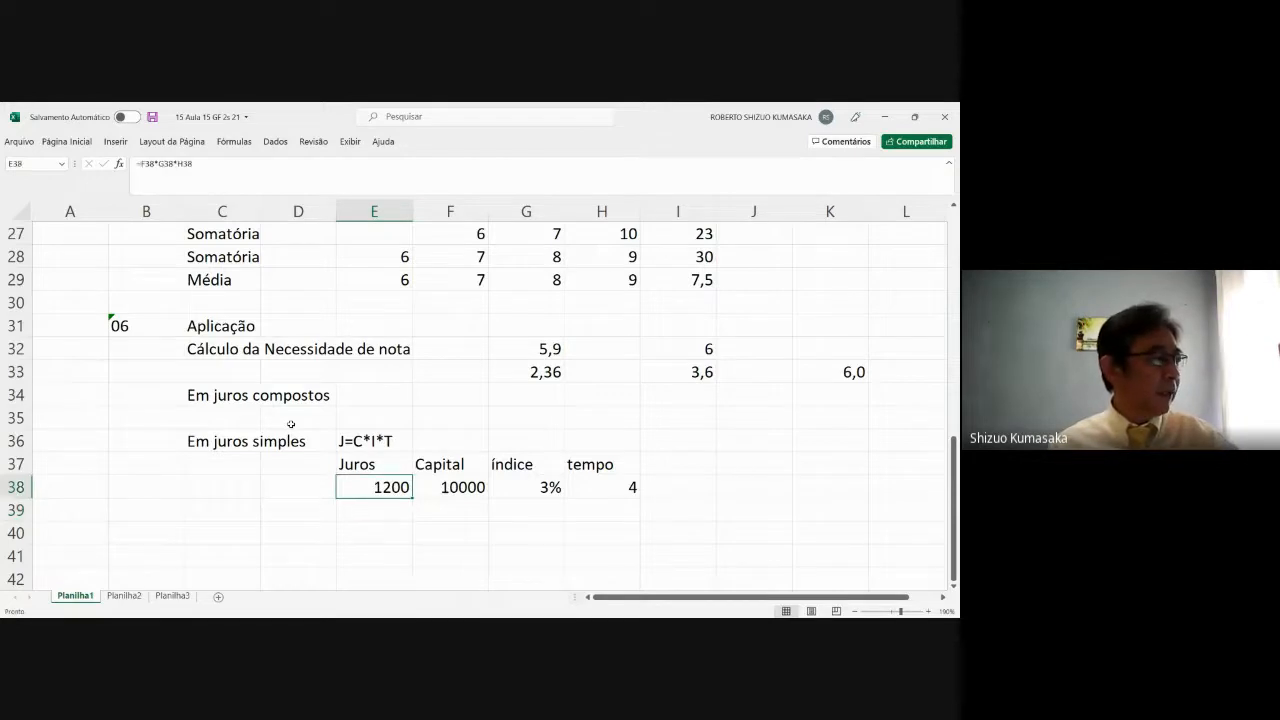
key("Right")
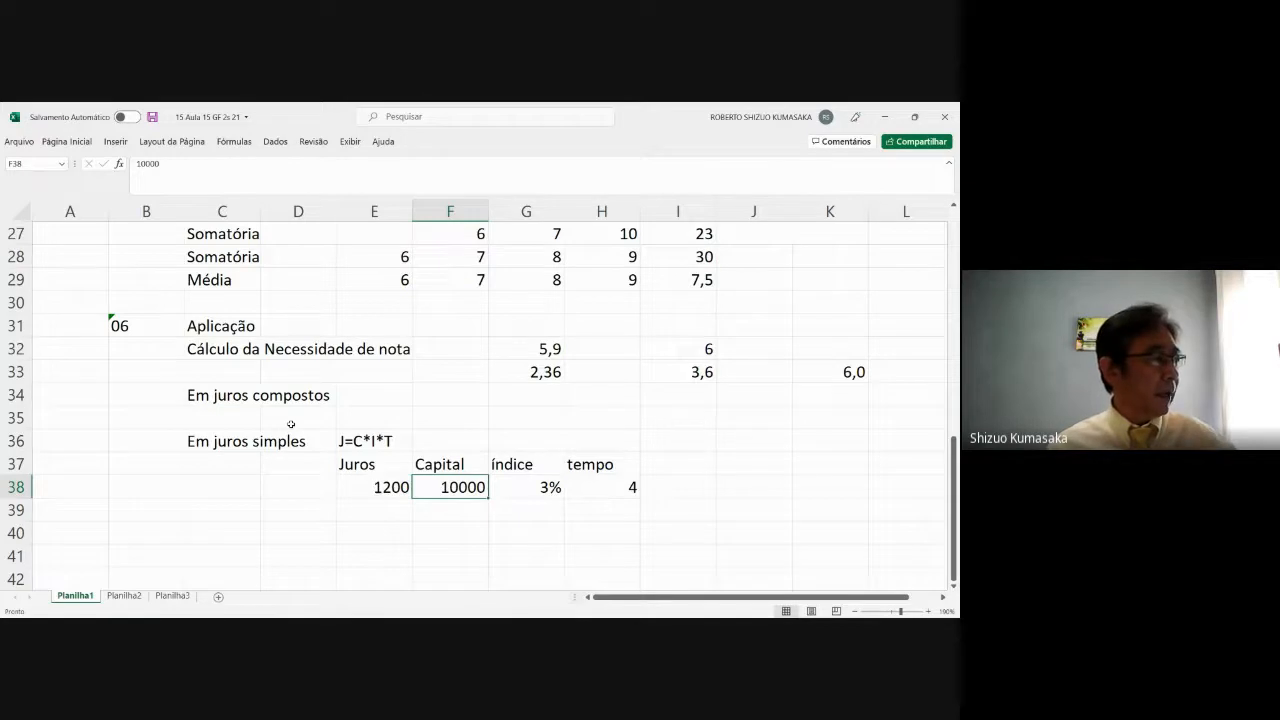
type("600")
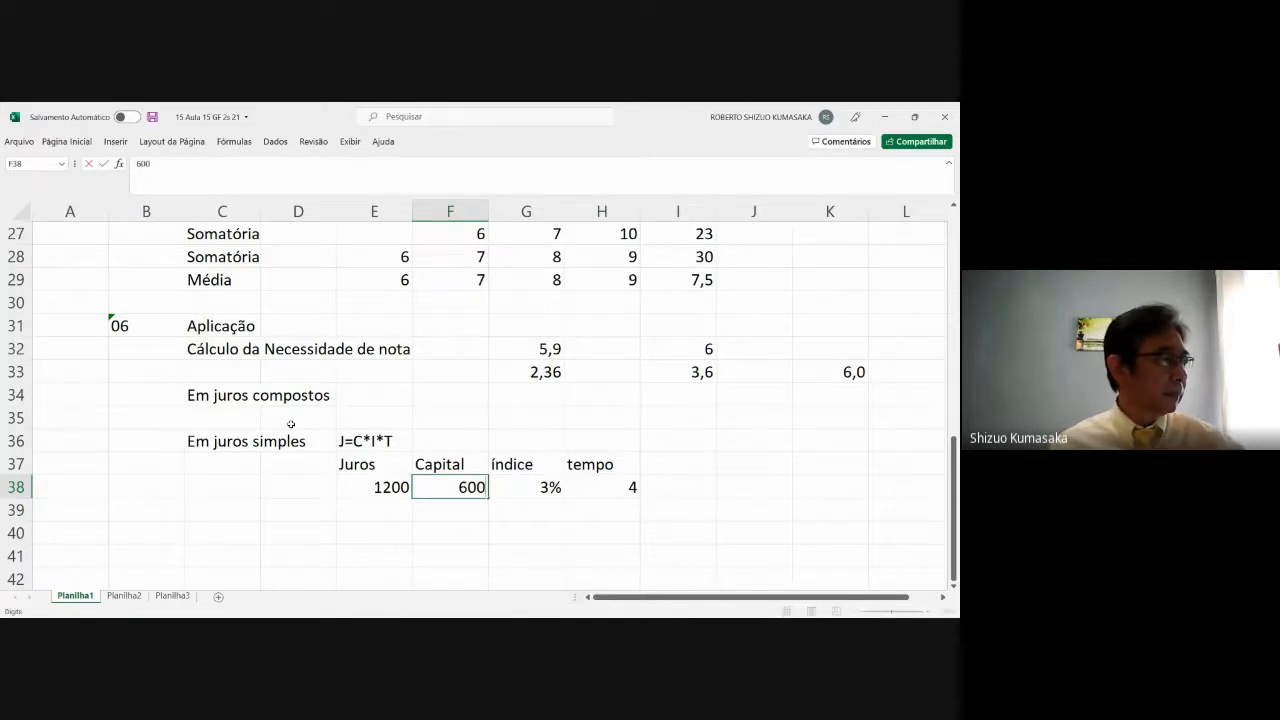
type("0")
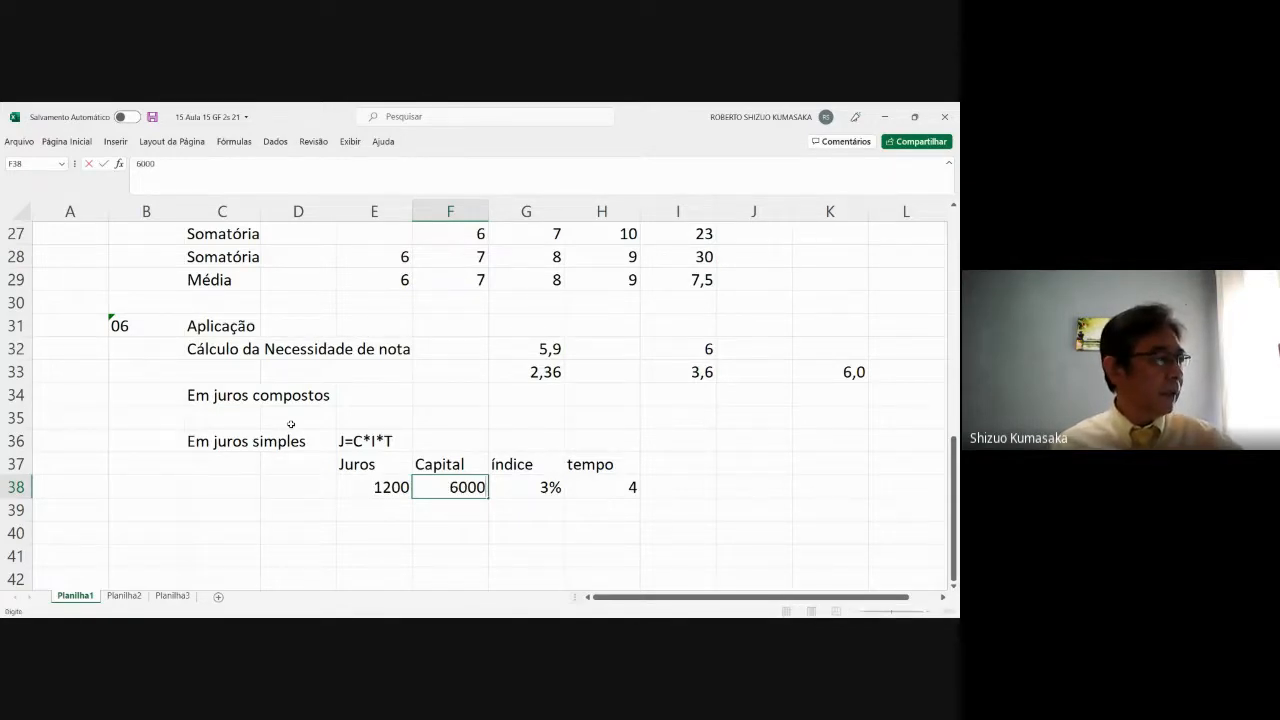
key("Right")
type("2,")
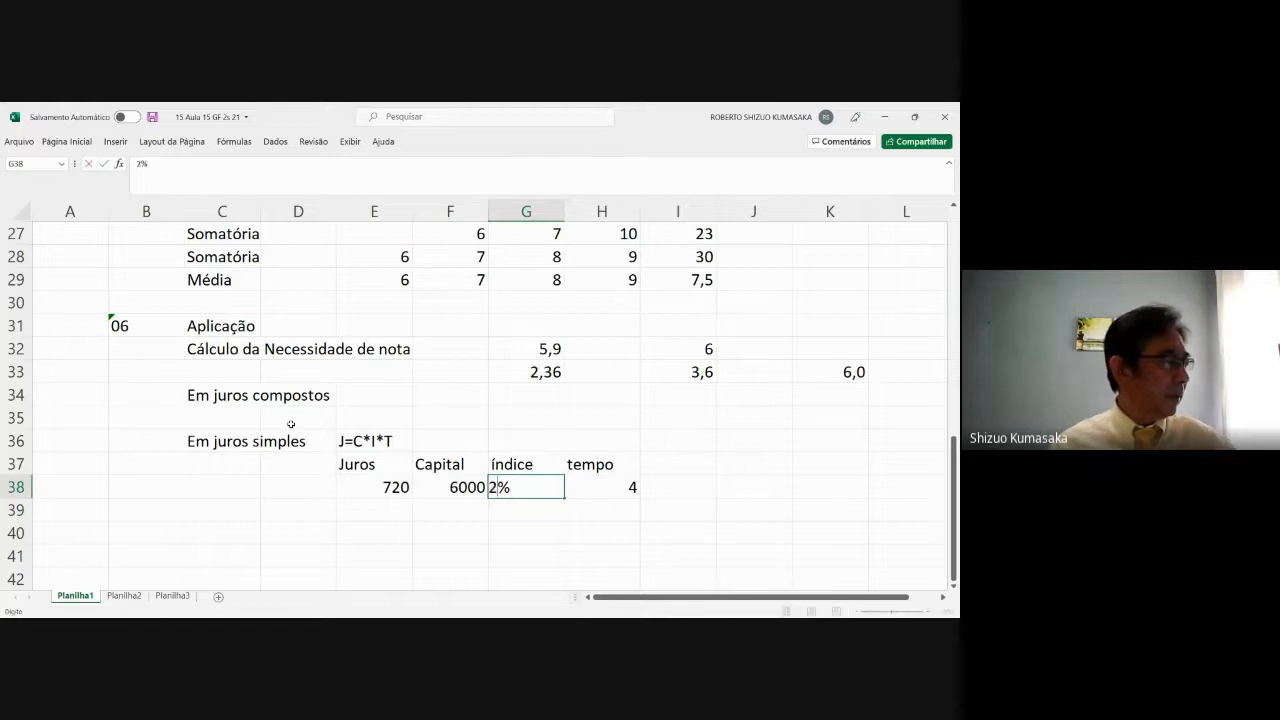
type("5")
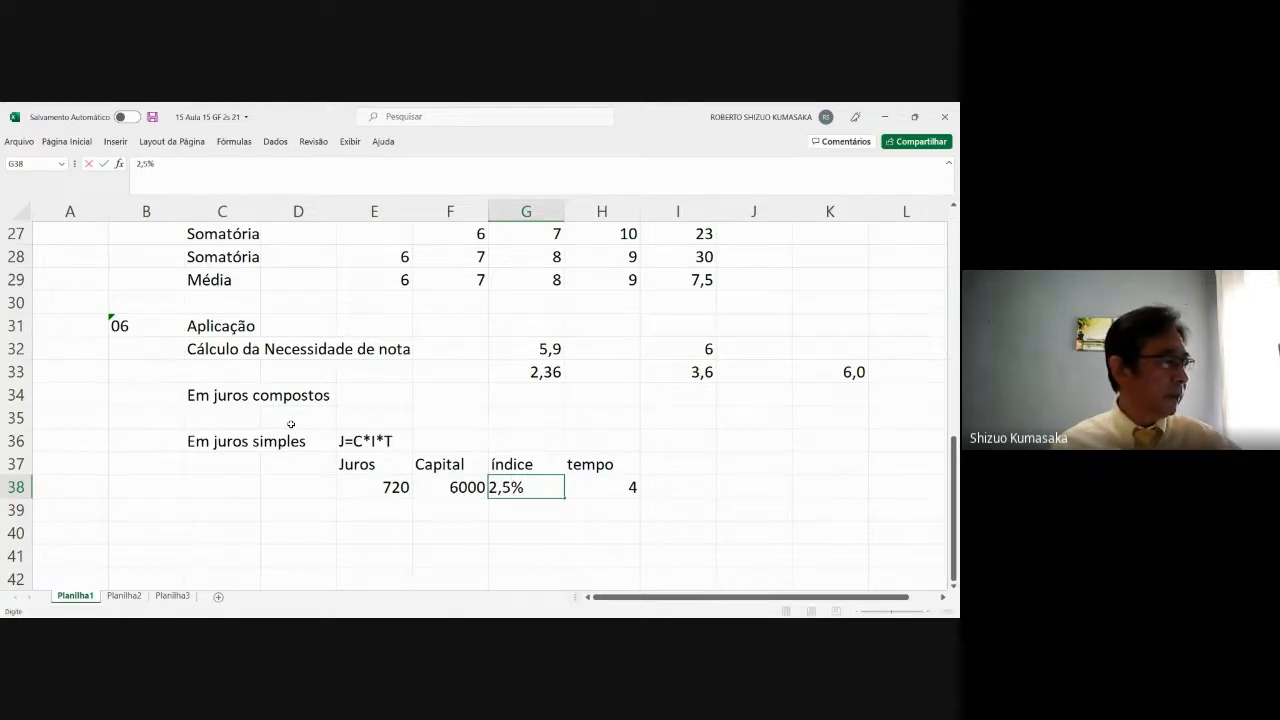
key("Right")
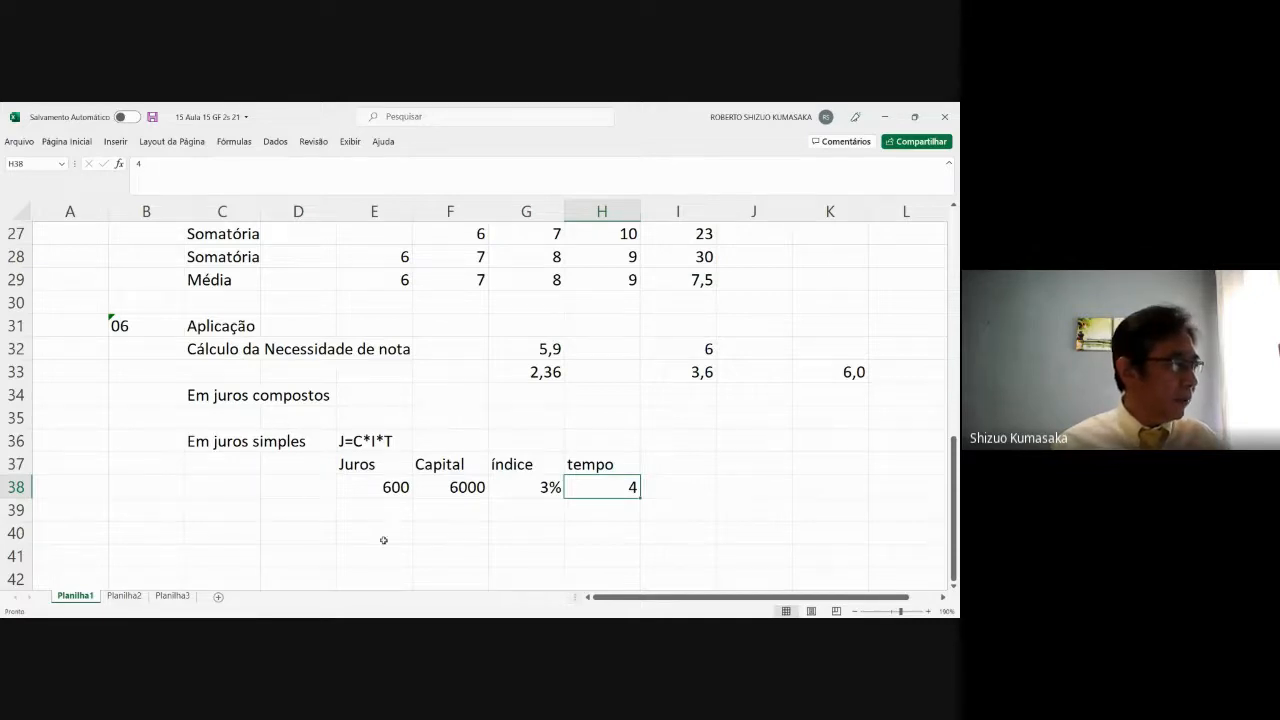
Step: Show the índice percentage in G38 with two decimal places
left_click(536, 483)
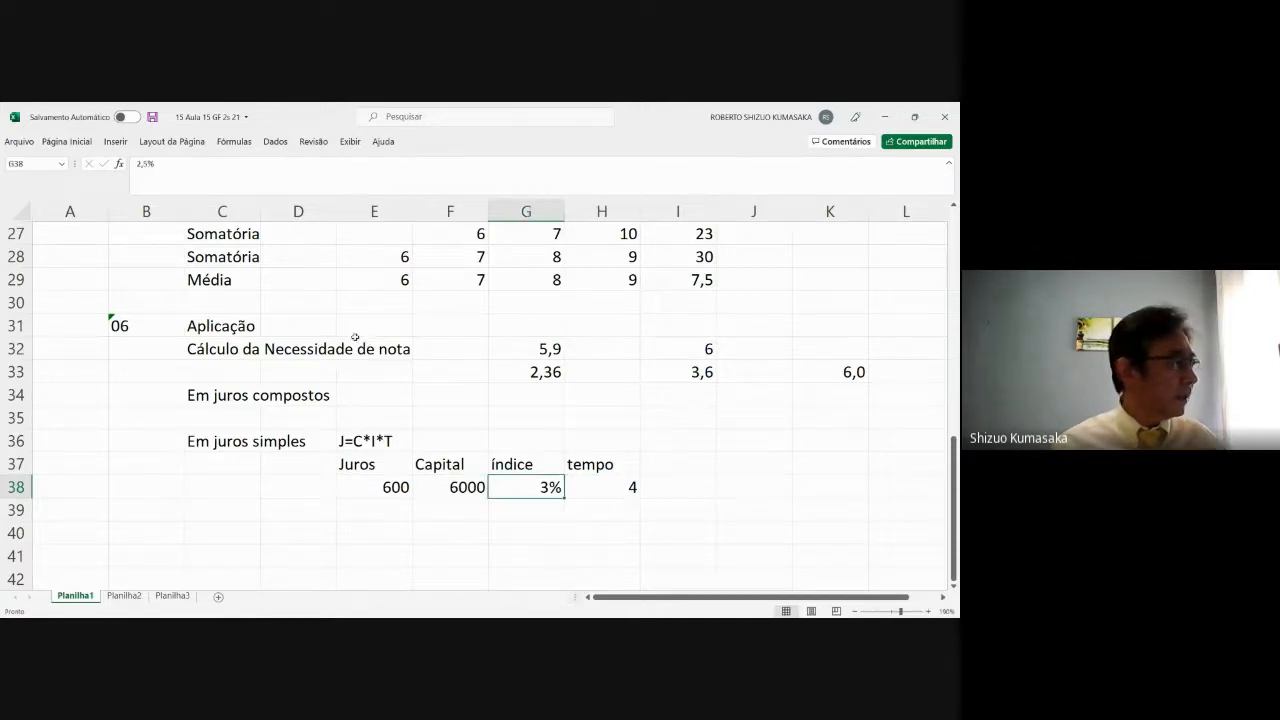
left_click(67, 141)
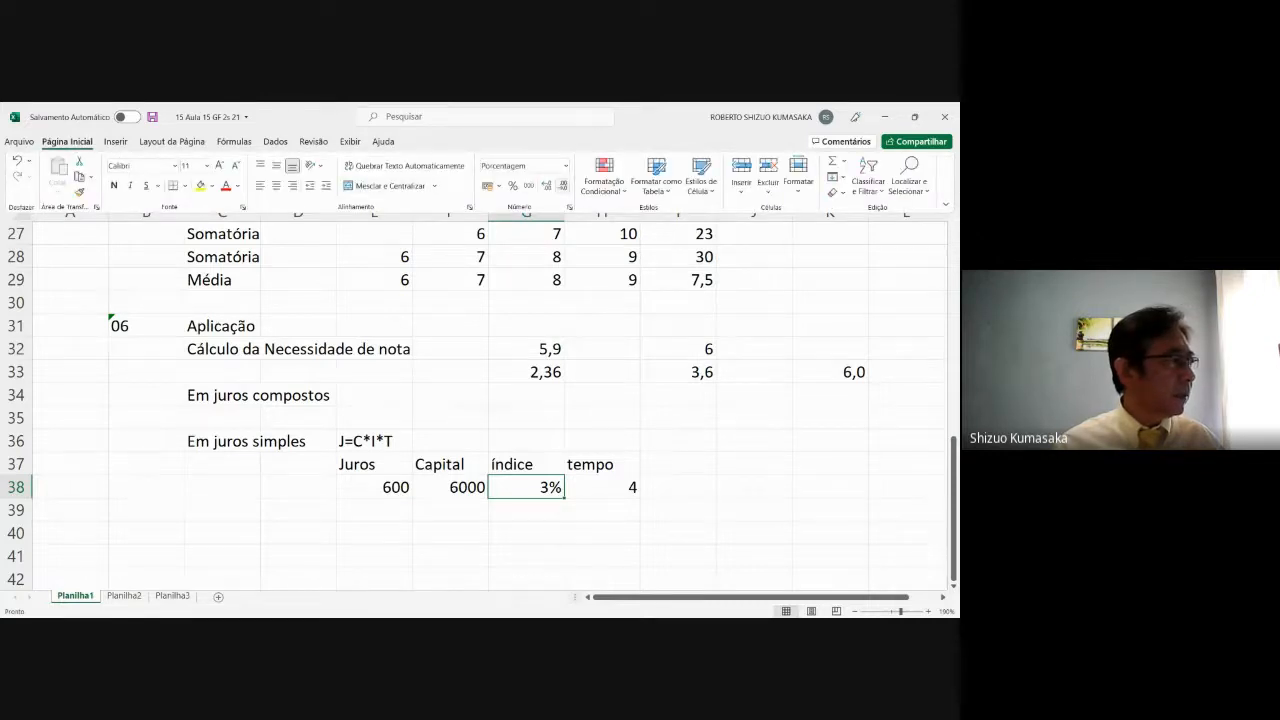
left_click(547, 186)
left_click(547, 186)
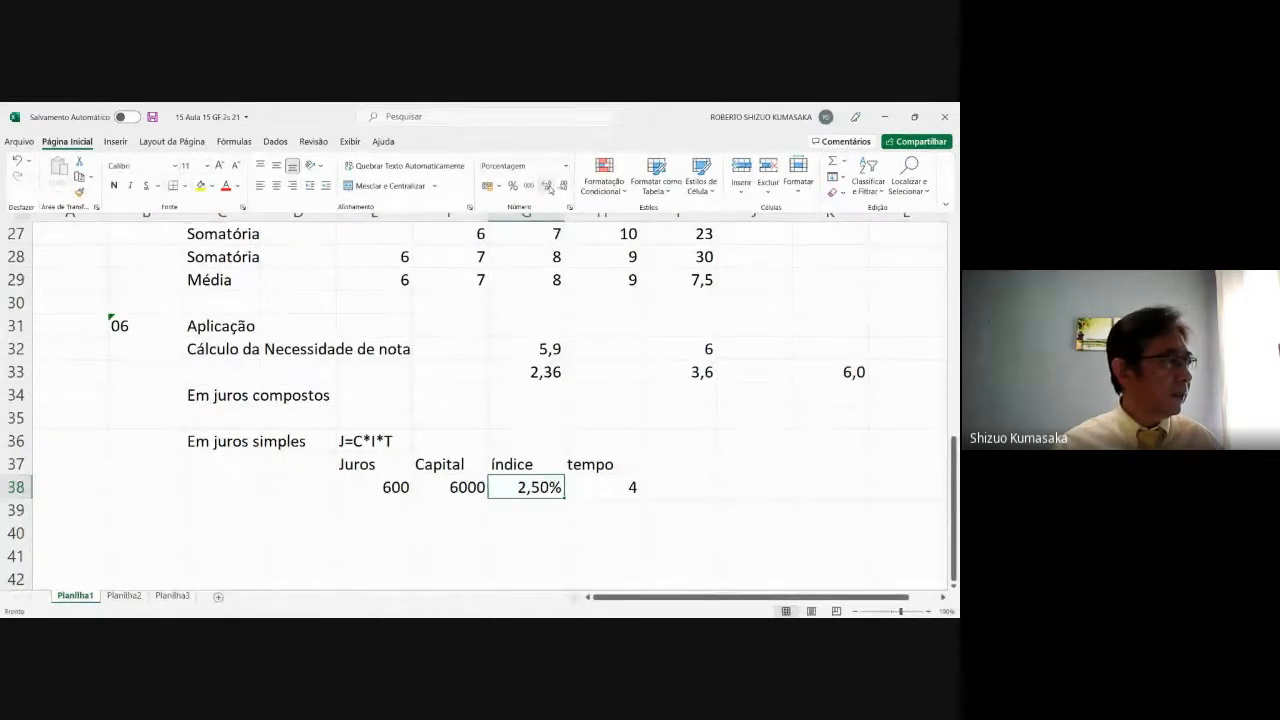
Step: Set the tempo in H38 to 3
left_click(621, 490)
left_click(620, 487)
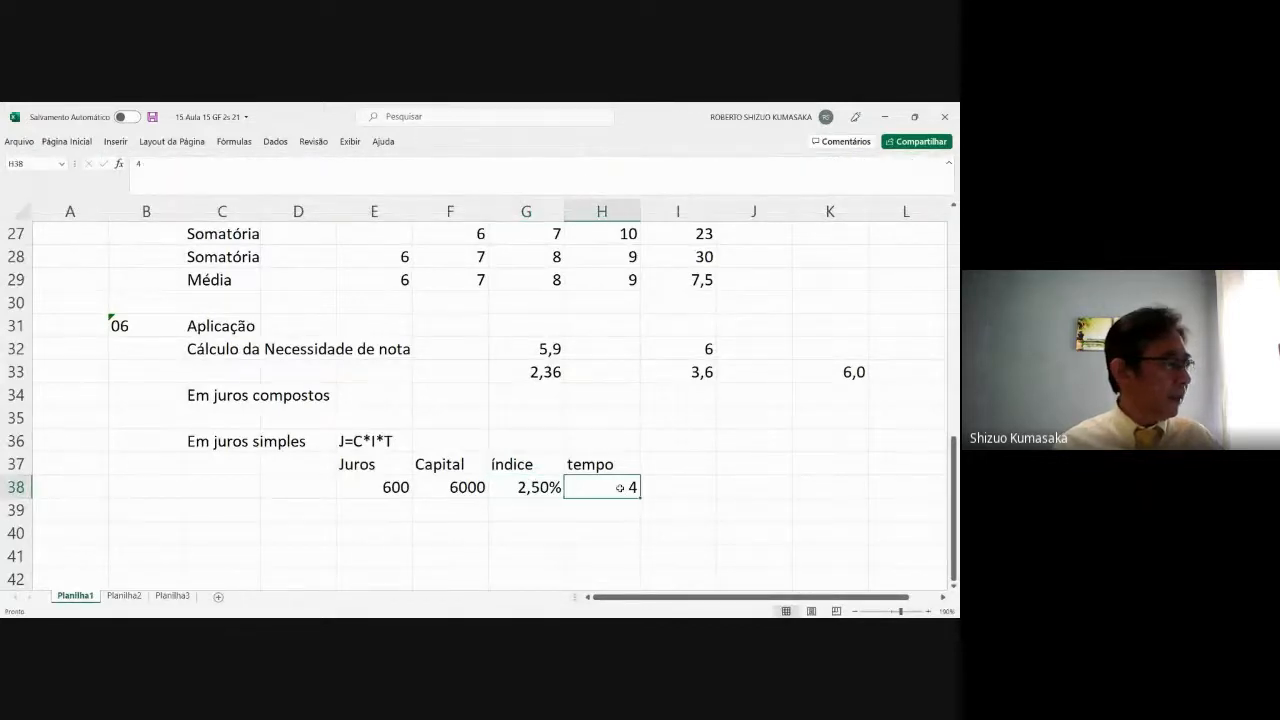
type("3")
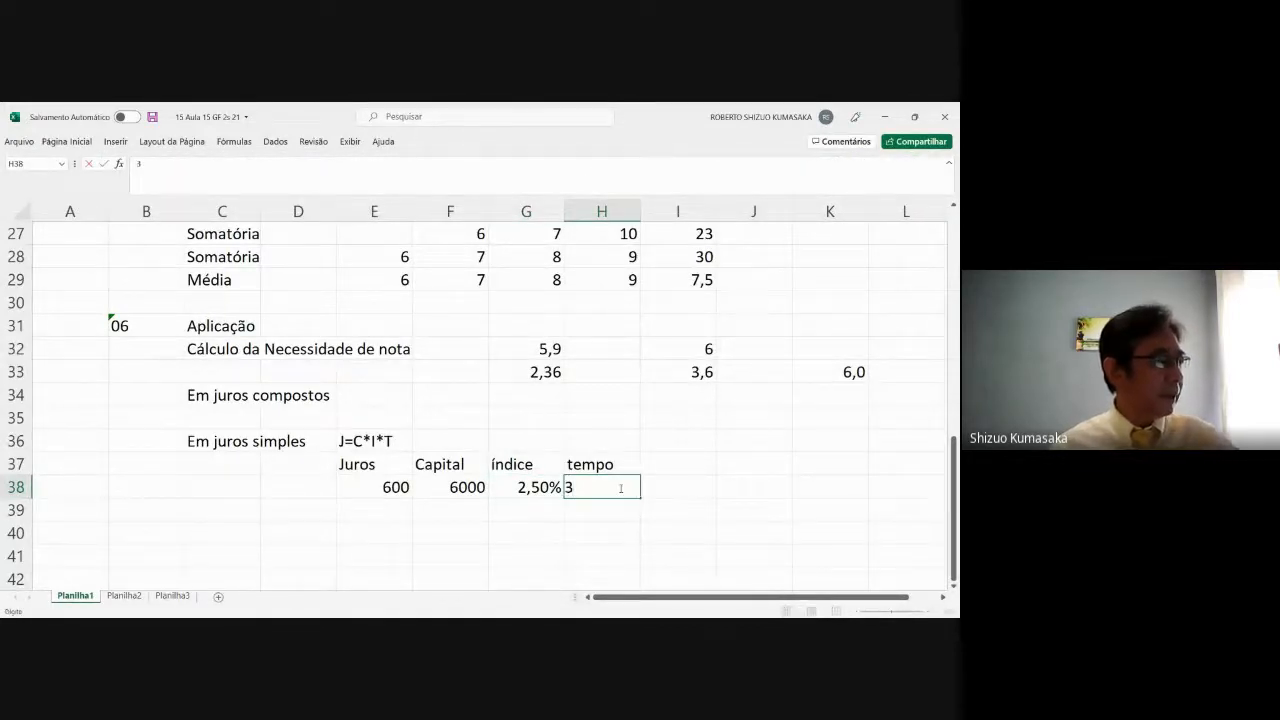
key("Return")
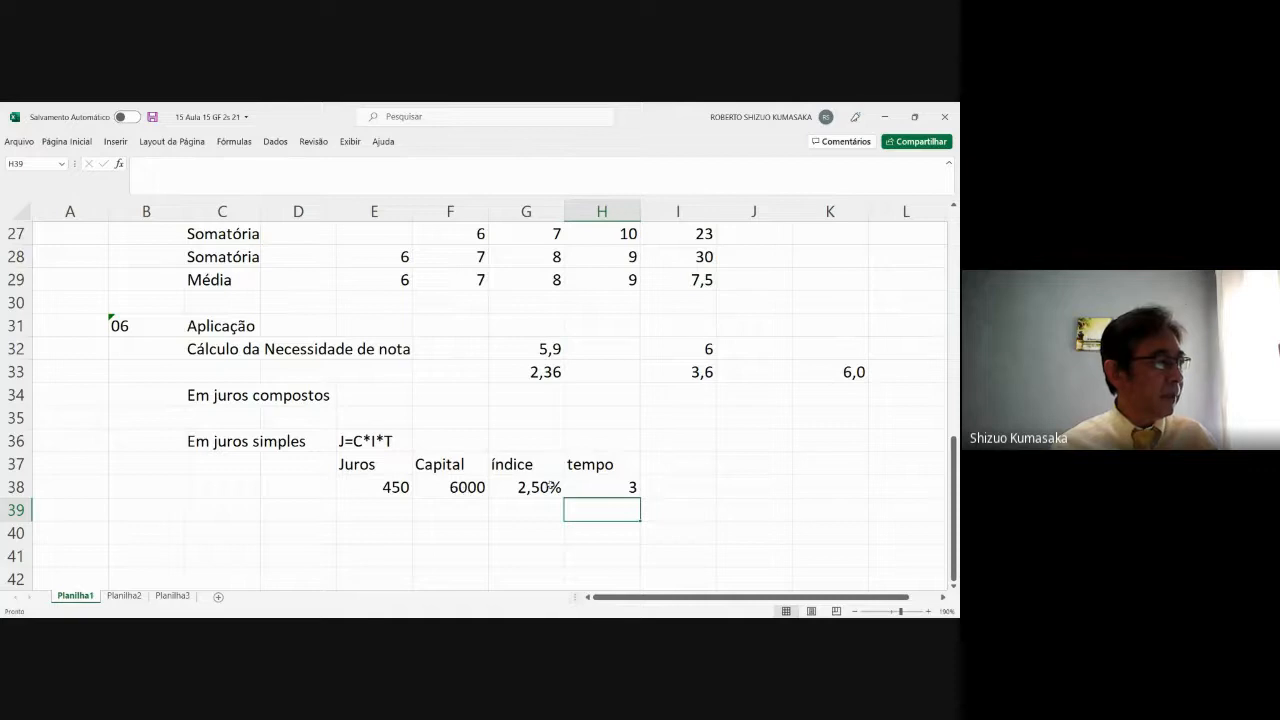
left_click(613, 488)
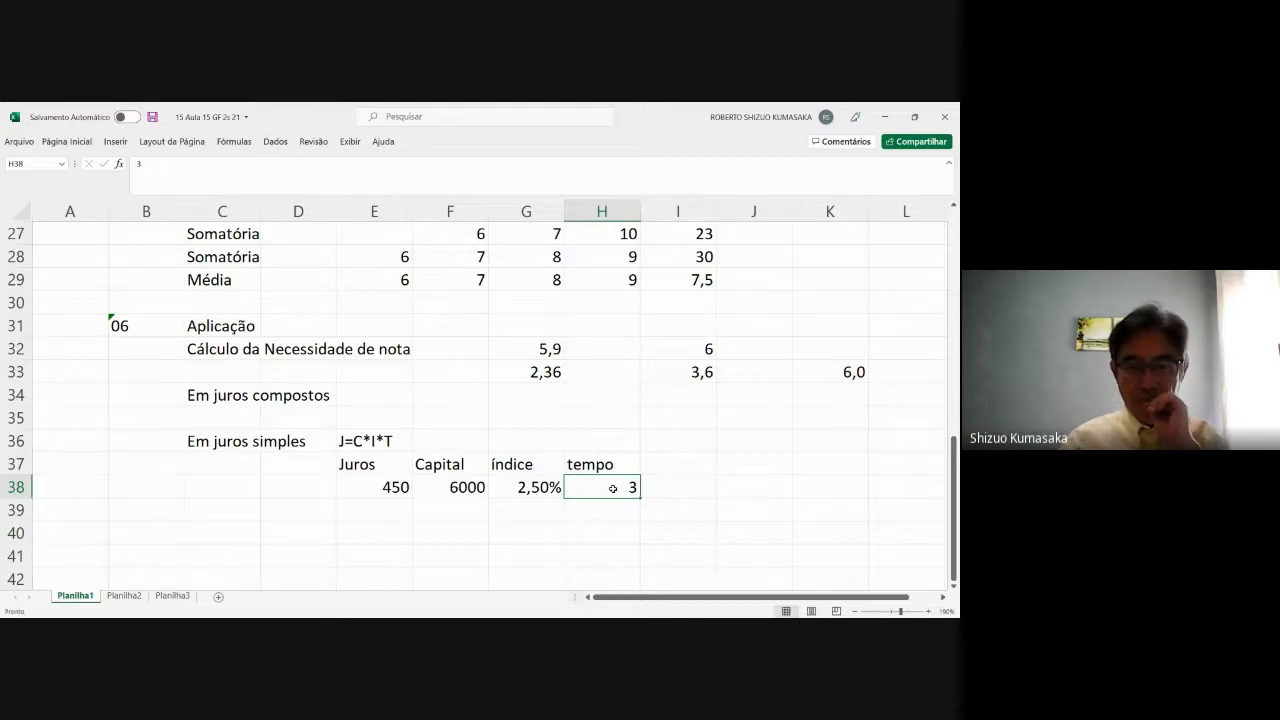
Step: Enter the label "Montante" in D39, below the simple interest row
left_click(349, 509)
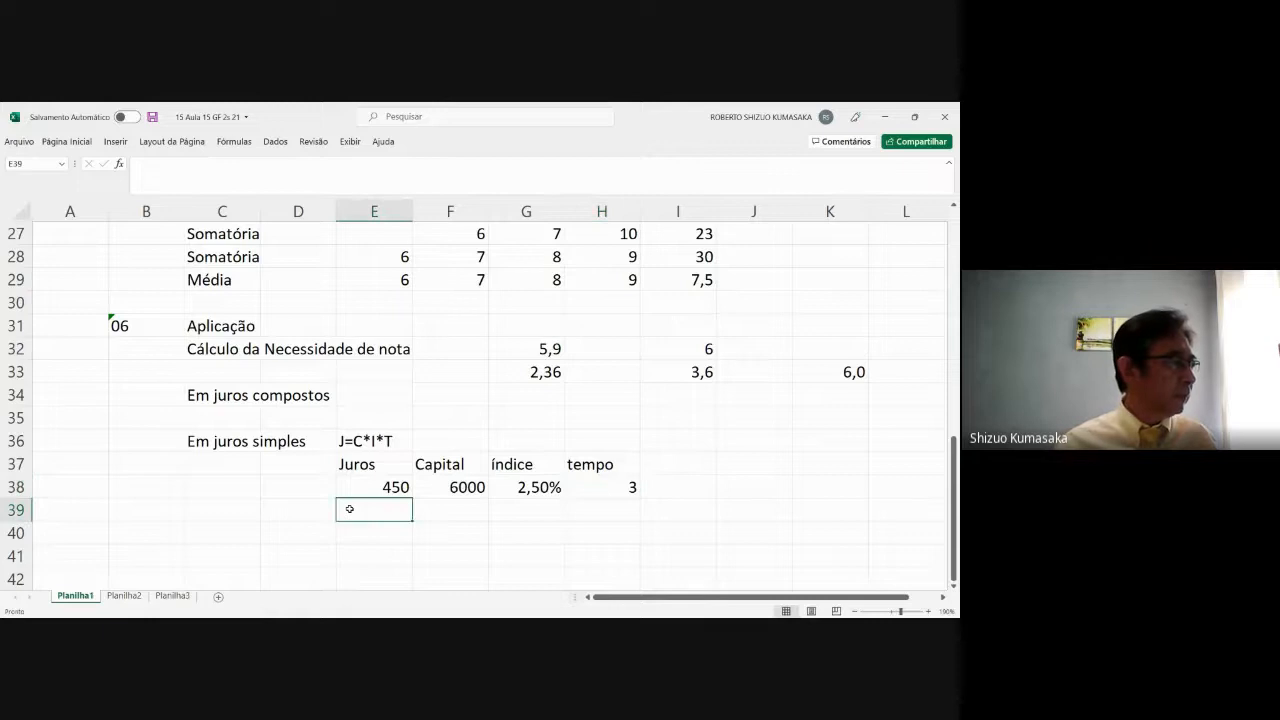
left_click(294, 512)
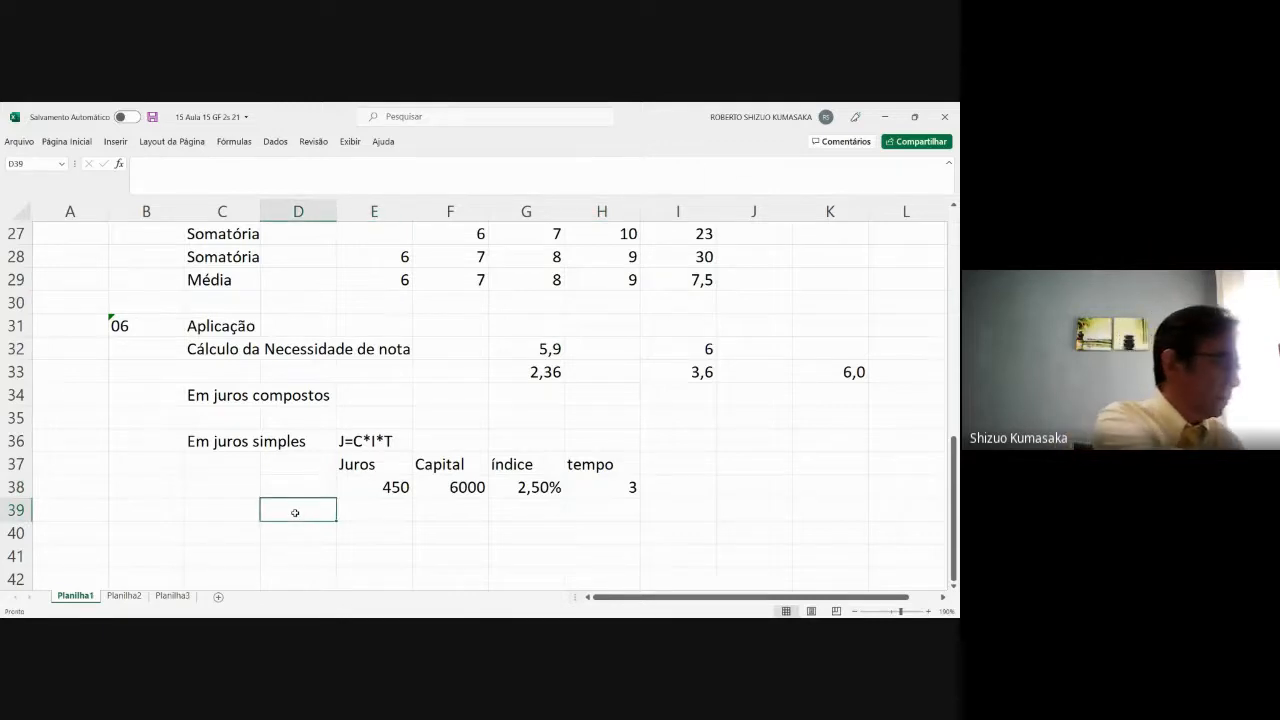
type("Mont")
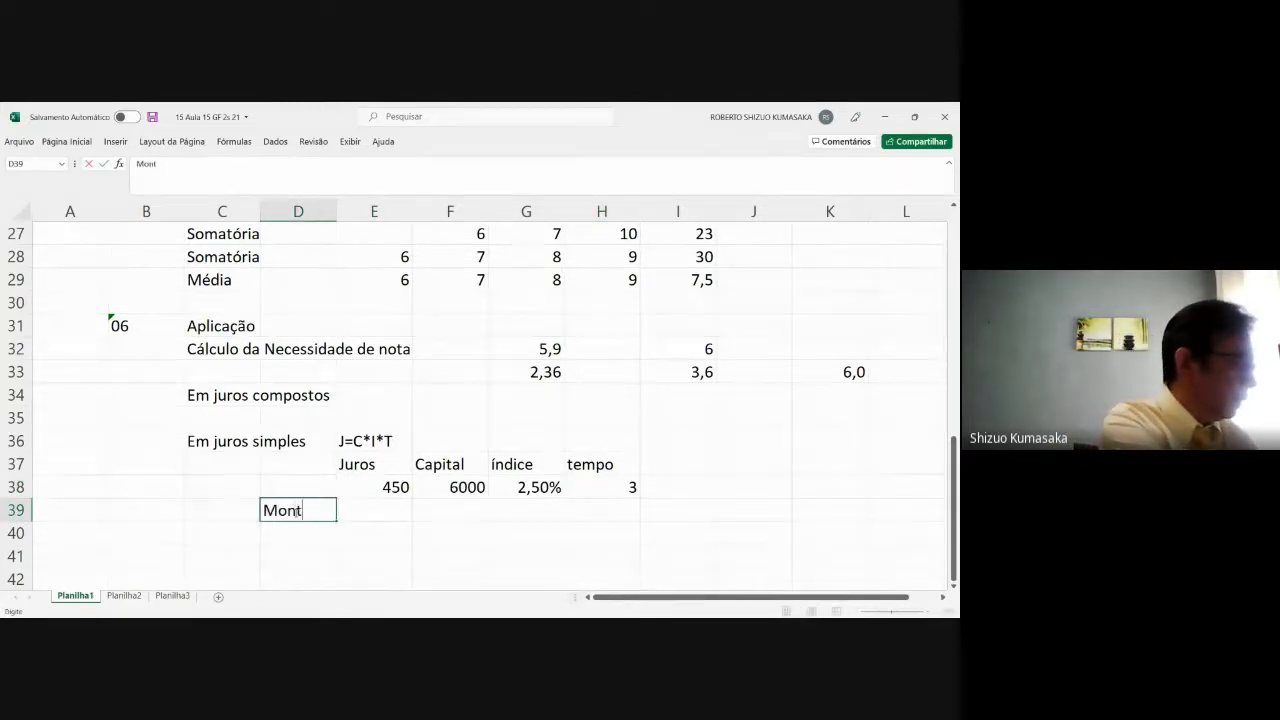
type("ante")
key("Tab")
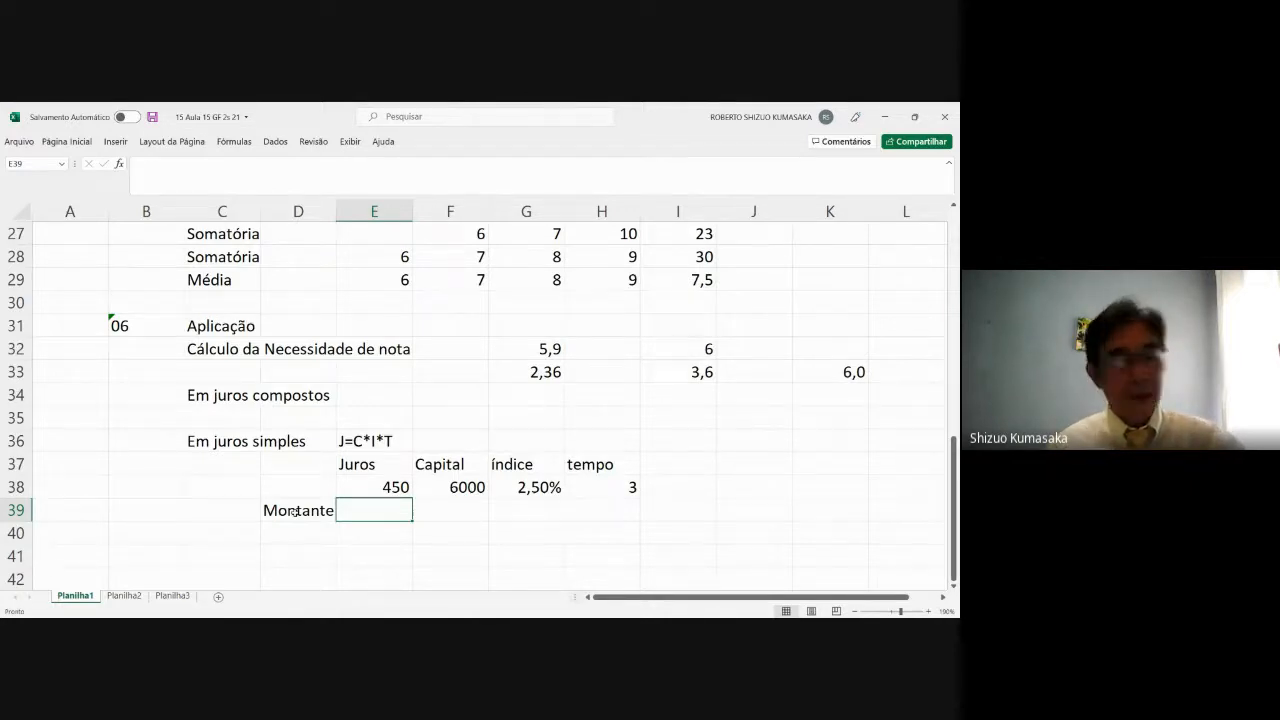
Step: Calculate the Montante in E39 by adding the juros and the capital with the formula =E38+F38
type("=")
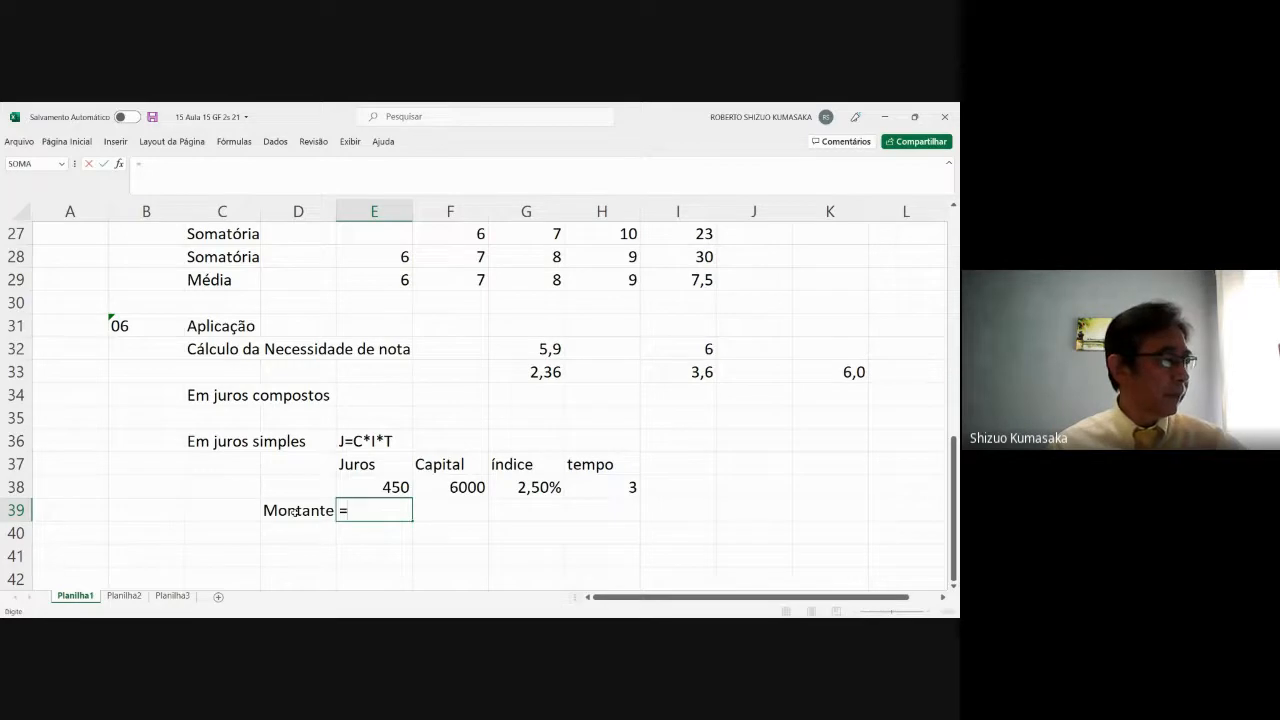
key("Up")
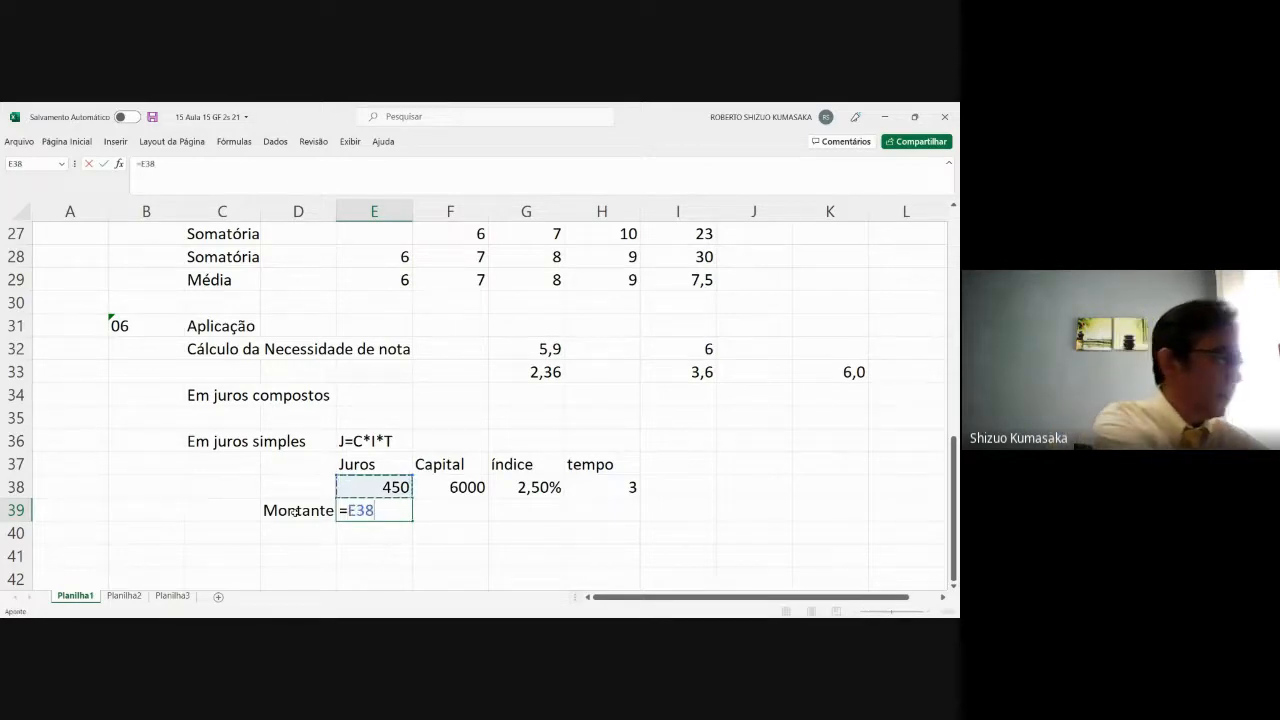
type("+")
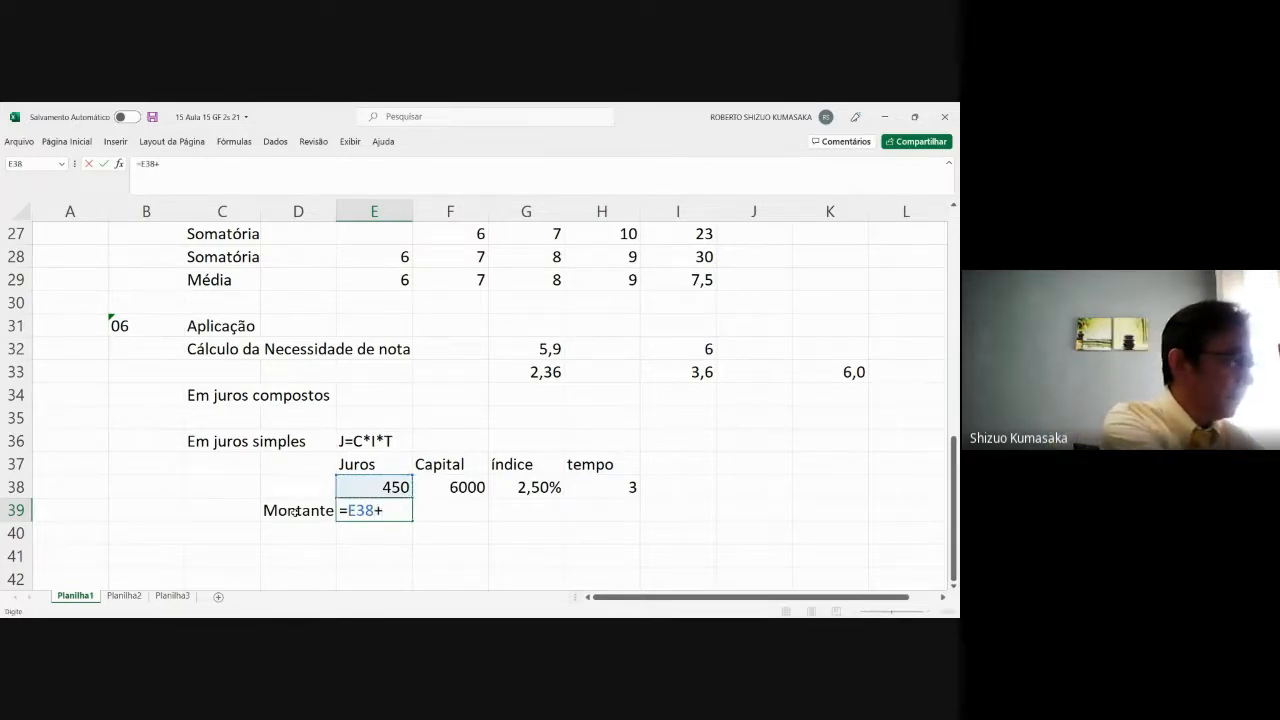
key("Up")
key("Right")
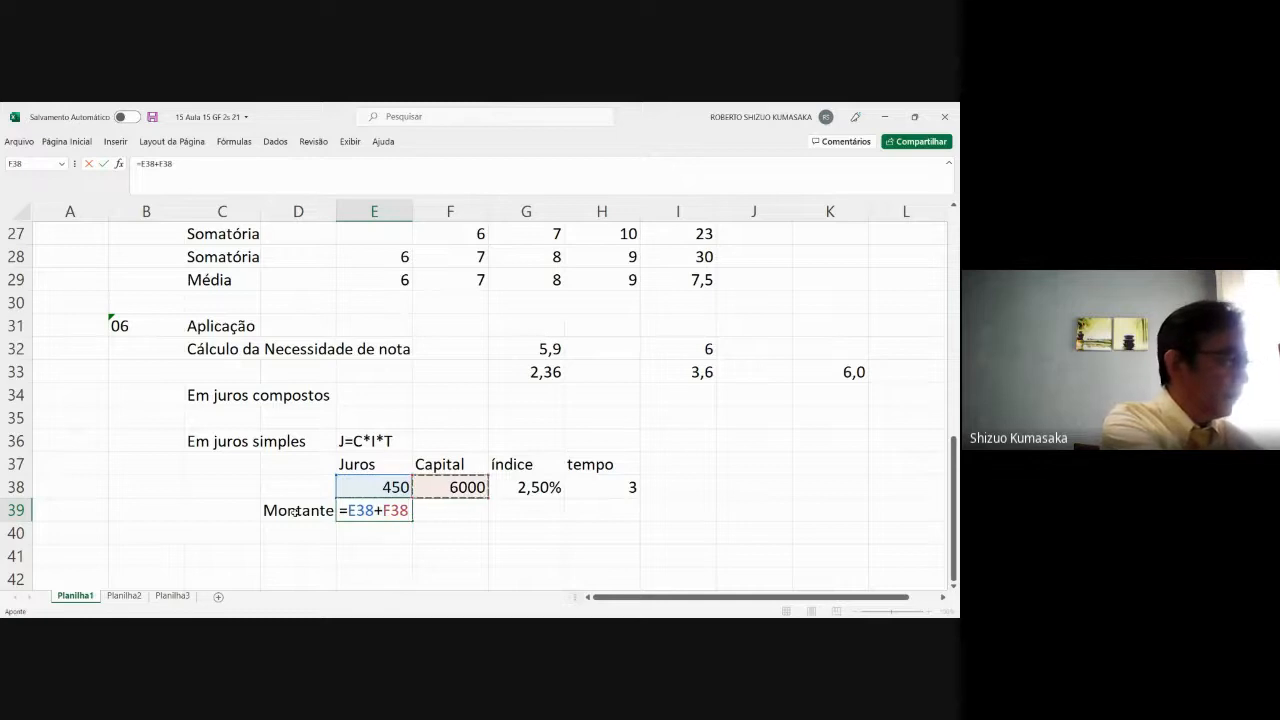
key("Return")
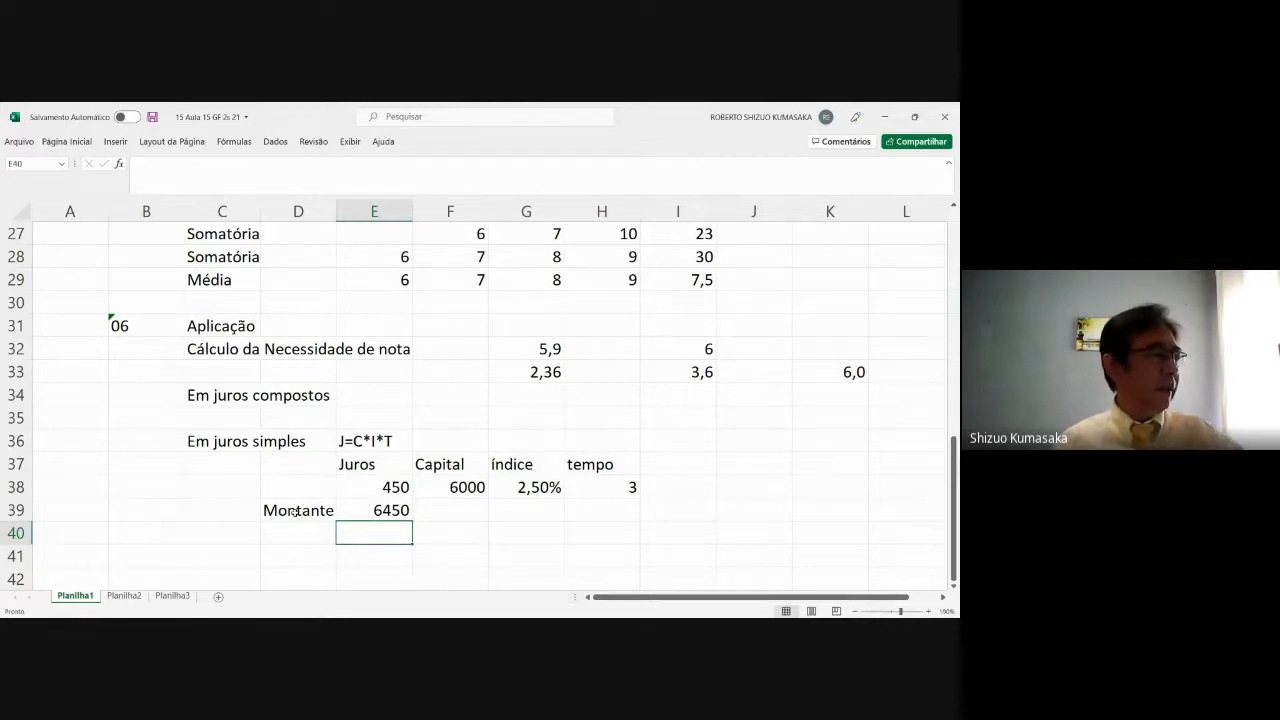
Step: Change the capital in F38 of the simple interest row to 10000
key("Up")
key("Up")
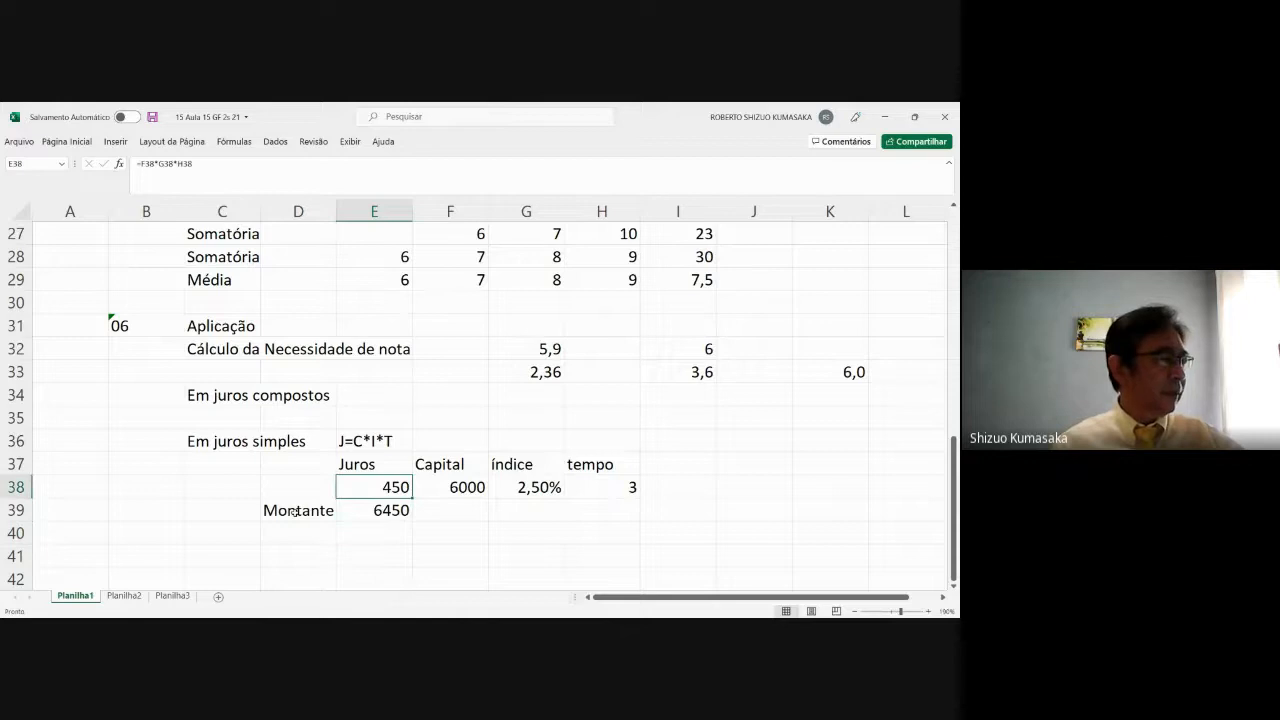
key("Right")
type("10000")
key("Right")
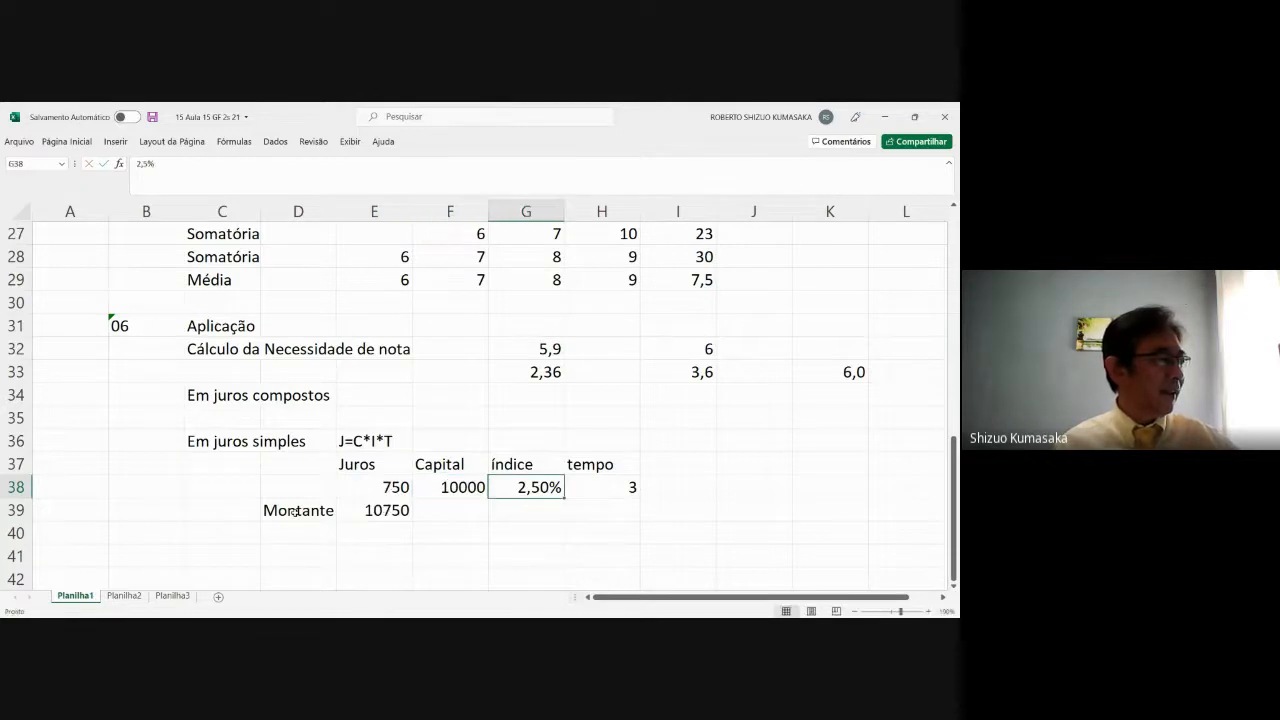
Step: Set the índice in G38 to 3% and the tempo in H38 to 4
type("3")
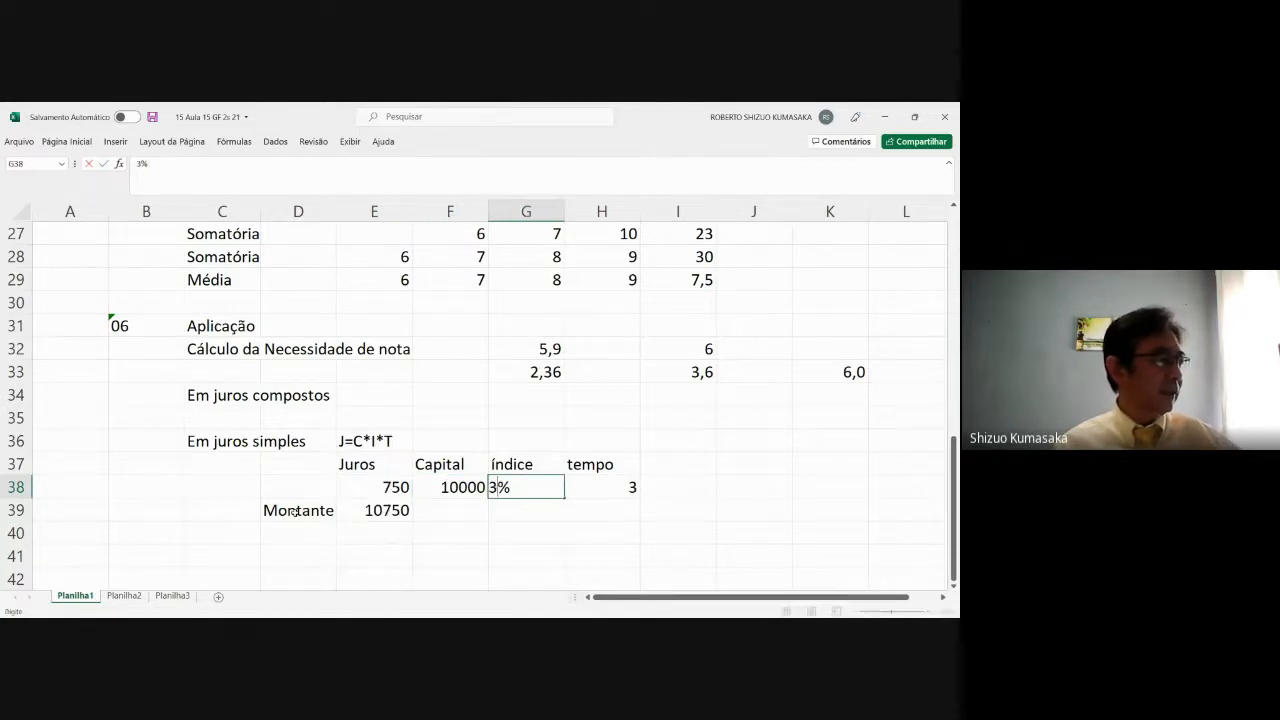
key("Right")
type("4")
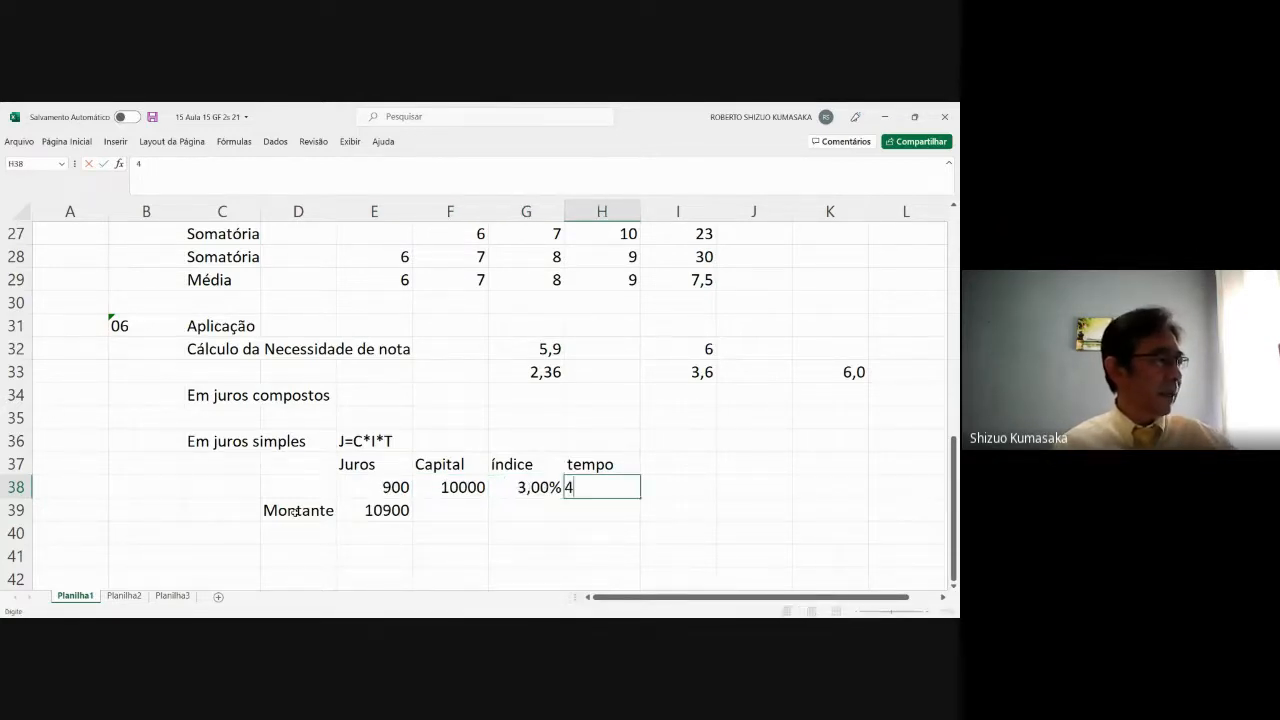
key("Return")
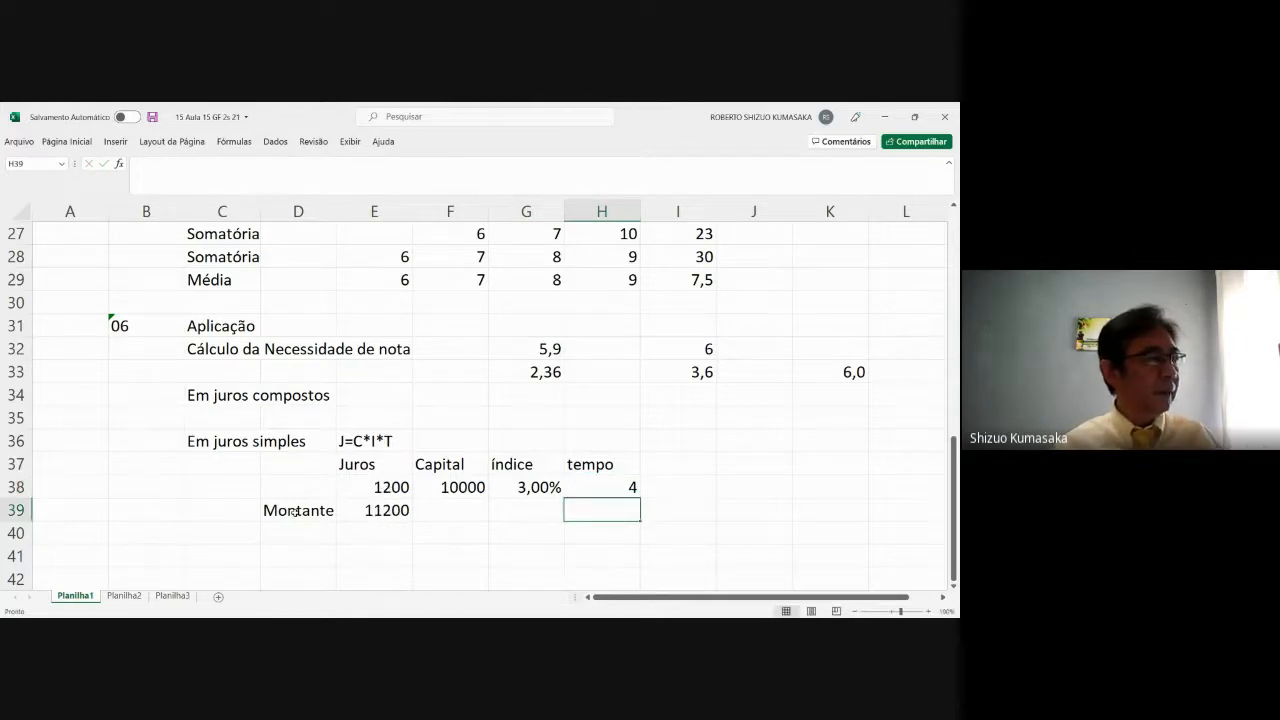
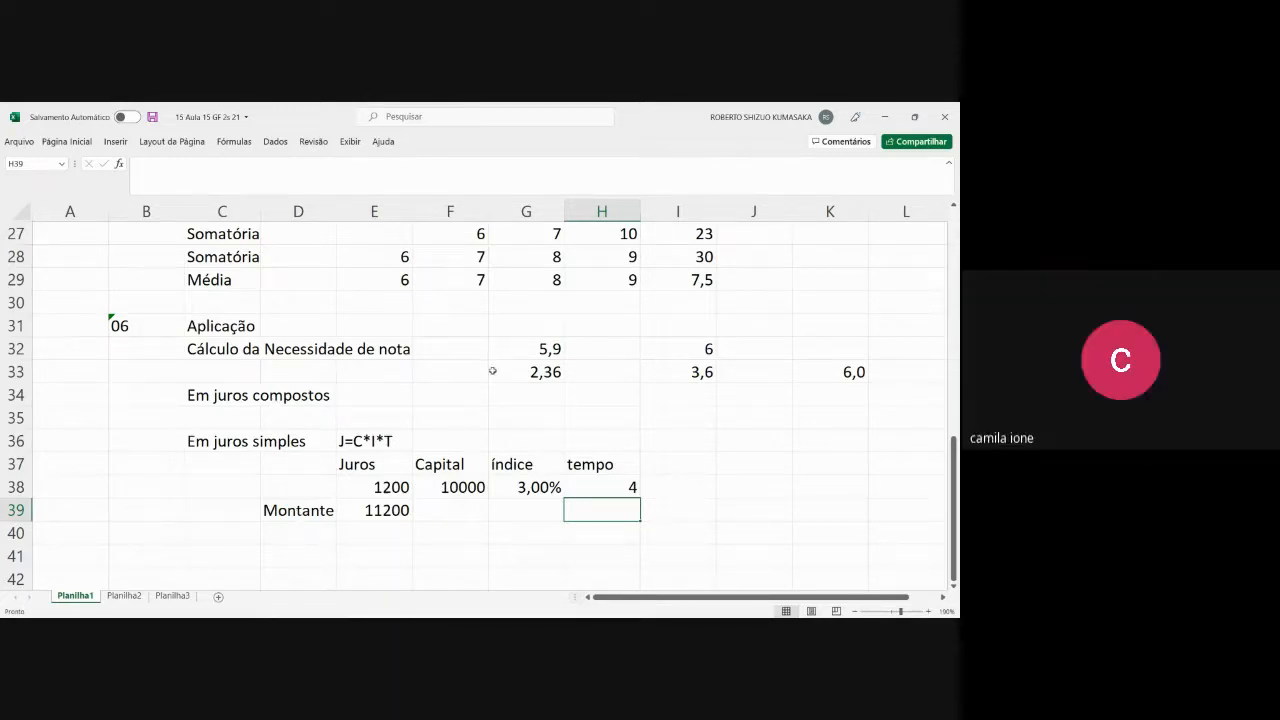
Step: Change the first grade in G32 of the Cálculo da Necessidade de nota example to 7,2
left_click(543, 349)
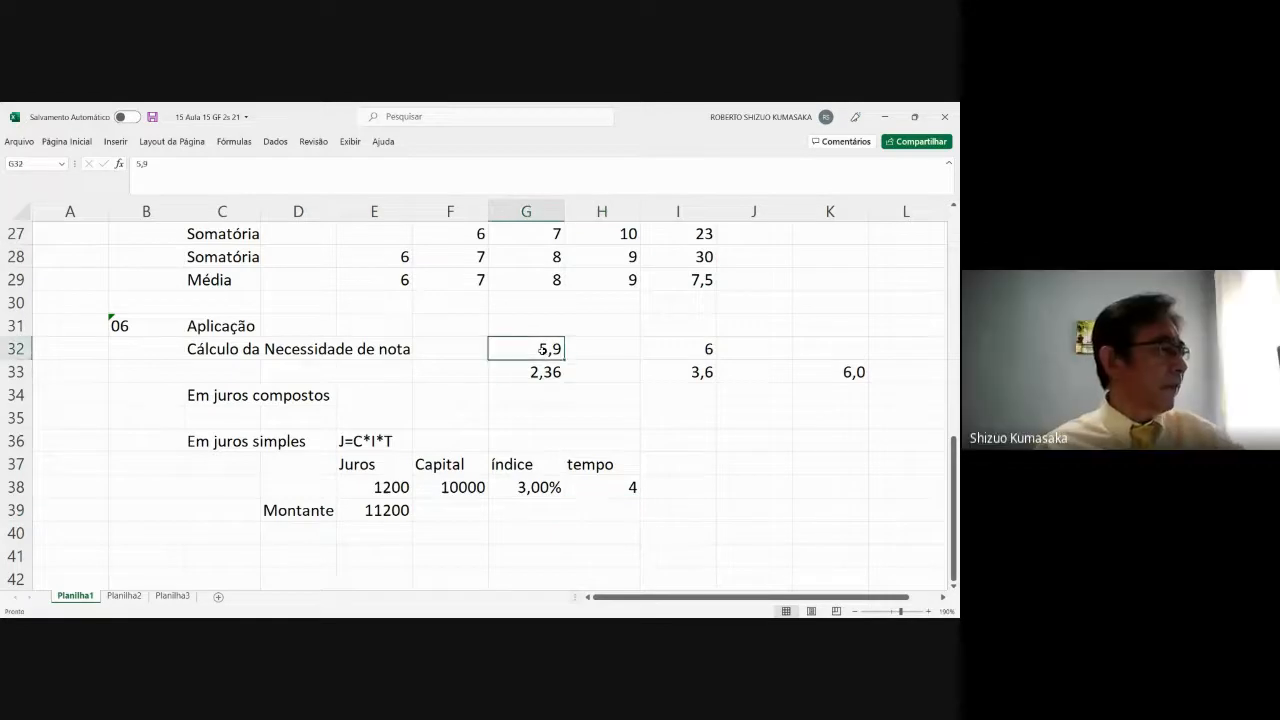
type("7,2")
key("Tab")
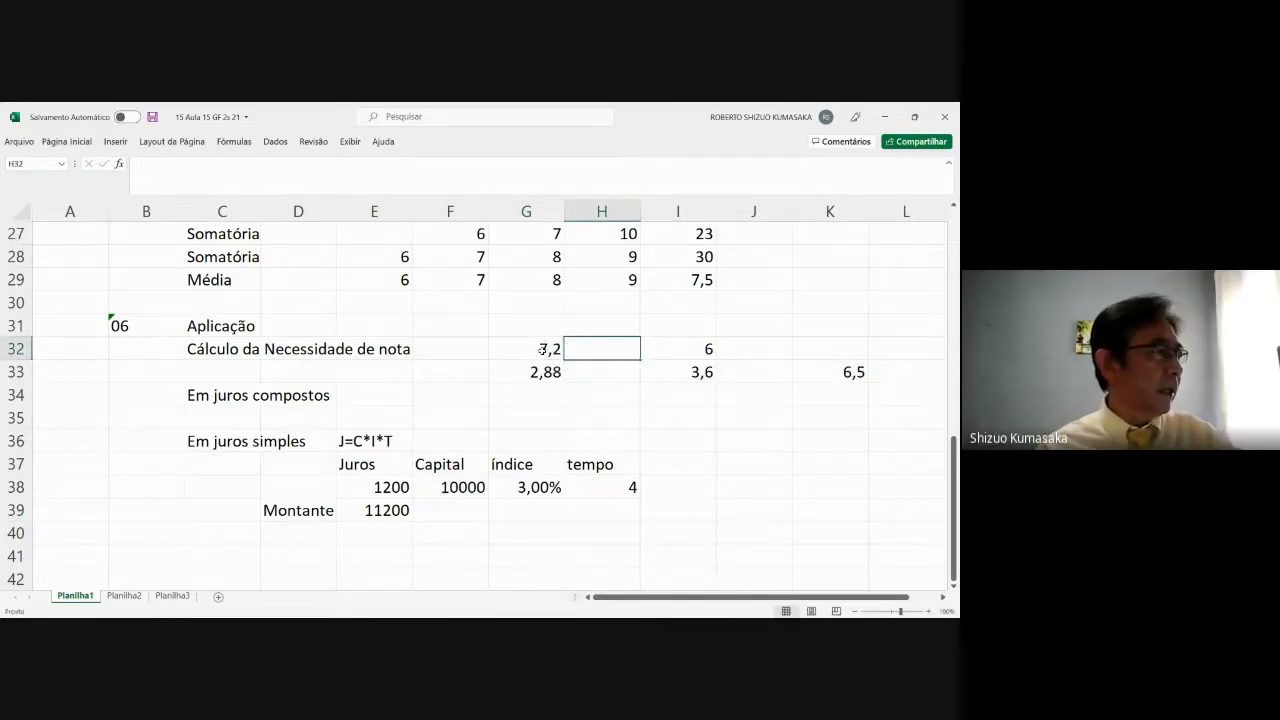
Step: Set the second grade in I32 of the Cálculo da Necessidade de nota example to 5,5
key("Tab")
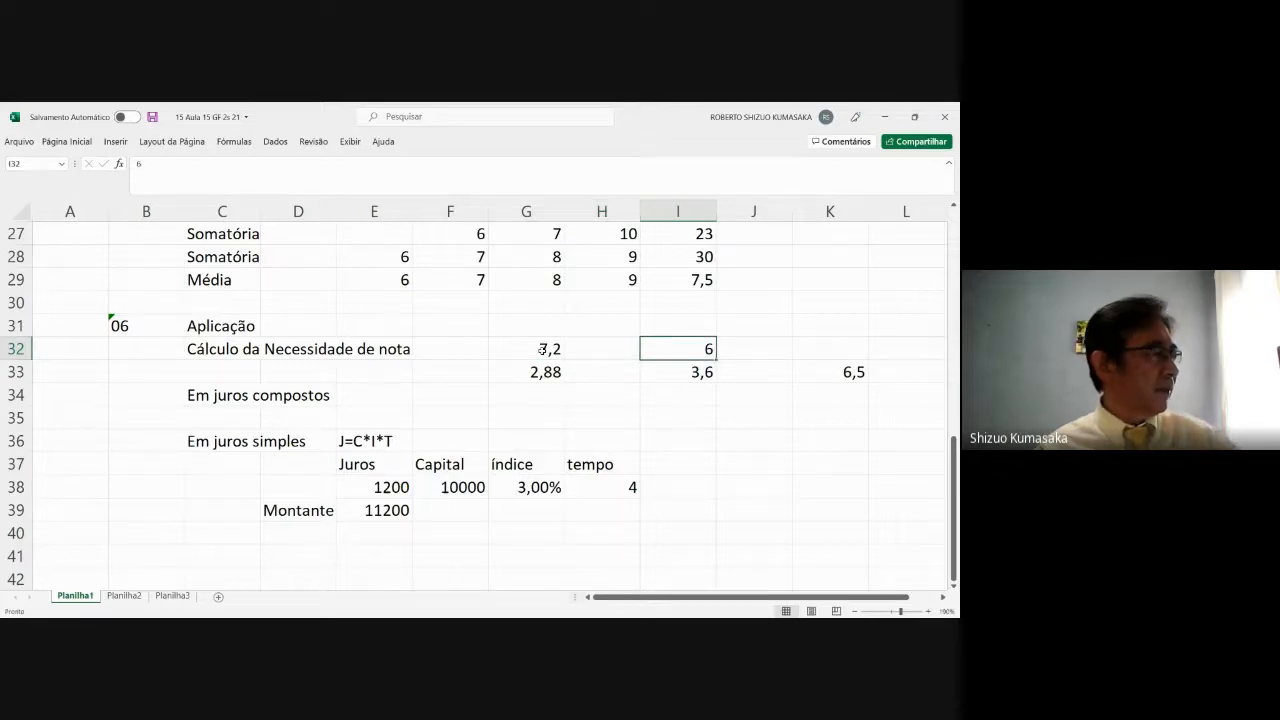
type("6")
type(",5")
key("BackSpace")
key("BackSpace")
key("BackSpace")
type("5,5")
key("Return")
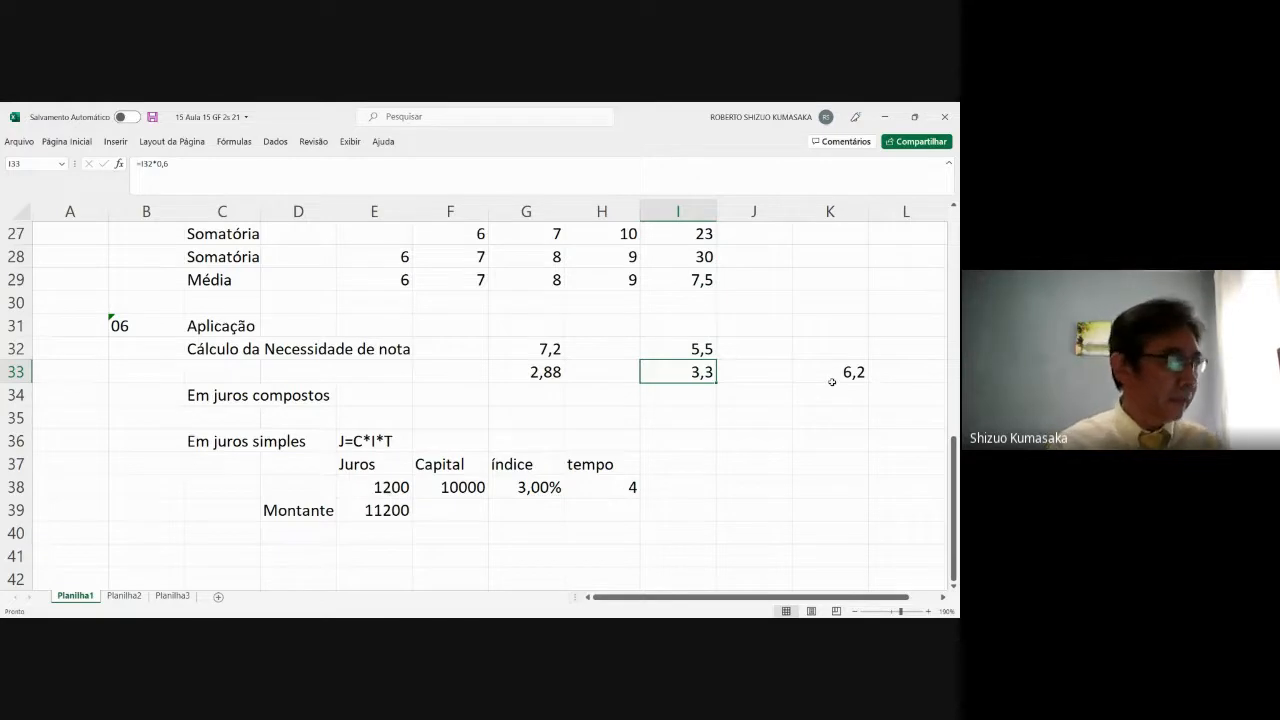
Step: Change the second grade in I32 to 7
key("Up")
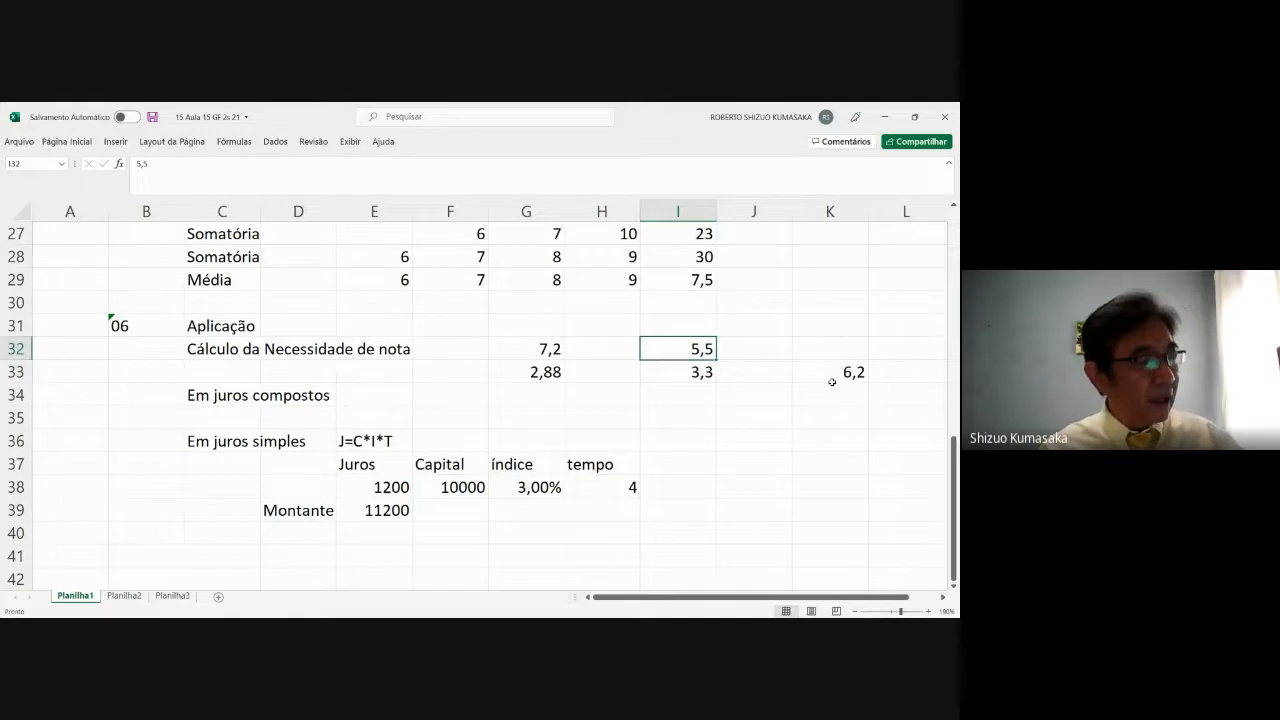
type("7")
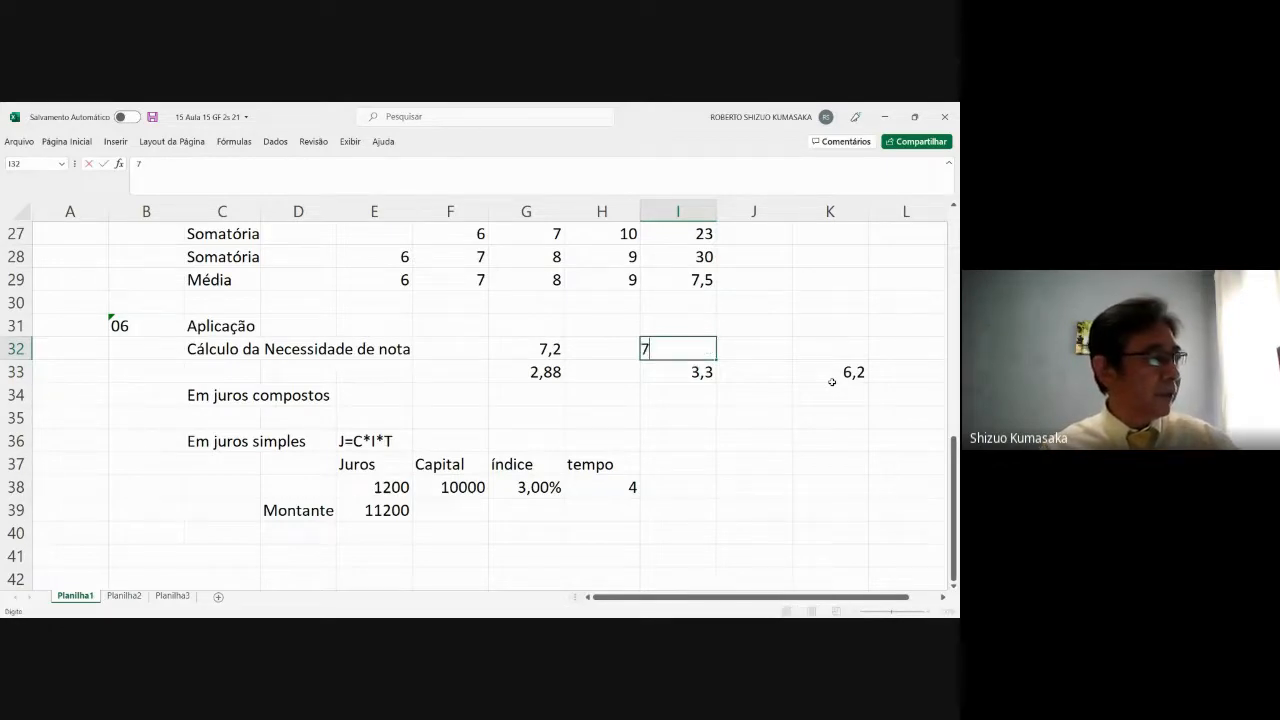
key("Return")
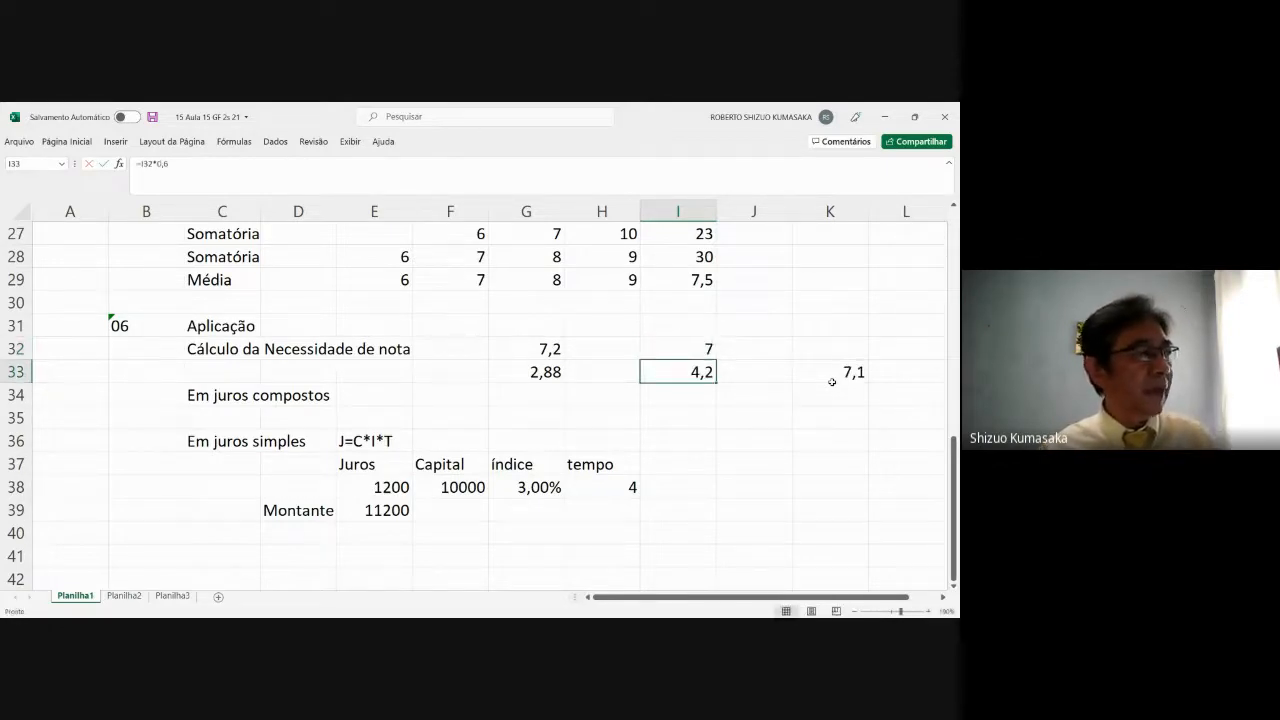